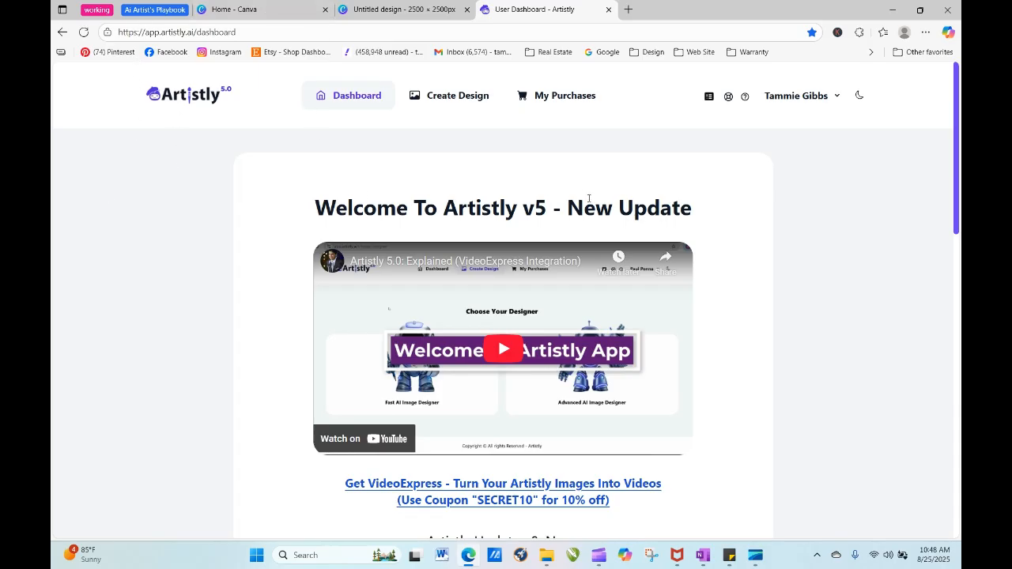
# - Open Artistly's Fast AI Image Designer and select the Artistic Designer category
pyautogui.click(443, 100)
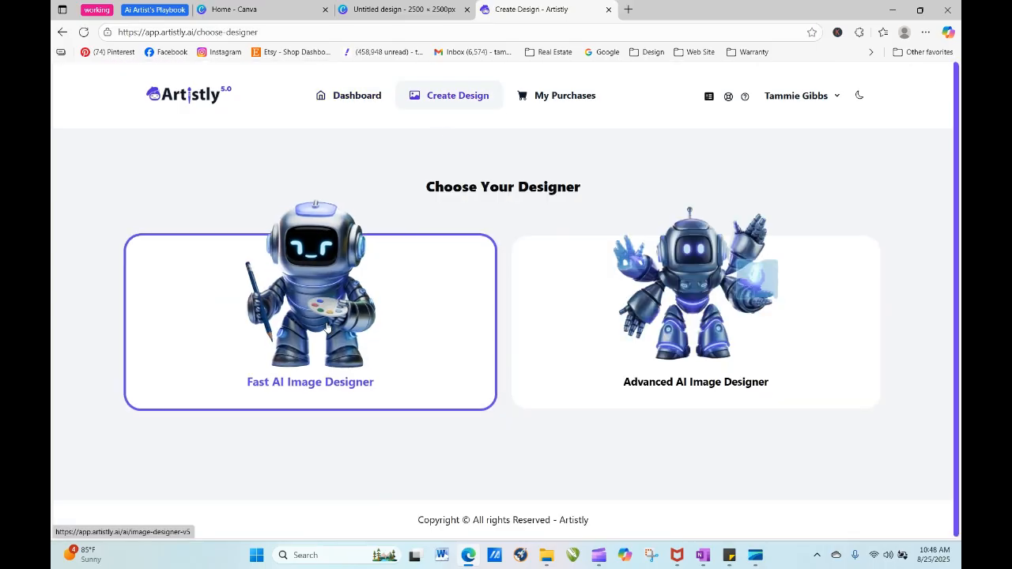
pyautogui.click(332, 328)
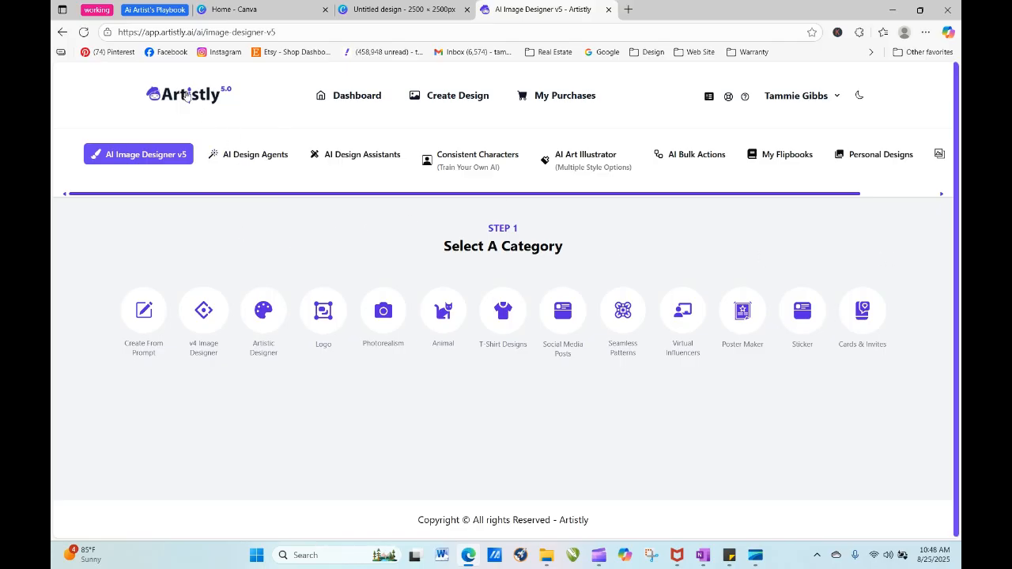
pyautogui.click(161, 158)
pyautogui.click(263, 310)
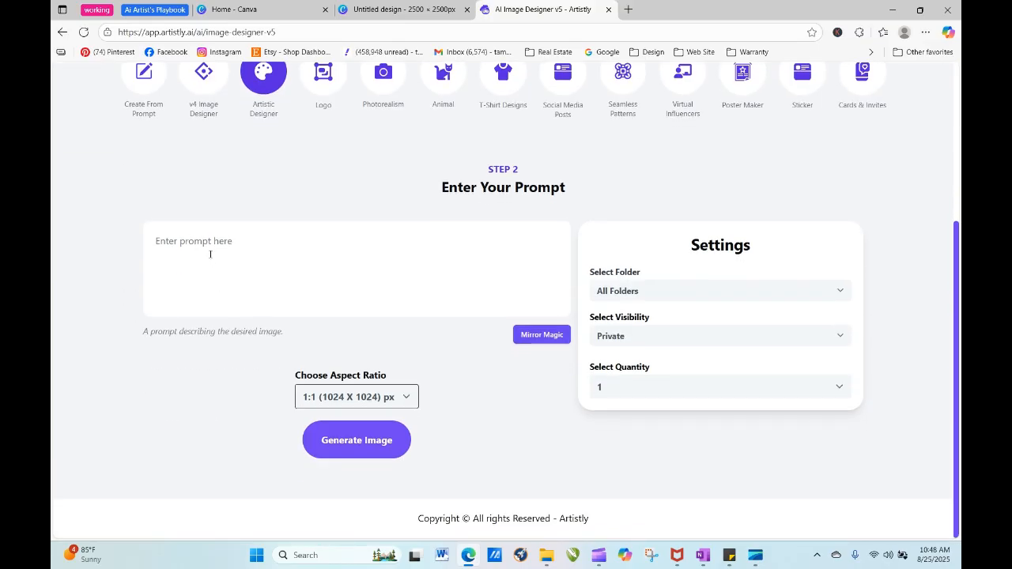
# - Review the botanical color palettes in the Volume 2 AI Artists Playbook PDF and return to Artistly's prompt field
pyautogui.click(157, 10)
pyautogui.click(326, 12)
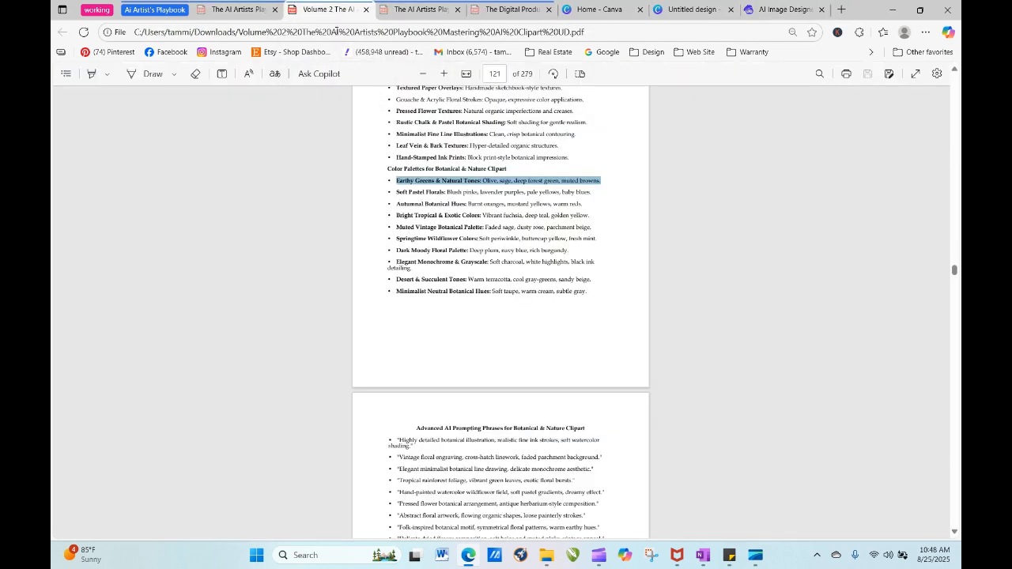
pyautogui.click(704, 289)
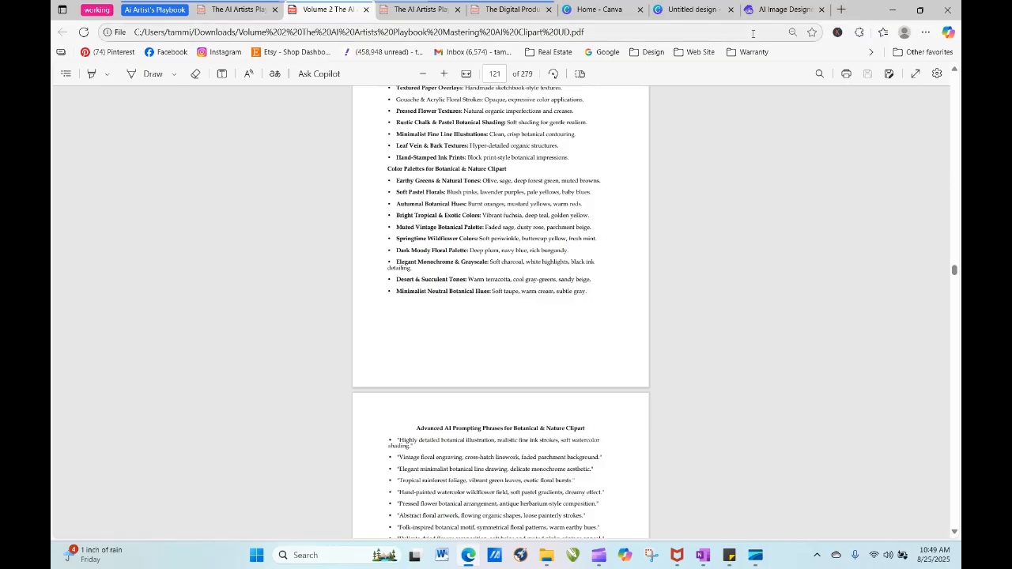
pyautogui.click(783, 14)
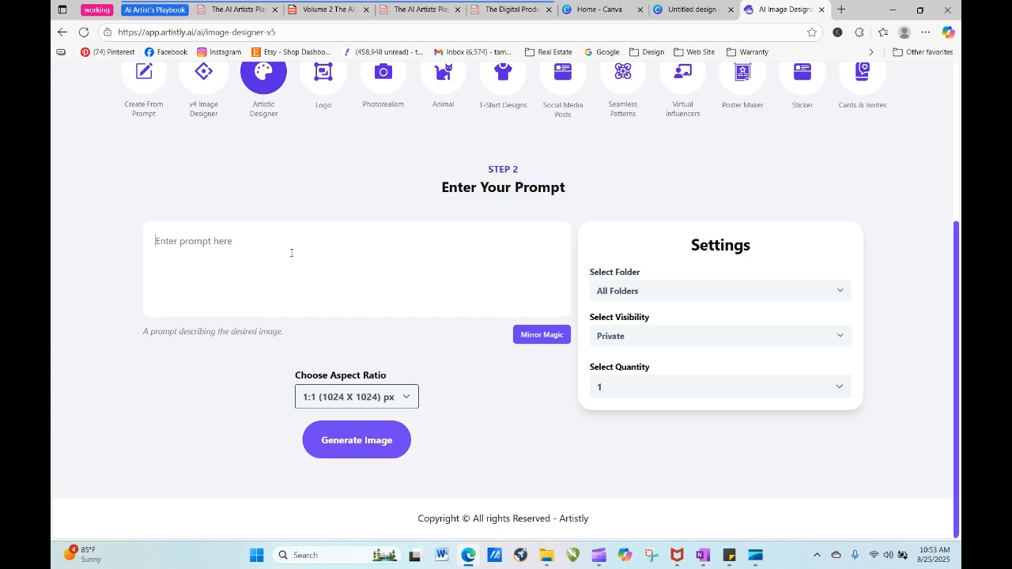
pyautogui.click(291, 253)
# - Open InsightFactory's Etsy Trends tool, insightfactory.app/etsy-trends, in a new browser tab
pyautogui.click(841, 10)
pyautogui.click(545, 36)
pyautogui.write('insig')
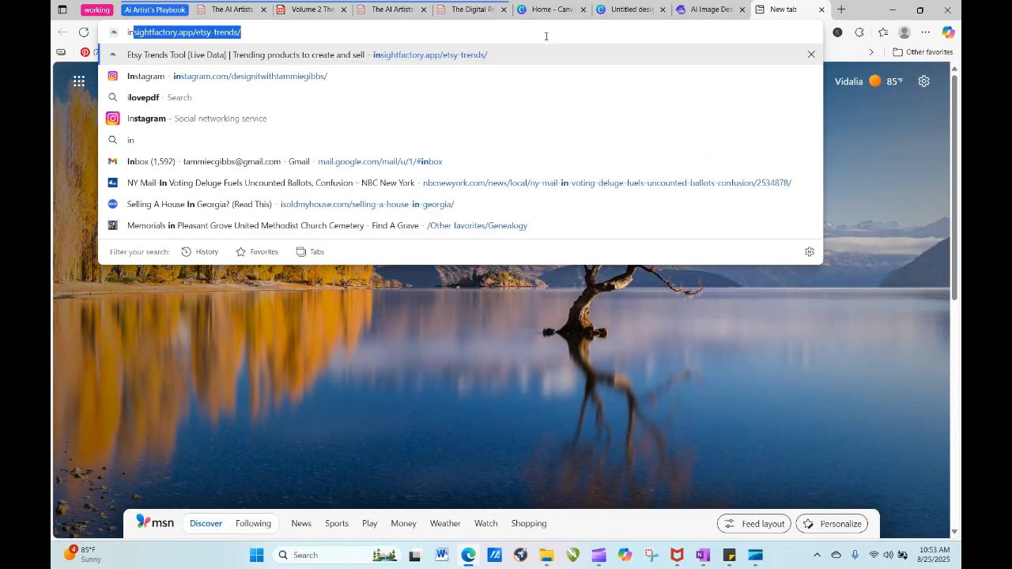
pyautogui.write('ht')
pyautogui.press('Return')
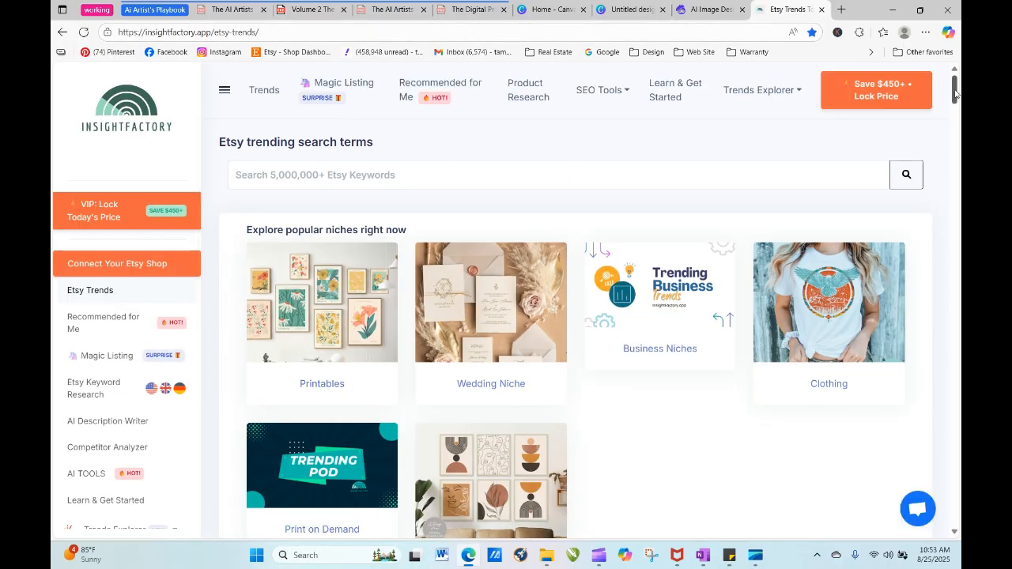
# - Go to InsightFactory's Clipart PNG trends and open the trending results for the Clipart product type
pyautogui.scroll(-1, 955, 95)
pyautogui.scroll(-2, 955, 95)
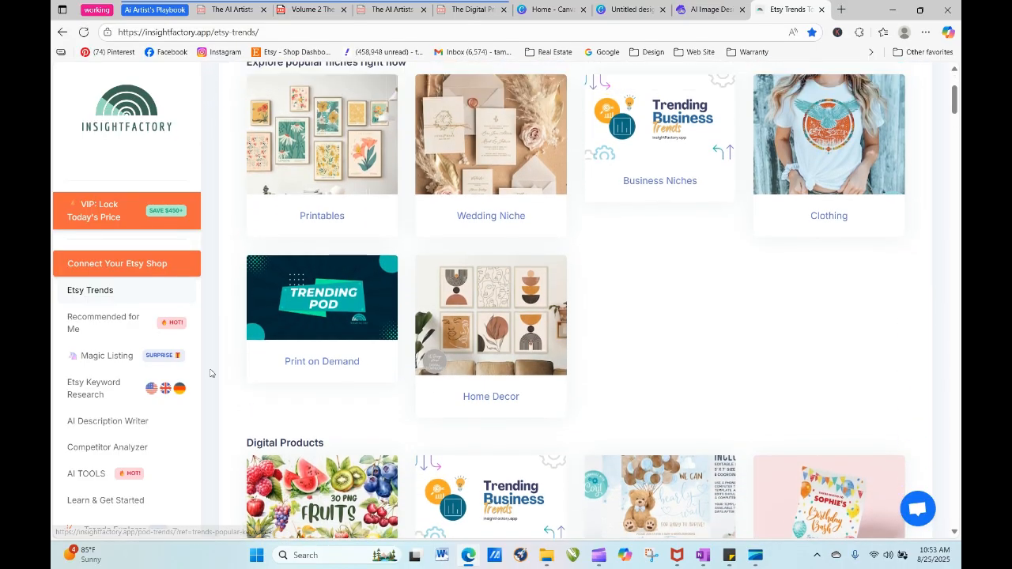
pyautogui.scroll(-3, 199, 352)
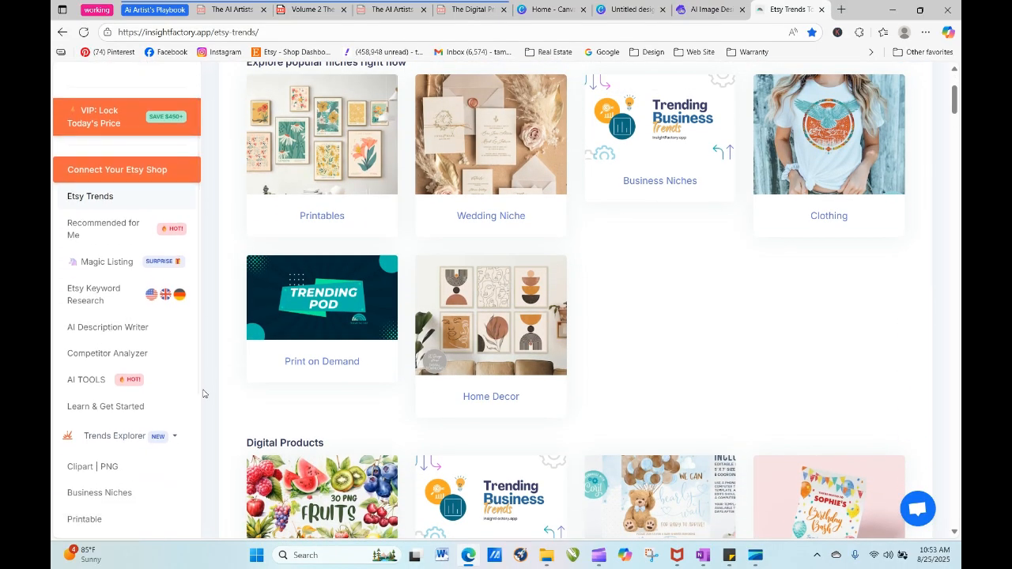
pyautogui.click(110, 386)
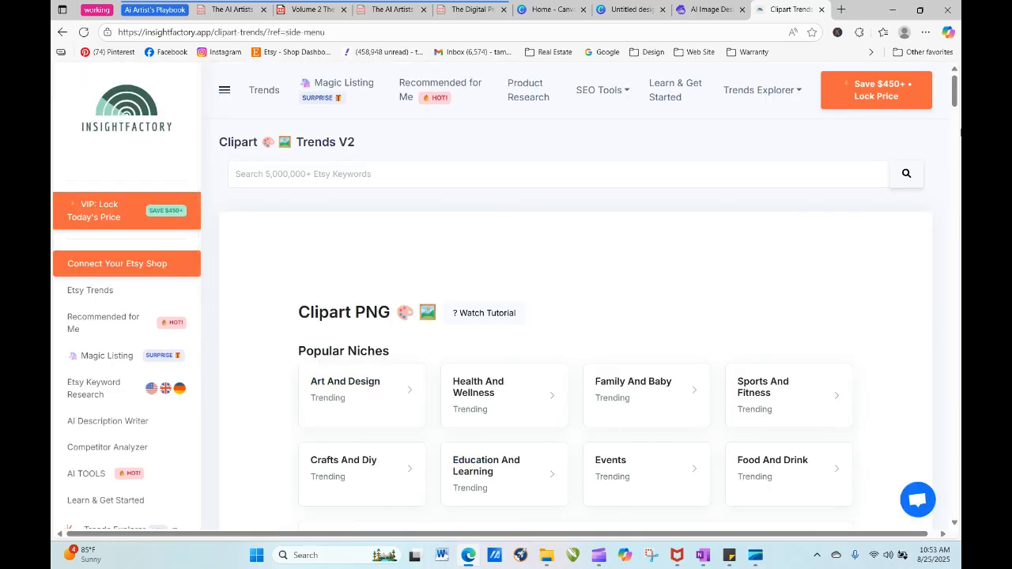
pyautogui.scroll(-4, 954, 97)
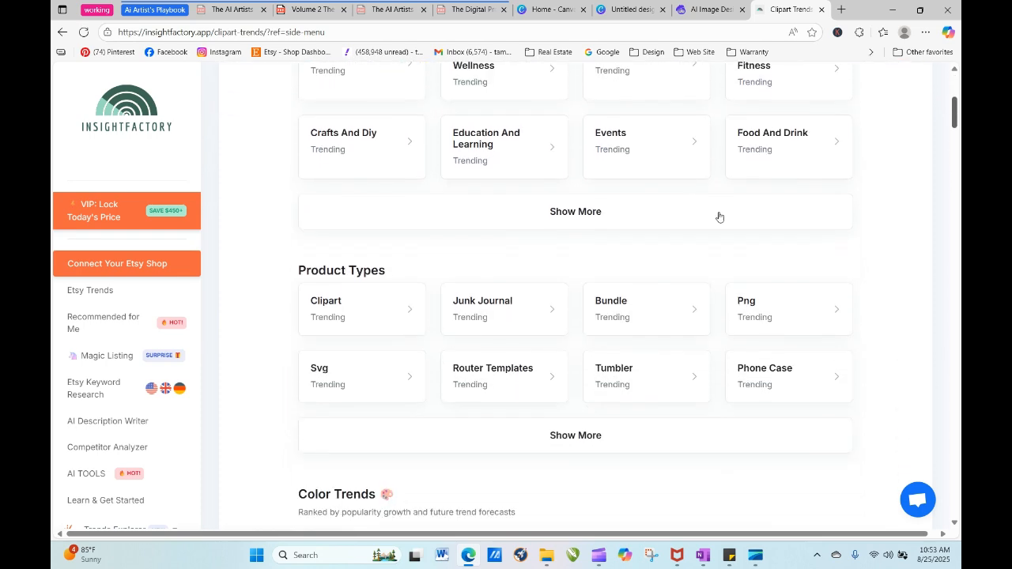
pyautogui.click(332, 300)
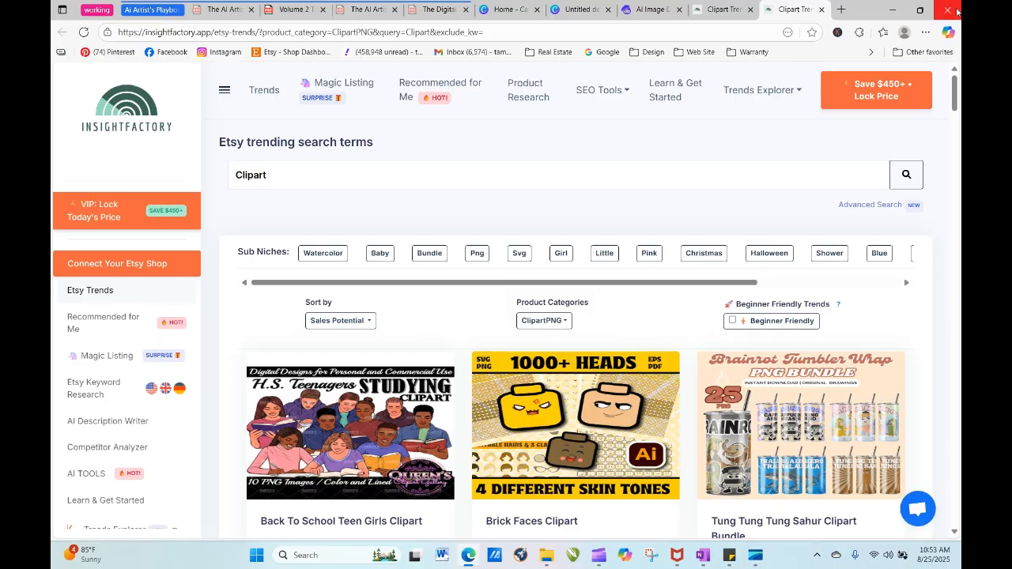
# - Browse the first three pages of trending clipart results for niche ideas
pyautogui.scroll(-4, 956, 119)
pyautogui.moveTo(957, 118); pyautogui.dragTo(954, 184)
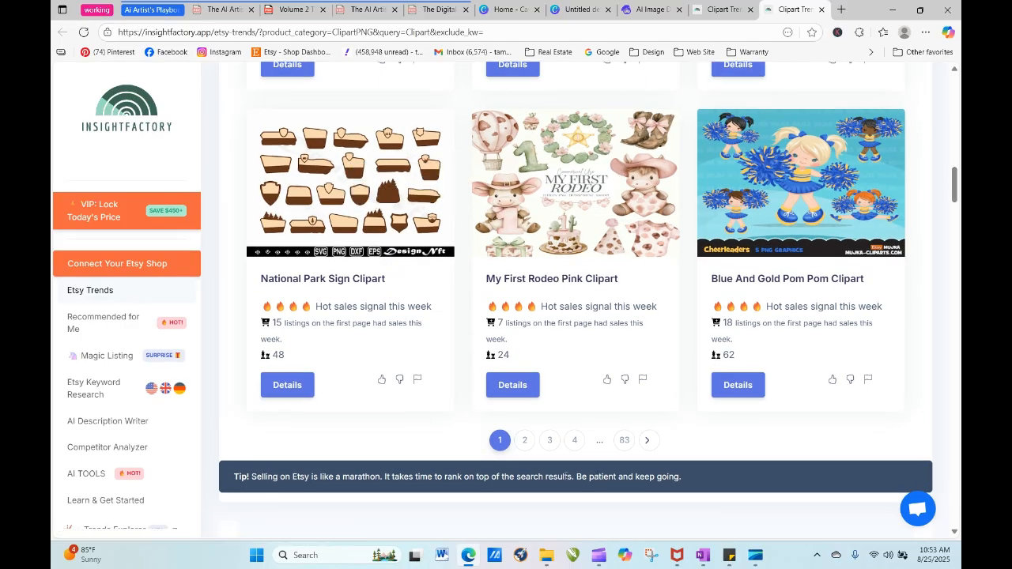
pyautogui.click(525, 440)
pyautogui.moveTo(954, 180); pyautogui.dragTo(955, 203)
pyautogui.click(562, 315)
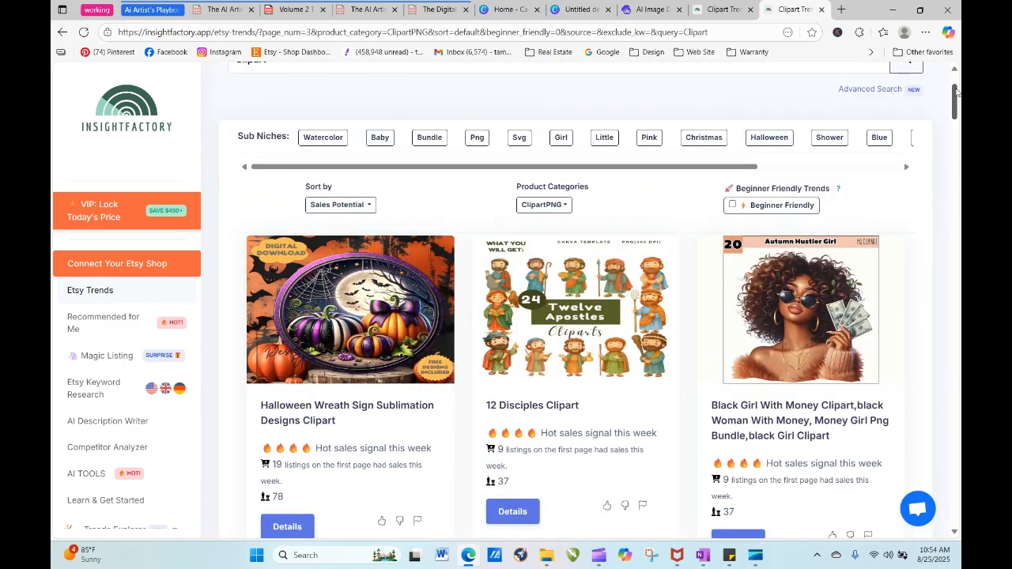
pyautogui.moveTo(955, 93); pyautogui.dragTo(956, 183)
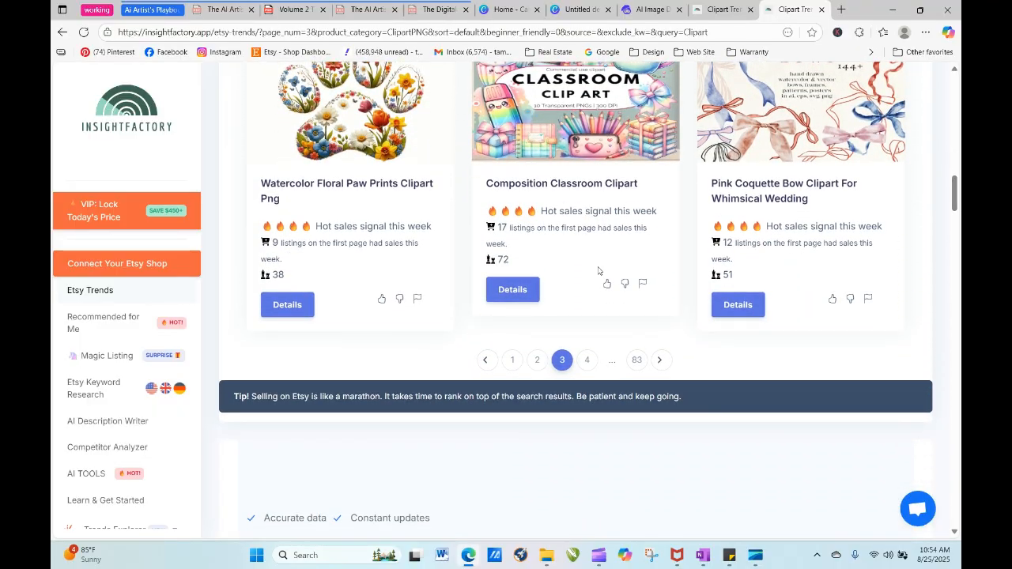
# - Look through pages 4 to 6 of the clipart trends for design themes
pyautogui.click(589, 360)
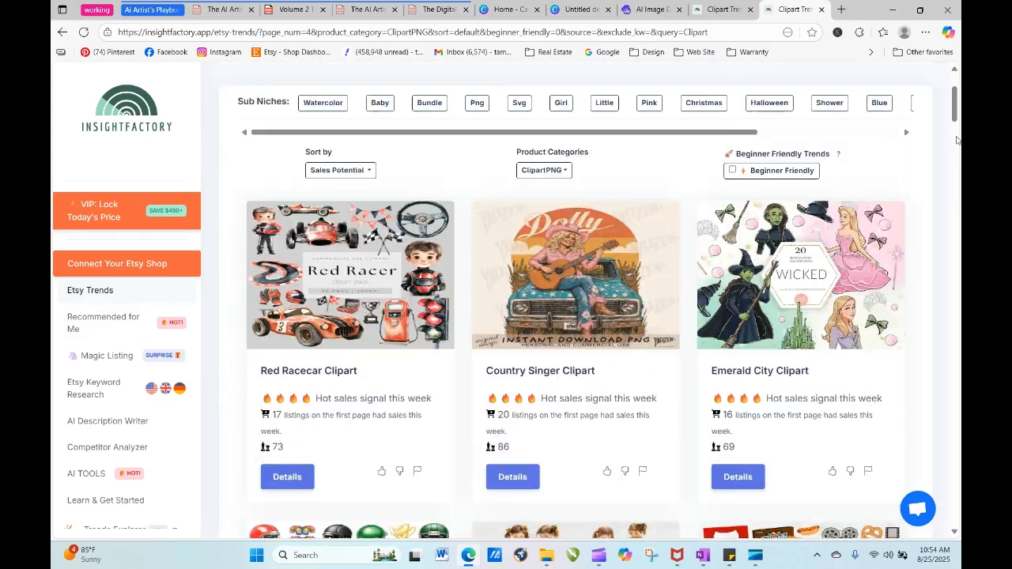
pyautogui.moveTo(955, 122); pyautogui.dragTo(957, 186)
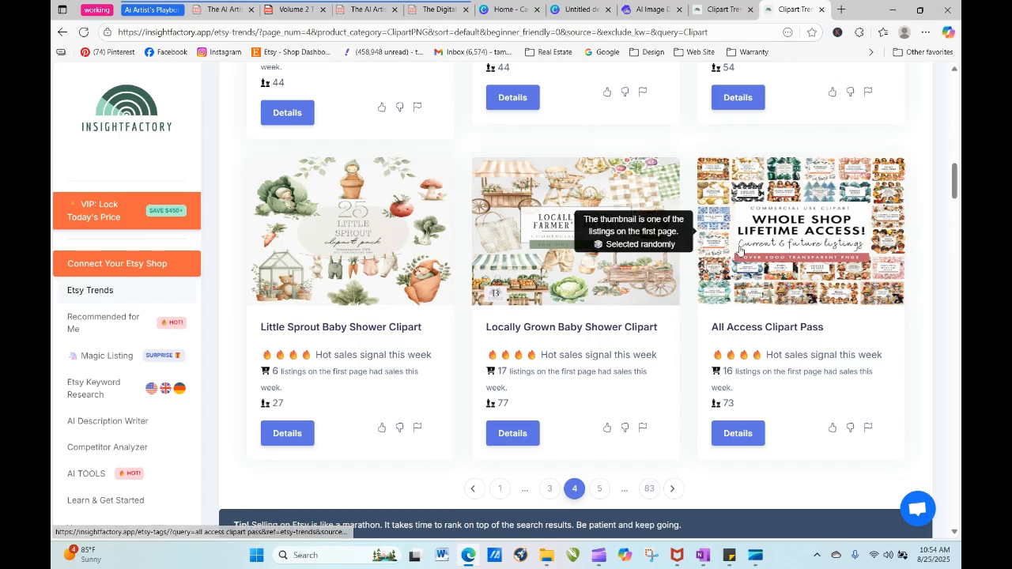
pyautogui.click(600, 488)
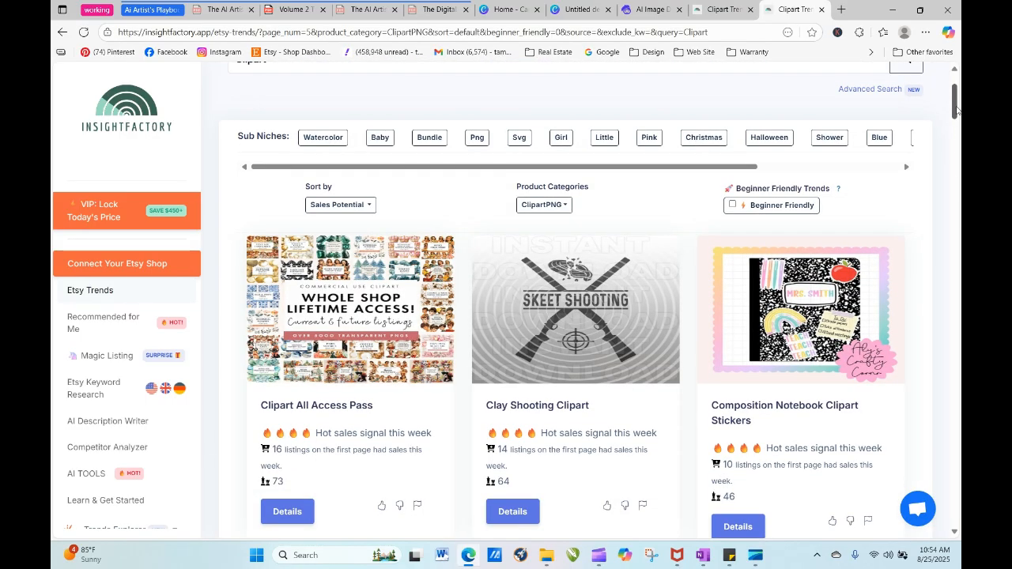
pyautogui.moveTo(957, 111); pyautogui.dragTo(957, 206)
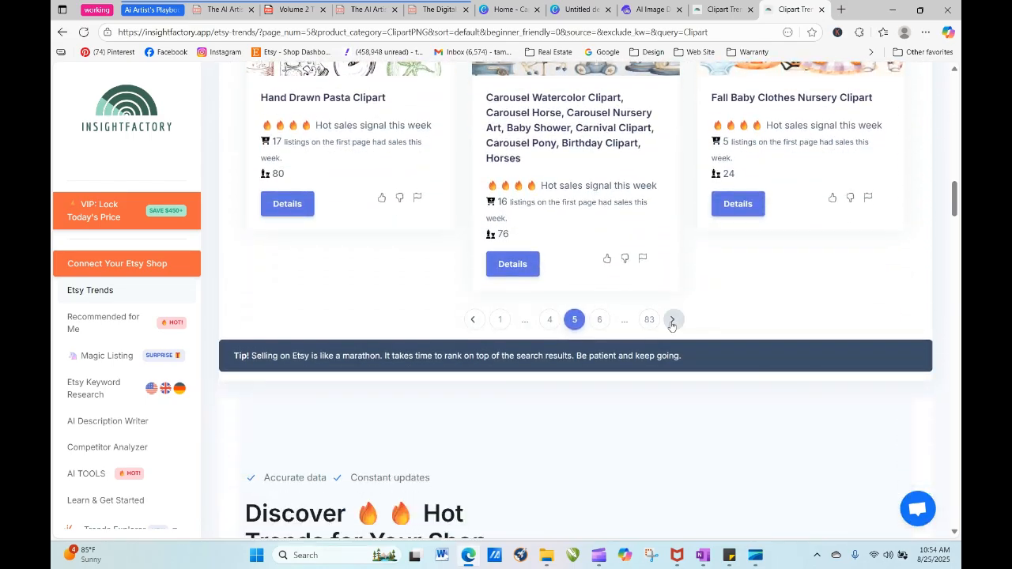
pyautogui.click(600, 320)
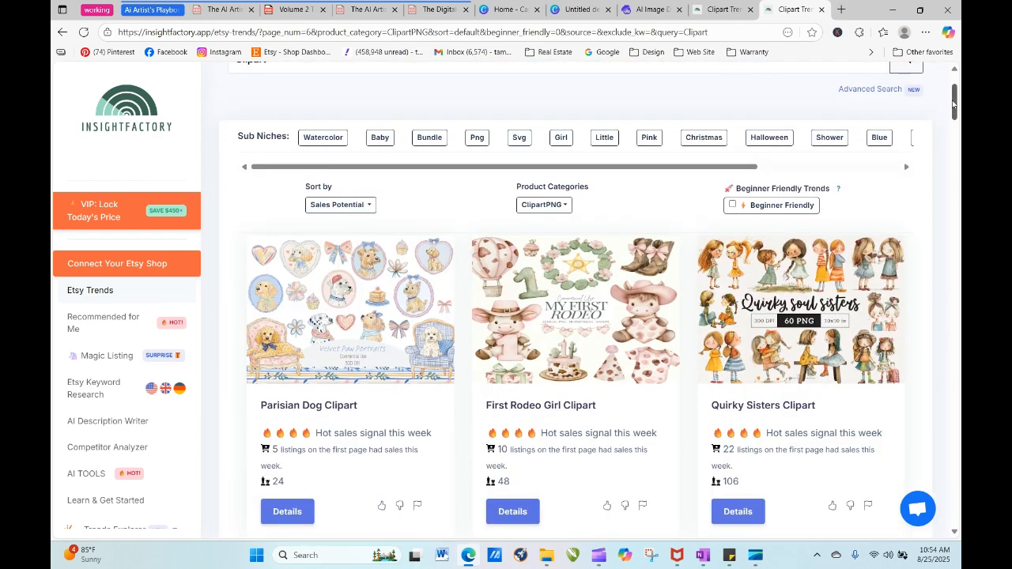
pyautogui.moveTo(954, 103); pyautogui.dragTo(954, 109)
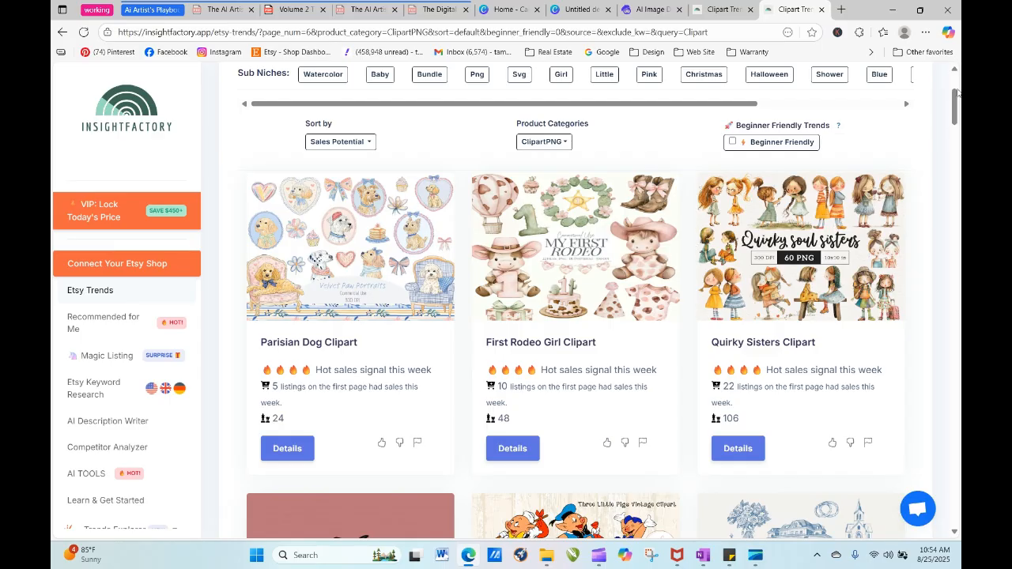
pyautogui.moveTo(956, 98); pyautogui.dragTo(954, 147)
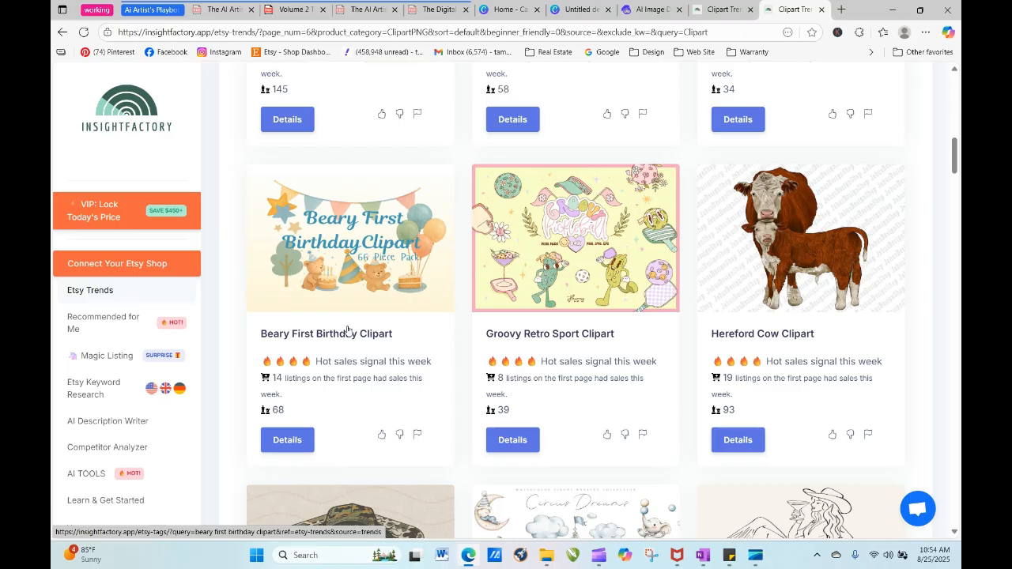
# - Perform keyword research on the Beary First Birthday Clipart trend and examine its listings, sales and tags
pyautogui.click(348, 248)
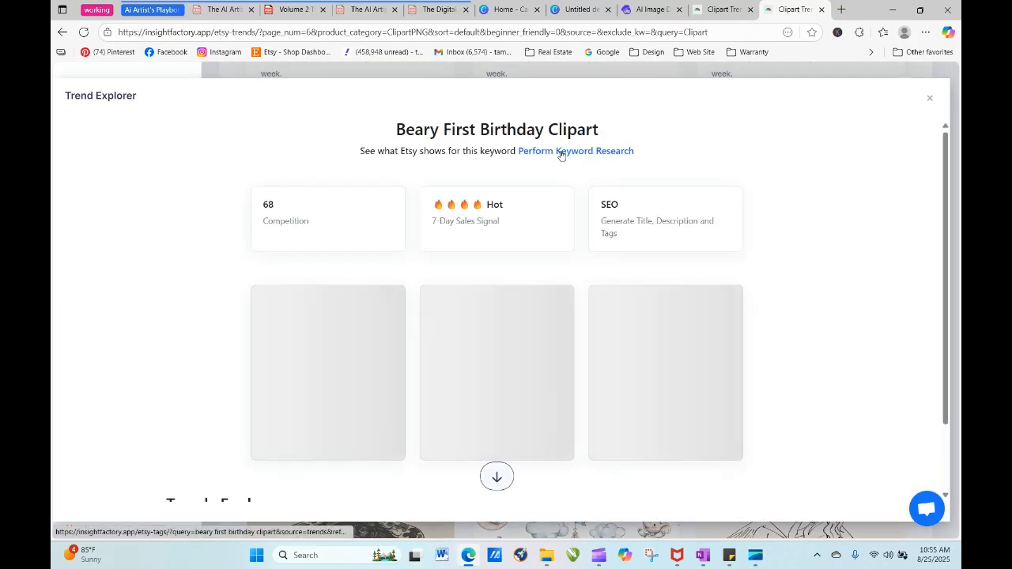
pyautogui.click(561, 151)
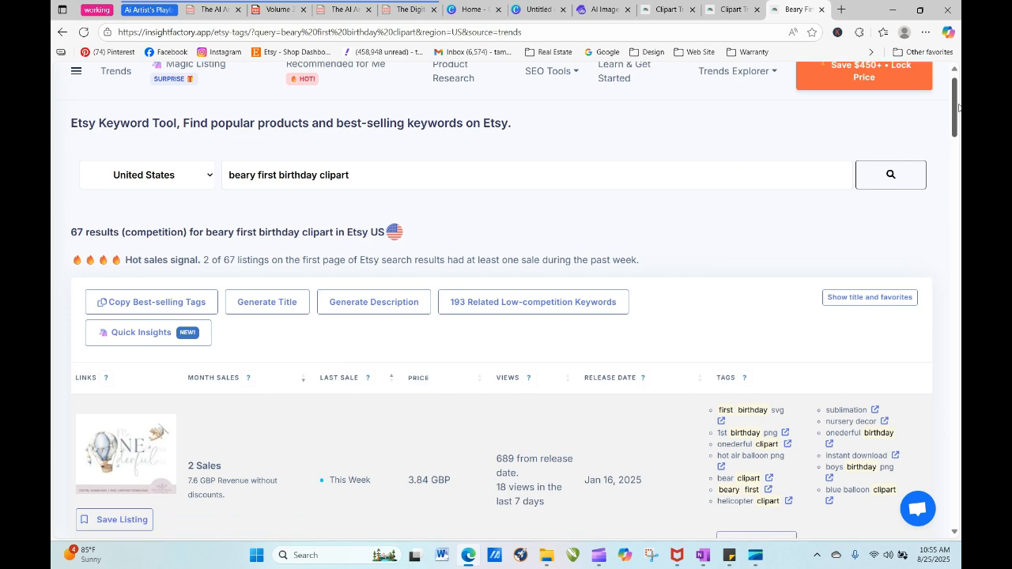
pyautogui.scroll(-3, 510, 229)
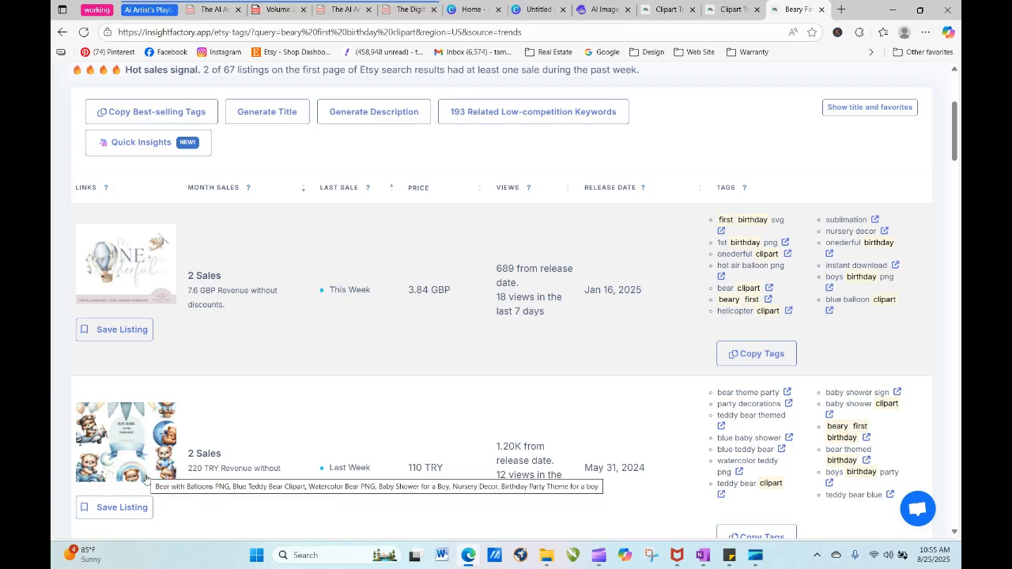
pyautogui.moveTo(957, 140); pyautogui.dragTo(961, 67)
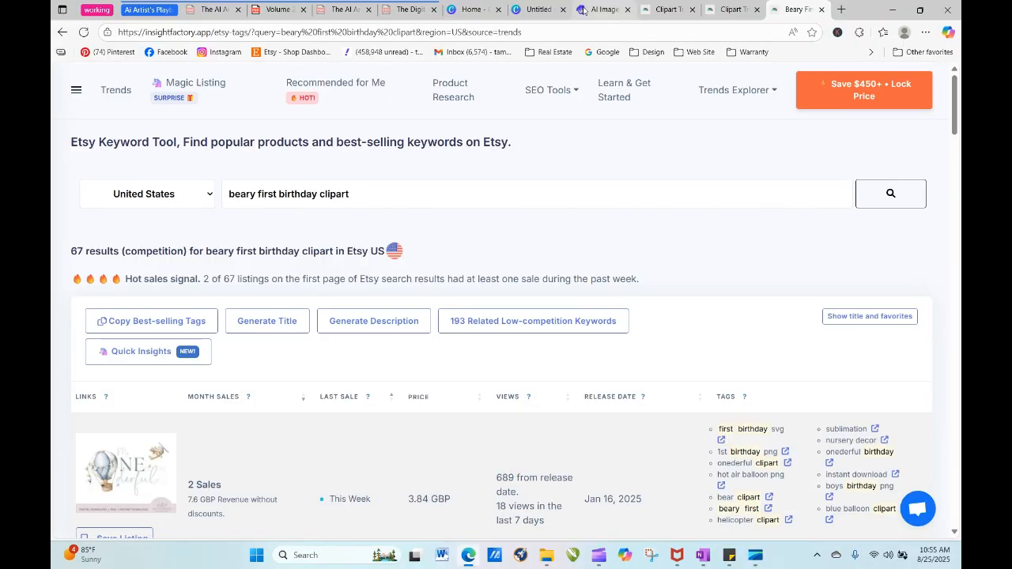
# - Return to page 6 of the clipart trends and close the Beary First Birthday Clipart details
pyautogui.click(63, 35)
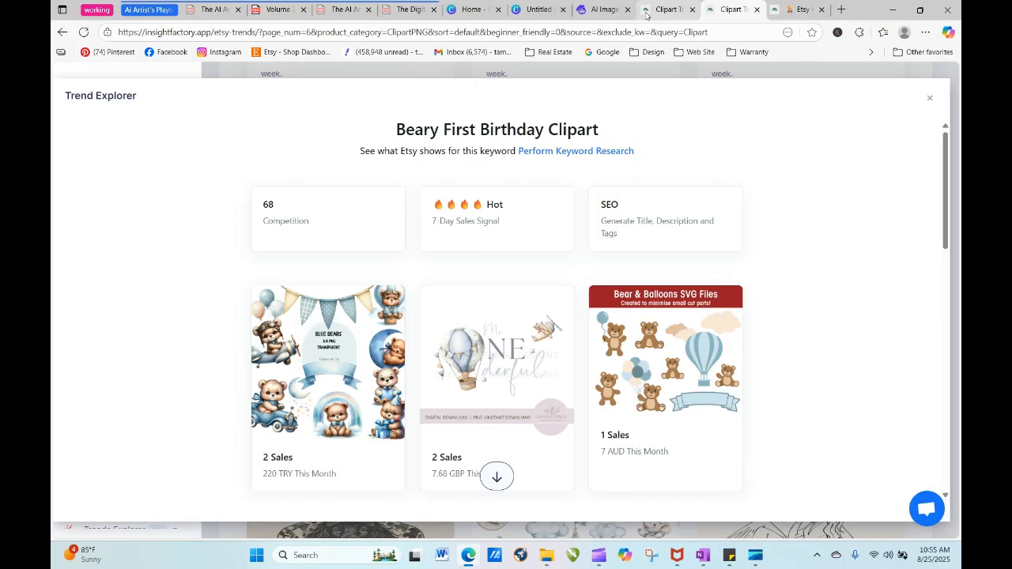
pyautogui.click(644, 13)
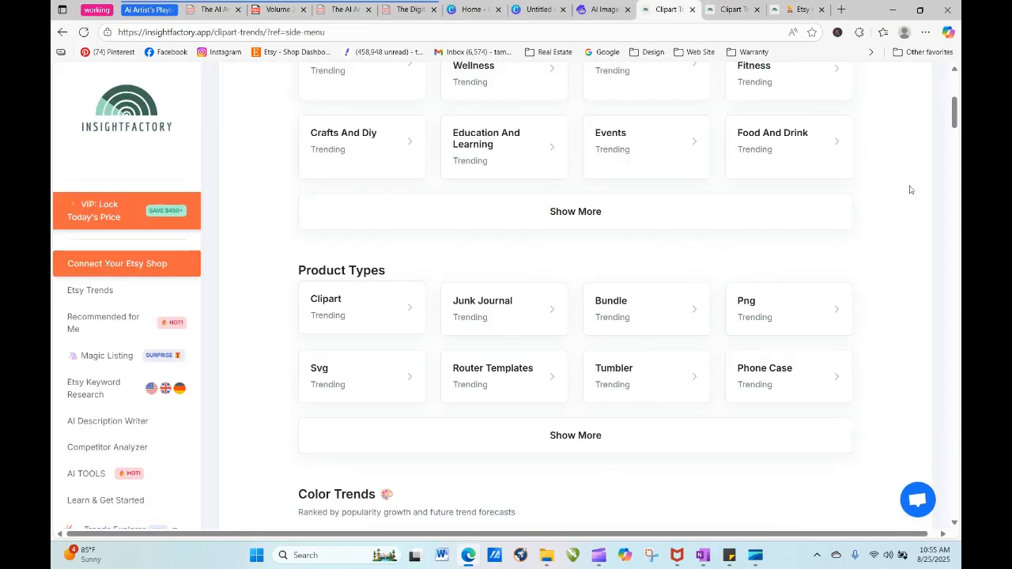
pyautogui.click(794, 9)
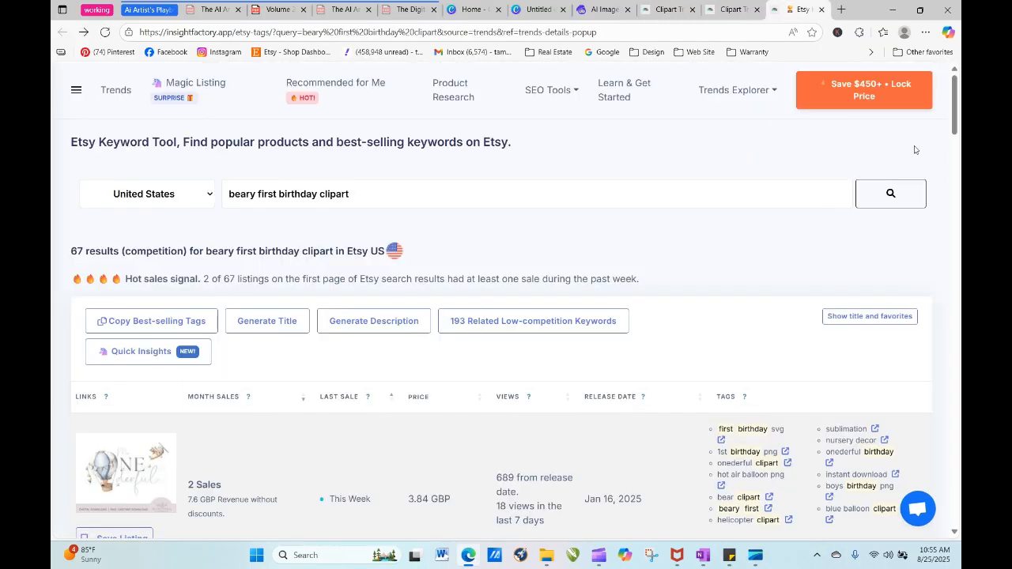
pyautogui.click(731, 9)
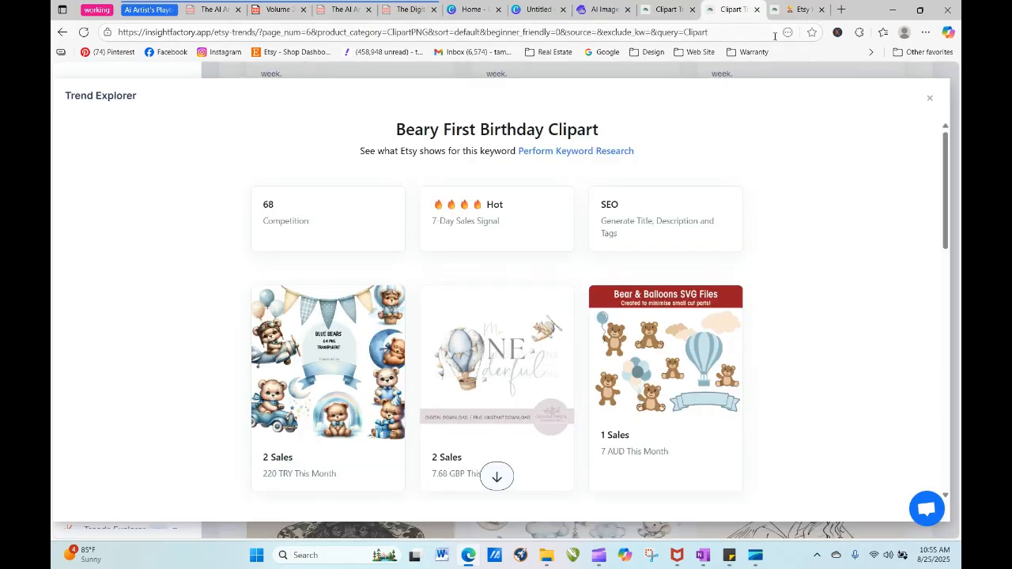
pyautogui.click(930, 100)
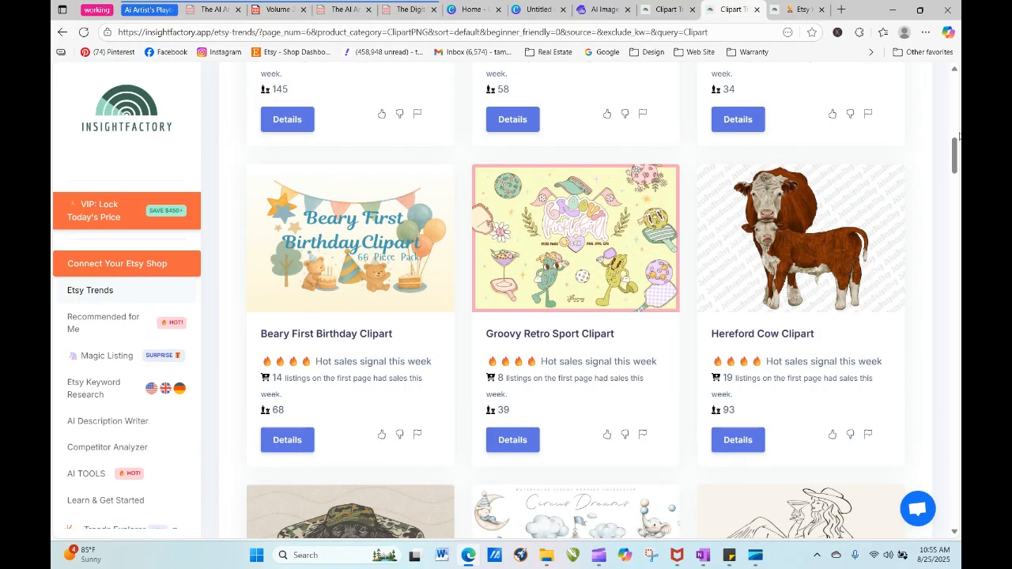
# - Examine the trending clipart themes on page 7 of the results
pyautogui.moveTo(957, 153); pyautogui.dragTo(955, 183)
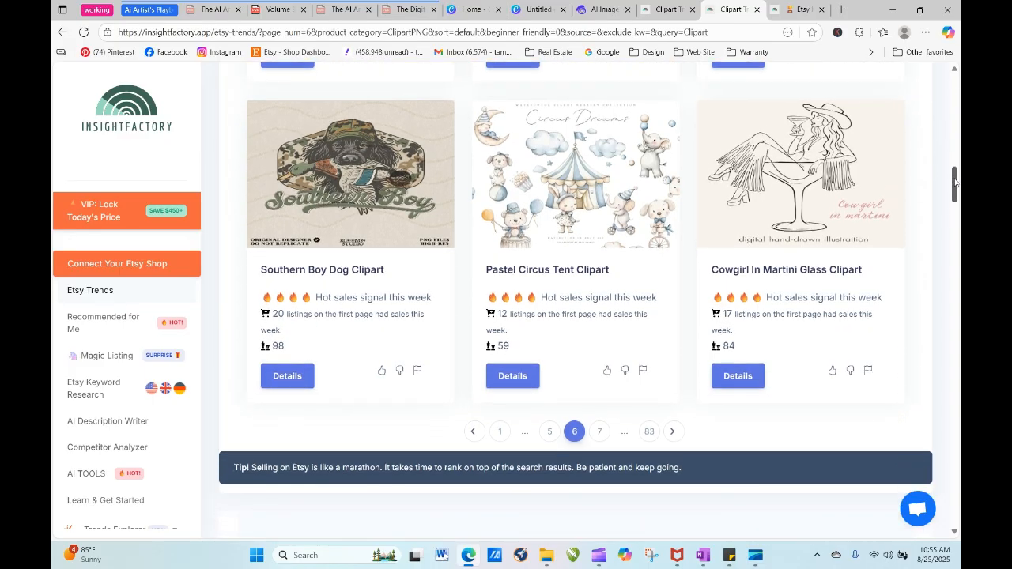
pyautogui.click(599, 431)
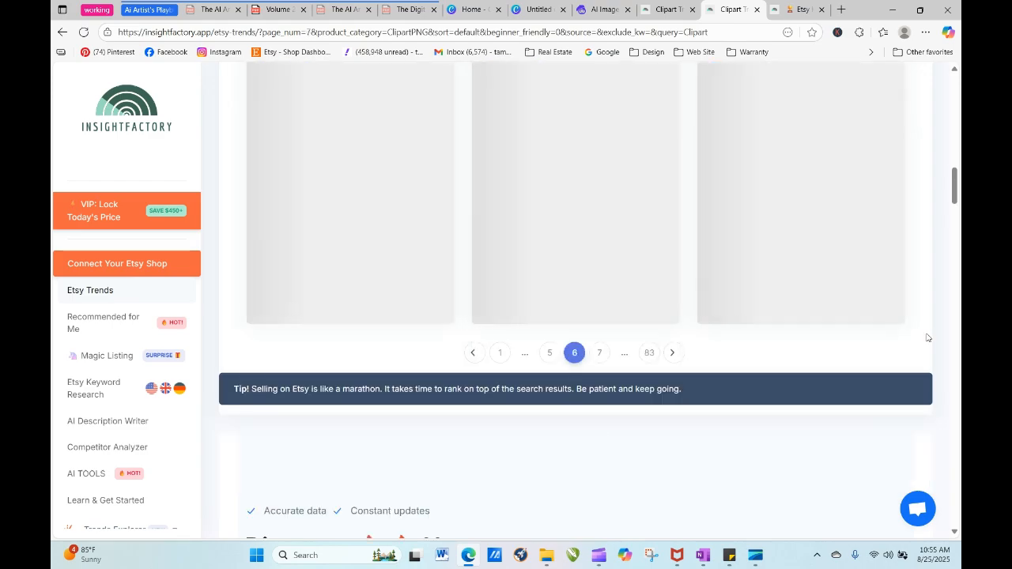
pyautogui.moveTo(955, 182); pyautogui.dragTo(958, 150)
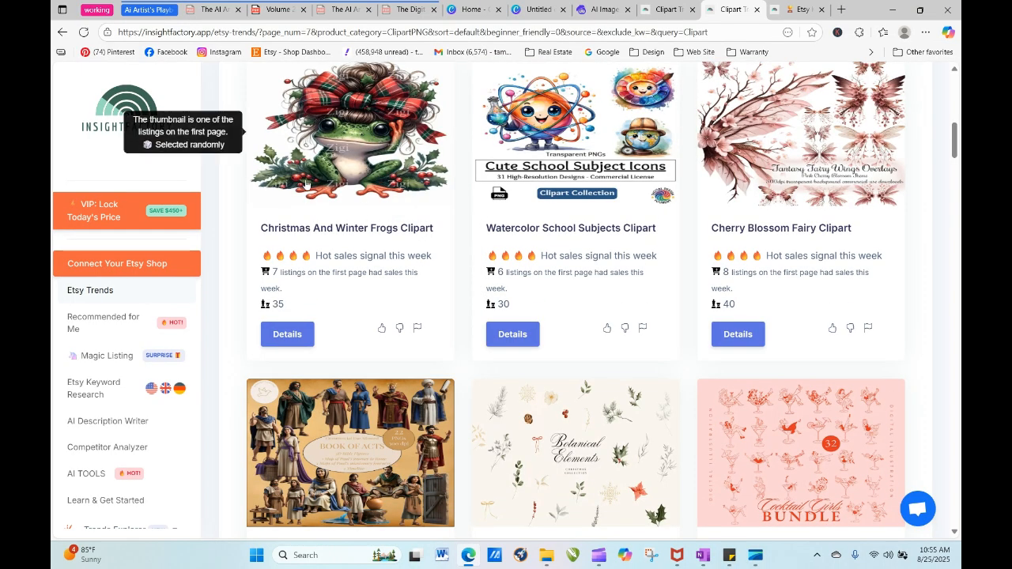
# - Perform keyword research on the Christmas And Winter Frogs Clipart trend and check its competition, sales and tags
pyautogui.click(368, 187)
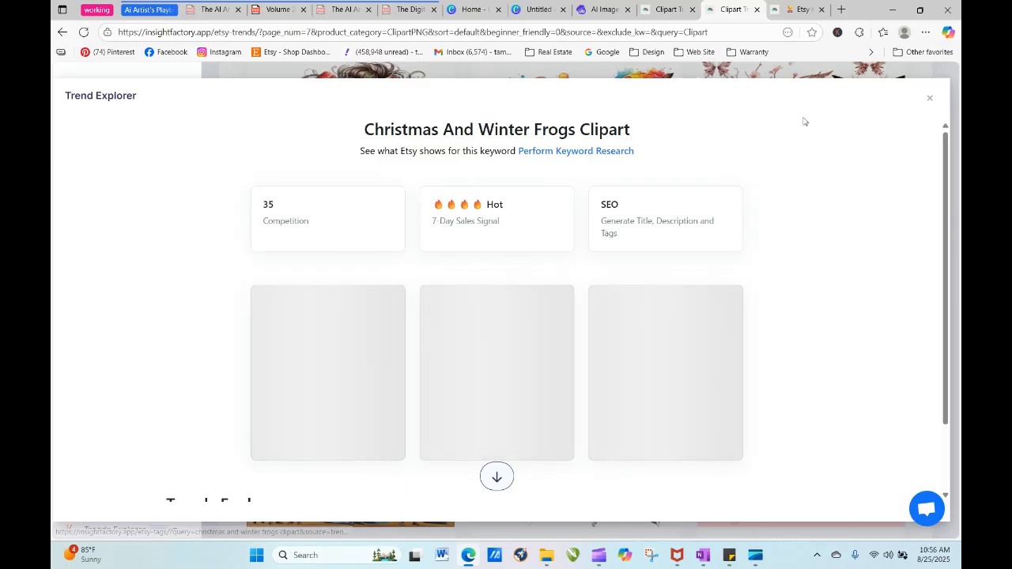
pyautogui.click(549, 153)
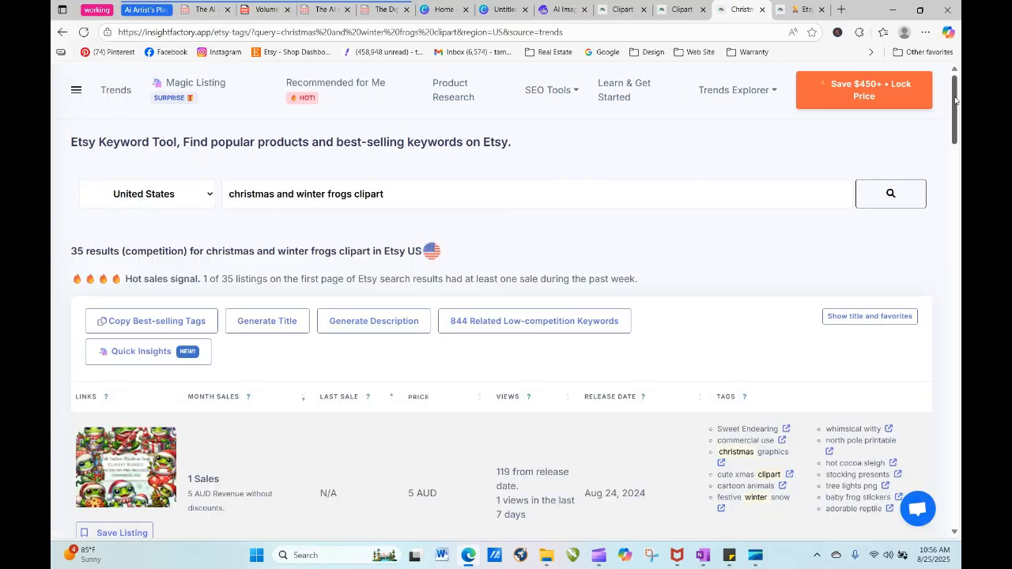
pyautogui.moveTo(955, 101); pyautogui.dragTo(940, 4)
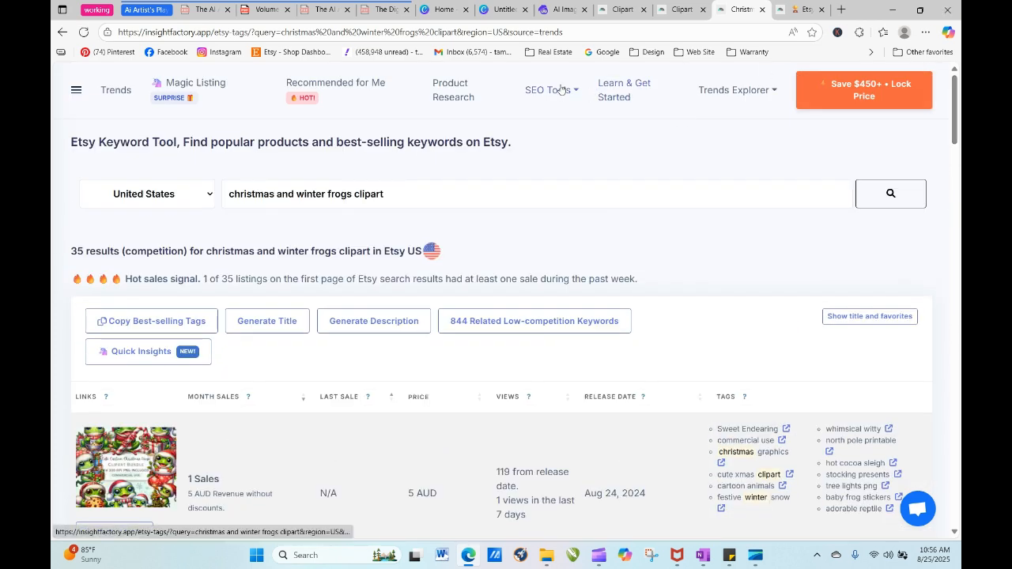
# - Return to page 7 of the clipart trends and close the Christmas And Winter Frogs Clipart details
pyautogui.click(604, 11)
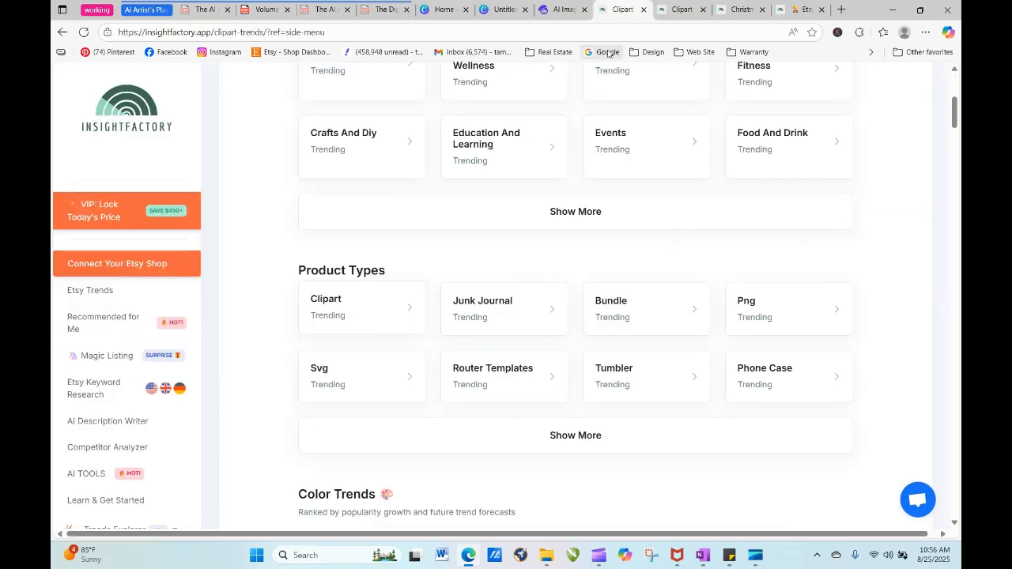
pyautogui.click(563, 11)
pyautogui.click(624, 10)
pyautogui.click(685, 13)
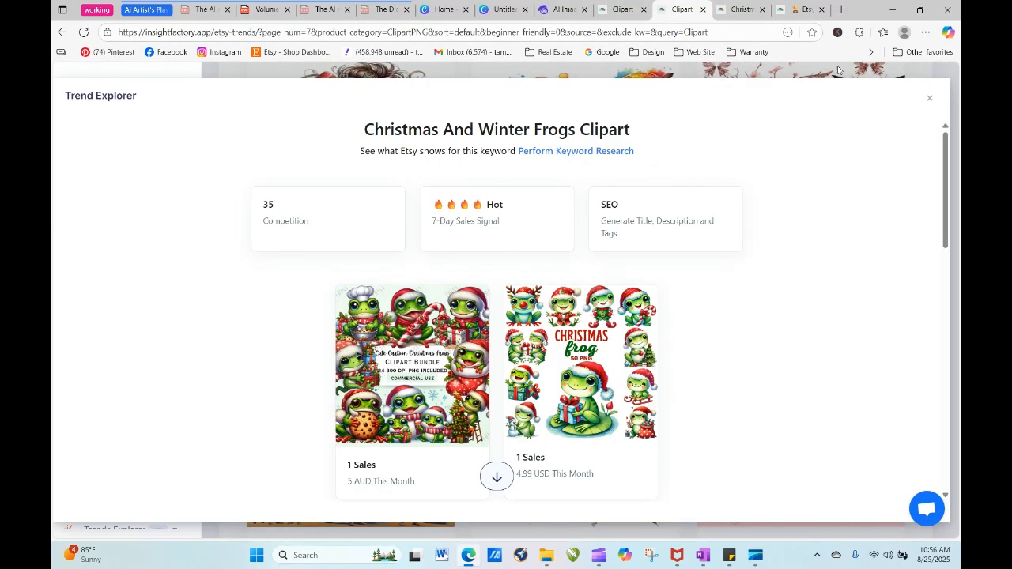
pyautogui.click(926, 98)
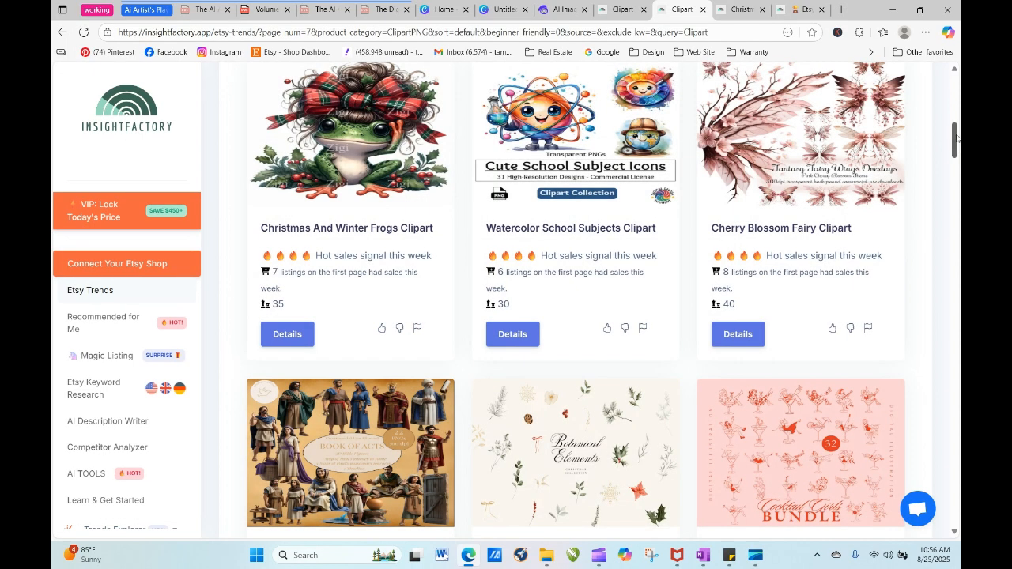
# - Look through the rest of page 7 and pages 8 to 10 of the clipart trends for design themes
pyautogui.moveTo(955, 140); pyautogui.dragTo(954, 179)
pyautogui.click(601, 256)
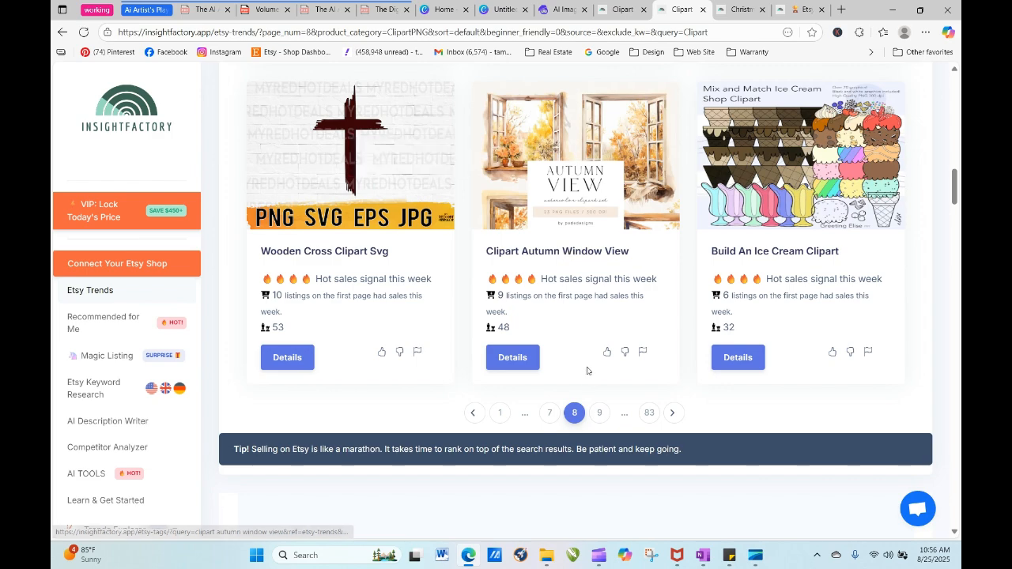
pyautogui.click(598, 412)
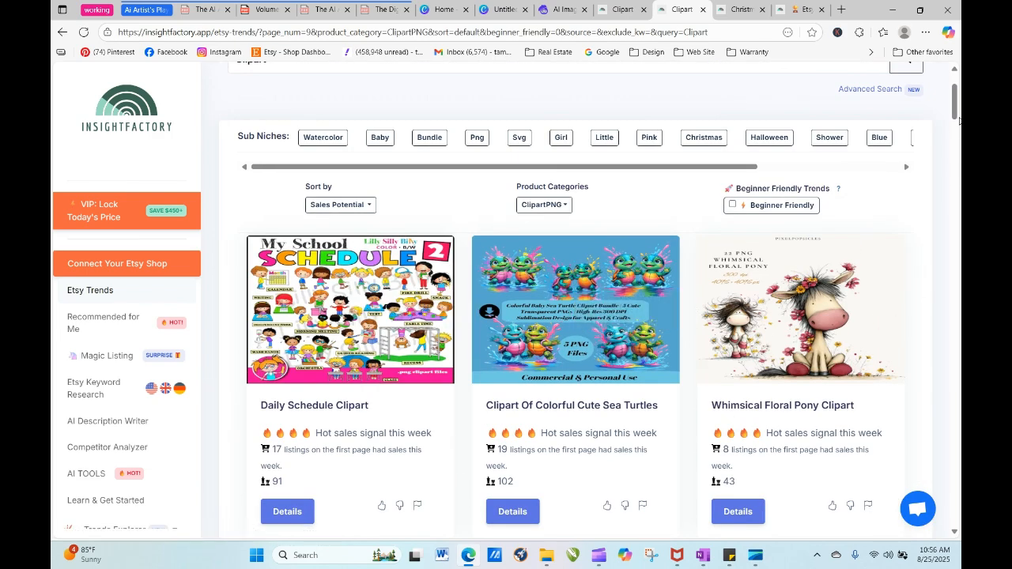
pyautogui.scroll(-2, 860, 260)
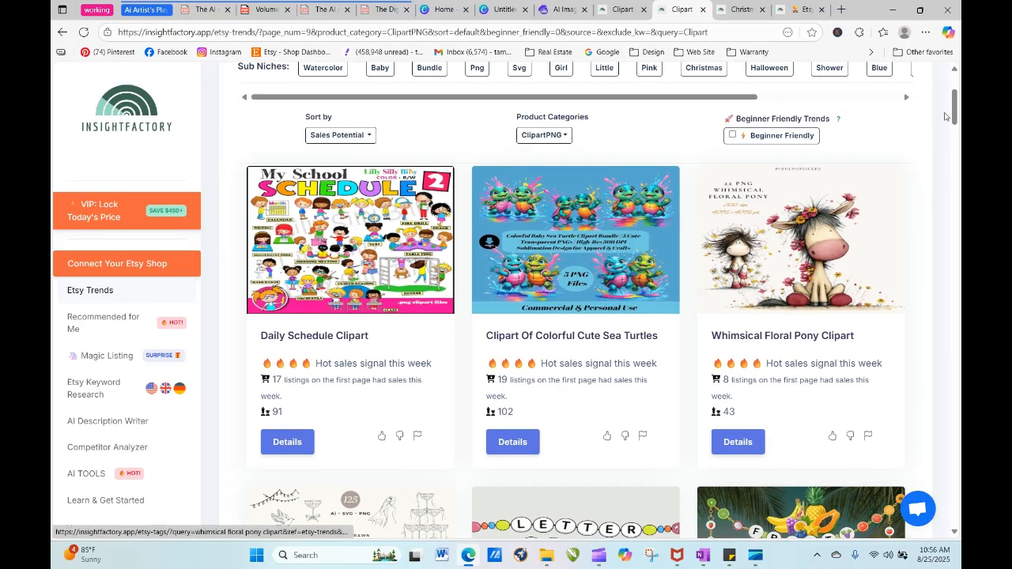
pyautogui.moveTo(954, 114); pyautogui.dragTo(955, 195)
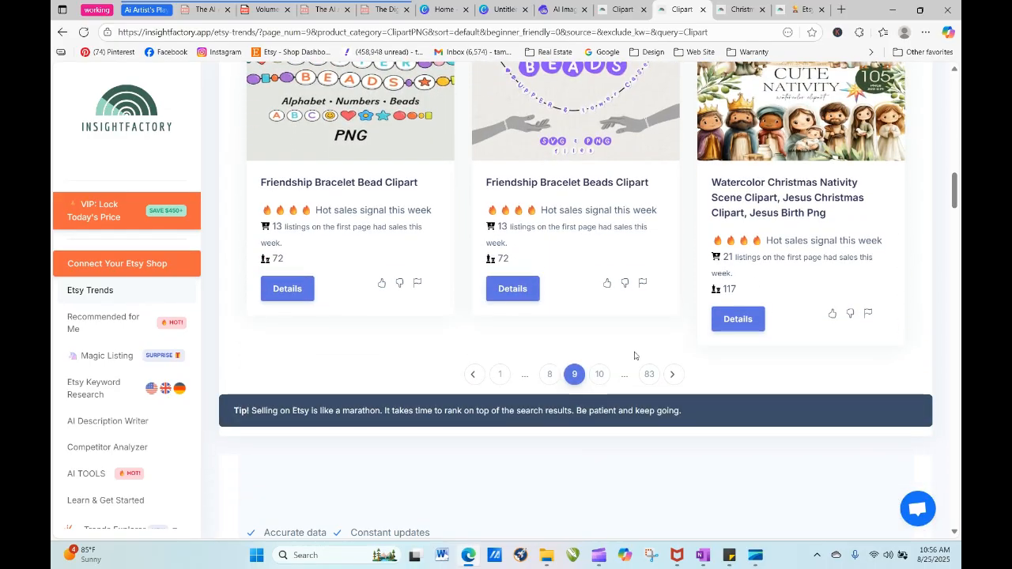
pyautogui.click(601, 375)
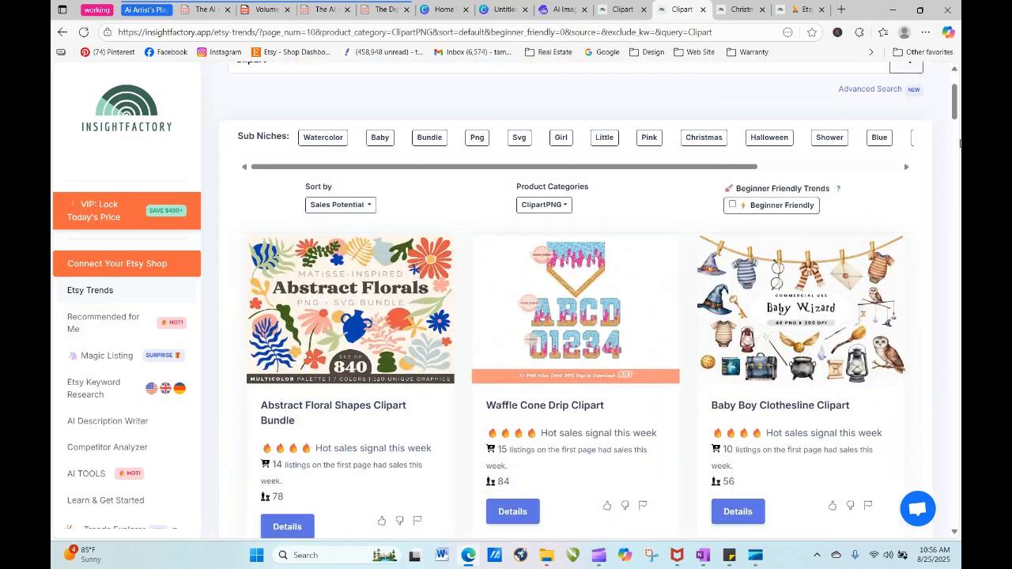
pyautogui.moveTo(957, 110); pyautogui.dragTo(959, 82)
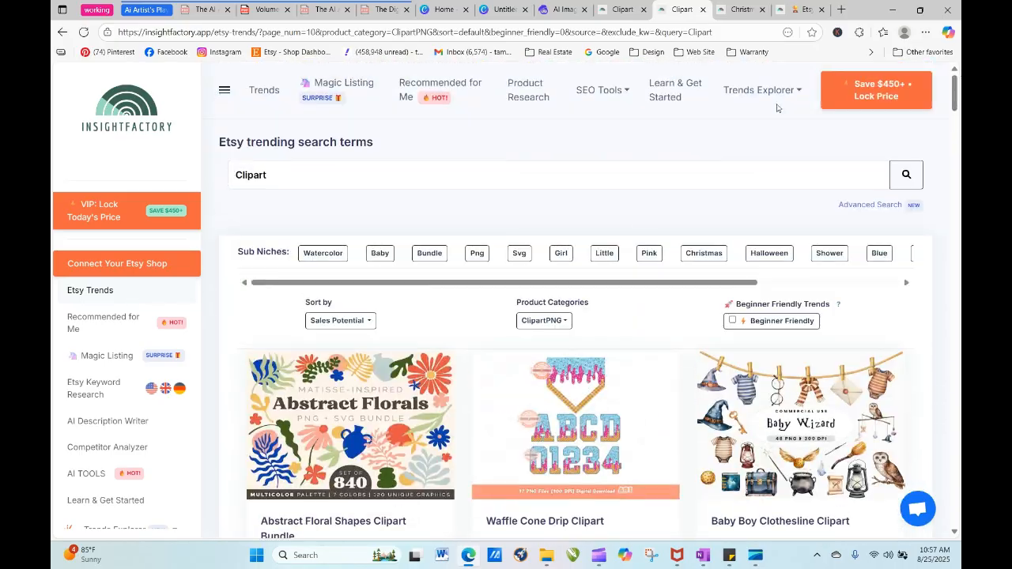
# - Check Artistly's empty prompt box and the contents on page 6 of the Junk Journal playbook PDF
pyautogui.click(562, 10)
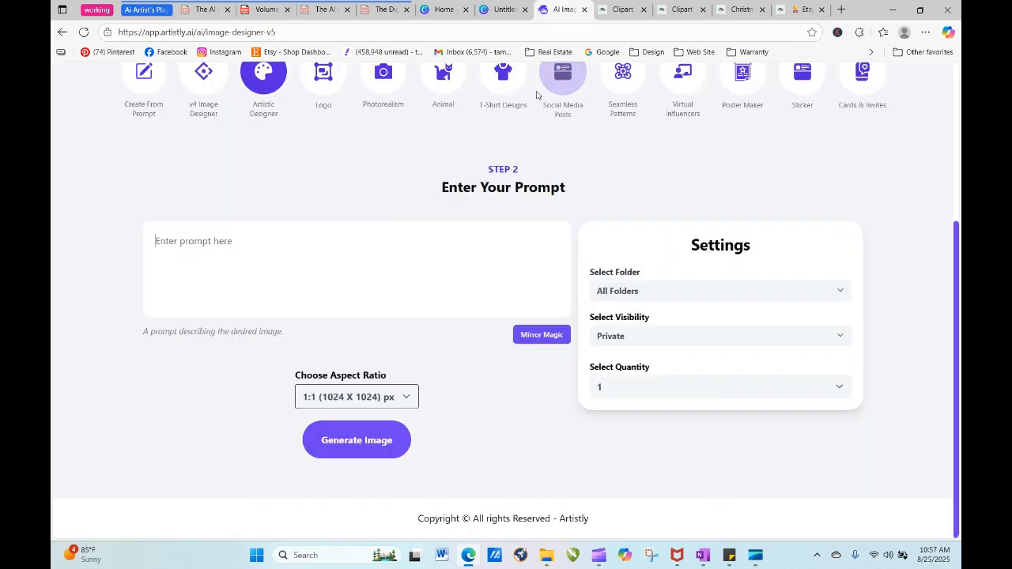
pyautogui.click(286, 259)
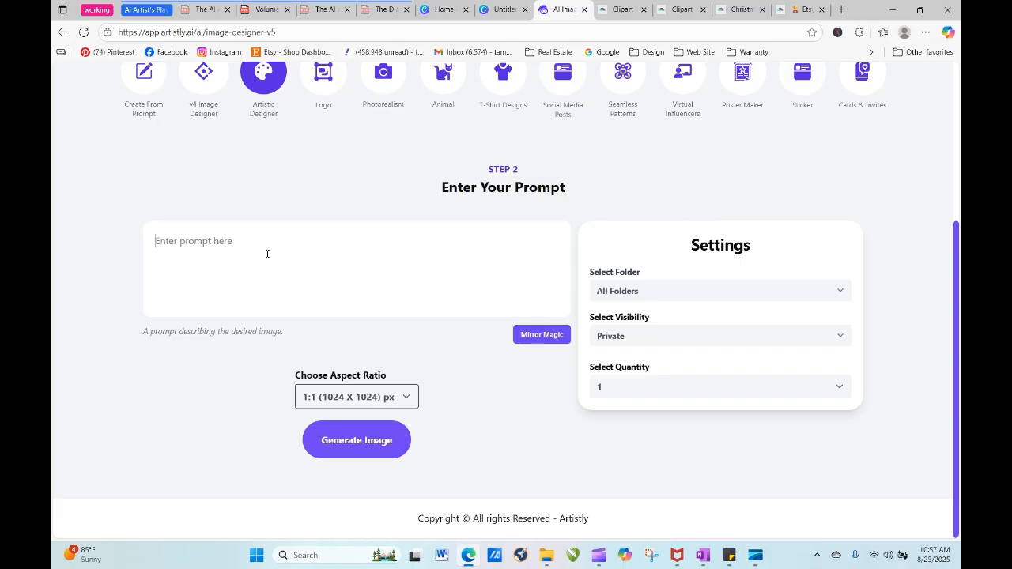
pyautogui.click(323, 9)
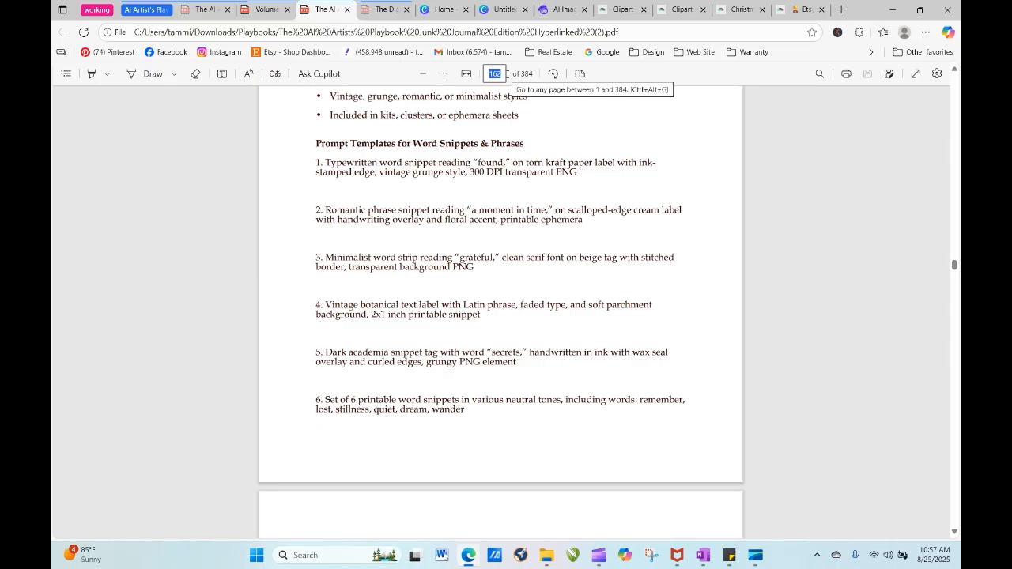
pyautogui.write('6')
pyautogui.press('Return')
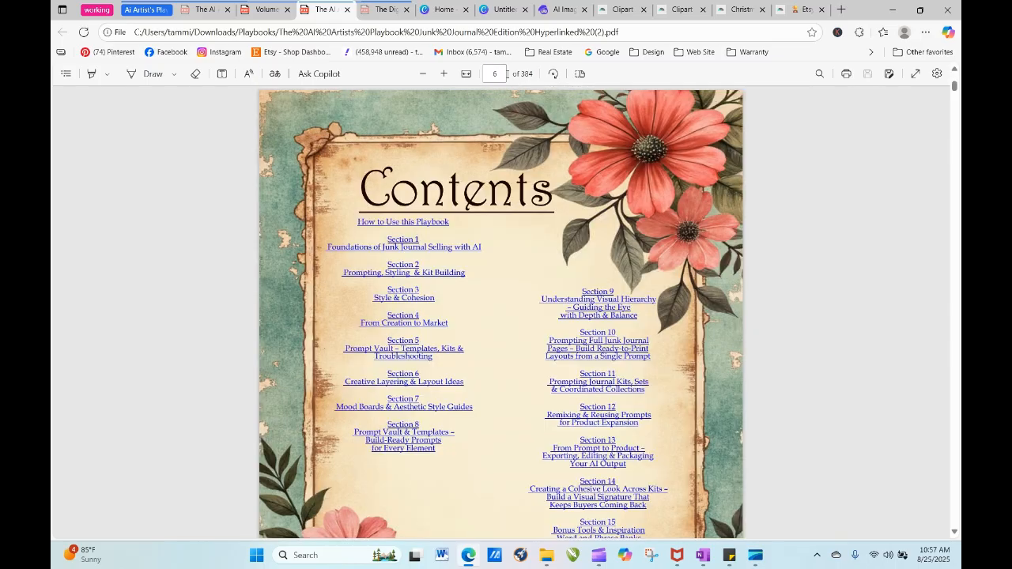
pyautogui.click(371, 10)
# - Open the Soft & Dreamy Aesthetic Clipart word bank from the page 6 contents of the Volume 2 clipart playbook PDF
pyautogui.click(264, 9)
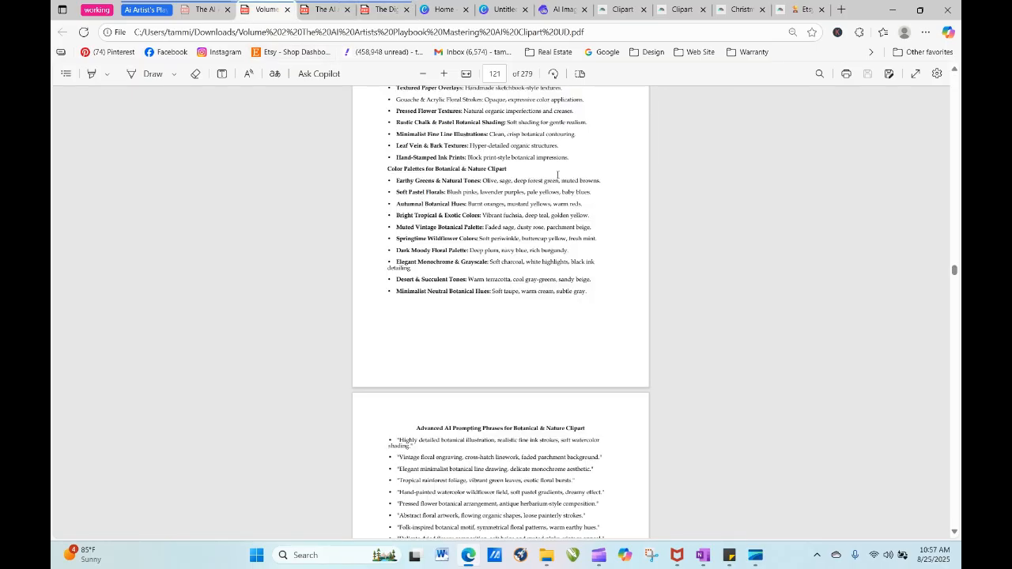
pyautogui.click(504, 69)
pyautogui.write('6')
pyautogui.press('Return')
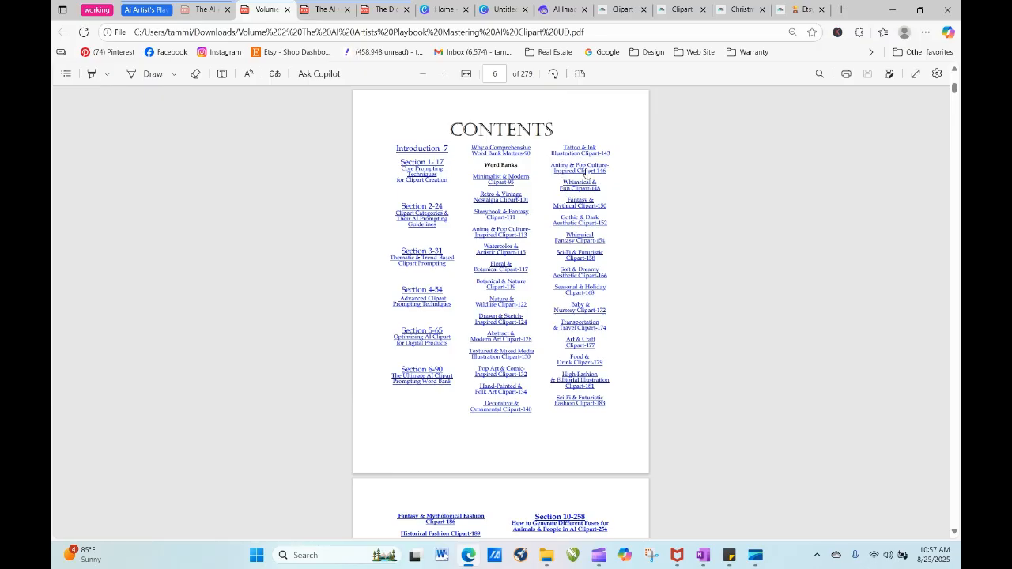
pyautogui.click(580, 274)
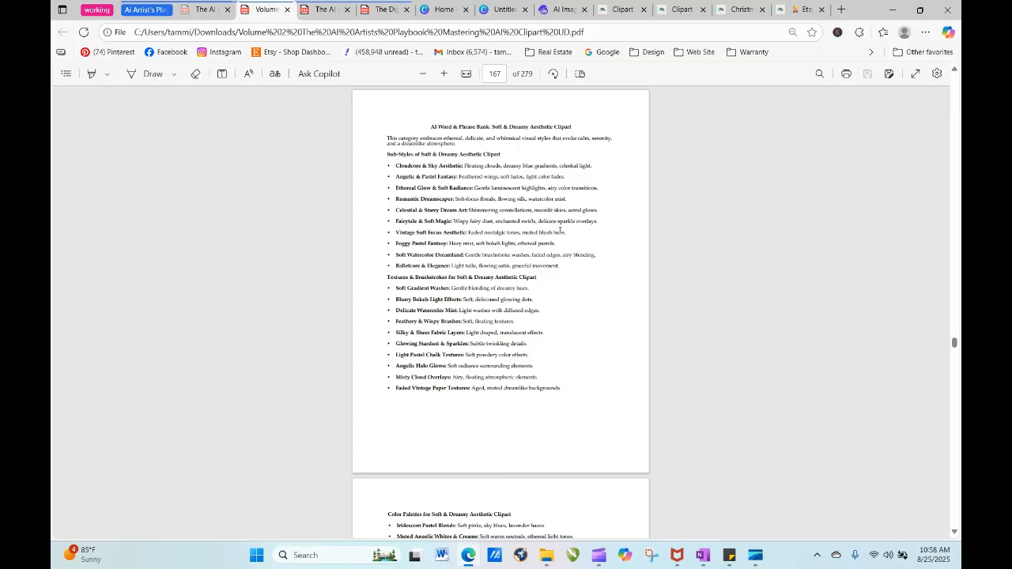
# - Copy "Vintage Soft Focus Aesthetic: Faded nostalgic tones, muted blush hues." from the word bank into the Artistly prompt
pyautogui.moveTo(567, 233); pyautogui.dragTo(395, 233)
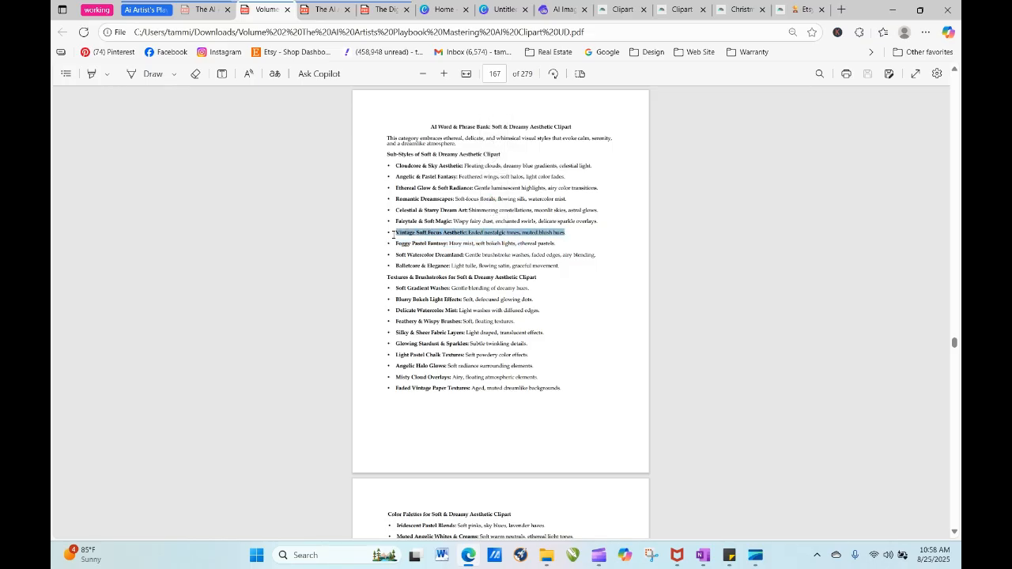
pyautogui.rightClick(461, 235)
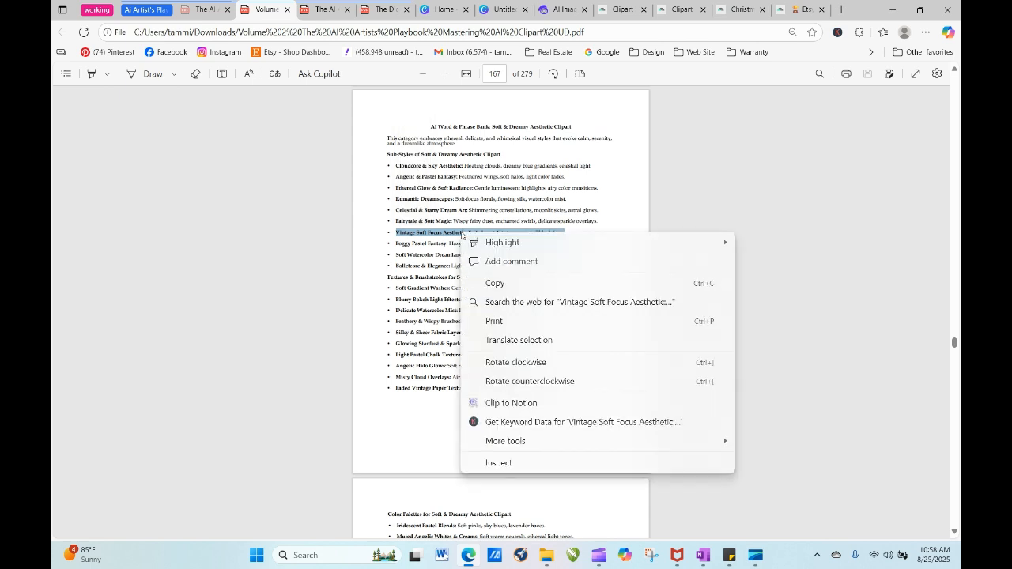
pyautogui.click(503, 283)
pyautogui.click(446, 12)
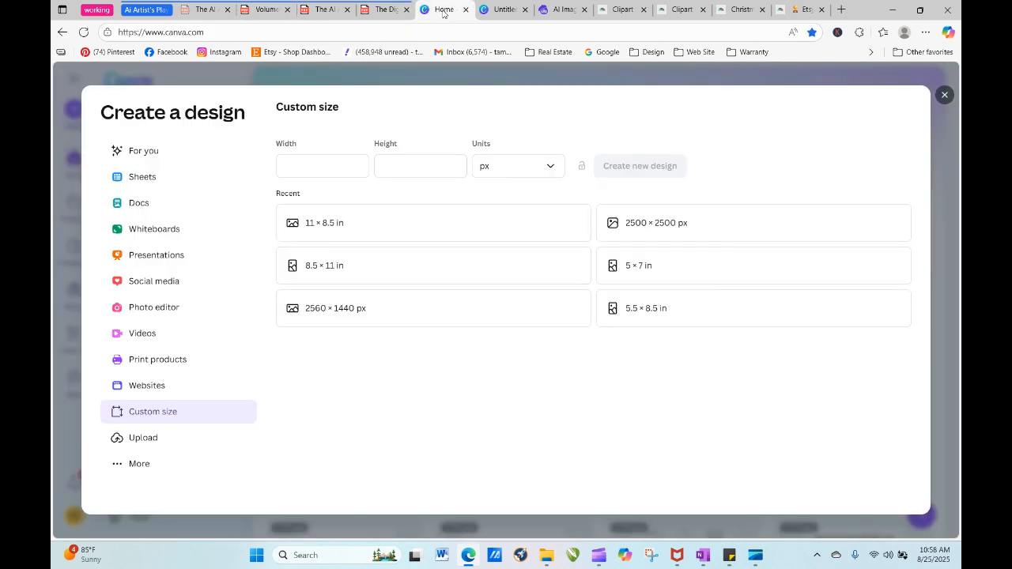
pyautogui.click(561, 11)
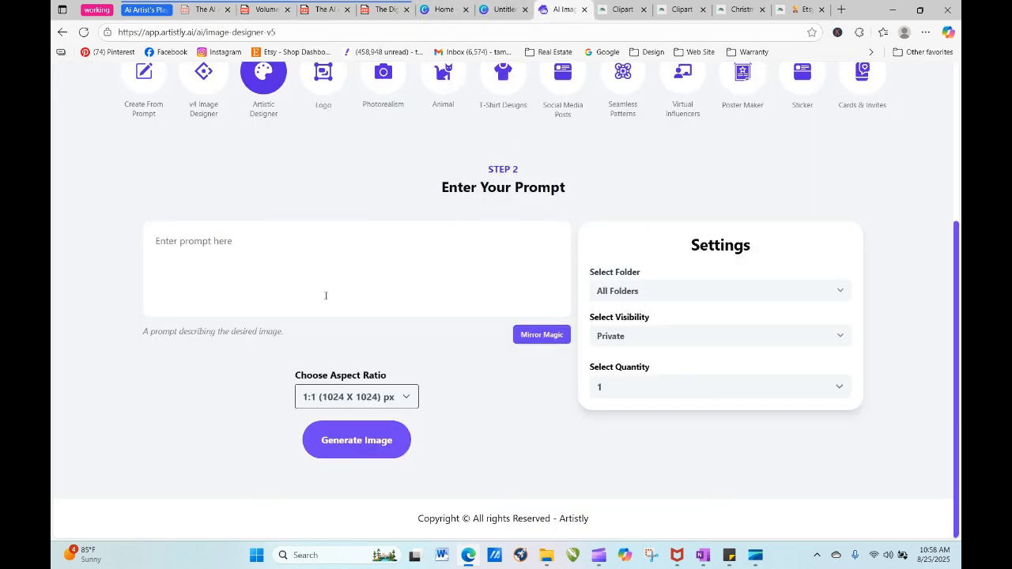
pyautogui.rightClick(315, 251)
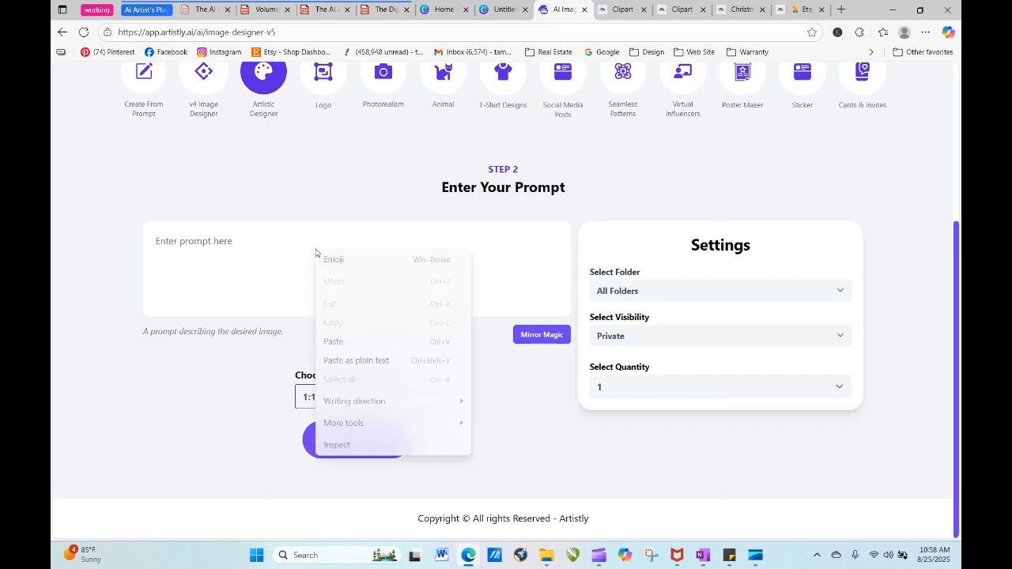
pyautogui.click(335, 341)
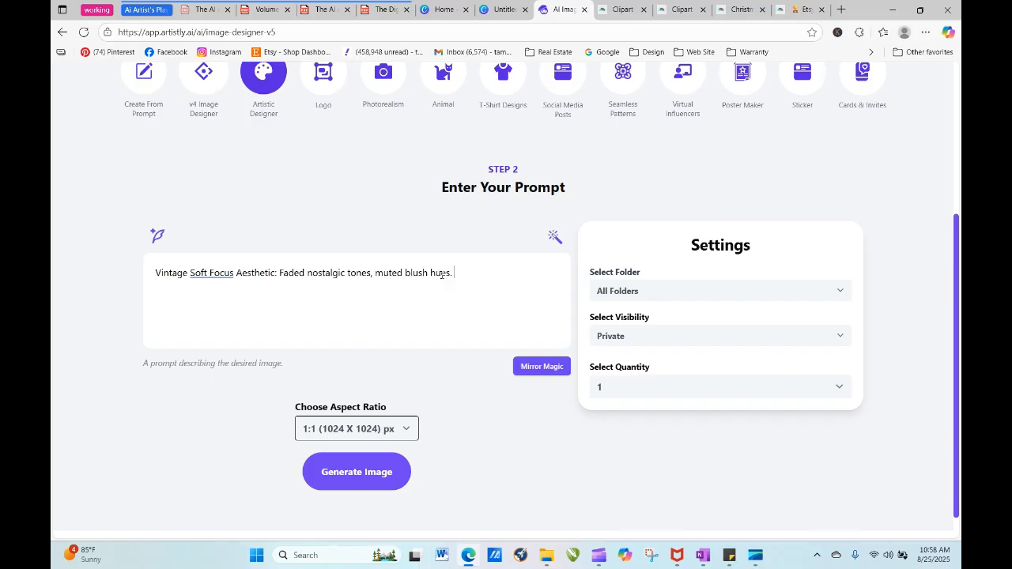
# - Append "a cute baby giraffe," to the end of the Artistly prompt
pyautogui.write('a cute')
pyautogui.write('baby giraffe,')
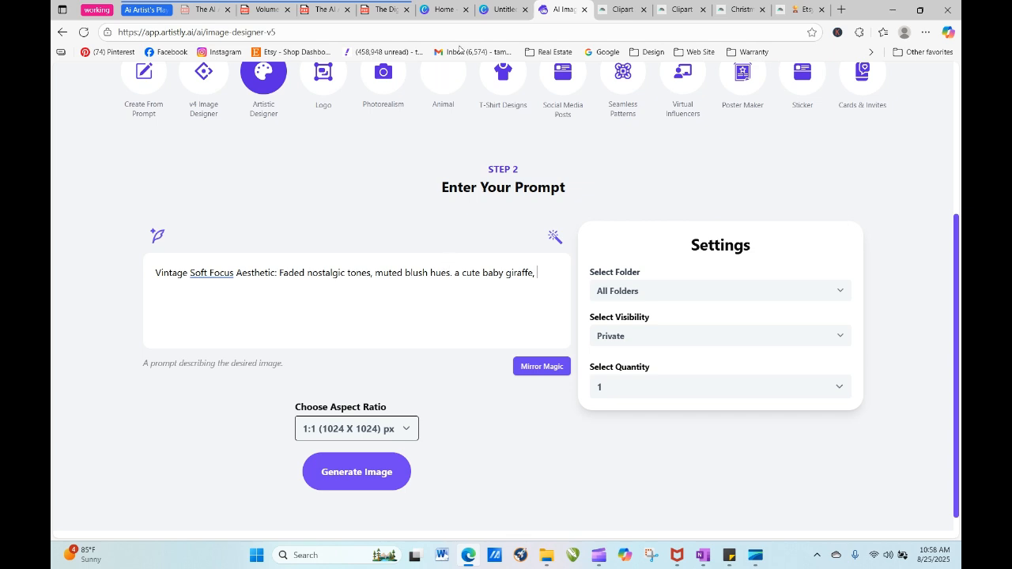
# - Return to the Volume 2 clipart playbook and open the Baby & Nursery Clipart word bank from its page 6 contents
pyautogui.click(503, 11)
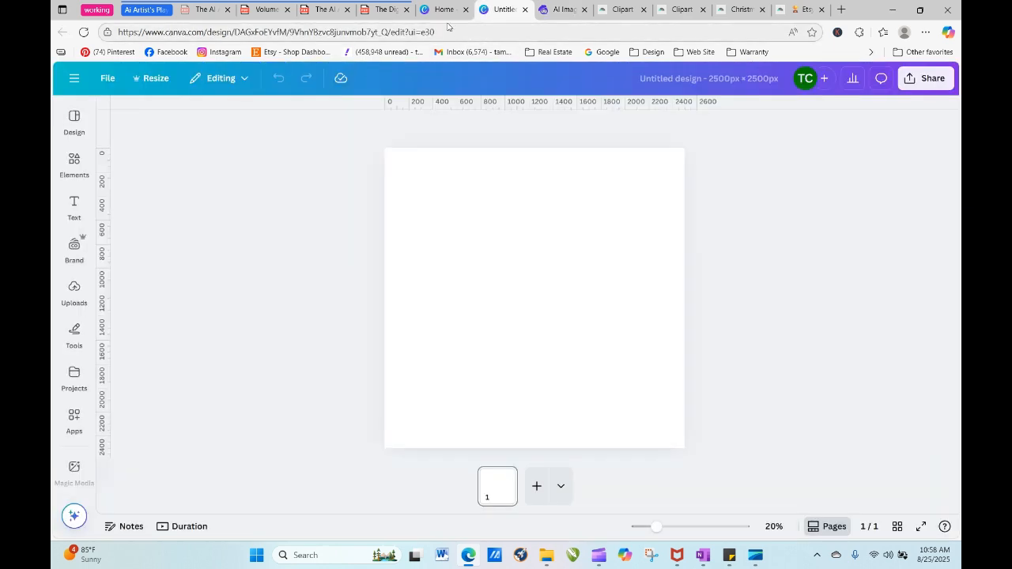
pyautogui.click(272, 11)
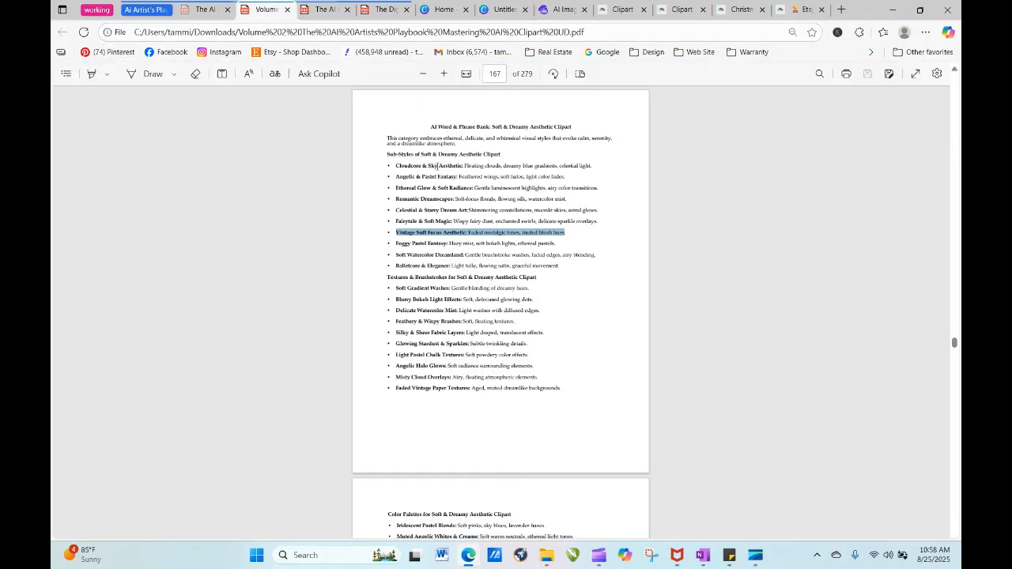
pyautogui.click(503, 72)
pyautogui.write('6')
pyautogui.press('Return')
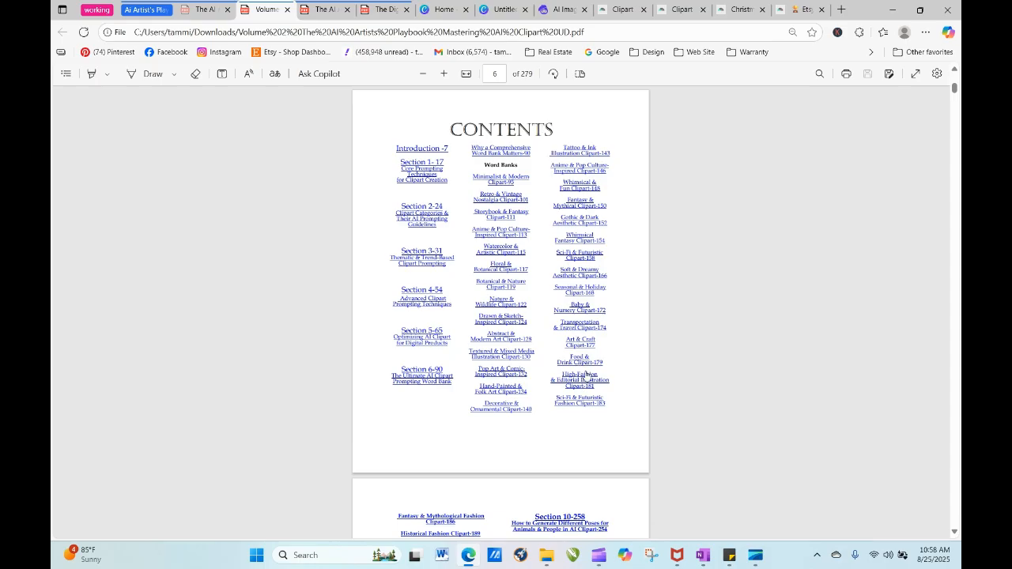
pyautogui.click(583, 308)
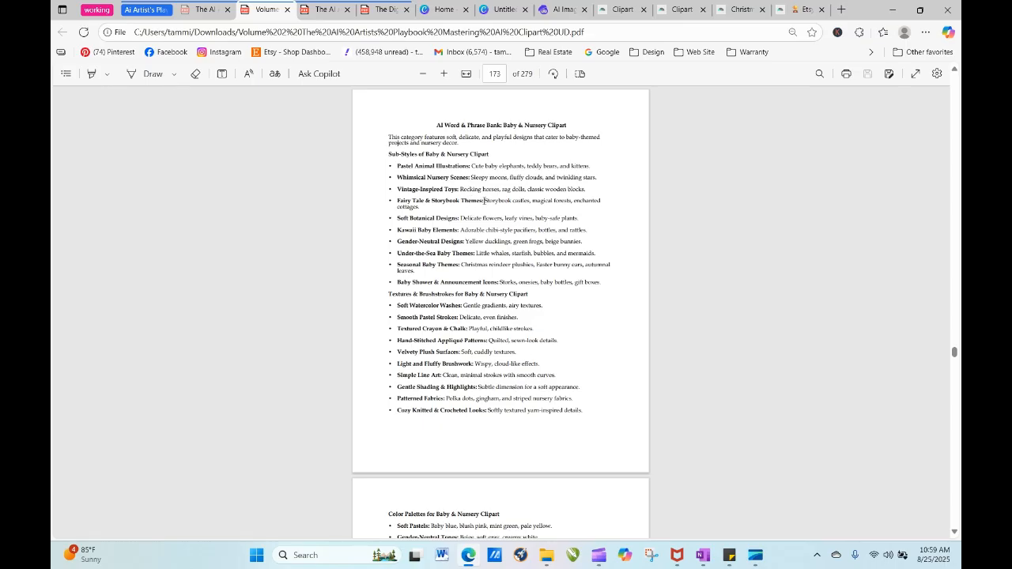
# - Copy "Soft Botanical Designs" from the Baby & Nursery Clipart word bank to the end of the Artistly prompt
pyautogui.moveTo(485, 201); pyautogui.dragTo(397, 203)
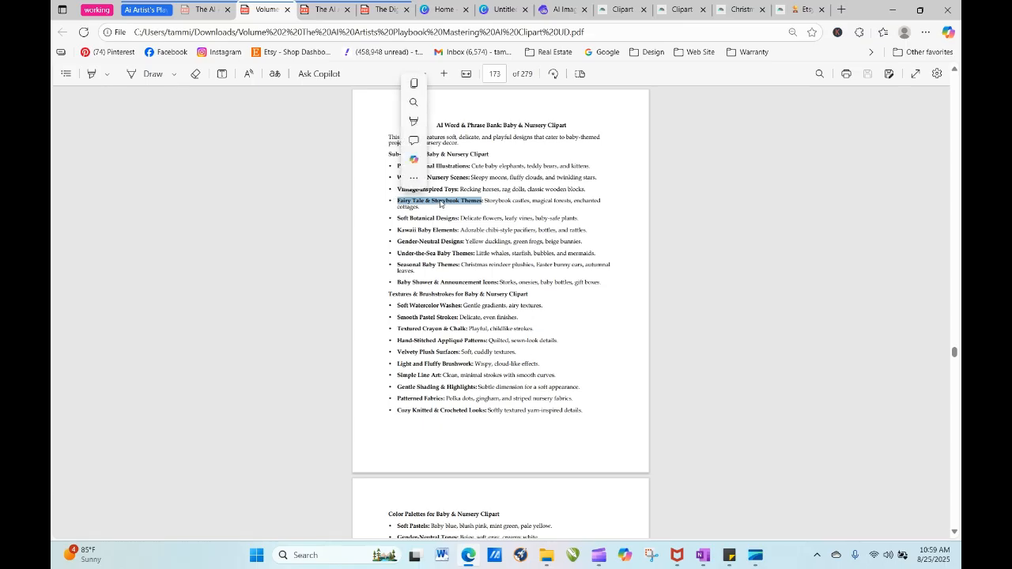
pyautogui.moveTo(435, 201); pyautogui.dragTo(396, 218)
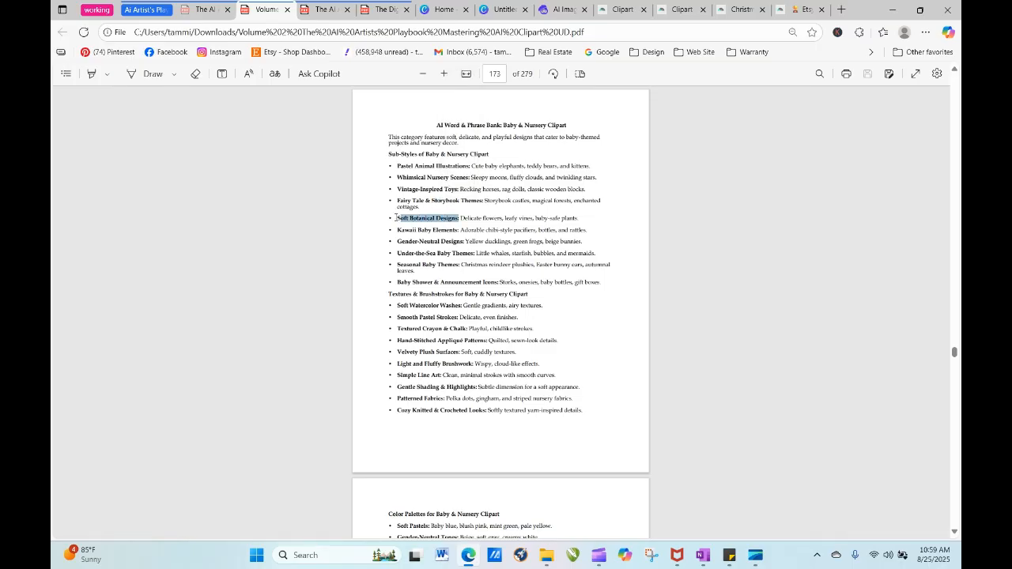
pyautogui.click(408, 219)
pyautogui.moveTo(458, 219); pyautogui.dragTo(395, 218)
pyautogui.rightClick(415, 222)
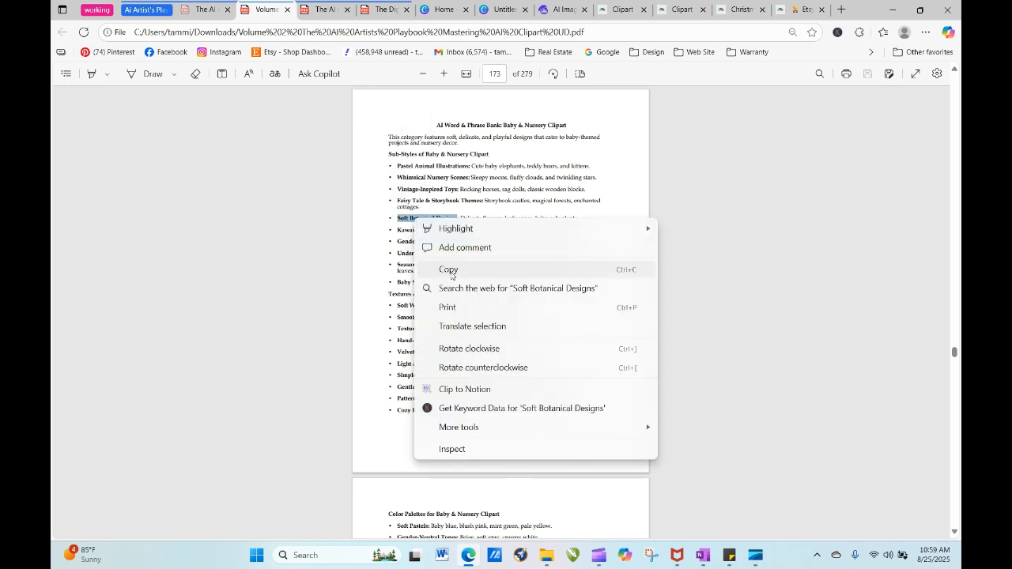
pyautogui.click(431, 269)
pyautogui.click(547, 17)
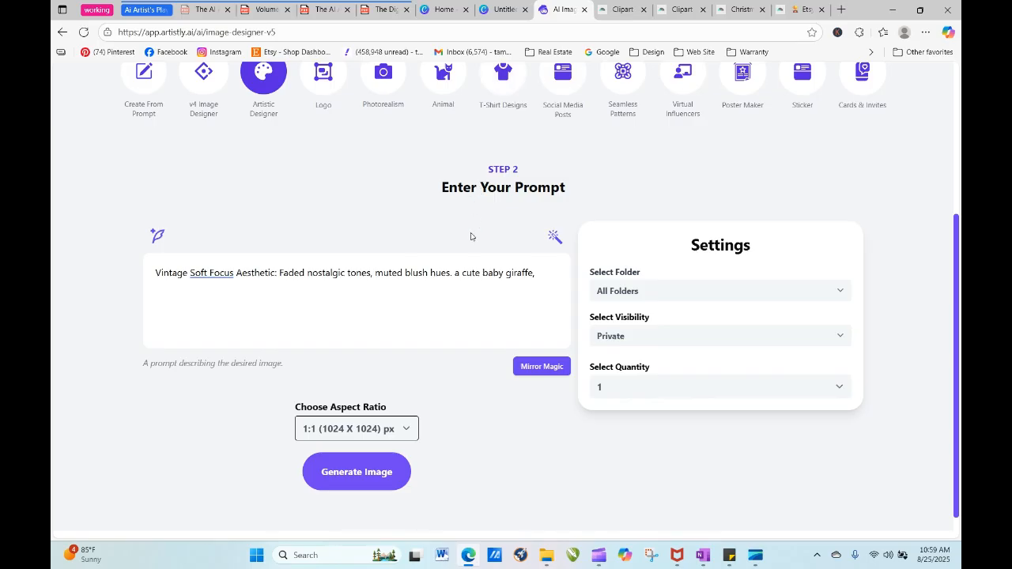
pyautogui.rightClick(543, 273)
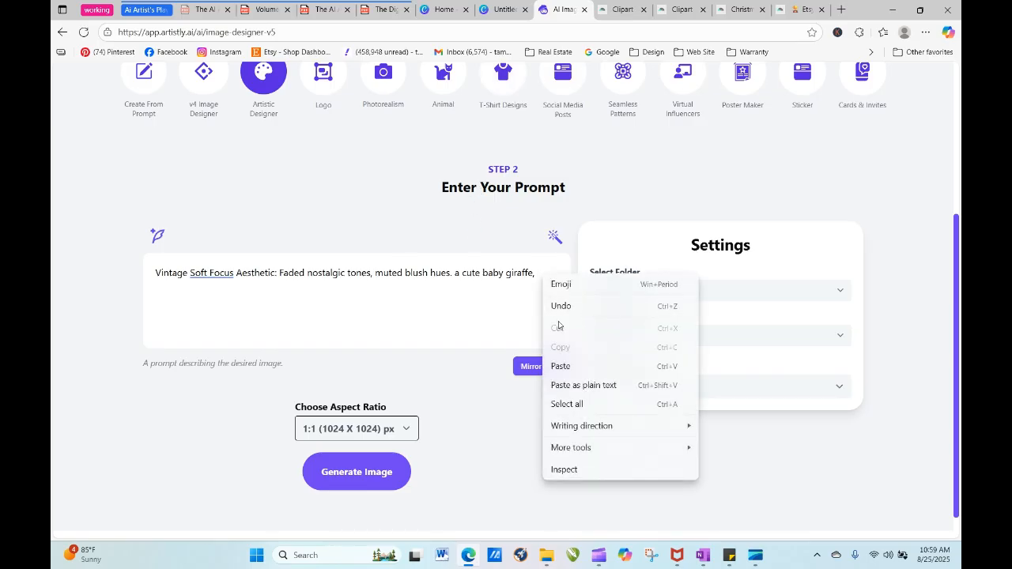
pyautogui.click(568, 366)
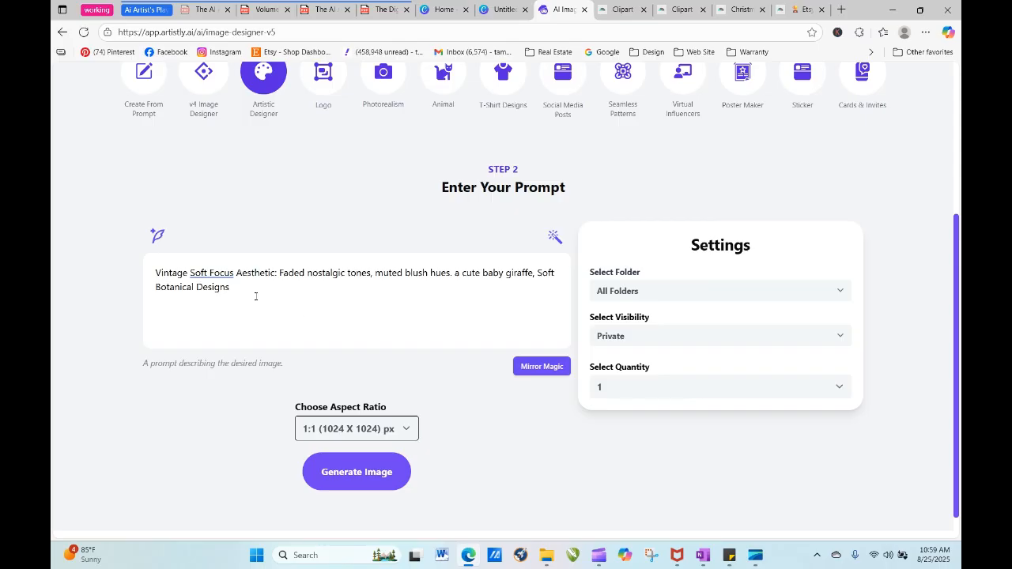
# - Append ", the baby giraffe is sitting under a delicate tree, hand drawn, isolated against a white background" to the prompt
pyautogui.write(', th ee baby giraffe is sitting under ')
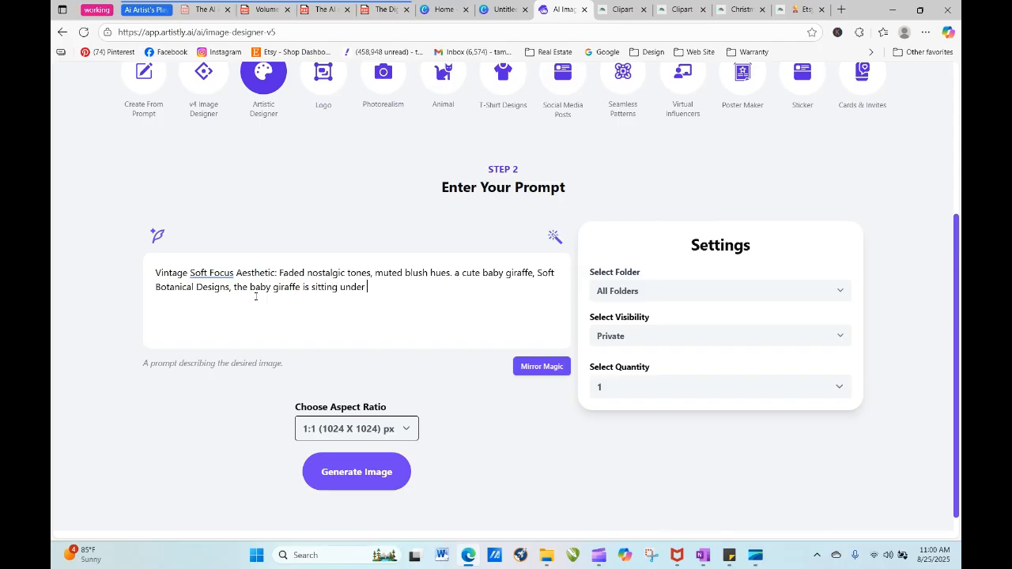
pyautogui.write('a delicate')
pyautogui.write('tree, hand drawn ')
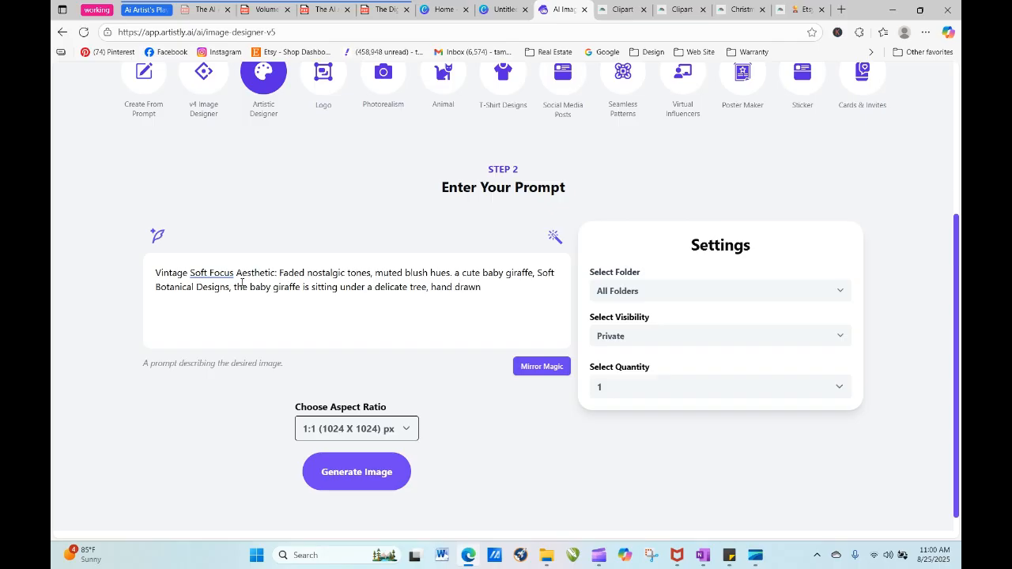
pyautogui.write(', ')
pyautogui.write('isolated')
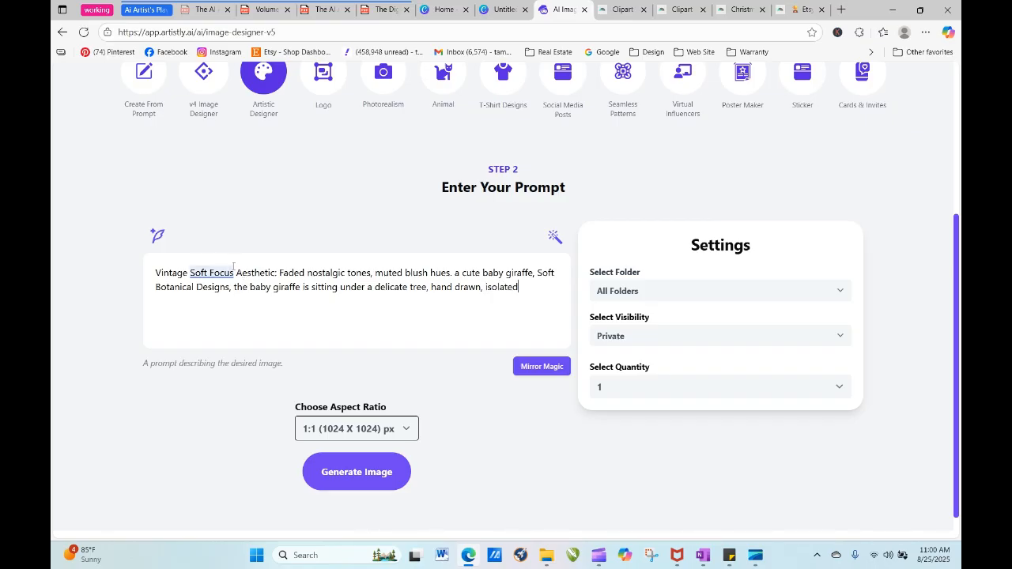
pyautogui.write(' against a white background')
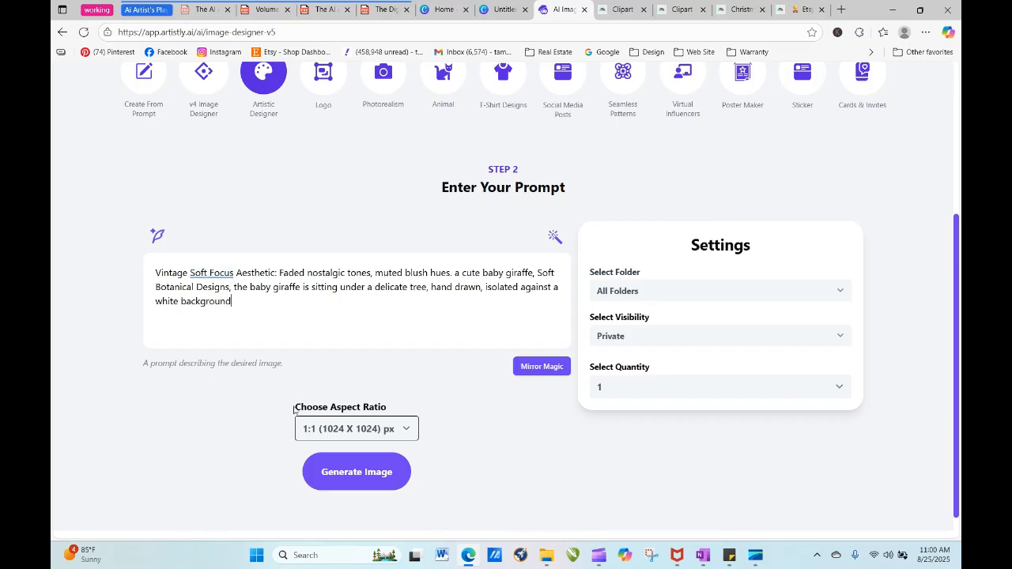
# - Generate the image at the 1:1 (1024 X 1024) px aspect ratio and reload its prompt for re-generation from the new design's details
pyautogui.click(375, 432)
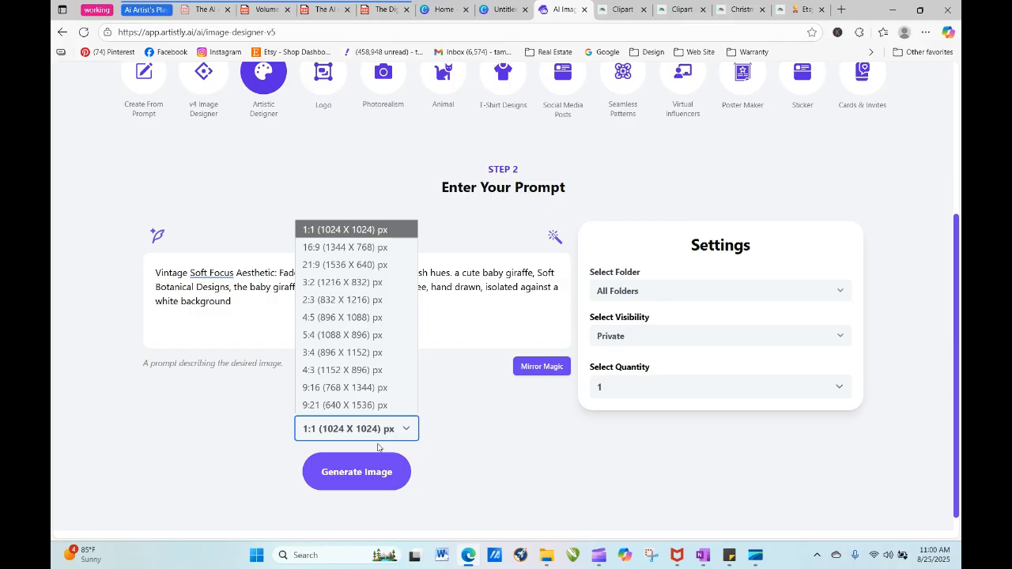
pyautogui.click(385, 483)
pyautogui.click(384, 473)
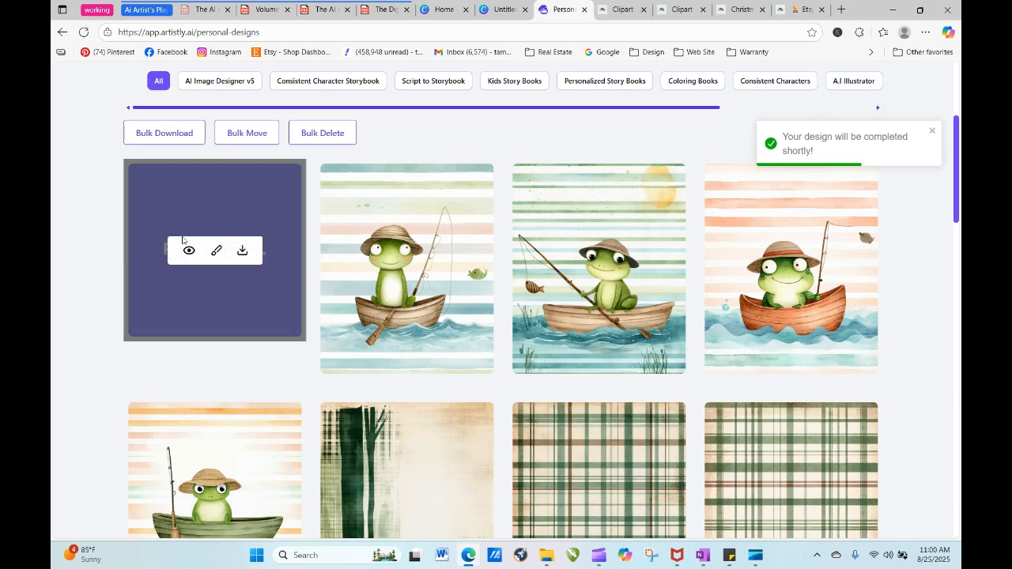
pyautogui.click(187, 248)
pyautogui.click(411, 102)
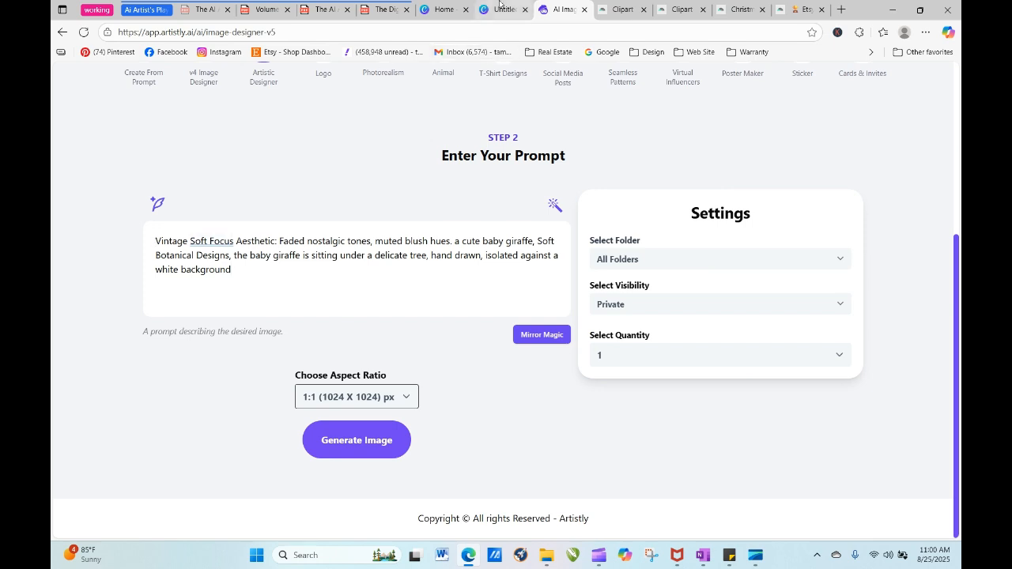
# - Return to the Volume 2 clipart playbook and open the Watercolor & Artistic Clipart word bank from its page 6 contents
pyautogui.click(267, 10)
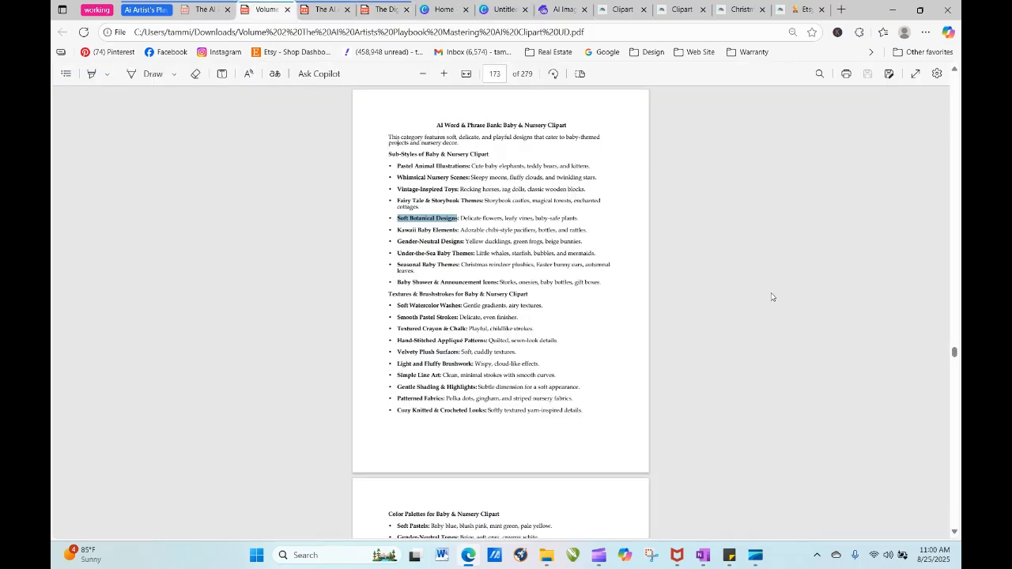
pyautogui.click(495, 74)
pyautogui.write('8')
pyautogui.press('Return')
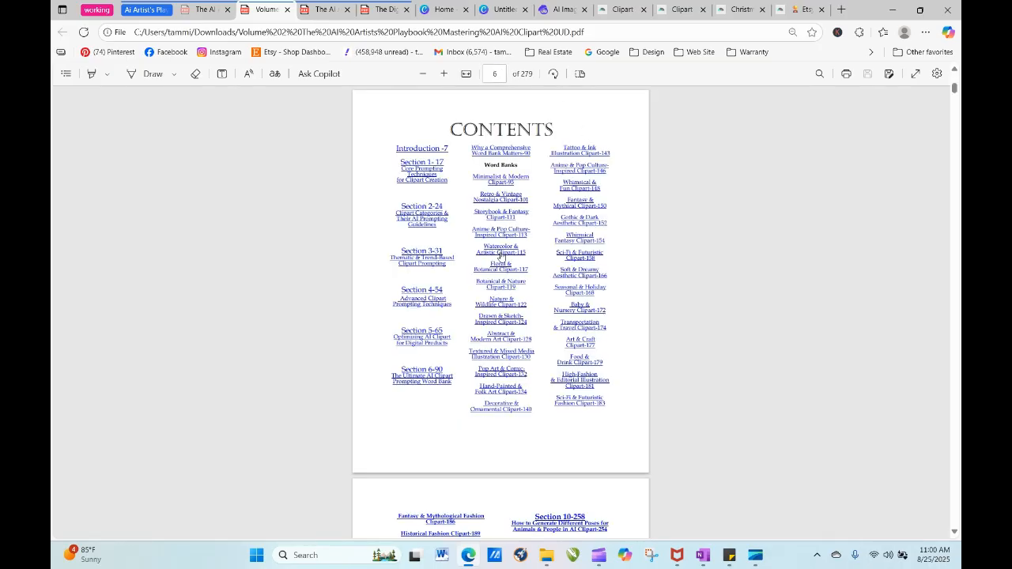
pyautogui.click(500, 252)
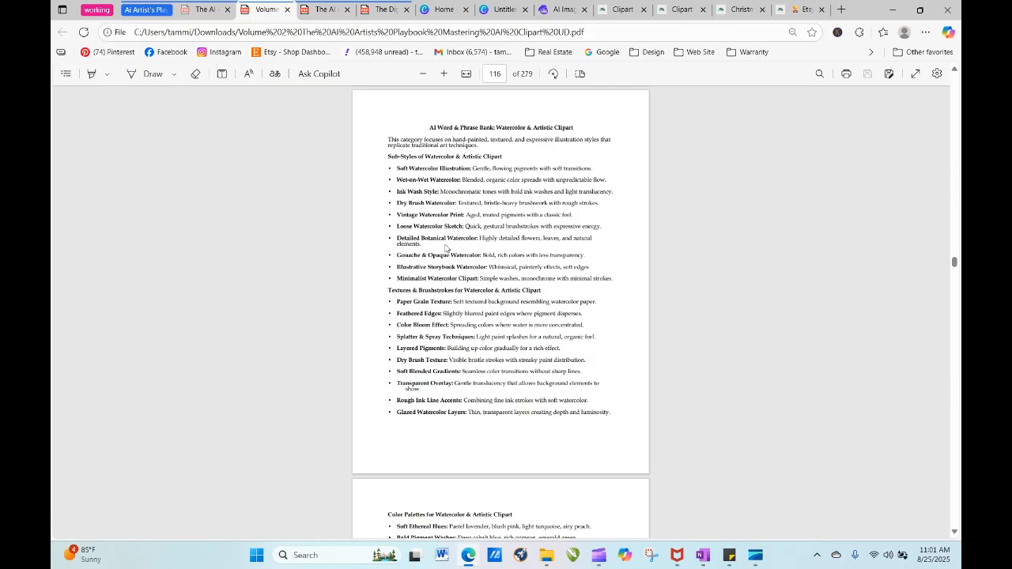
# - Append the playbook's "Detailed Botanical Watercolor: Highly detailed flowers, leaves, and natural elements." to the Artistly prompt after a comma and generate the image
pyautogui.moveTo(425, 246); pyautogui.dragTo(398, 236)
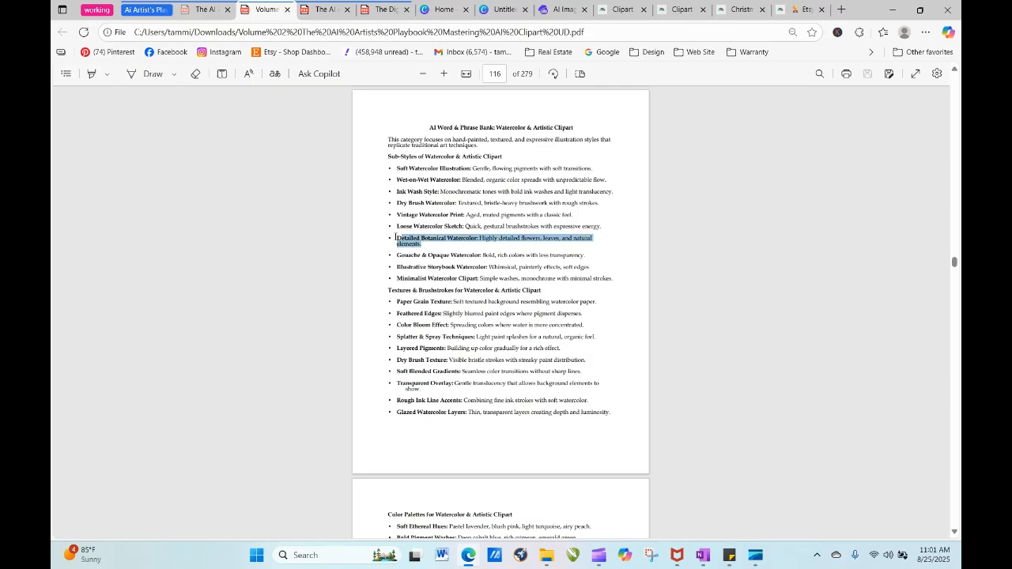
pyautogui.click(396, 239)
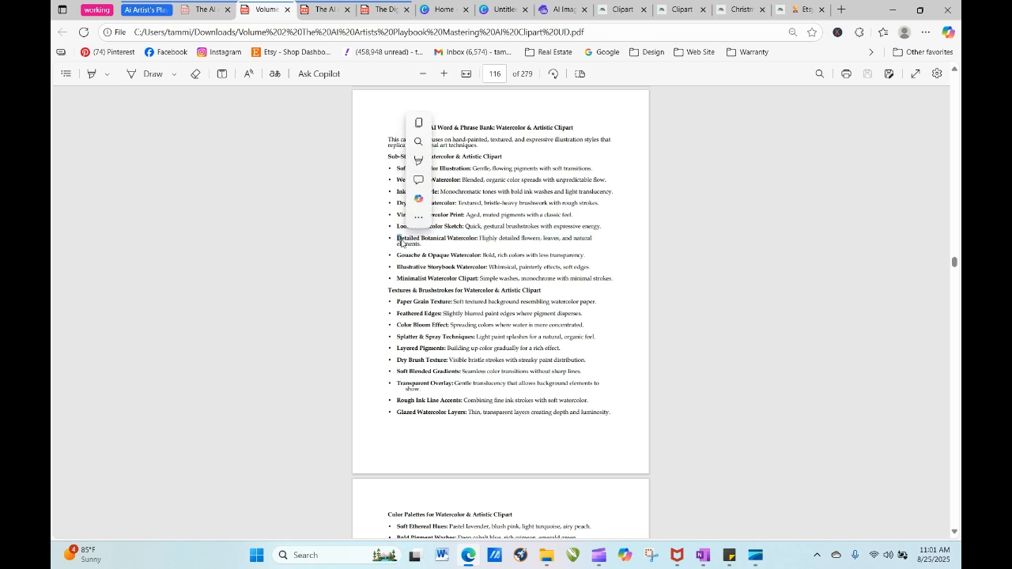
pyautogui.moveTo(401, 240); pyautogui.dragTo(393, 238)
pyautogui.click(406, 238)
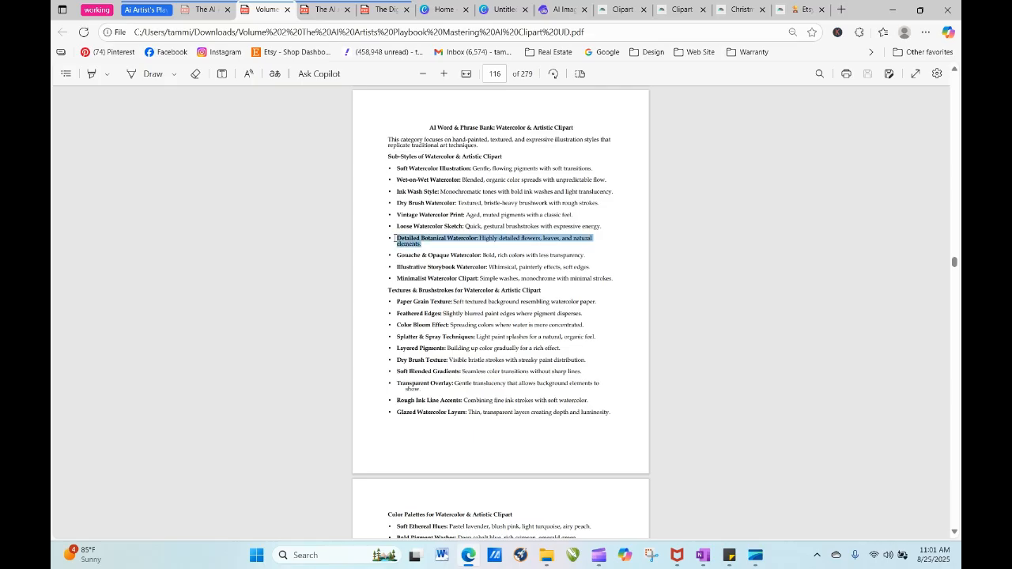
pyautogui.rightClick(395, 239)
pyautogui.click(442, 287)
pyautogui.click(561, 9)
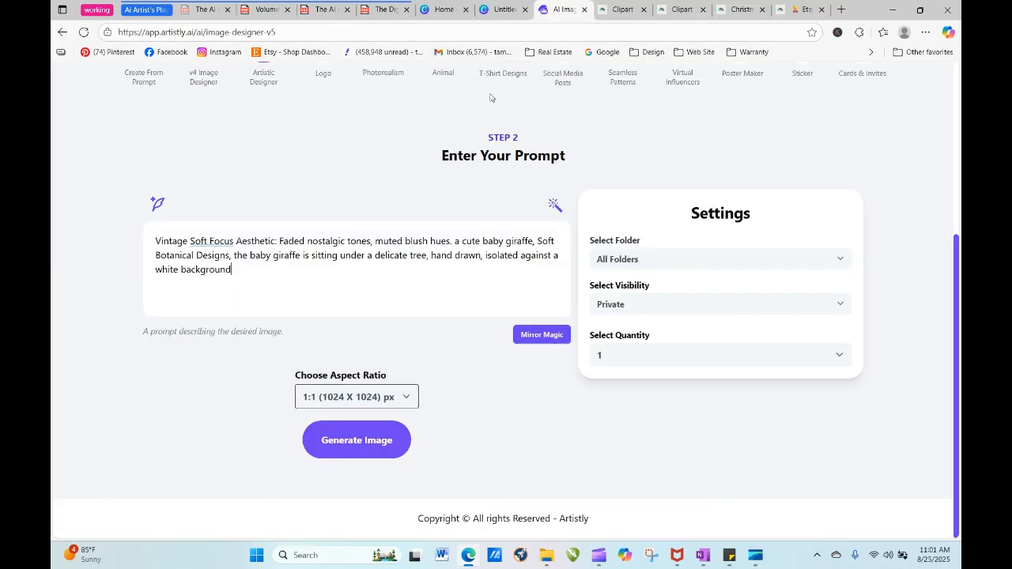
pyautogui.rightClick(270, 269)
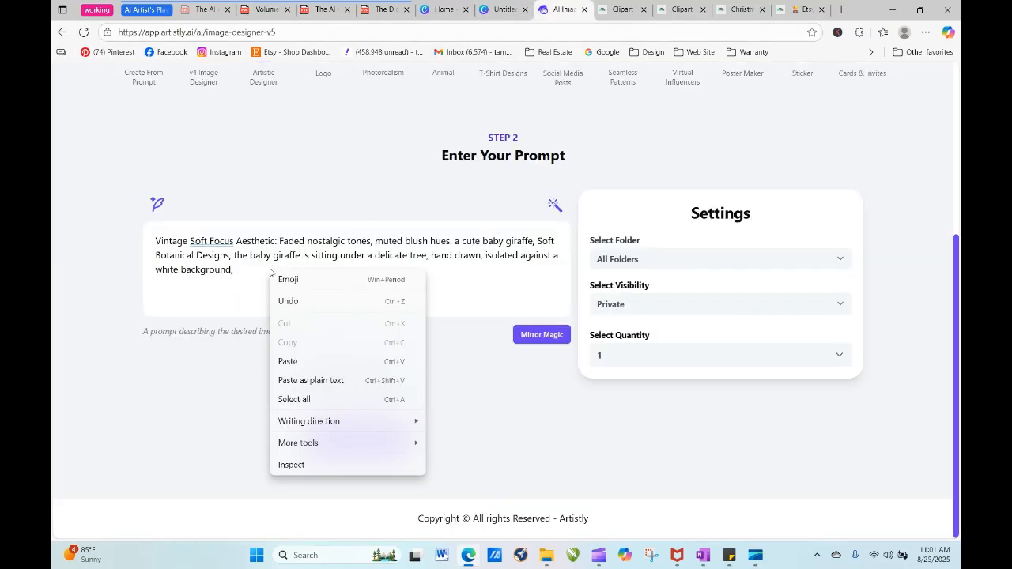
pyautogui.click(309, 362)
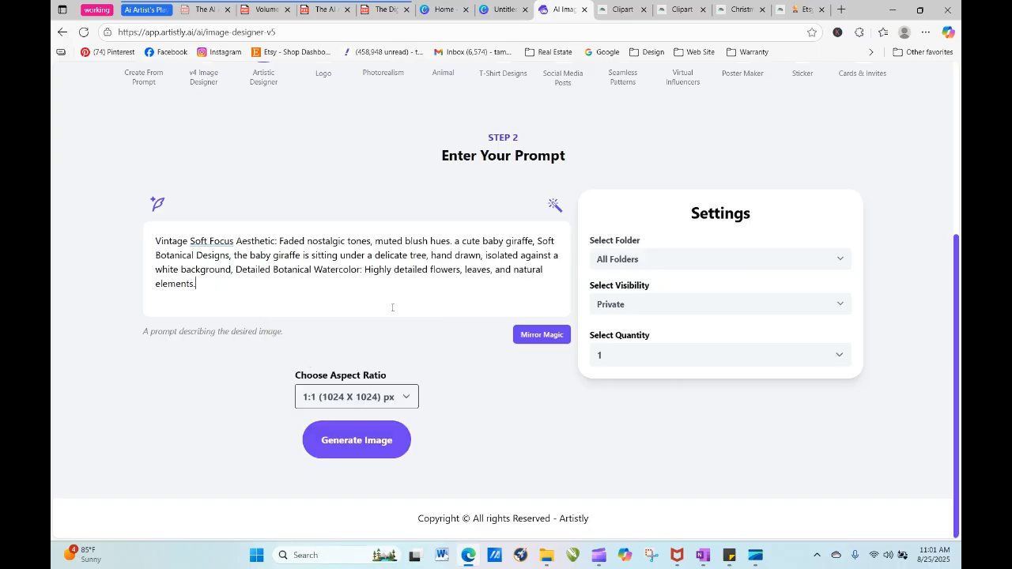
pyautogui.click(382, 454)
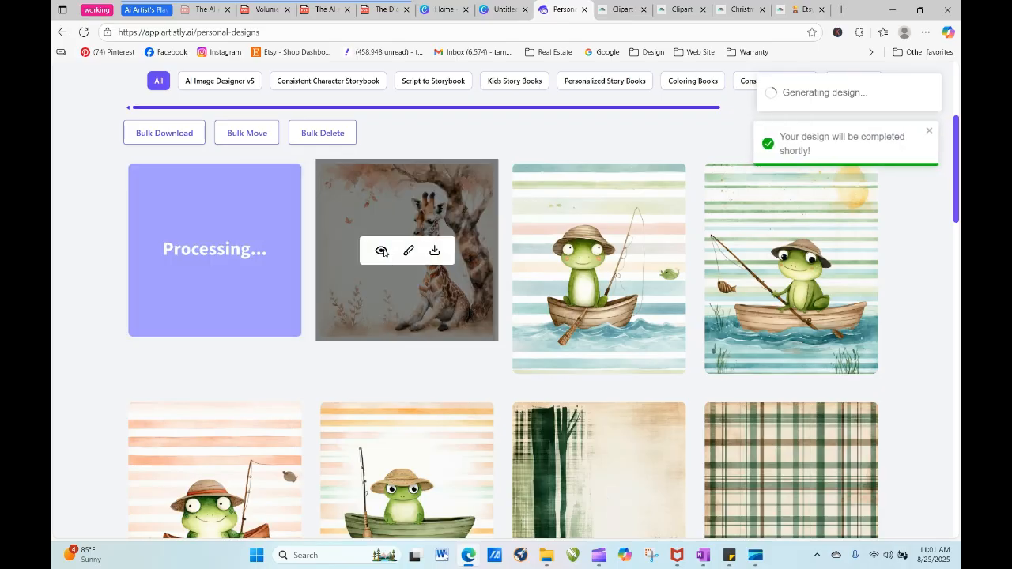
pyautogui.click(381, 251)
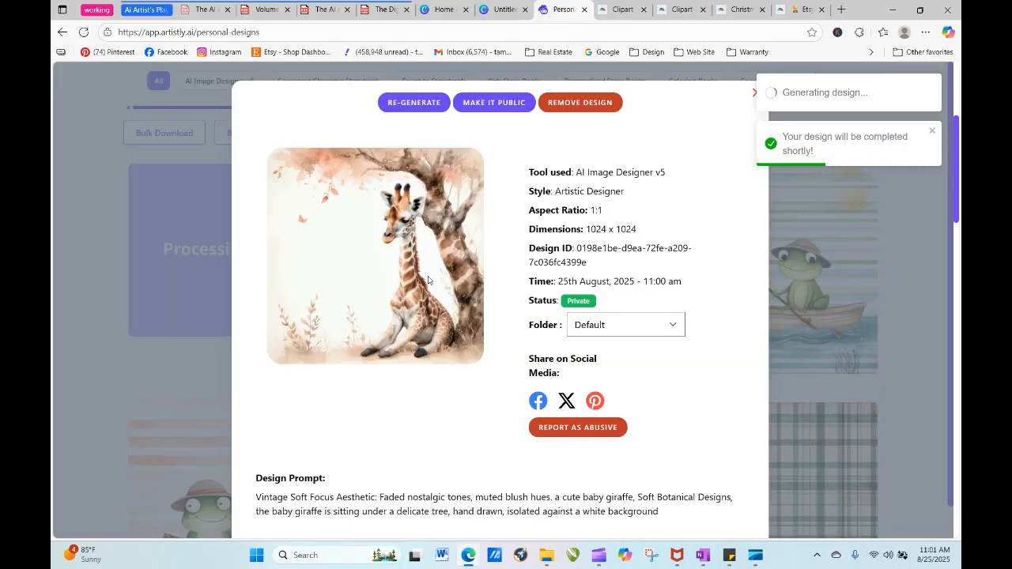
pyautogui.click(418, 107)
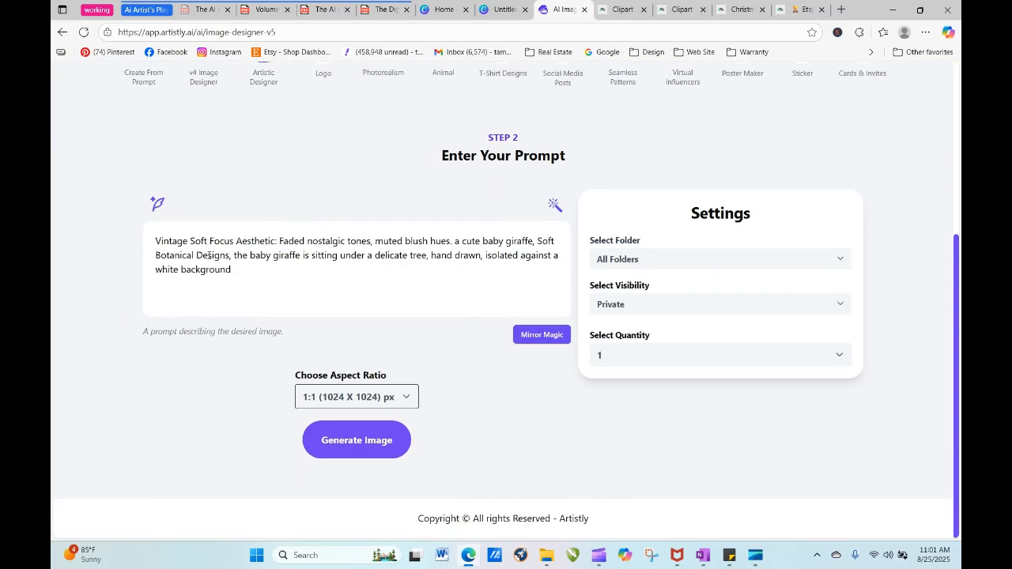
pyautogui.moveTo(431, 254); pyautogui.dragTo(483, 271)
pyautogui.click(473, 271)
pyautogui.scroll(1, 950, 272)
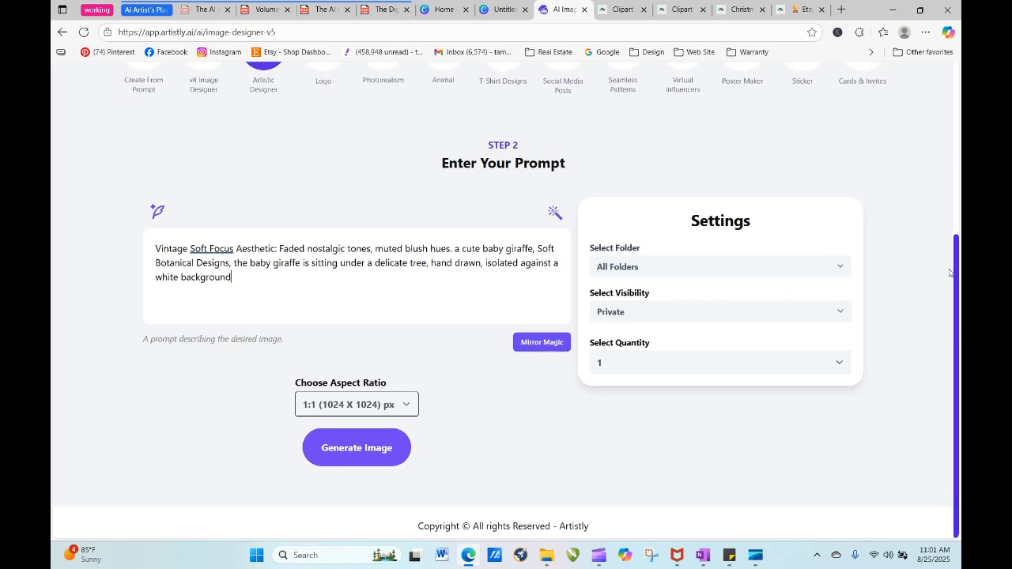
pyautogui.scroll(3, 949, 273)
# - Refresh the Personal Designs page until the newest giraffe design finishes processing, and open its details
pyautogui.click(870, 155)
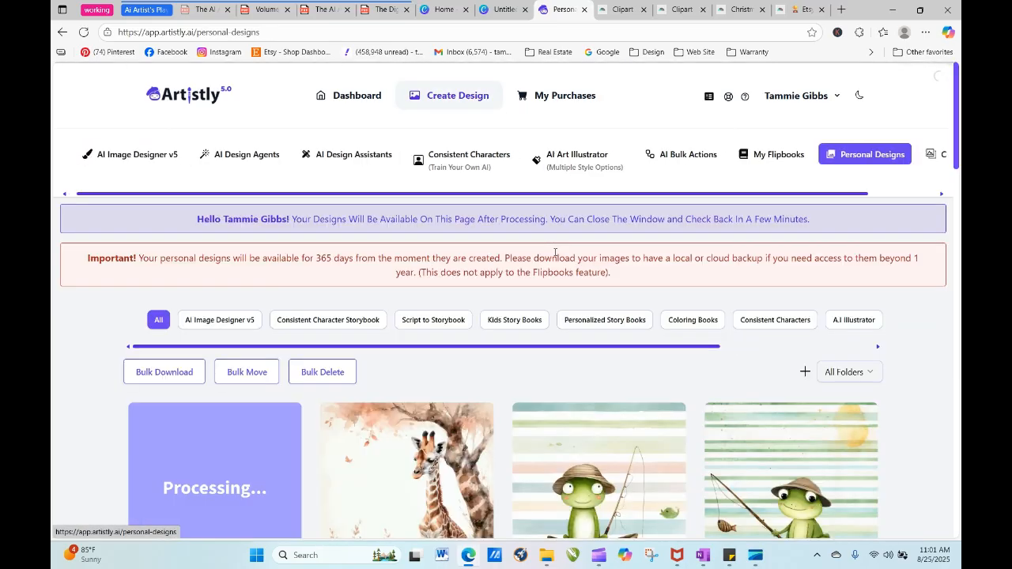
pyautogui.click(83, 32)
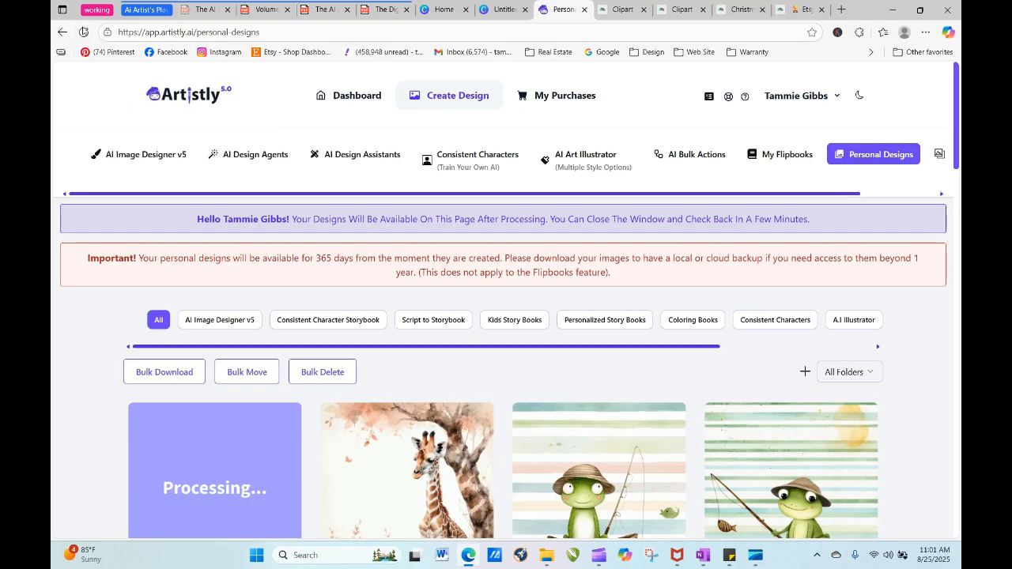
pyautogui.click(84, 31)
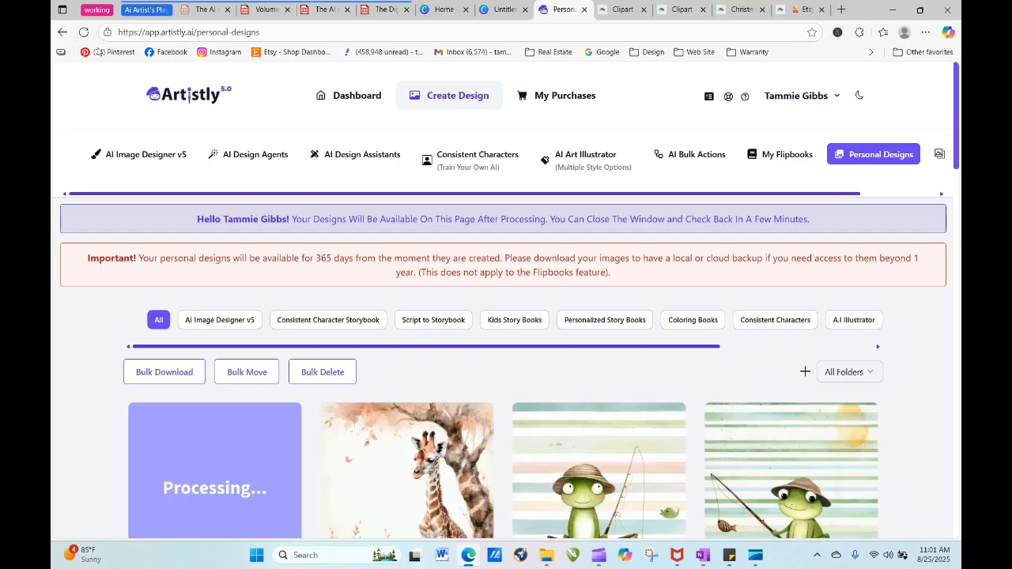
pyautogui.click(84, 32)
pyautogui.click(84, 31)
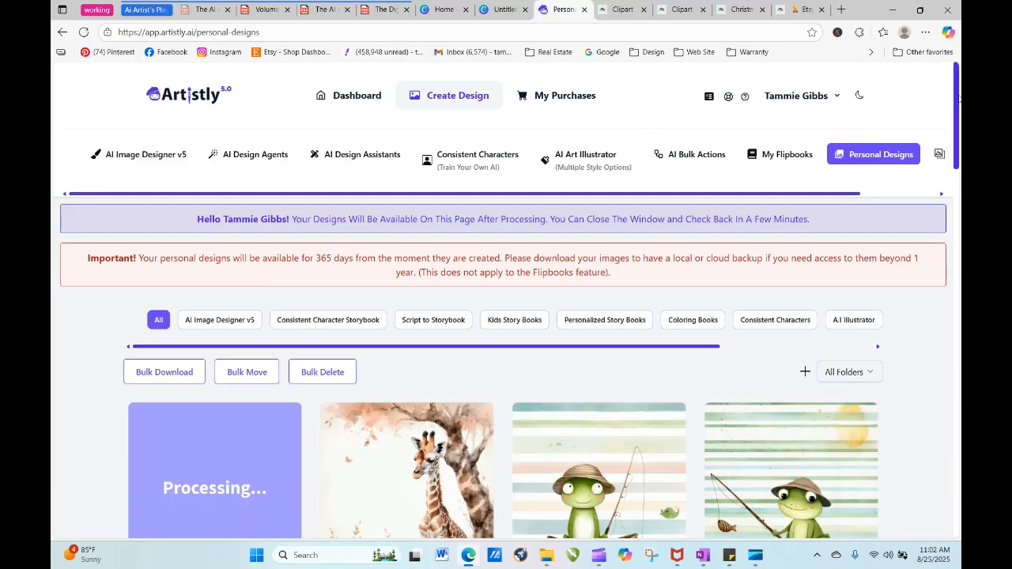
pyautogui.scroll(-2, 959, 99)
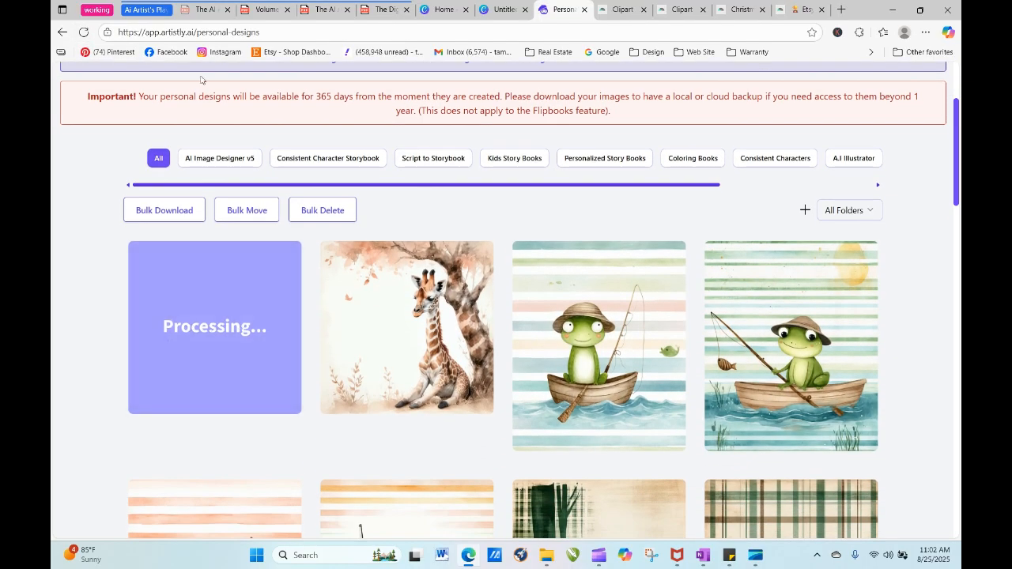
pyautogui.click(84, 31)
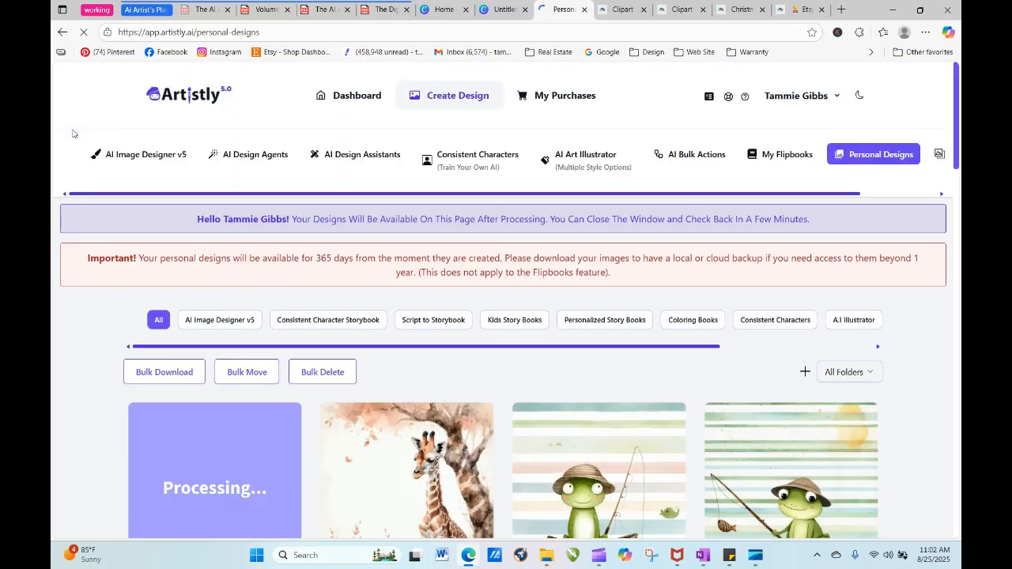
pyautogui.click(84, 33)
pyautogui.moveTo(957, 137); pyautogui.dragTo(960, 186)
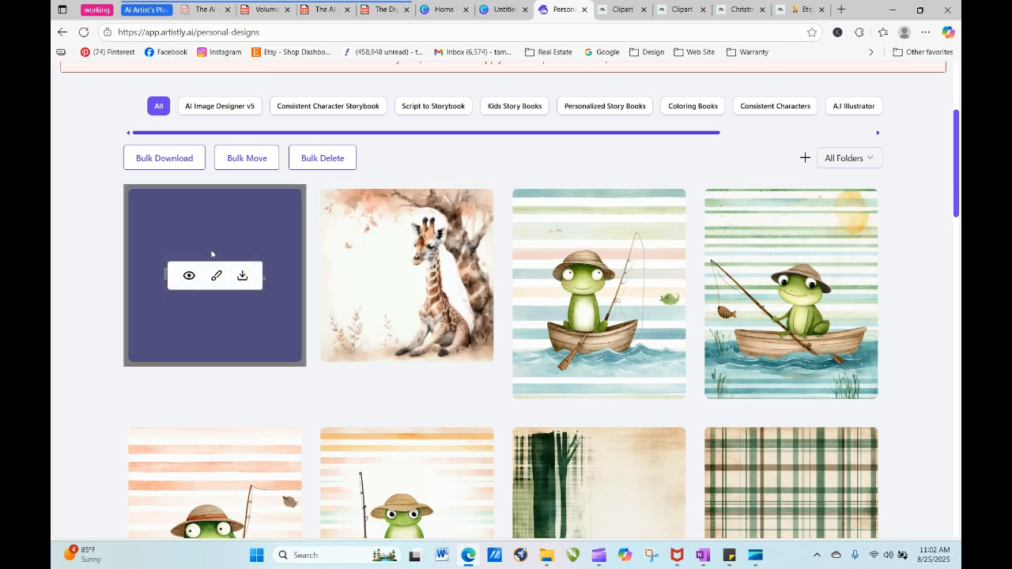
pyautogui.click(83, 33)
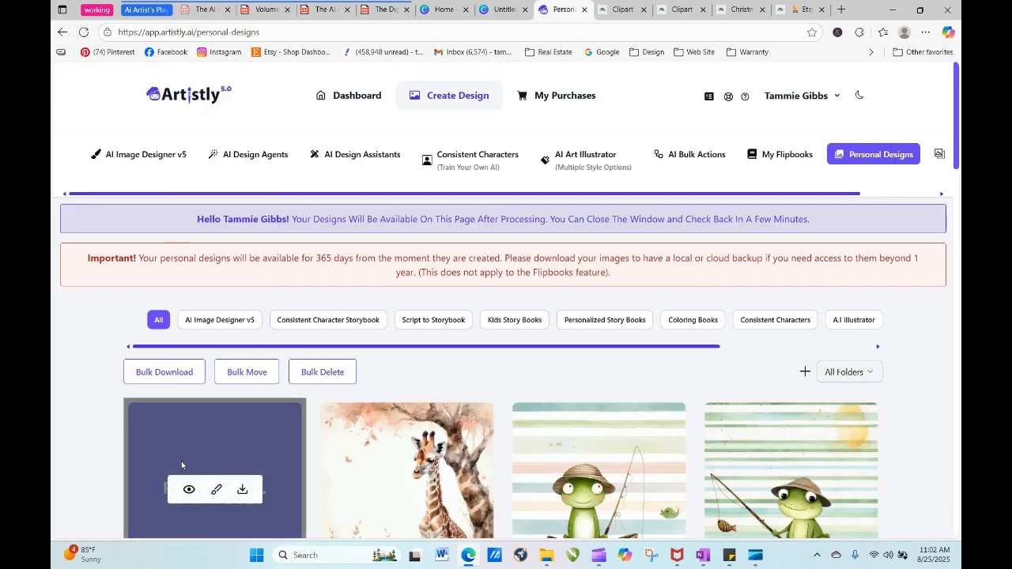
pyautogui.click(187, 487)
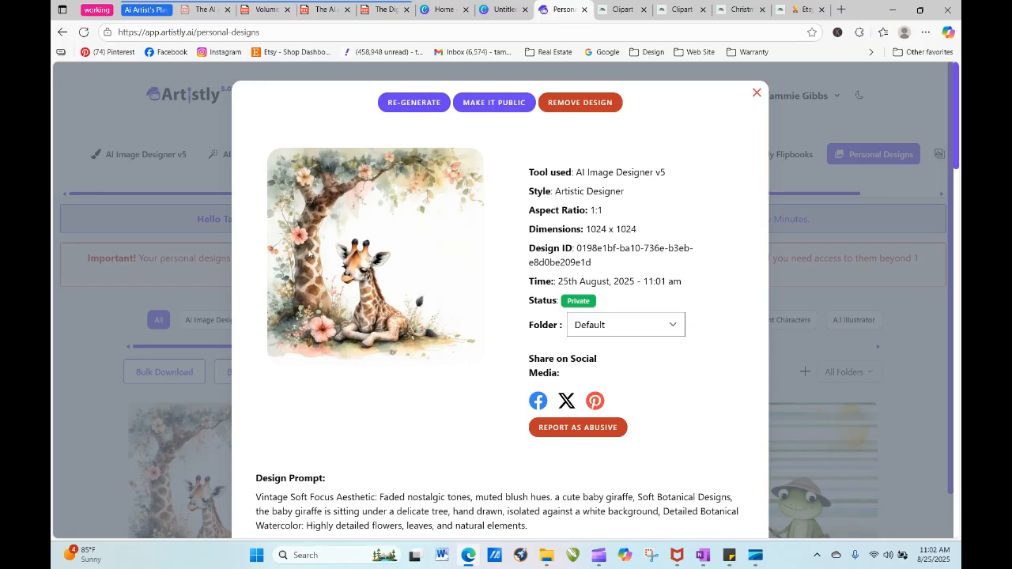
# - Reload the flowering-tree giraffe design's prompt for re-generation and move "hand drawn" to the very beginning of the prompt
pyautogui.click(404, 106)
pyautogui.scroll(-3, 399, 225)
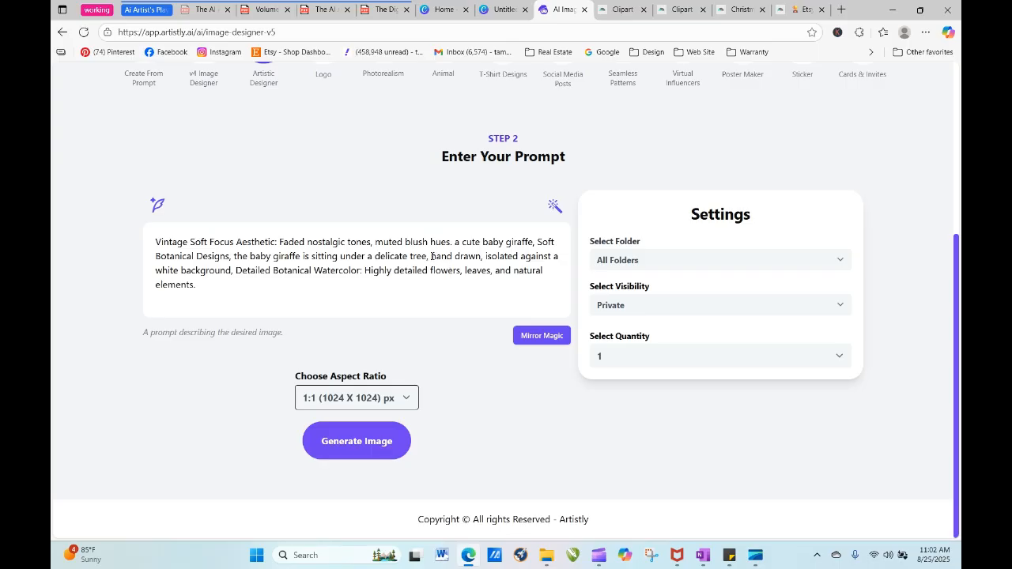
pyautogui.moveTo(430, 257)
pyautogui.mouseDown()
pyautogui.moveTo(482, 256)
pyautogui.moveTo(281, 270)
pyautogui.moveTo(134, 240)
pyautogui.moveTo(156, 242)
pyautogui.mouseUp()
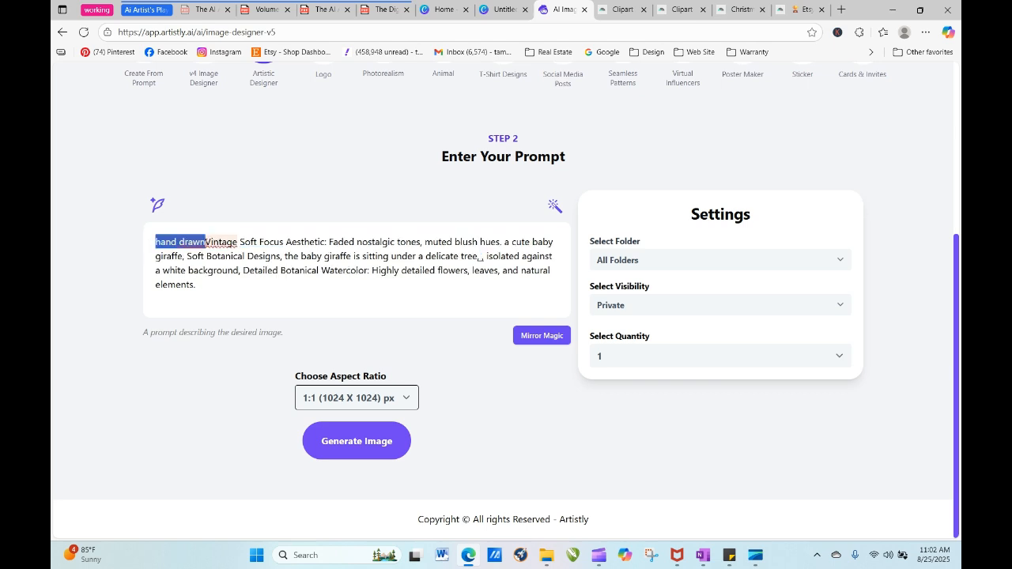
pyautogui.click(206, 242)
pyautogui.click(245, 270)
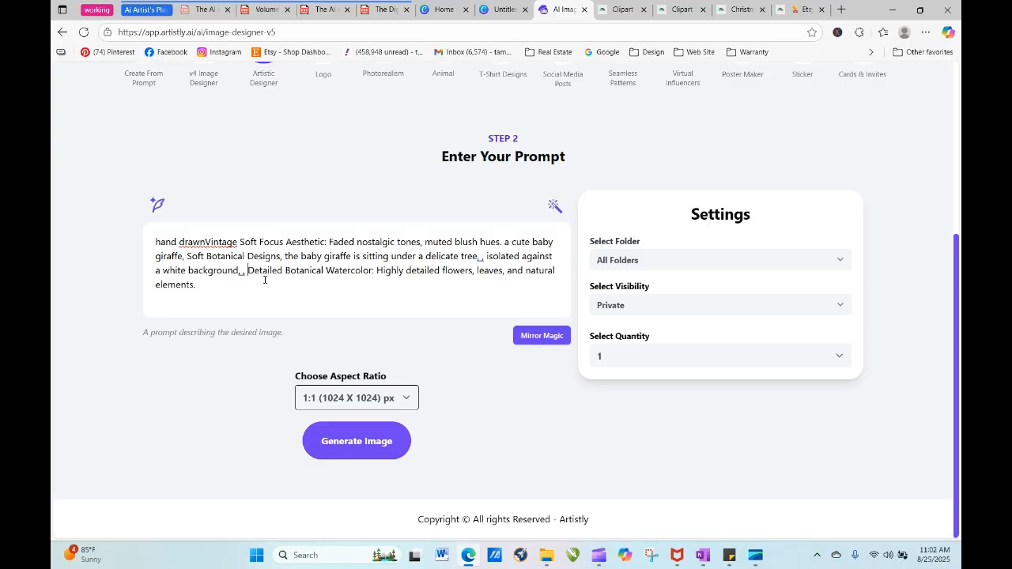
pyautogui.press('BackSpace')
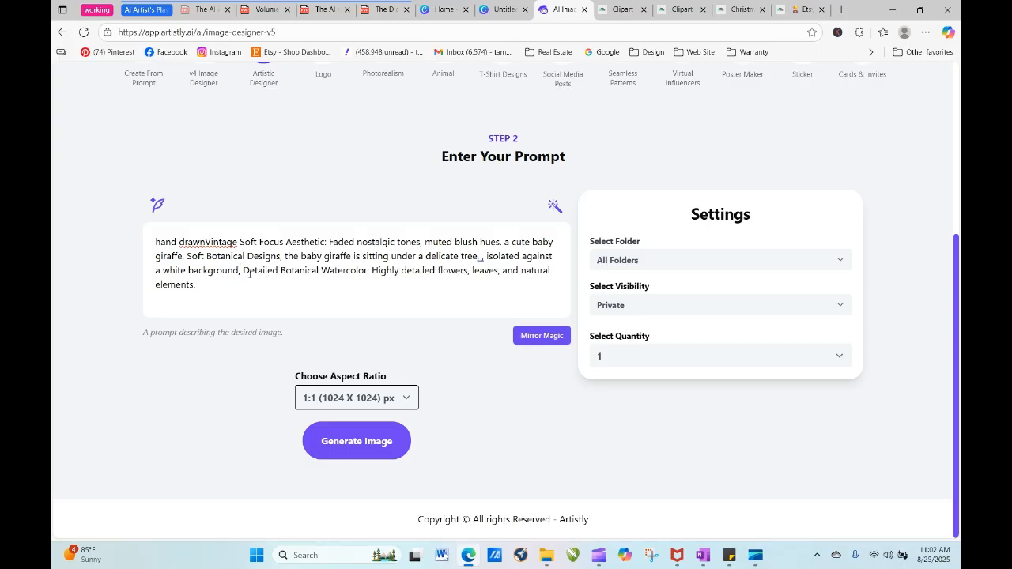
# - Insert "featuring" after "delicate tree" and move the "Detailed Botanical Watercolor: Highly detailed flowers, leaves, and natural" phrase directly behind it
pyautogui.moveTo(245, 271); pyautogui.dragTo(446, 291)
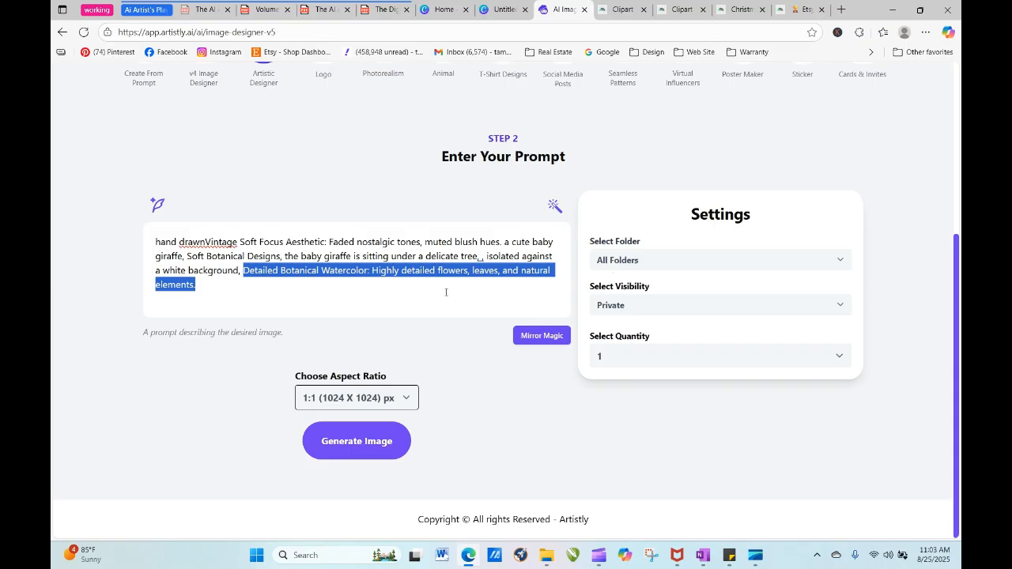
pyautogui.click(477, 257)
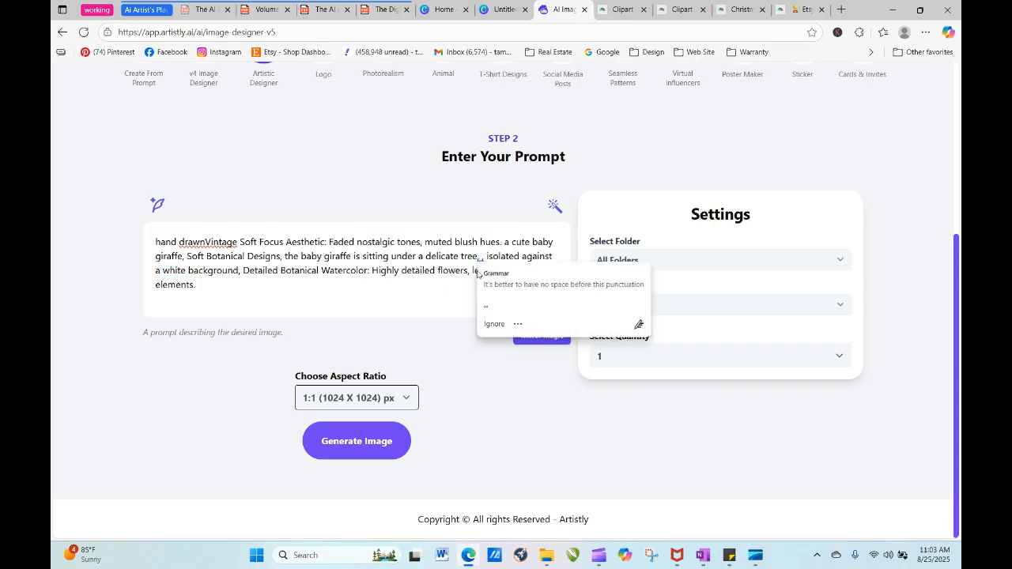
pyautogui.write('fea')
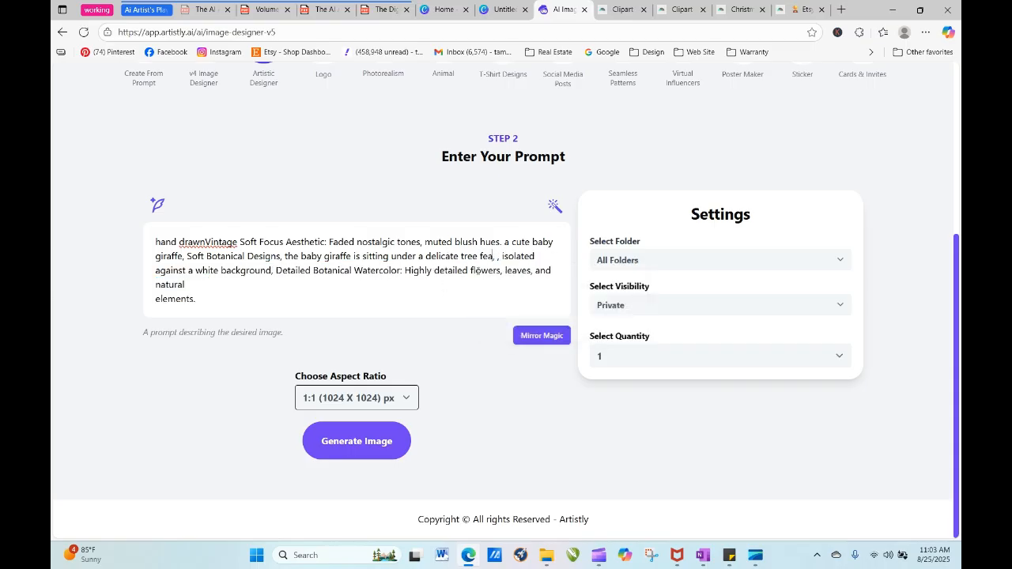
pyautogui.write('turing')
pyautogui.moveTo(276, 270); pyautogui.dragTo(520, 264)
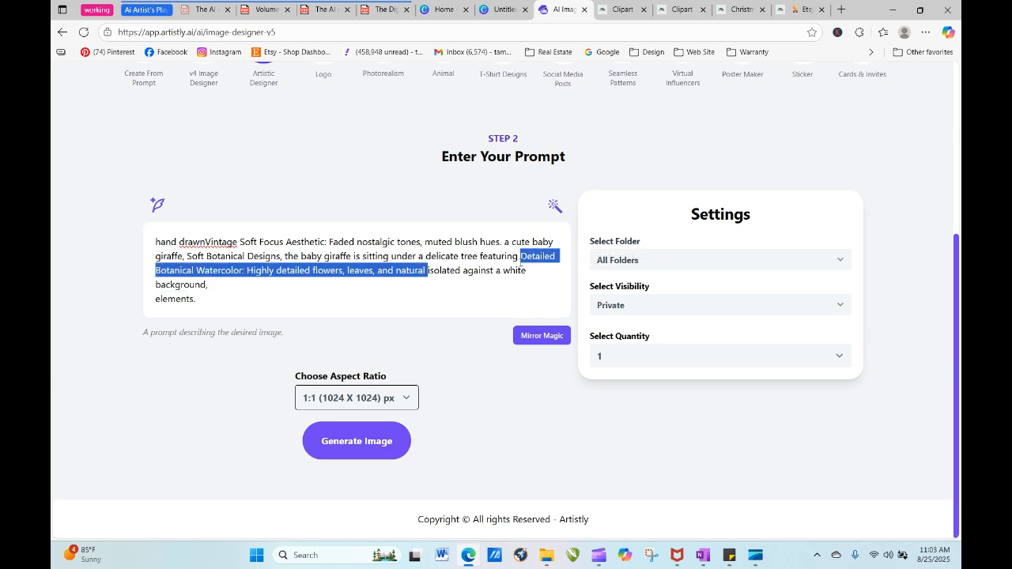
pyautogui.click(528, 283)
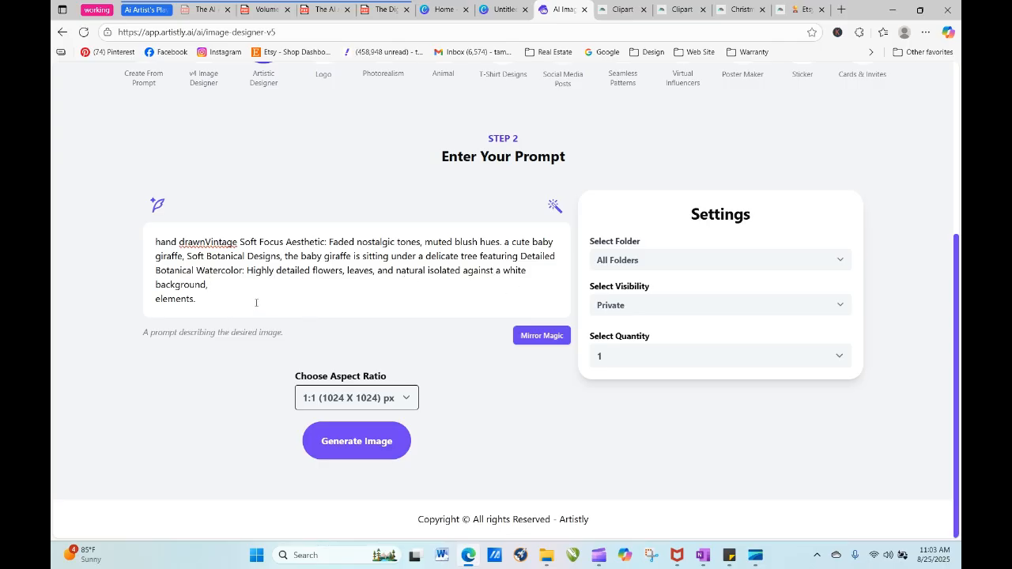
# - Move the stray word "elements." to directly after "natural", ahead of "isolated against a white background"
pyautogui.moveTo(205, 304); pyautogui.dragTo(427, 282)
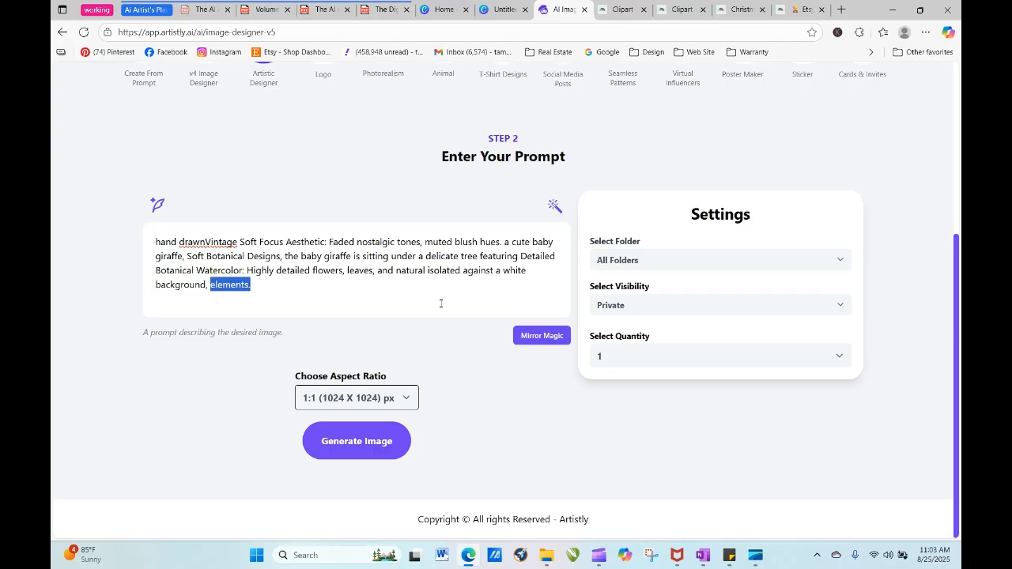
pyautogui.click(428, 304)
pyautogui.doubleClick(220, 287)
pyautogui.moveTo(221, 287); pyautogui.dragTo(427, 273)
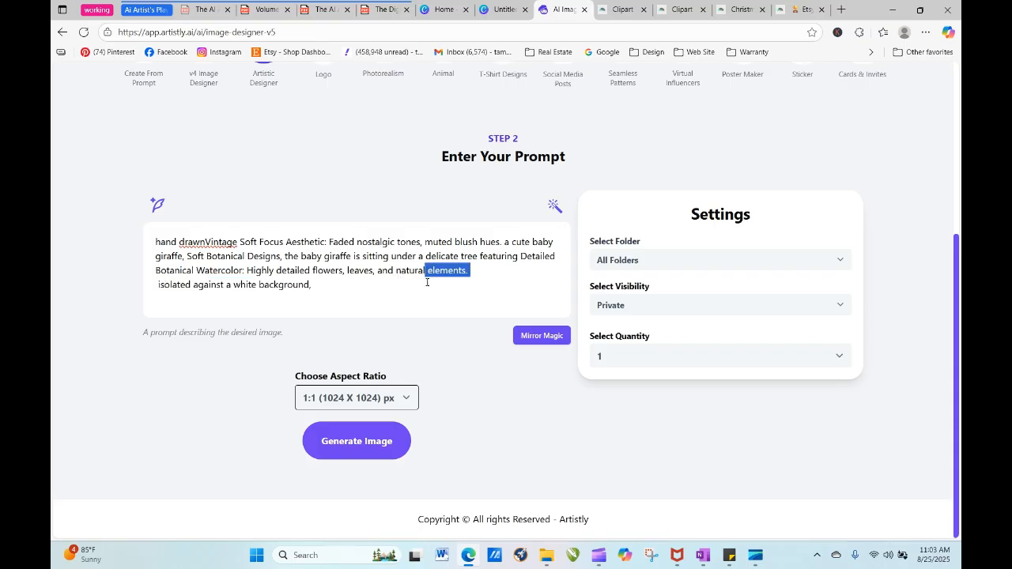
pyautogui.click(420, 305)
# - Delete "Vintage Soft Focus Aesthetic: Faded nostalgic tones, muted blush hues." so the prompt starts "hand drawn a cute baby giraffe", and generate the image
pyautogui.click(207, 242)
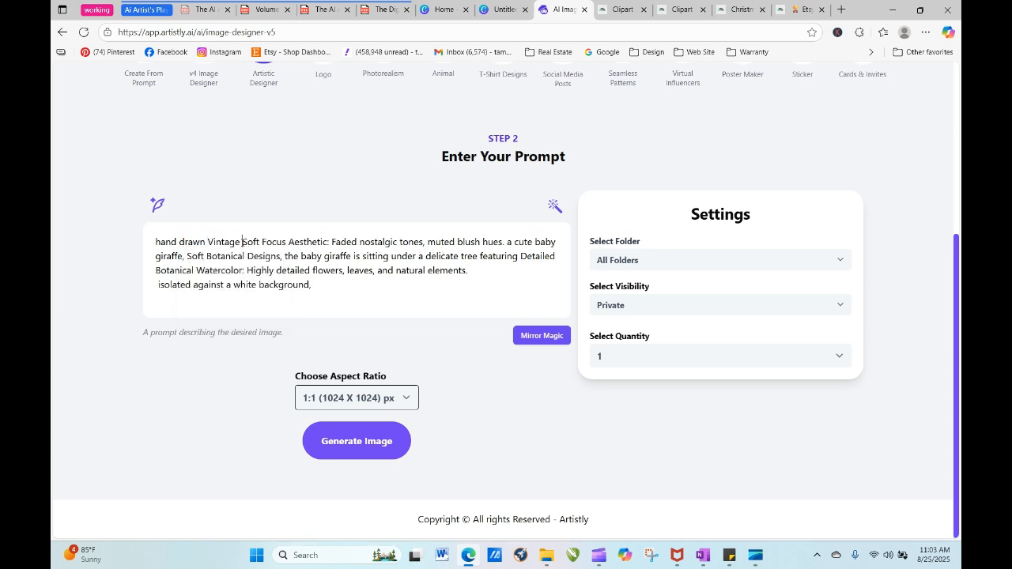
pyautogui.moveTo(242, 241); pyautogui.dragTo(505, 242)
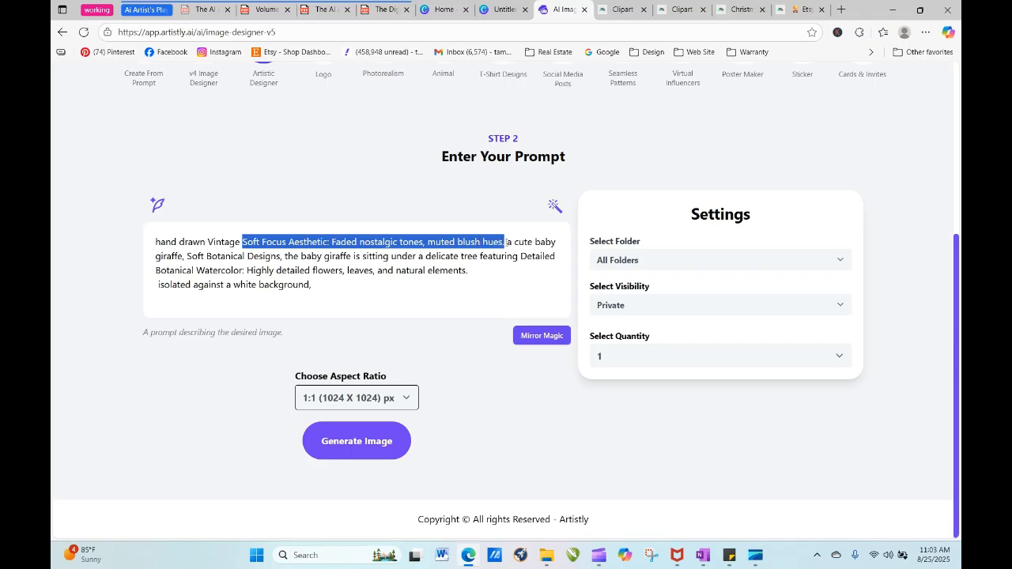
pyautogui.press('BackSpace')
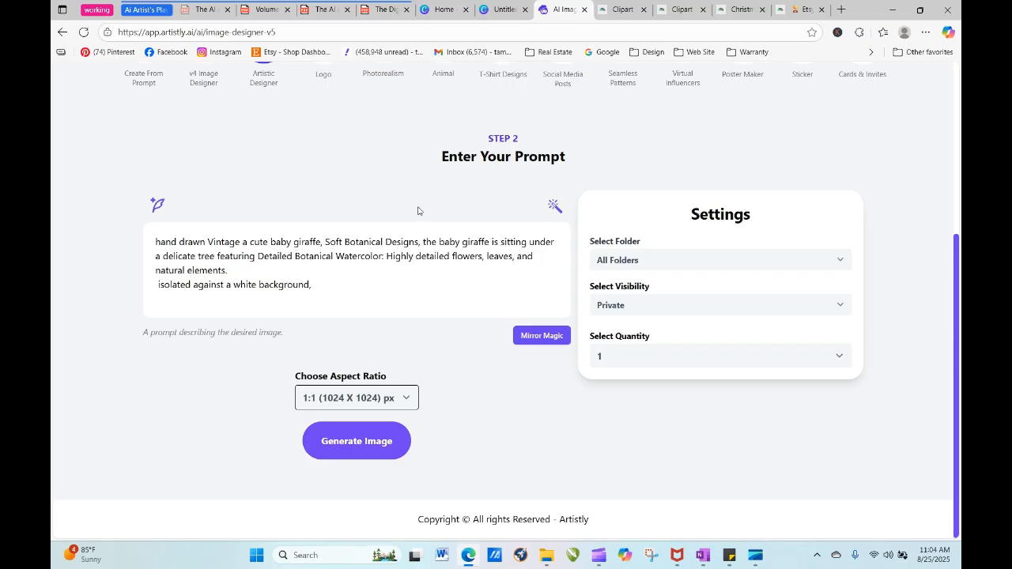
pyautogui.press('BackSpace')
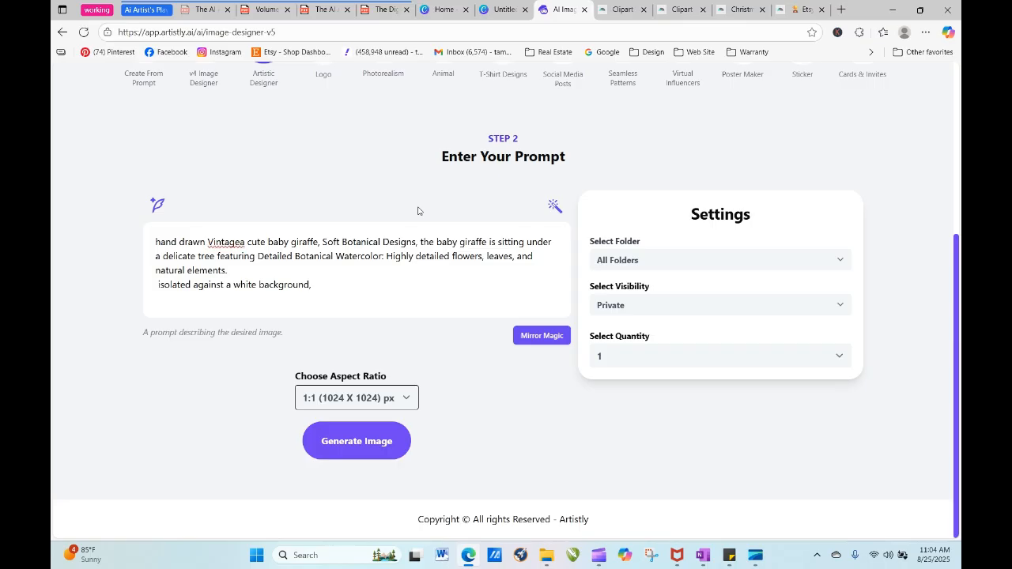
pyautogui.press('BackSpace')
pyautogui.press('BackSpace')
pyautogui.press('BackSpace')
pyautogui.press('BackSpace')
pyautogui.press('BackSpace')
pyautogui.press('BackSpace')
pyautogui.press('BackSpace')
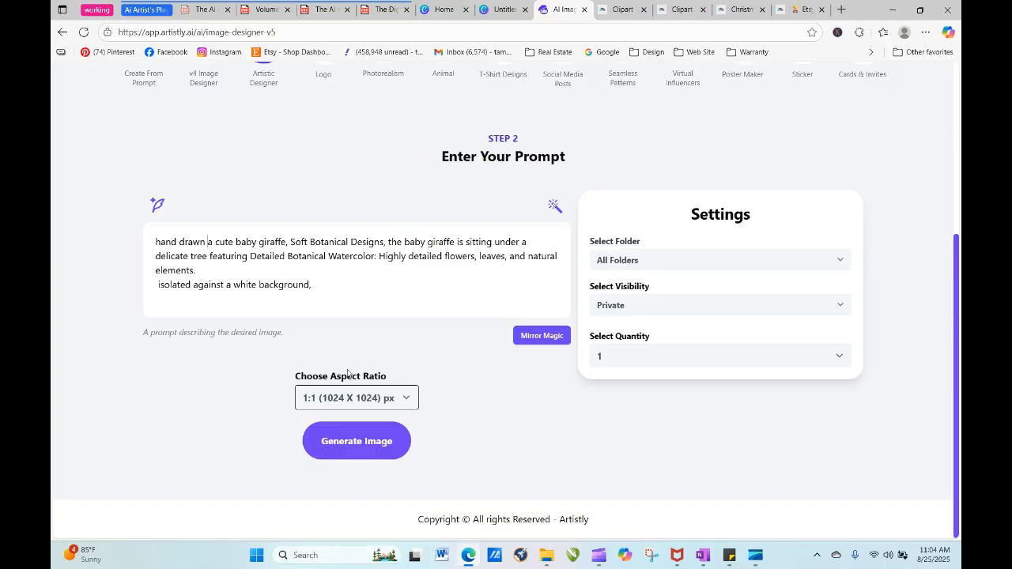
pyautogui.click(366, 448)
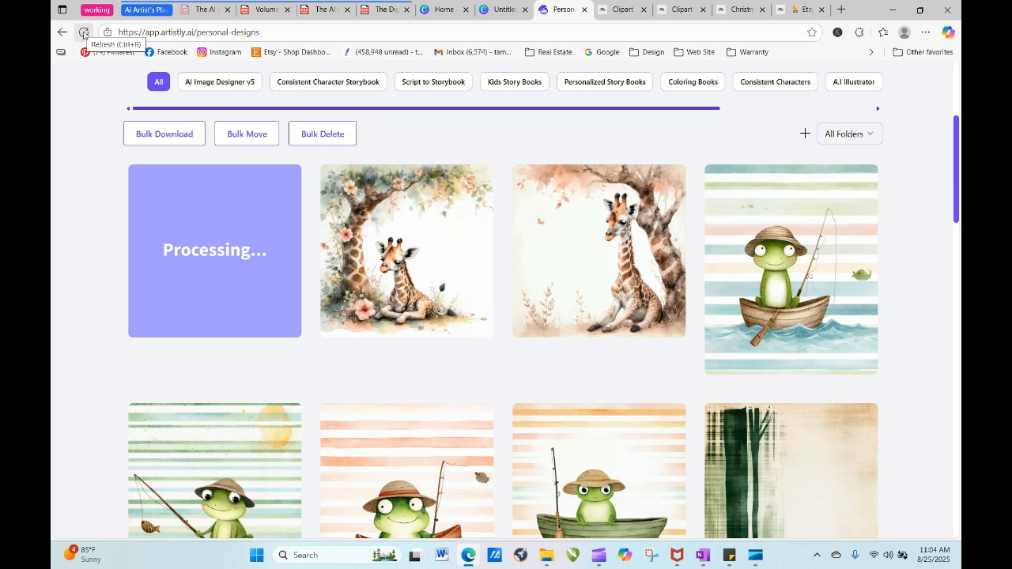
# - Refresh the Personal Designs page repeatedly to check whether the new giraffe design has finished processing
pyautogui.click(84, 33)
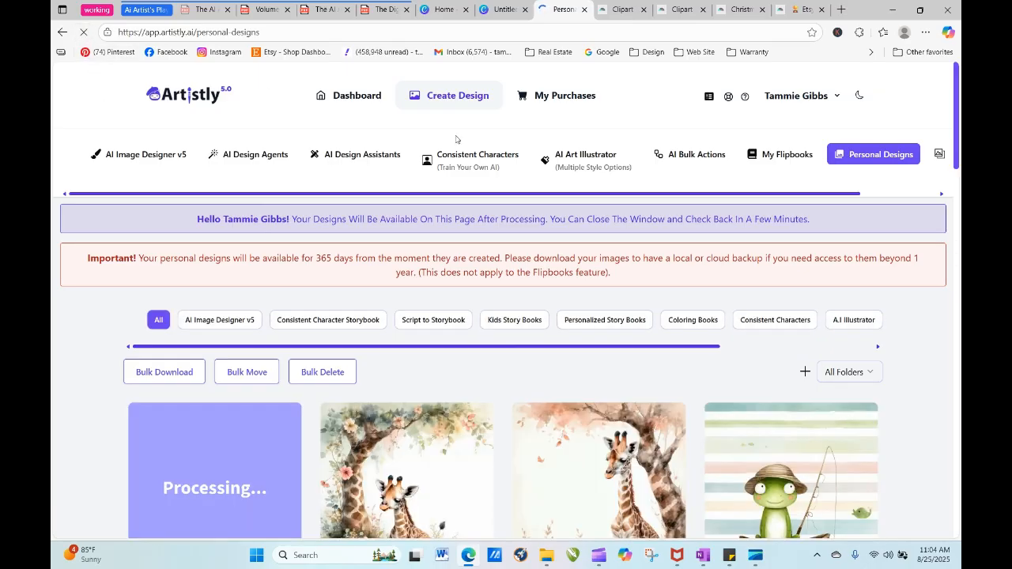
pyautogui.scroll(-3, 411, 211)
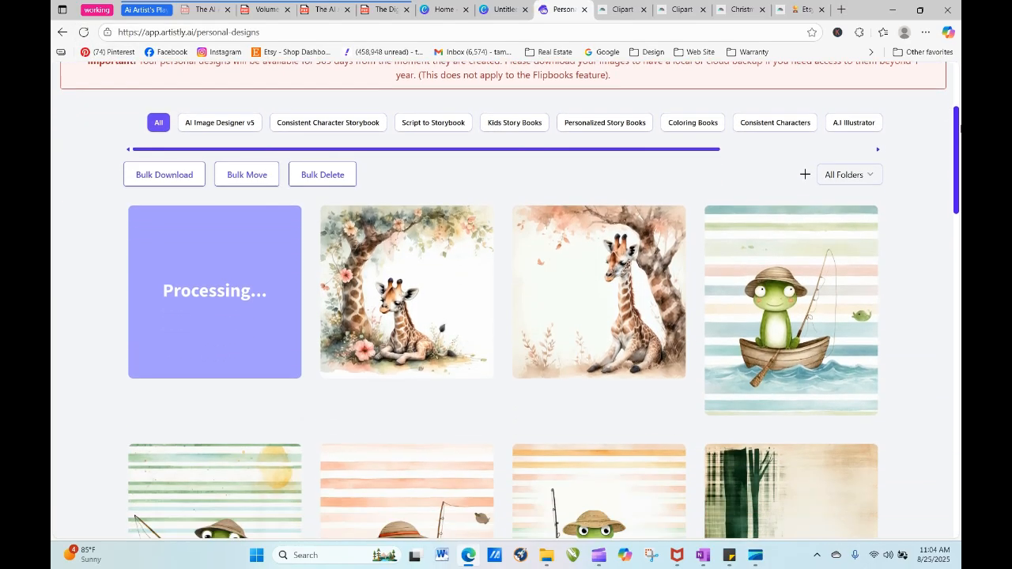
pyautogui.moveTo(410, 211)
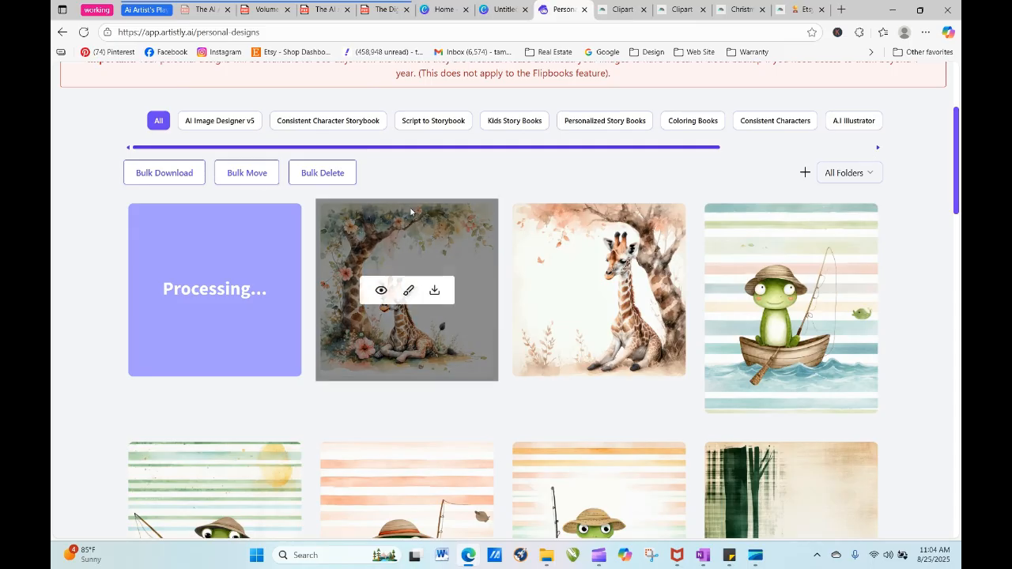
pyautogui.click(83, 33)
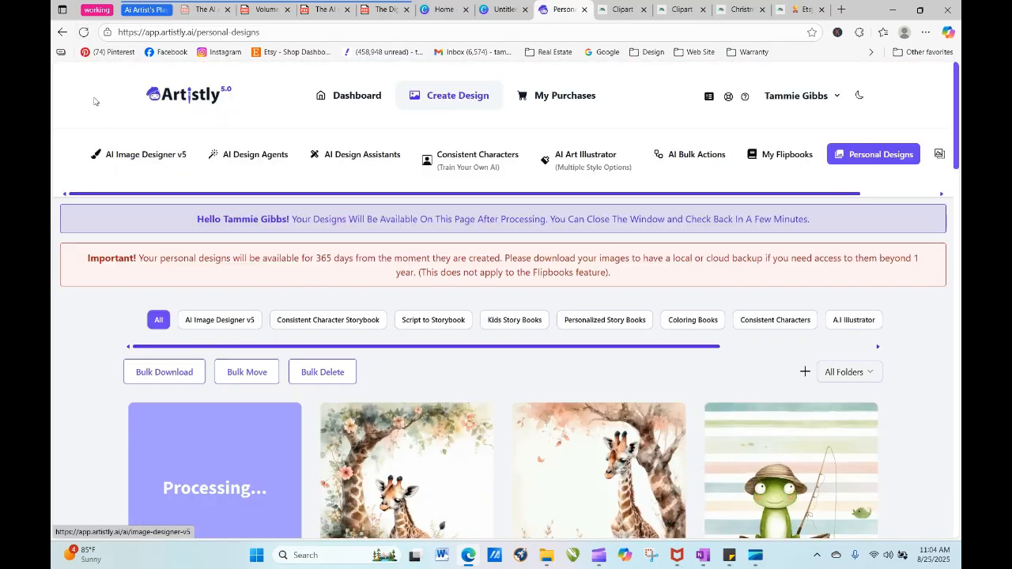
pyautogui.click(83, 33)
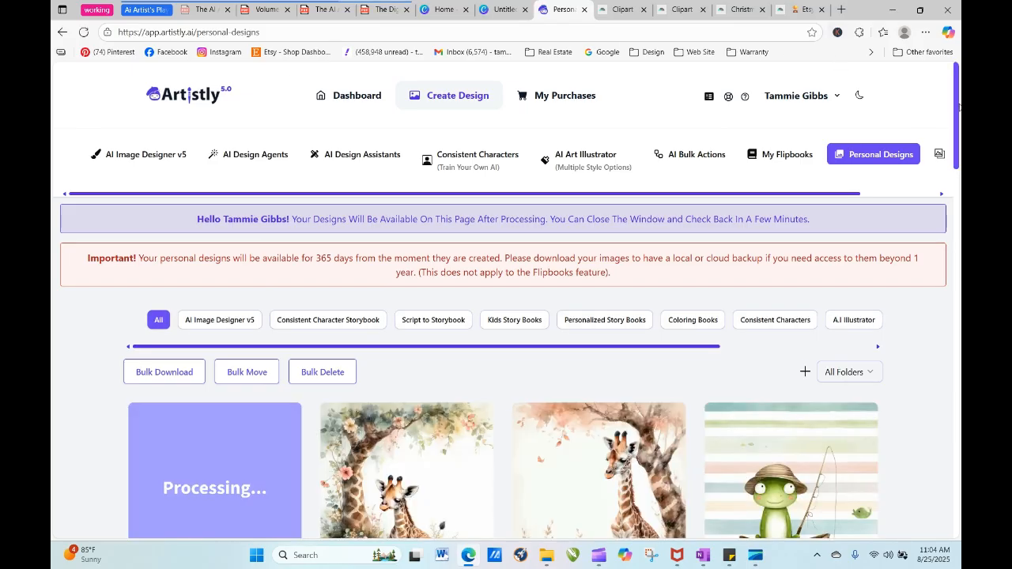
# - Find the older watercolor design of a hatted frog fishing from a wooden boat on misty water and download it
pyautogui.moveTo(956, 106); pyautogui.dragTo(960, 470)
pyautogui.click(509, 469)
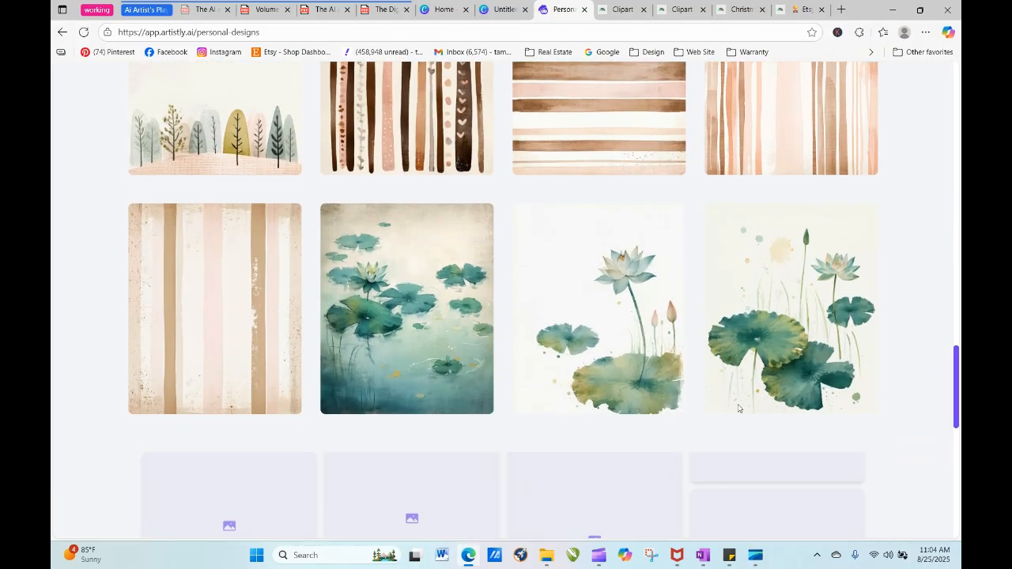
pyautogui.moveTo(956, 296); pyautogui.dragTo(959, 374)
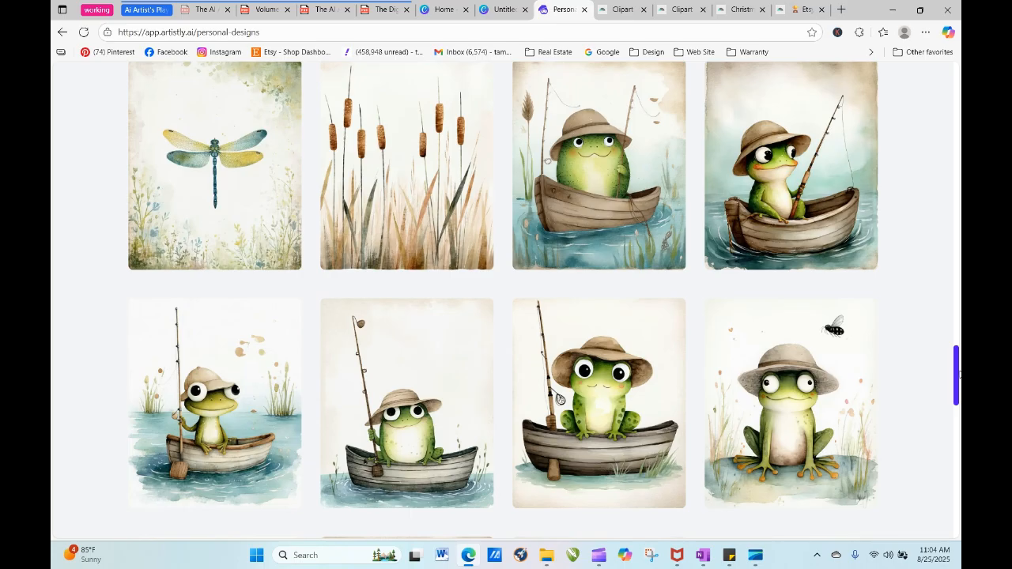
pyautogui.moveTo(804, 195)
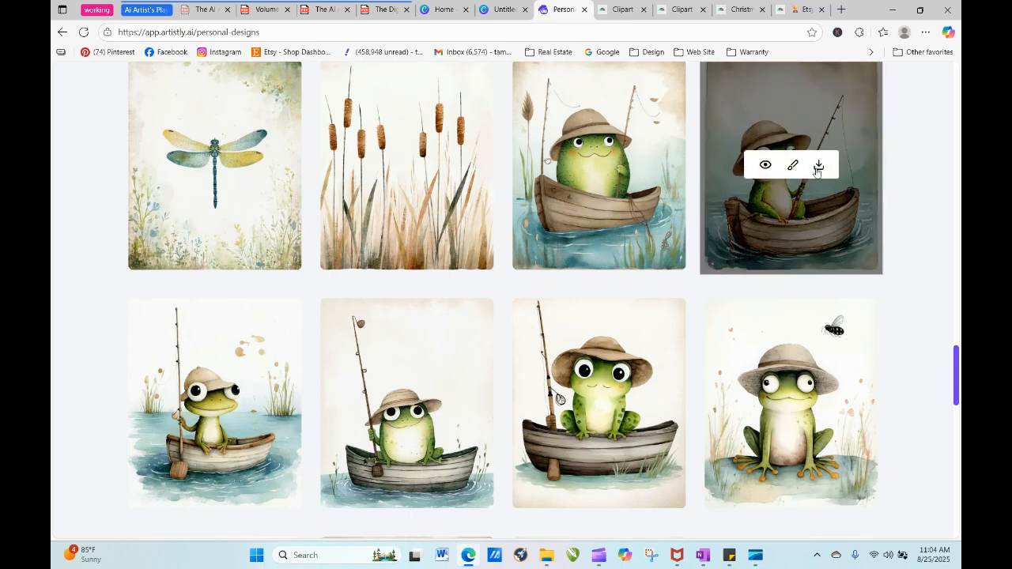
# - Switch to the bookmarked Pixelcut site in a new browser tab and open its Tools & Templates page
pyautogui.click(838, 10)
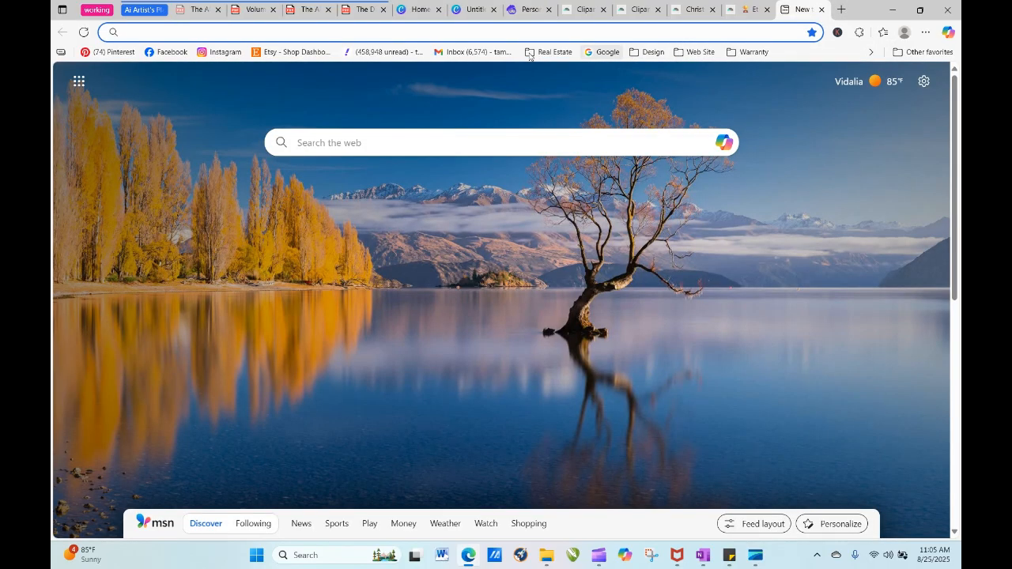
pyautogui.click(651, 52)
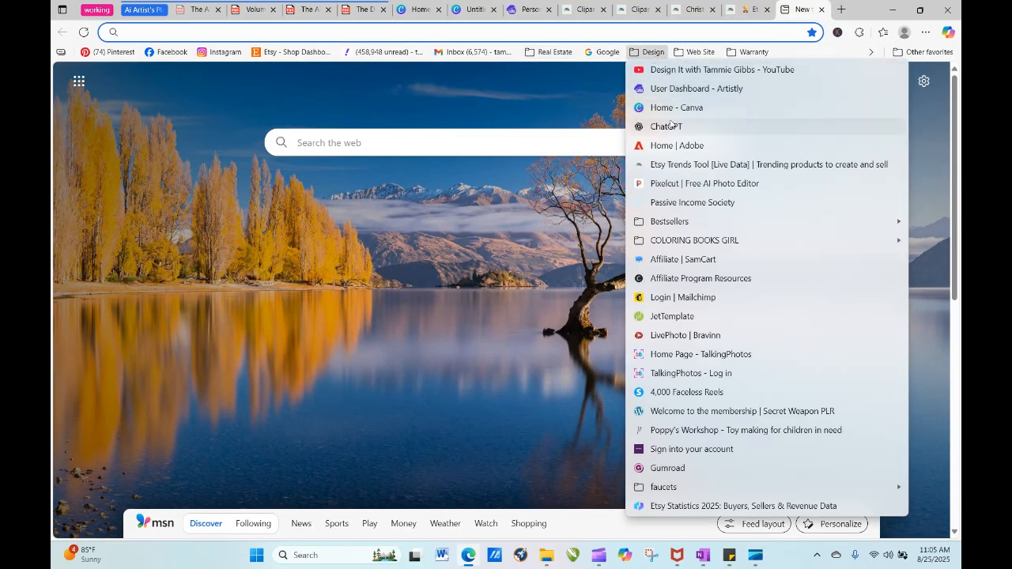
pyautogui.click(670, 183)
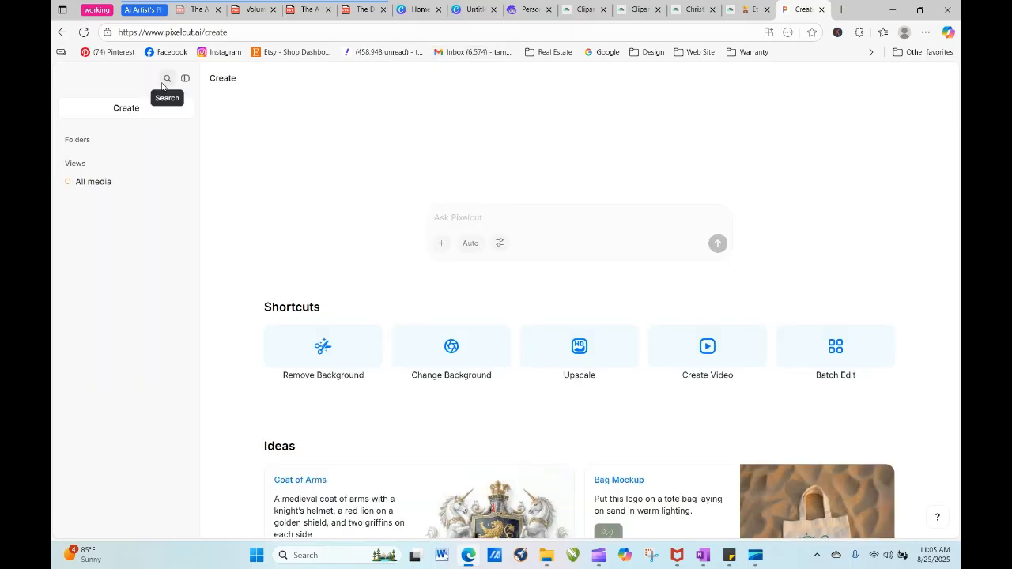
pyautogui.click(167, 79)
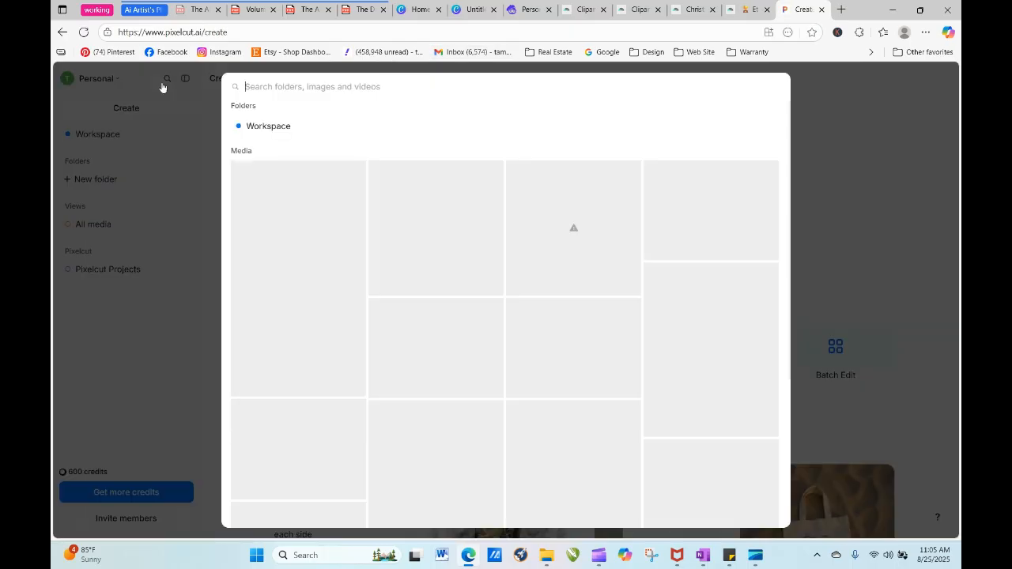
pyautogui.click(829, 110)
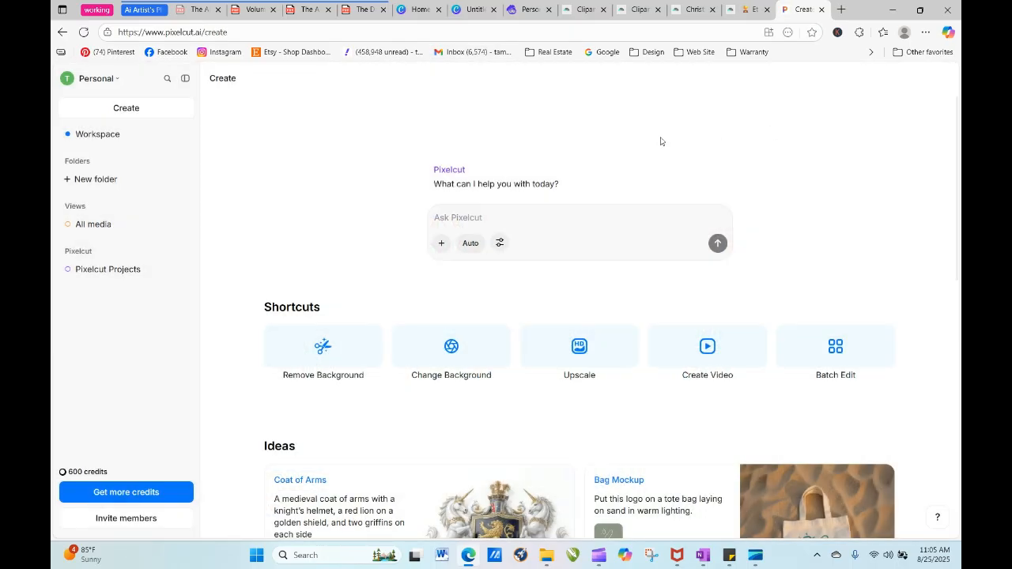
pyautogui.click(99, 79)
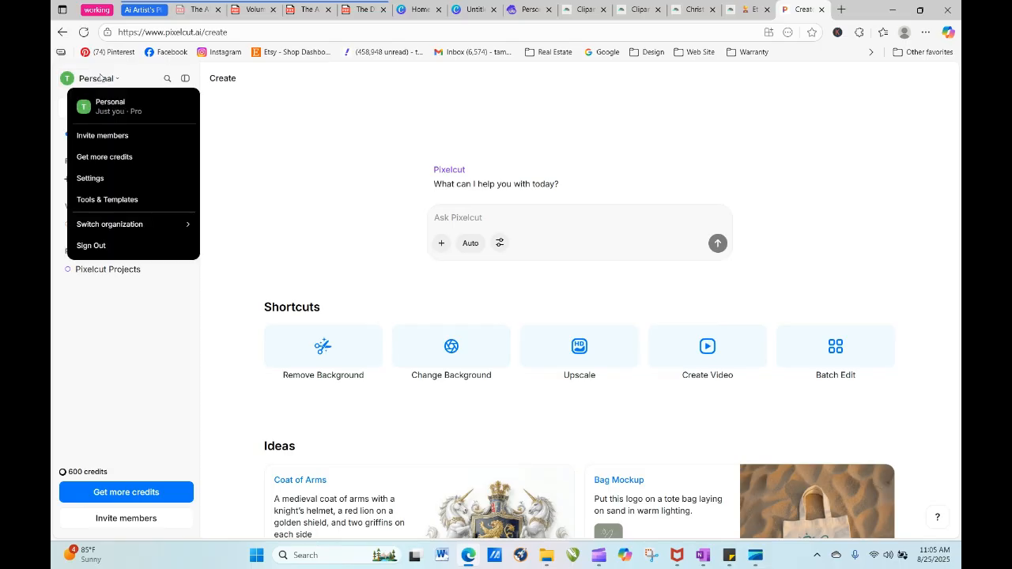
pyautogui.click(110, 199)
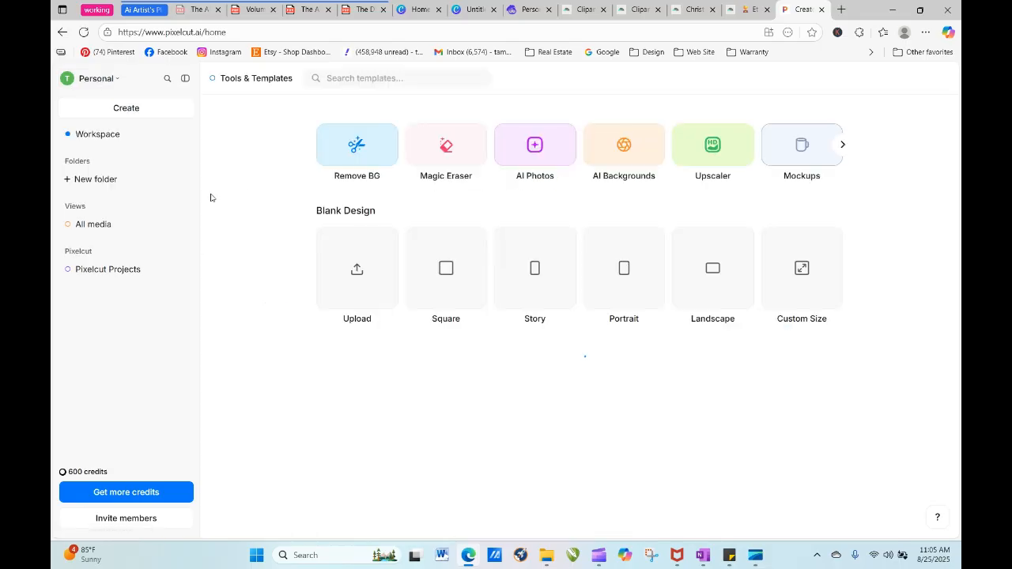
# - Remove the background from the newly downloaded frog-in-boat image with Pixelcut's Remove BG tool
pyautogui.click(349, 142)
pyautogui.click(512, 338)
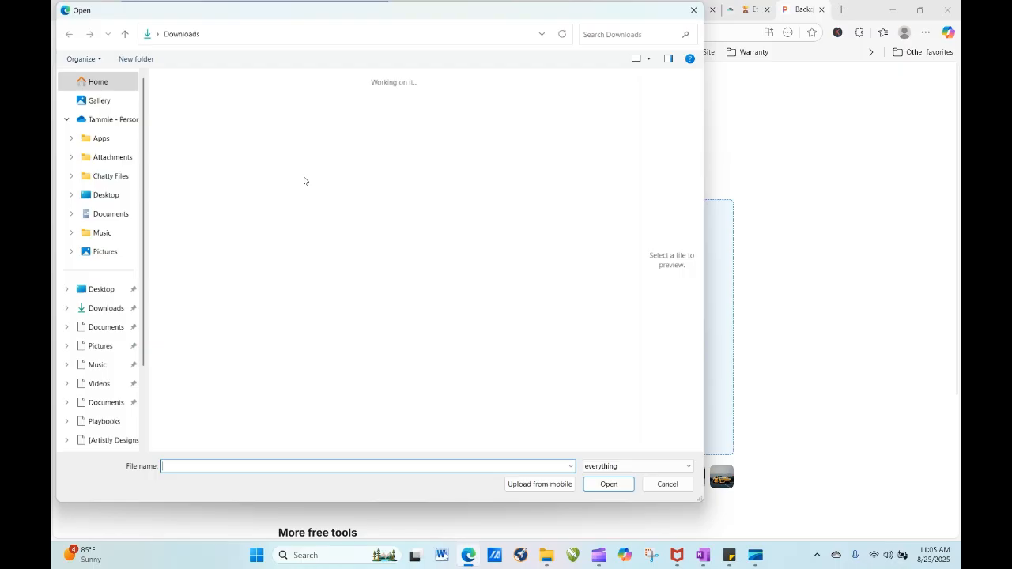
pyautogui.click(241, 155)
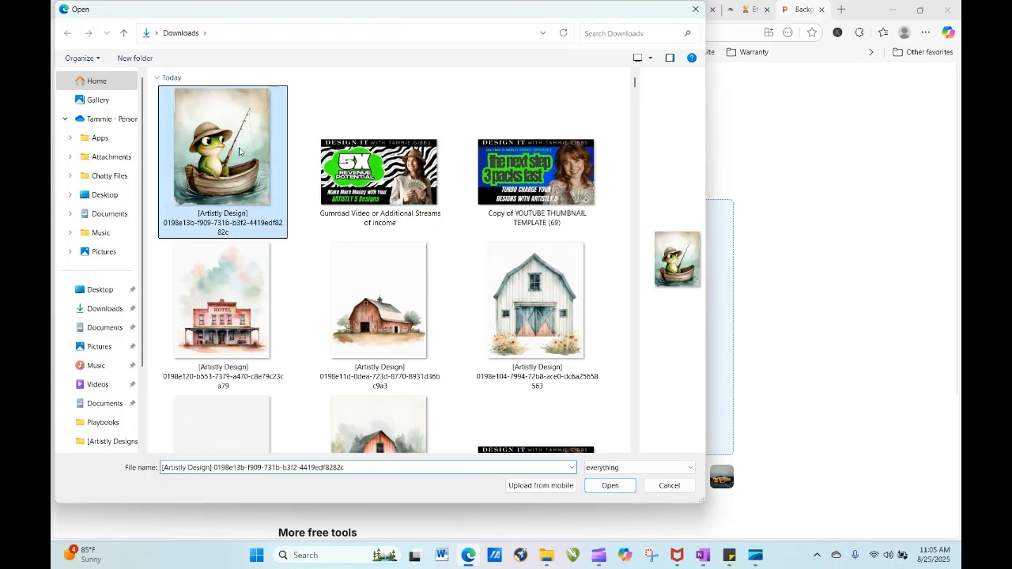
pyautogui.click(609, 485)
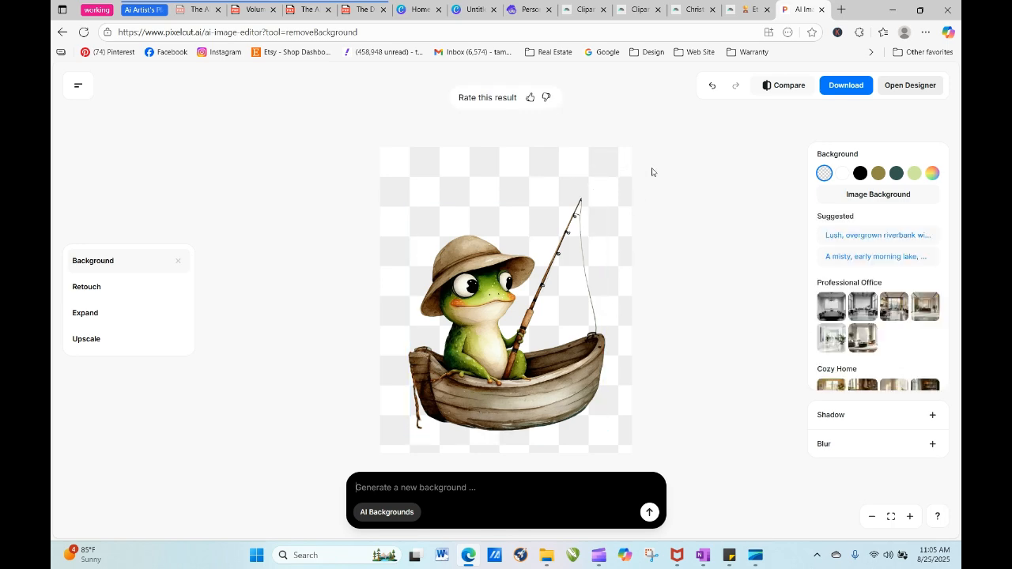
# - Refine the frog cutout by erasing the leftover rope hanging off the boat's stern, apply the refinement and download the image
pyautogui.click(608, 162)
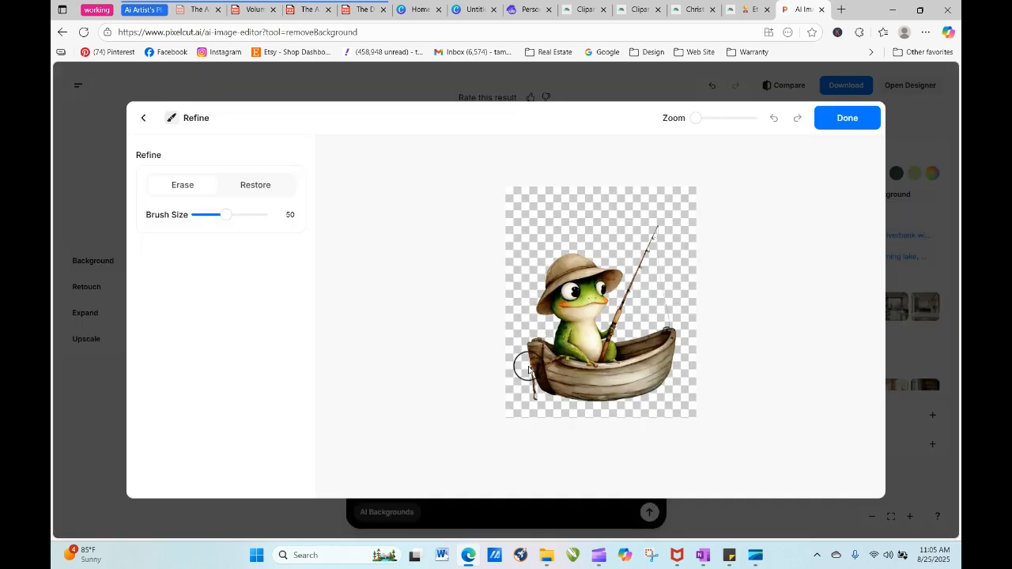
pyautogui.moveTo(696, 121); pyautogui.dragTo(704, 124)
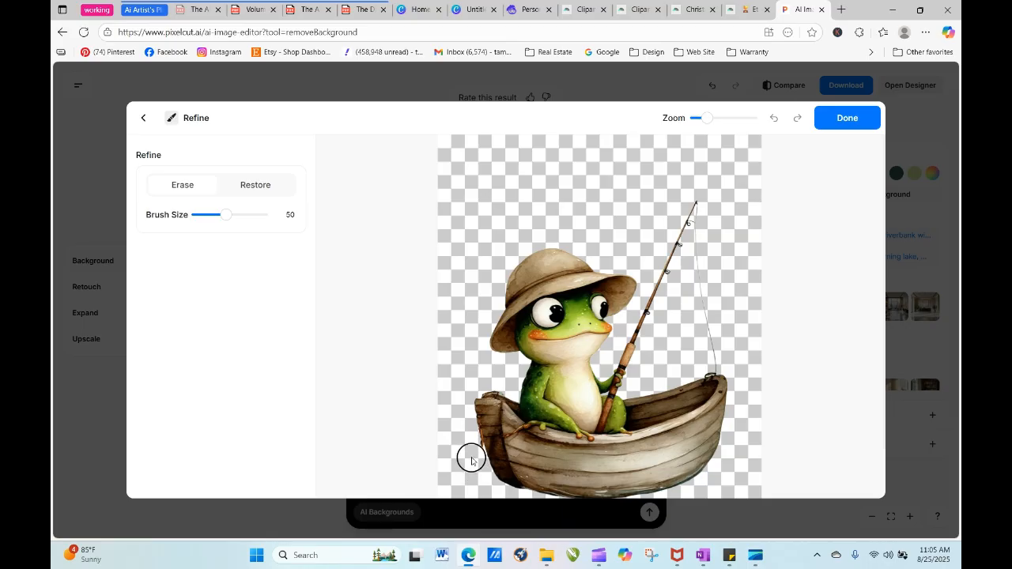
pyautogui.moveTo(470, 457); pyautogui.dragTo(459, 442)
pyautogui.click(842, 119)
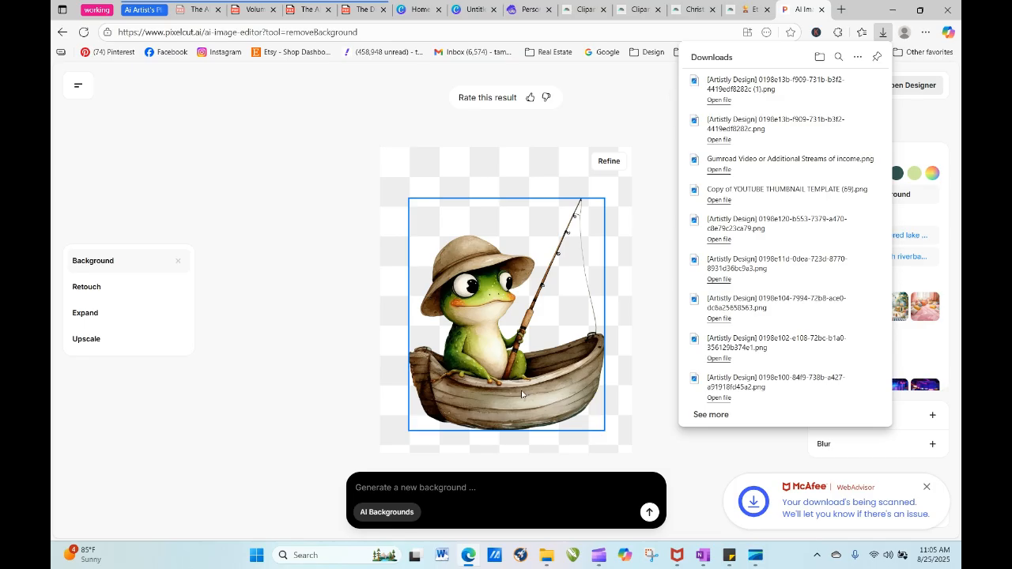
# - Switch to the blank 2500 x 2500 px Canva design and create a project folder named "Froggy went to fish"
pyautogui.click(528, 9)
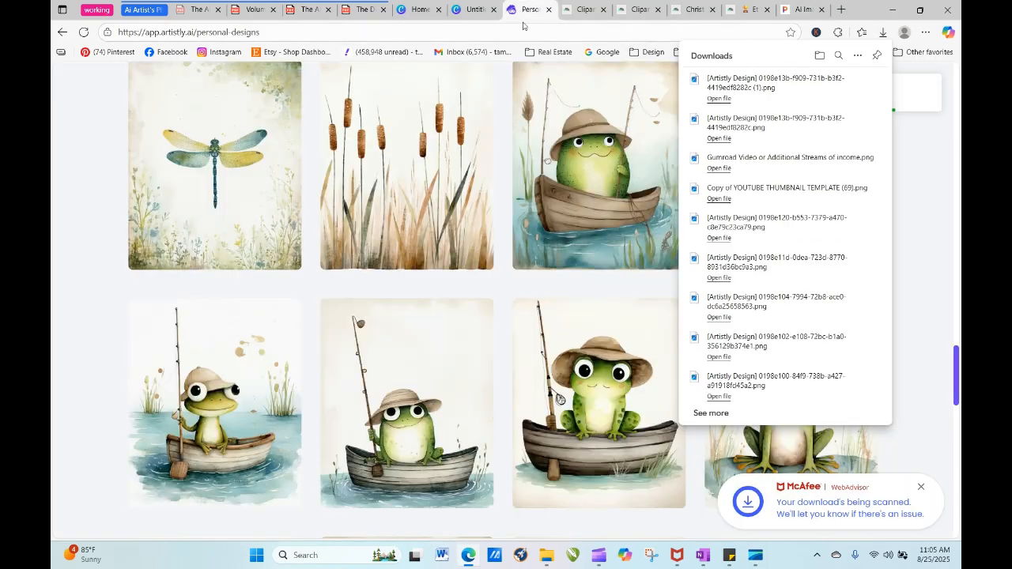
pyautogui.click(466, 11)
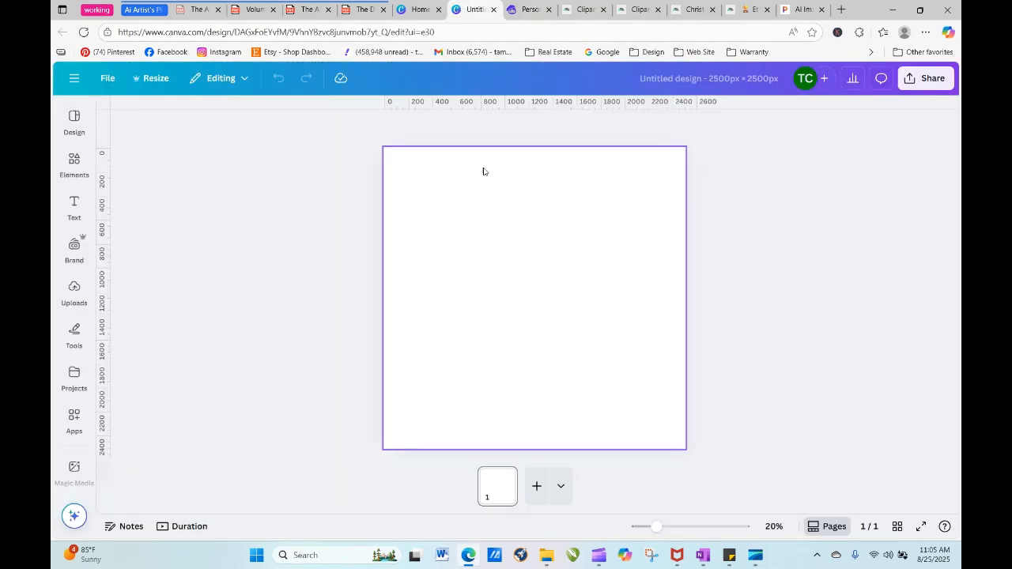
pyautogui.click(75, 291)
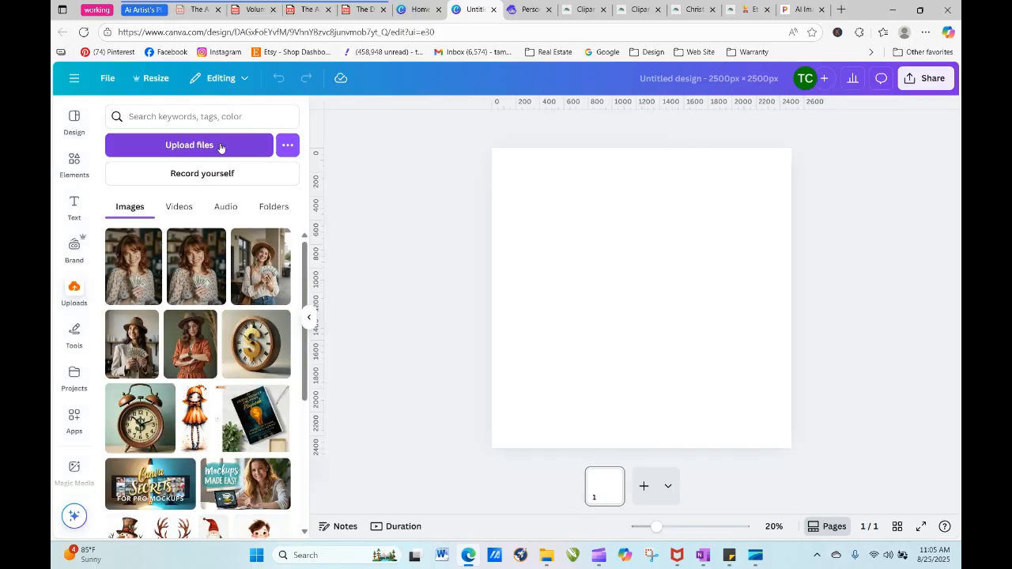
pyautogui.click(72, 378)
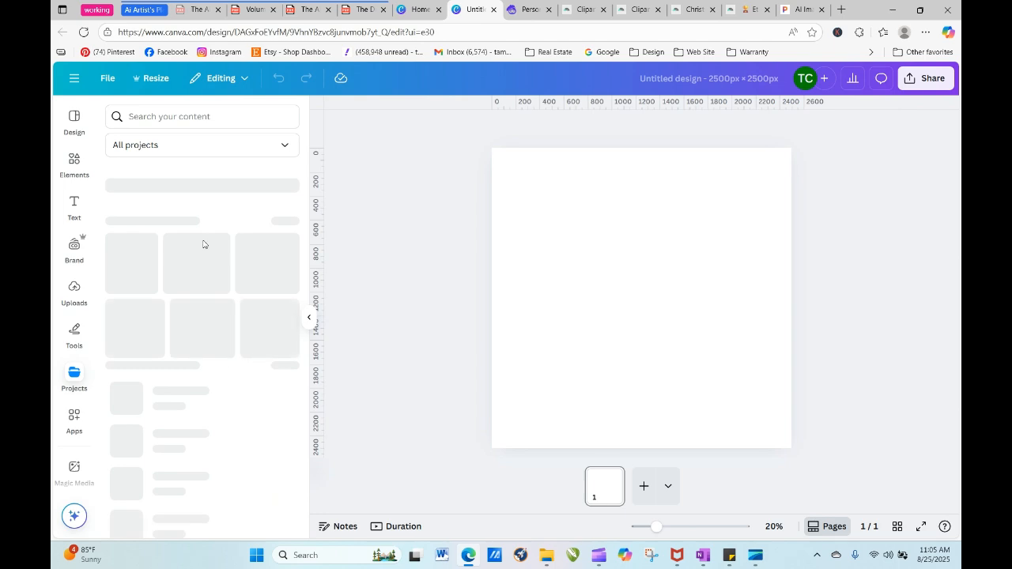
pyautogui.click(188, 178)
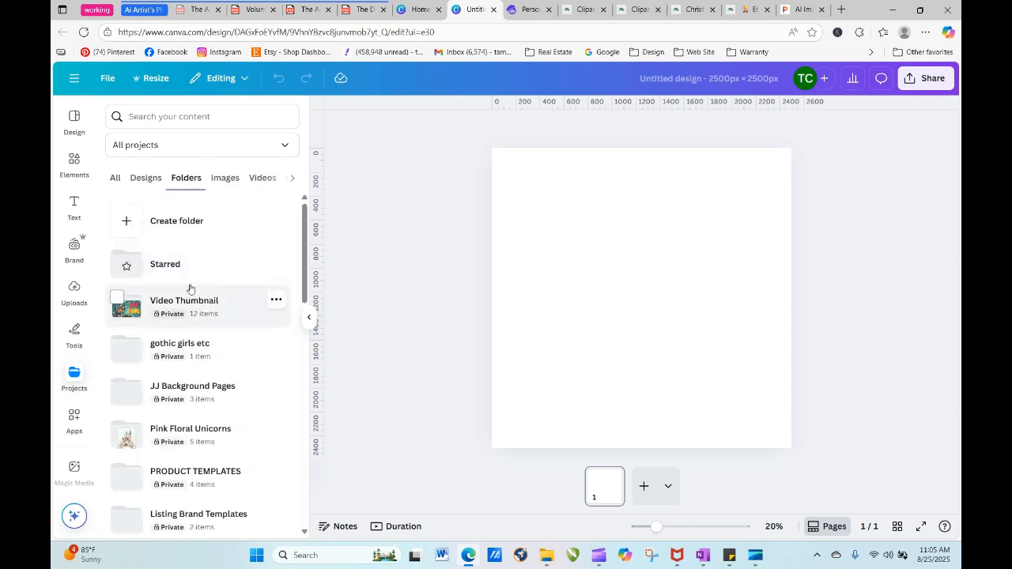
pyautogui.click(177, 224)
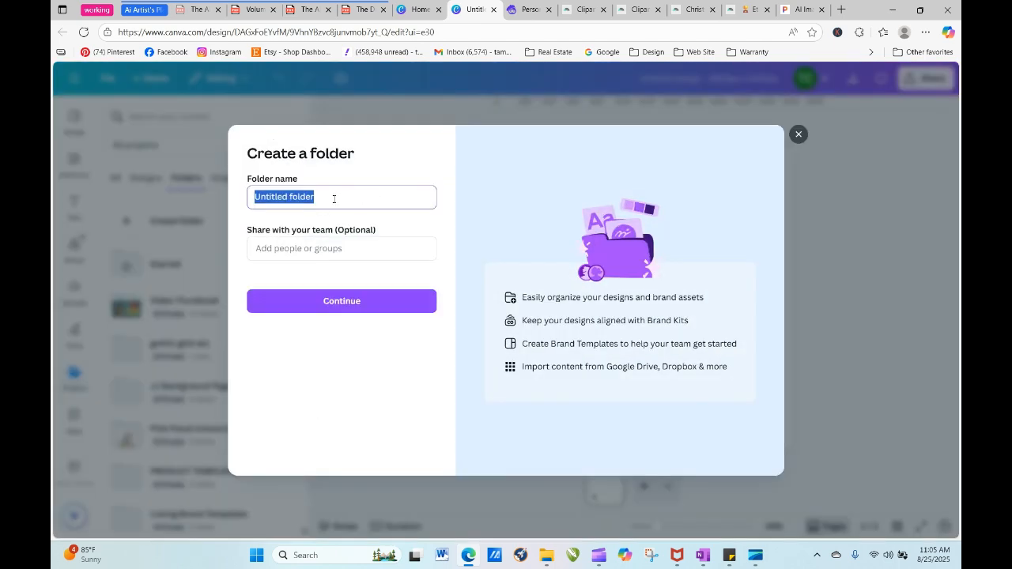
pyautogui.write('Froggy went to fish')
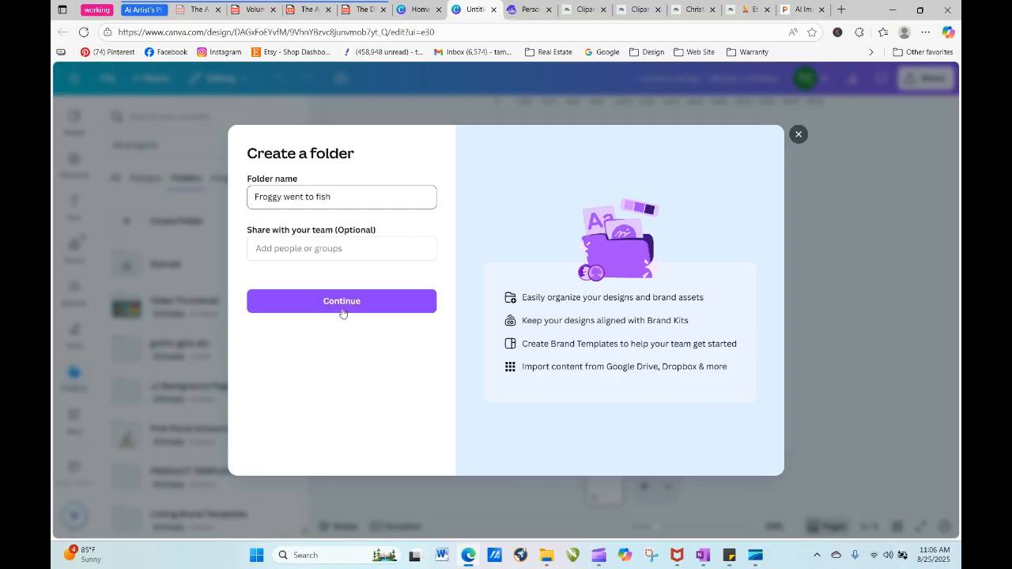
pyautogui.click(343, 302)
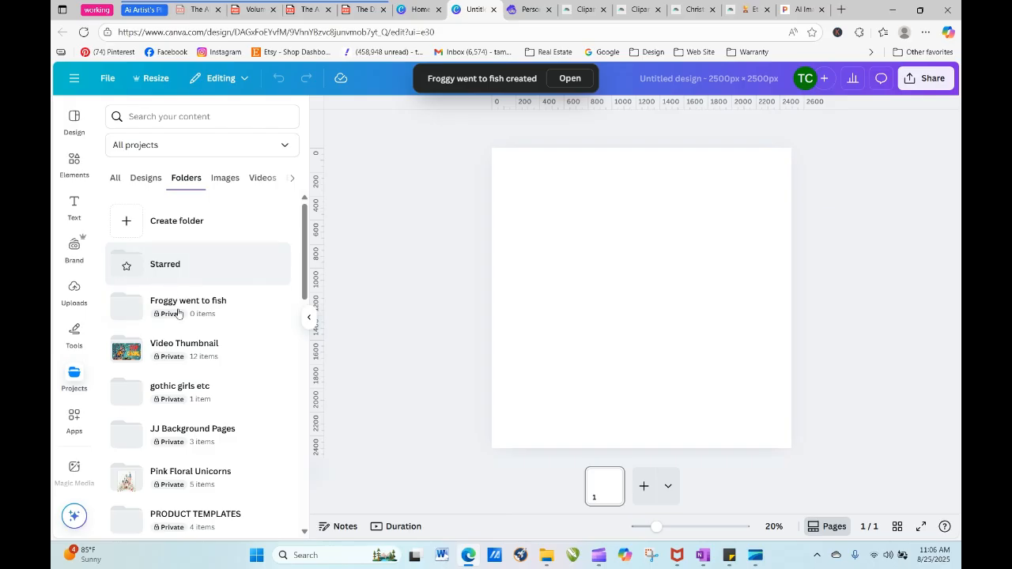
# - Upload both frog-in-boat images, with and without background, from Downloads into the "Froggy went to fish" folder
pyautogui.click(183, 312)
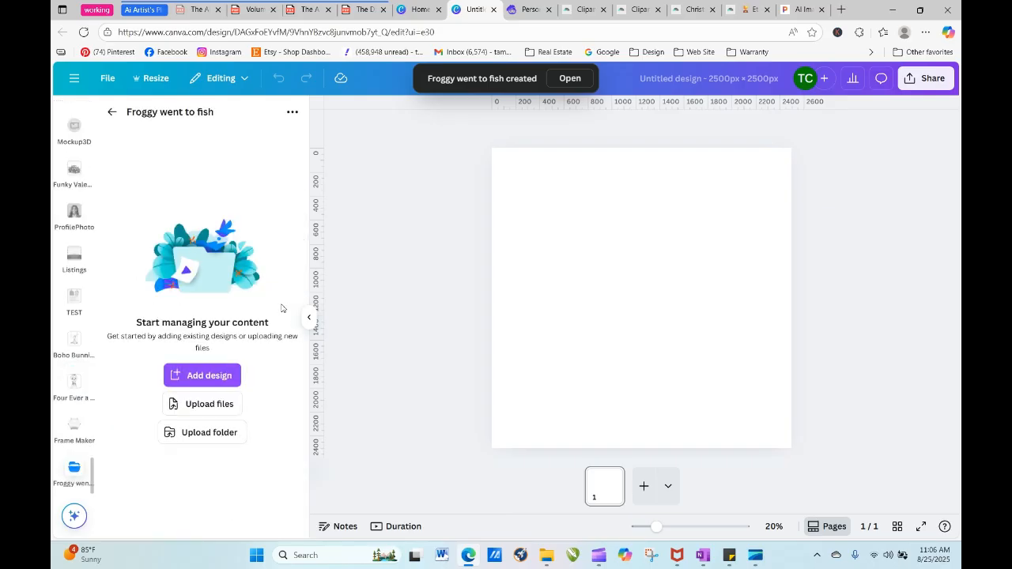
pyautogui.click(226, 405)
pyautogui.click(220, 130)
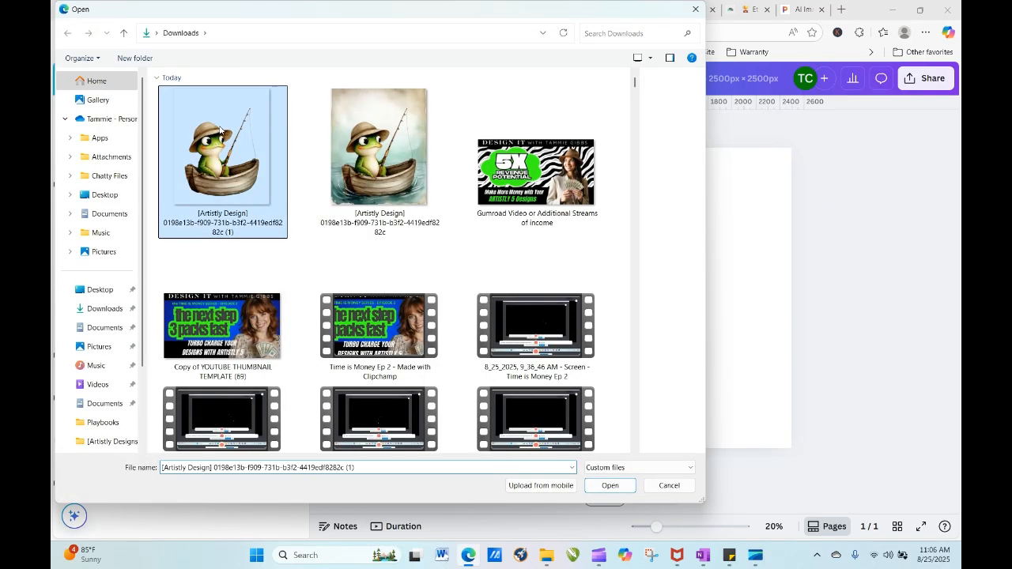
pyautogui.click(368, 157)
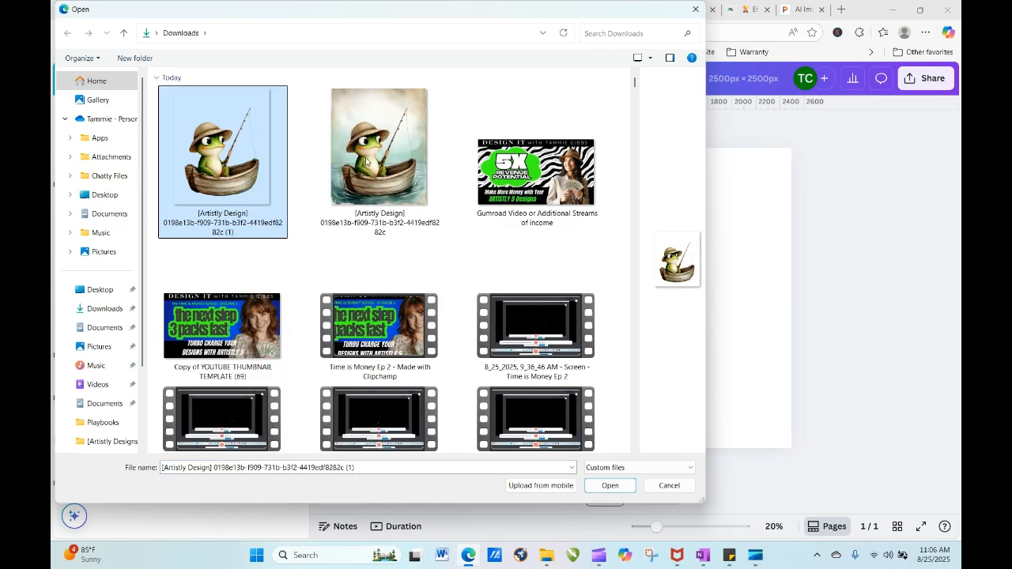
pyautogui.keyDown('ctrl'); pyautogui.click(373, 152); pyautogui.keyUp('ctrl')
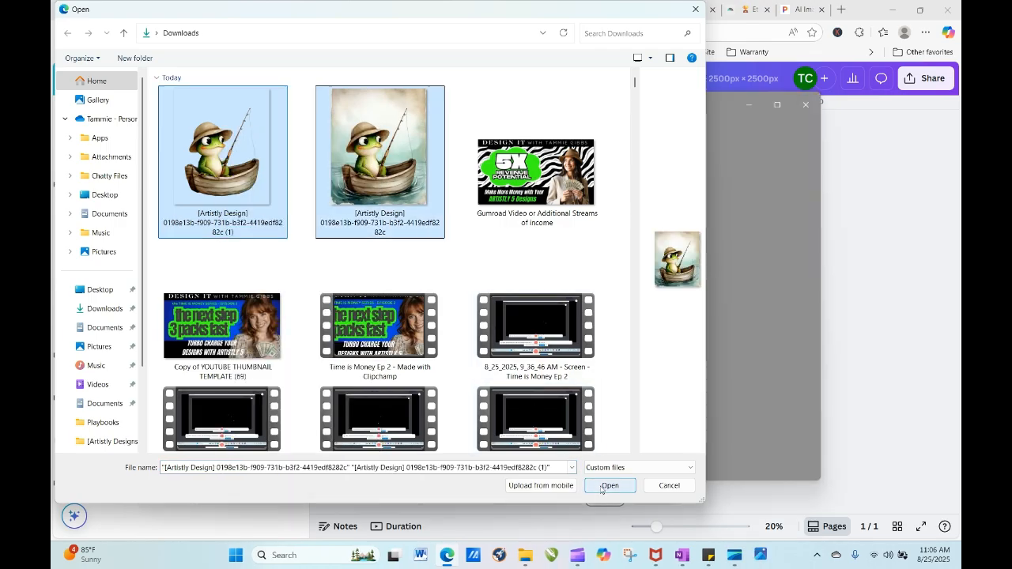
pyautogui.click(610, 485)
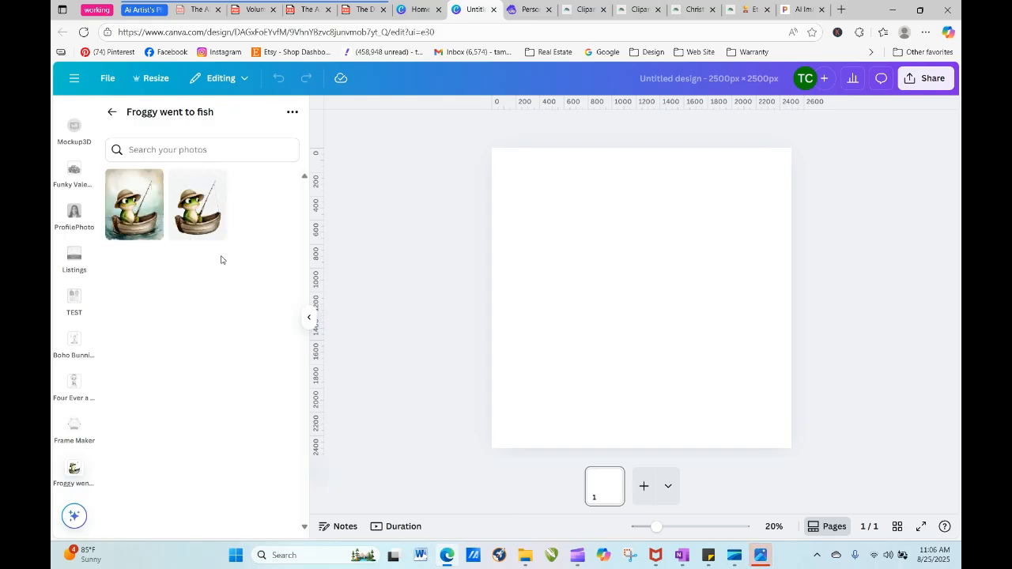
# - Place the background-free frog on page 1, and add a second page filled with the full watercolor frog image
pyautogui.moveTo(198, 212); pyautogui.dragTo(544, 244)
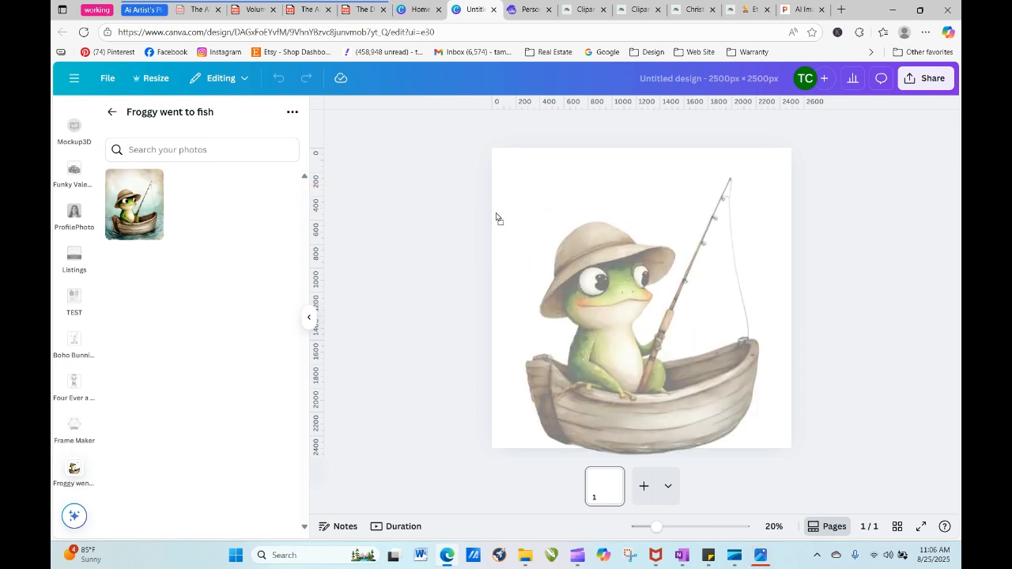
pyautogui.moveTo(634, 365); pyautogui.dragTo(636, 349)
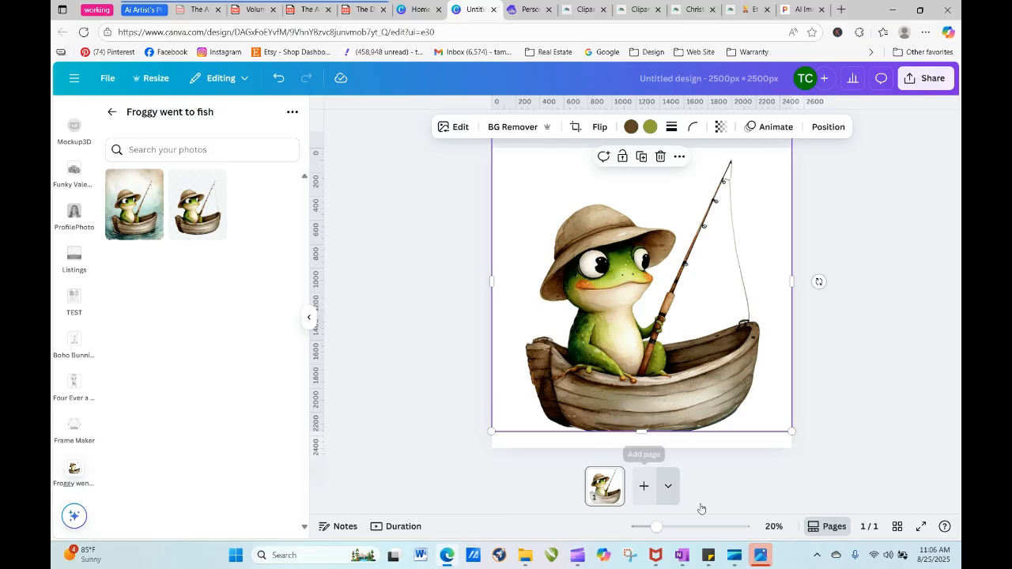
pyautogui.click(643, 486)
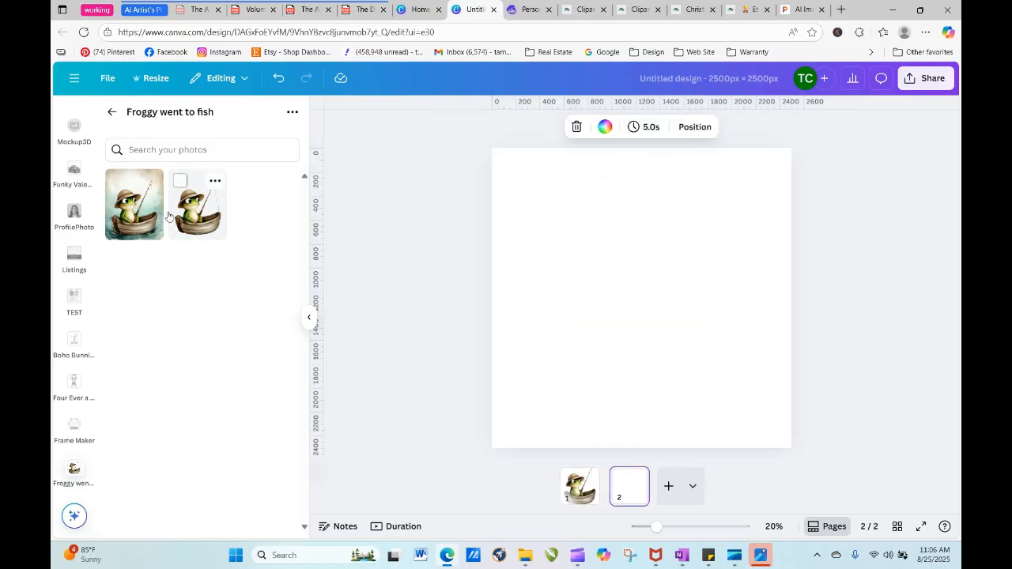
pyautogui.moveTo(134, 212); pyautogui.dragTo(505, 261)
pyautogui.click(867, 313)
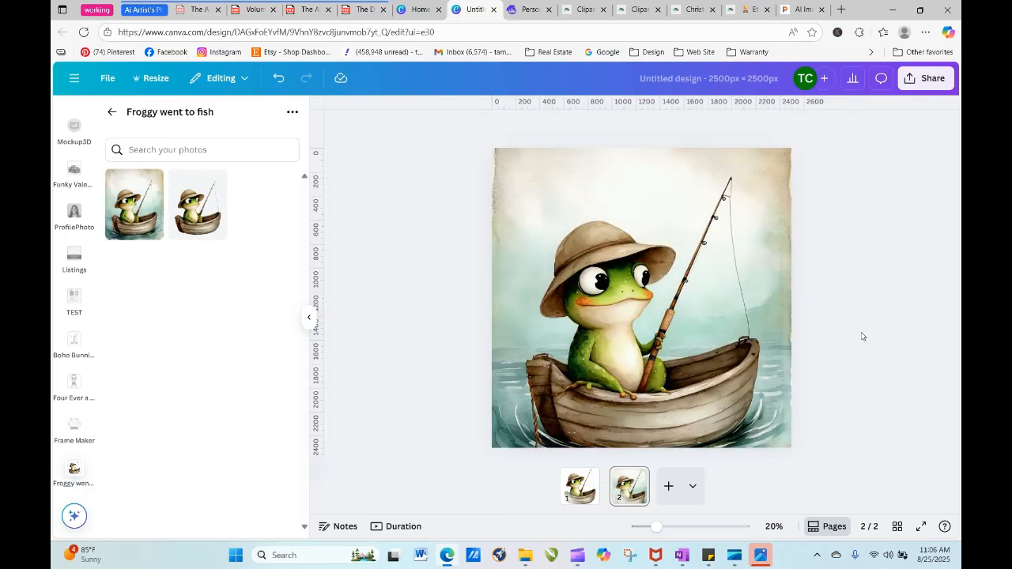
# - Add a third page and insert a circular frame from the "Frame" elements search
pyautogui.click(668, 487)
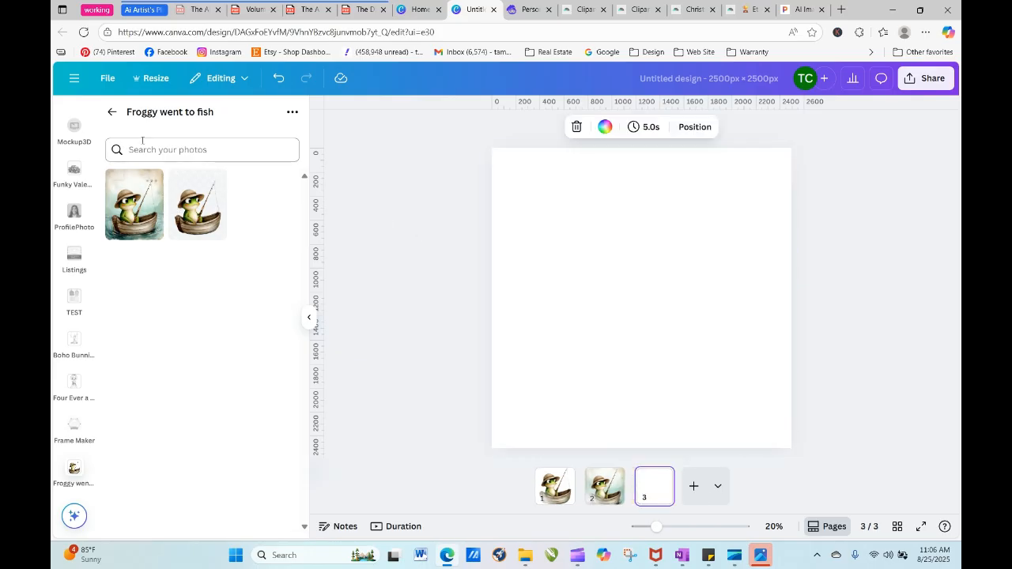
pyautogui.click(112, 112)
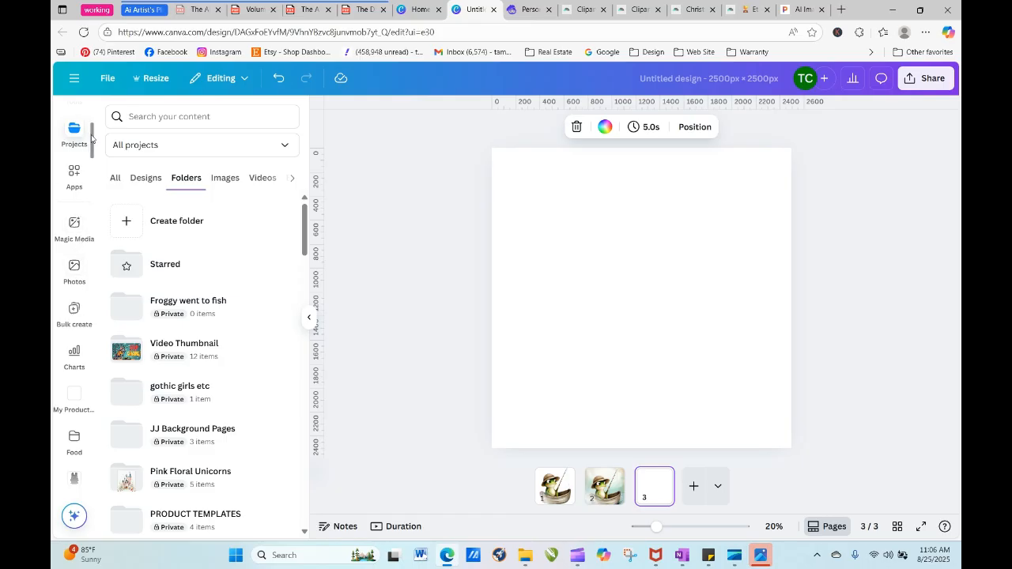
pyautogui.scroll(2, 91, 140)
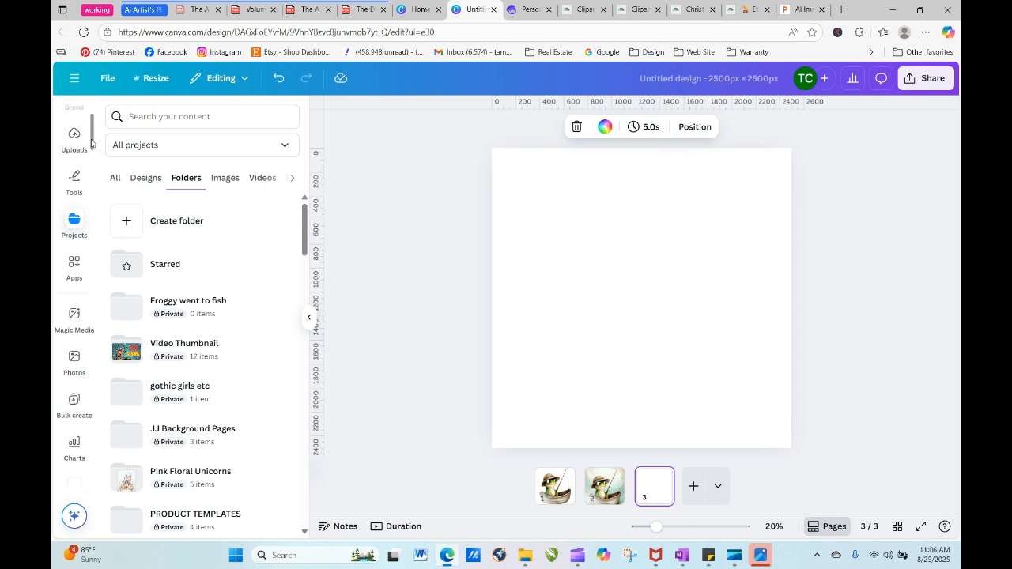
pyautogui.scroll(3, 89, 140)
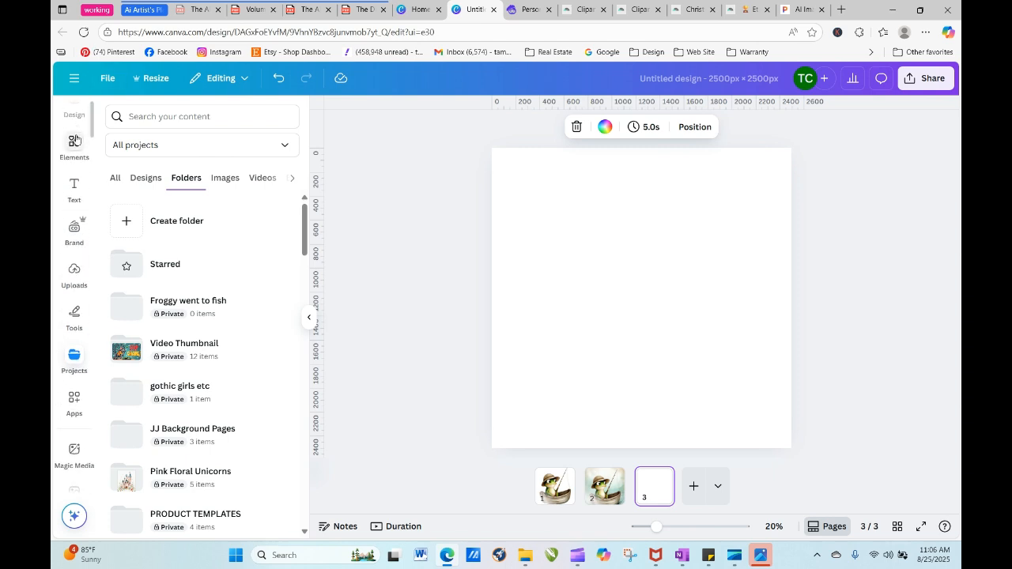
pyautogui.click(74, 142)
pyautogui.click(172, 149)
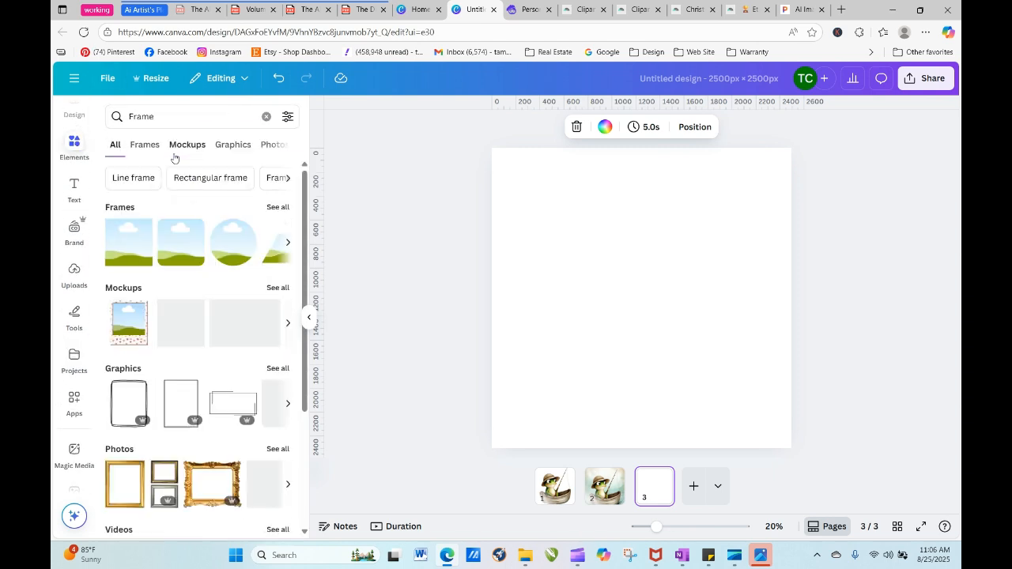
pyautogui.click(277, 207)
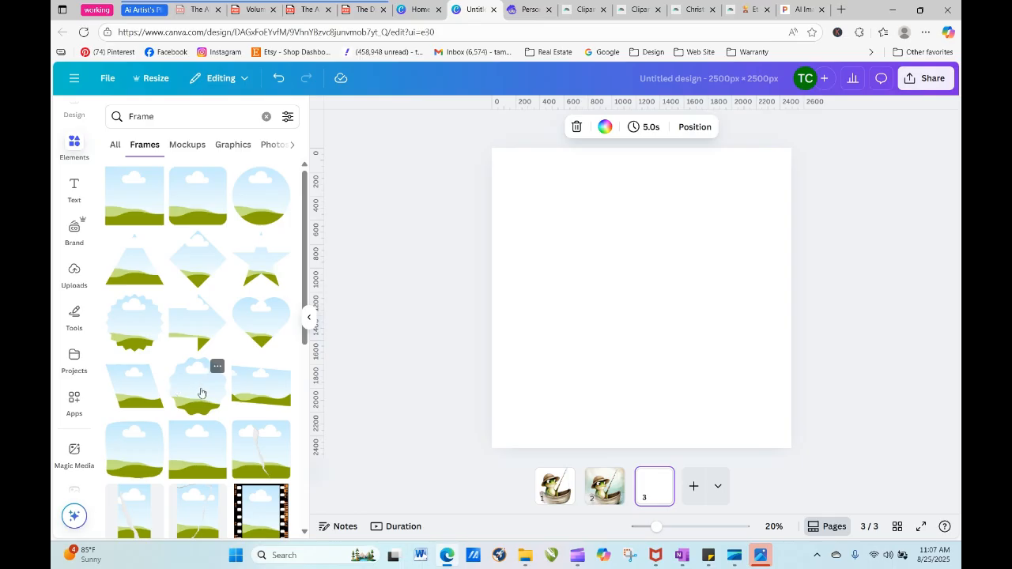
pyautogui.click(264, 196)
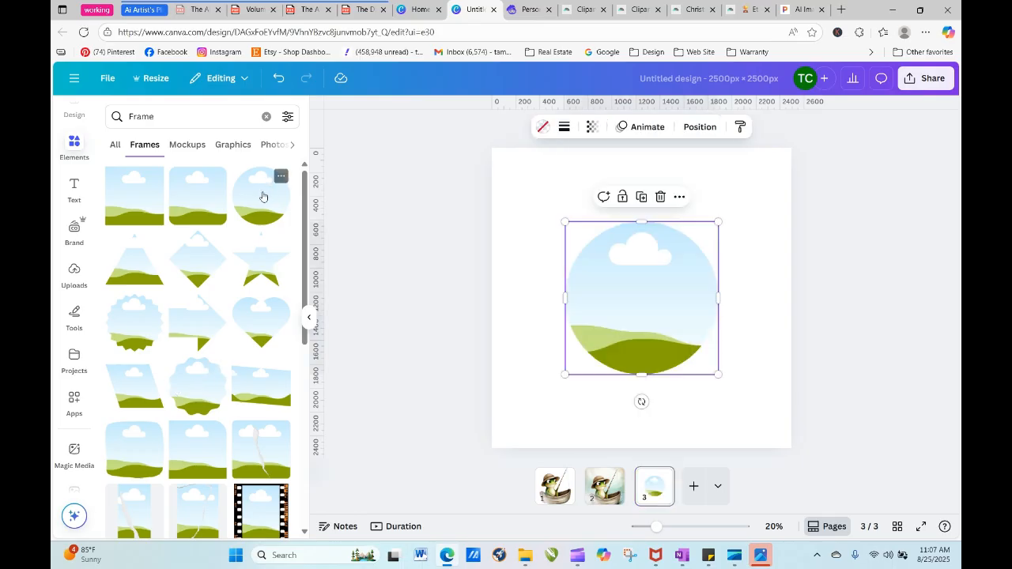
# - Enlarge the circular frame until it nearly fills the third page and center it
pyautogui.moveTo(610, 278); pyautogui.dragTo(558, 244)
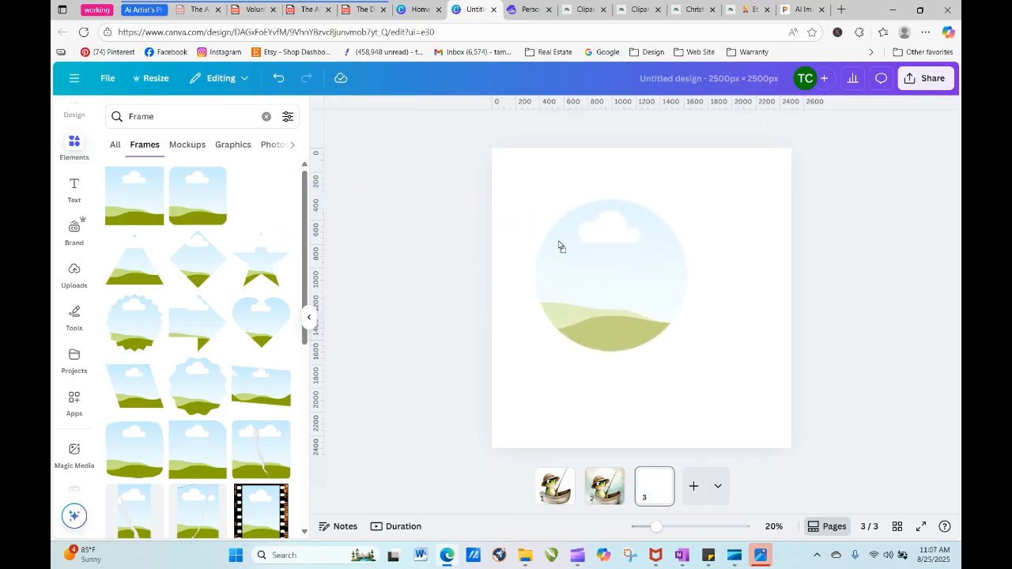
pyautogui.moveTo(535, 198); pyautogui.dragTo(491, 155)
pyautogui.moveTo(688, 353); pyautogui.dragTo(771, 435)
pyautogui.moveTo(700, 388); pyautogui.dragTo(712, 391)
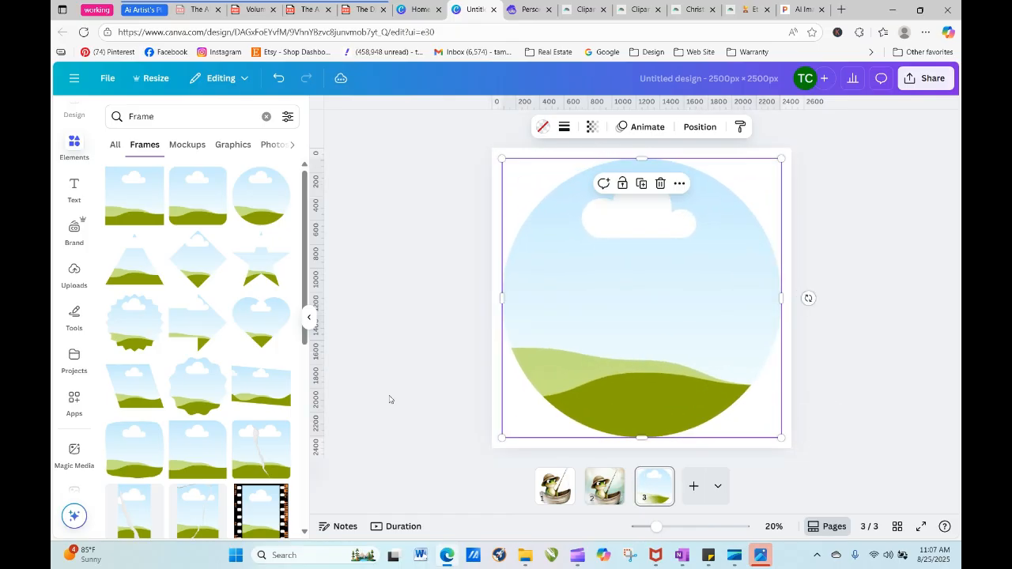
# - Fill the circular frame on page 3 with the full watercolor frog image from the "Froggy went to fish" project folder
pyautogui.click(77, 277)
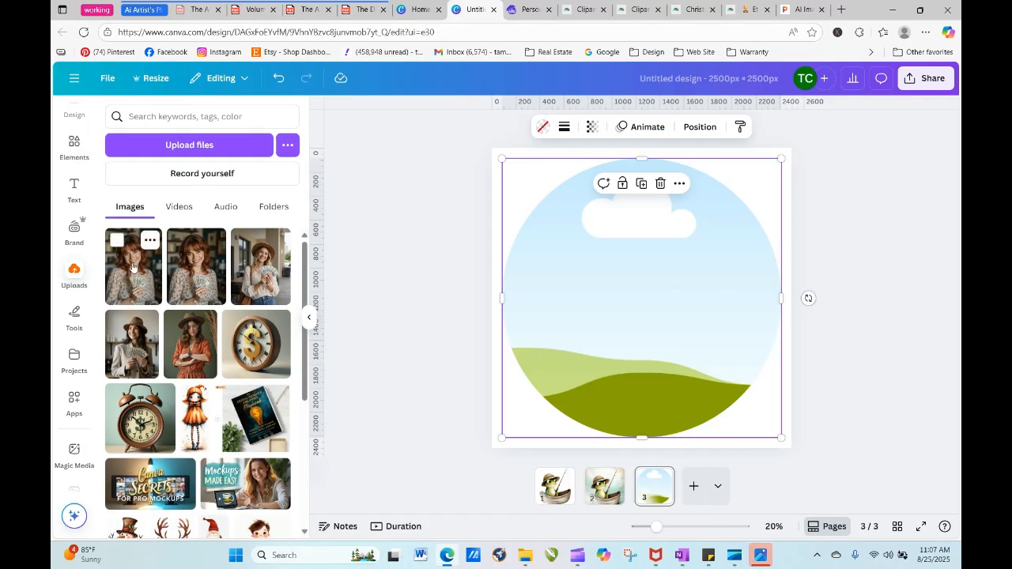
pyautogui.click(75, 359)
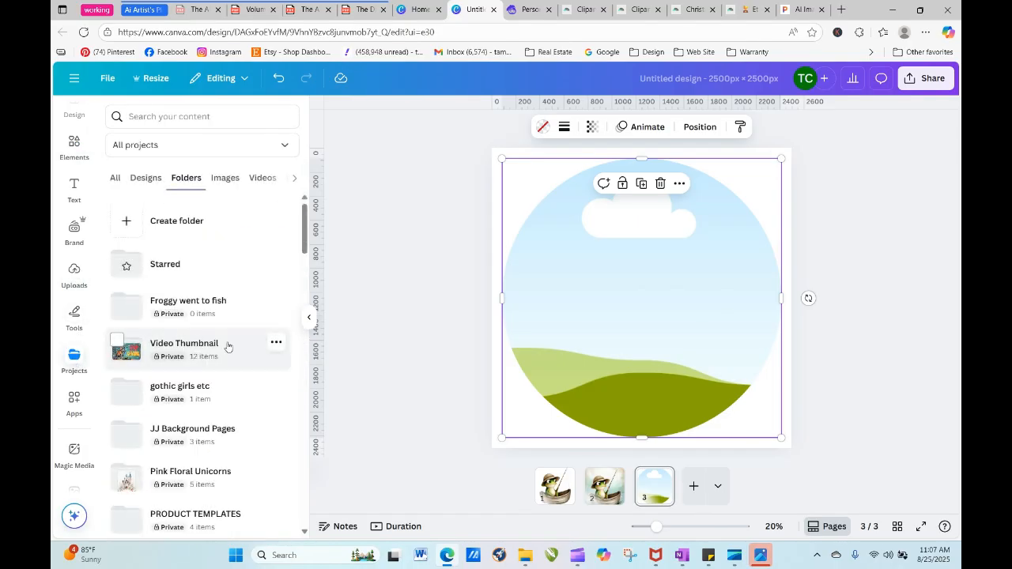
pyautogui.click(174, 306)
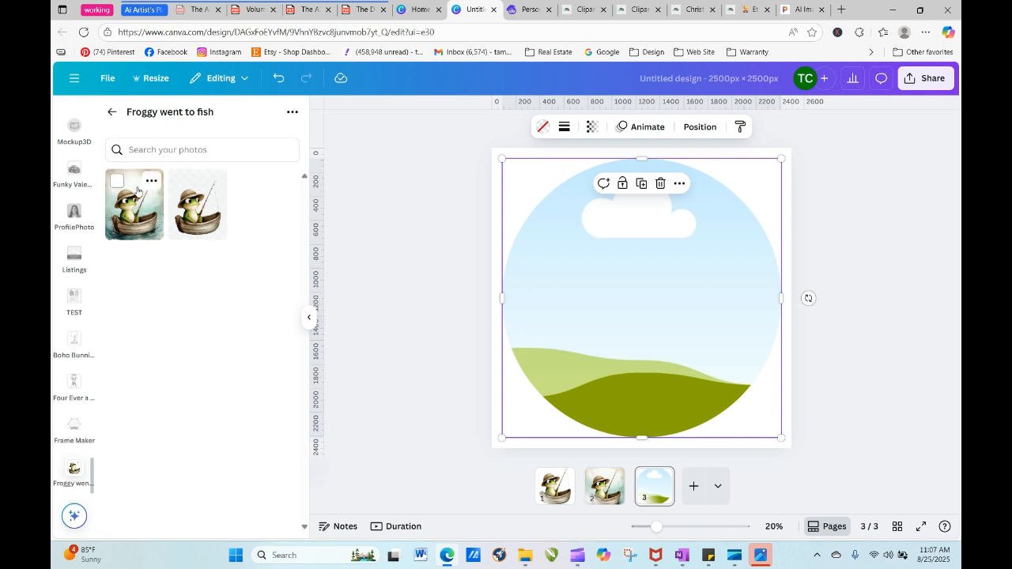
pyautogui.moveTo(136, 205); pyautogui.dragTo(520, 257)
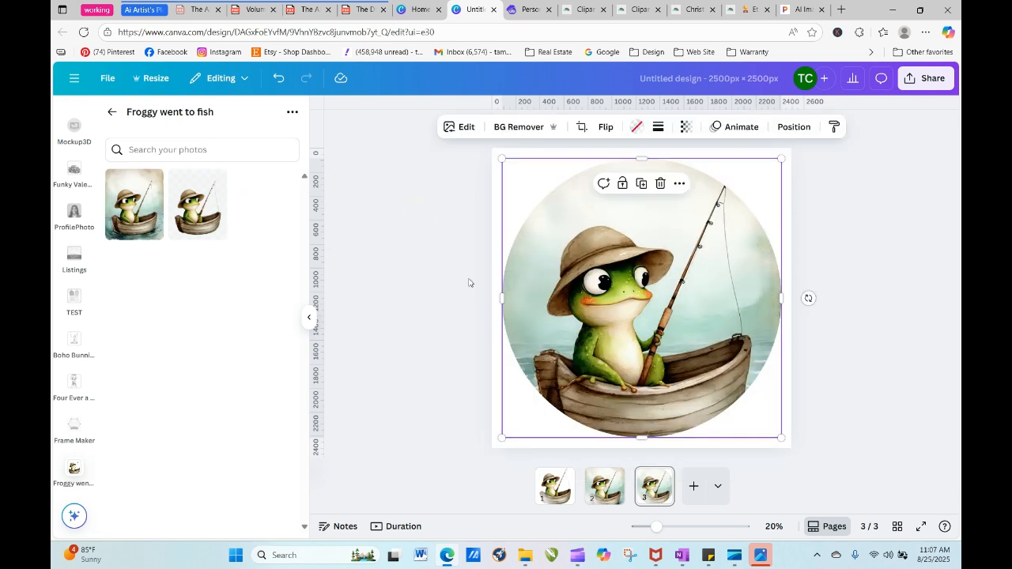
# - Shift the frog image slightly downward inside the circular frame and apply the crop
pyautogui.doubleClick(563, 320)
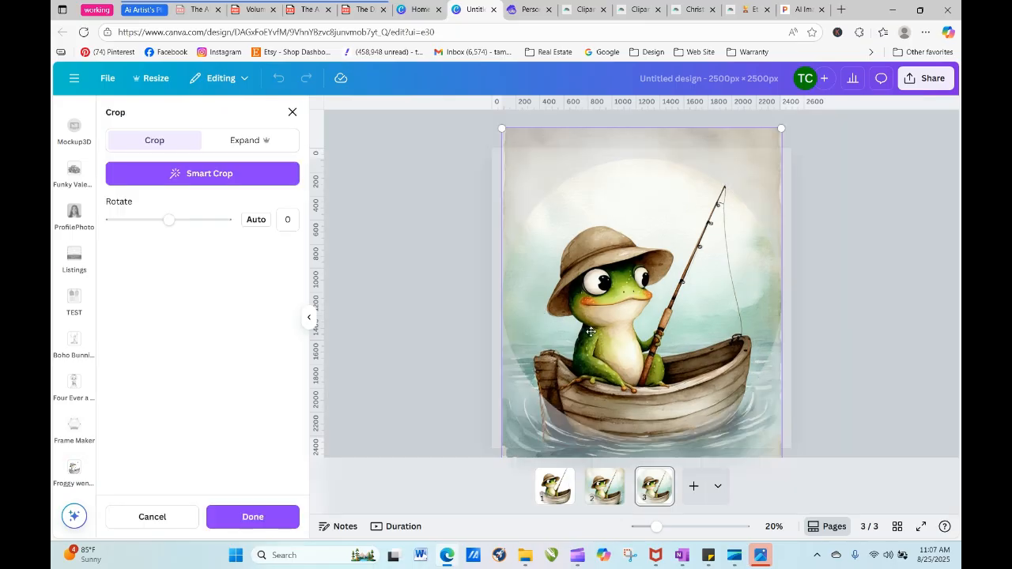
pyautogui.moveTo(591, 332)
pyautogui.mouseDown()
pyautogui.moveTo(591, 313)
pyautogui.moveTo(588, 333)
pyautogui.mouseUp()
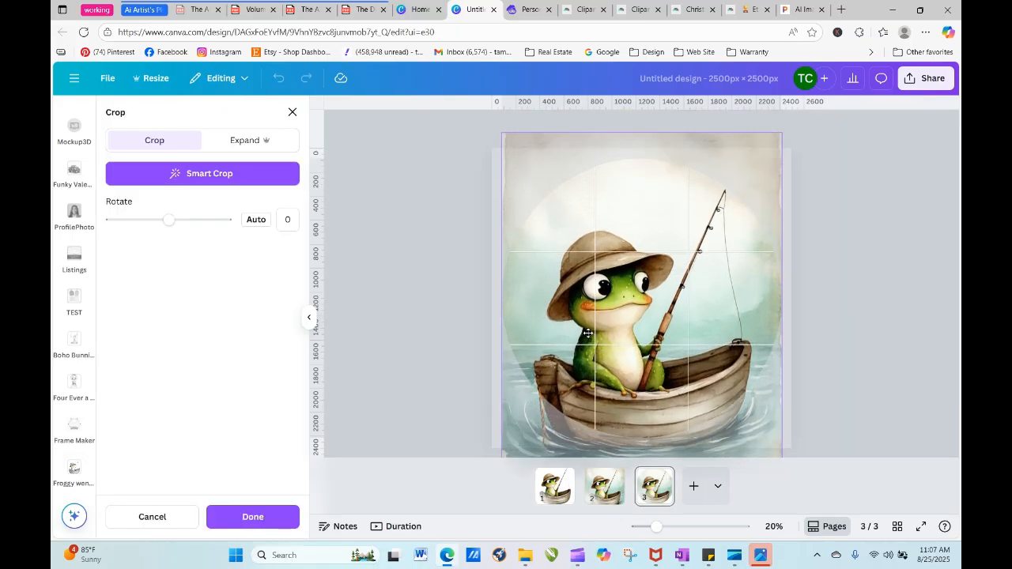
pyautogui.click(336, 276)
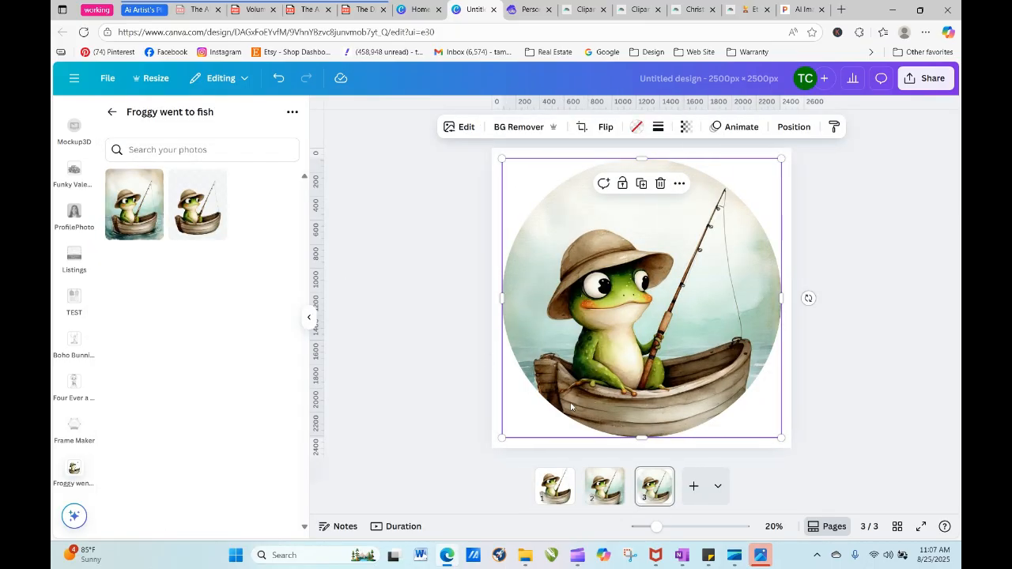
pyautogui.click(820, 369)
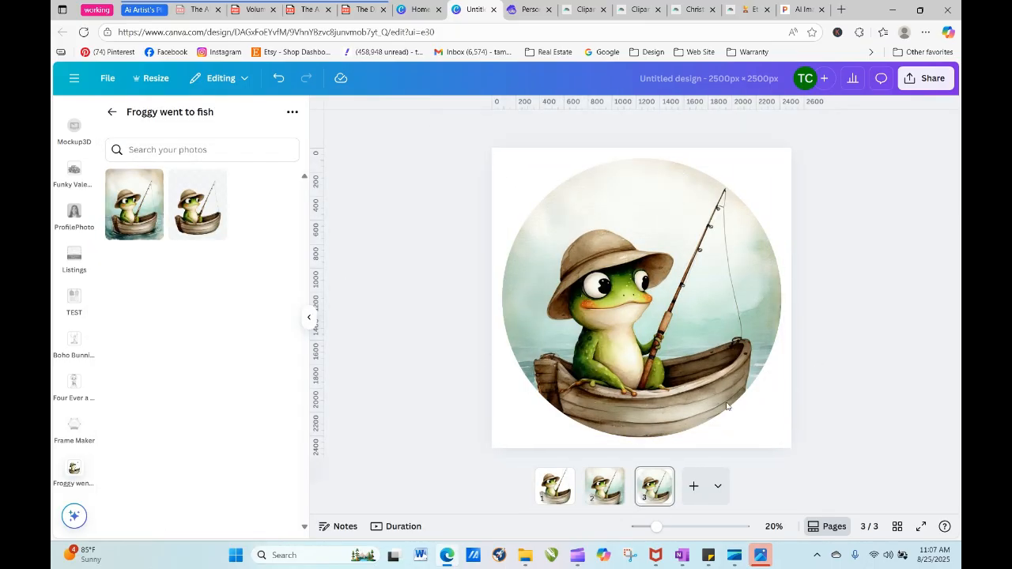
# - Add a blank fourth page and return to the "Frame" search results in the elements library
pyautogui.click(693, 486)
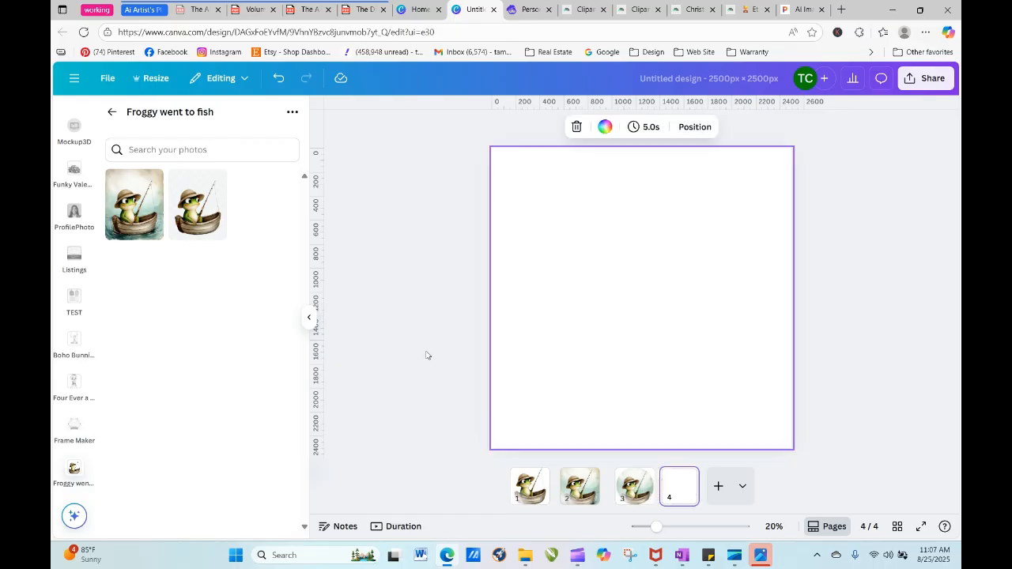
pyautogui.click(111, 111)
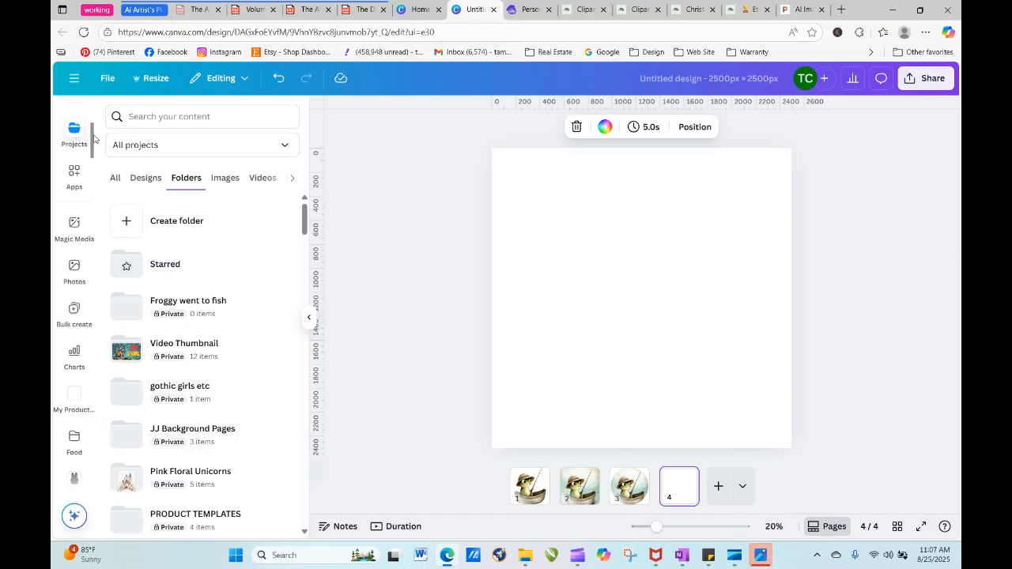
pyautogui.scroll(3, 94, 139)
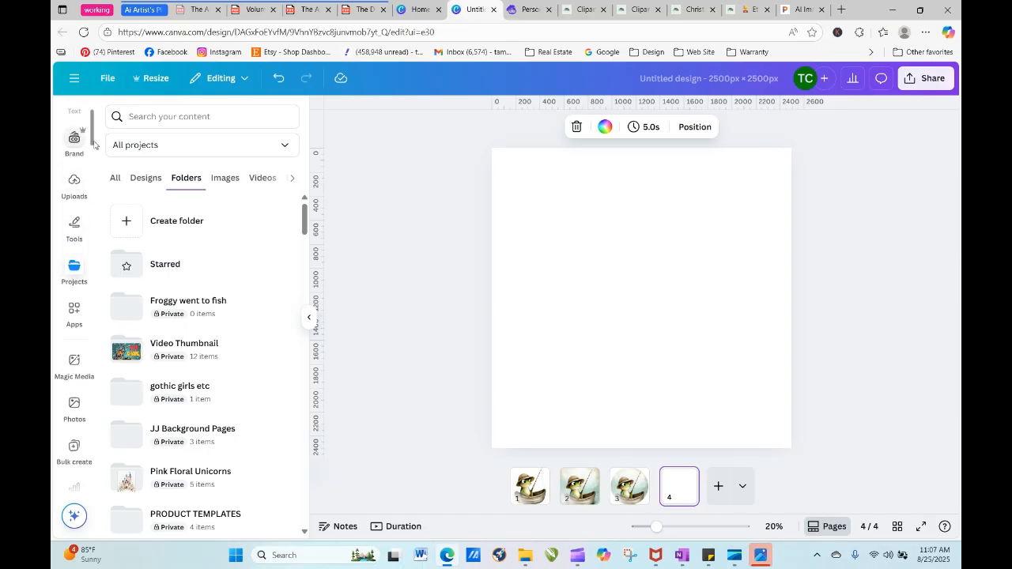
pyautogui.scroll(2, 94, 141)
pyautogui.click(74, 128)
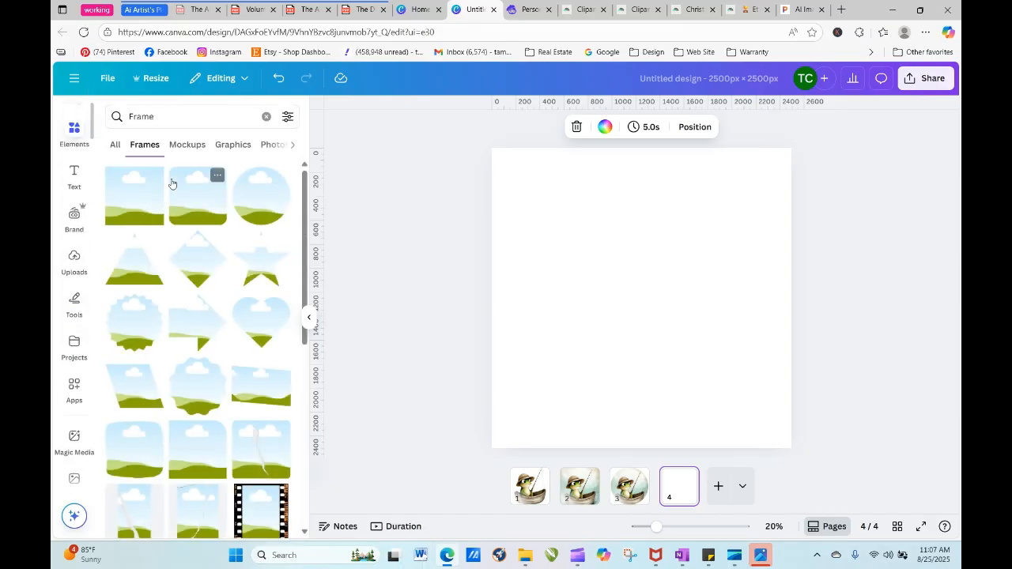
# - Find a wide brush-stroke frame with ragged edges among the frame results and insert it on page 4
pyautogui.scroll(-3, 307, 303)
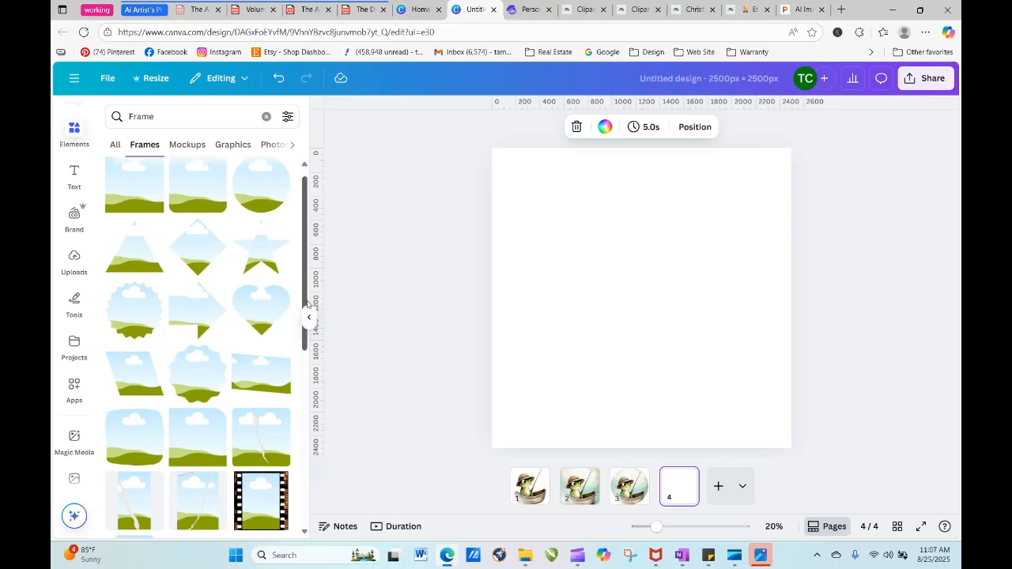
pyautogui.scroll(-5, 306, 303)
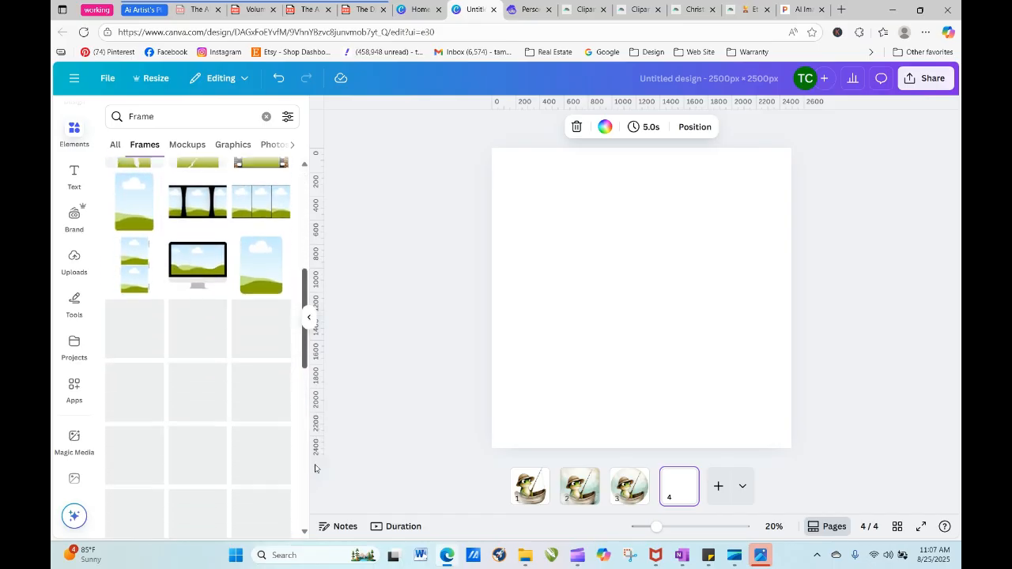
pyautogui.moveTo(315, 465); pyautogui.dragTo(316, 474)
pyautogui.scroll(-5, 305, 393)
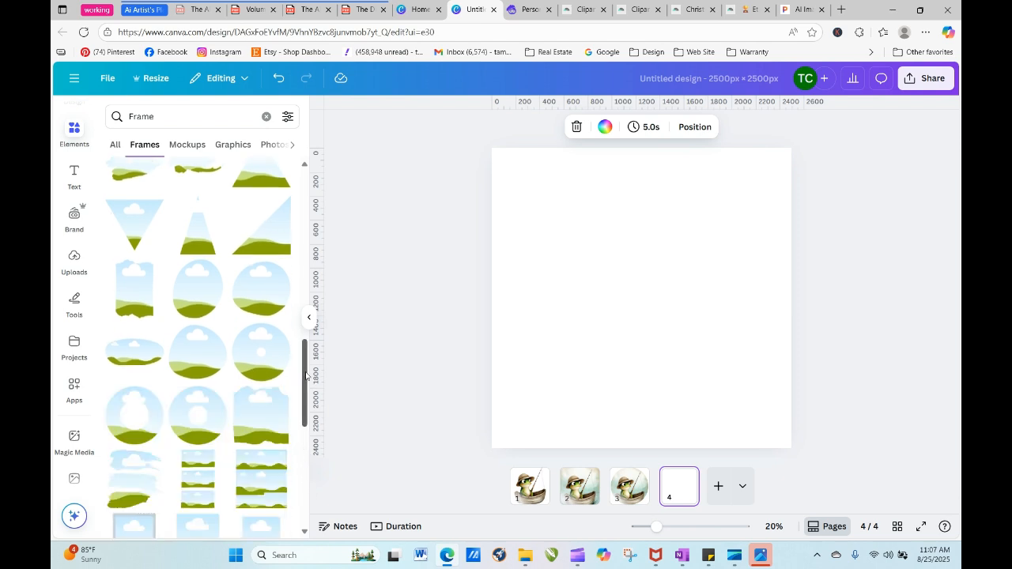
pyautogui.moveTo(307, 375); pyautogui.dragTo(311, 516)
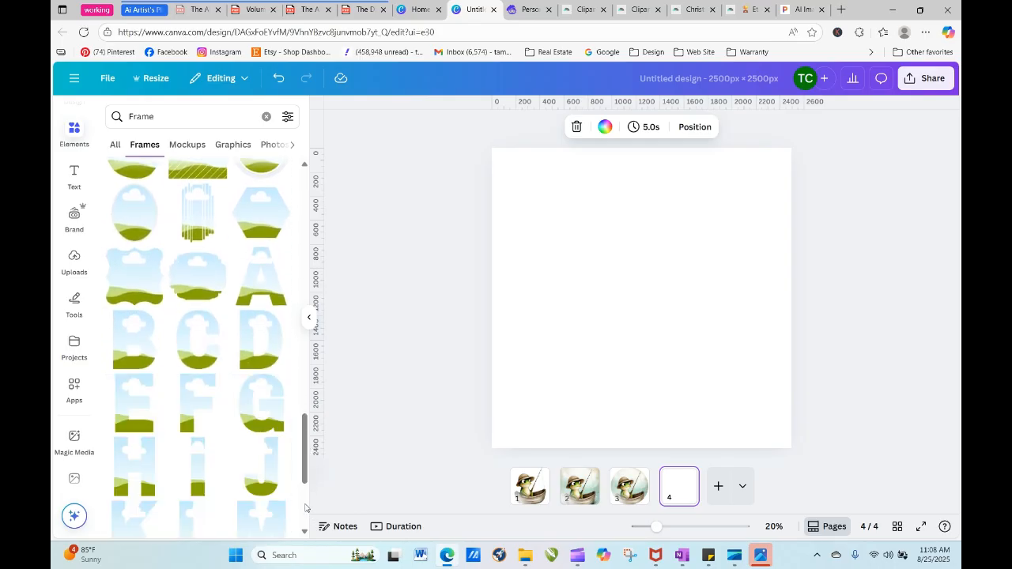
pyautogui.moveTo(305, 427); pyautogui.dragTo(310, 520)
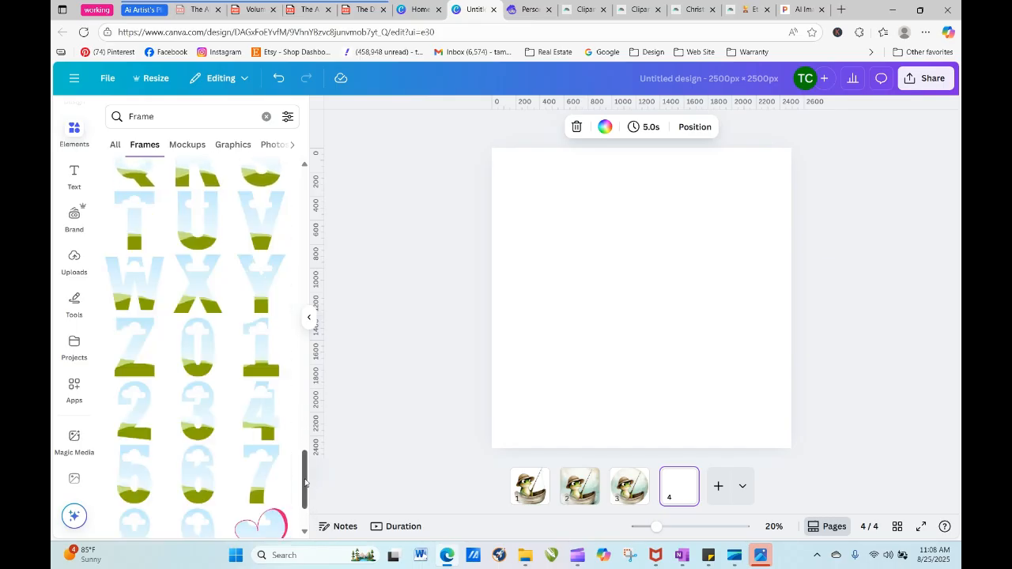
pyautogui.moveTo(308, 473); pyautogui.dragTo(305, 536)
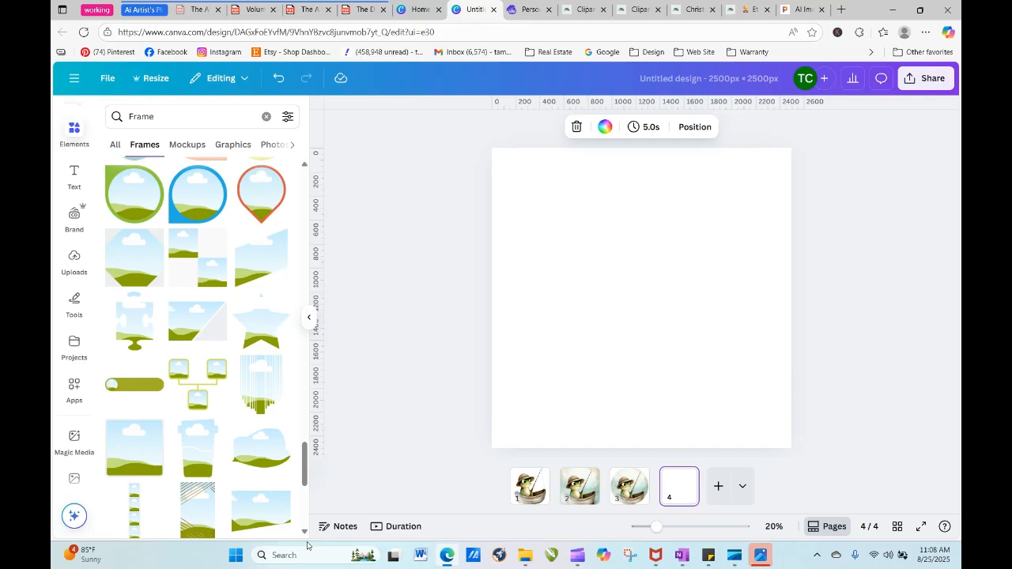
pyautogui.moveTo(309, 467); pyautogui.dragTo(312, 516)
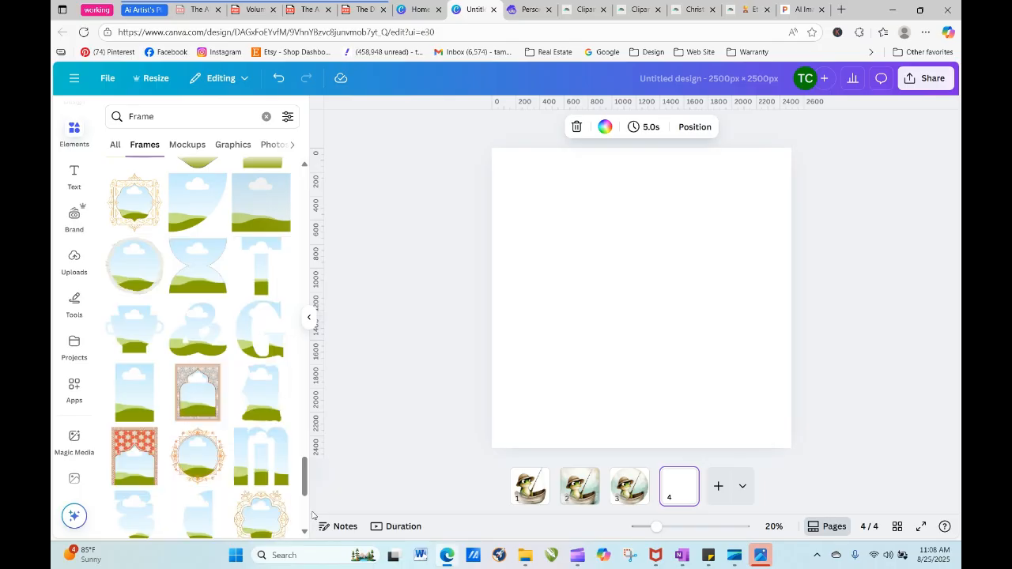
pyautogui.moveTo(306, 477); pyautogui.dragTo(307, 511)
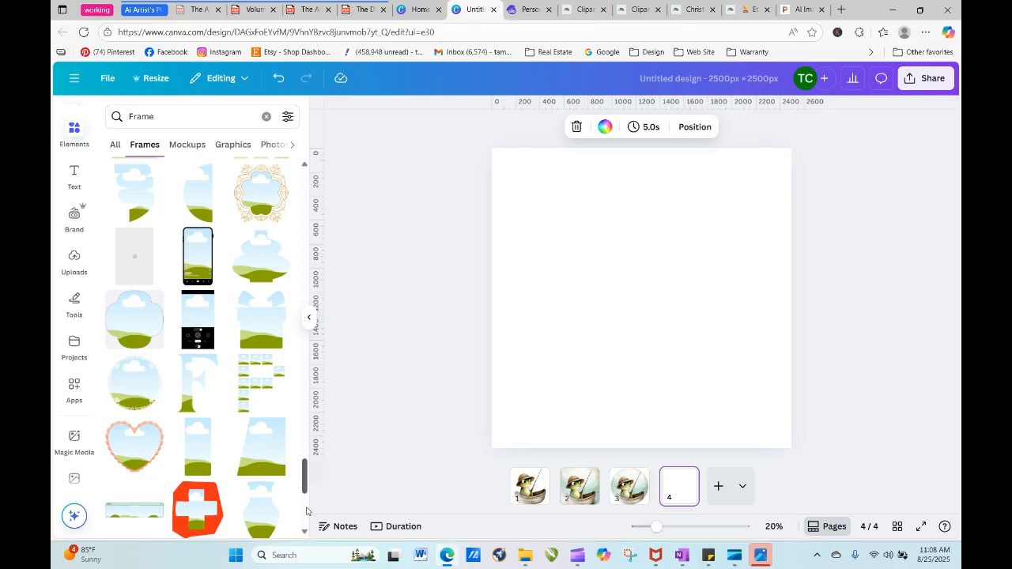
pyautogui.scroll(-4, 306, 511)
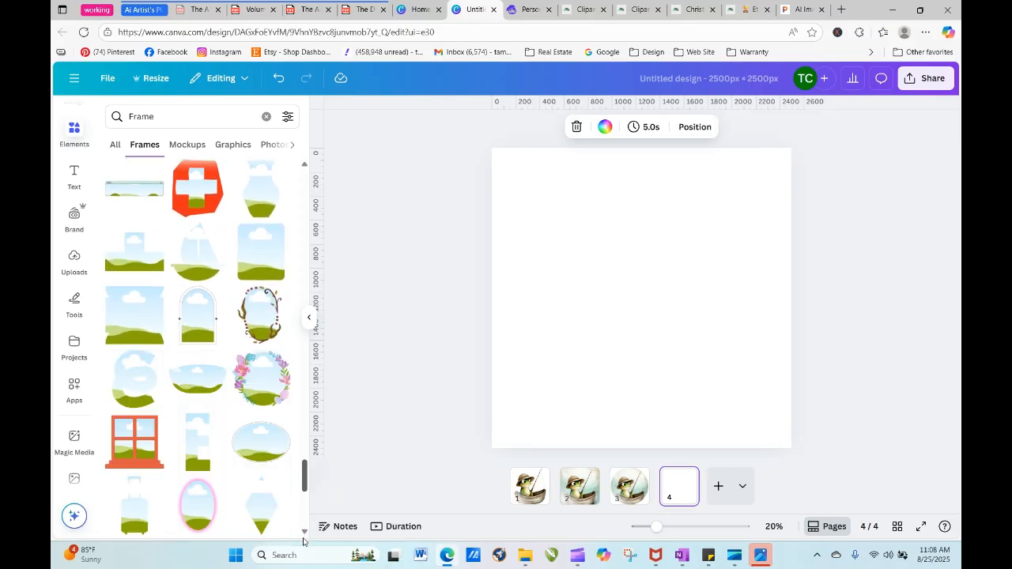
pyautogui.scroll(-3, 303, 542)
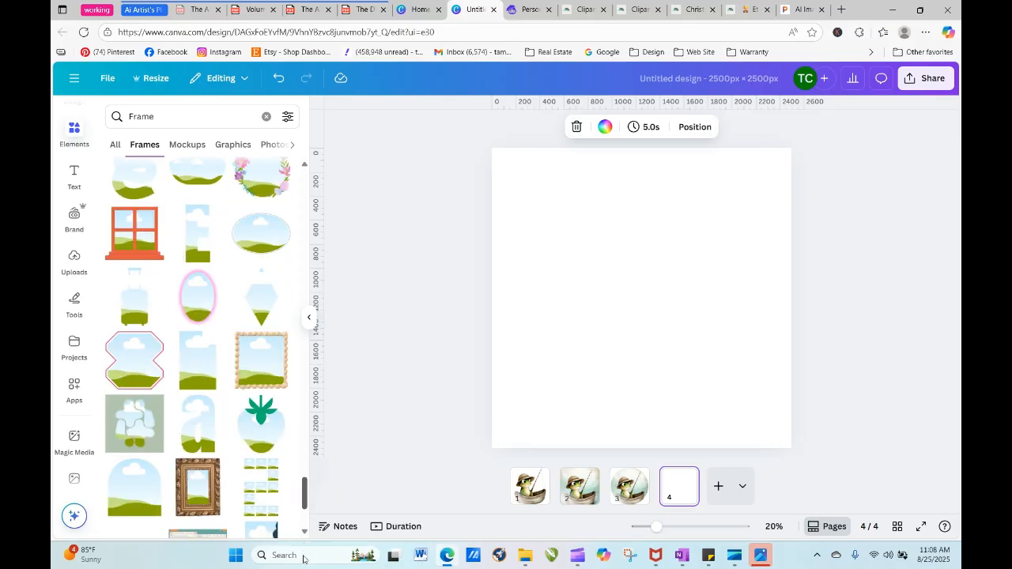
pyautogui.scroll(-2, 303, 559)
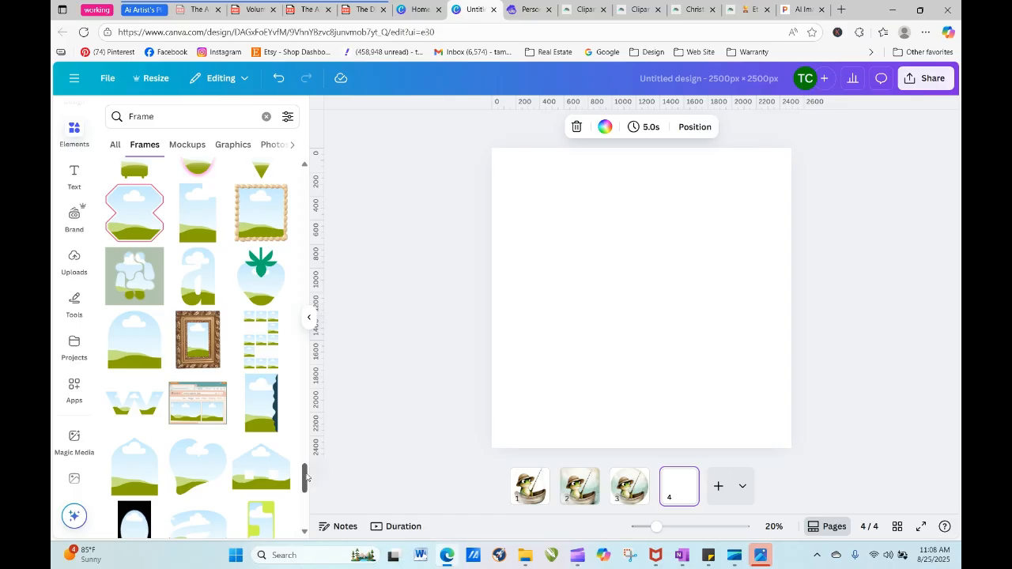
pyautogui.moveTo(305, 477); pyautogui.dragTo(299, 557)
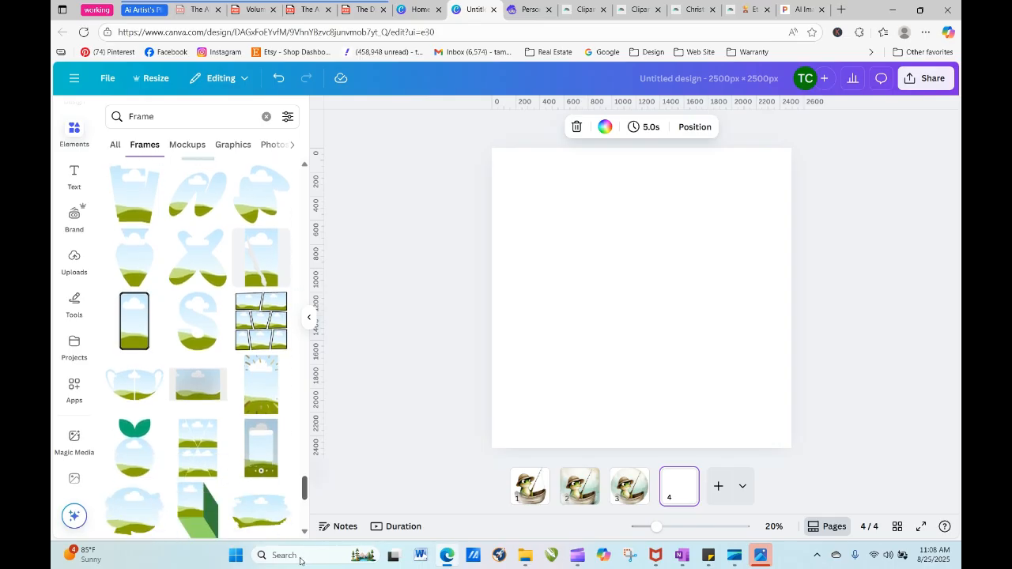
pyautogui.click(268, 516)
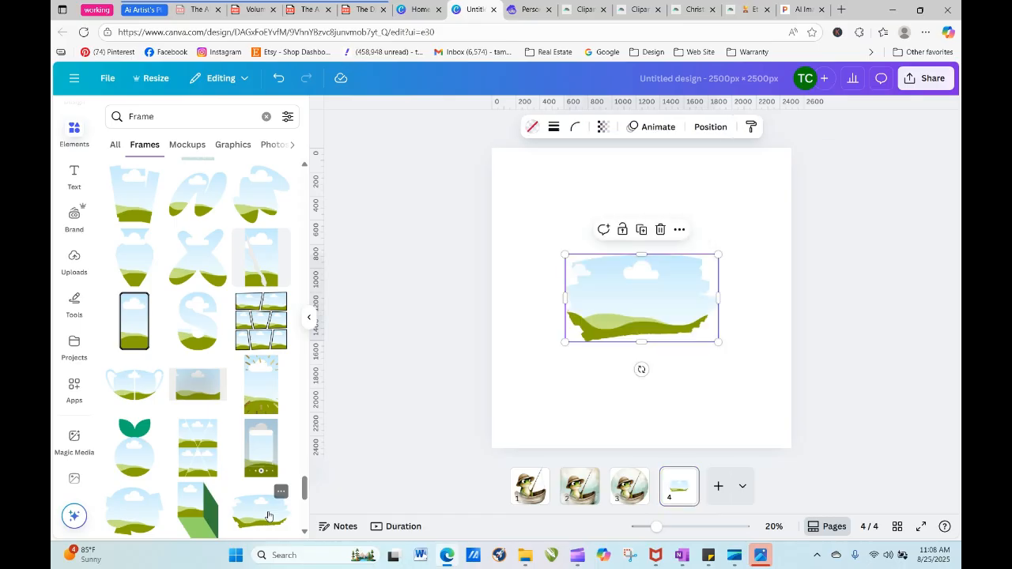
# - Enlarge the brush-stroke frame to nearly the page width and place it in the upper half of page 4
pyautogui.moveTo(565, 342); pyautogui.dragTo(472, 395)
pyautogui.moveTo(575, 367); pyautogui.dragTo(624, 290)
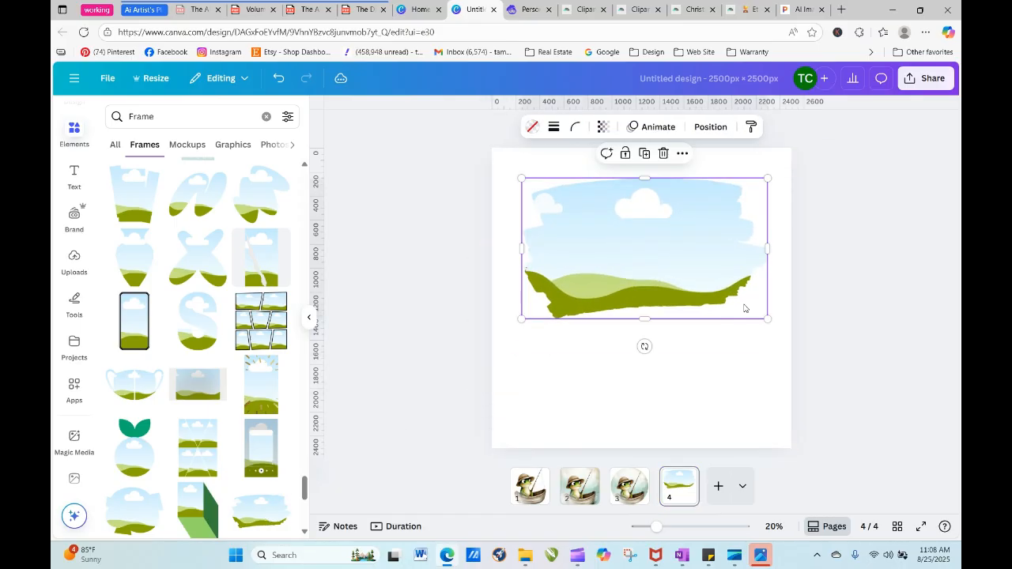
pyautogui.moveTo(767, 318); pyautogui.dragTo(780, 325)
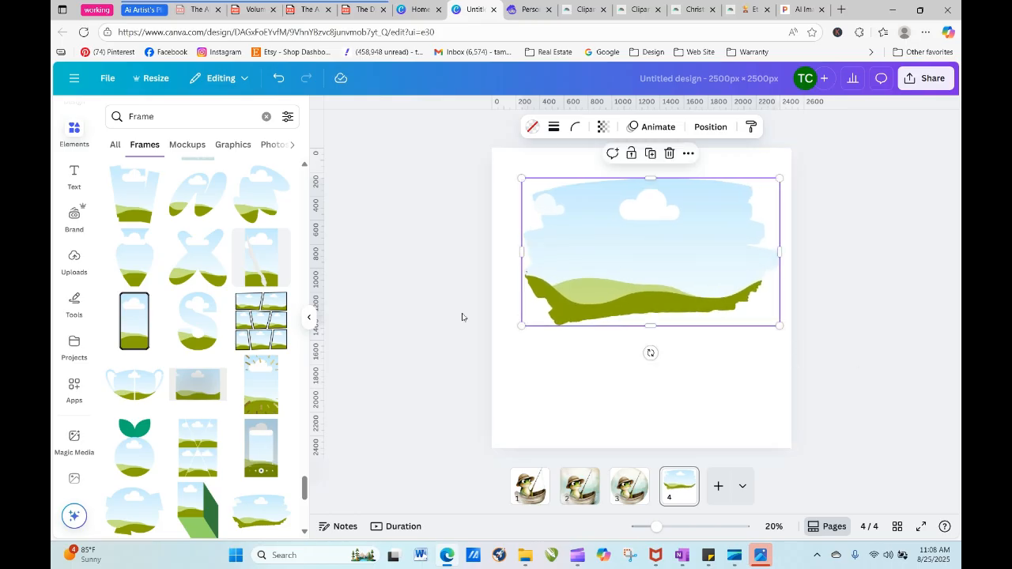
# - Fill the brush-stroke frame with the full watercolor frog image from the "Froggy went to fish" project folder
pyautogui.click(75, 346)
pyautogui.click(189, 309)
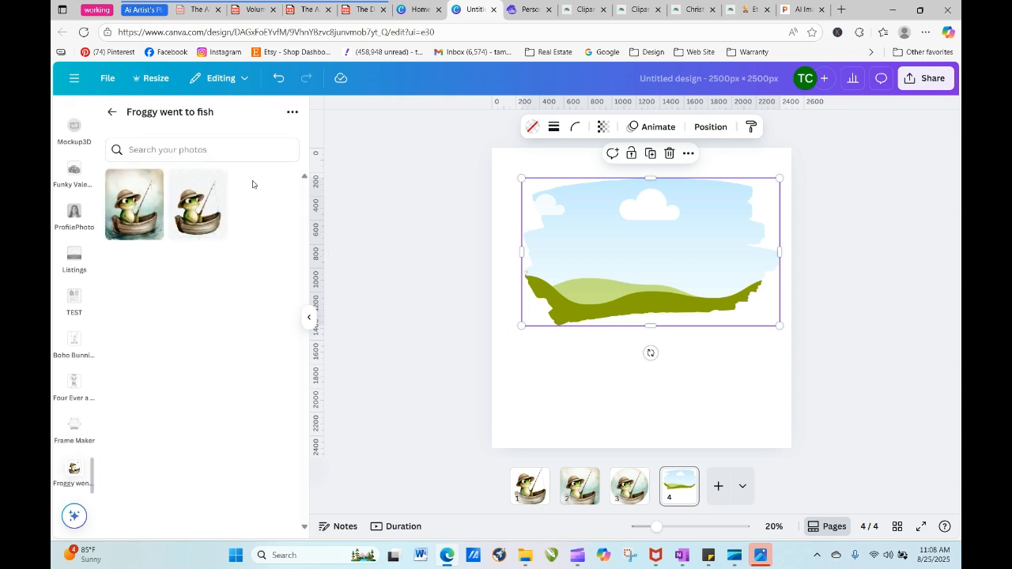
pyautogui.moveTo(138, 215); pyautogui.dragTo(537, 248)
# - Shift the frog image slightly upward inside the brush-stroke frame and apply the crop
pyautogui.doubleClick(573, 254)
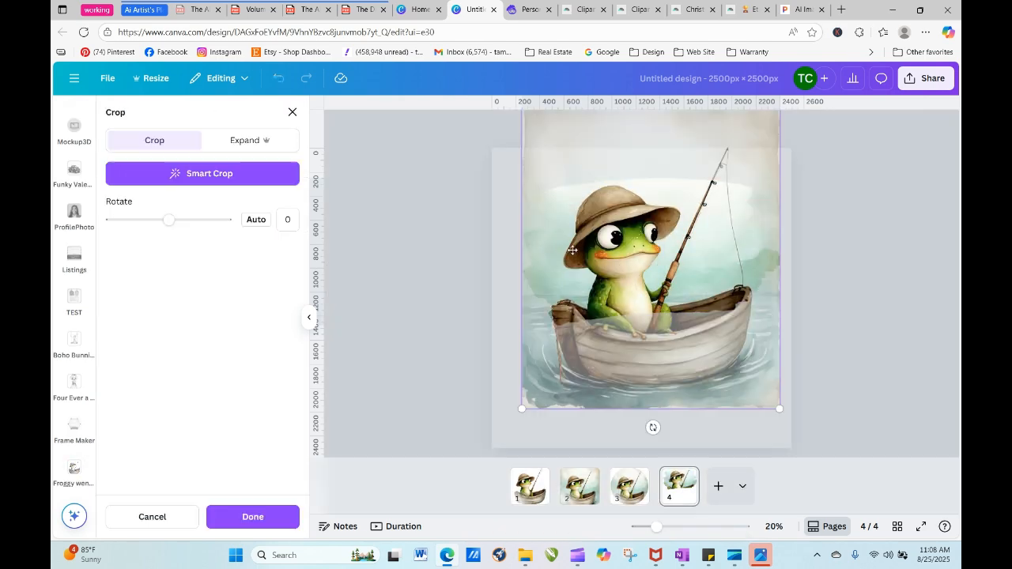
pyautogui.moveTo(647, 322); pyautogui.dragTo(646, 310)
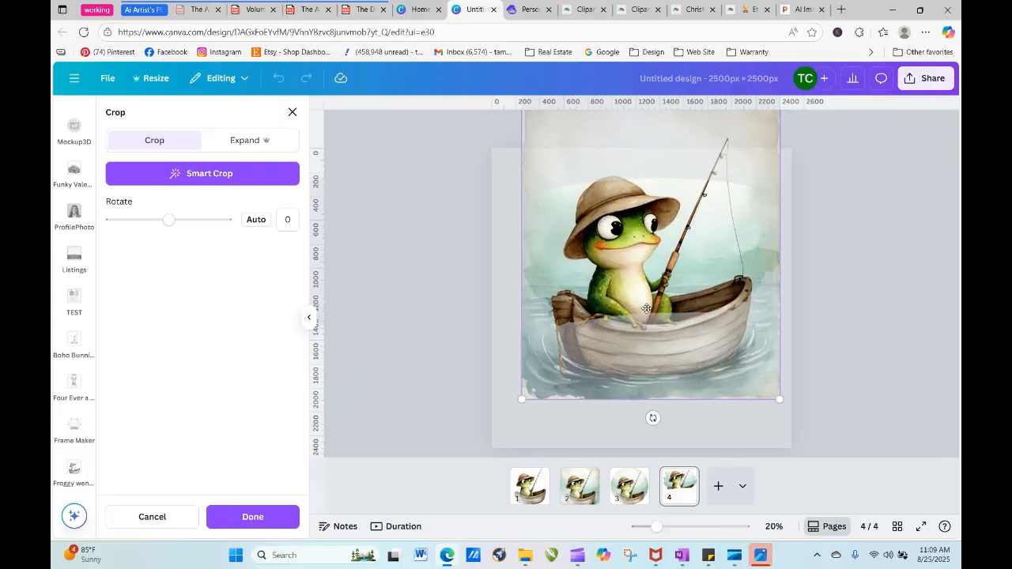
pyautogui.click(485, 312)
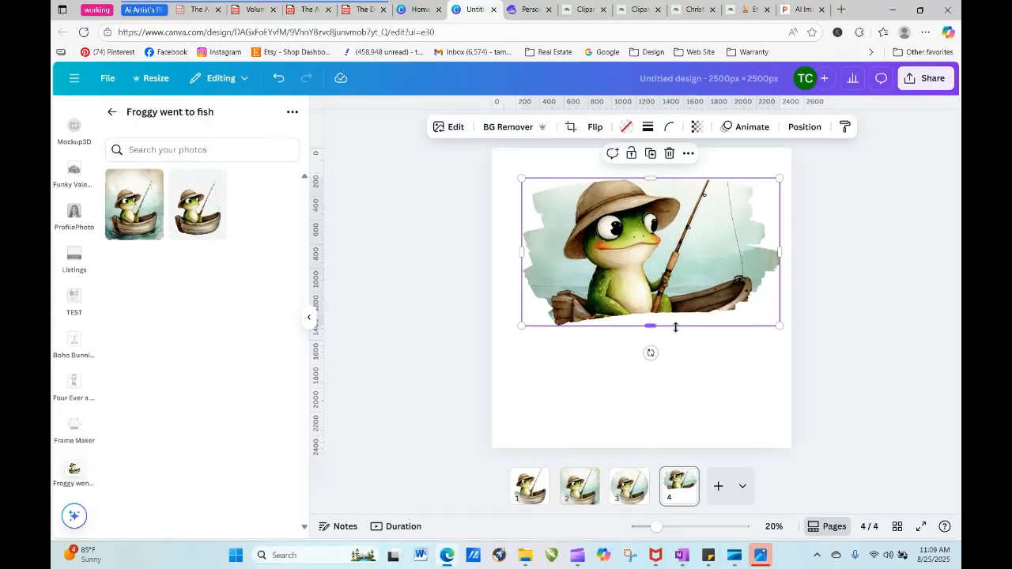
pyautogui.click(850, 279)
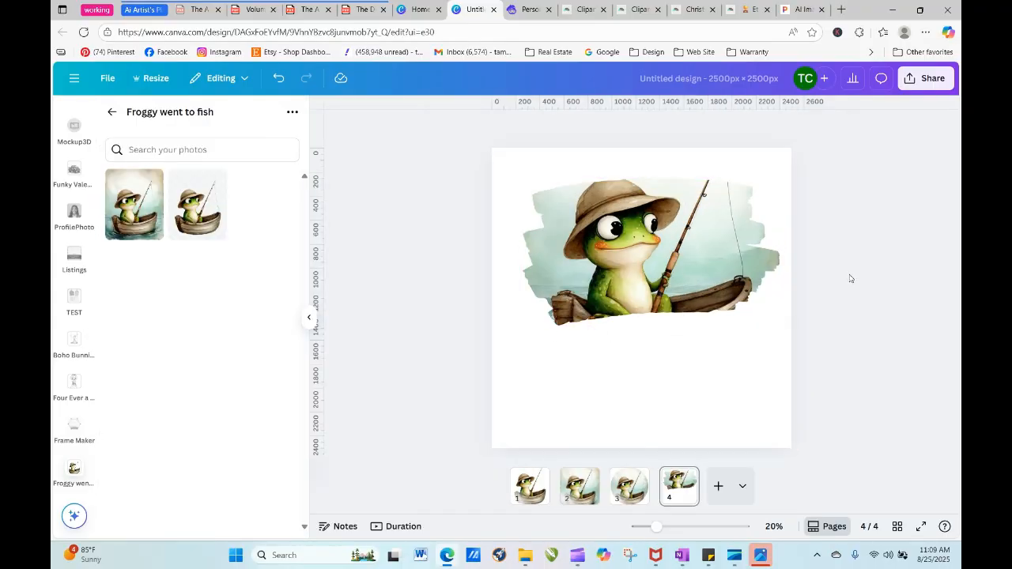
# - Review the circular frog design on page 3 and the background-free frog on page 1
pyautogui.click(630, 490)
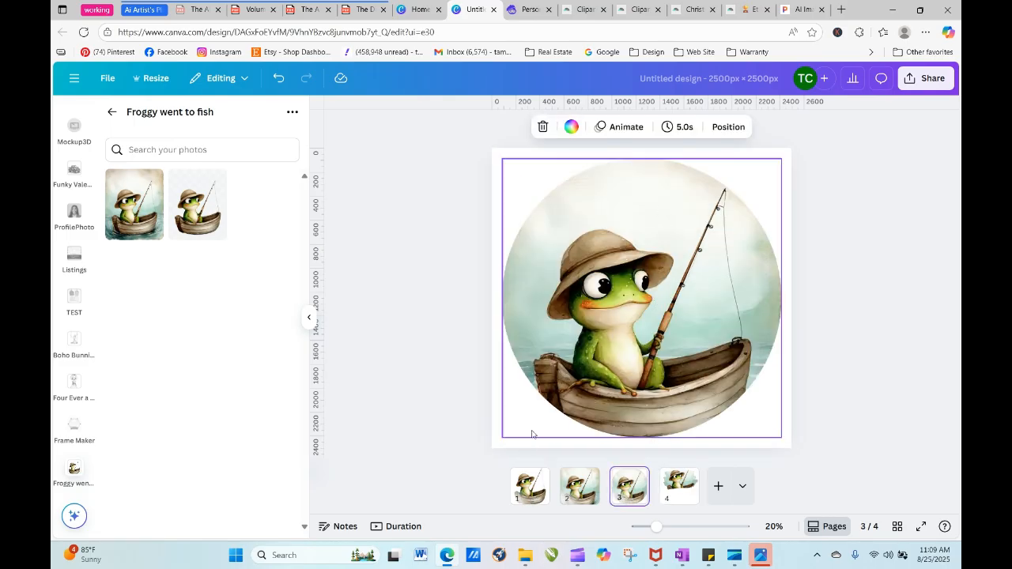
pyautogui.click(532, 490)
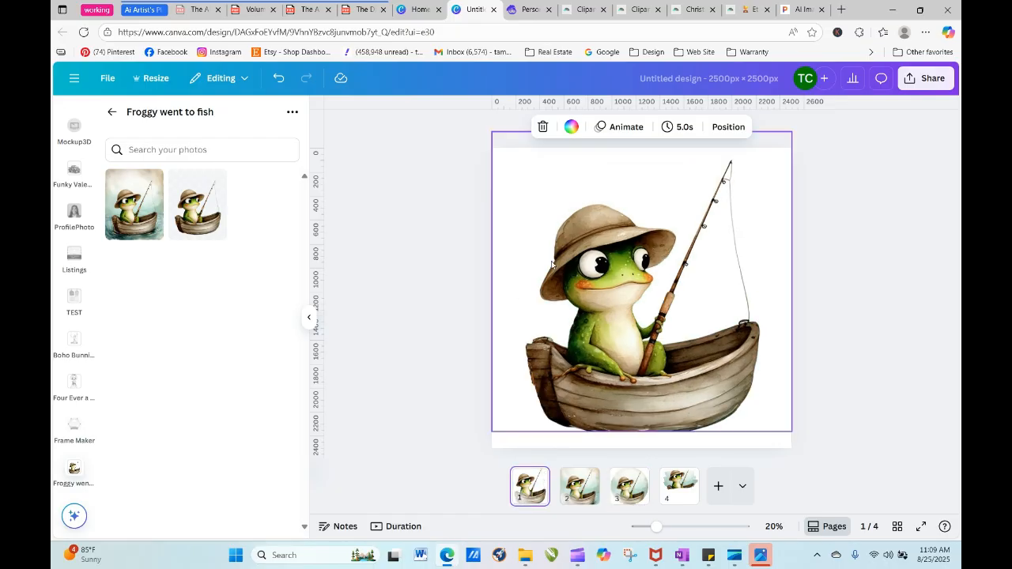
pyautogui.click(631, 488)
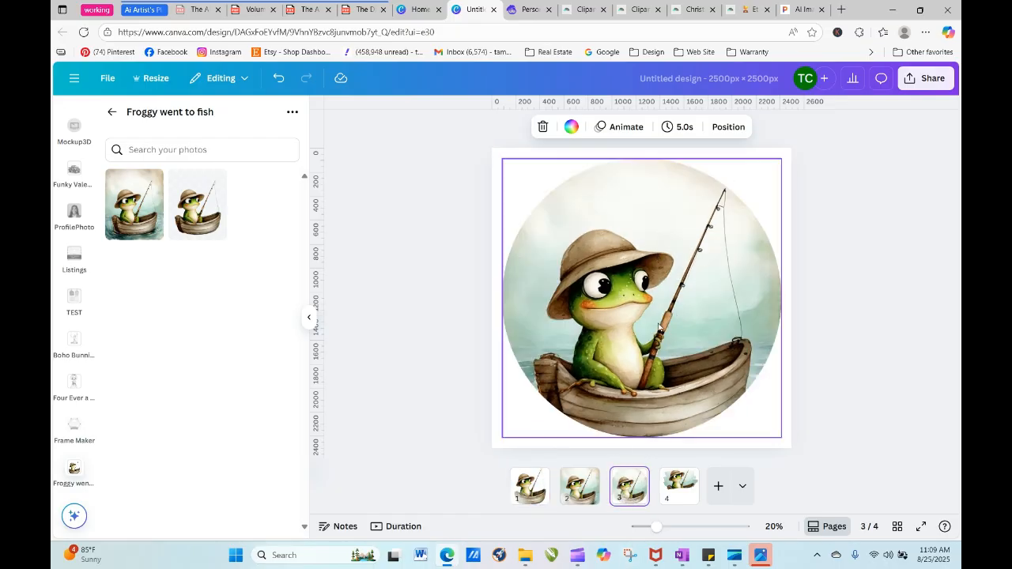
# - Add a new page after page 4 and create an 8.5 × 11 in resized copy of it
pyautogui.click(719, 486)
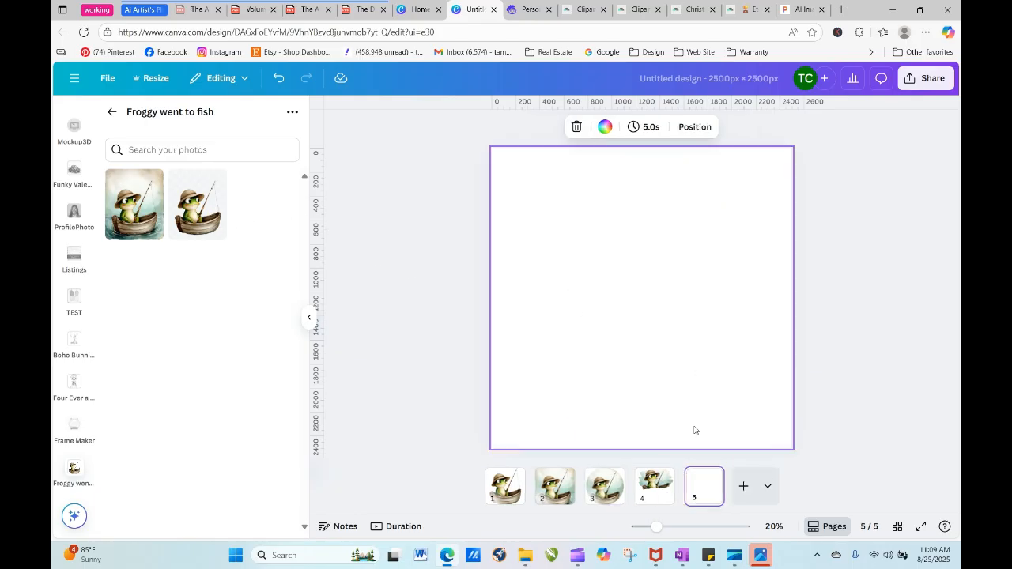
pyautogui.click(708, 477)
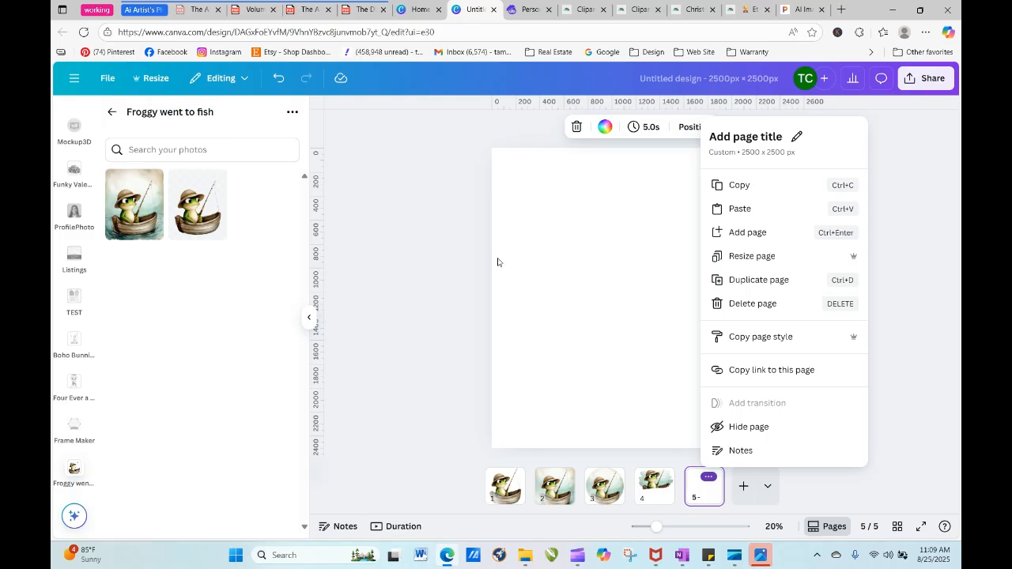
pyautogui.click(761, 261)
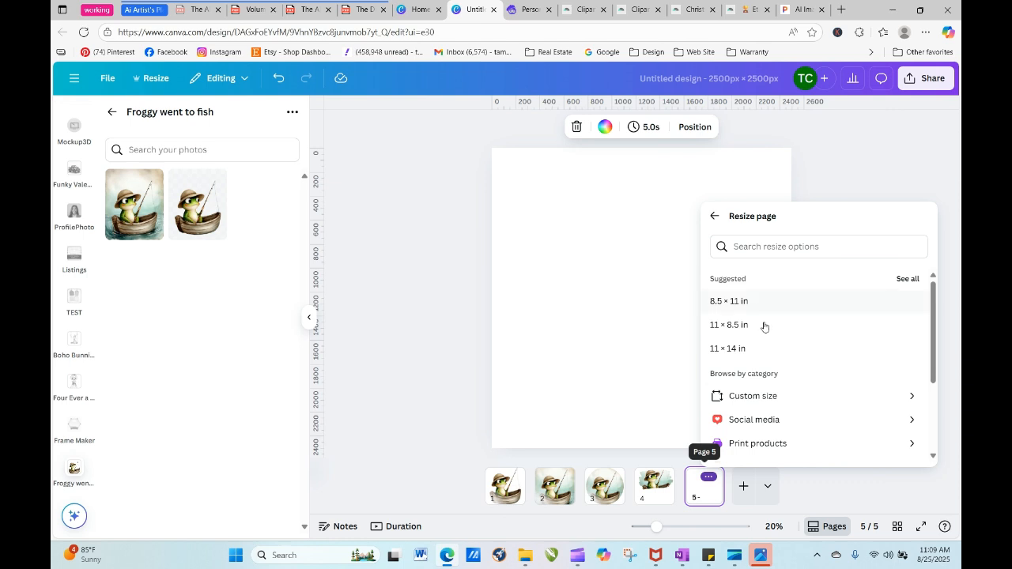
pyautogui.click(739, 301)
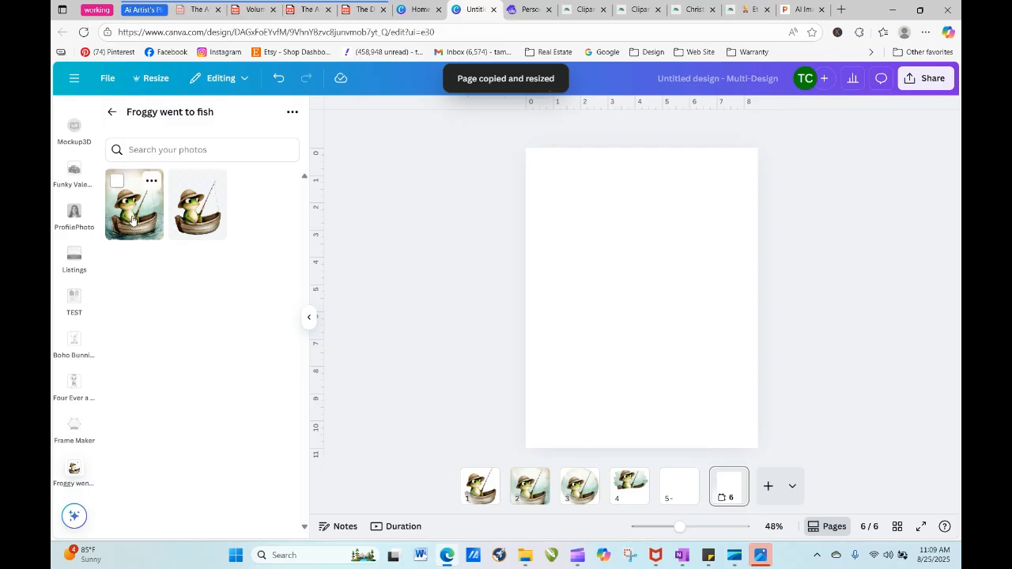
# - Fill the 8.5 × 11 in page with the full watercolor frog image from the project folder and accept its crop
pyautogui.moveTo(133, 222); pyautogui.dragTo(540, 264)
pyautogui.click(434, 269)
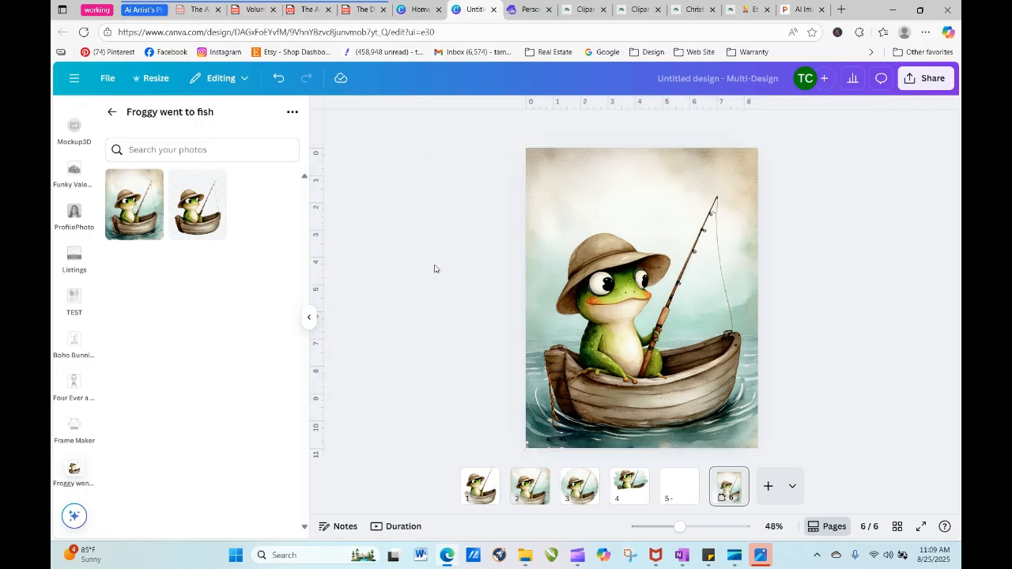
pyautogui.doubleClick(642, 315)
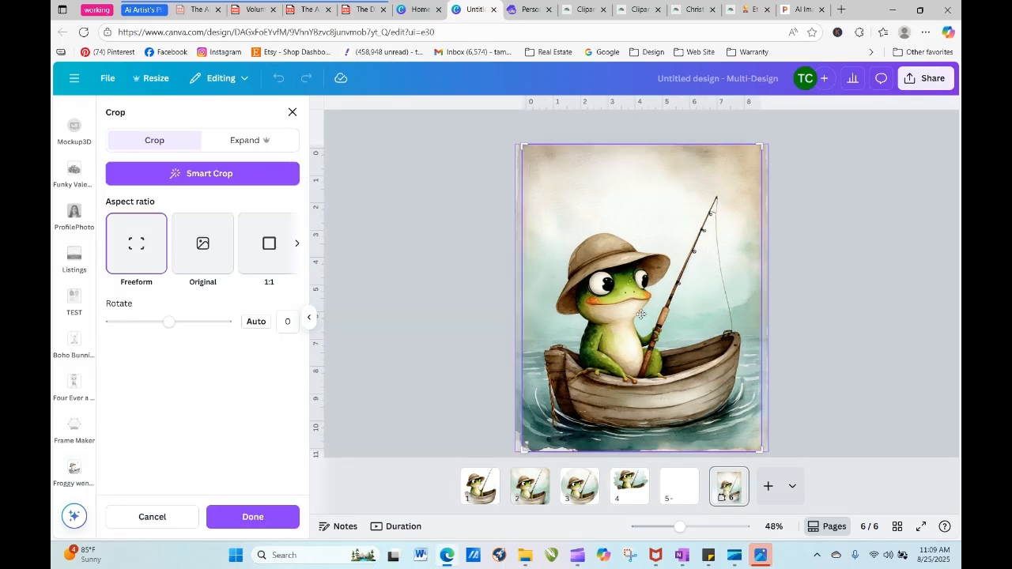
pyautogui.click(411, 265)
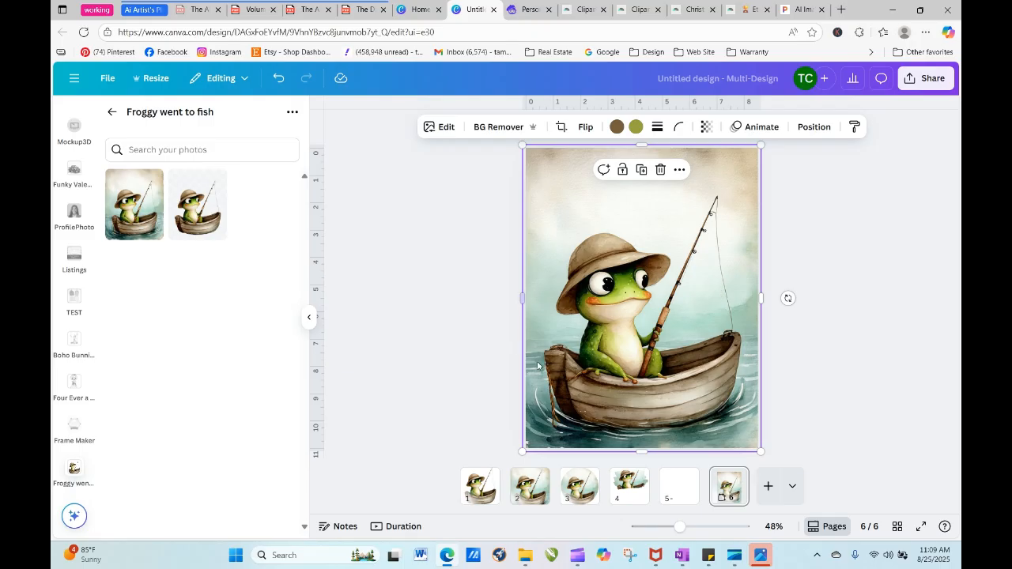
pyautogui.click(479, 231)
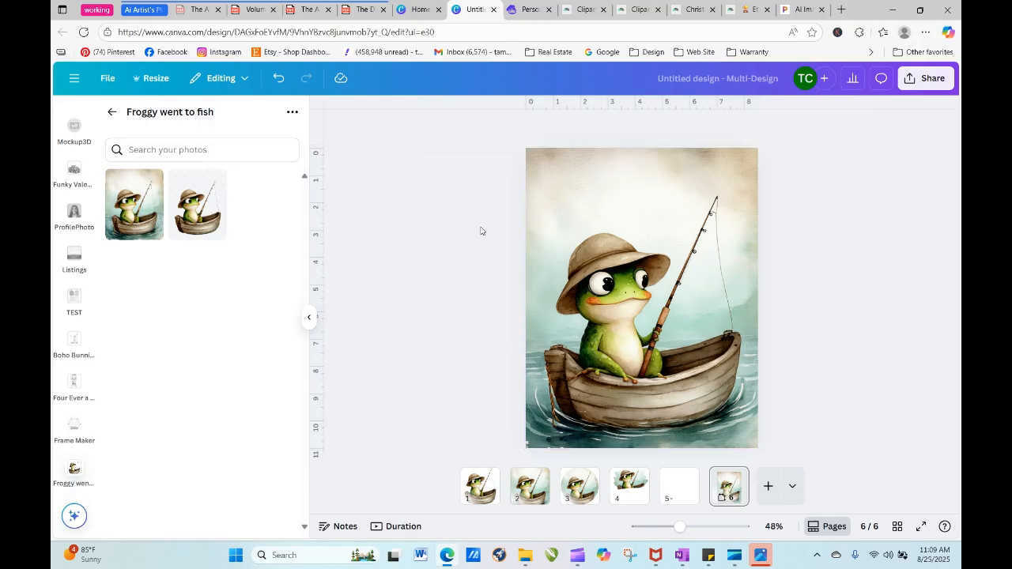
pyautogui.doubleClick(589, 177)
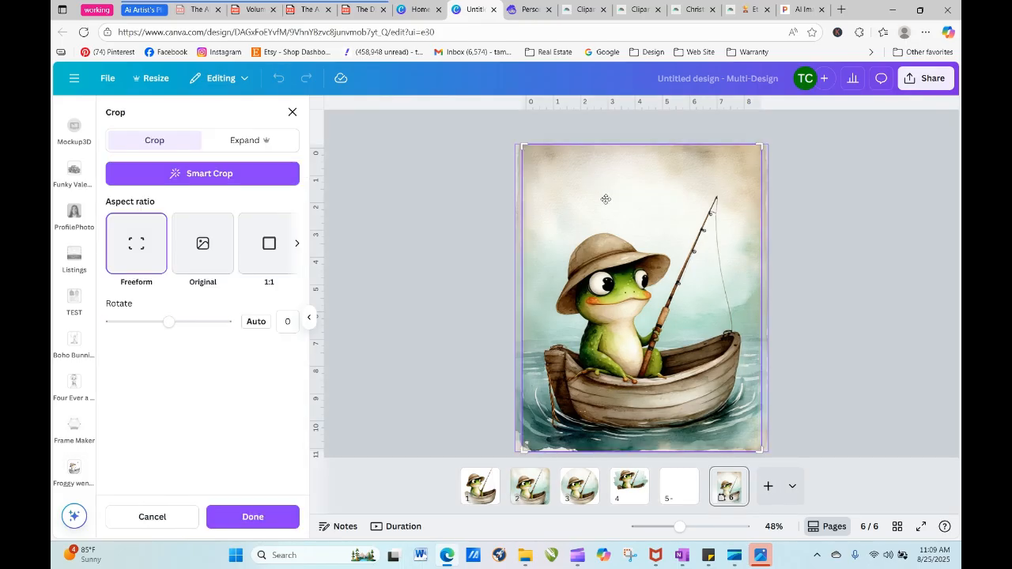
pyautogui.click(288, 514)
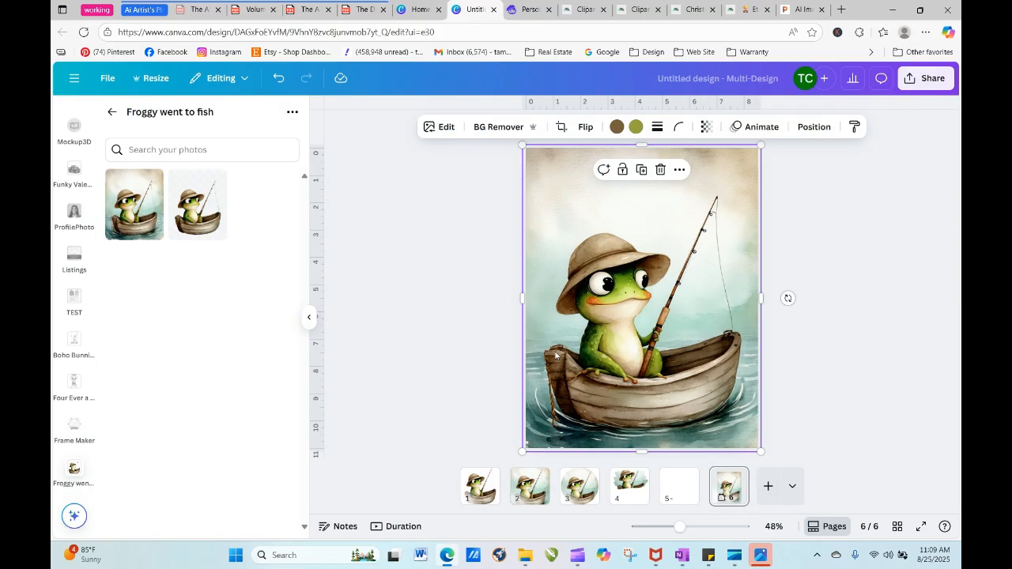
# - Shift the frog image down on page 6 and extend its upper edge back to the top of the page
pyautogui.moveTo(630, 291); pyautogui.dragTo(629, 335)
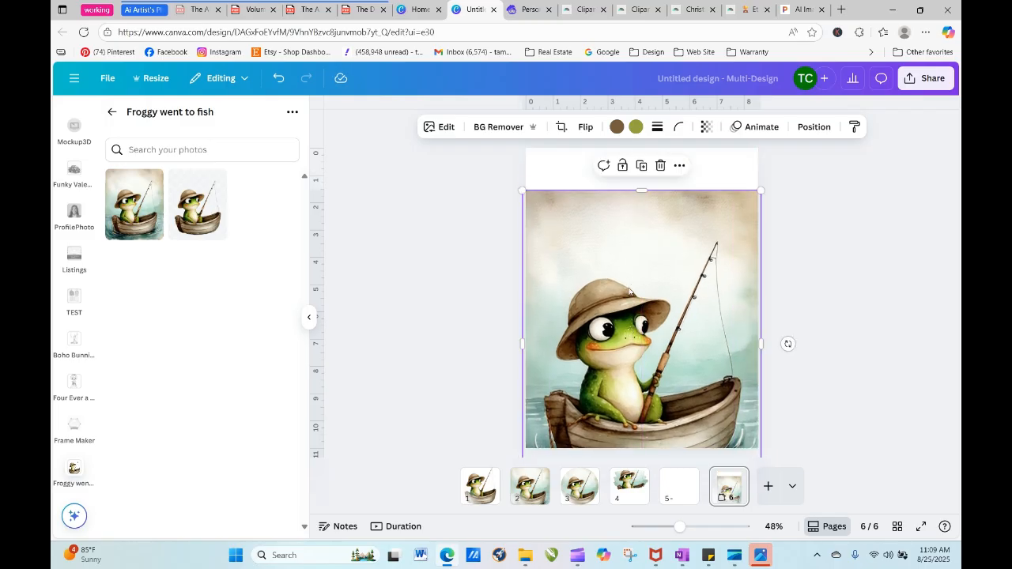
pyautogui.moveTo(629, 291); pyautogui.dragTo(625, 250)
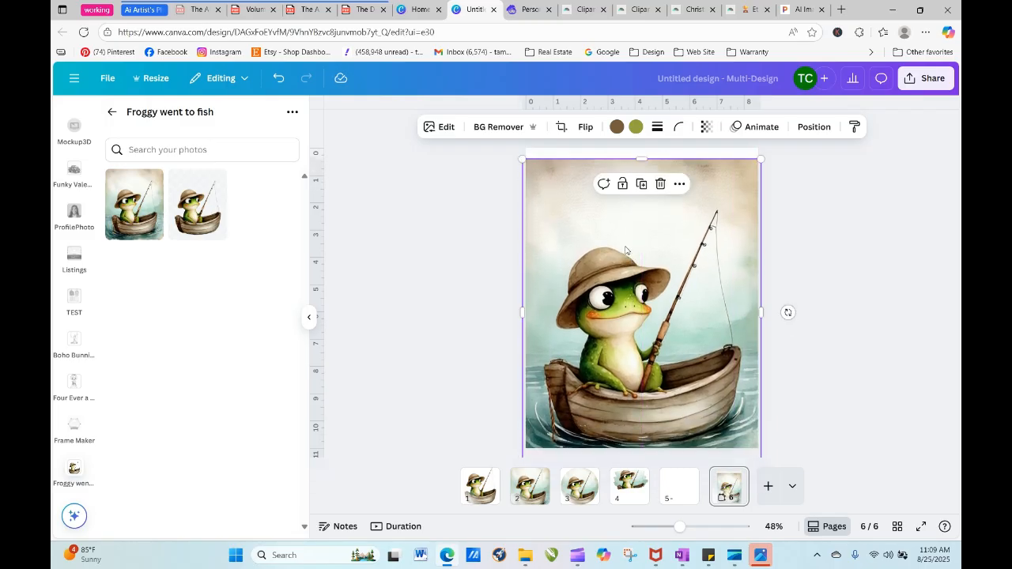
pyautogui.moveTo(642, 161); pyautogui.dragTo(642, 153)
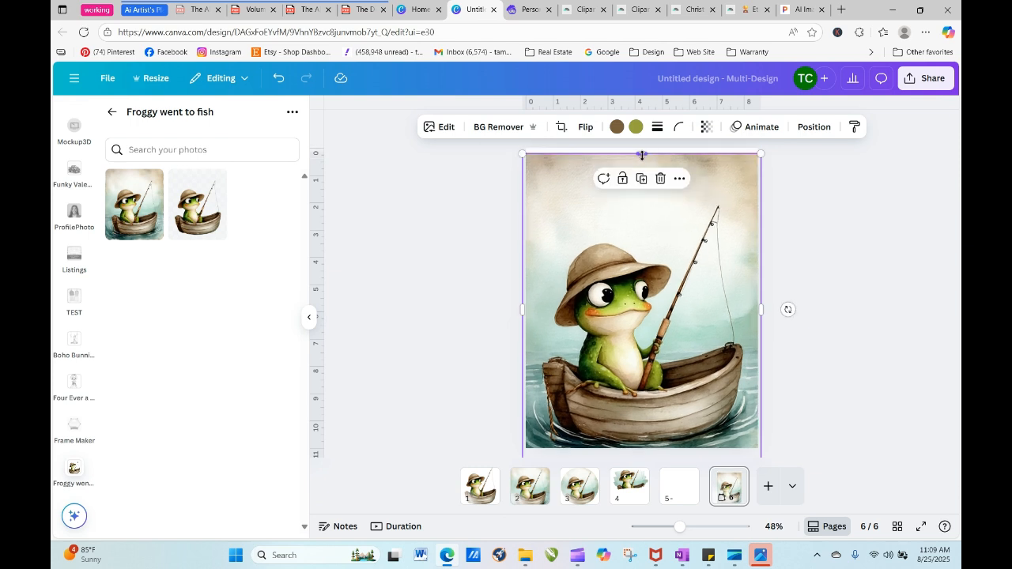
pyautogui.moveTo(631, 257); pyautogui.dragTo(631, 279)
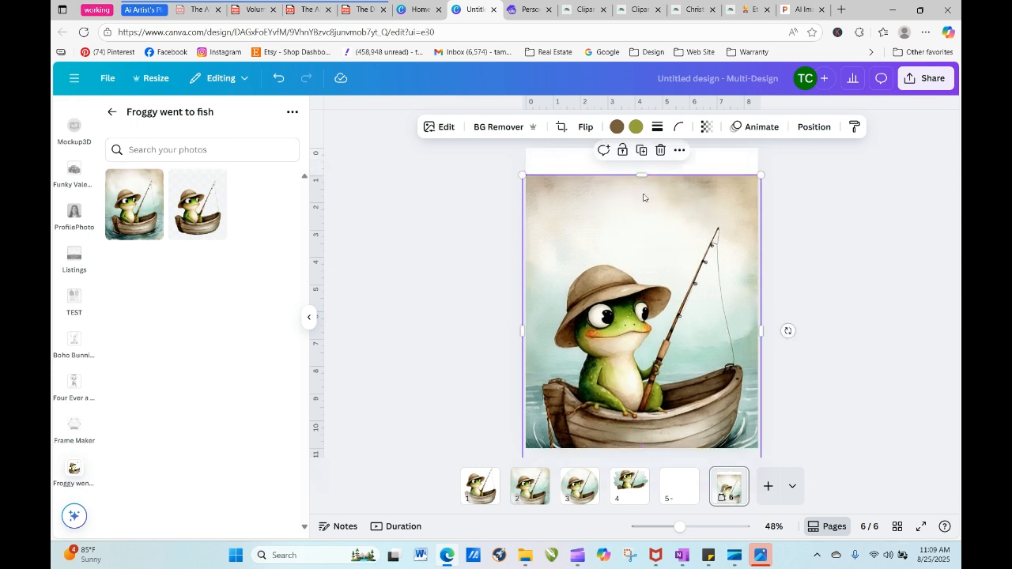
pyautogui.moveTo(642, 174); pyautogui.dragTo(642, 148)
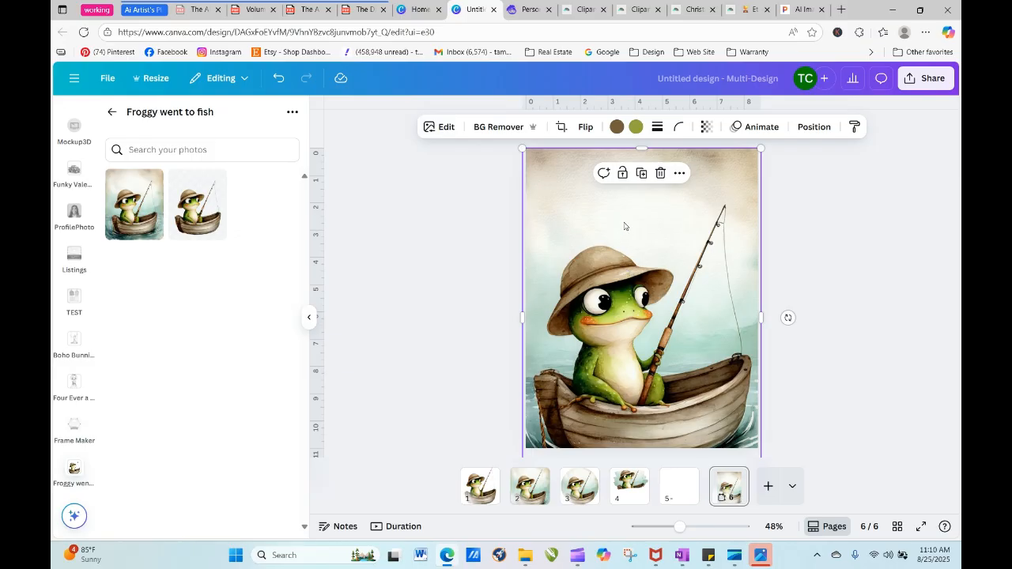
# - Move the frog image down to leave a blank strip about 1.6 in high above it, and trim its right edge to the page edge
pyautogui.moveTo(603, 211); pyautogui.dragTo(614, 253)
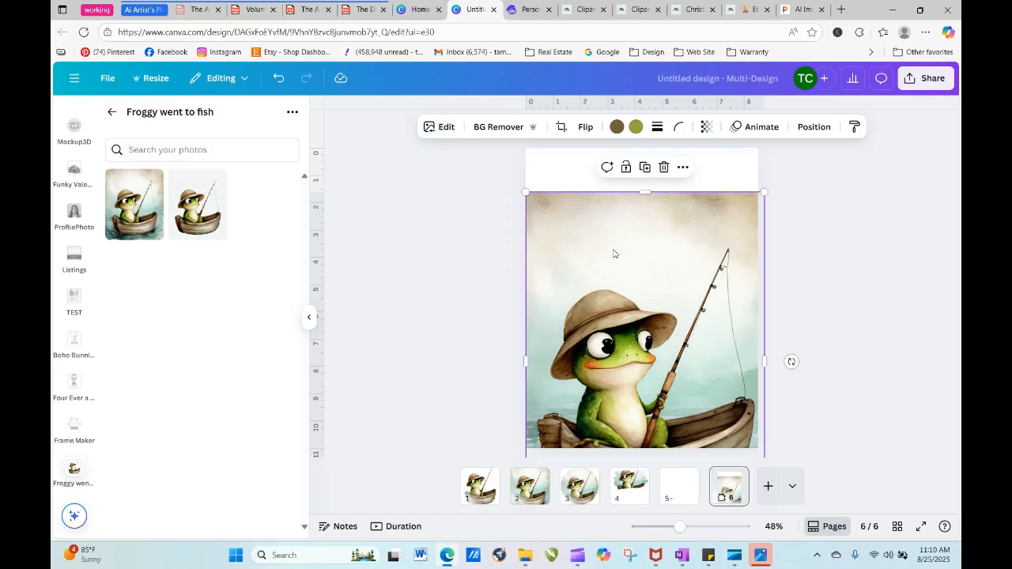
pyautogui.moveTo(764, 361); pyautogui.dragTo(756, 361)
pyautogui.click(772, 365)
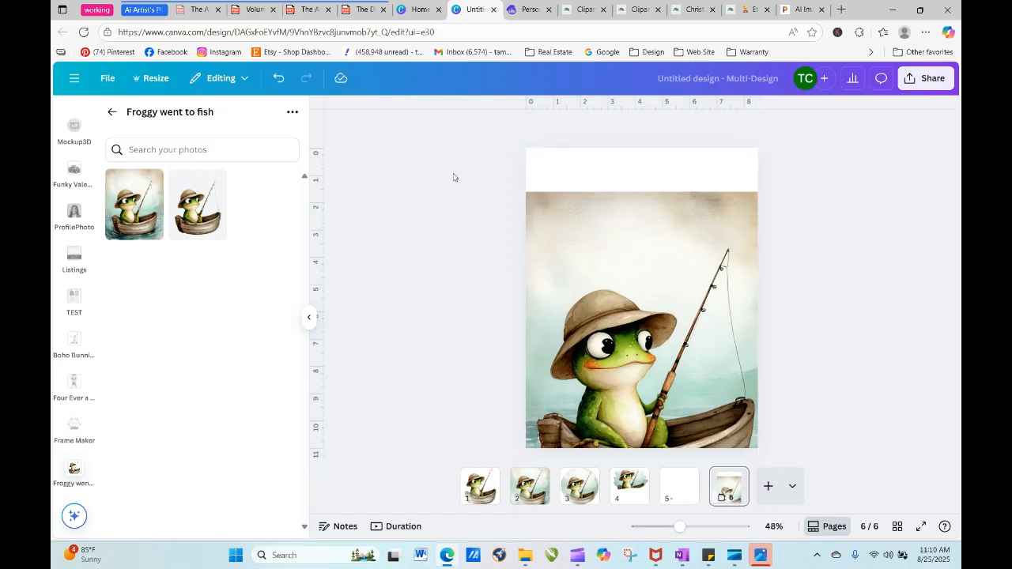
# - Run Magic Expand on the frog image, using the Whole Page extent switched to Freeform, to fill the blank strip above it
pyautogui.click(562, 246)
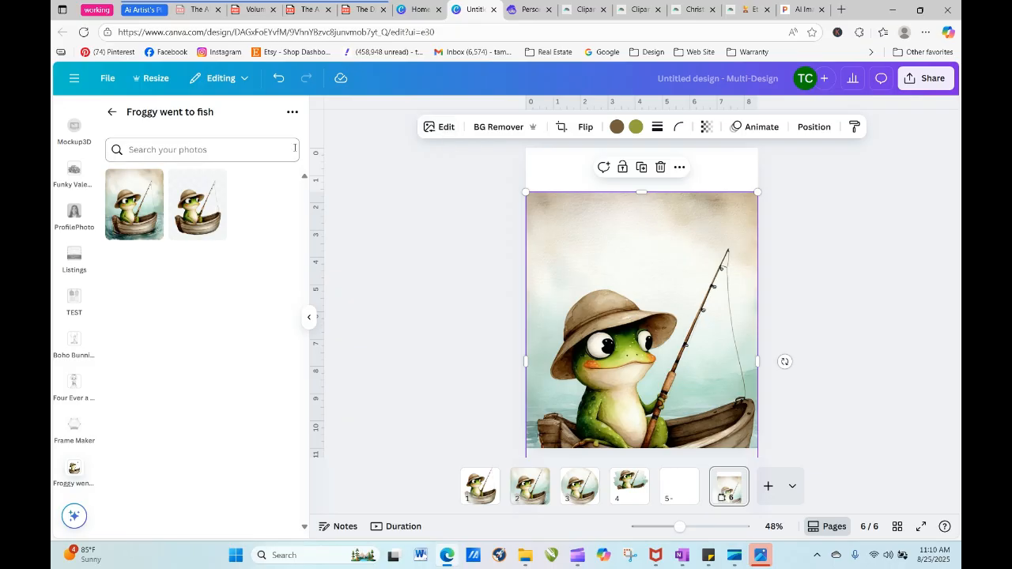
pyautogui.click(439, 126)
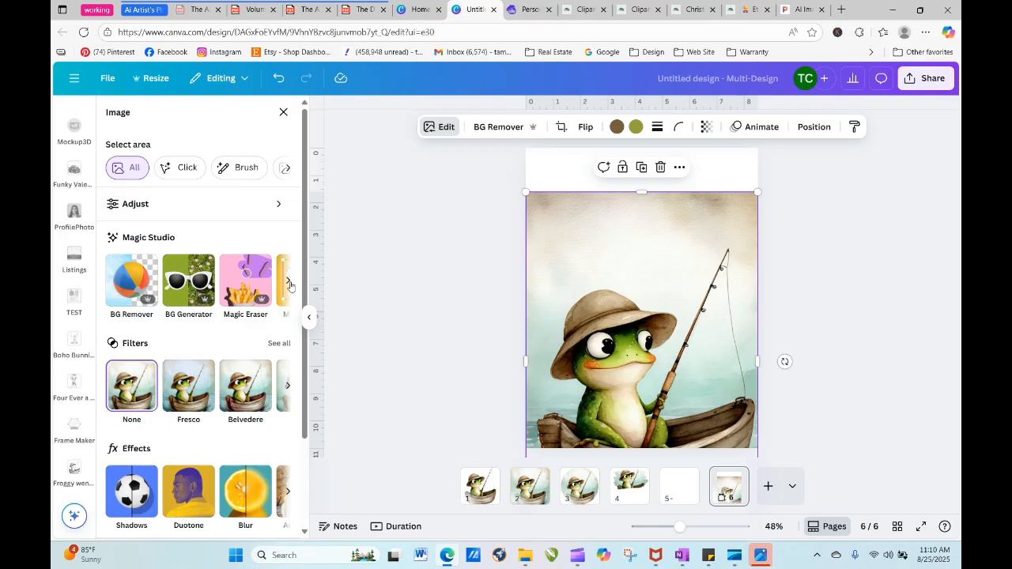
pyautogui.click(289, 283)
pyautogui.click(290, 283)
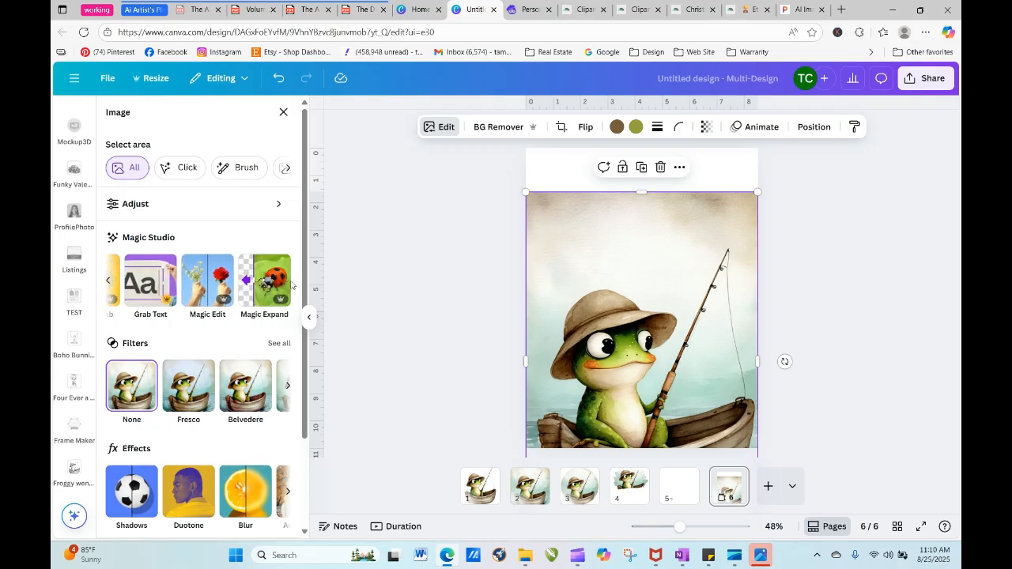
pyautogui.click(273, 280)
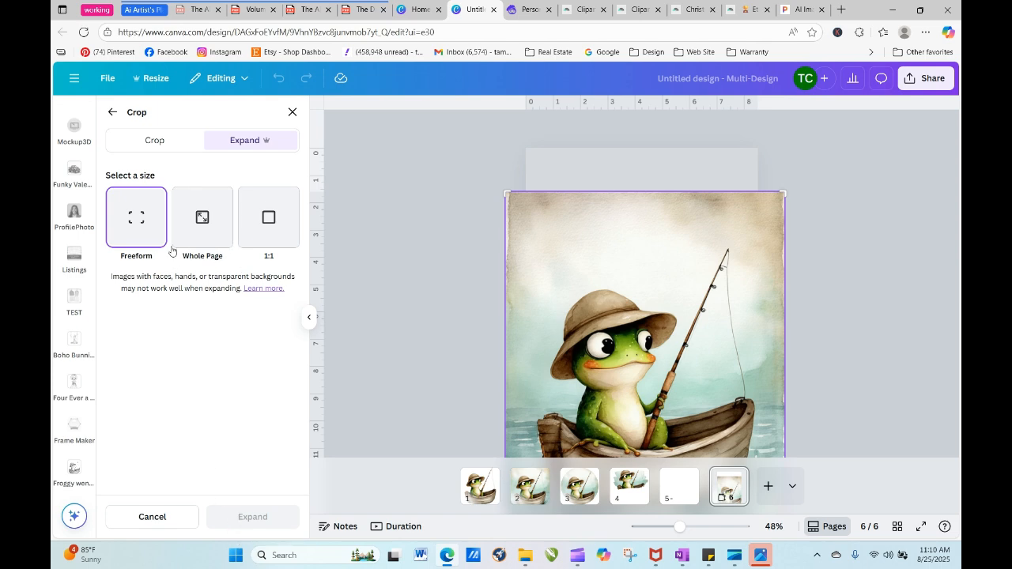
pyautogui.click(213, 225)
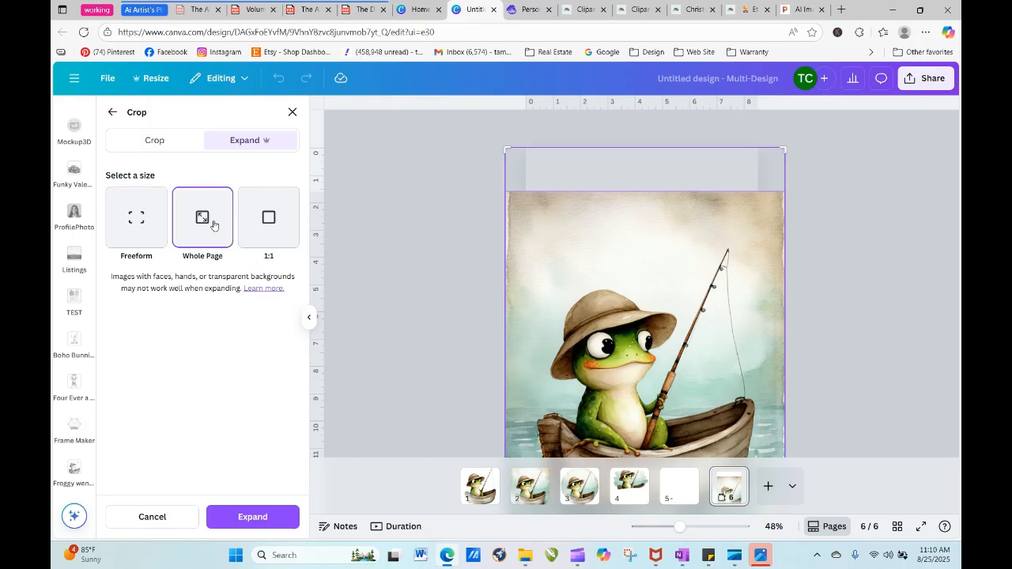
pyautogui.click(152, 224)
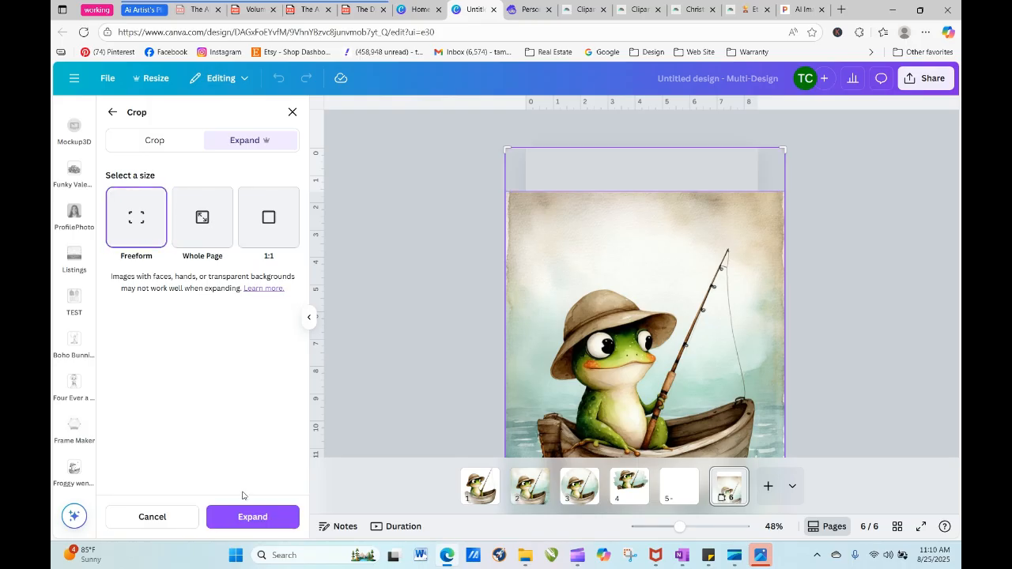
pyautogui.click(253, 517)
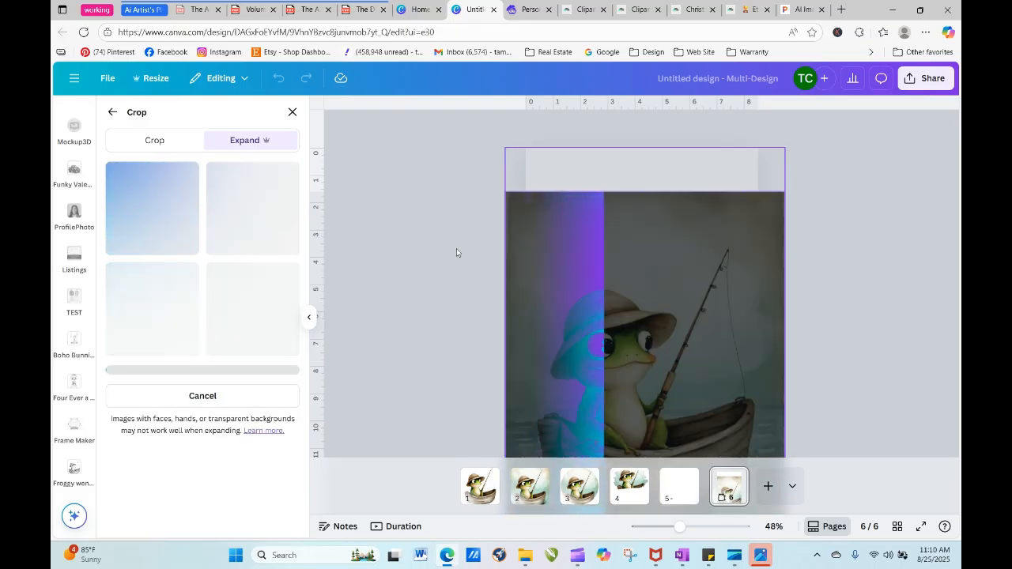
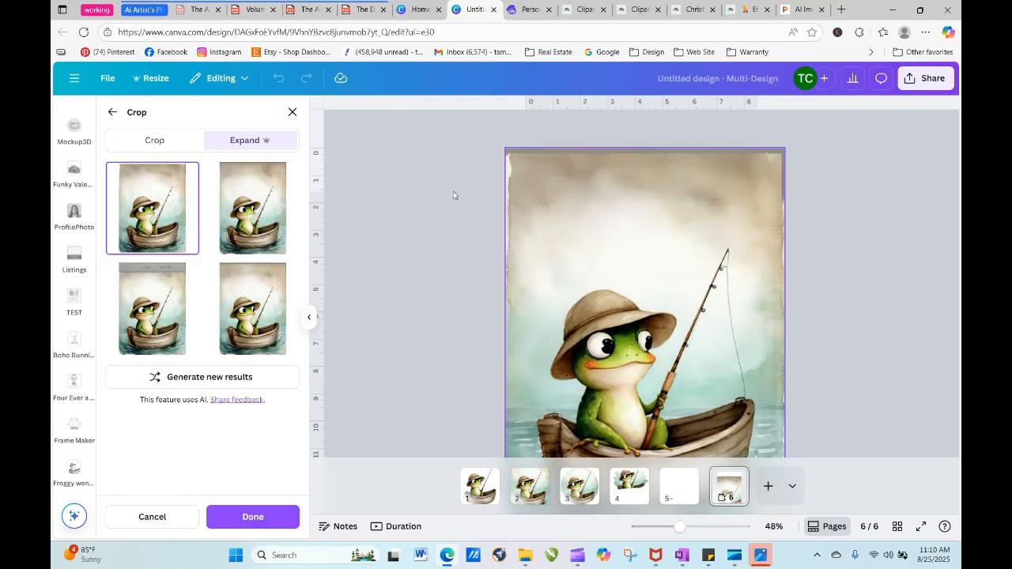
# - Compare the four Magic Expand results for the frog image and keep the second one
pyautogui.click(268, 221)
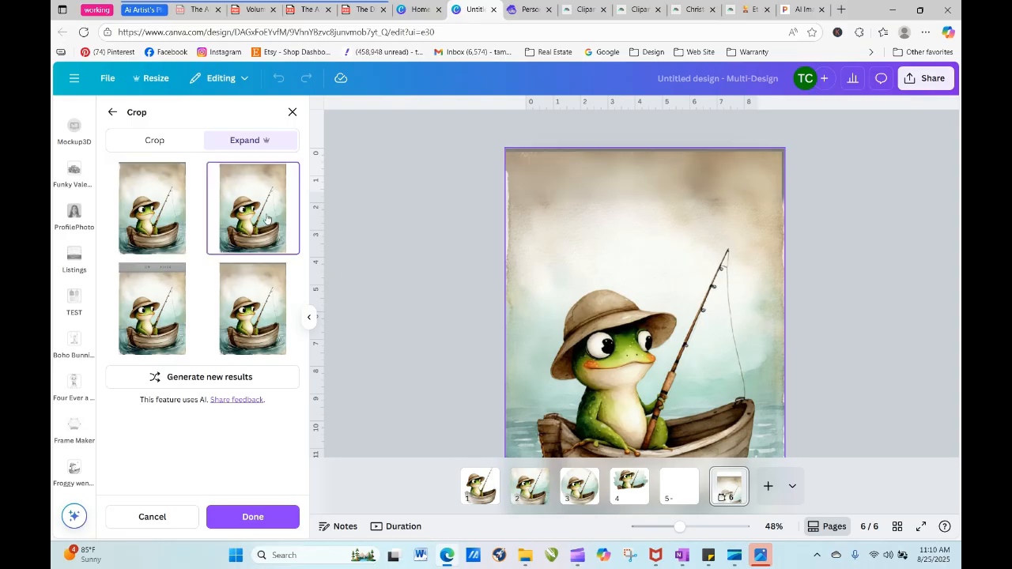
pyautogui.click(265, 276)
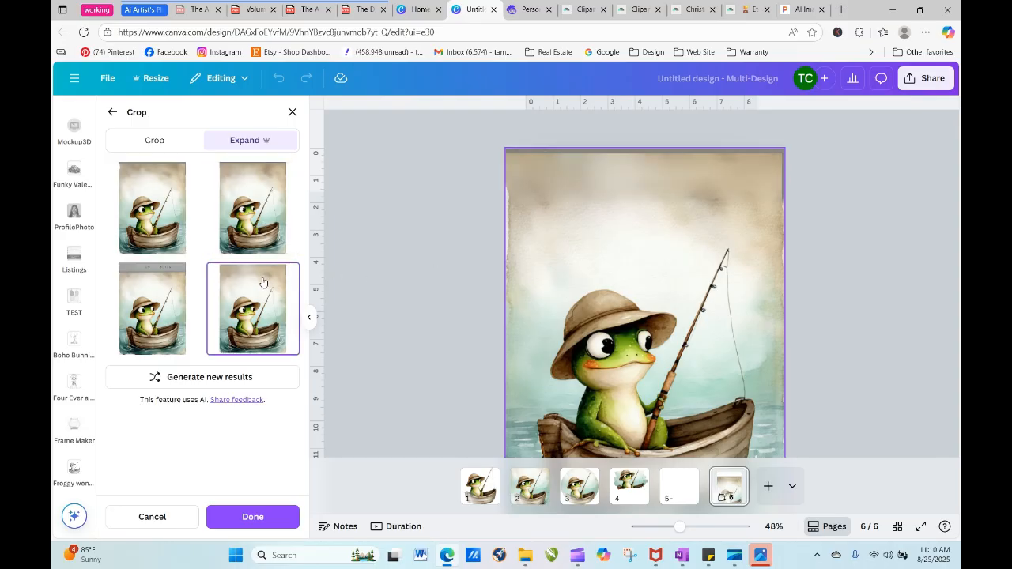
pyautogui.click(172, 285)
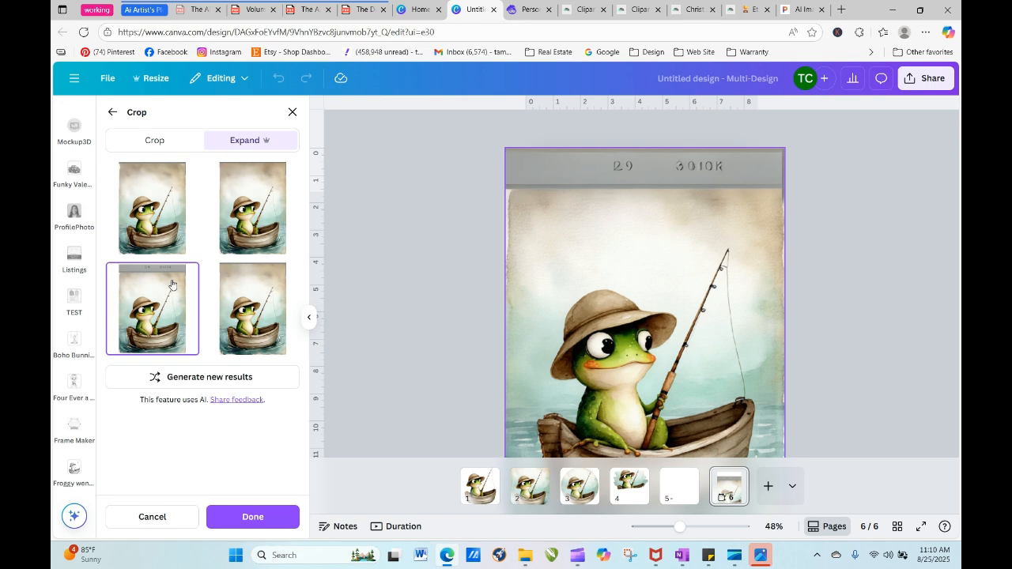
pyautogui.click(163, 226)
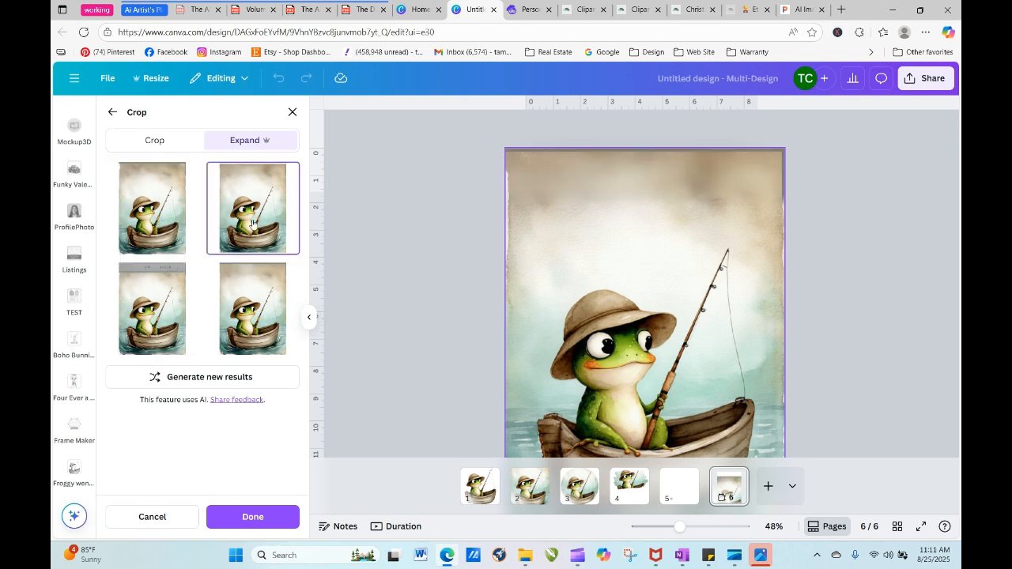
pyautogui.click(289, 516)
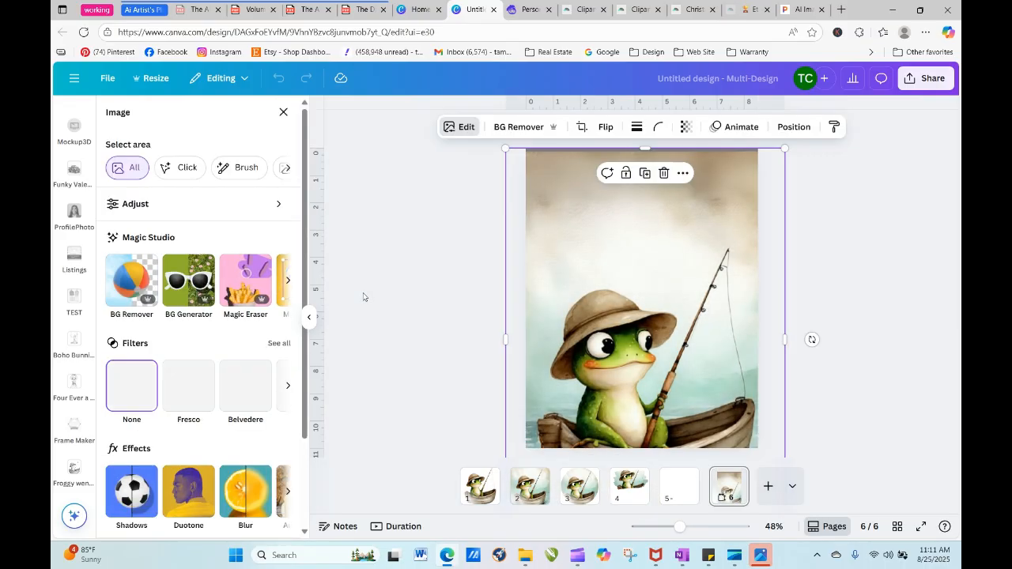
pyautogui.click(865, 214)
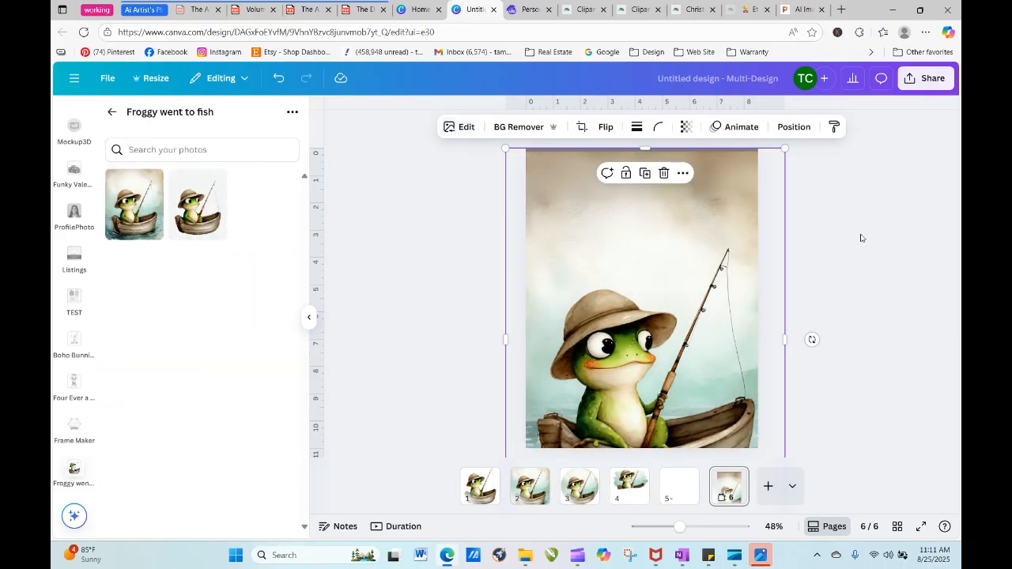
# - Enlarge the expanded frog image slightly up and outward from its upper-left corner to cover the page's top edge
pyautogui.click(678, 206)
pyautogui.moveTo(510, 149); pyautogui.dragTo(498, 138)
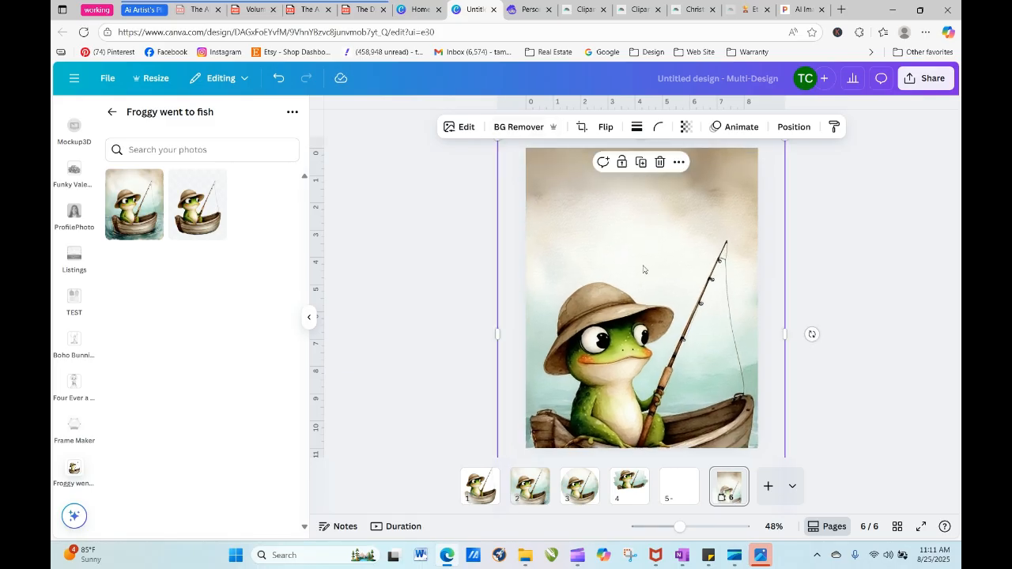
pyautogui.click(855, 246)
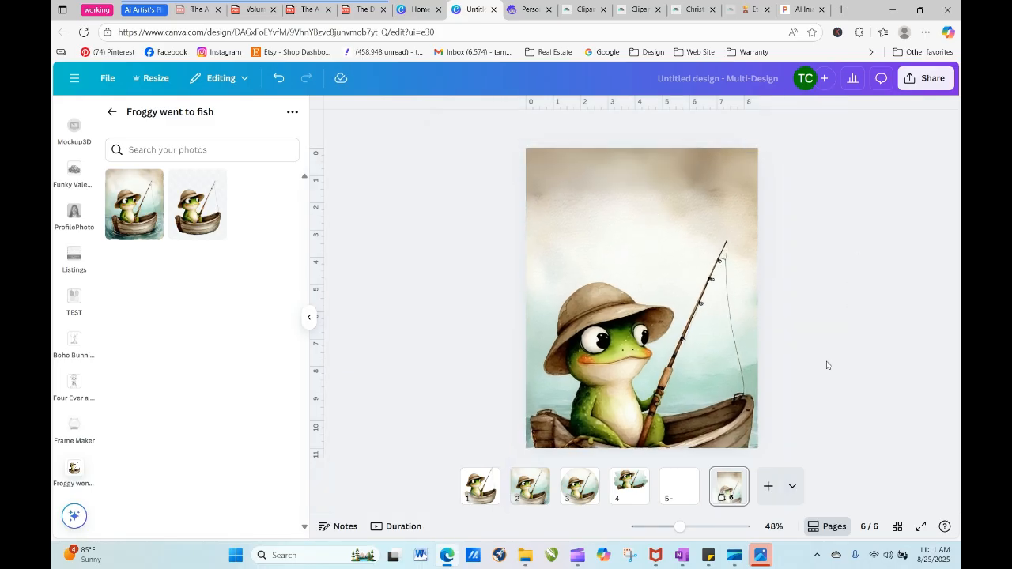
# - Shrink and reposition the frog image to show the whole boat, then scale it from the page's upper-left corner to the full page width
pyautogui.moveTo(680, 526); pyautogui.dragTo(674, 526)
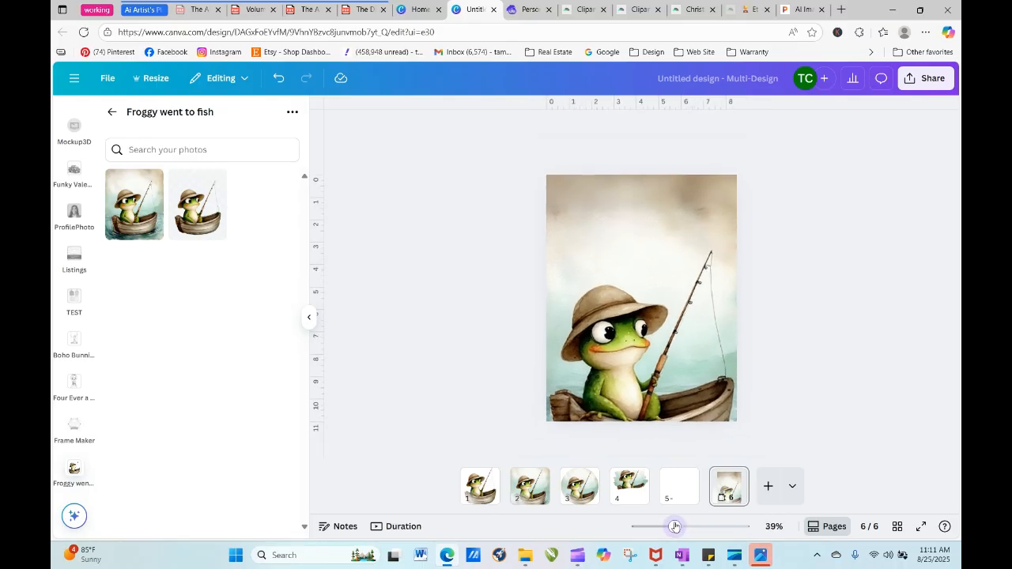
pyautogui.click(671, 399)
pyautogui.moveTo(715, 431); pyautogui.dragTo(710, 373)
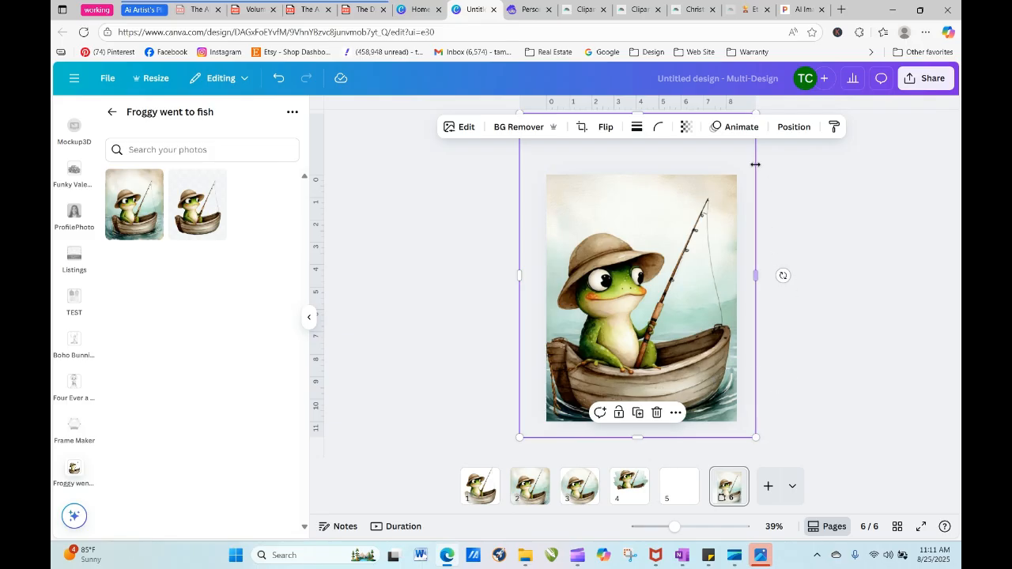
pyautogui.hotkey('ctrl', 'z')
pyautogui.moveTo(752, 159); pyautogui.dragTo(696, 253)
pyautogui.moveTo(651, 322); pyautogui.dragTo(681, 245)
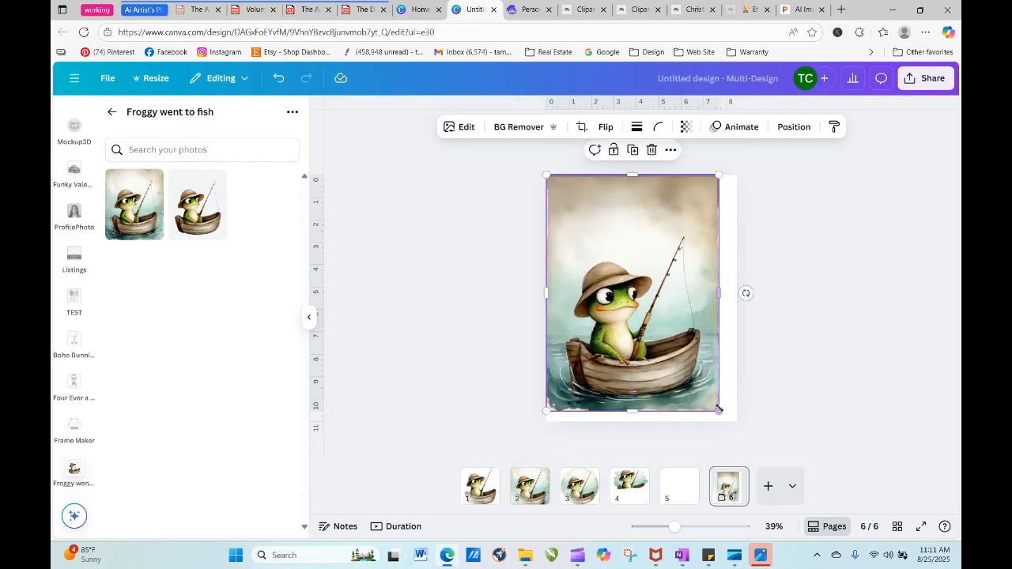
pyautogui.moveTo(722, 412); pyautogui.dragTo(749, 430)
pyautogui.click(770, 412)
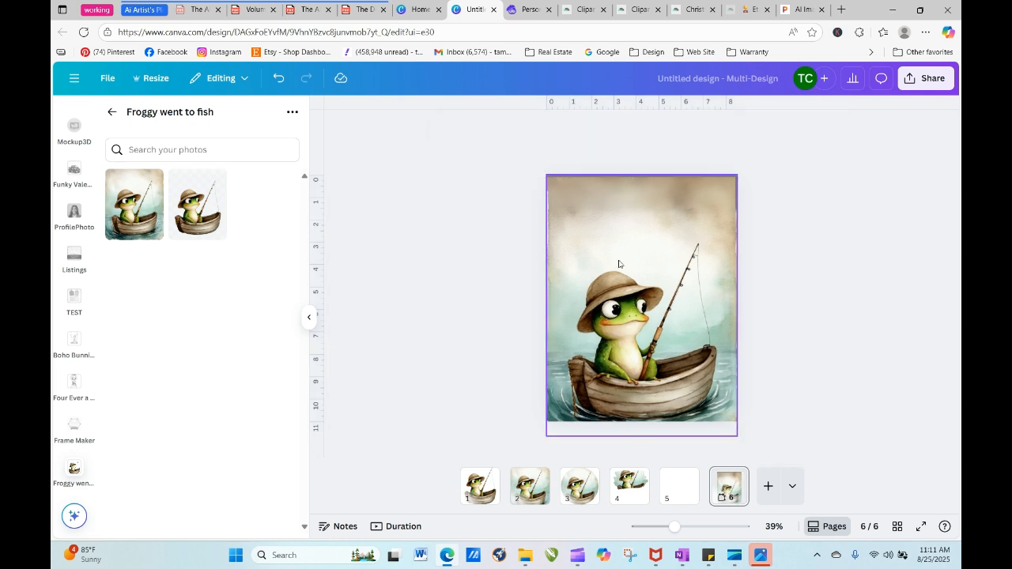
# - Extend the frog image slightly beyond the page's upper-left corner
pyautogui.click(553, 179)
pyautogui.moveTo(545, 173); pyautogui.dragTo(544, 171)
pyautogui.click(747, 234)
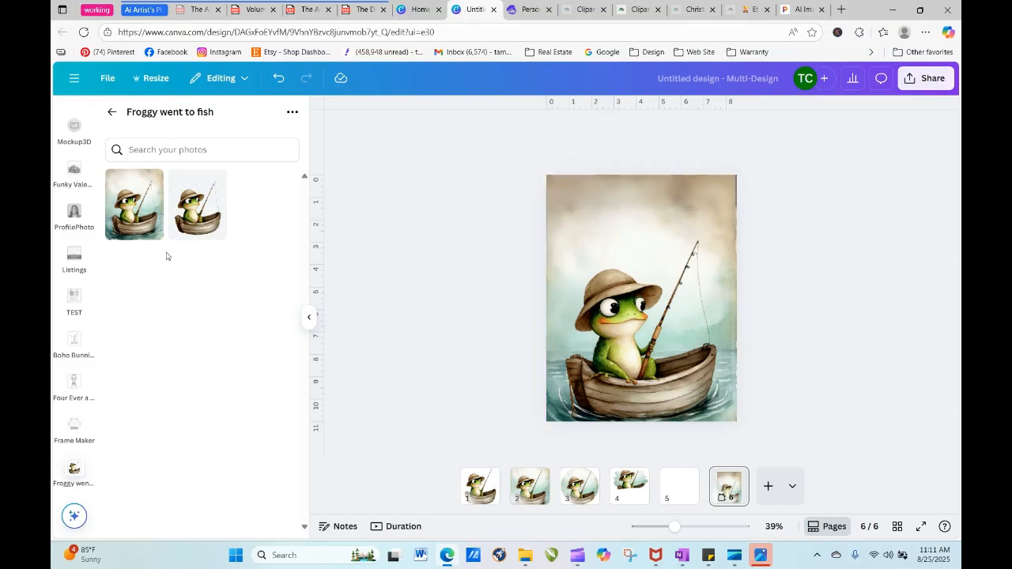
# - Add a heading text box to the 8.5 × 11 in frog page and narrow it to about 4.4 in wide
pyautogui.click(112, 111)
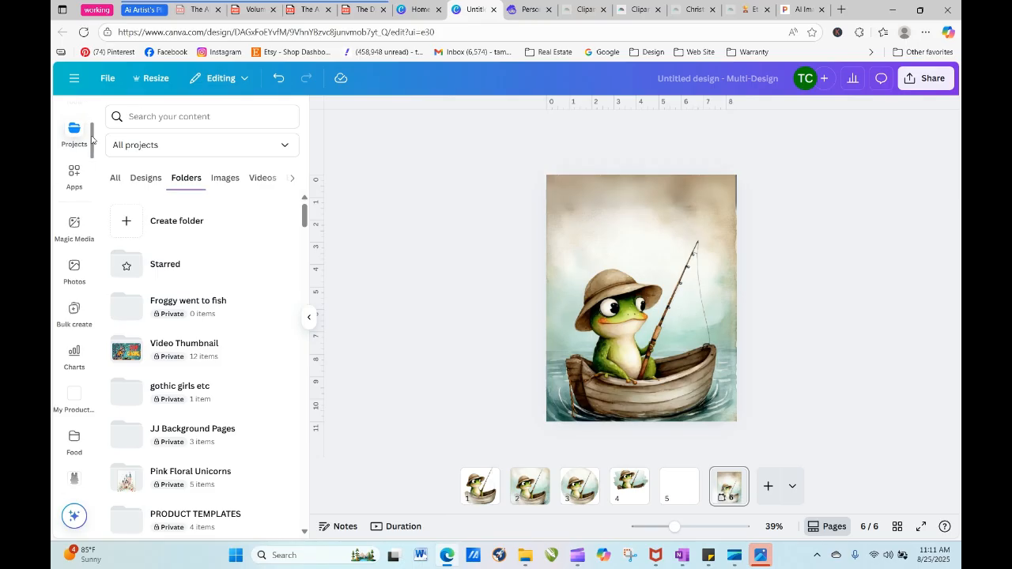
pyautogui.scroll(2, 91, 139)
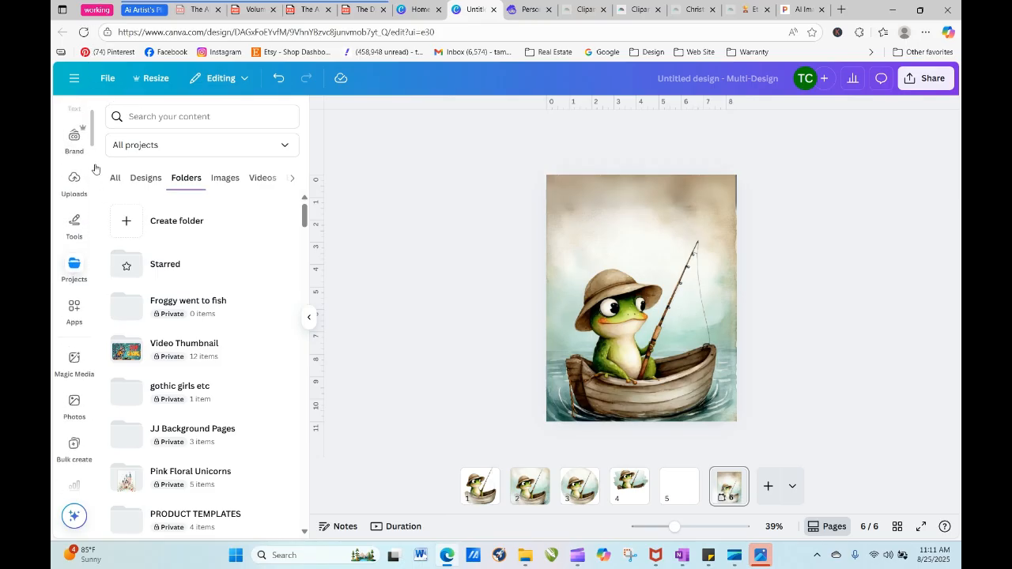
pyautogui.scroll(2, 95, 146)
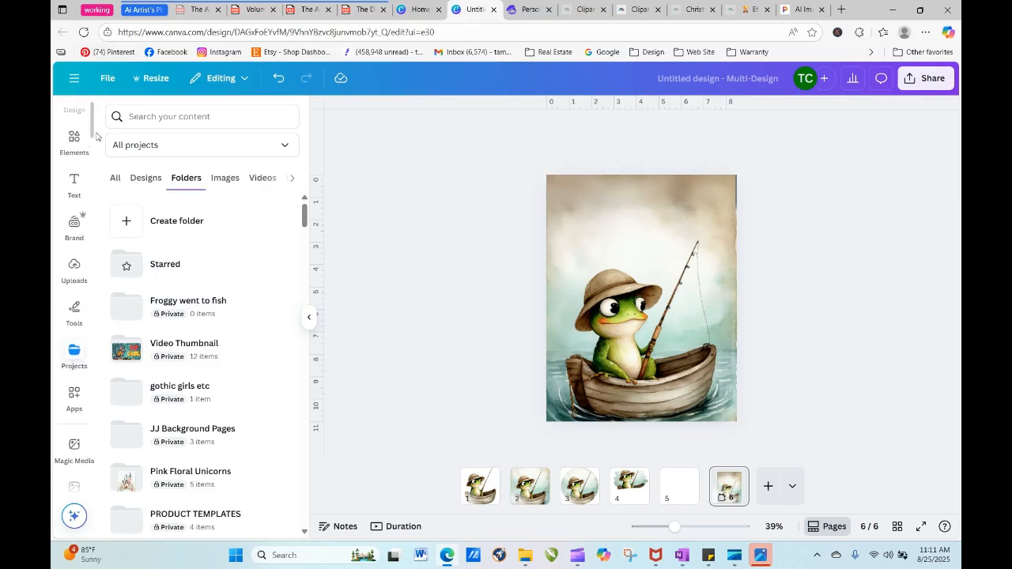
pyautogui.scroll(1, 93, 134)
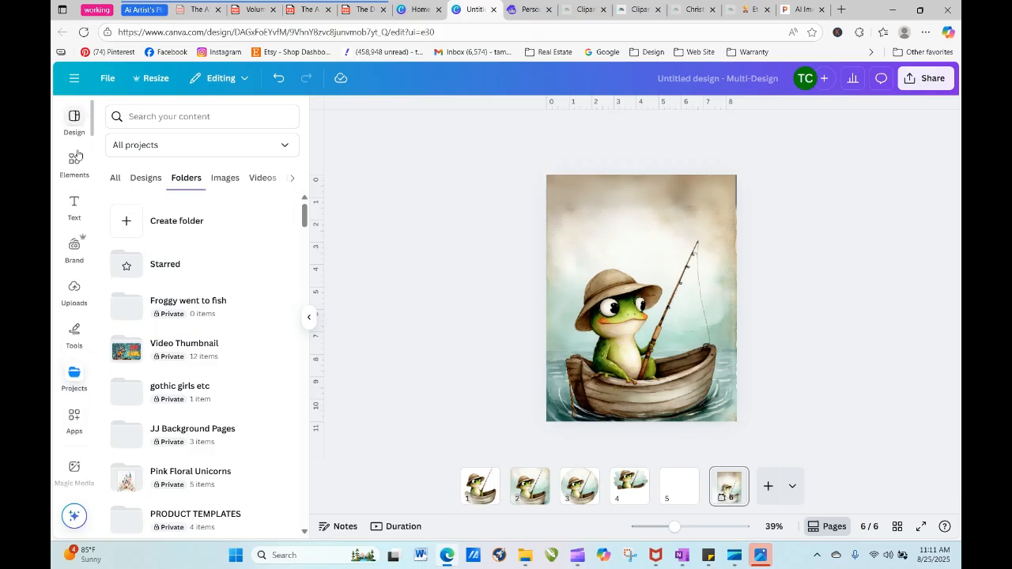
pyautogui.click(72, 204)
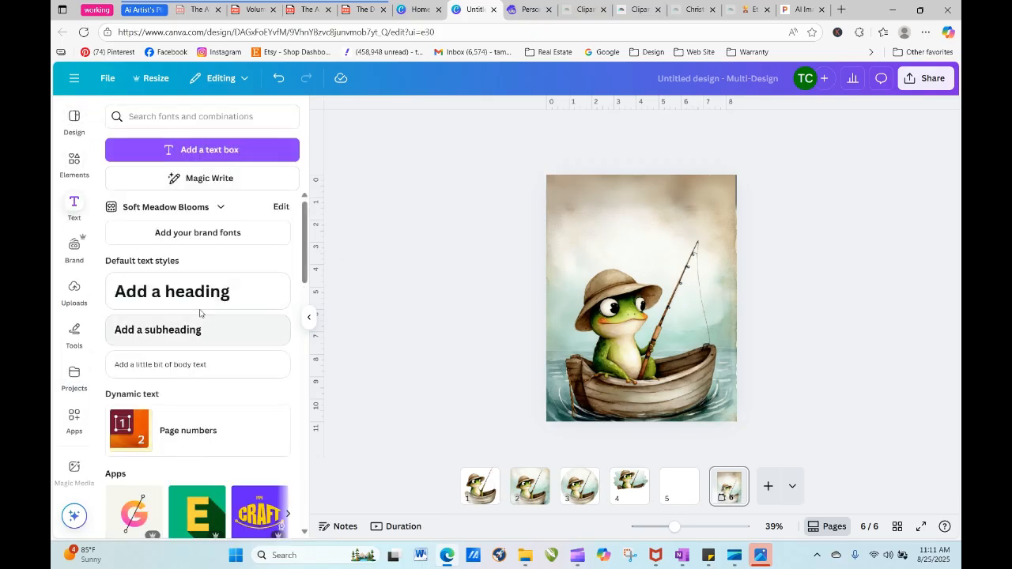
pyautogui.click(172, 291)
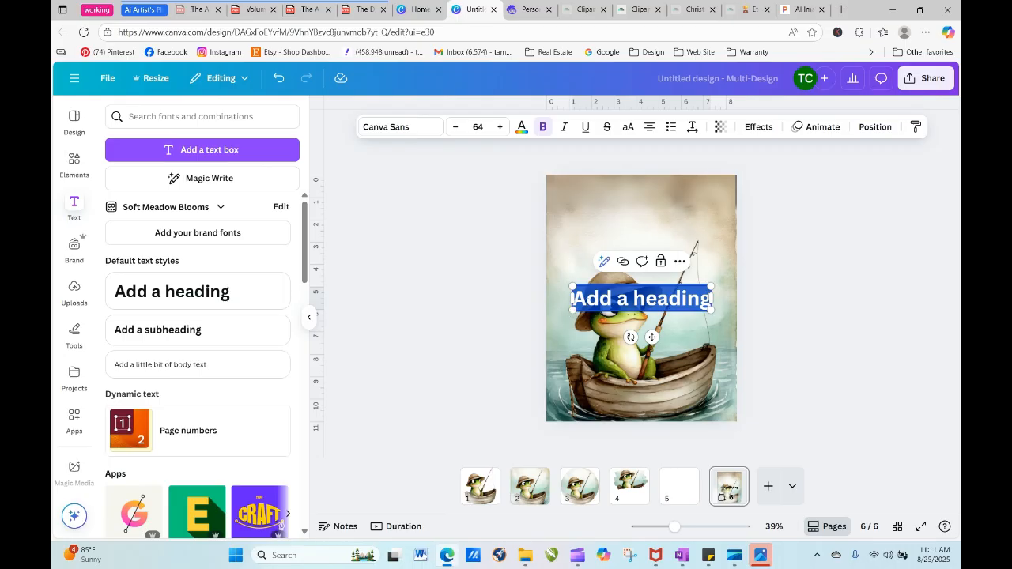
pyautogui.click(581, 301)
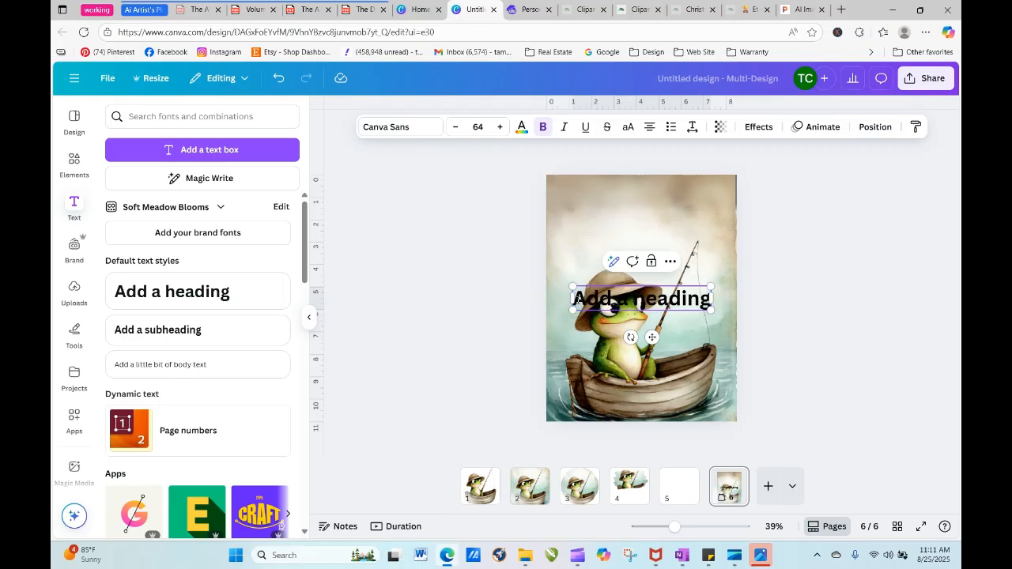
pyautogui.moveTo(581, 301); pyautogui.dragTo(671, 312)
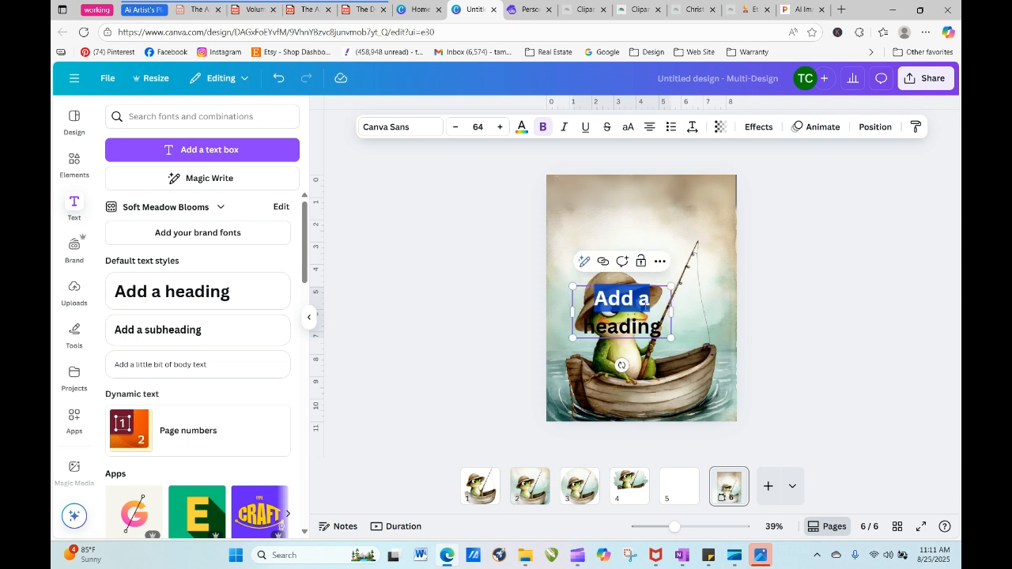
# - Replace the placeholder heading with "Baby's First Year" and move the text into the blank area above the frog
pyautogui.click(611, 304)
pyautogui.moveTo(601, 301); pyautogui.dragTo(668, 334)
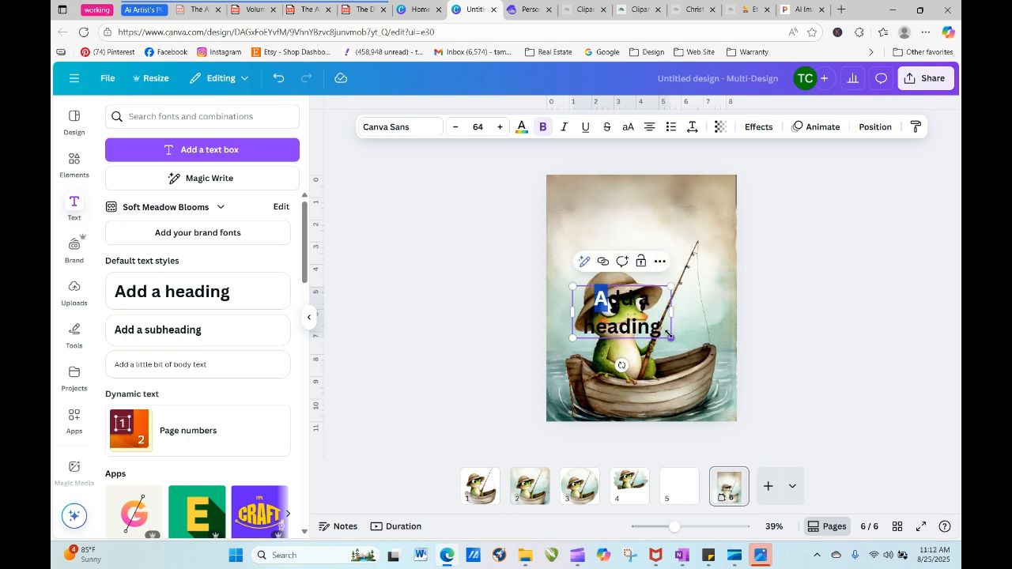
pyautogui.press('Delete')
pyautogui.press('Delete')
pyautogui.press('Delete')
pyautogui.press('Delete')
pyautogui.press('Delete')
pyautogui.press('Delete')
pyautogui.press('Delete')
pyautogui.press('Delete')
pyautogui.press('Delete')
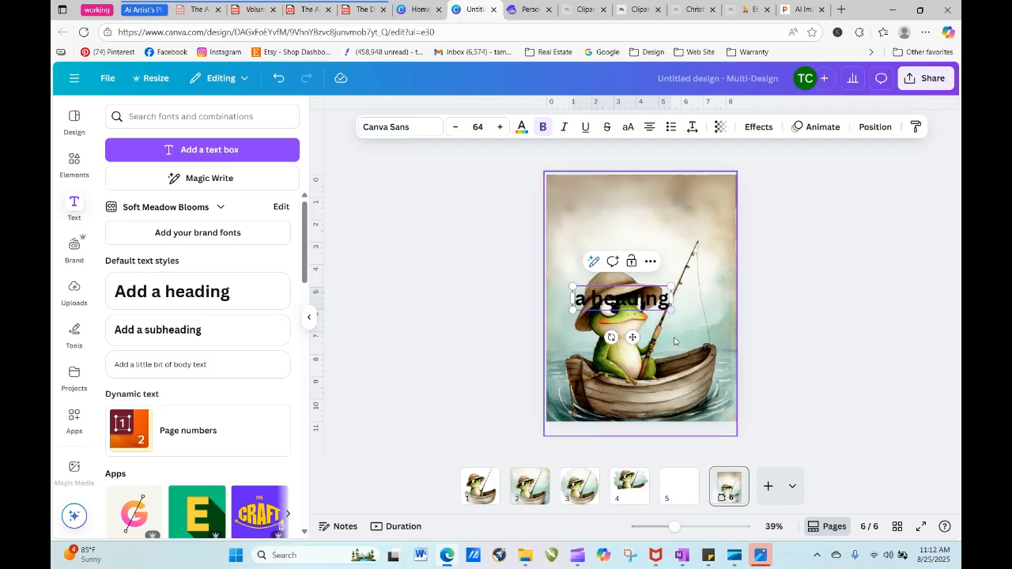
pyautogui.press('Delete')
pyautogui.press('Delete')
pyautogui.press('Delete')
pyautogui.press('Delete')
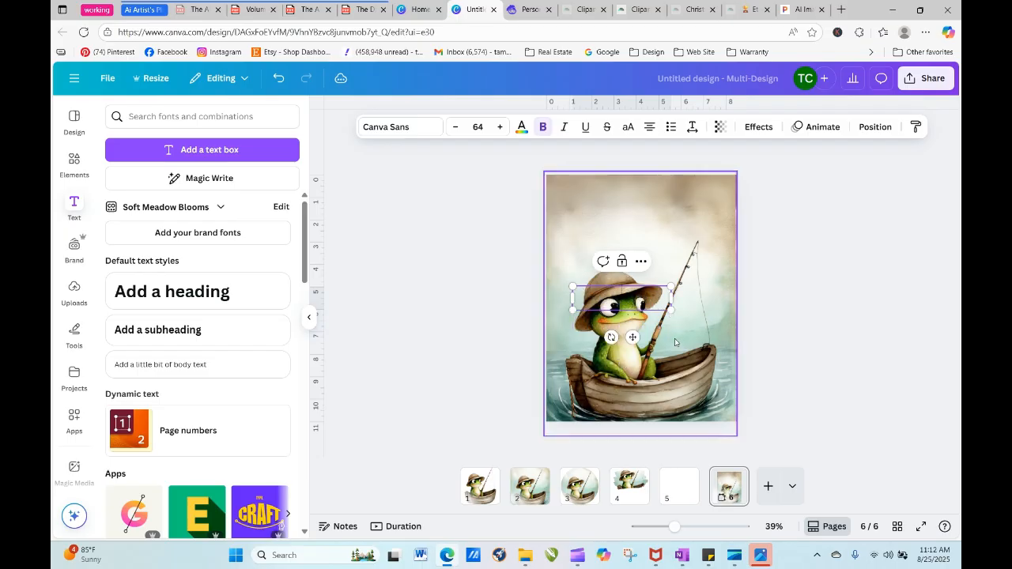
pyautogui.write("Baby'")
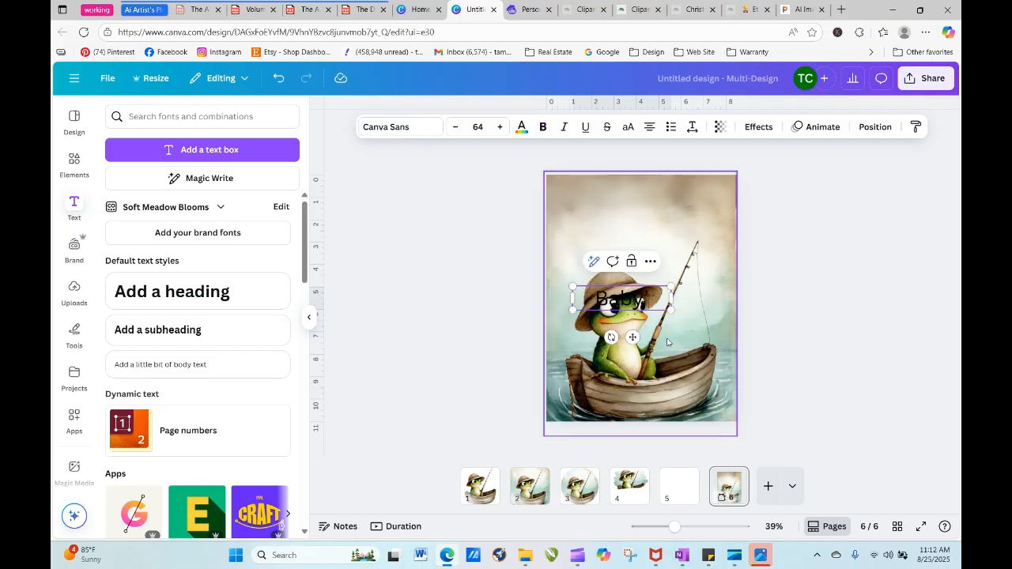
pyautogui.write('s First')
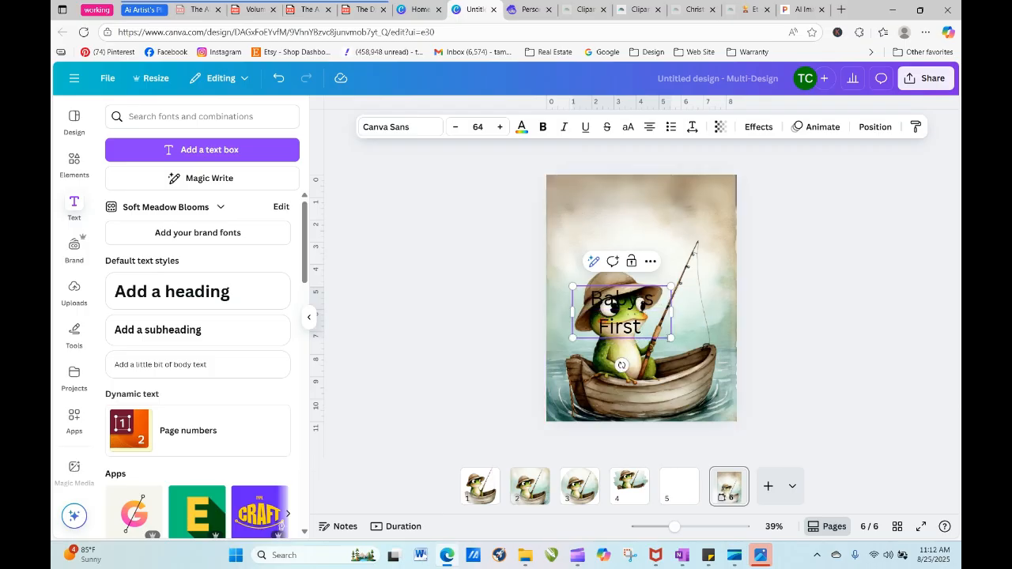
pyautogui.write(' Year')
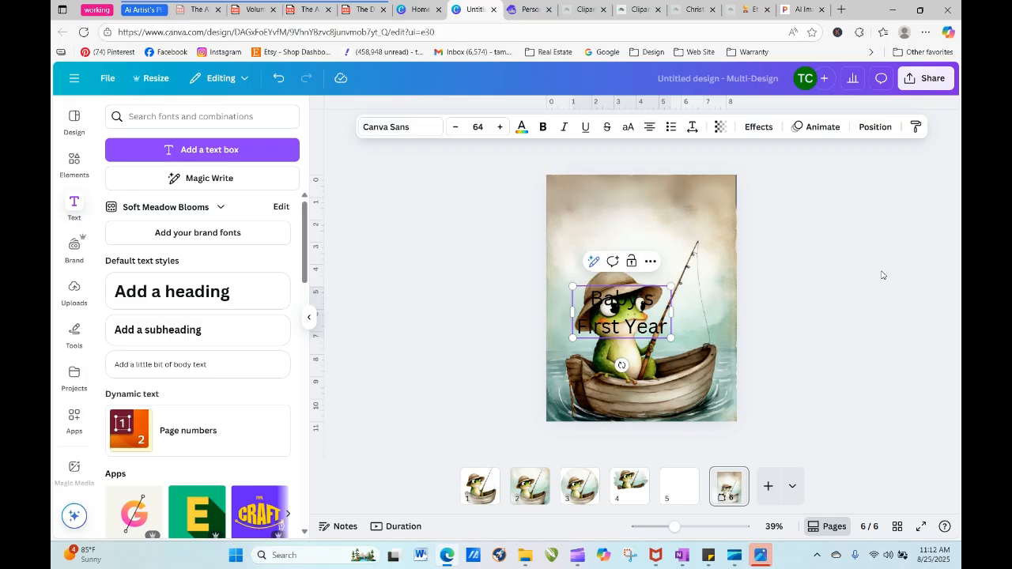
pyautogui.click(870, 277)
pyautogui.moveTo(654, 321); pyautogui.dragTo(648, 224)
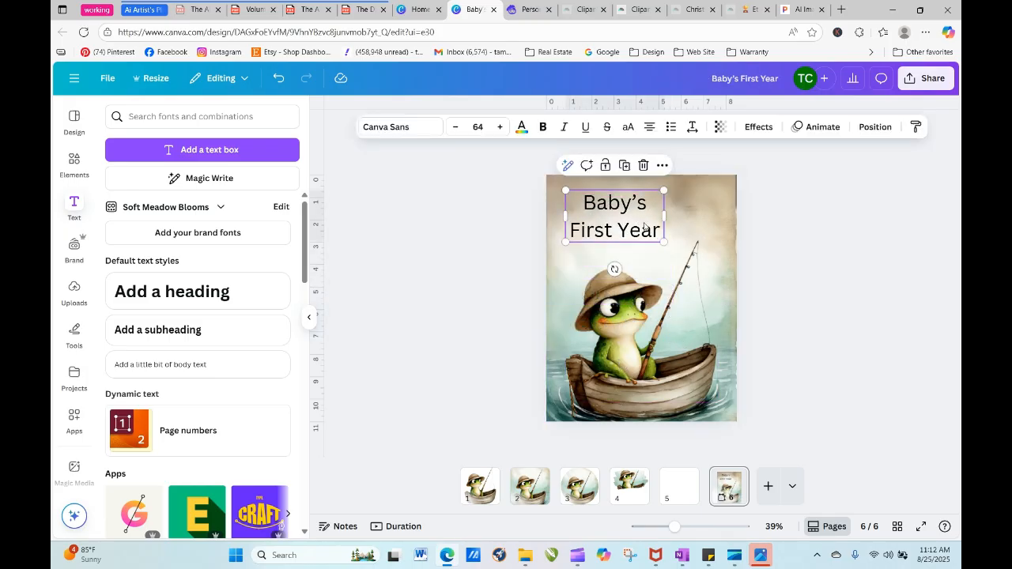
# - Try the Chewy font on the title, then set it to Brittany and enlarge the text to size 79.5
pyautogui.click(405, 127)
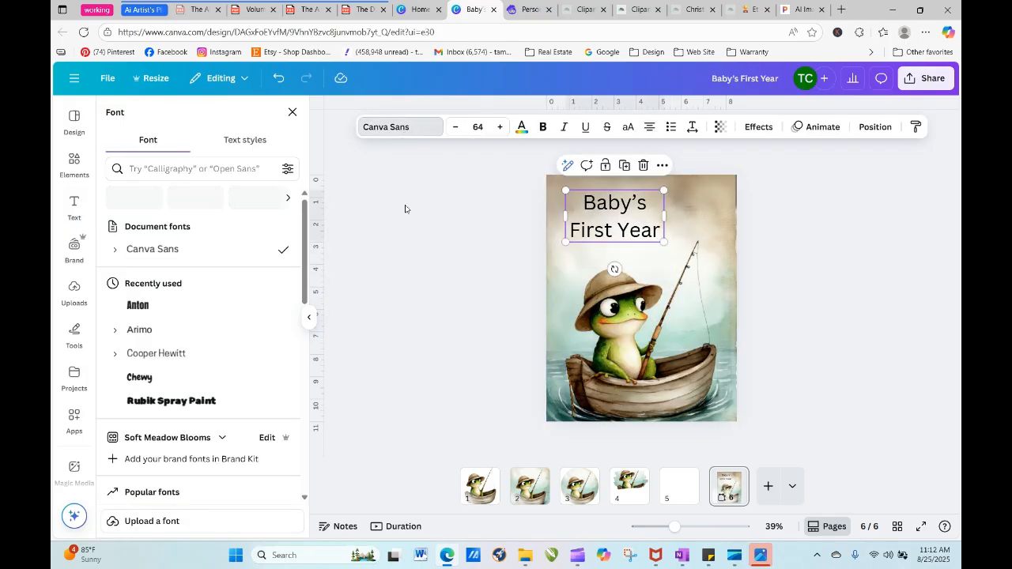
pyautogui.click(176, 380)
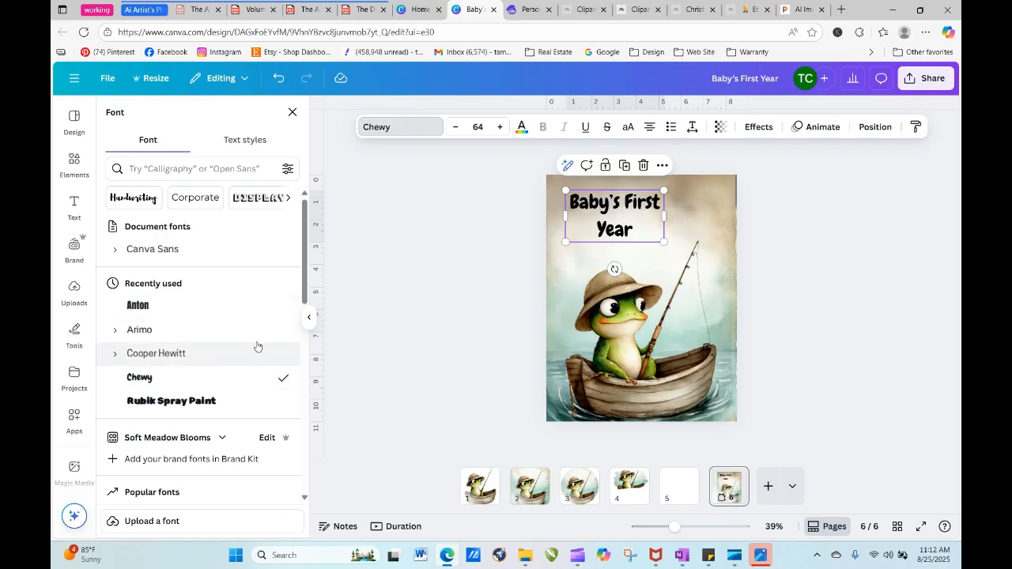
pyautogui.scroll(-1, 305, 309)
pyautogui.scroll(-5, 304, 308)
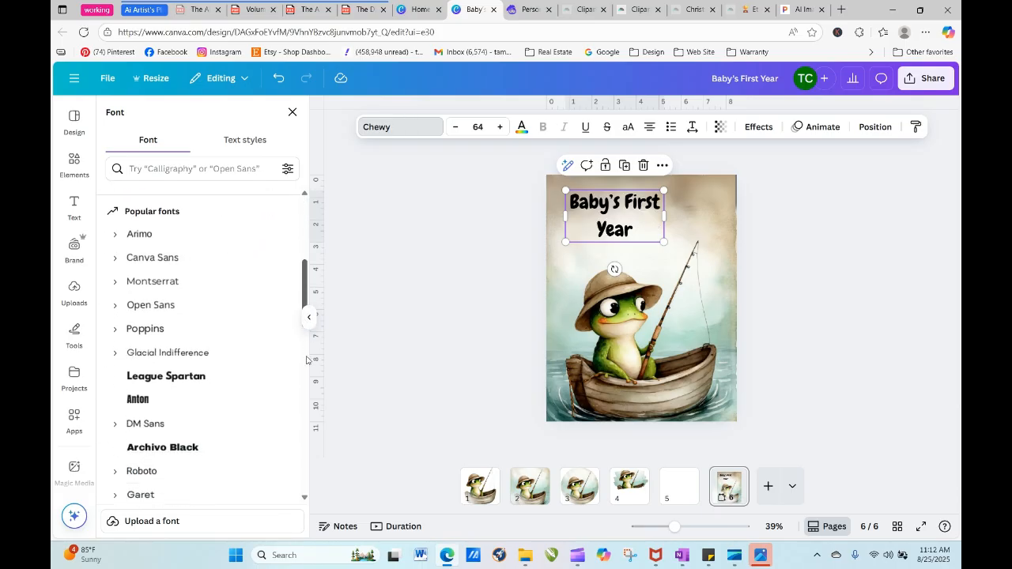
pyautogui.scroll(-4, 310, 396)
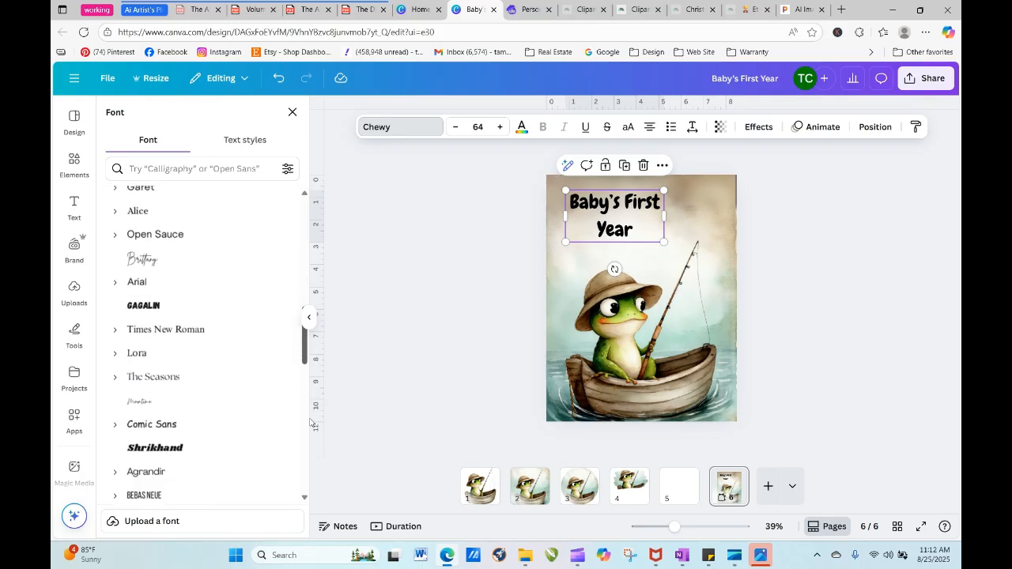
pyautogui.click(166, 234)
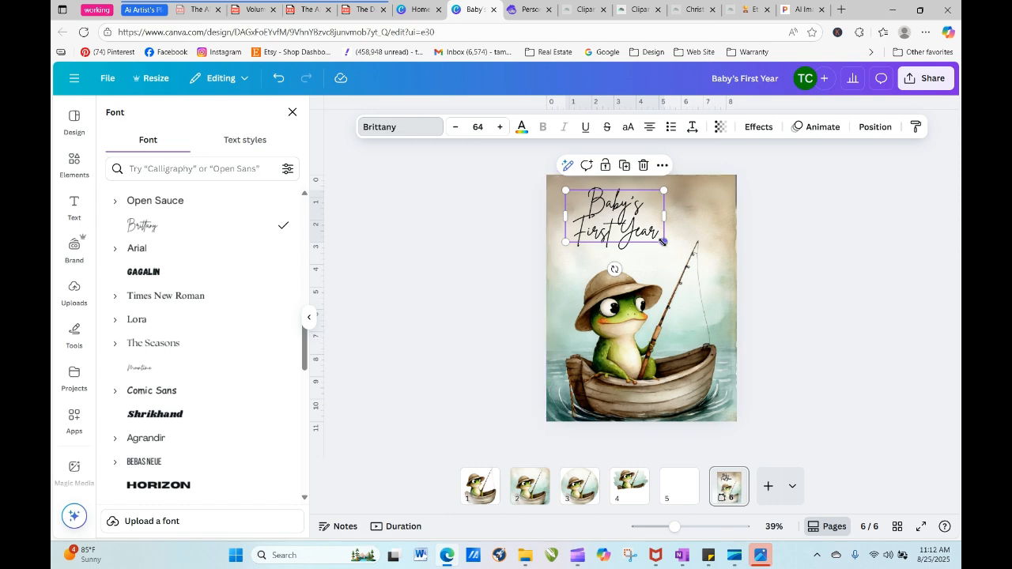
pyautogui.moveTo(663, 241); pyautogui.dragTo(687, 254)
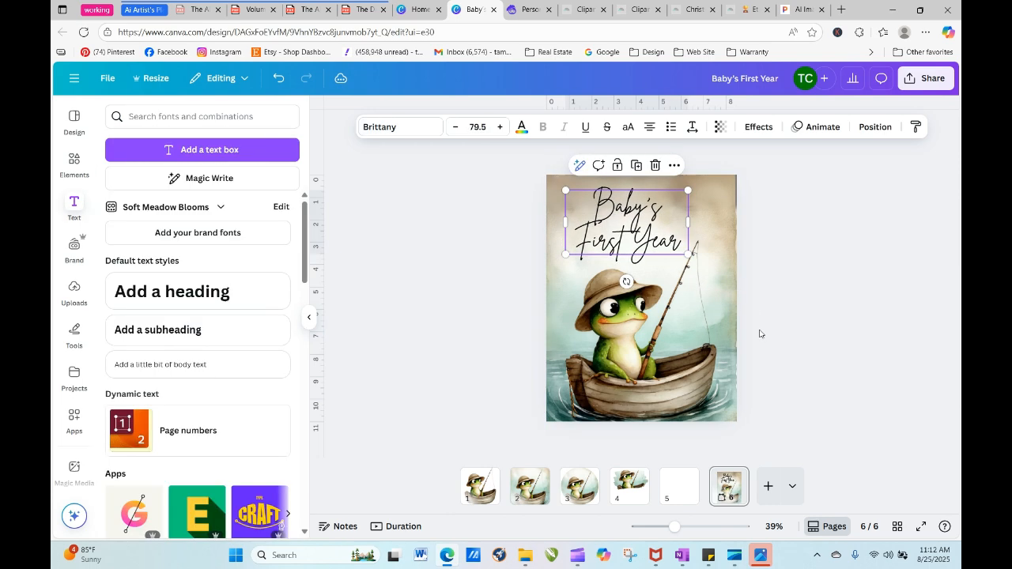
pyautogui.click(775, 397)
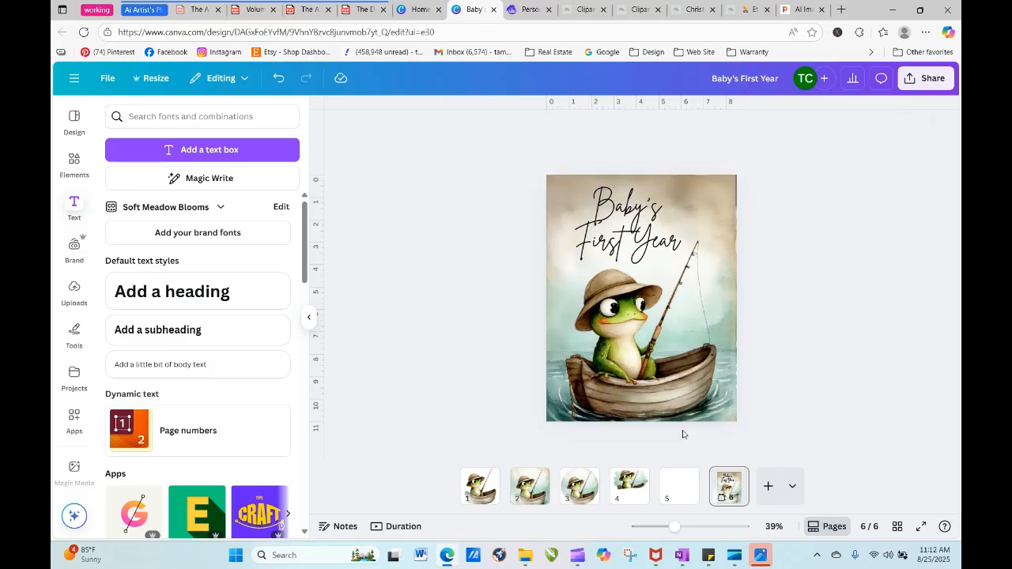
# - Duplicate the "Baby's First Year" cover page and remove the title text from the copy
pyautogui.rightClick(732, 484)
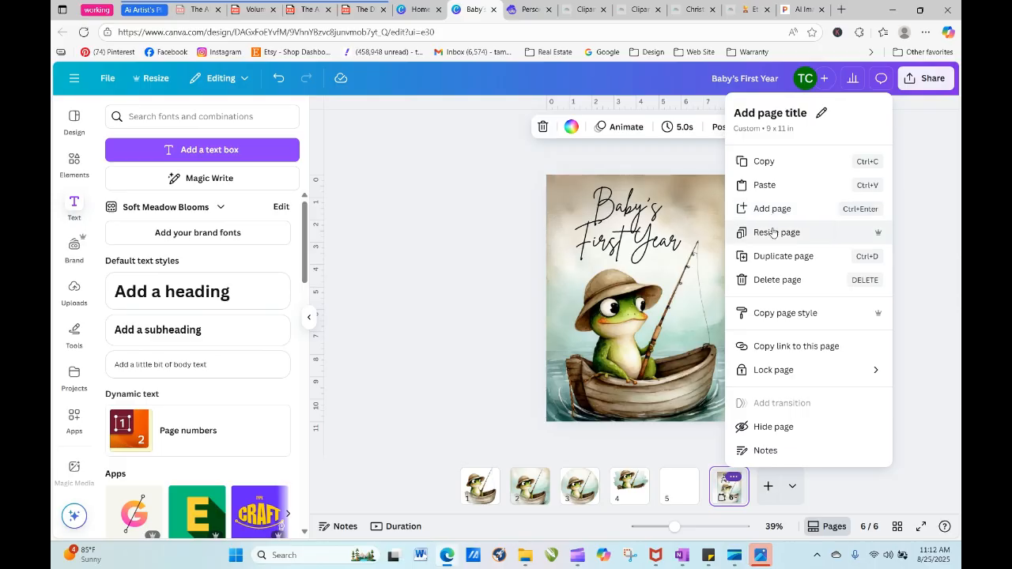
pyautogui.click(775, 254)
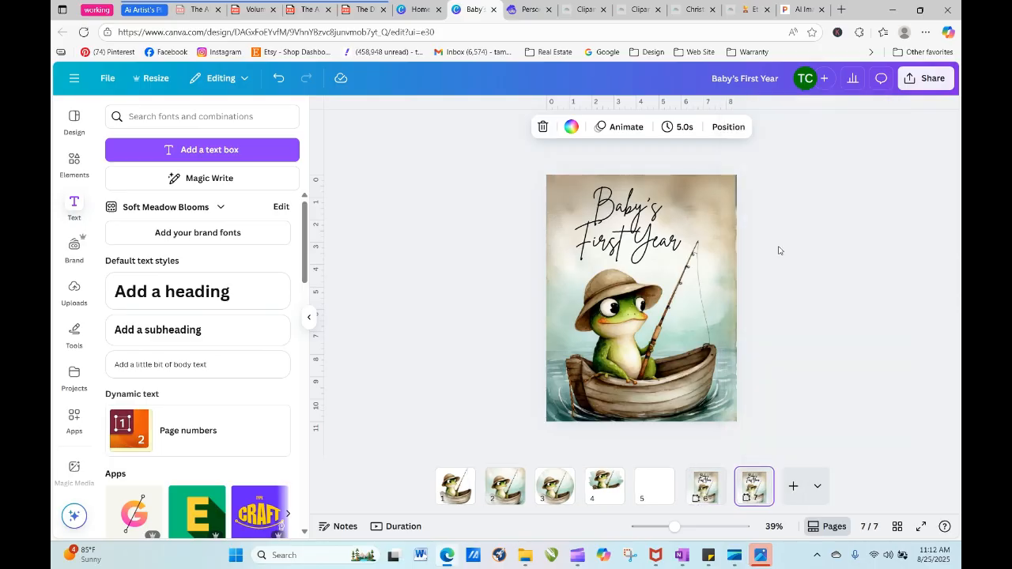
pyautogui.moveTo(671, 237); pyautogui.dragTo(363, 208)
# - Enlarge the frog image on page 7 slightly beyond the page's upper-right corner
pyautogui.click(715, 190)
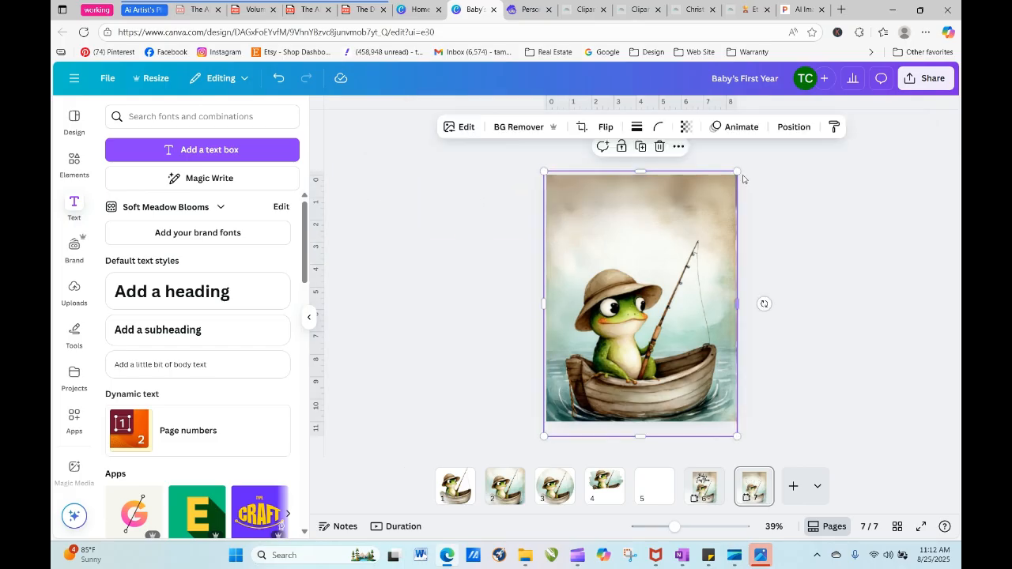
pyautogui.moveTo(738, 171)
pyautogui.mouseDown()
pyautogui.moveTo(786, 198)
pyautogui.moveTo(746, 165)
pyautogui.mouseUp()
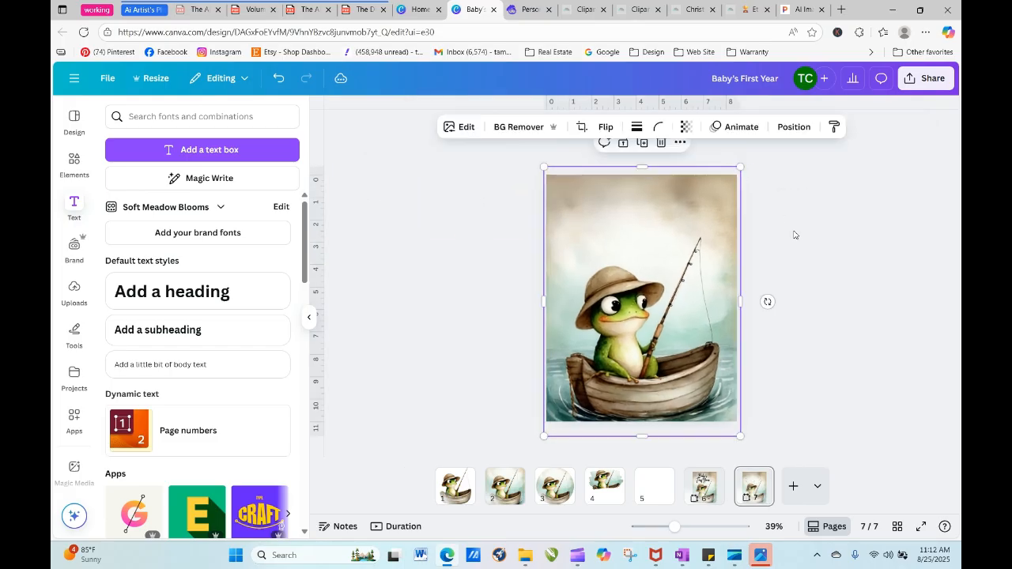
pyautogui.click(796, 277)
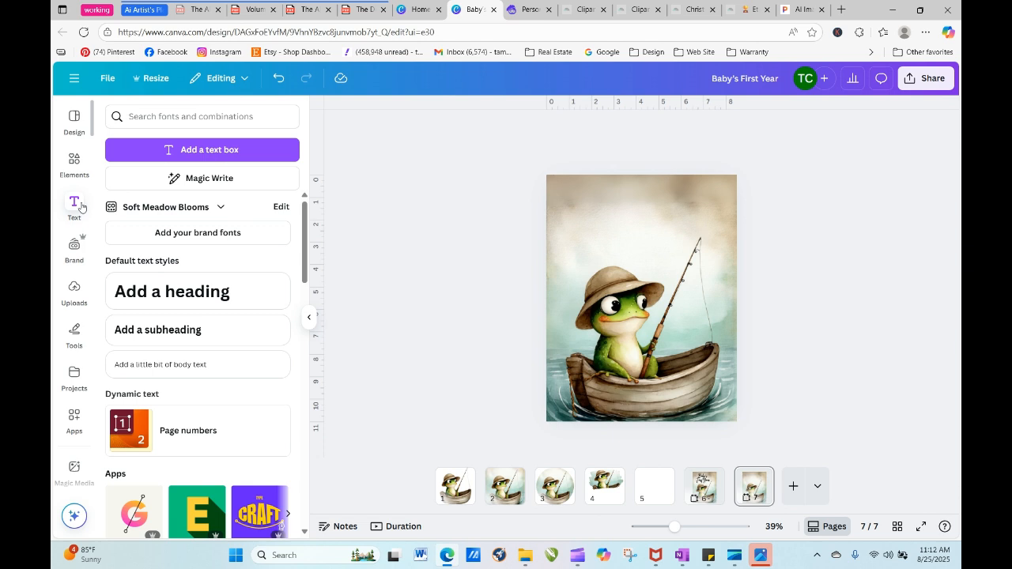
# - Add a body text box near the top of page 7 reading "This Book Belongs to"
pyautogui.click(183, 367)
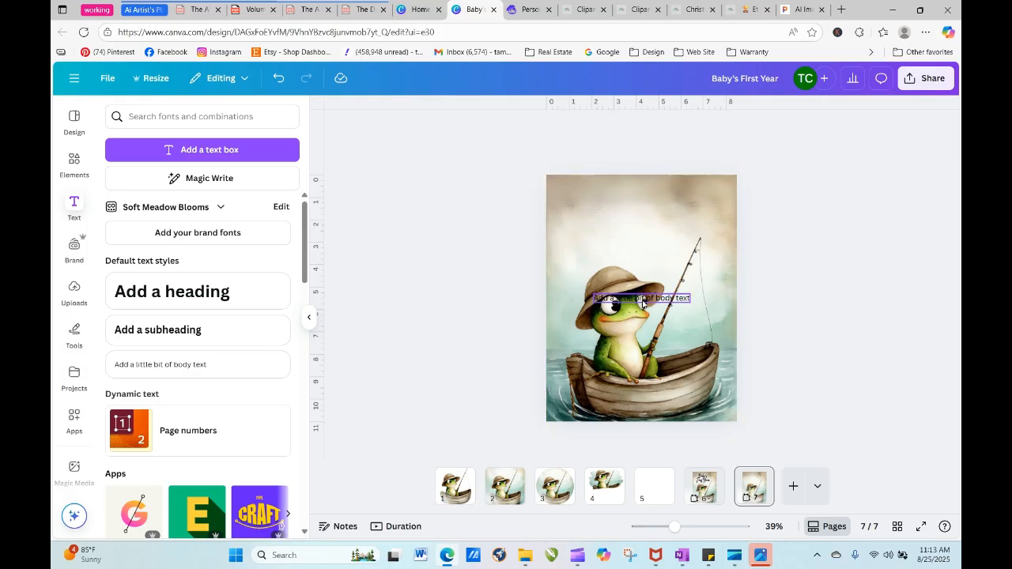
pyautogui.moveTo(641, 297); pyautogui.dragTo(641, 199)
pyautogui.doubleClick(641, 199)
pyautogui.write('This')
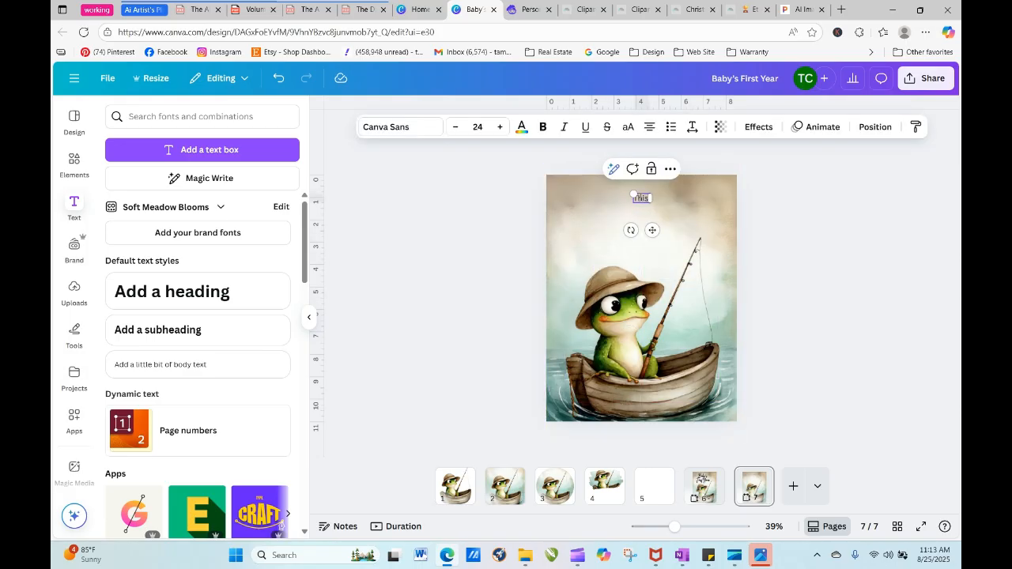
pyautogui.write(' Book B')
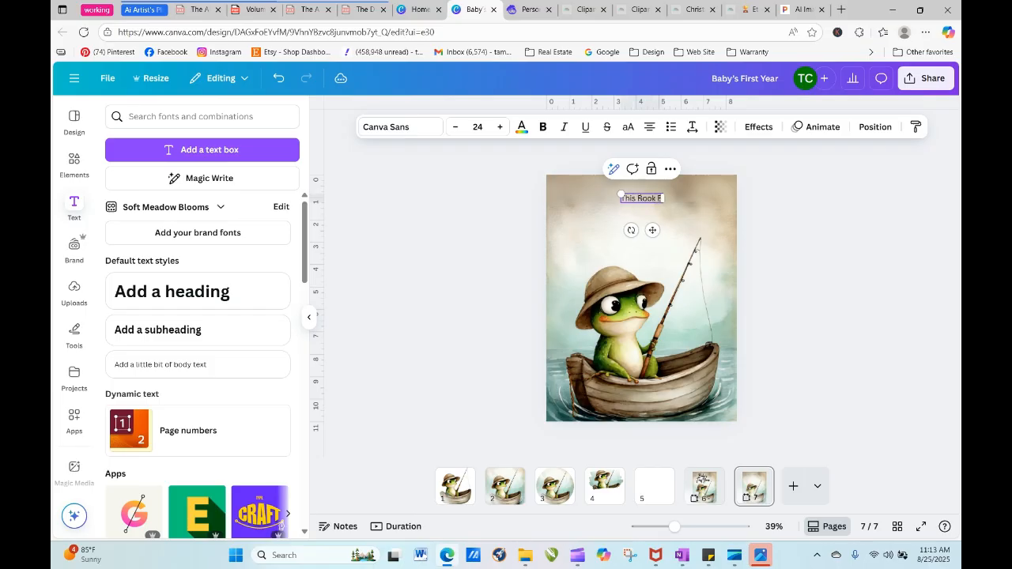
pyautogui.write('elongs to')
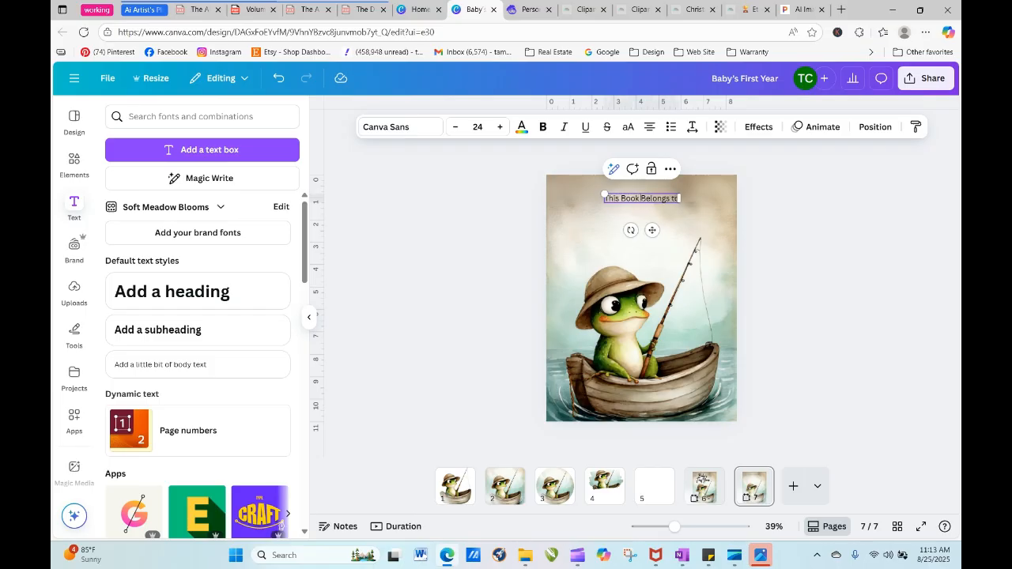
pyautogui.click(825, 227)
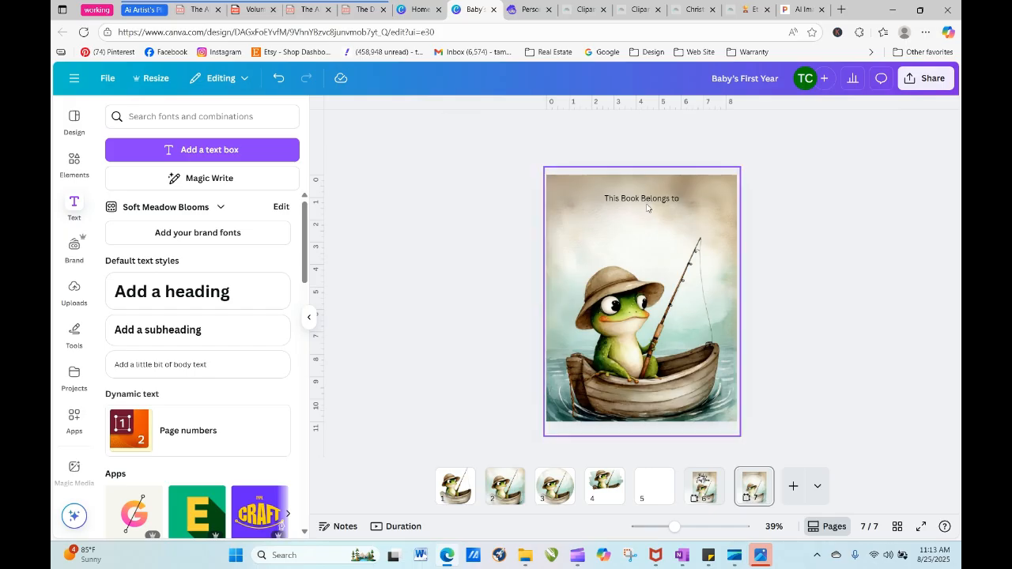
# - Enlarge the "This Book Belongs to" text to size 35 and center it near the page's upper edge
pyautogui.click(647, 207)
pyautogui.click(615, 197)
pyautogui.moveTo(604, 193); pyautogui.dragTo(568, 187)
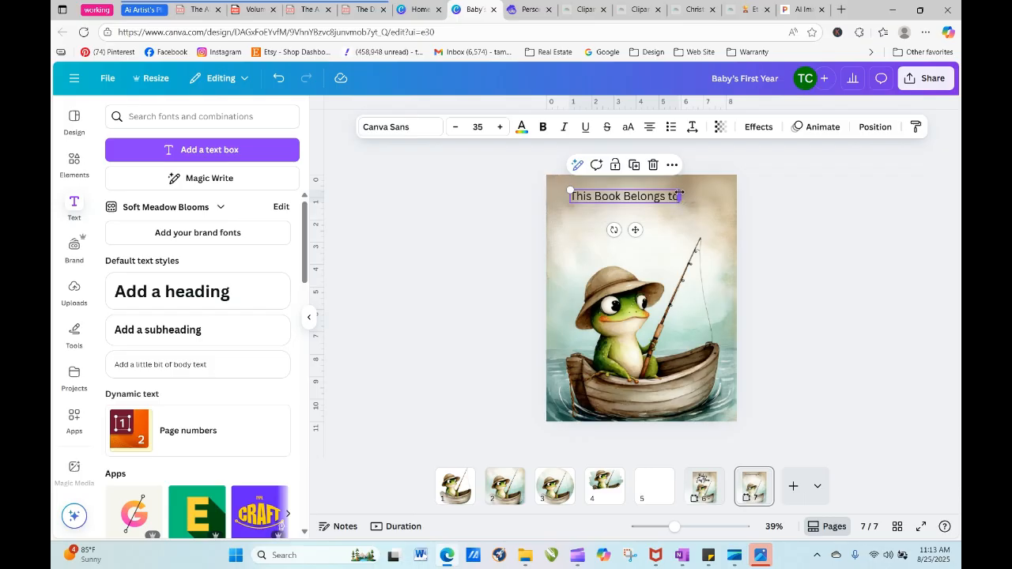
pyautogui.moveTo(591, 198); pyautogui.dragTo(601, 196)
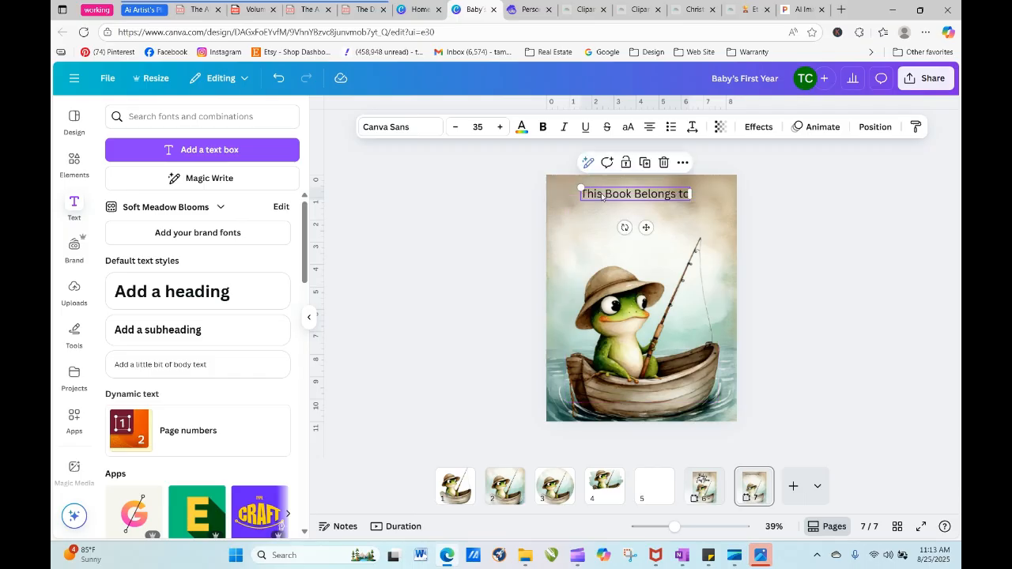
# - Set the "This Book Belongs to" text to The Seasons font and widen its text box slightly
pyautogui.click(398, 128)
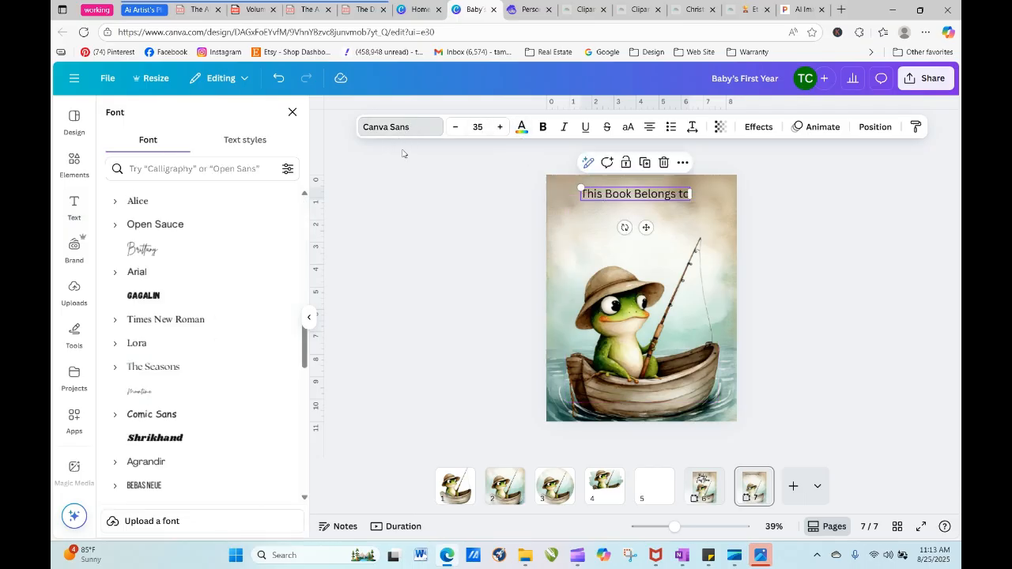
pyautogui.click(192, 374)
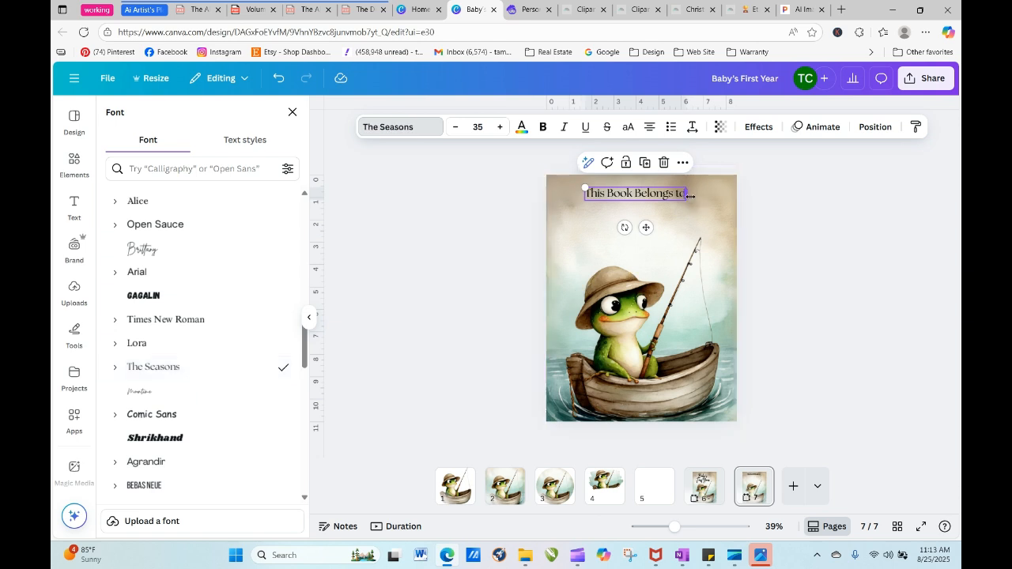
pyautogui.moveTo(690, 195); pyautogui.dragTo(704, 196)
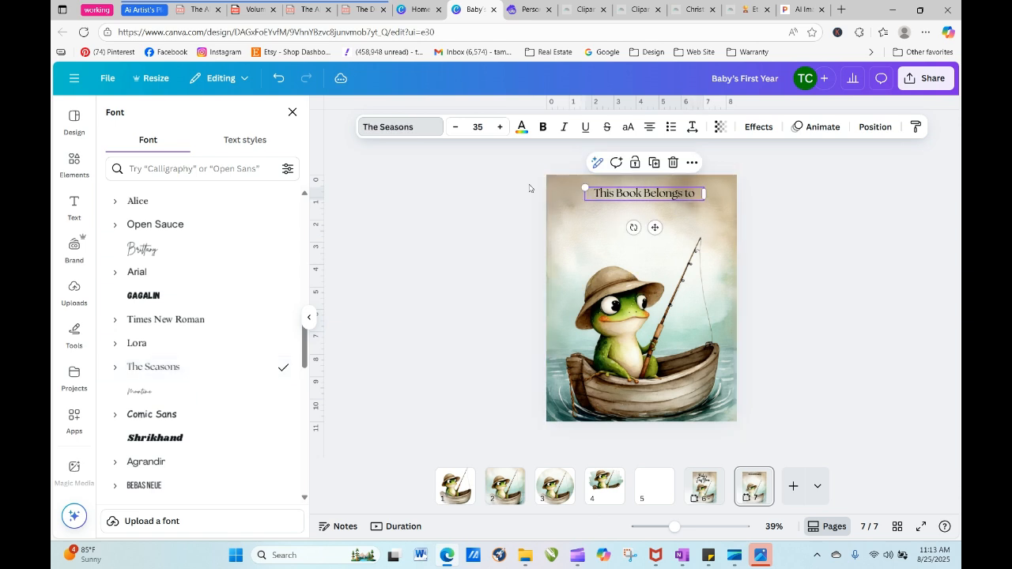
# - Increase the "This Book Belongs to" text to size 45, then widen it onto one line and center it above the frog
pyautogui.click(499, 127)
pyautogui.click(499, 127)
pyautogui.click(499, 128)
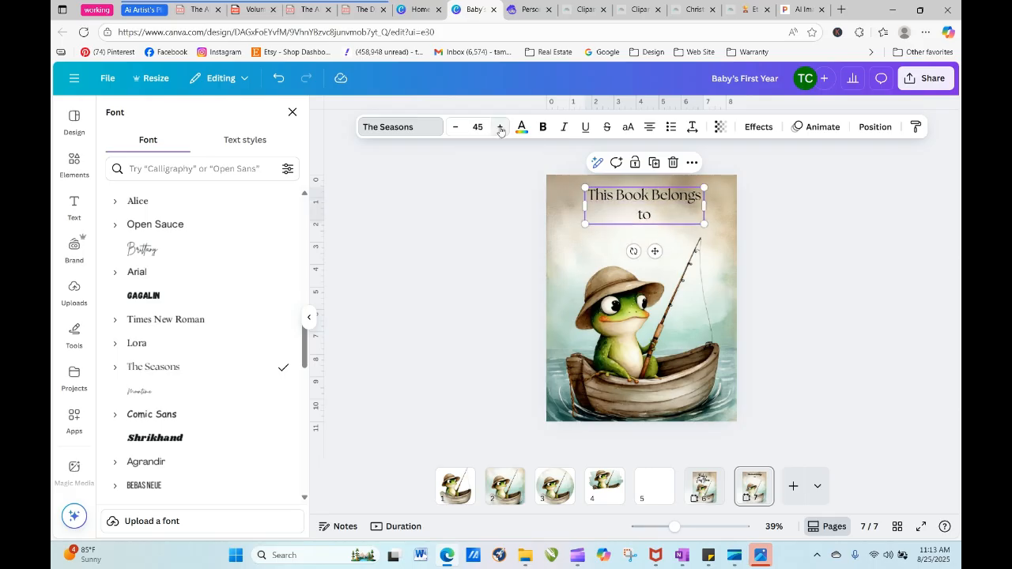
pyautogui.moveTo(583, 205); pyautogui.dragTo(570, 195)
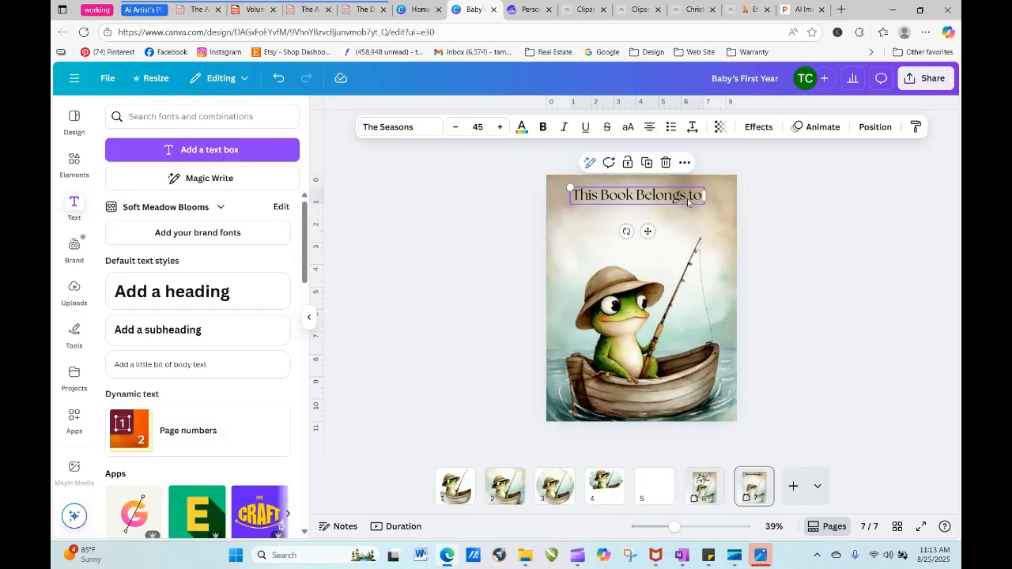
pyautogui.moveTo(687, 199); pyautogui.dragTo(695, 196)
pyautogui.click(624, 227)
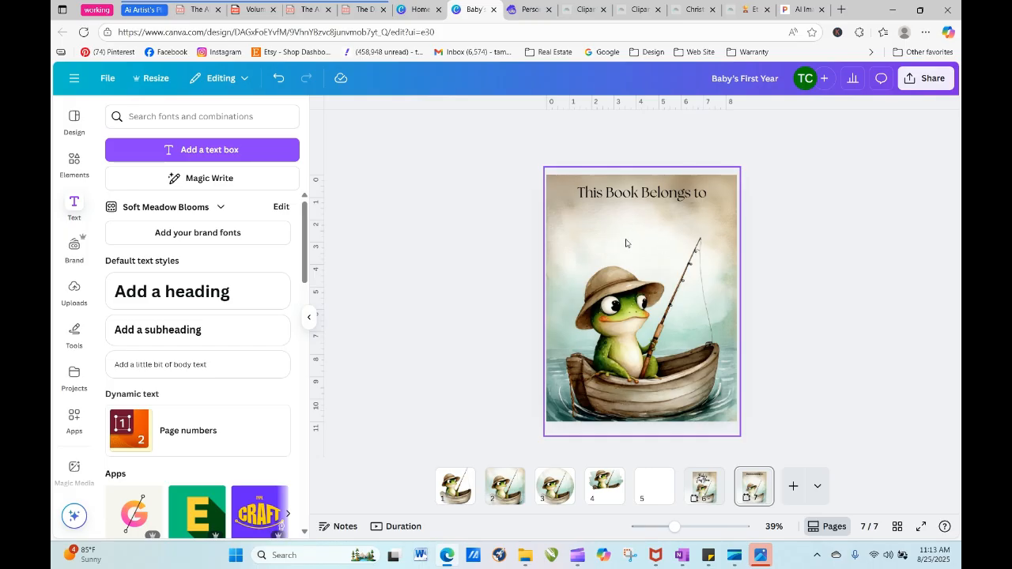
pyautogui.click(802, 255)
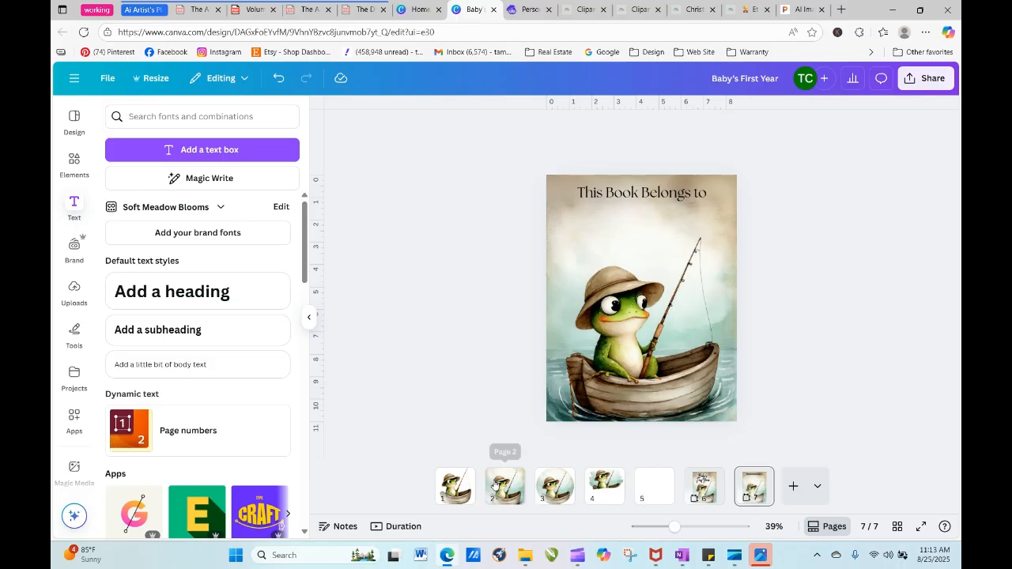
# - Open page 1 at 20% zoom and shift the frog clipart slightly right and up to center it
pyautogui.click(459, 494)
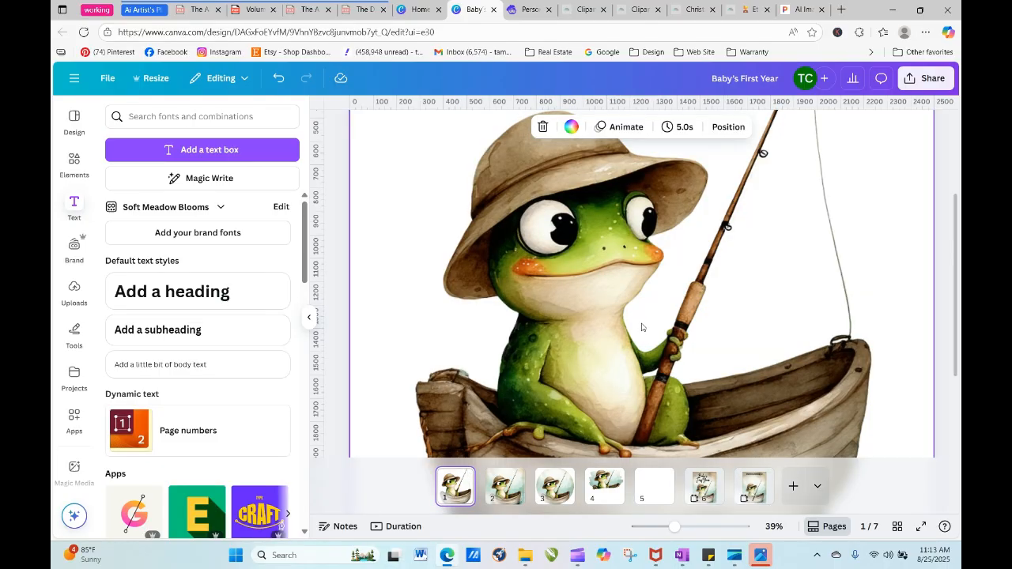
pyautogui.rightClick(630, 293)
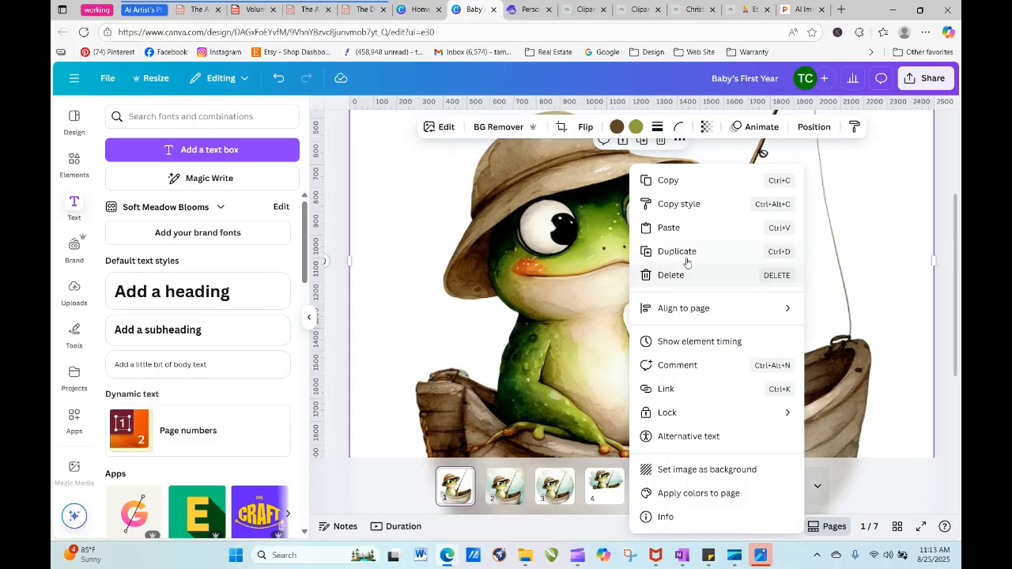
pyautogui.click(872, 476)
pyautogui.moveTo(676, 526); pyautogui.dragTo(656, 527)
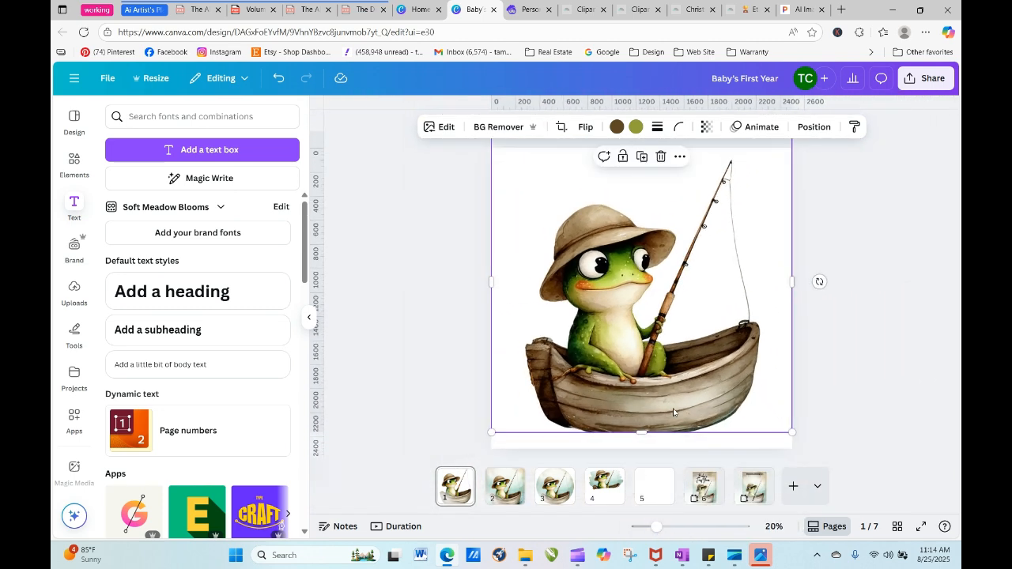
pyautogui.moveTo(672, 412); pyautogui.dragTo(681, 407)
pyautogui.click(848, 379)
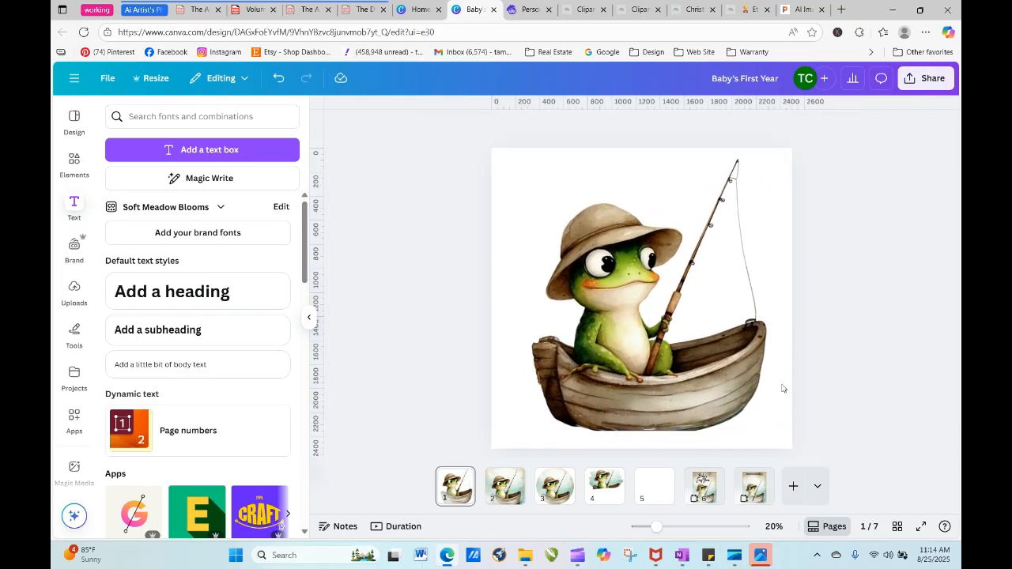
# - Search the elements for "mockup tshirt" and browse the photo results
pyautogui.click(74, 162)
pyautogui.click(157, 117)
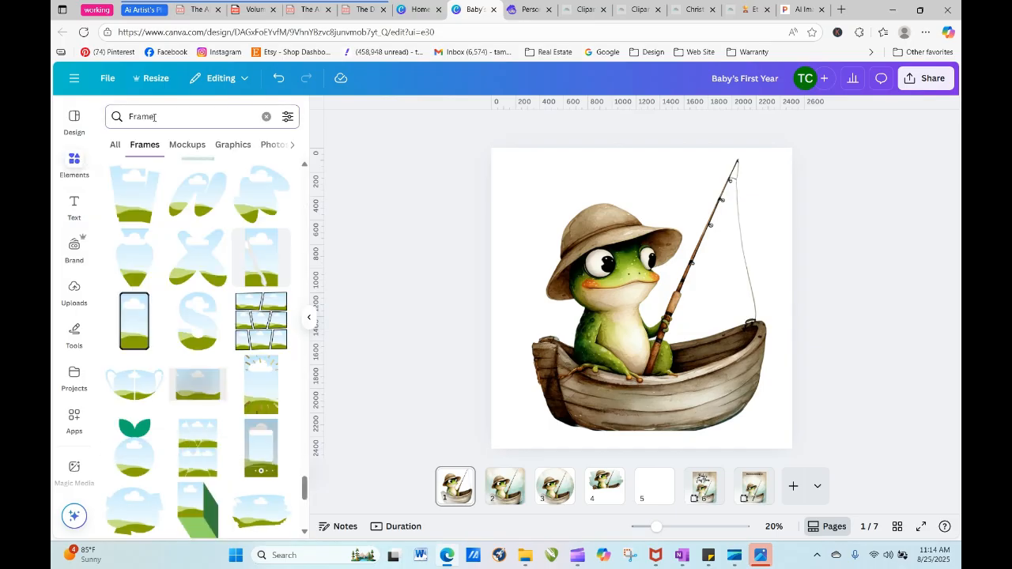
pyautogui.moveTo(156, 117); pyautogui.dragTo(117, 117)
pyautogui.write('mockup')
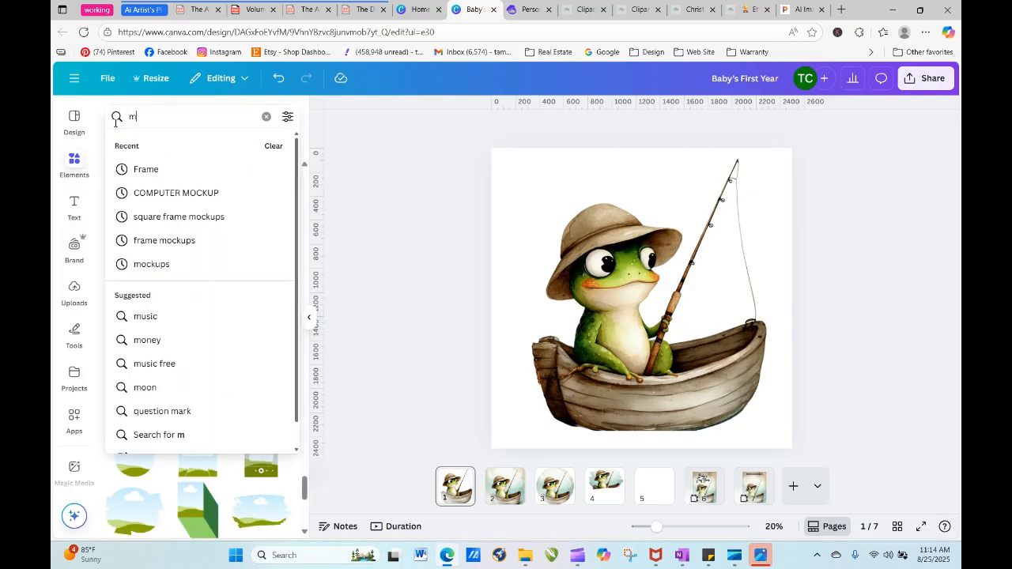
pyautogui.press('Return')
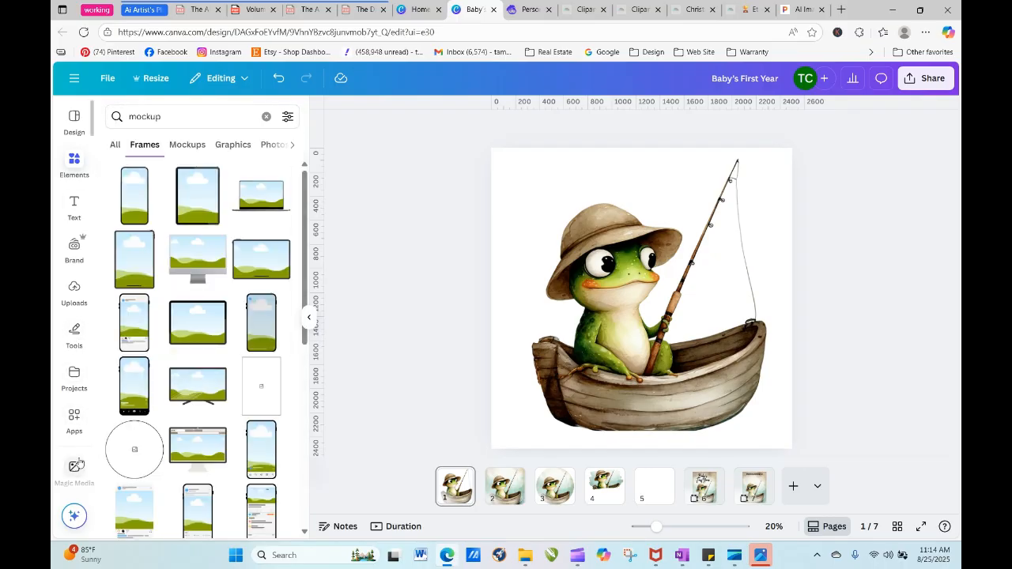
pyautogui.click(185, 124)
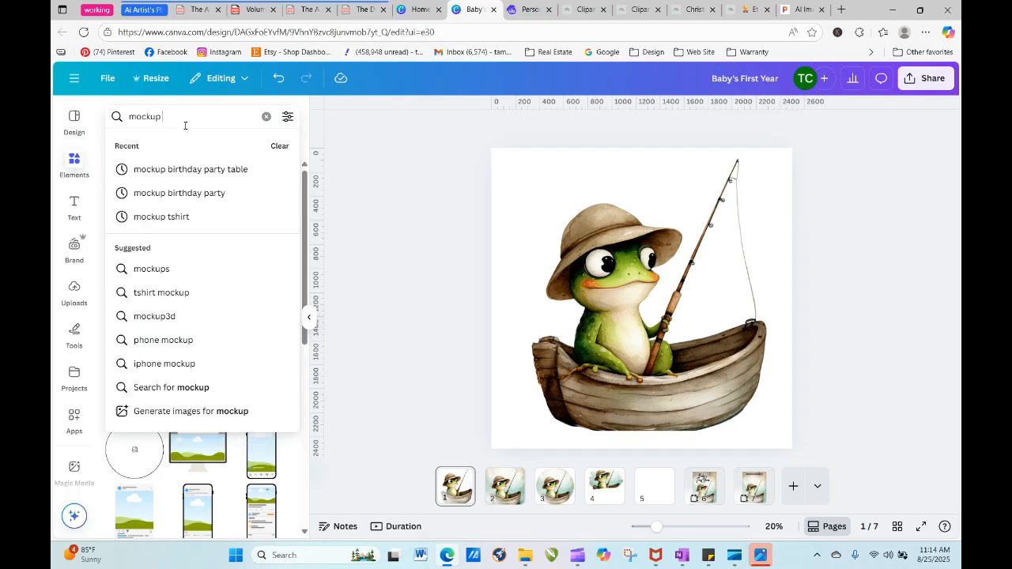
pyautogui.write('tshirt')
pyautogui.press('Return')
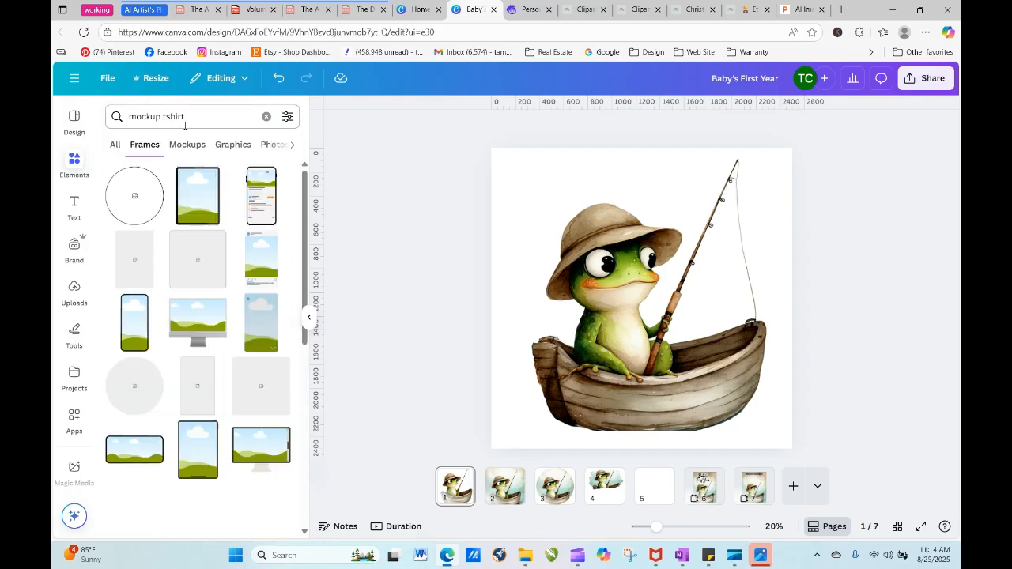
pyautogui.click(114, 146)
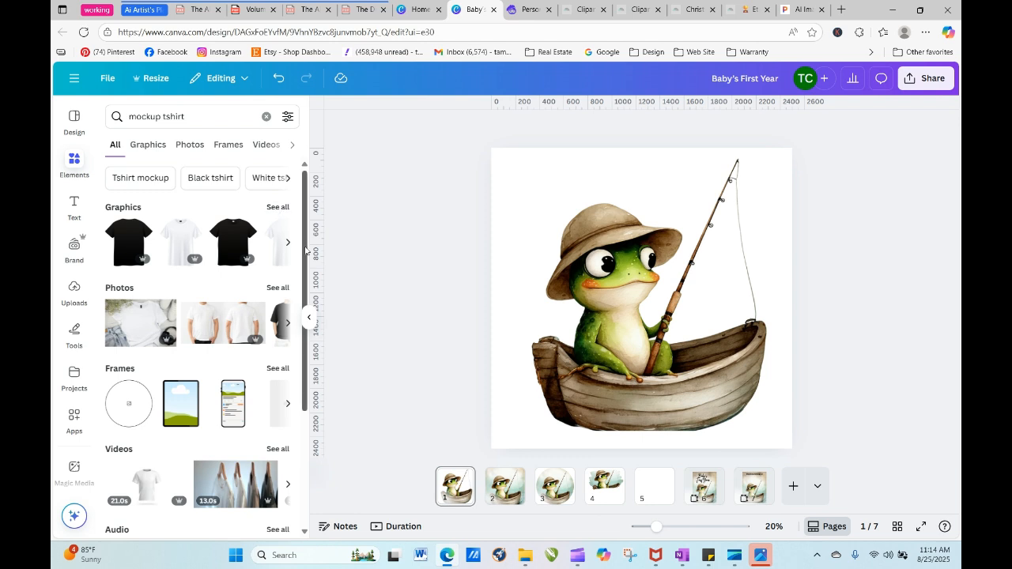
pyautogui.click(277, 288)
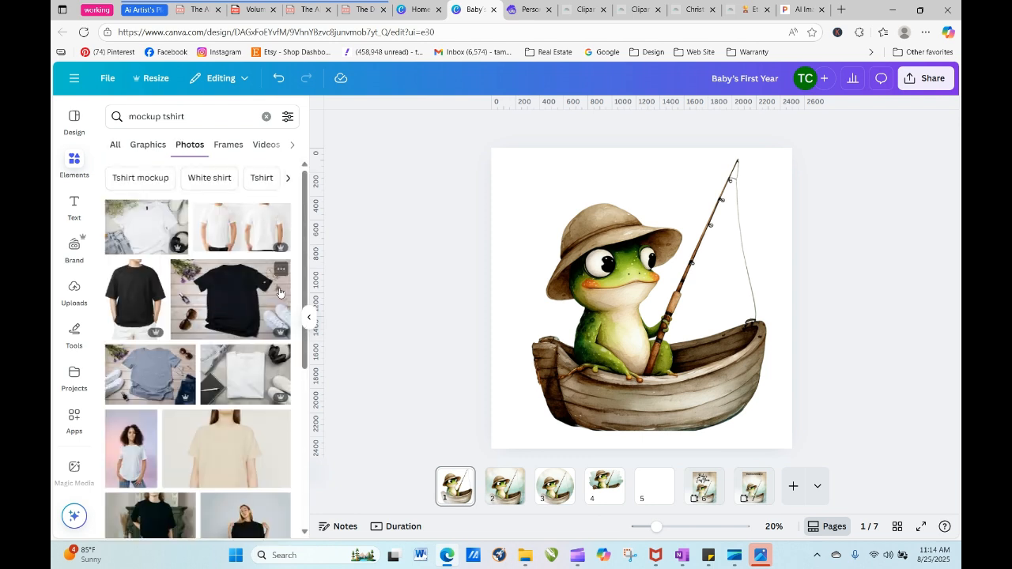
pyautogui.moveTo(308, 254); pyautogui.dragTo(307, 207)
# - Refine the photo search to "mockup tshirt childs"
pyautogui.click(226, 113)
pyautogui.write('c')
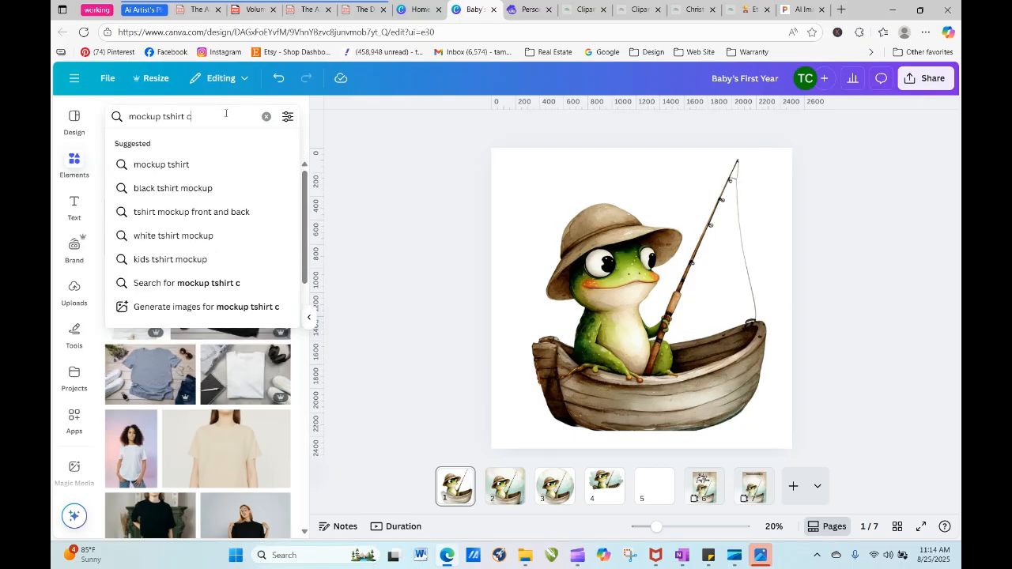
pyautogui.write('hilds')
pyautogui.press('Return')
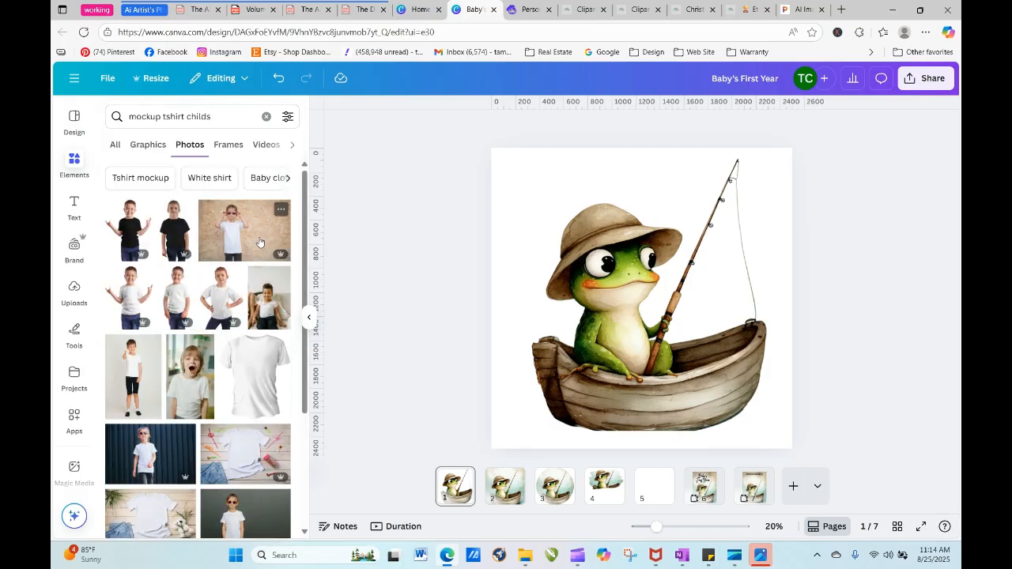
# - Add the photo of the child in sunglasses and a white T-shirt to page 1 and enlarge it to cover the page
pyautogui.click(258, 241)
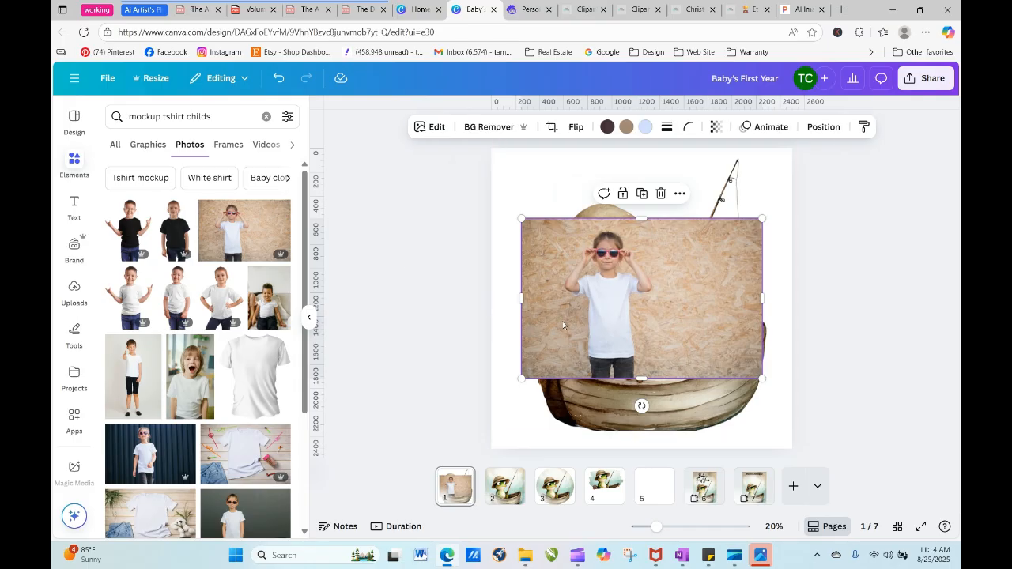
pyautogui.moveTo(597, 314); pyautogui.dragTo(562, 239)
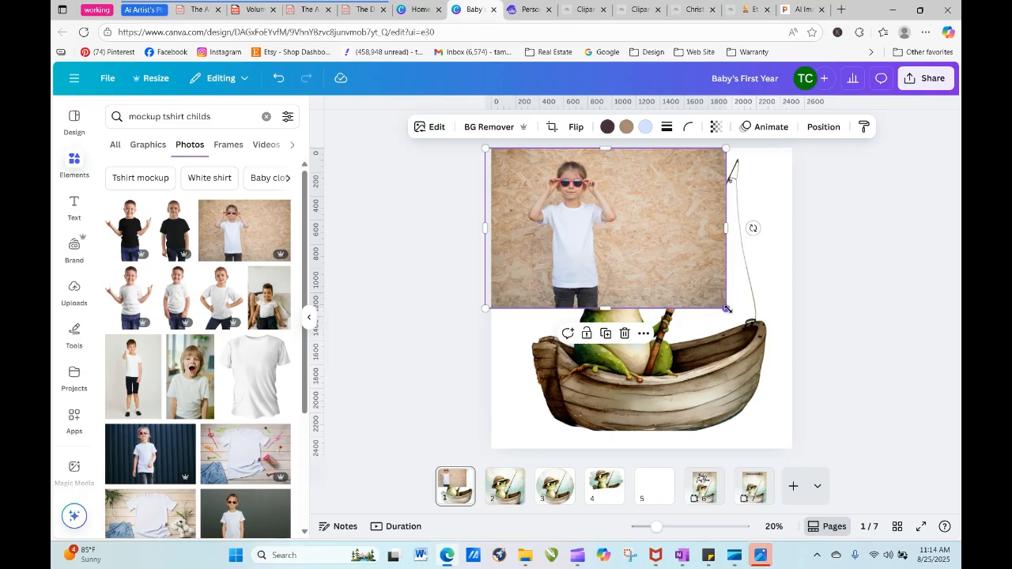
pyautogui.moveTo(728, 307); pyautogui.dragTo(910, 518)
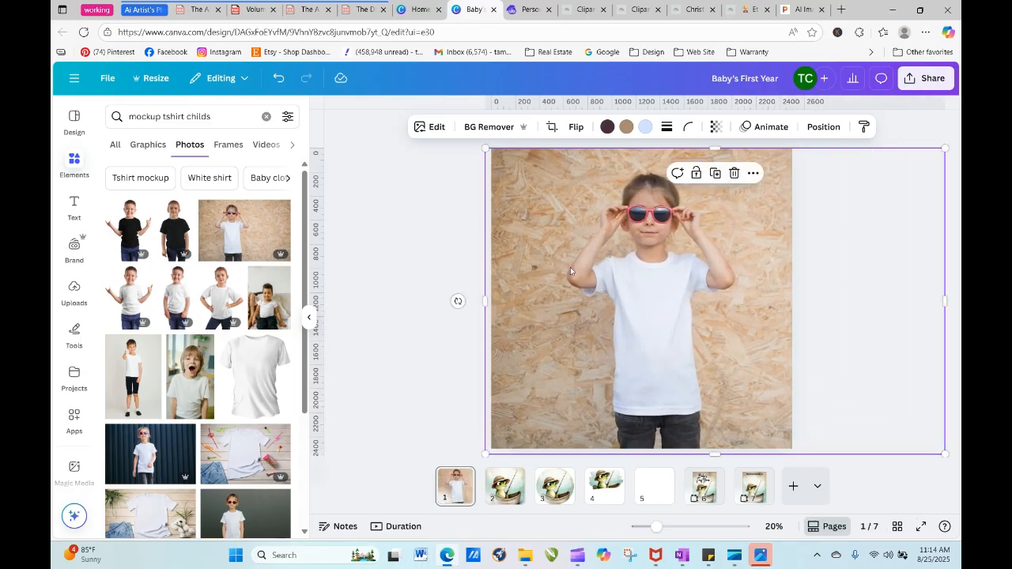
# - Enlarge the child photo slightly to about 3905 px wide and send it to the back, behind the frog clipart
pyautogui.moveTo(480, 150); pyautogui.dragTo(475, 143)
pyautogui.click(824, 127)
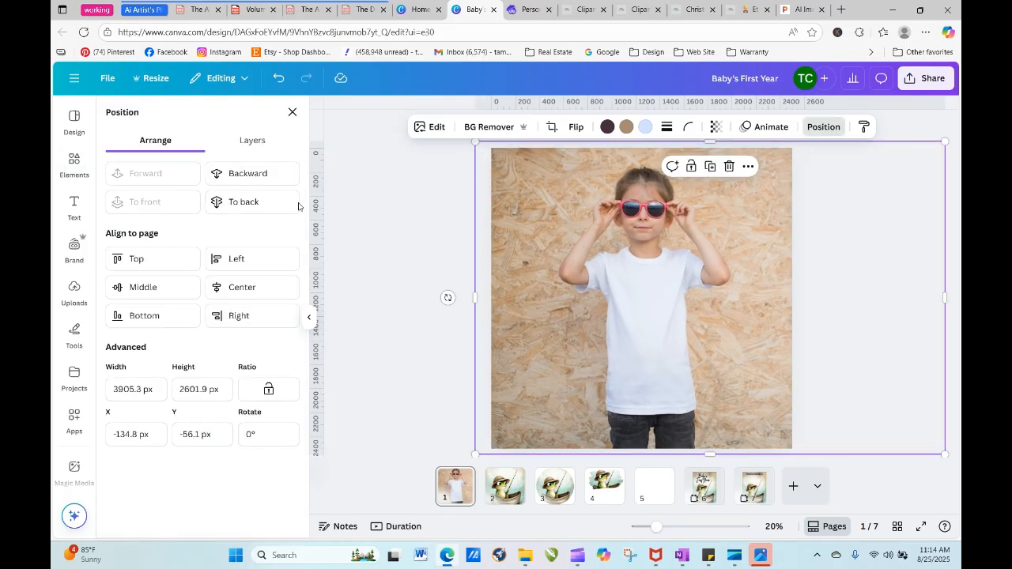
pyautogui.click(269, 204)
# - Shrink the frog clipart to about 947 px square and place it over the child's white T-shirt
pyautogui.click(610, 288)
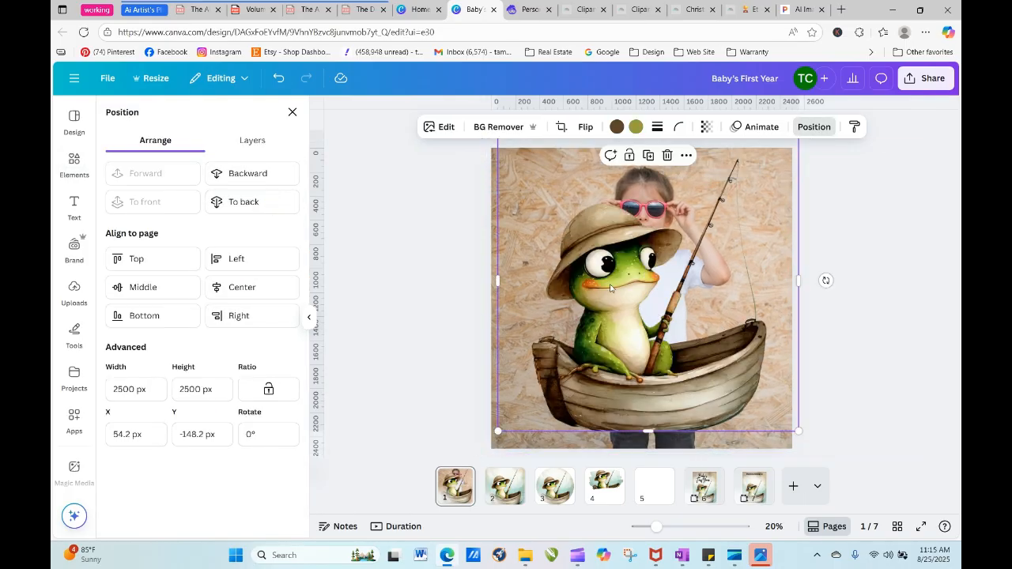
pyautogui.moveTo(541, 203); pyautogui.dragTo(575, 261)
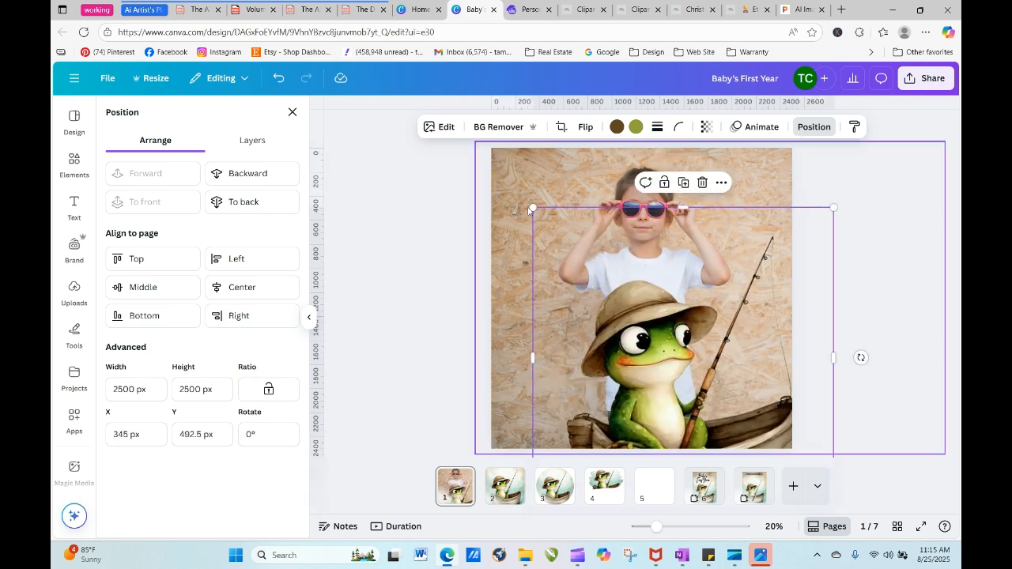
pyautogui.moveTo(532, 207); pyautogui.dragTo(719, 394)
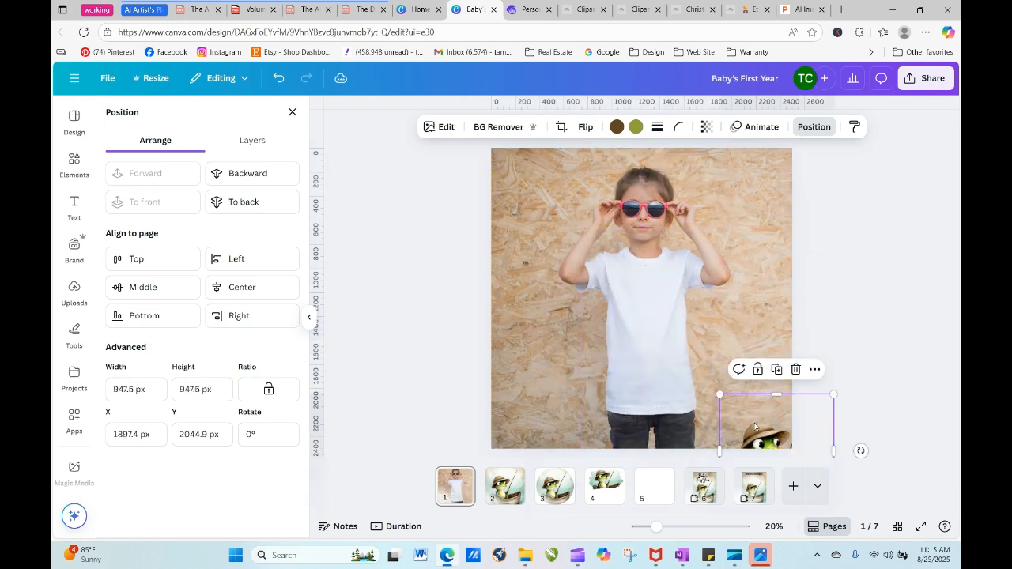
pyautogui.moveTo(775, 427); pyautogui.dragTo(658, 288)
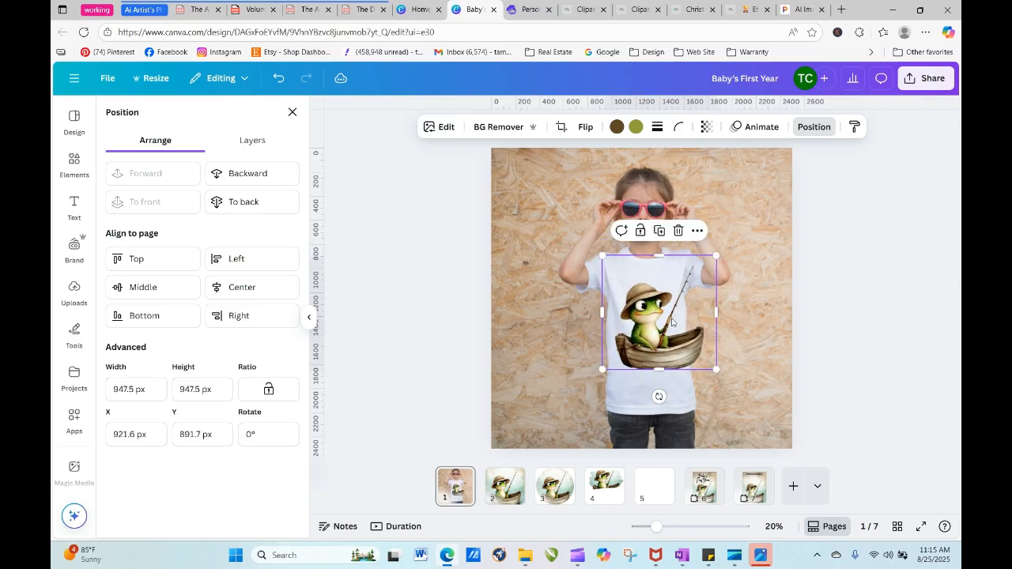
# - Reduce the frog clipart to about 575 px square and center it on the chest of the T-shirt
pyautogui.moveTo(717, 369); pyautogui.dragTo(650, 322)
pyautogui.click(763, 366)
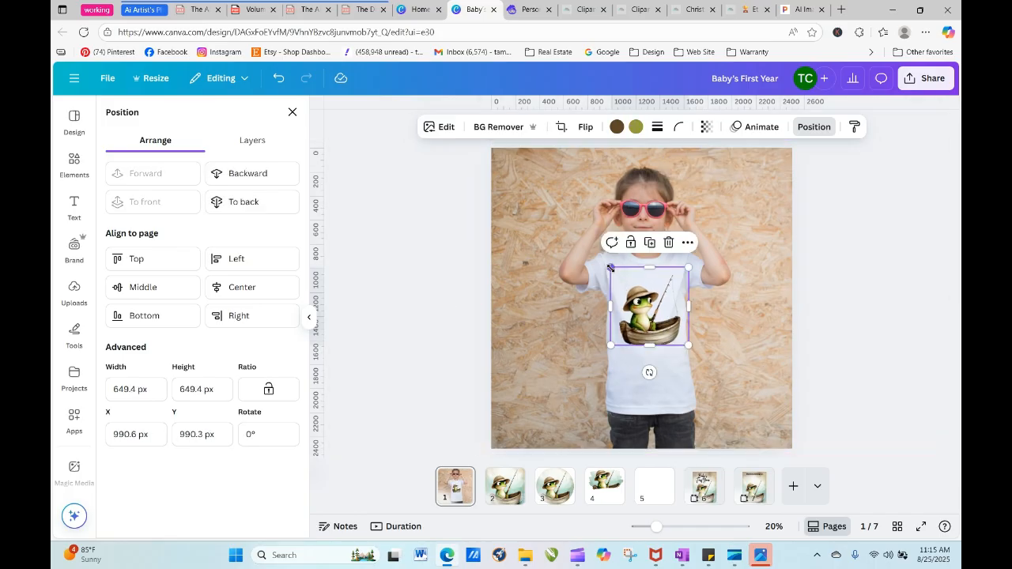
pyautogui.moveTo(610, 268); pyautogui.dragTo(620, 278)
pyautogui.moveTo(648, 334); pyautogui.dragTo(643, 325)
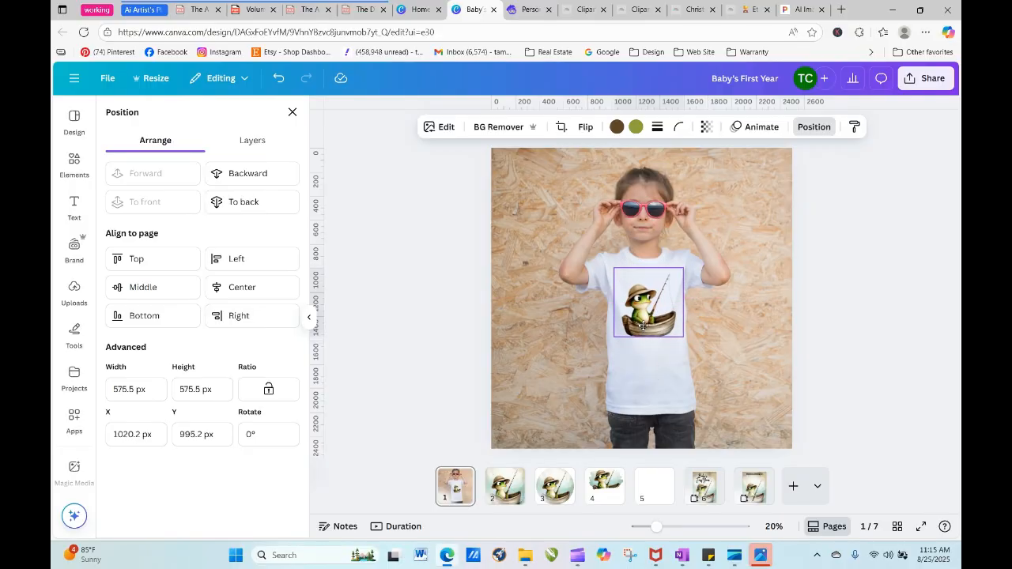
pyautogui.click(864, 317)
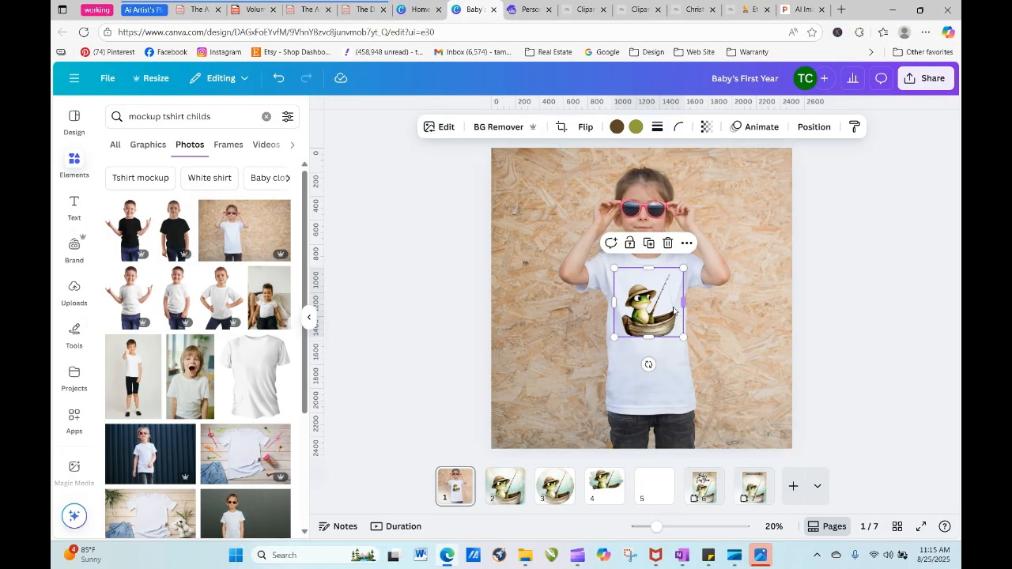
pyautogui.moveTo(661, 312); pyautogui.dragTo(662, 314)
pyautogui.click(451, 330)
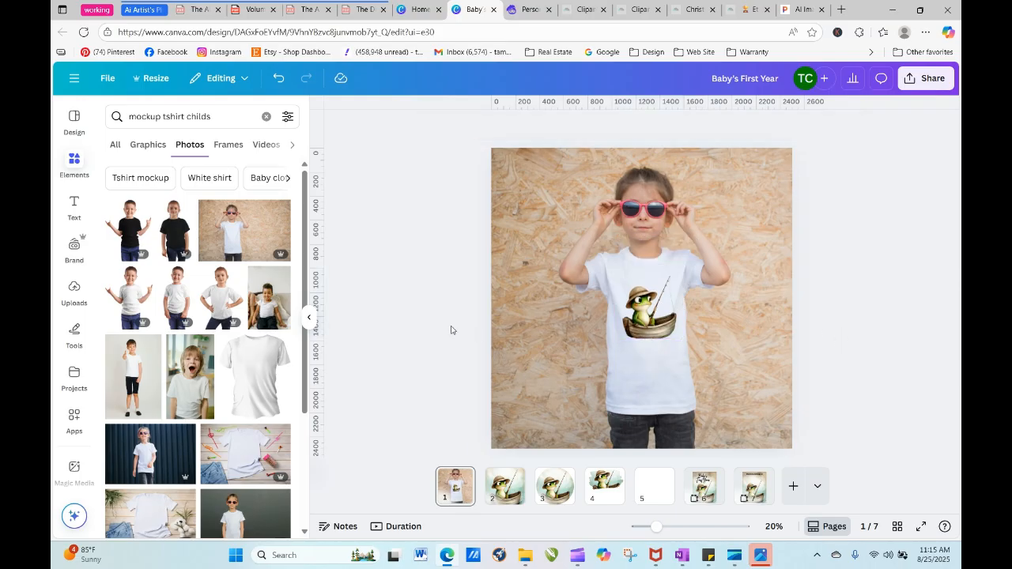
pyautogui.rightClick(414, 324)
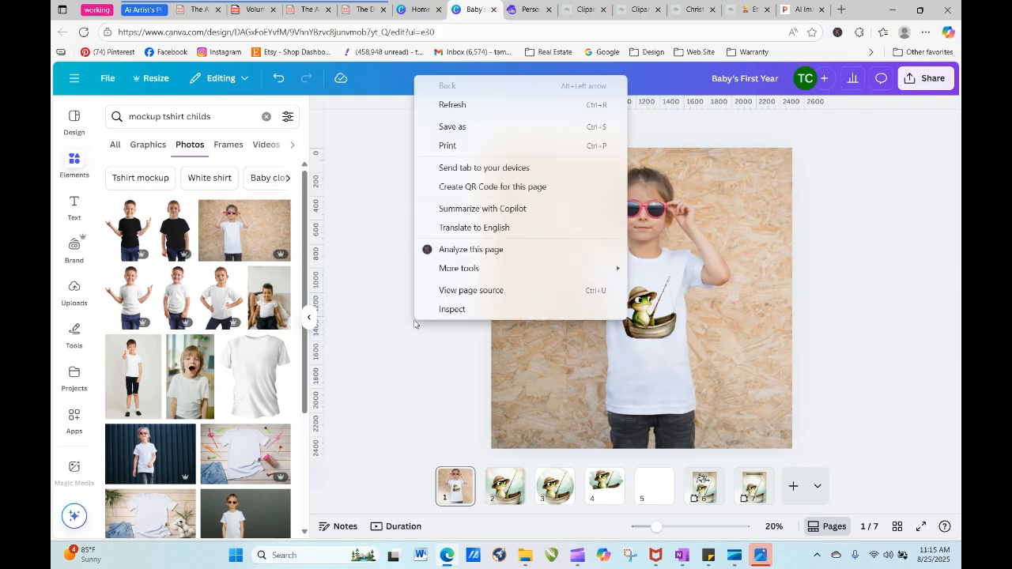
pyautogui.click(377, 243)
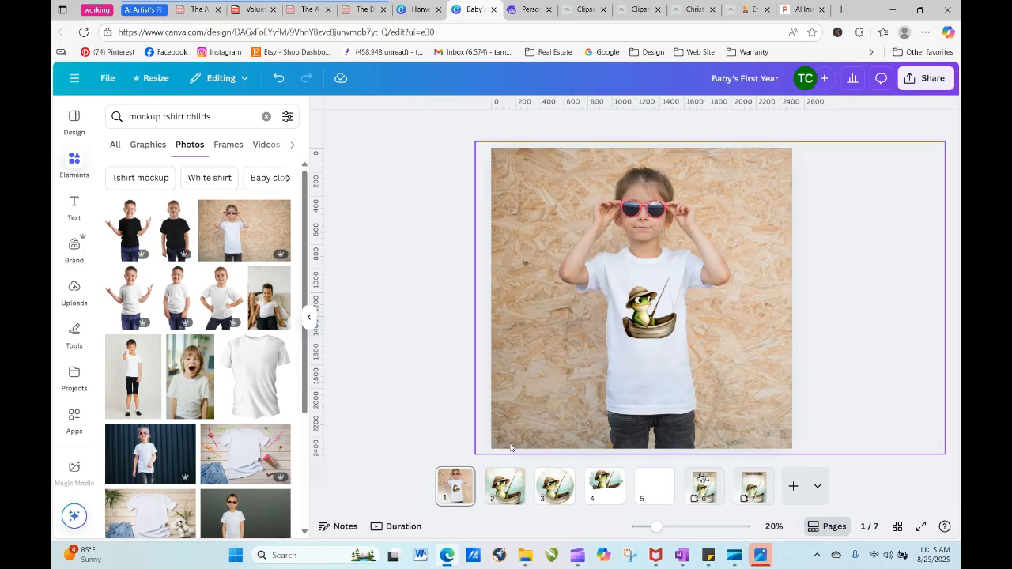
# - Open the blank page 5 and search the photos for a party cup mockup
pyautogui.click(652, 494)
pyautogui.click(212, 116)
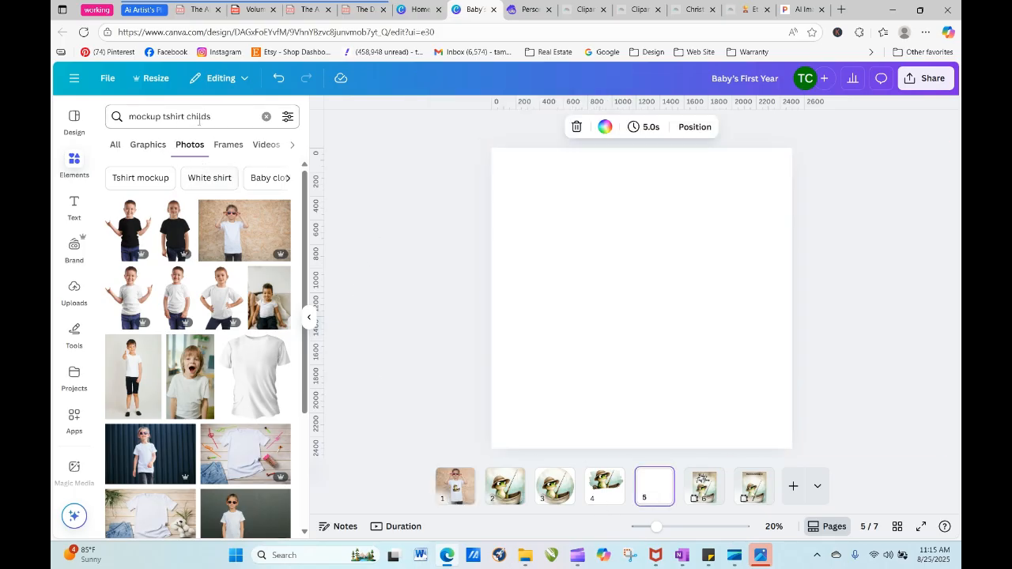
pyautogui.moveTo(212, 116); pyautogui.dragTo(120, 116)
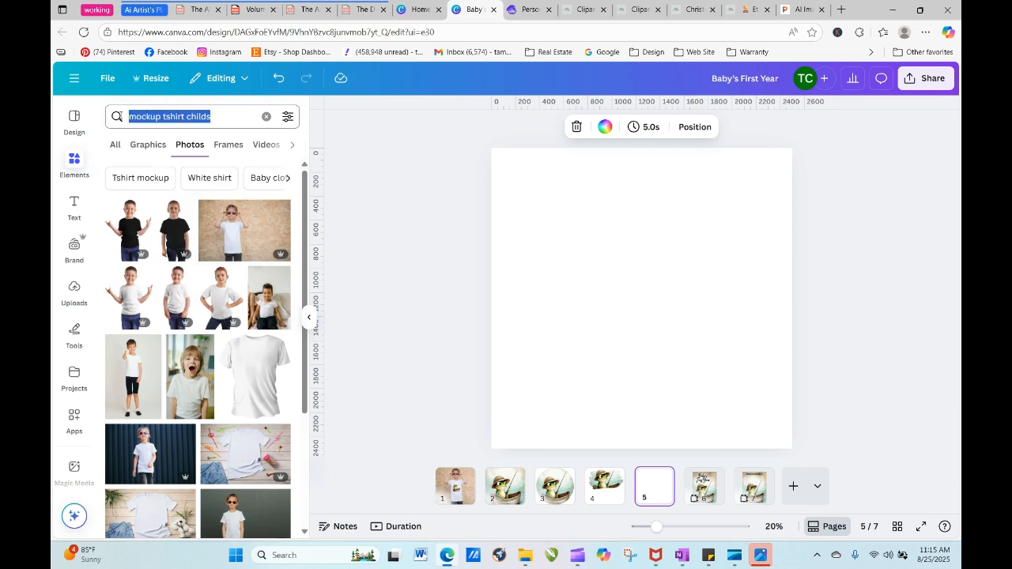
pyautogui.write('cups')
pyautogui.press('BackSpace')
pyautogui.press('BackSpace')
pyautogui.press('BackSpace')
pyautogui.press('BackSpace')
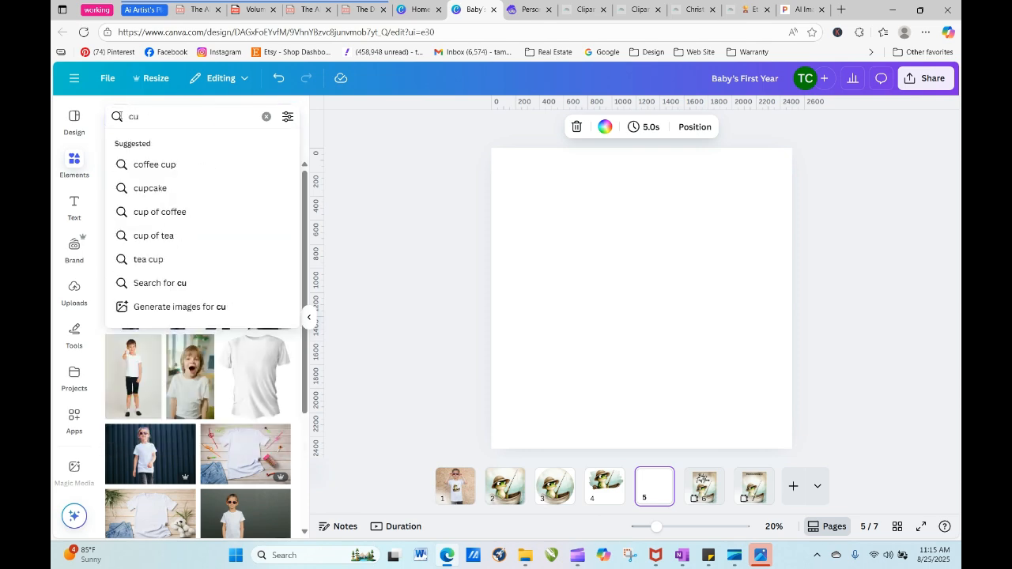
pyautogui.write('party cup')
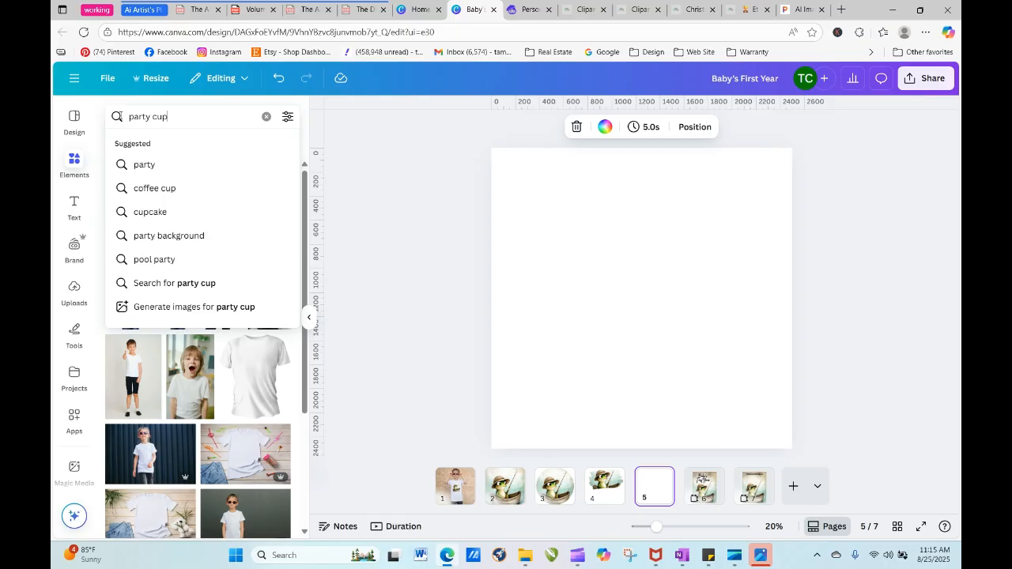
pyautogui.write(' mockup')
pyautogui.press('Return')
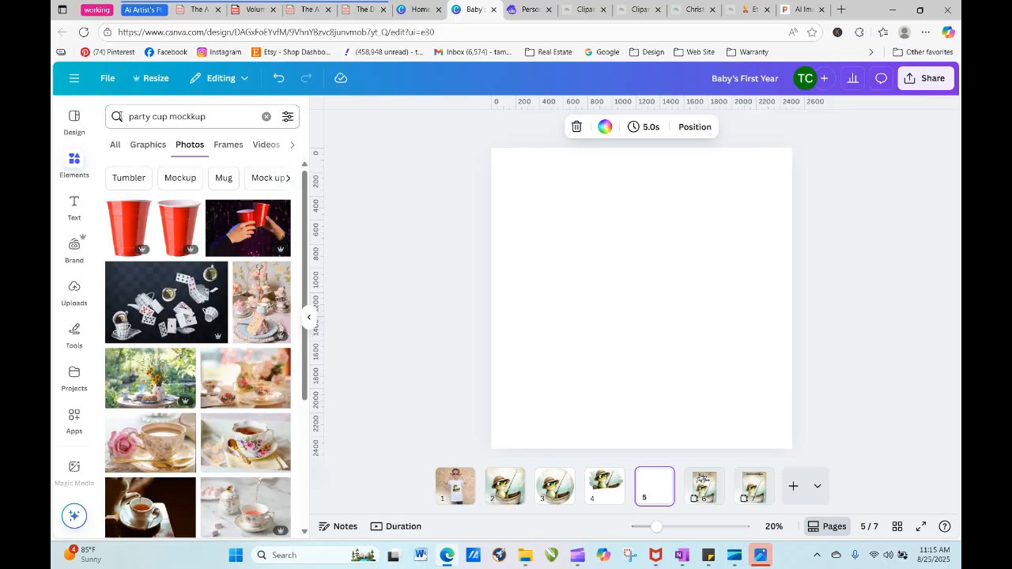
# - Correct the photo search to "party cup mock up"
pyautogui.click(226, 114)
pyautogui.press('BackSpace')
pyautogui.press('BackSpace')
pyautogui.write('k')
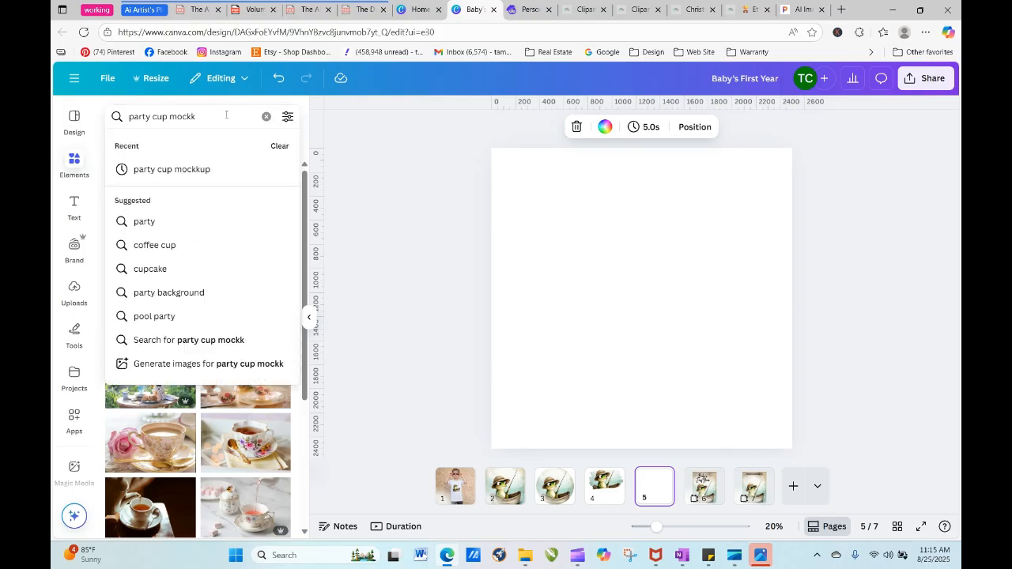
pyautogui.press('BackSpace')
pyautogui.press('BackSpace')
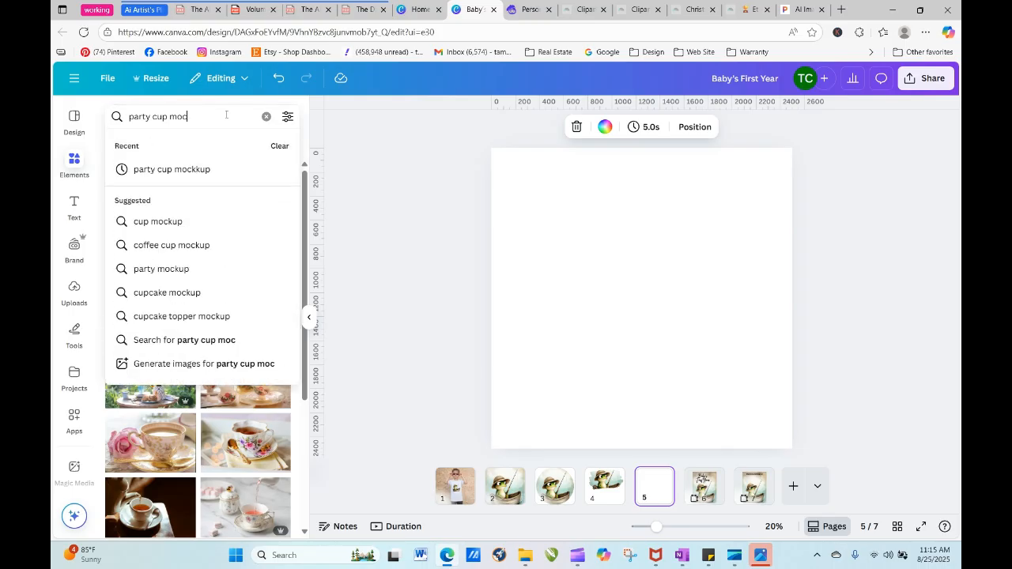
pyautogui.write('k up')
pyautogui.press('Return')
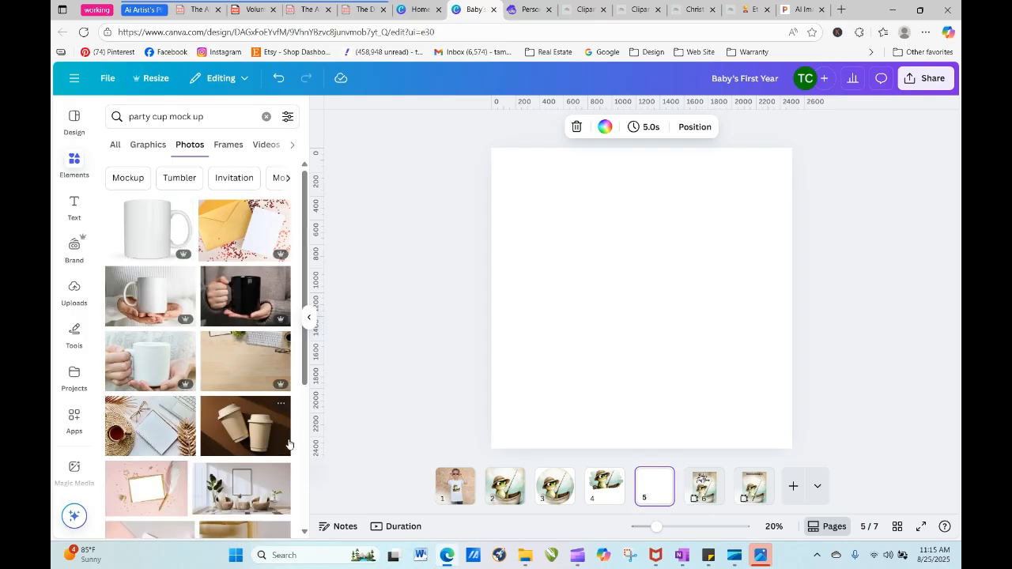
# - Add the photo of the paper coffee cup with a black lid to page 5 and crop its top to remove the lid
pyautogui.scroll(-4, 305, 301)
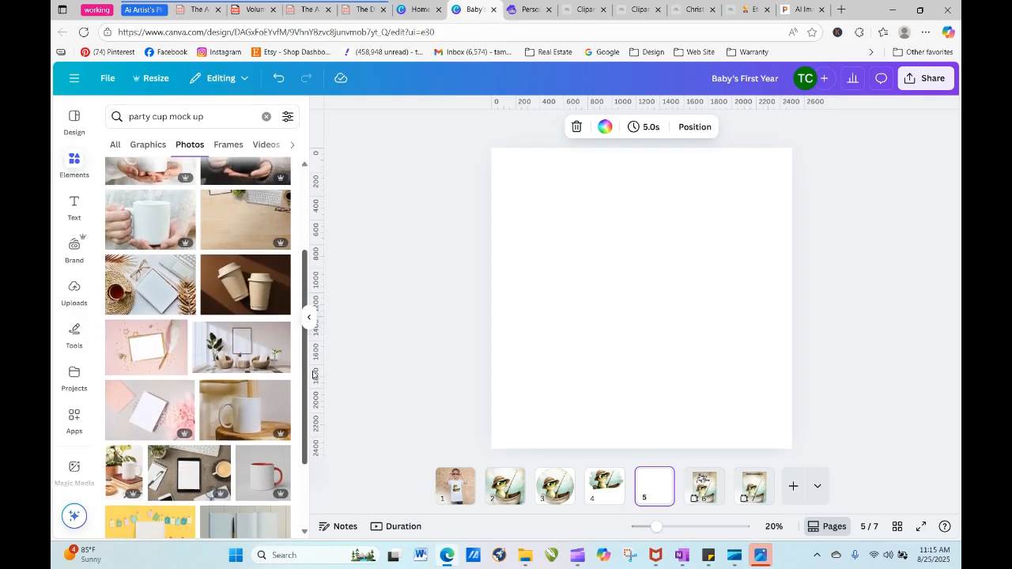
pyautogui.scroll(-4, 316, 435)
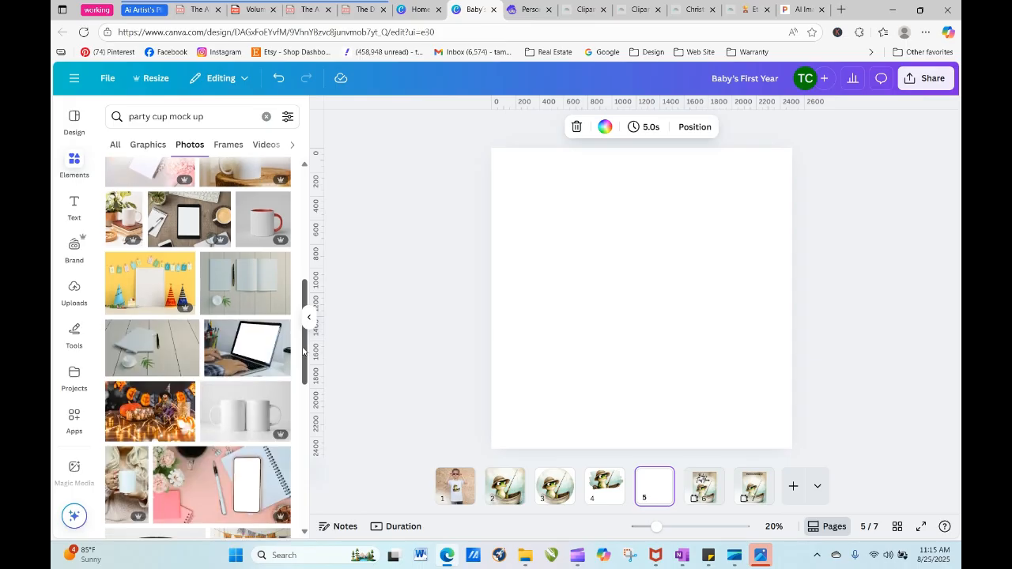
pyautogui.scroll(-1, 315, 427)
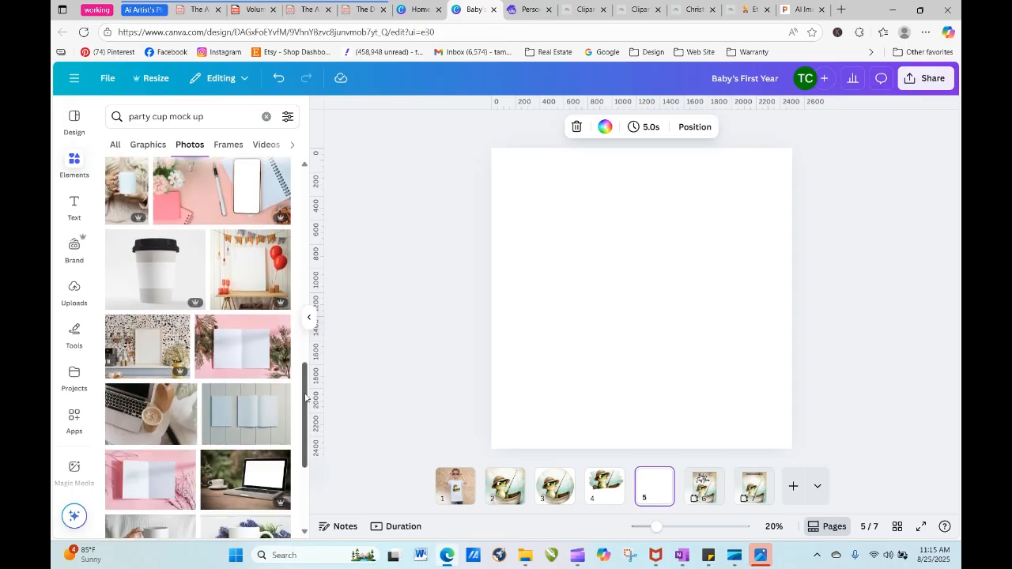
pyautogui.scroll(-4, 305, 398)
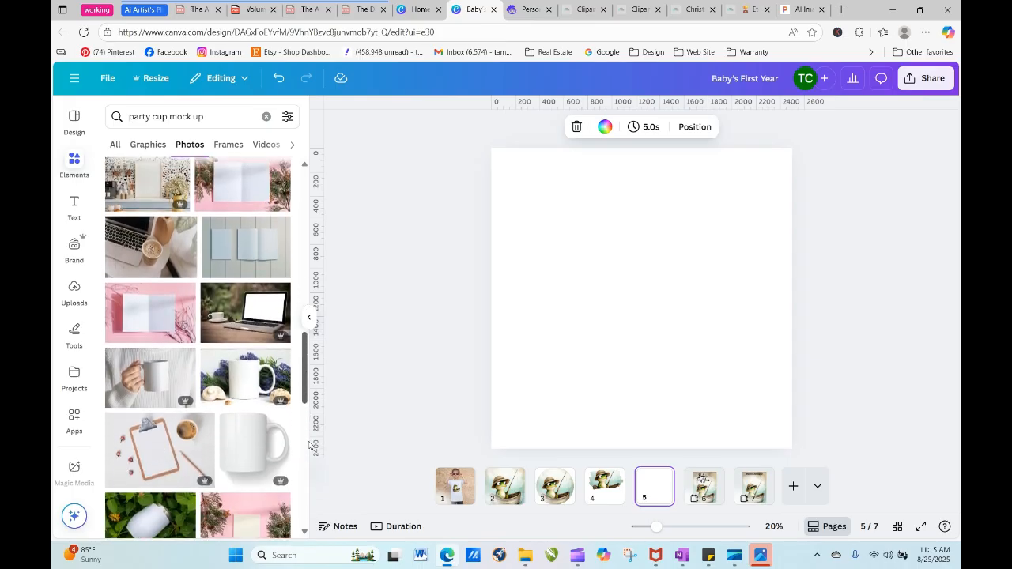
pyautogui.scroll(-3, 309, 451)
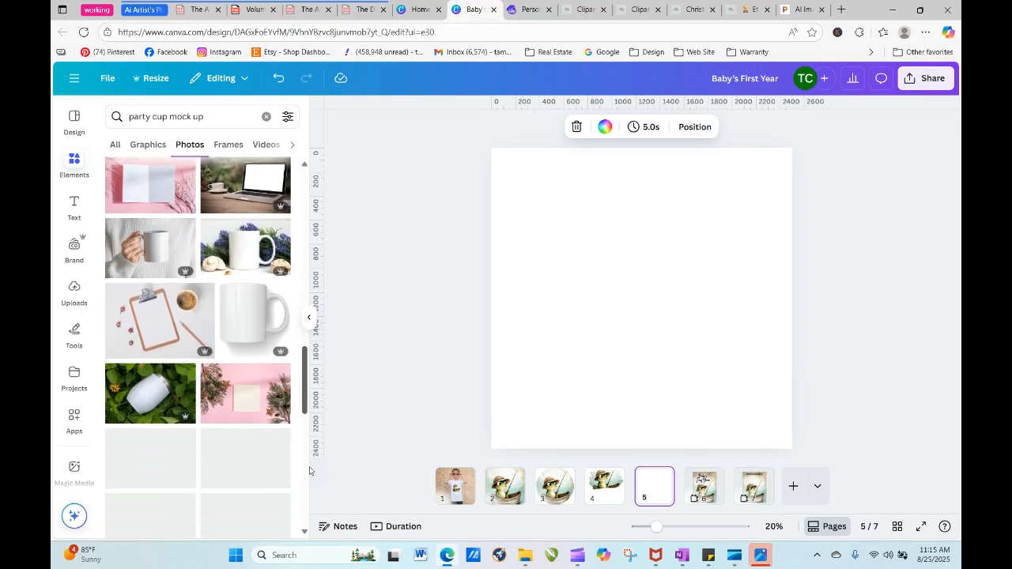
pyautogui.scroll(7, 180, 351)
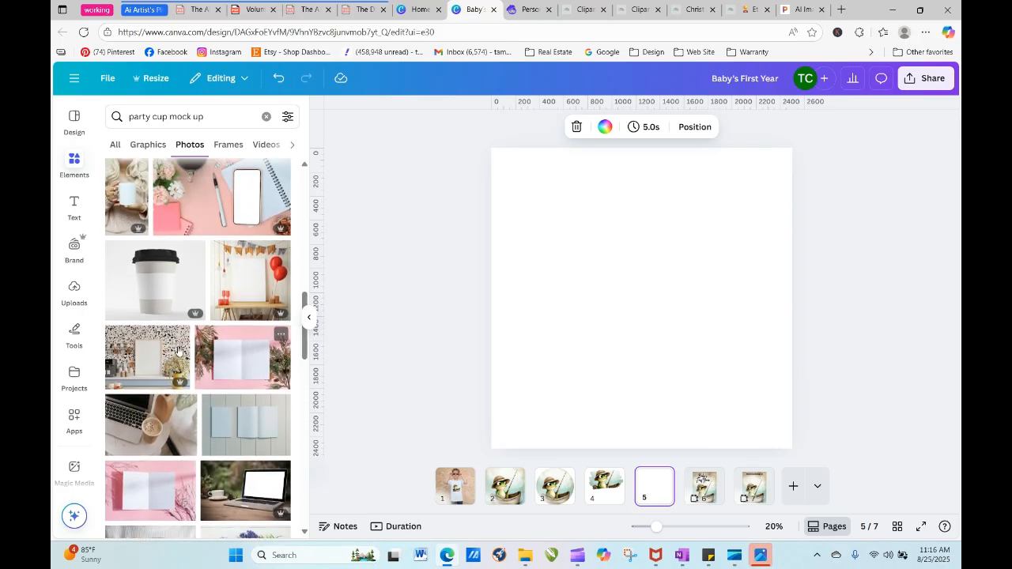
pyautogui.click(149, 287)
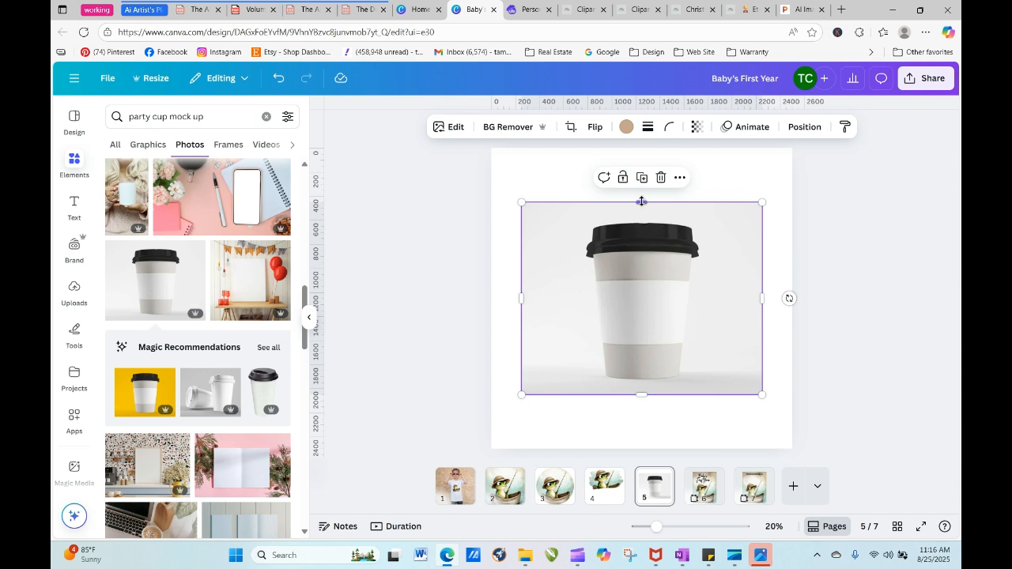
pyautogui.moveTo(642, 201); pyautogui.dragTo(649, 258)
pyautogui.click(444, 273)
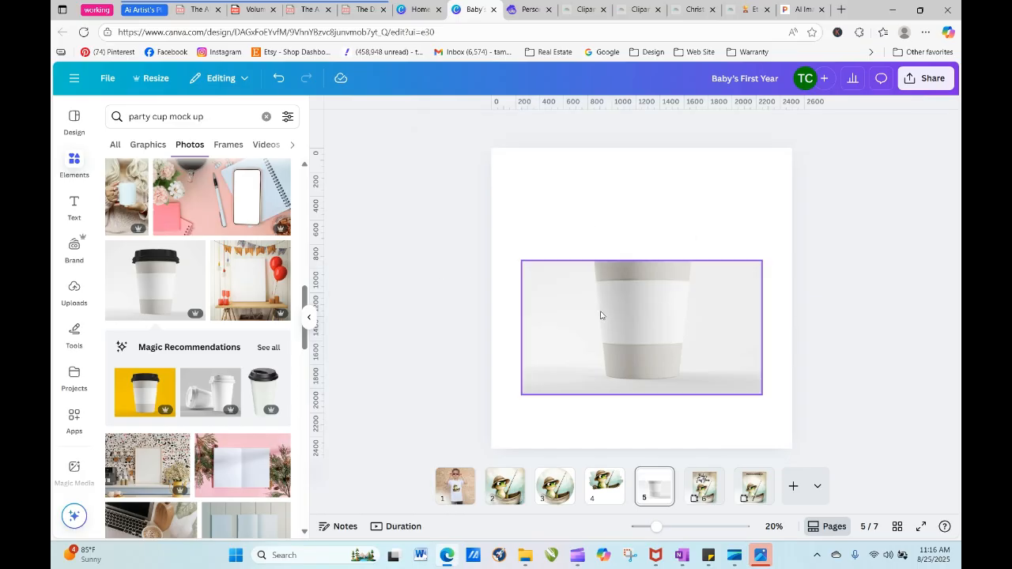
# - Enlarge and reposition the cropped cup photo until it covers page 5, trimming slightly more off its top edge
pyautogui.click(614, 327)
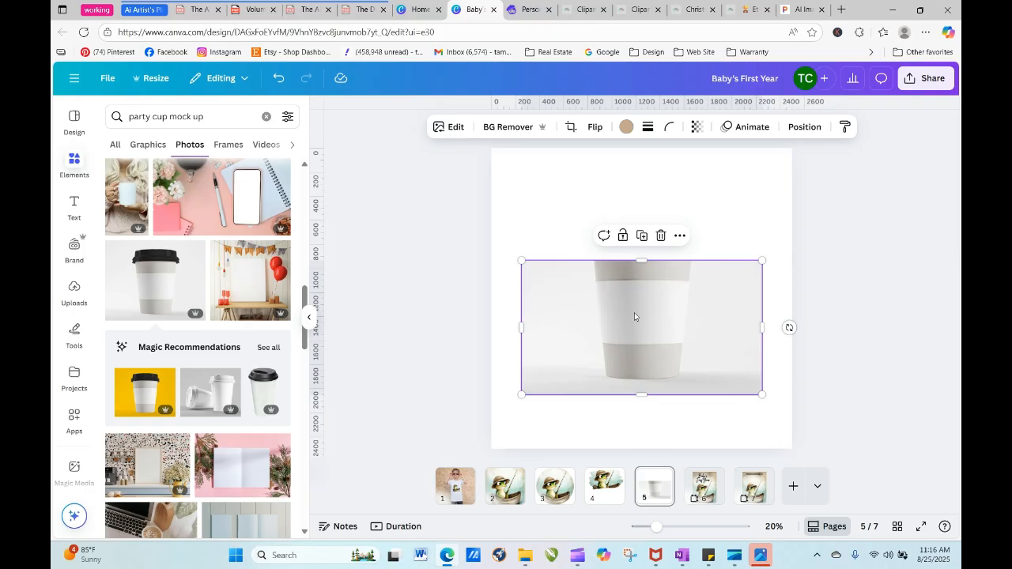
pyautogui.moveTo(635, 313); pyautogui.dragTo(633, 237)
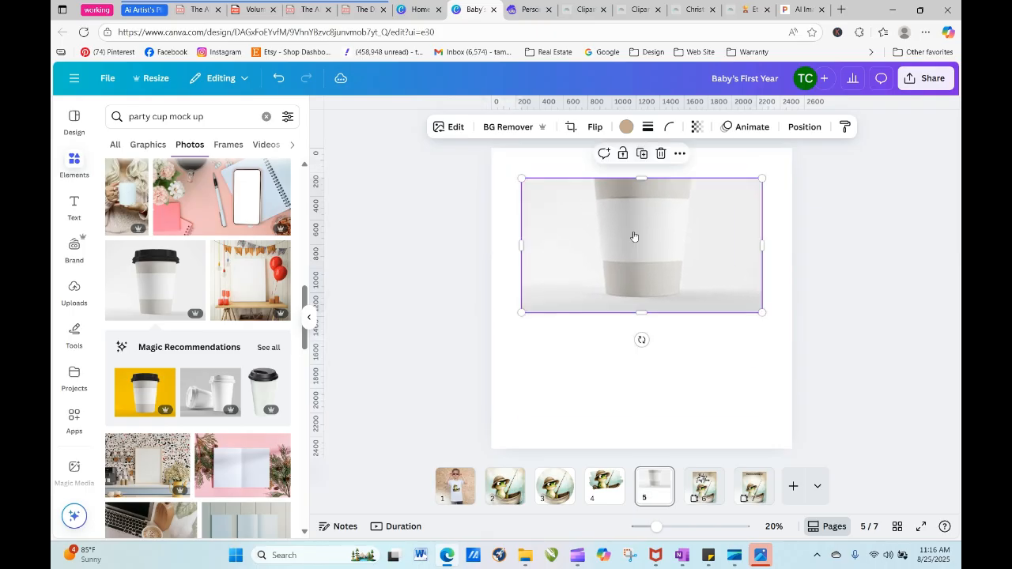
pyautogui.moveTo(521, 312); pyautogui.dragTo(363, 476)
pyautogui.moveTo(633, 371); pyautogui.dragTo(721, 364)
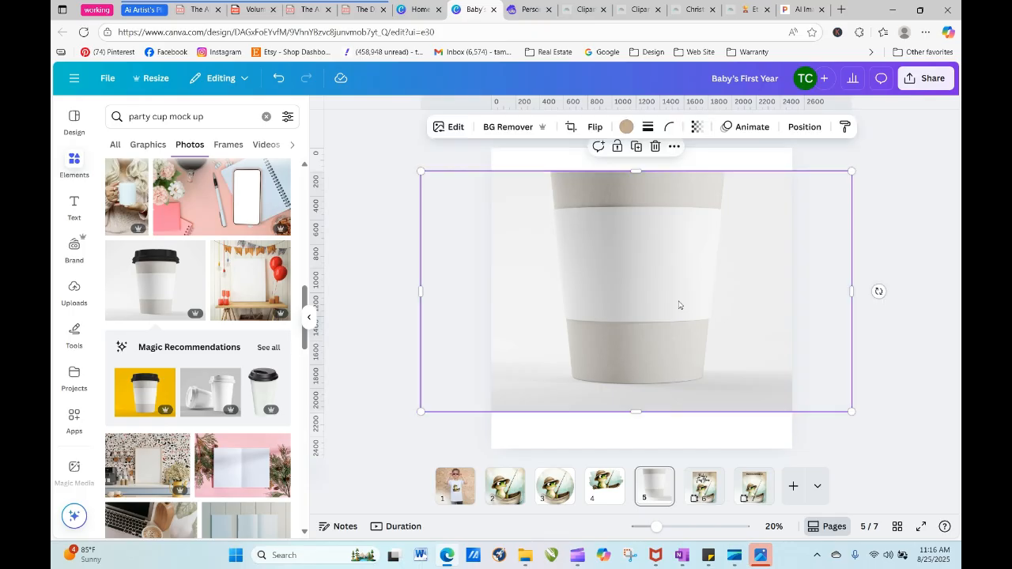
pyautogui.moveTo(421, 170); pyautogui.dragTo(381, 148)
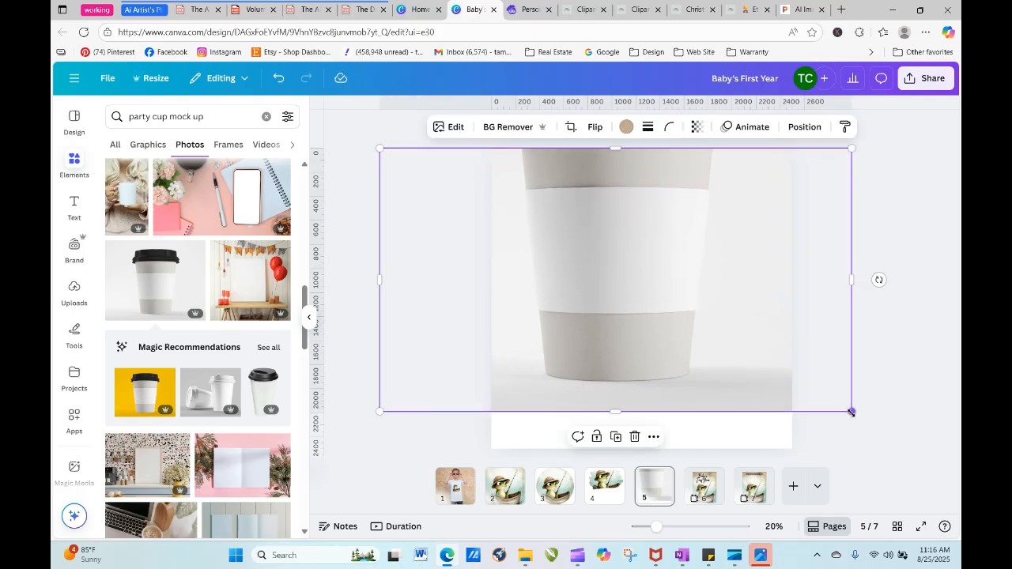
pyautogui.moveTo(853, 412); pyautogui.dragTo(910, 444)
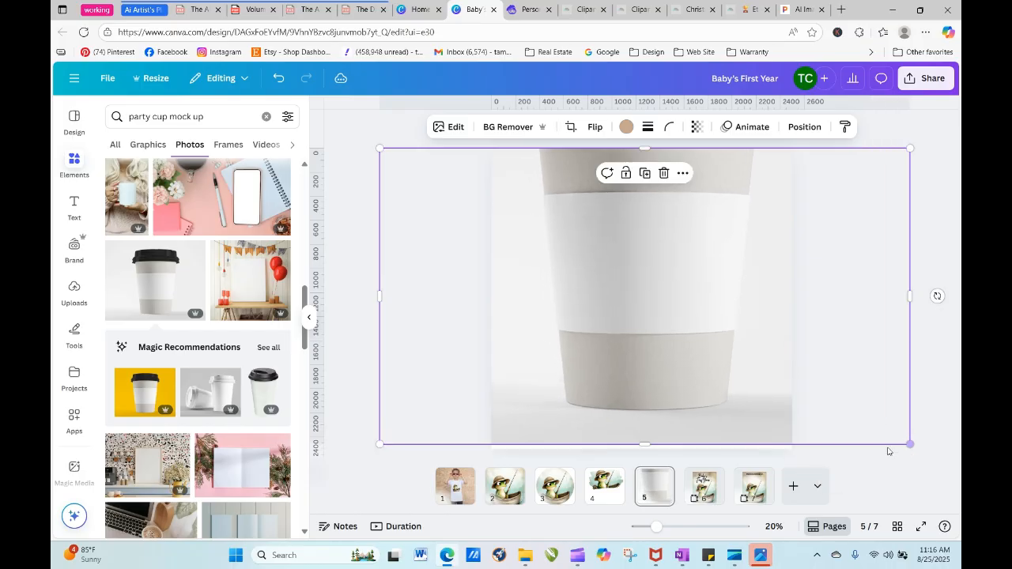
pyautogui.moveTo(727, 350); pyautogui.dragTo(678, 321)
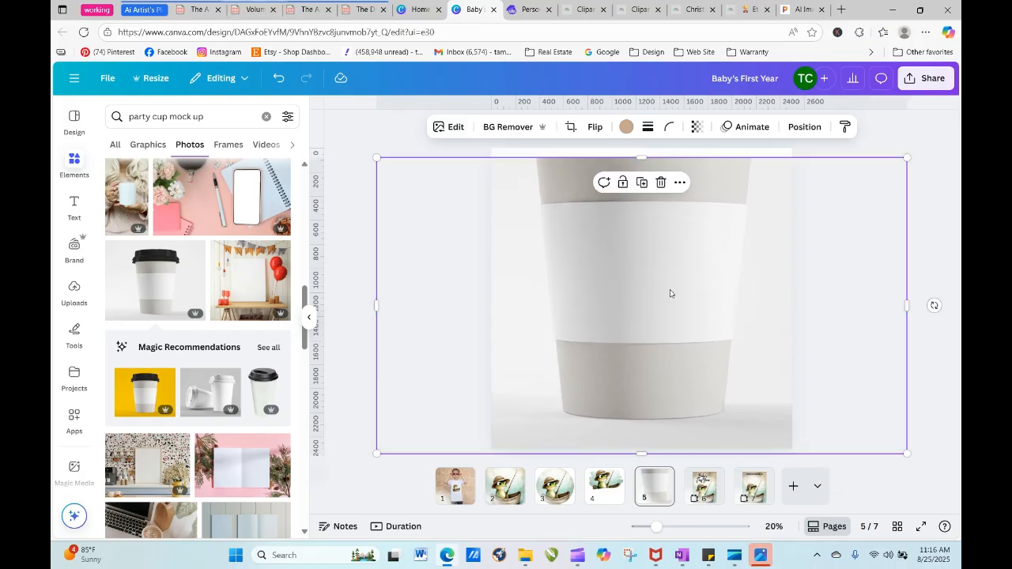
pyautogui.moveTo(641, 158); pyautogui.dragTo(638, 162)
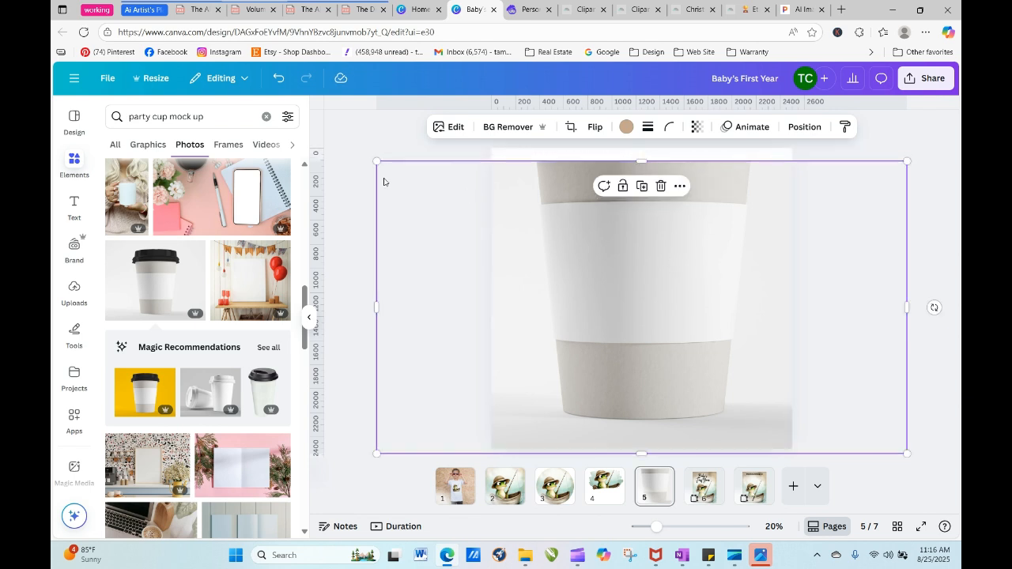
pyautogui.moveTo(376, 160); pyautogui.dragTo(353, 135)
pyautogui.click(343, 133)
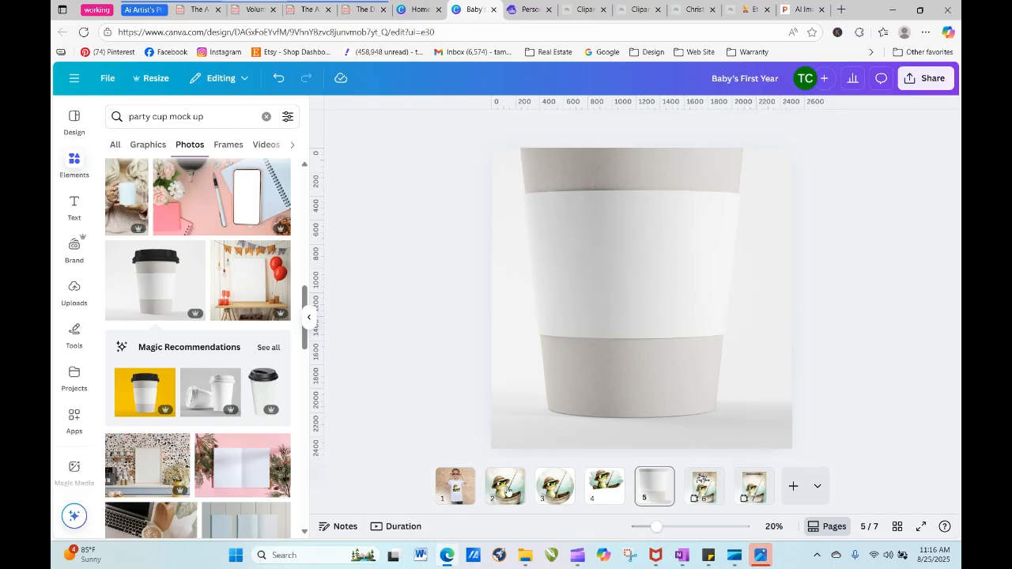
# - Copy the frog-in-boat clipart from the T-shirt on page 1 and paste it onto the cup on page 5
pyautogui.click(466, 492)
pyautogui.rightClick(655, 313)
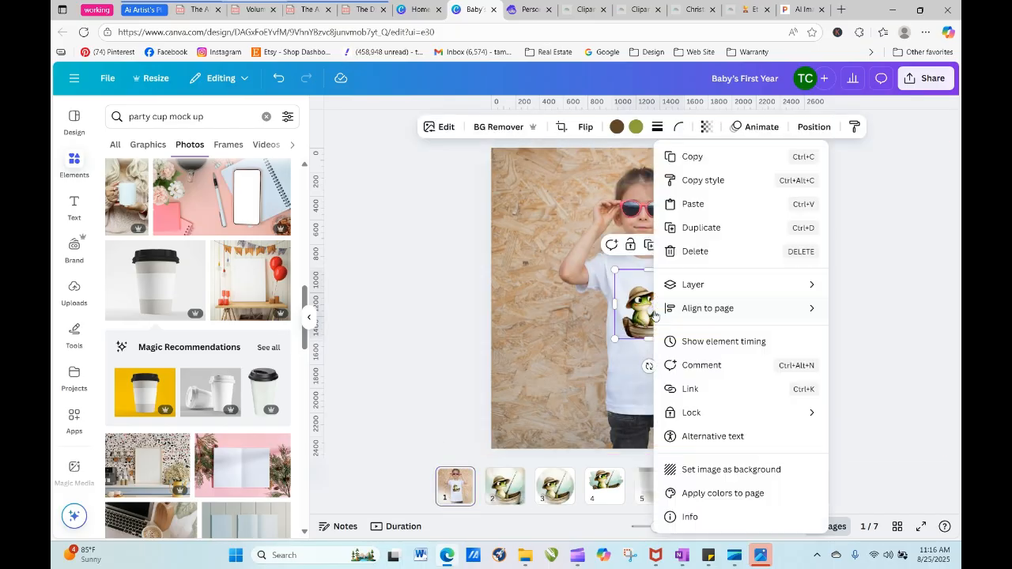
pyautogui.click(688, 155)
pyautogui.click(811, 332)
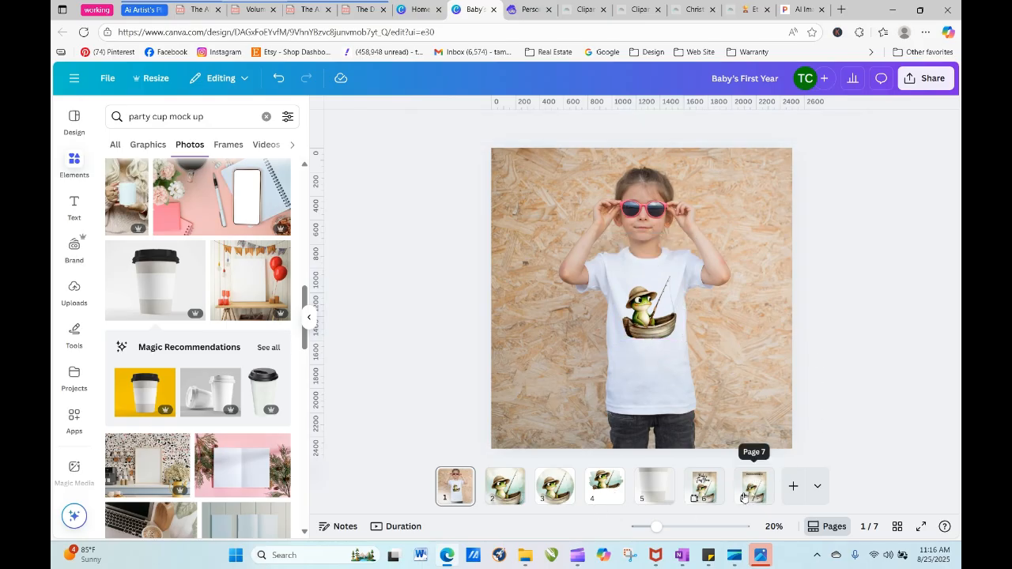
pyautogui.click(655, 486)
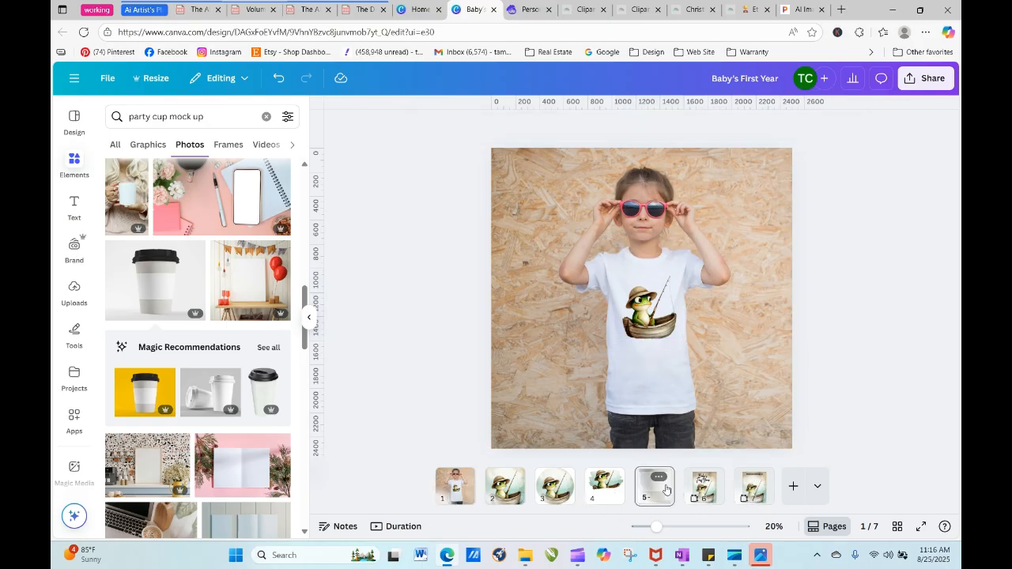
pyautogui.hotkey('ctrl', 'v')
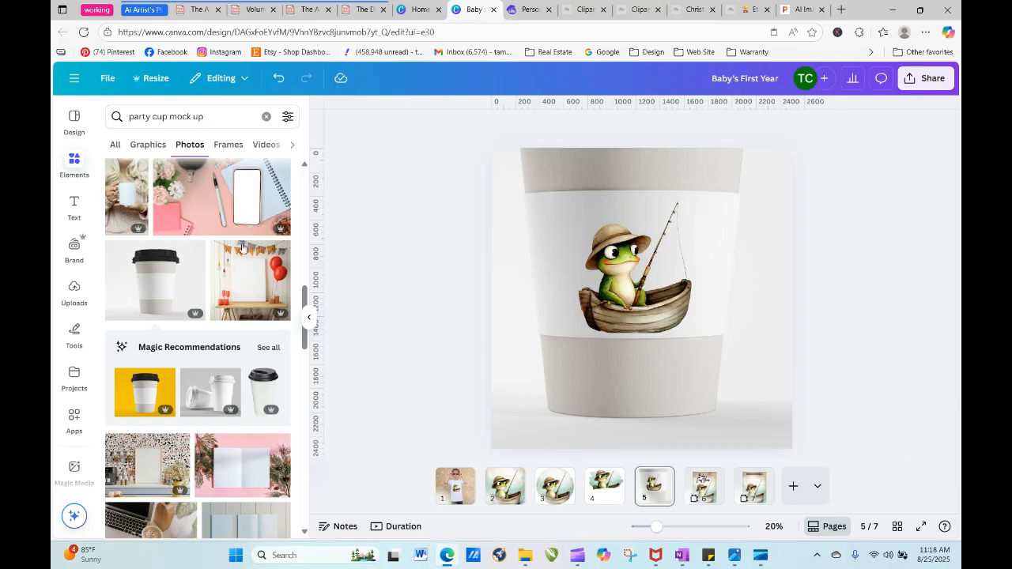
# - Add a subheading on the cup page and replace its text with a child's first name in possessive form
pyautogui.click(74, 204)
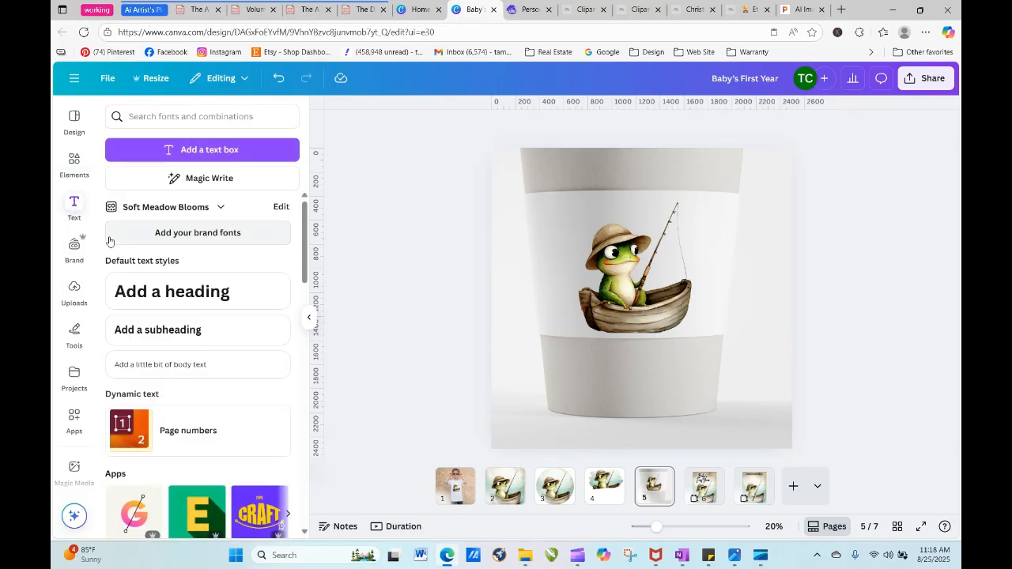
pyautogui.click(184, 332)
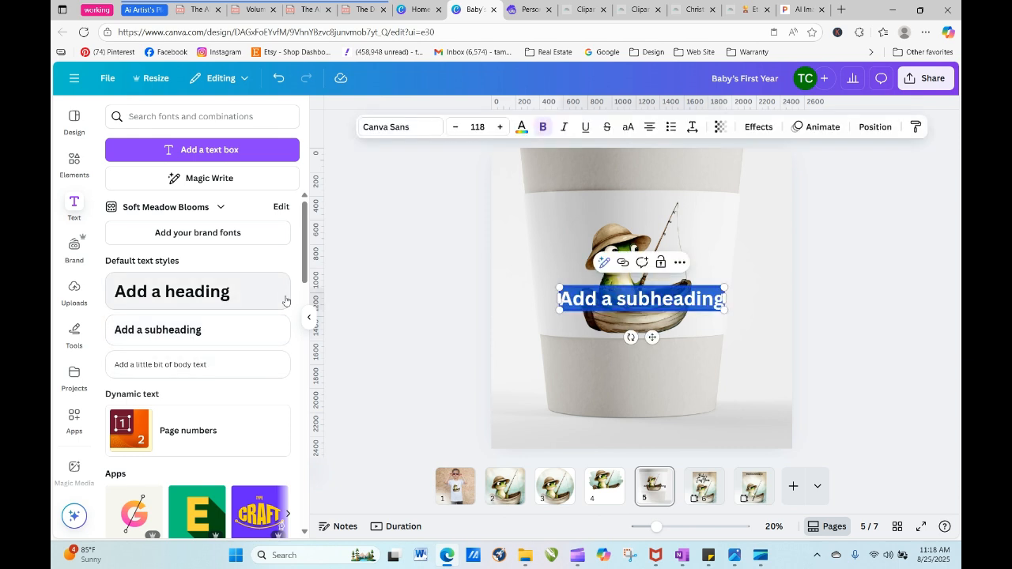
pyautogui.press('BackSpace')
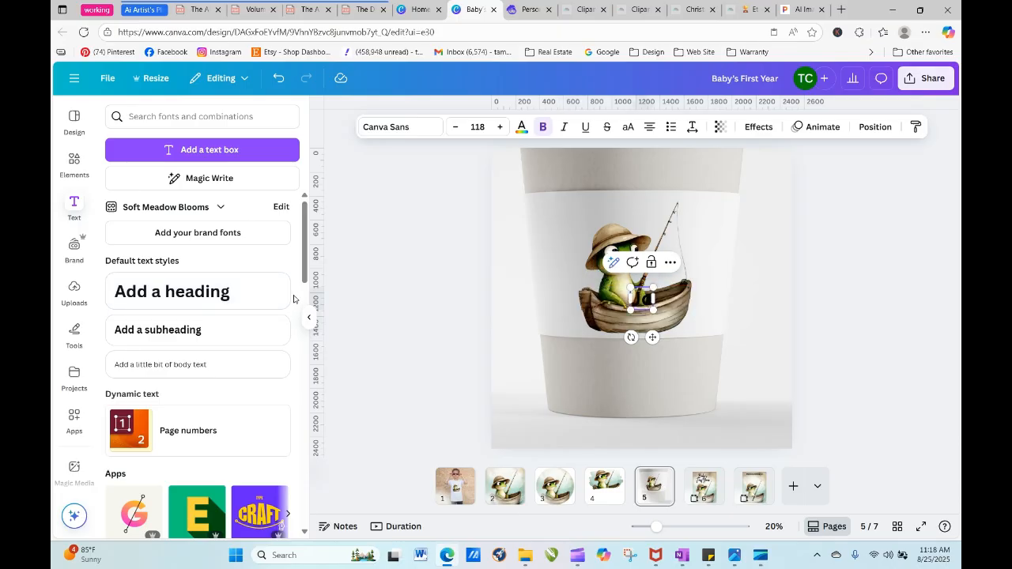
pyautogui.write("Jonah's")
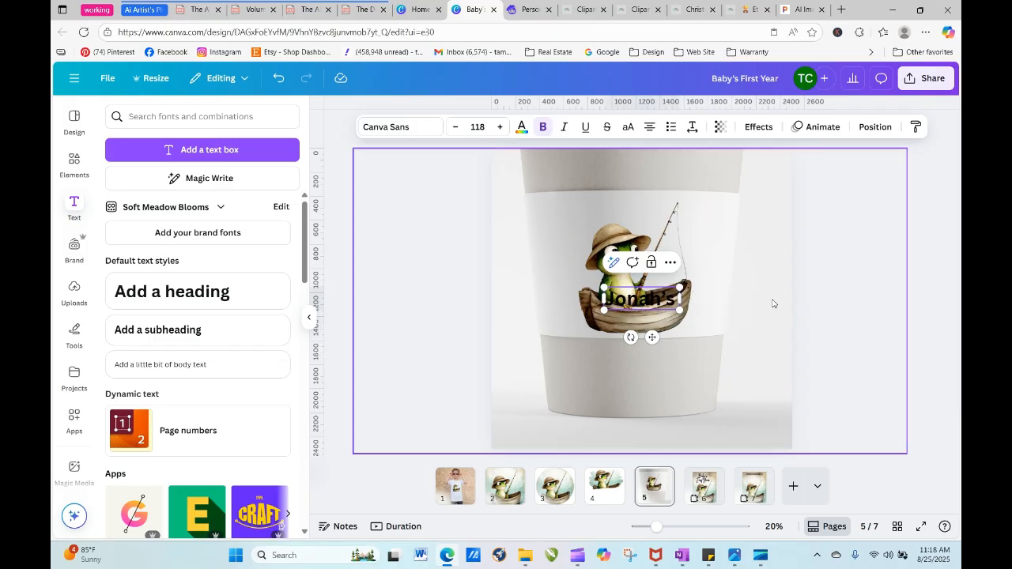
pyautogui.click(889, 280)
# - Position the name text above the frog on the cup, then remove it from the page
pyautogui.moveTo(619, 301); pyautogui.dragTo(627, 211)
pyautogui.click(664, 242)
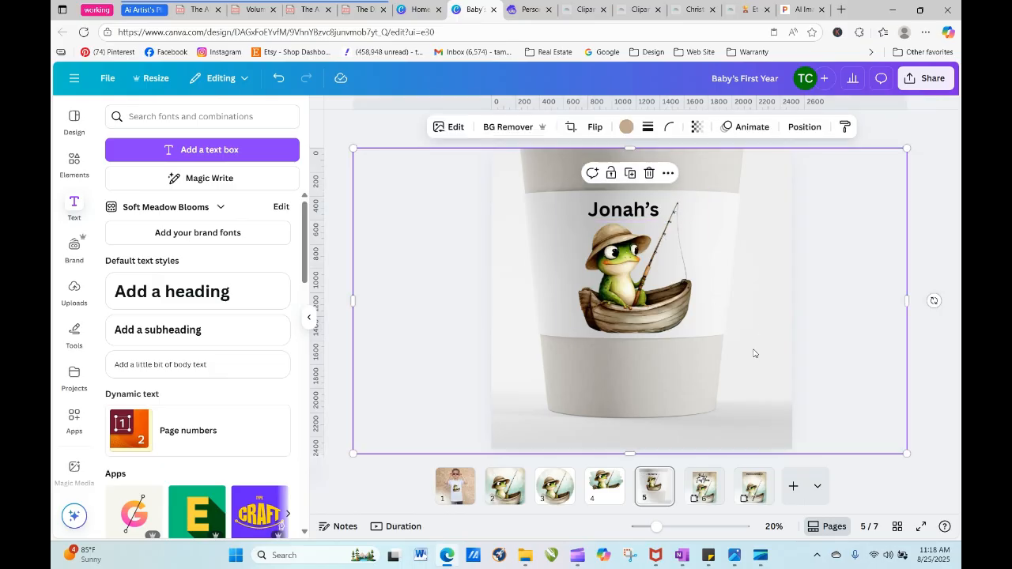
pyautogui.click(616, 212)
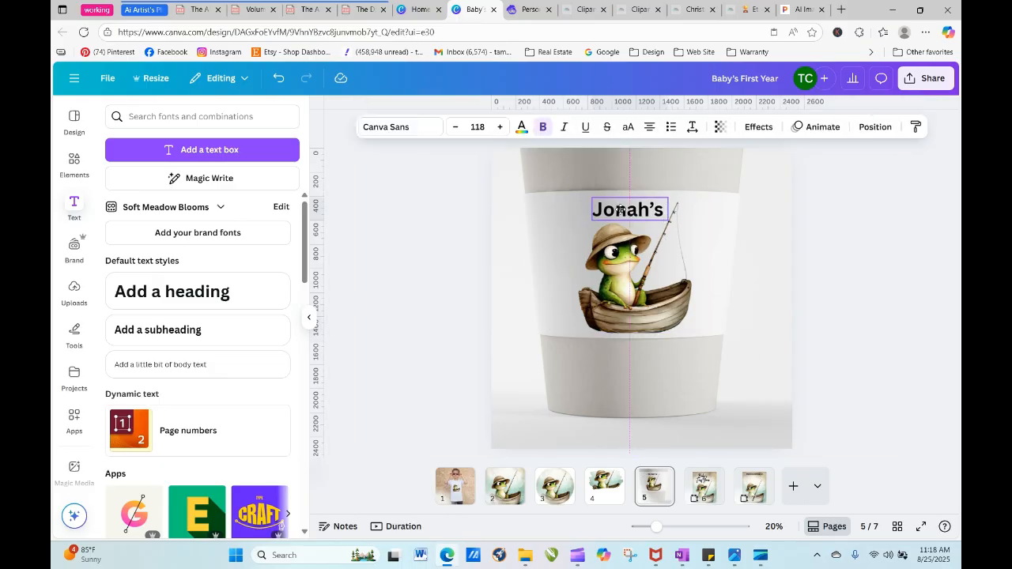
pyautogui.moveTo(615, 209); pyautogui.dragTo(615, 210)
pyautogui.keyDown('shift'); pyautogui.click(652, 295); pyautogui.keyUp('shift')
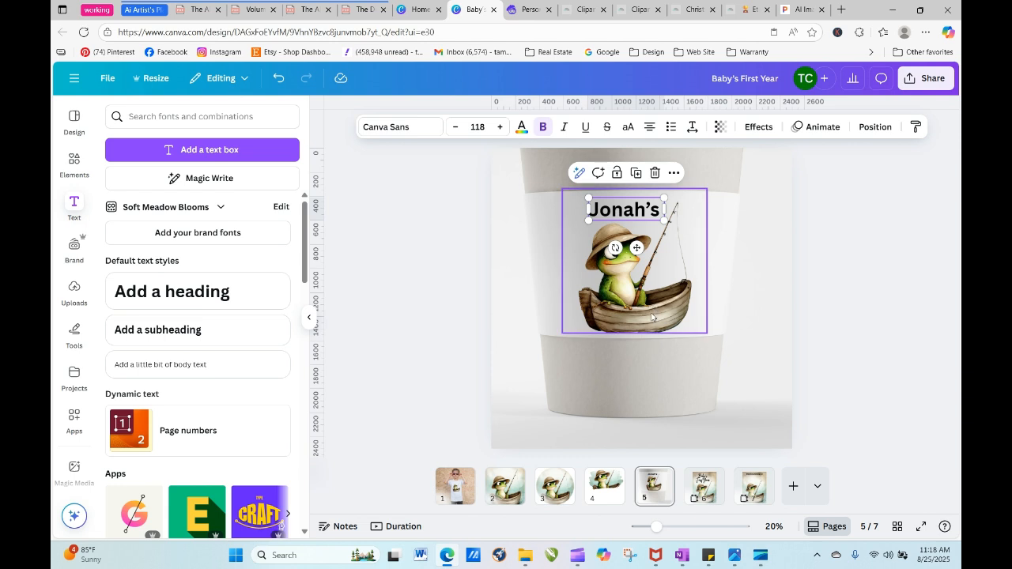
pyautogui.click(422, 206)
pyautogui.moveTo(631, 214); pyautogui.dragTo(367, 195)
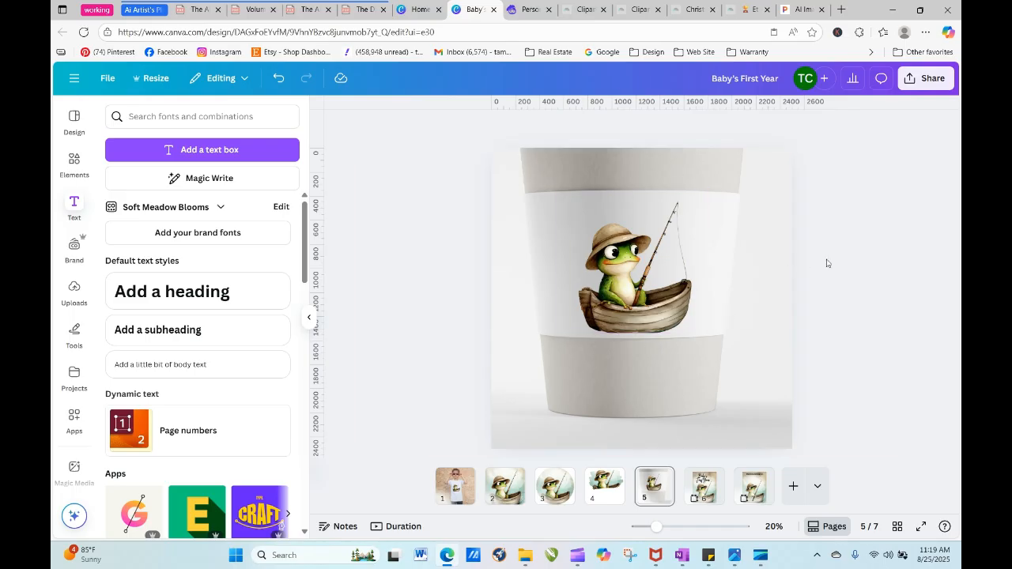
# - Review the circular frog page and the T-shirt mockup, and add a blank page at the end of the design
pyautogui.click(556, 496)
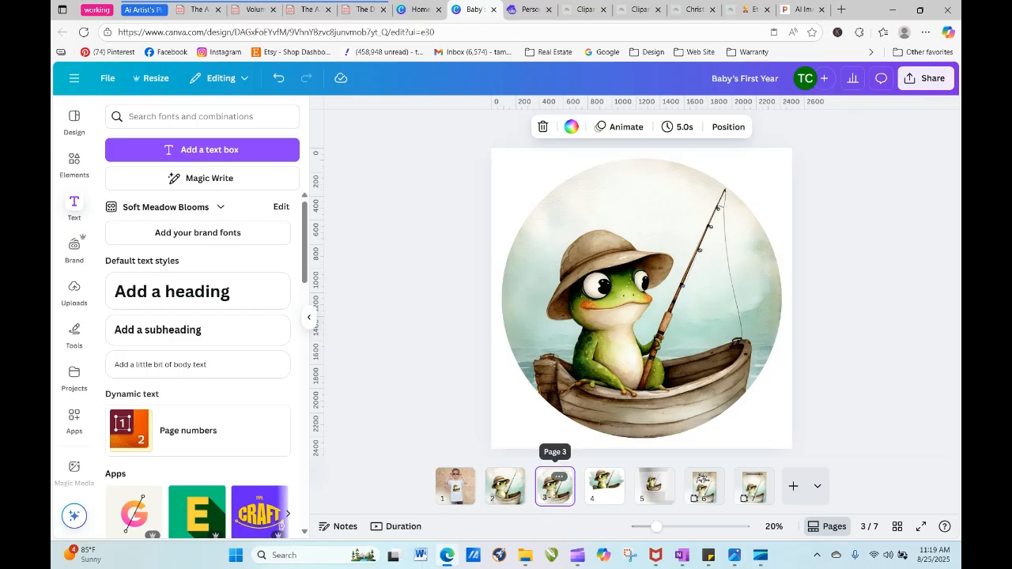
pyautogui.click(464, 498)
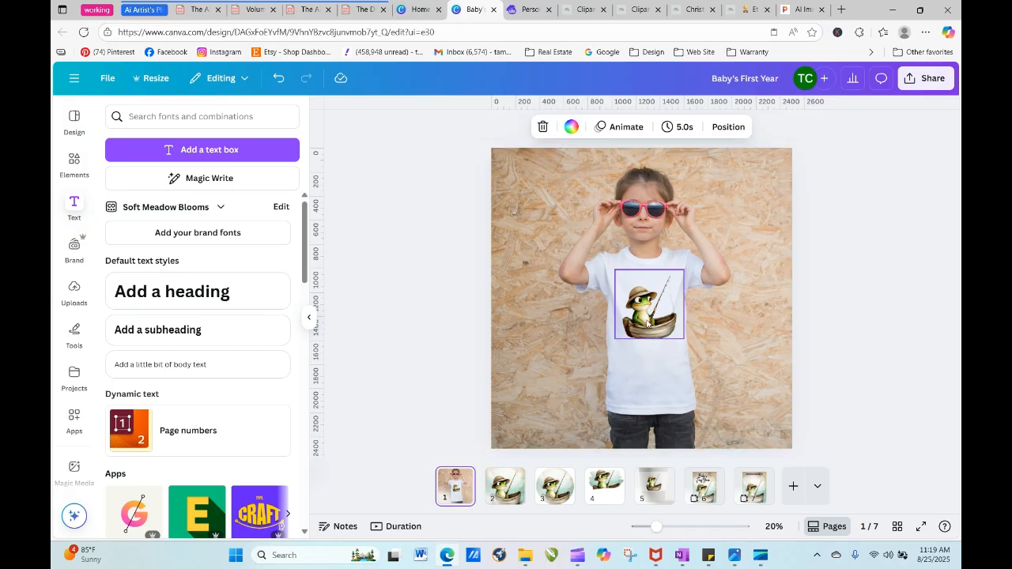
pyautogui.click(868, 343)
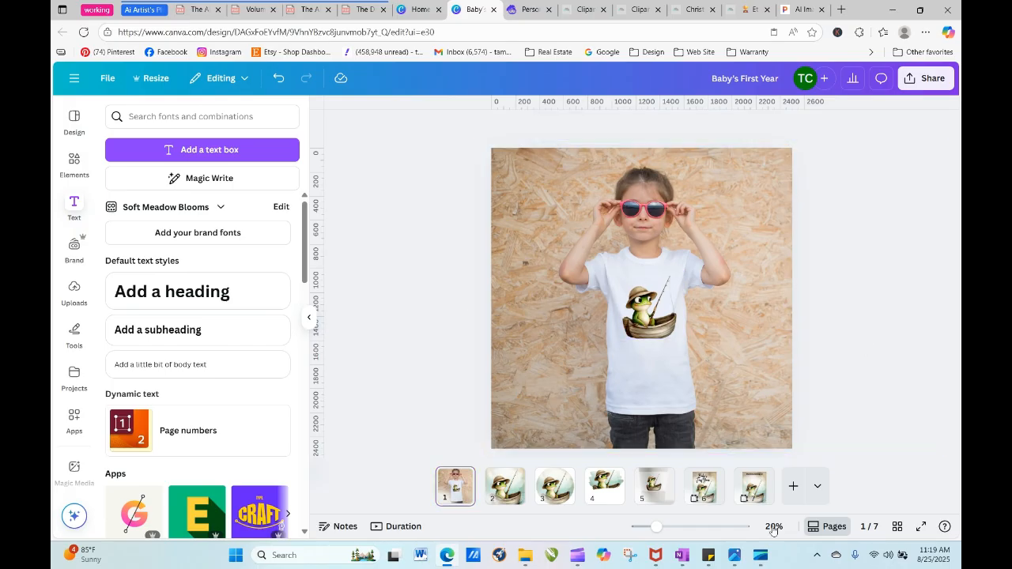
pyautogui.click(793, 486)
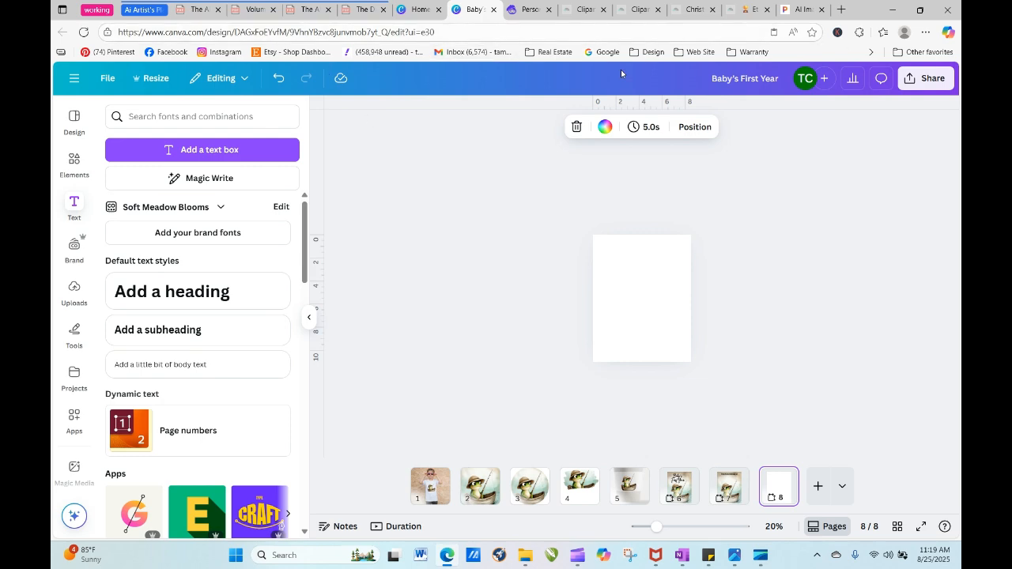
# - Switch to Artistly and choose the Human Stylizer category in the AI Design Assistants
pyautogui.click(529, 10)
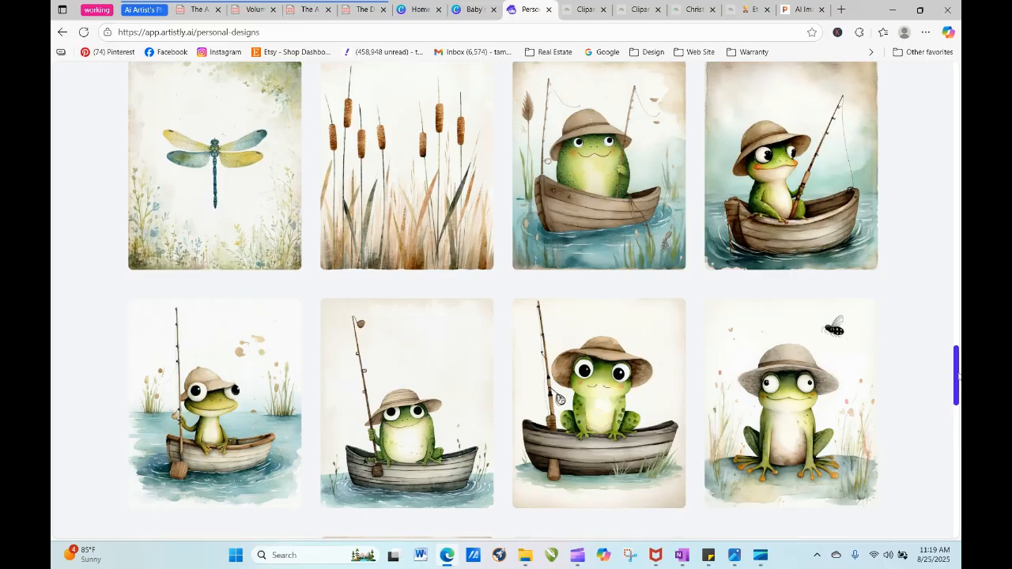
pyautogui.moveTo(957, 376); pyautogui.dragTo(860, 126)
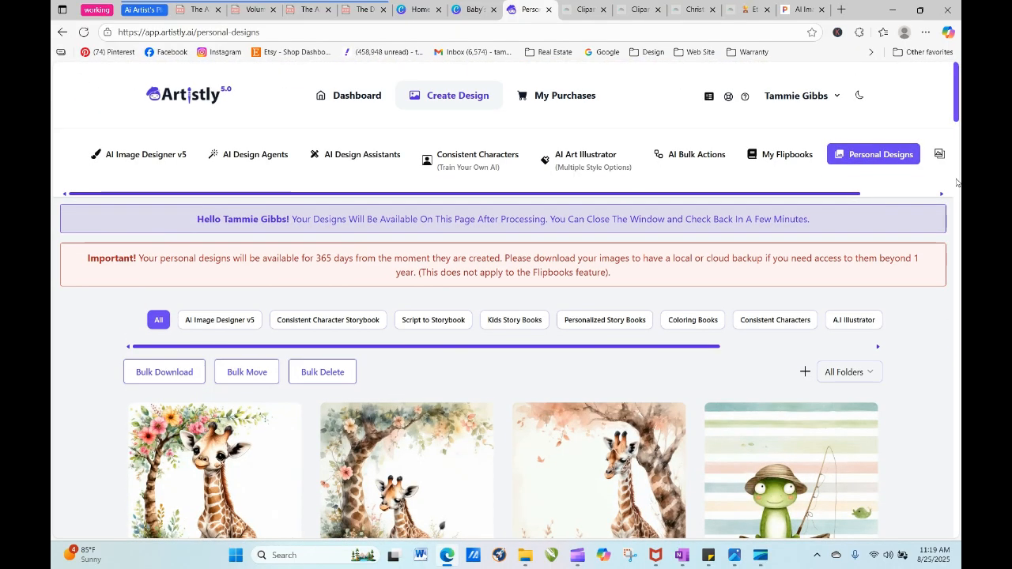
pyautogui.moveTo(959, 104); pyautogui.dragTo(960, 124)
pyautogui.scroll(3, 349, 219)
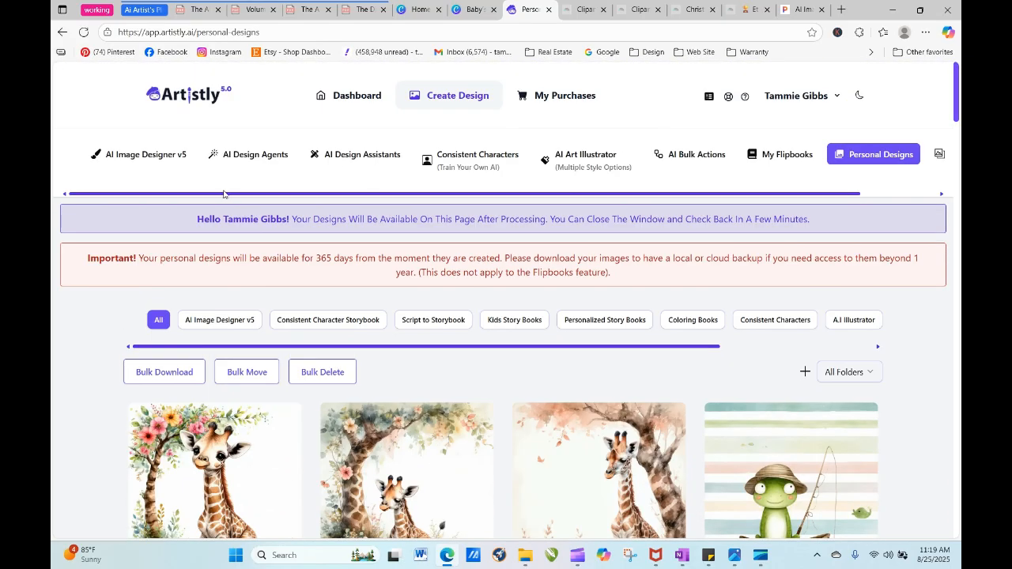
pyautogui.click(361, 156)
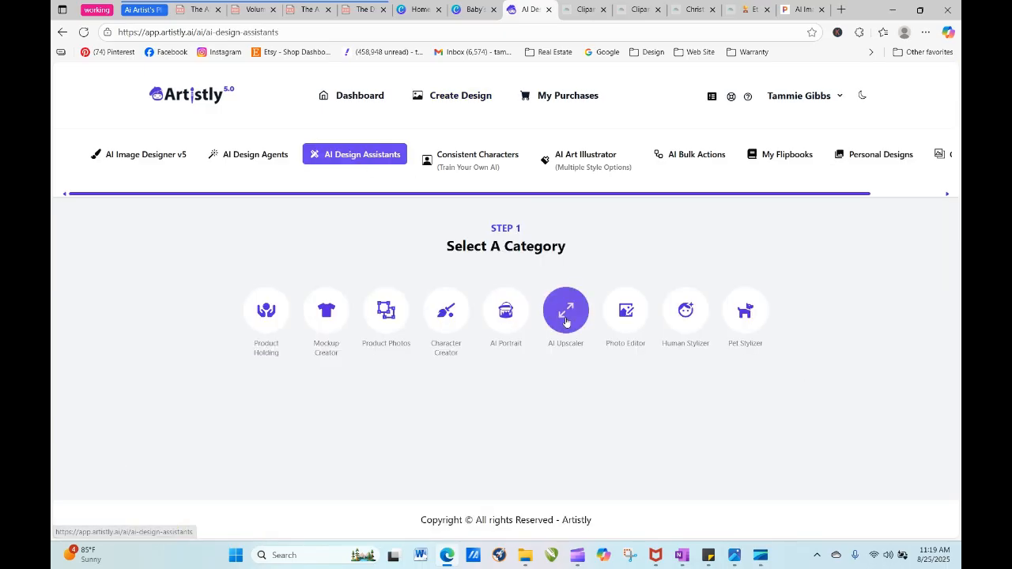
pyautogui.click(700, 321)
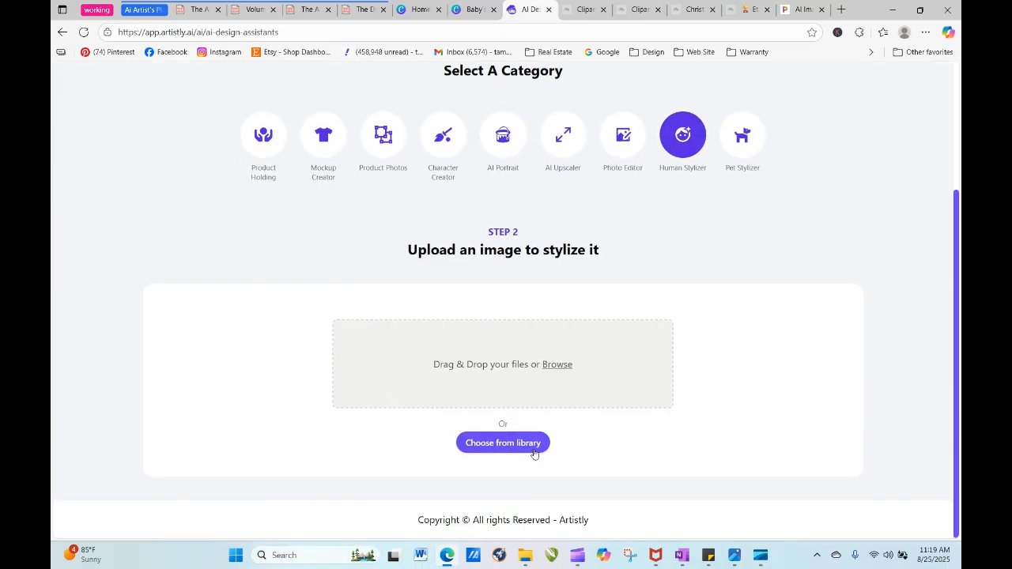
# - Open the media library for the image to stylize and filter it to the "8 25 25 Froggie 1" folder
pyautogui.click(532, 448)
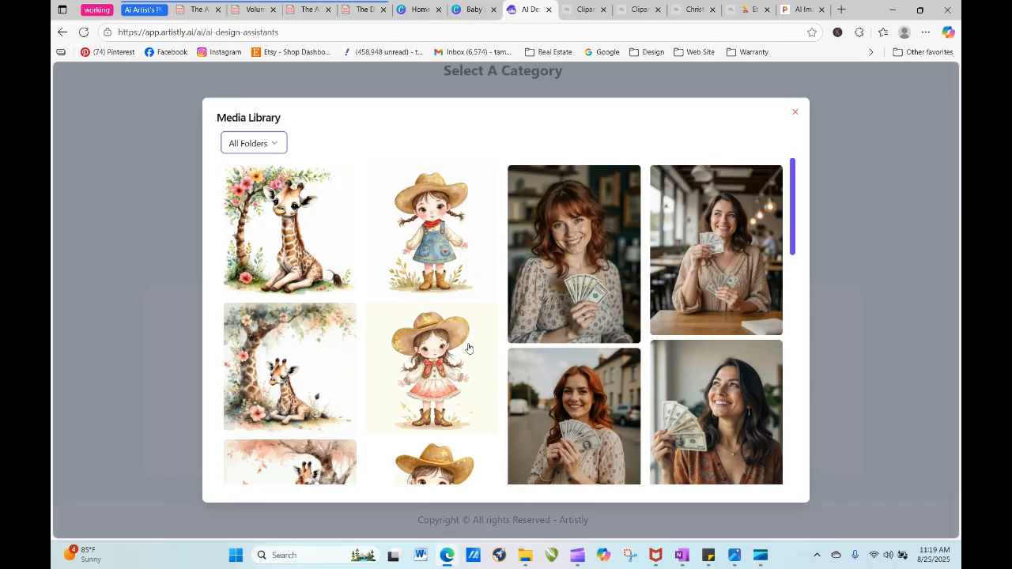
pyautogui.click(797, 194)
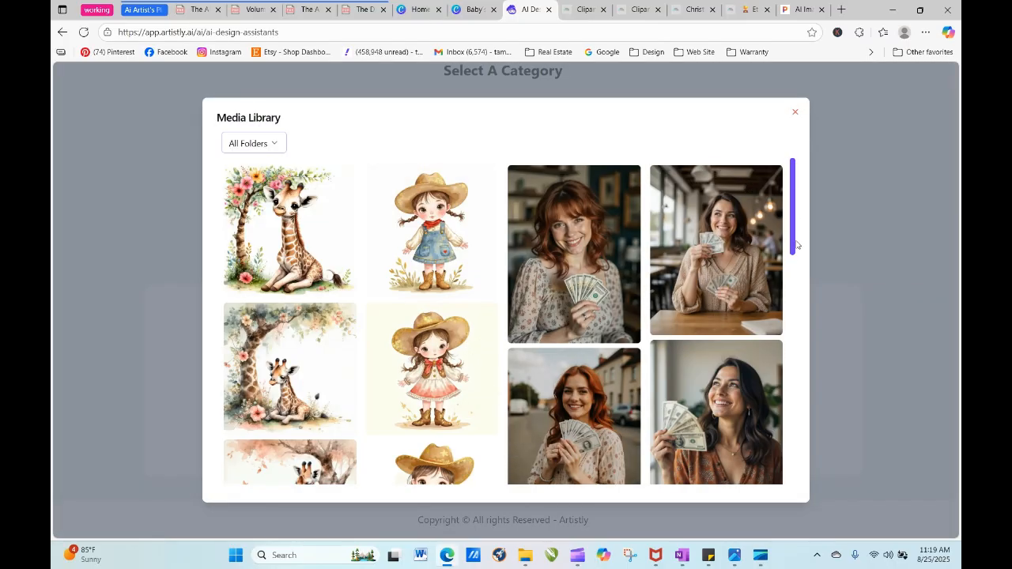
pyautogui.moveTo(797, 243); pyautogui.dragTo(811, 485)
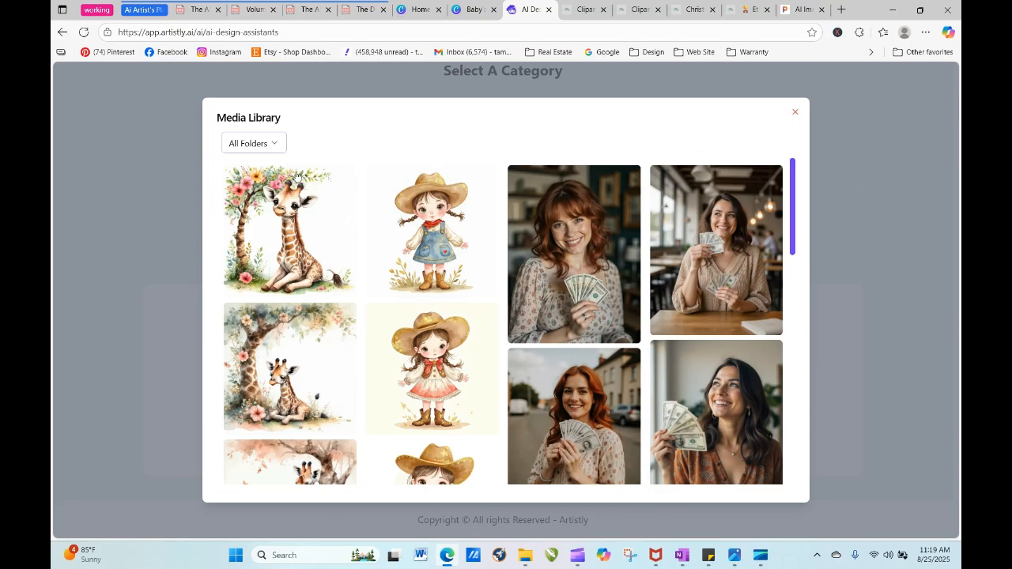
pyautogui.click(274, 144)
pyautogui.scroll(-5, 338, 380)
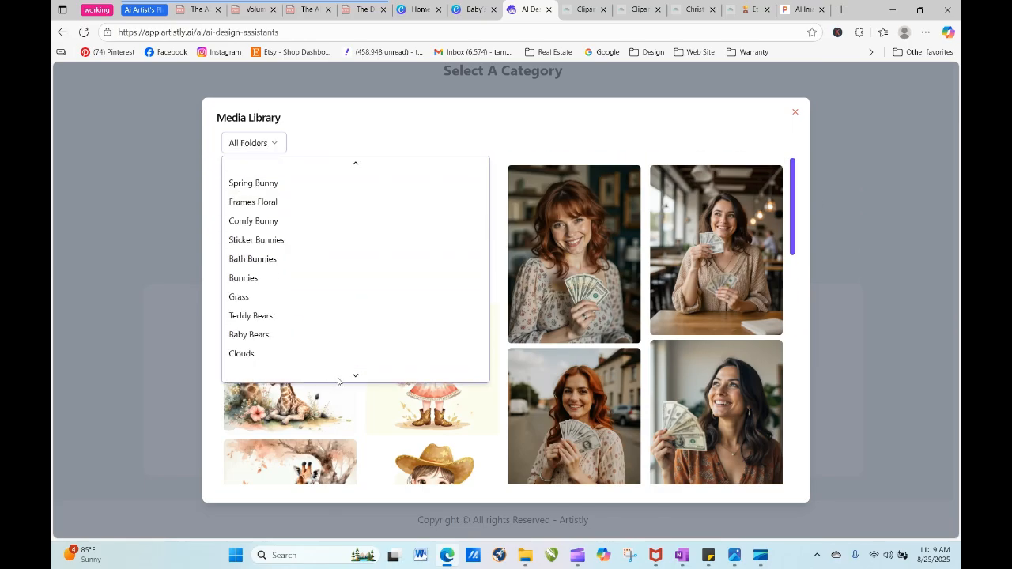
pyautogui.scroll(-5, 337, 380)
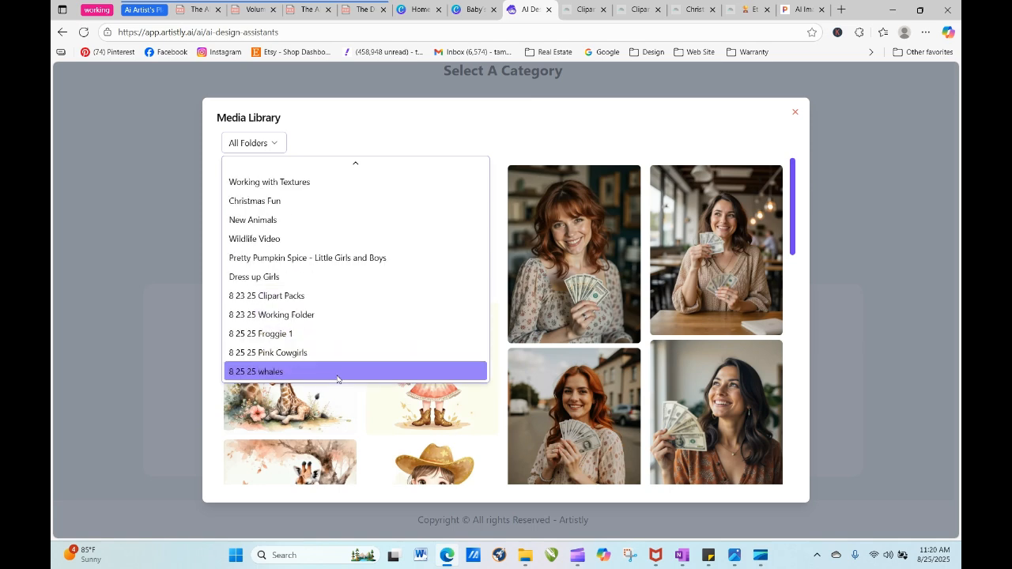
pyautogui.click(324, 333)
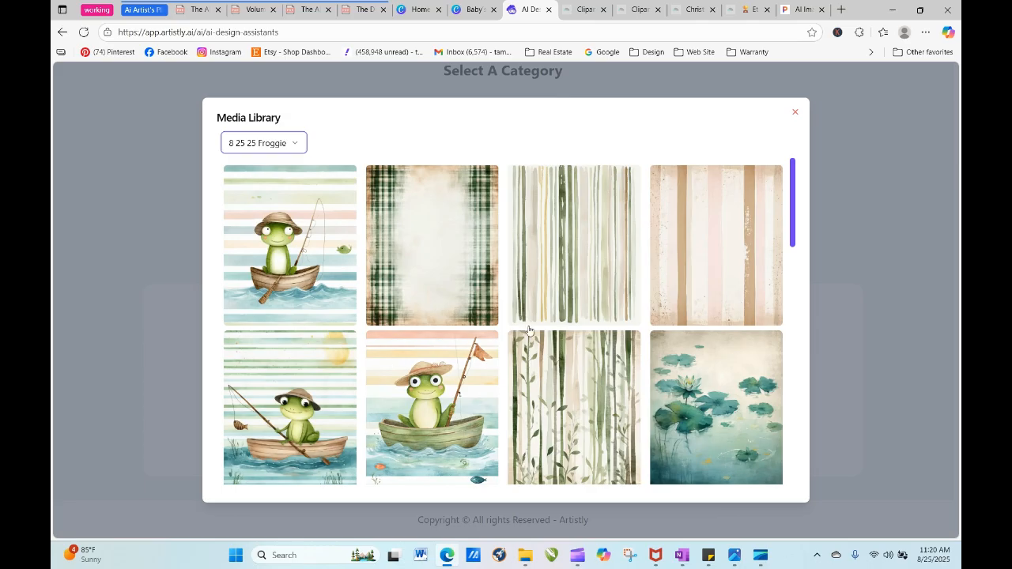
# - Choose the watercolor frog in a tan hat looking sideways while fishing from a wooden boat as the source image
pyautogui.moveTo(794, 214); pyautogui.dragTo(712, 481)
pyautogui.click(520, 468)
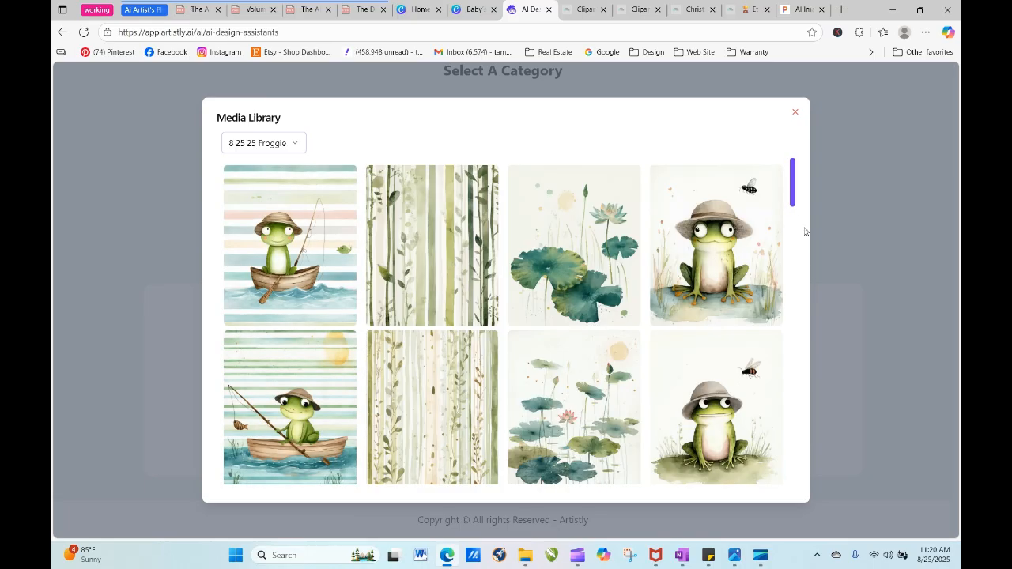
pyautogui.moveTo(795, 186); pyautogui.dragTo(817, 374)
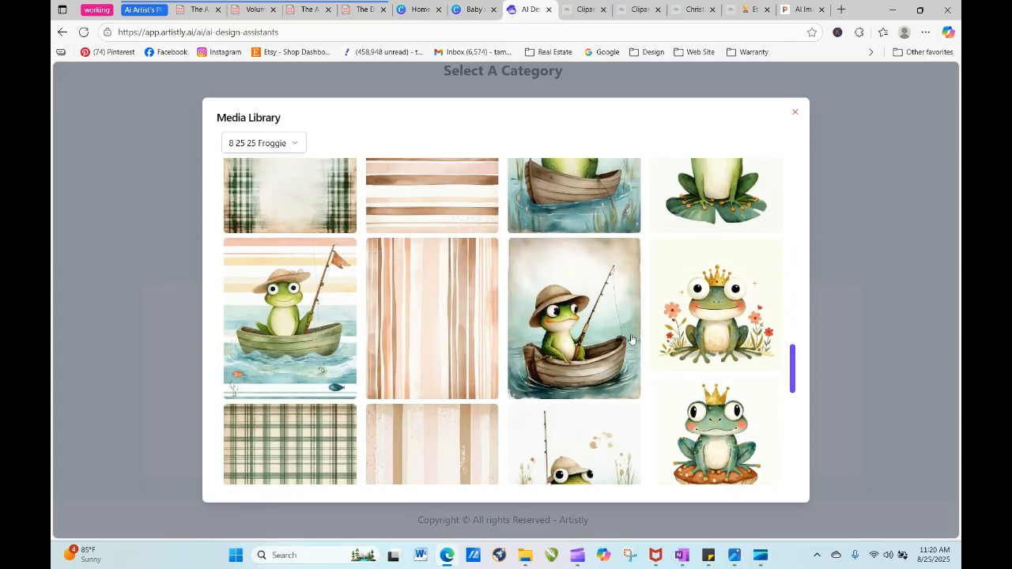
pyautogui.click(607, 328)
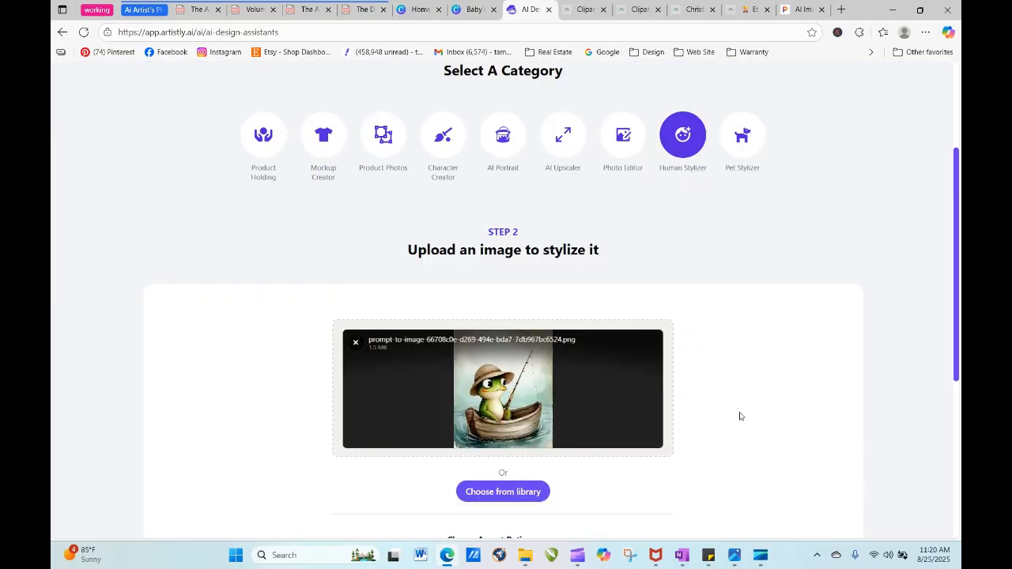
# - Stylize the image with the prompt "turn this image into a black and white line drawing coloring page", keeping the Default aspect ratio
pyautogui.moveTo(957, 212); pyautogui.dragTo(959, 336)
pyautogui.scroll(-1, 644, 343)
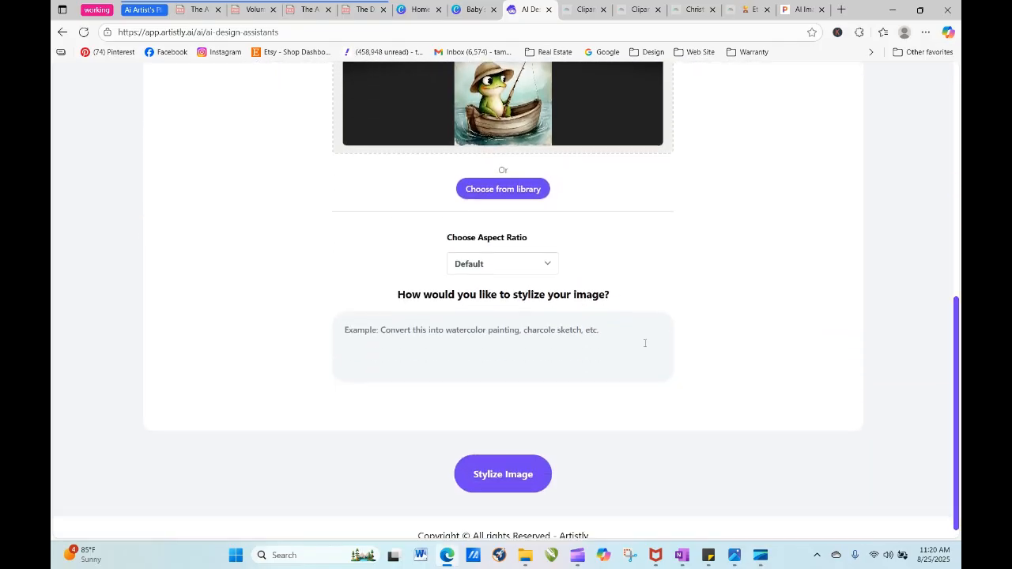
pyautogui.write('tur')
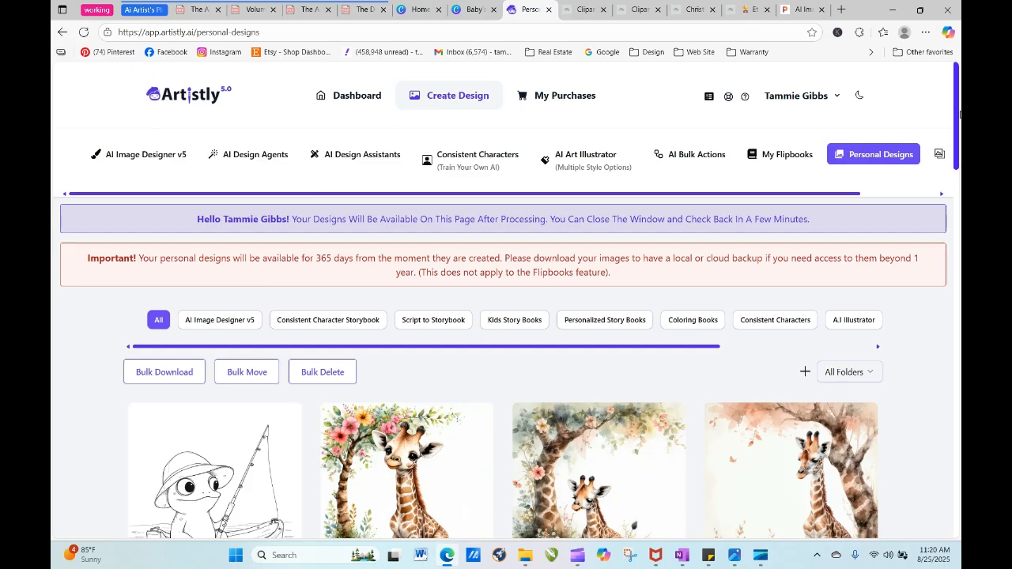
# - Preview the frog line drawing in the personal designs and download it
pyautogui.scroll(-3, 957, 125)
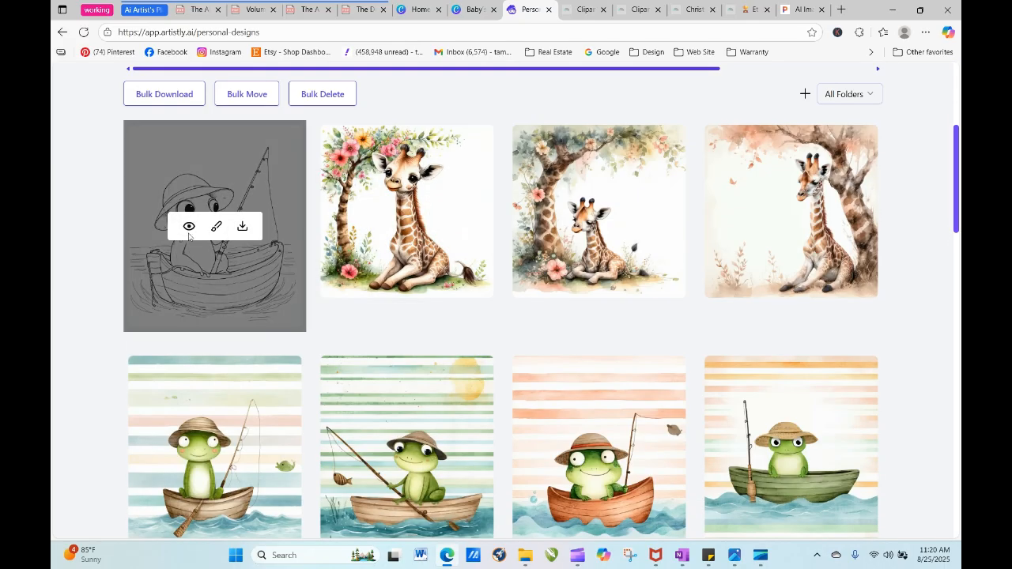
pyautogui.click(186, 225)
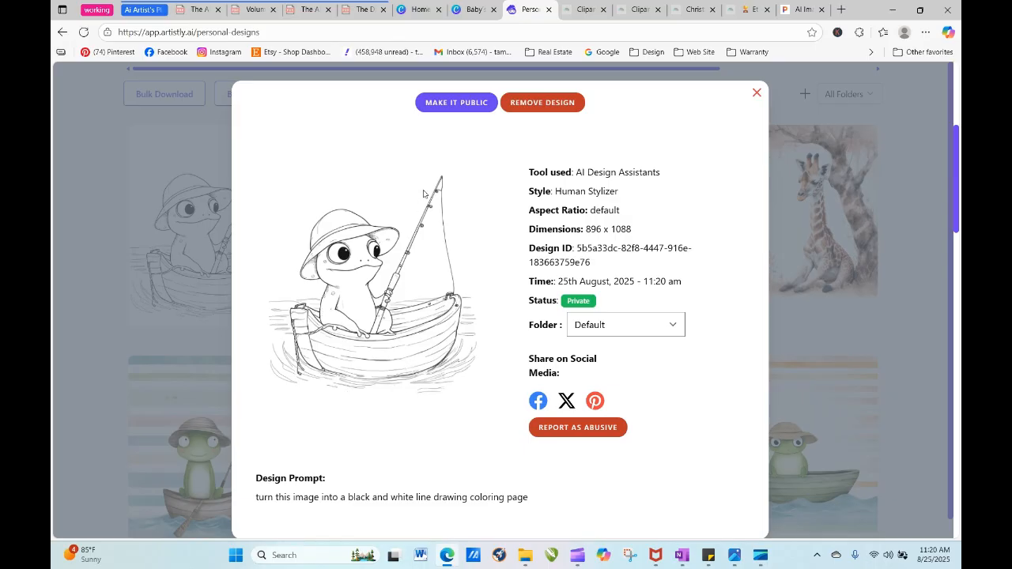
pyautogui.click(757, 93)
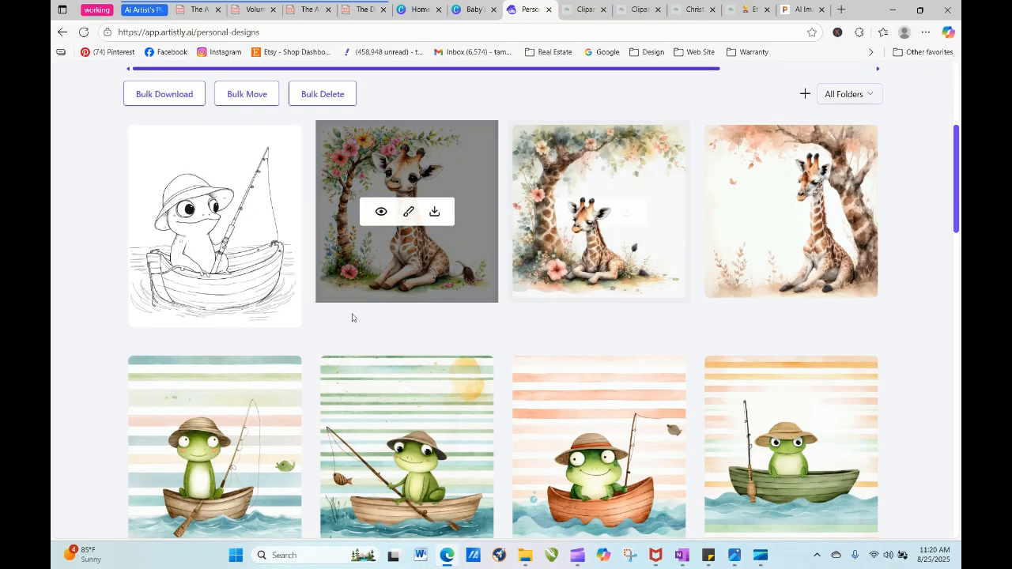
pyautogui.click(242, 226)
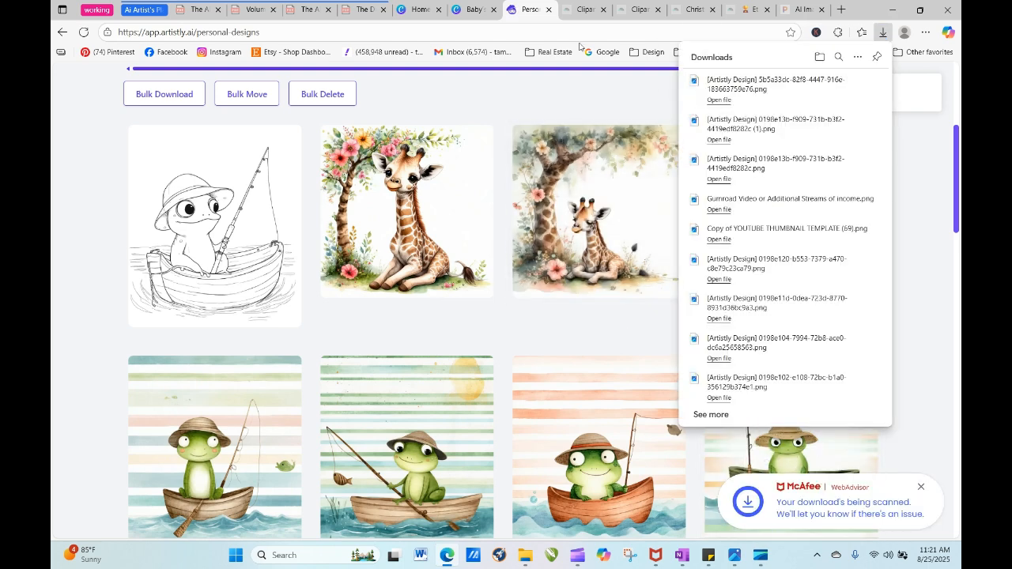
# - Switch to the Baby's First Year design in Canva and upload the downloaded frog line drawing into the "Froggy went to fish" folder
pyautogui.click(472, 9)
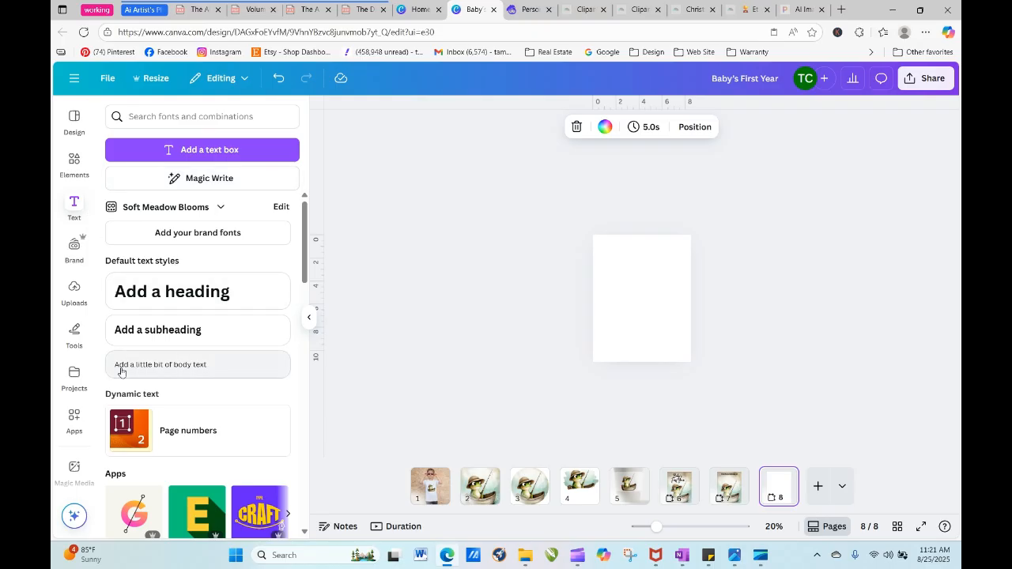
pyautogui.click(77, 374)
pyautogui.click(210, 296)
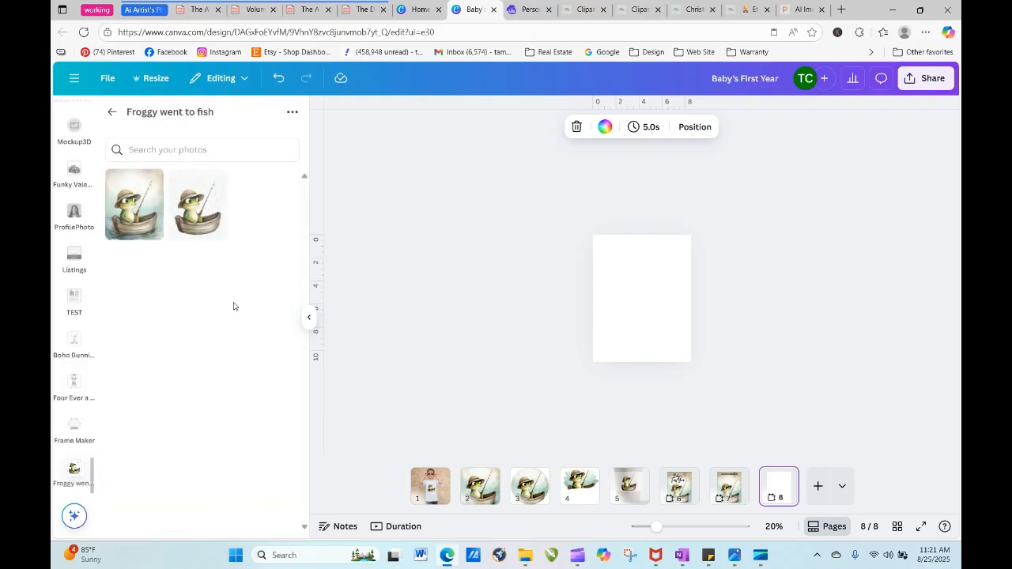
pyautogui.click(292, 112)
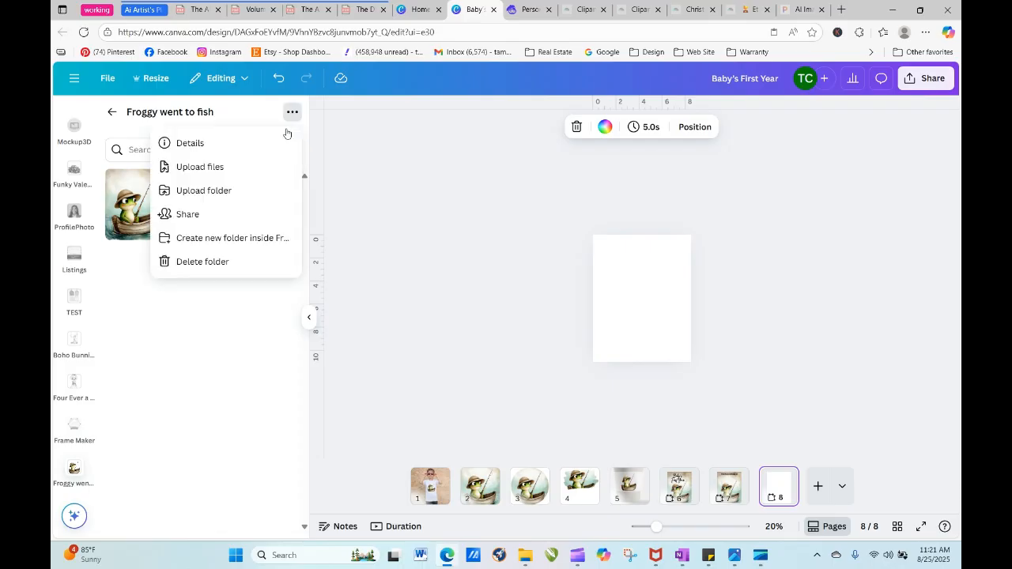
pyautogui.click(211, 167)
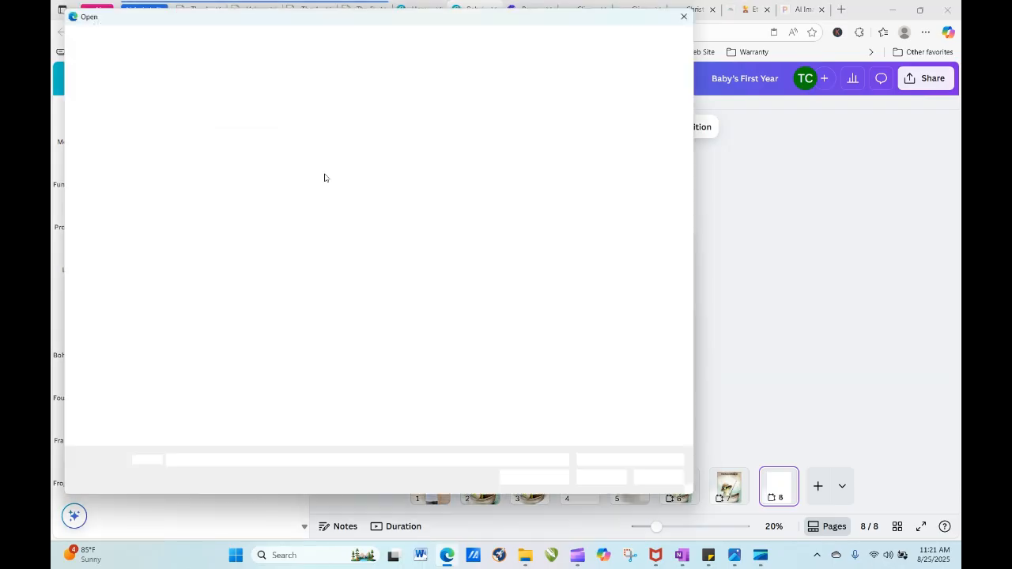
pyautogui.click(238, 162)
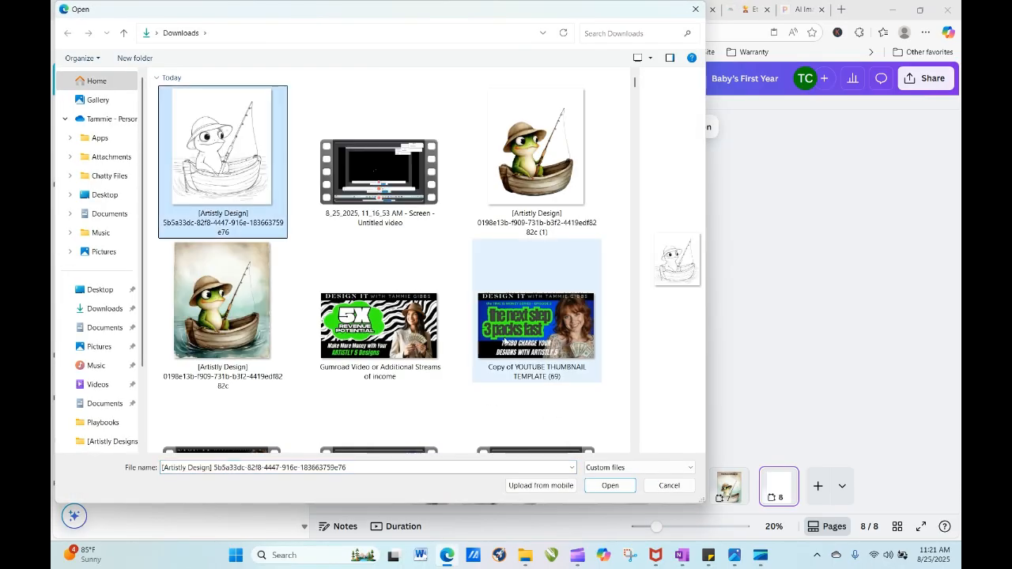
pyautogui.click(610, 485)
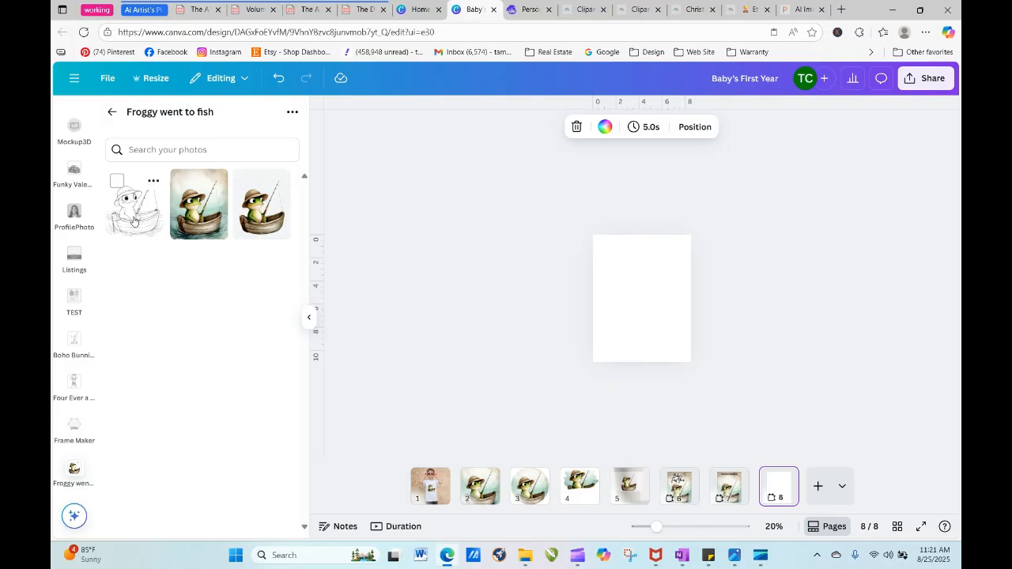
# - Place the frog line drawing on blank page 8 and enlarge it to fill the page
pyautogui.moveTo(134, 220)
pyautogui.mouseDown()
pyautogui.moveTo(310, 247)
pyautogui.moveTo(648, 323)
pyautogui.moveTo(633, 311)
pyautogui.mouseUp()
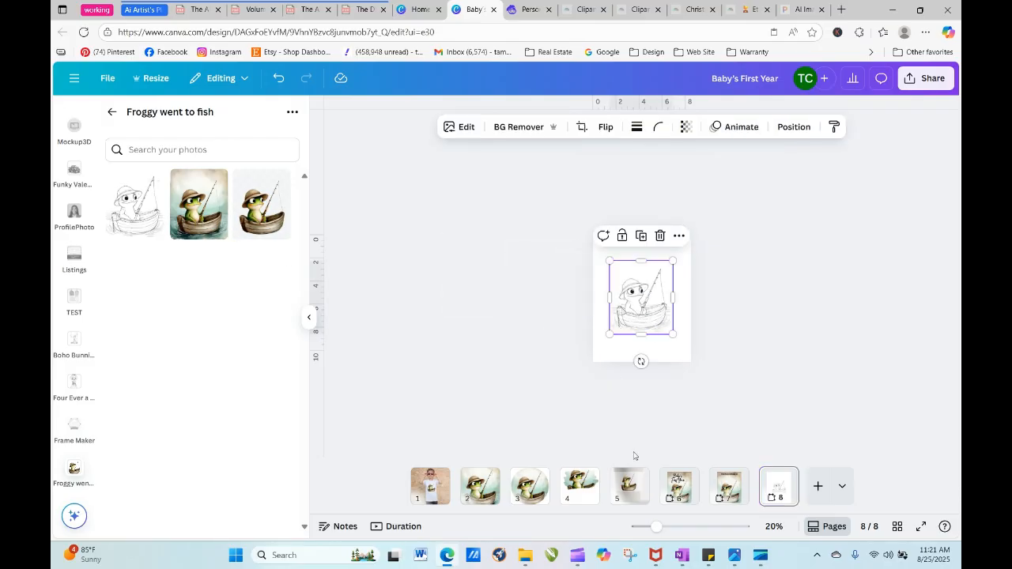
pyautogui.moveTo(657, 527); pyautogui.dragTo(678, 527)
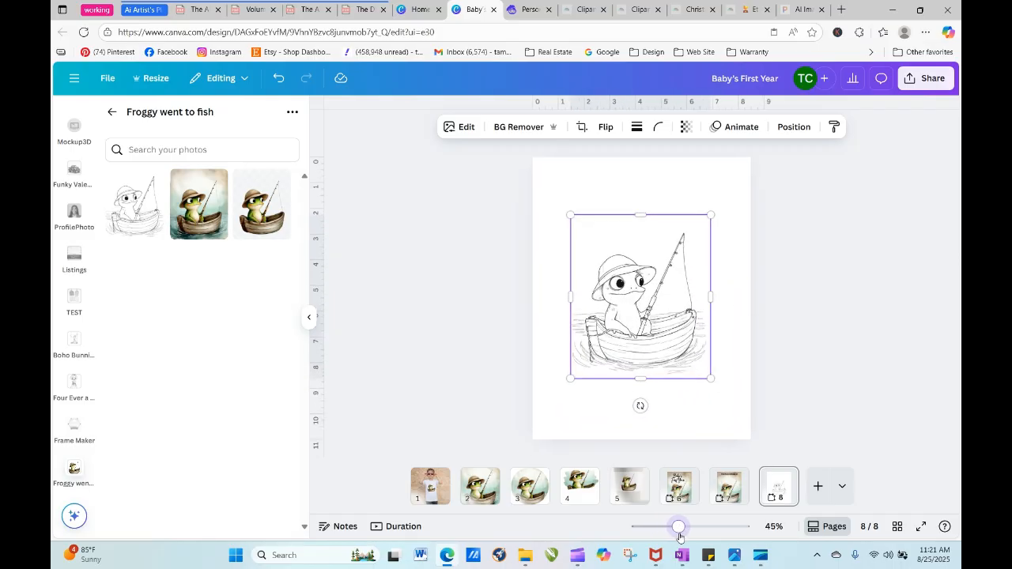
pyautogui.moveTo(564, 207); pyautogui.dragTo(523, 158)
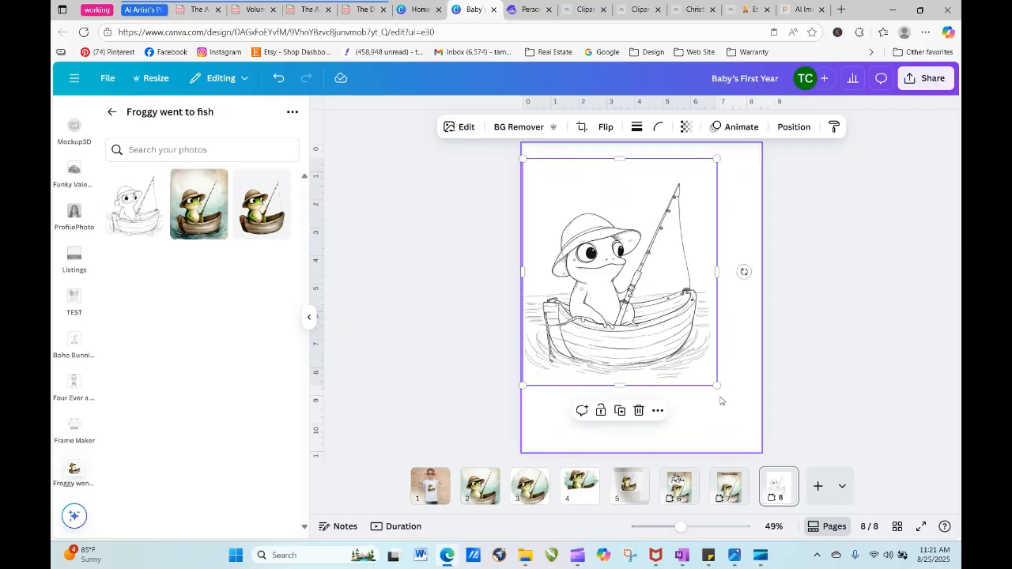
pyautogui.moveTo(717, 386); pyautogui.dragTo(761, 438)
pyautogui.moveTo(643, 437); pyautogui.dragTo(643, 450)
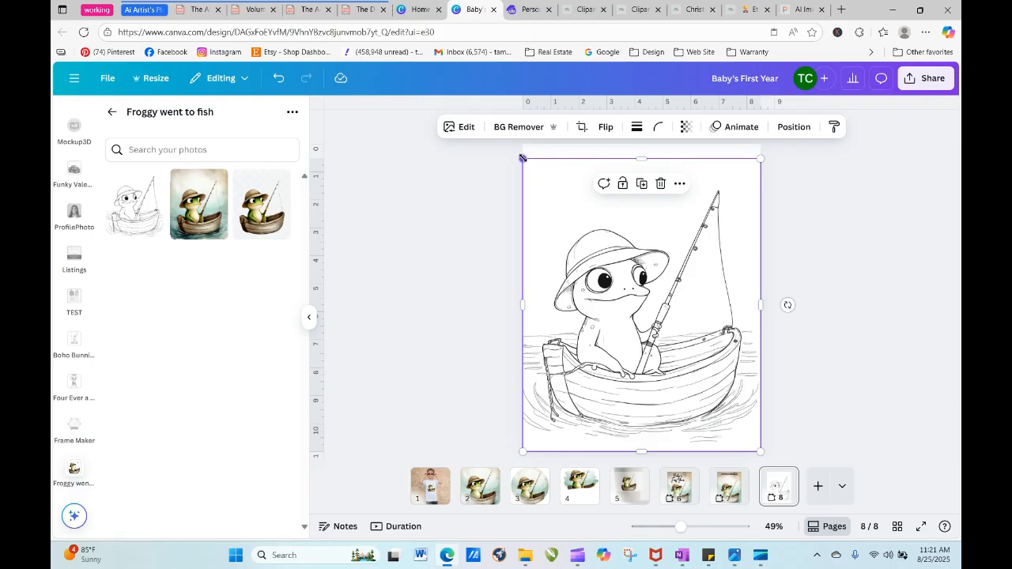
pyautogui.moveTo(523, 159); pyautogui.dragTo(515, 148)
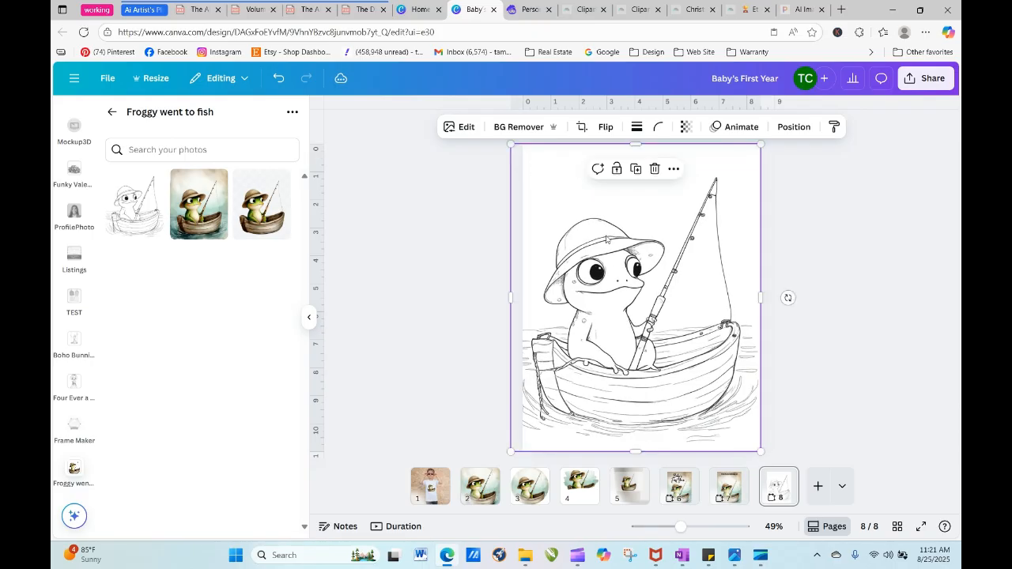
pyautogui.click(795, 211)
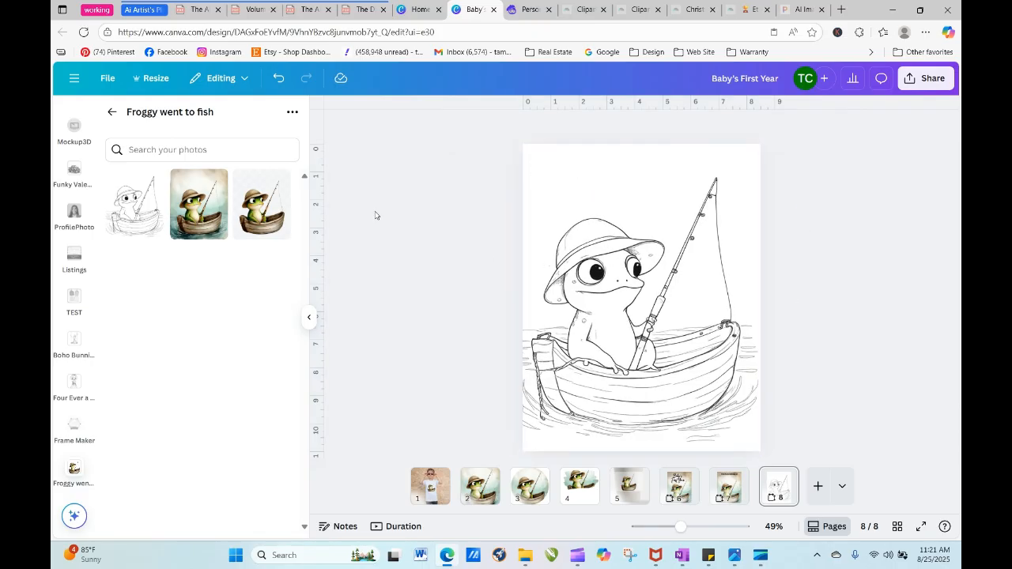
# - Add a heading to the coloring page and replace its text with the child's first name in capital letters
pyautogui.click(112, 111)
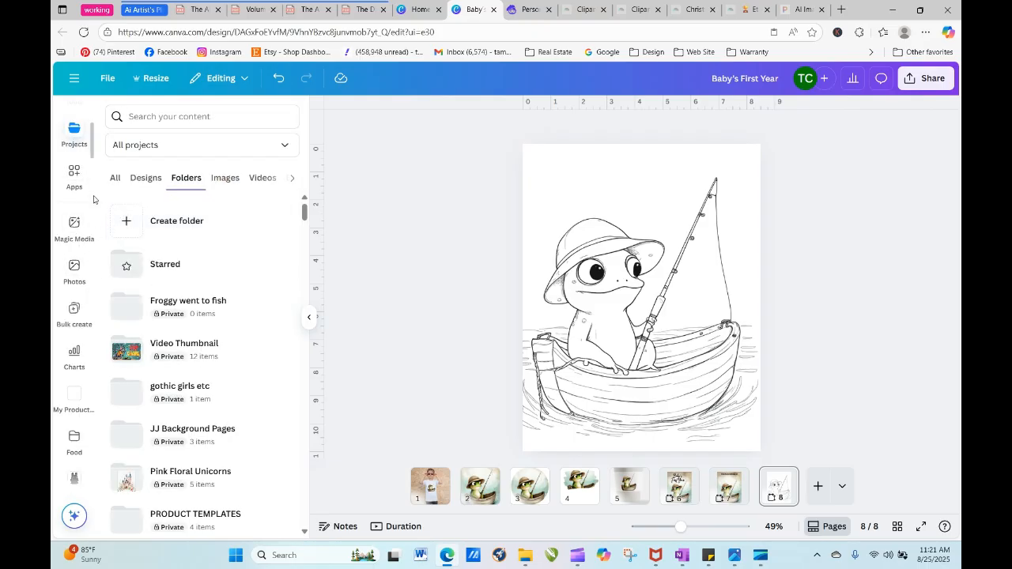
pyautogui.scroll(3, 94, 149)
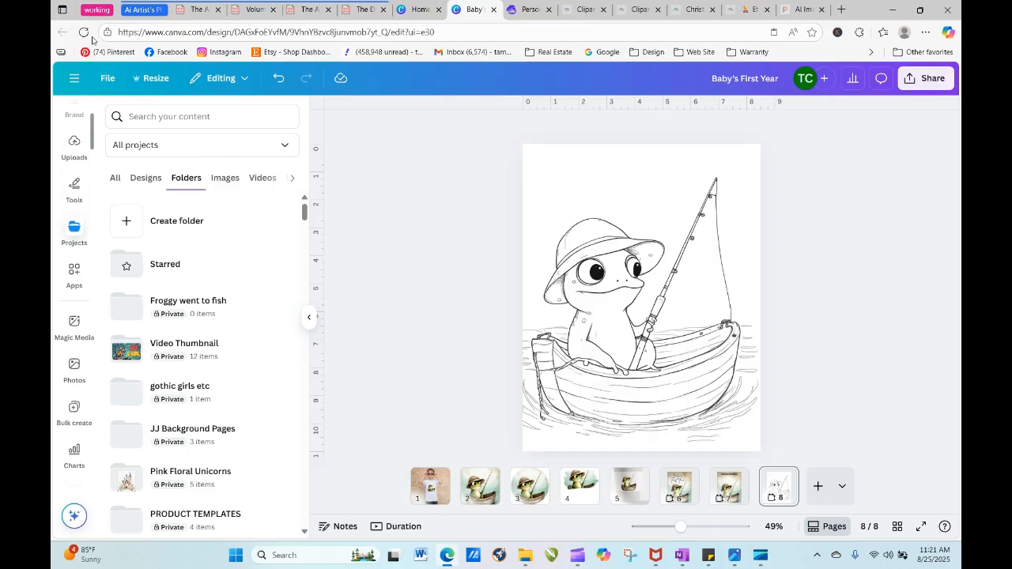
pyautogui.scroll(2, 93, 145)
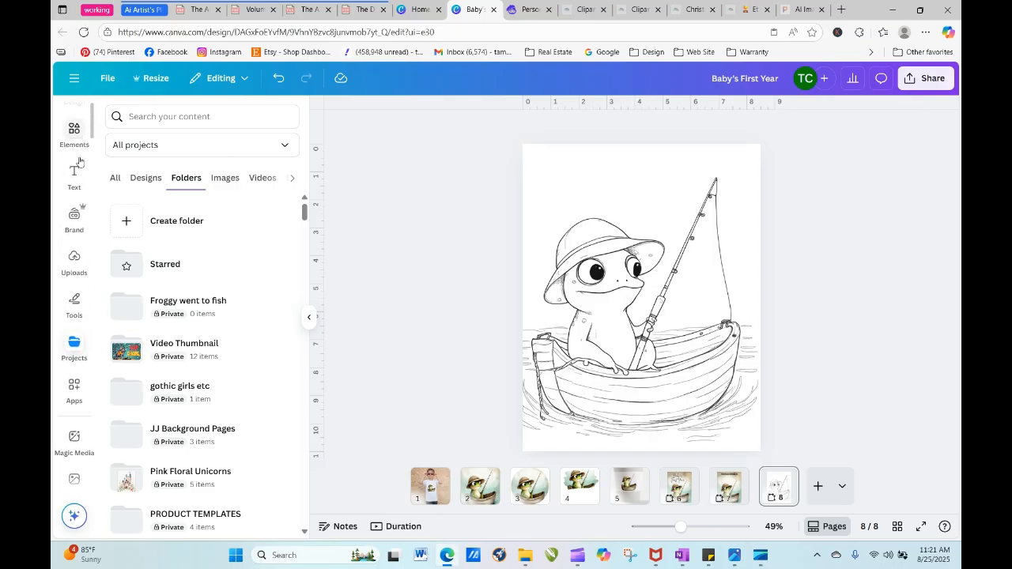
pyautogui.click(78, 174)
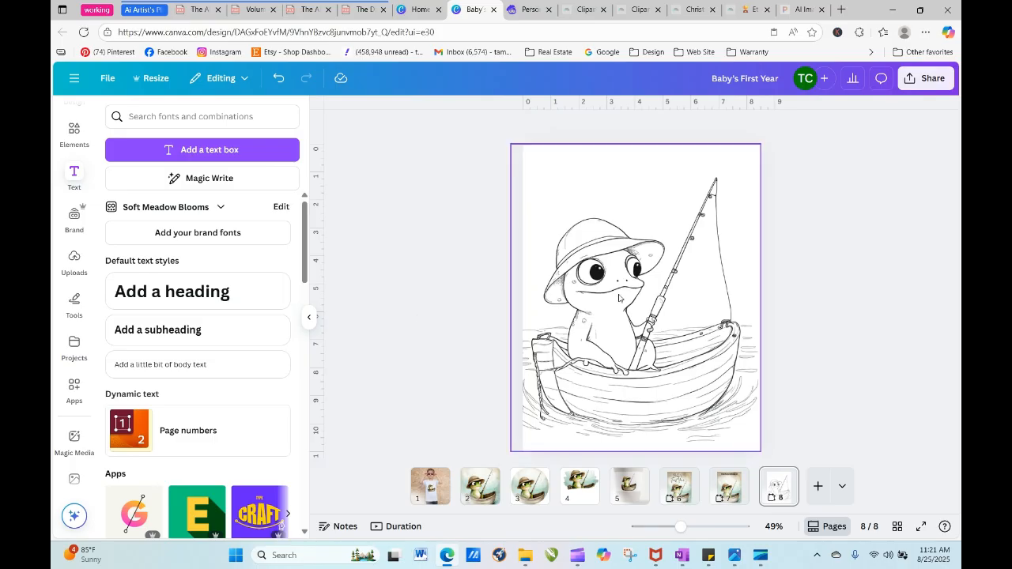
pyautogui.click(227, 296)
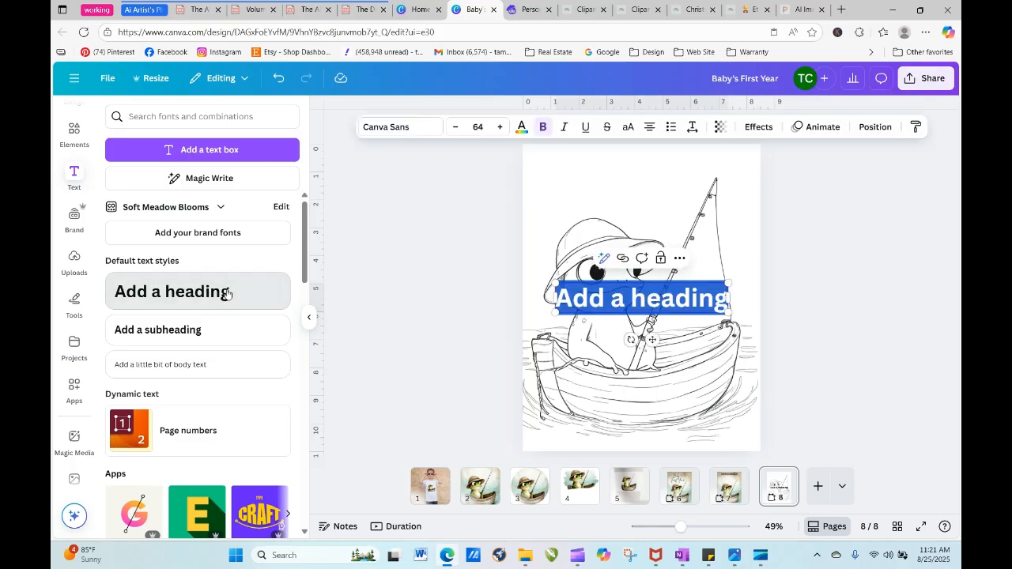
pyautogui.click(393, 253)
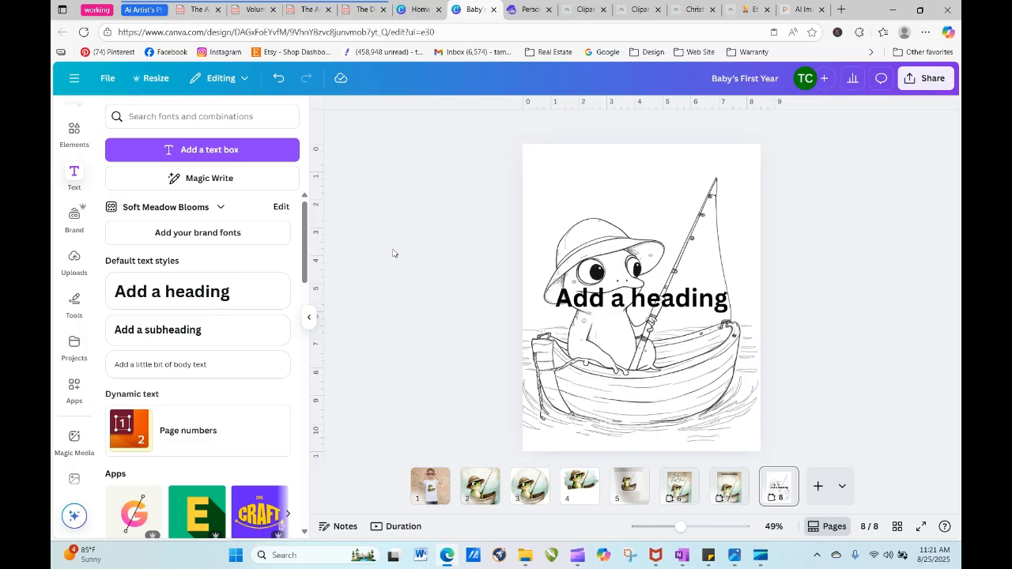
pyautogui.click(626, 305)
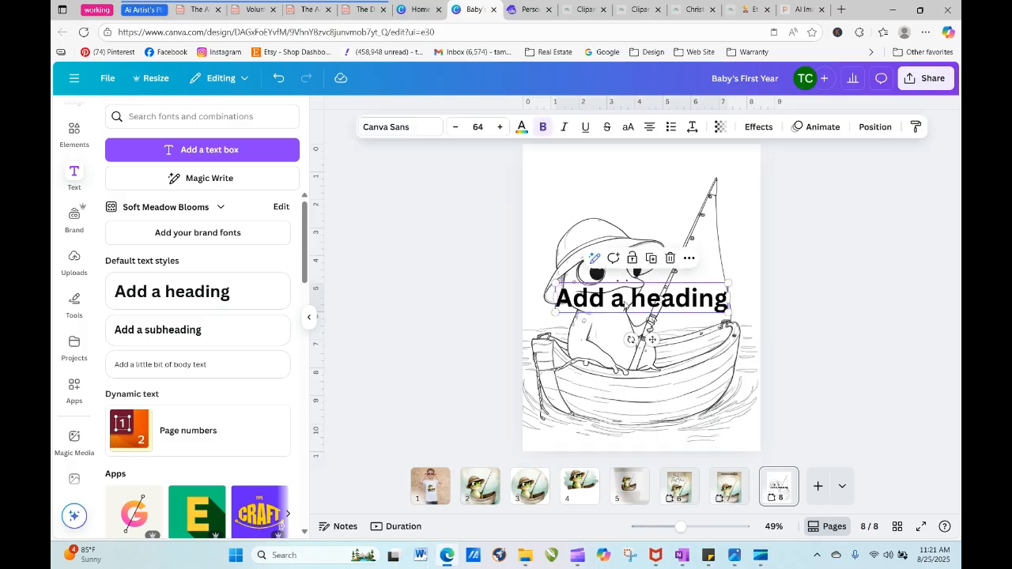
pyautogui.click(626, 305)
pyautogui.write('MAON')
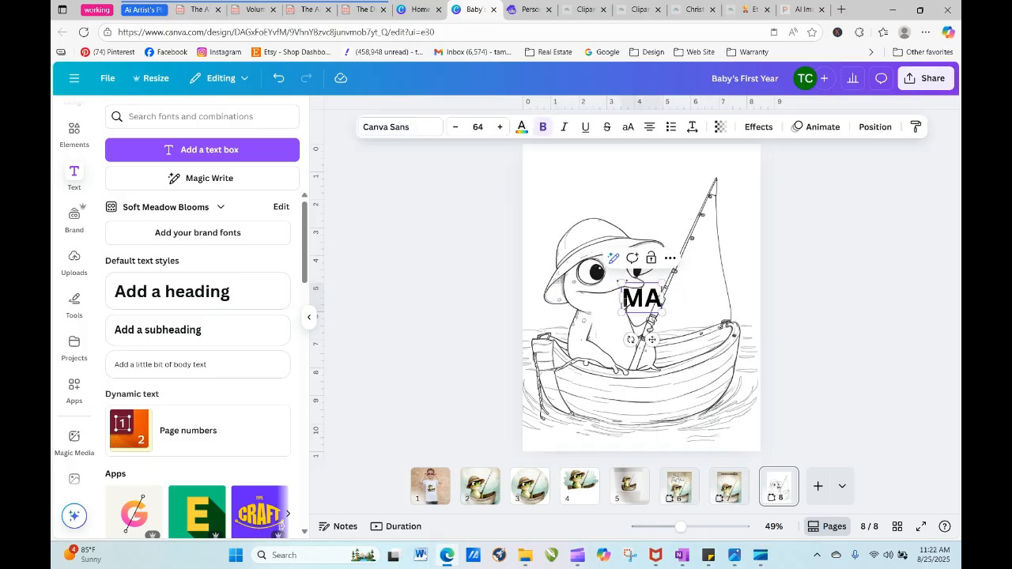
pyautogui.press('BackSpace')
pyautogui.press('BackSpace')
pyautogui.write('SON')
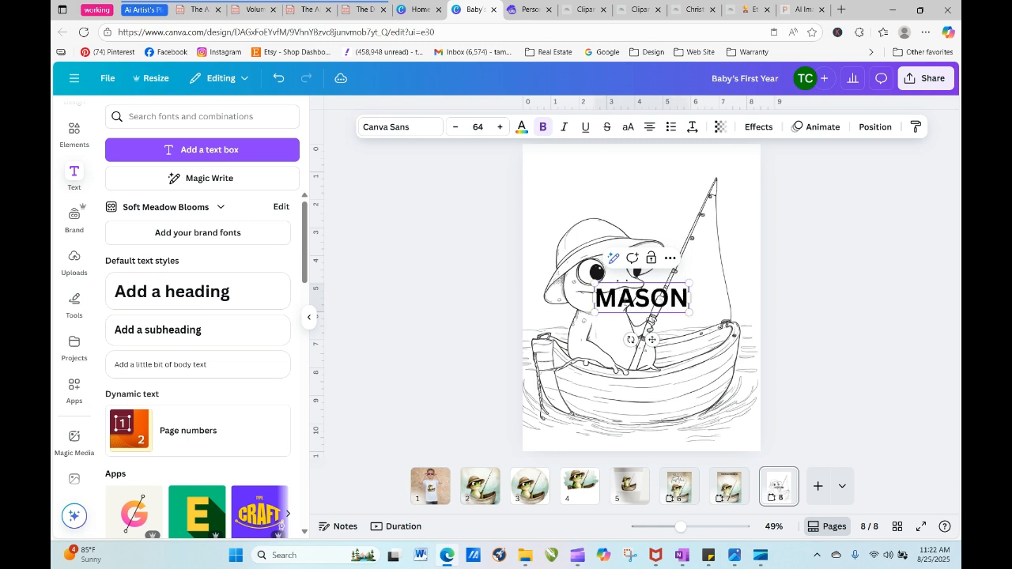
# - Enlarge the name heading to font size 113 and place it above the frog at the top of the page
pyautogui.moveTo(593, 281); pyautogui.dragTo(514, 265)
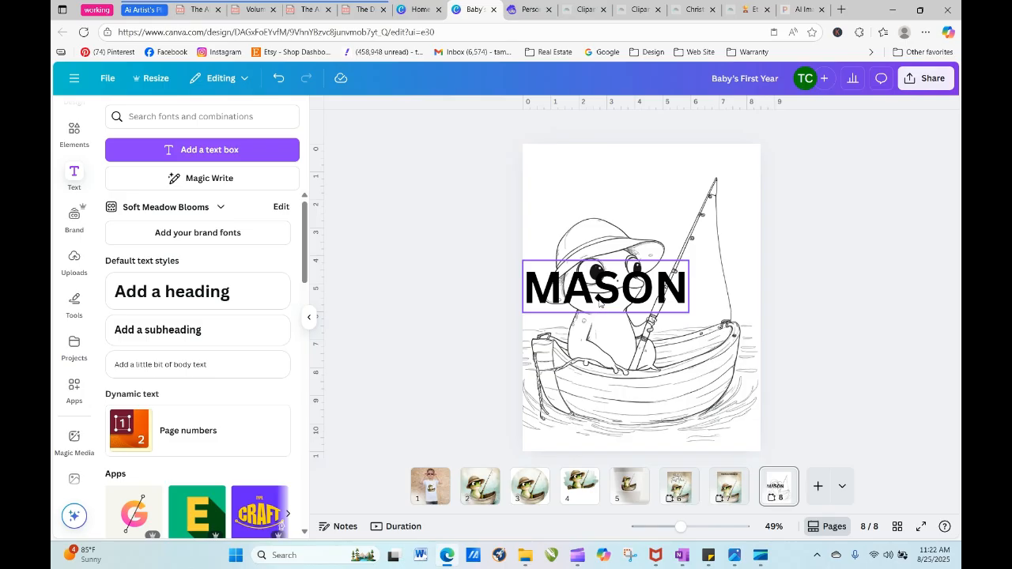
pyautogui.moveTo(599, 302); pyautogui.dragTo(611, 193)
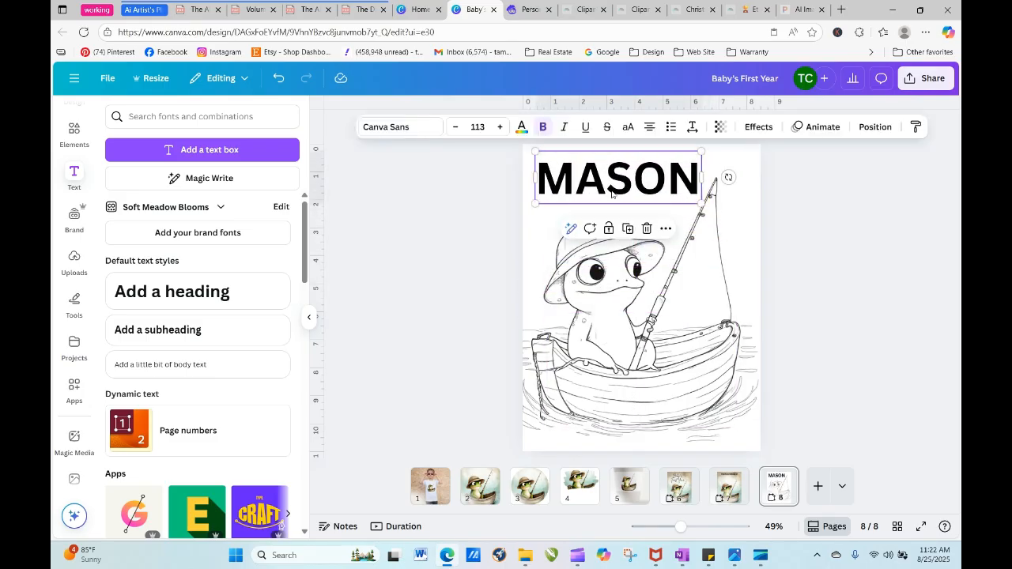
pyautogui.click(482, 230)
# - Apply the Hollow text effect with thickness 50 to the name heading and dismiss the McAfee advertisement
pyautogui.click(575, 198)
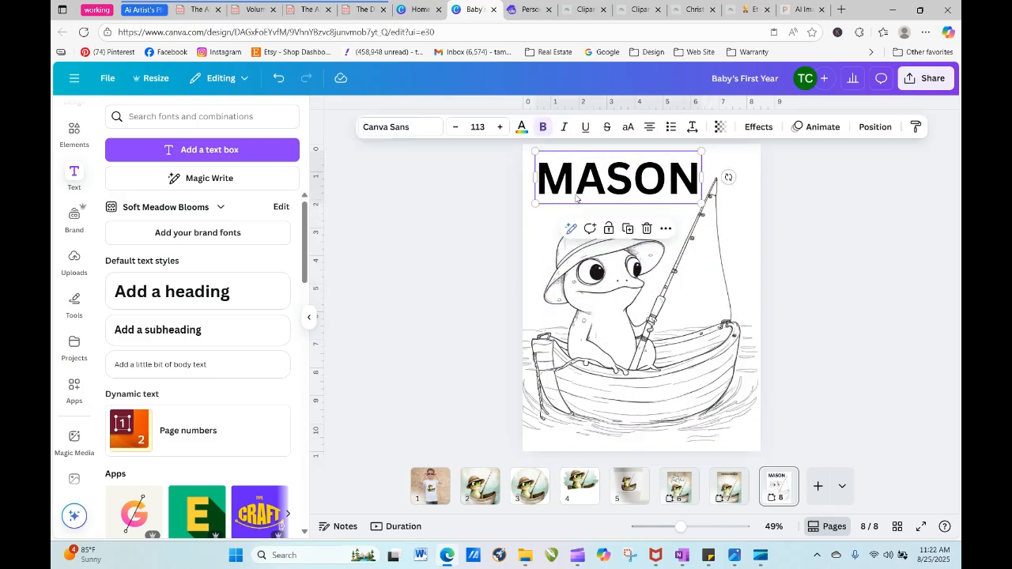
pyautogui.click(386, 128)
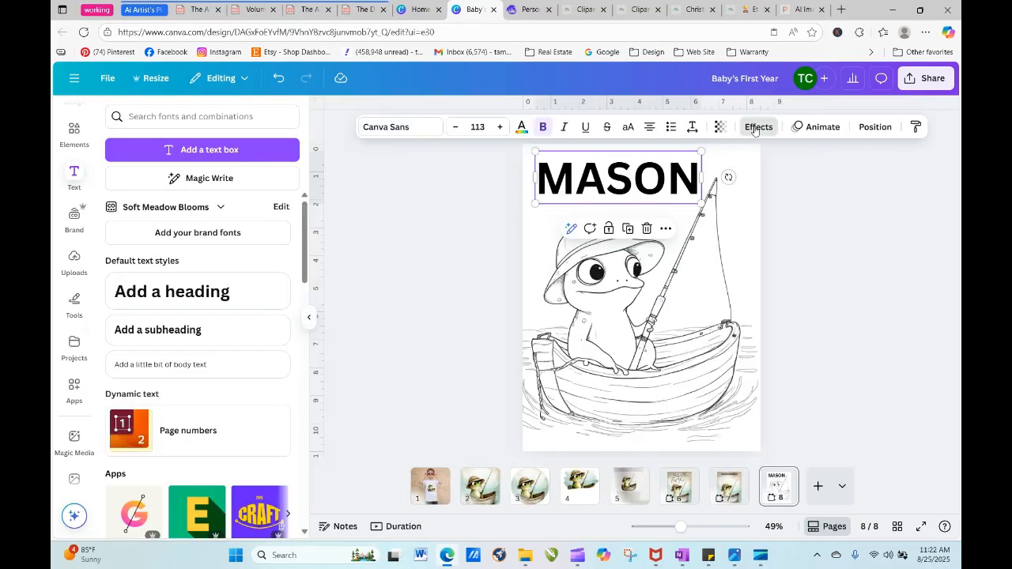
pyautogui.click(758, 127)
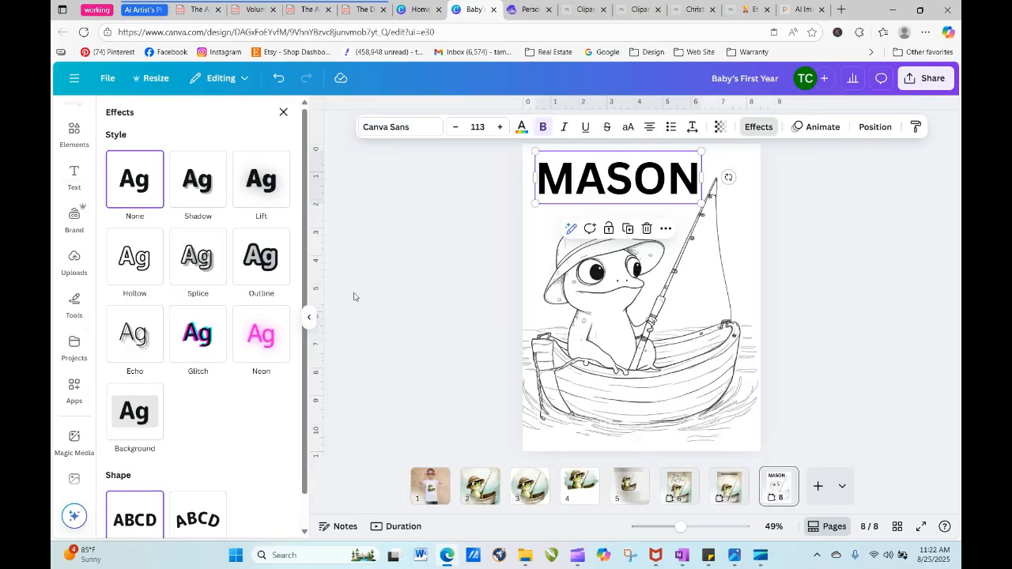
pyautogui.click(130, 267)
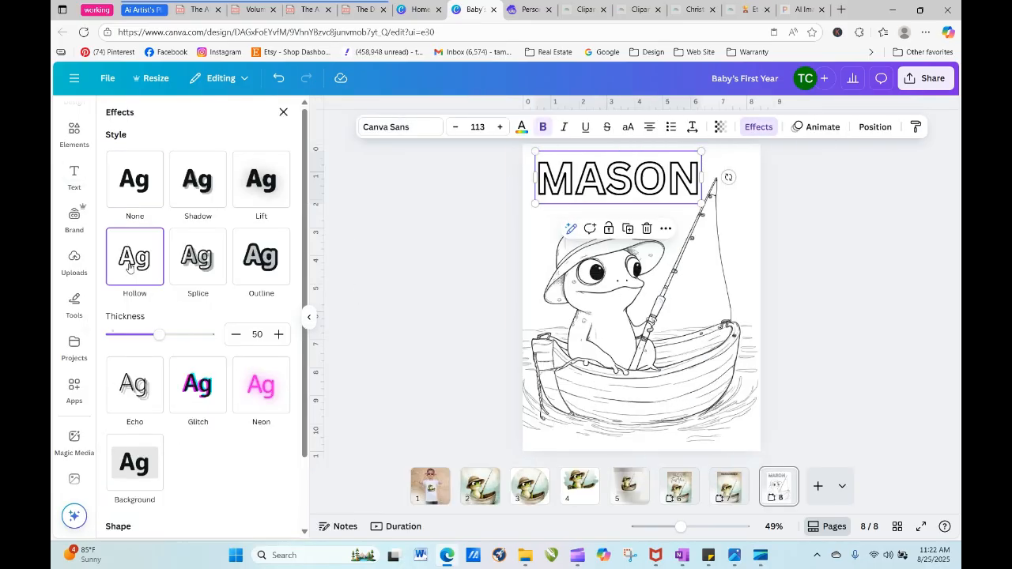
pyautogui.click(808, 324)
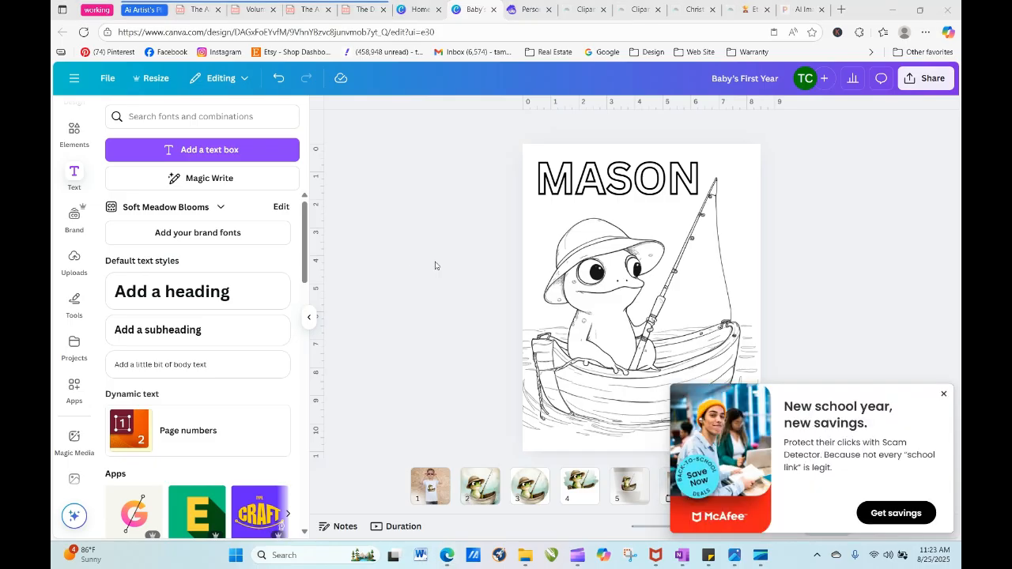
pyautogui.click(944, 394)
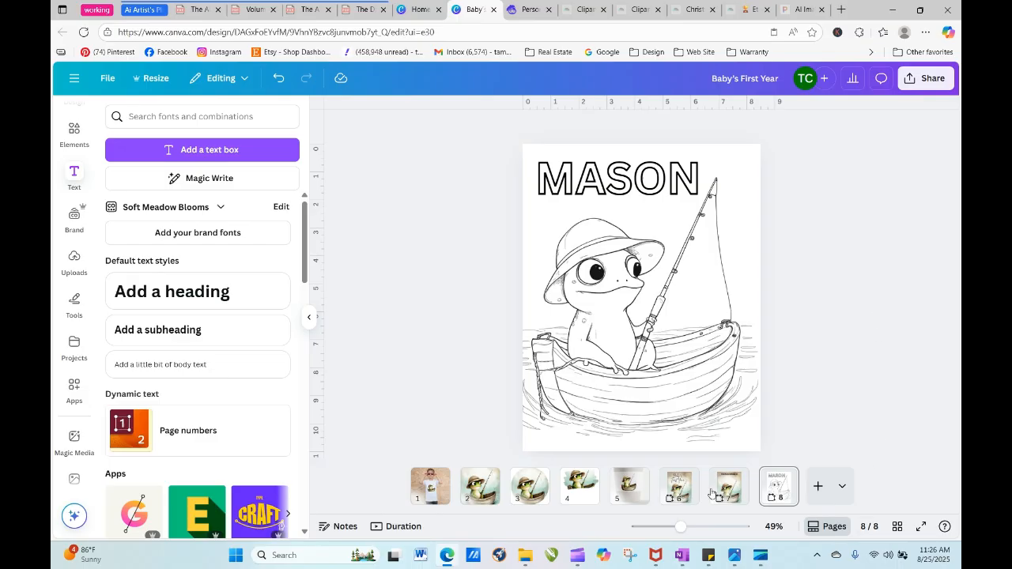
# - Review the T-shirt mockup on page 1, the watercolor frog on page 2 and the personalized coloring page on page 8
pyautogui.click(477, 489)
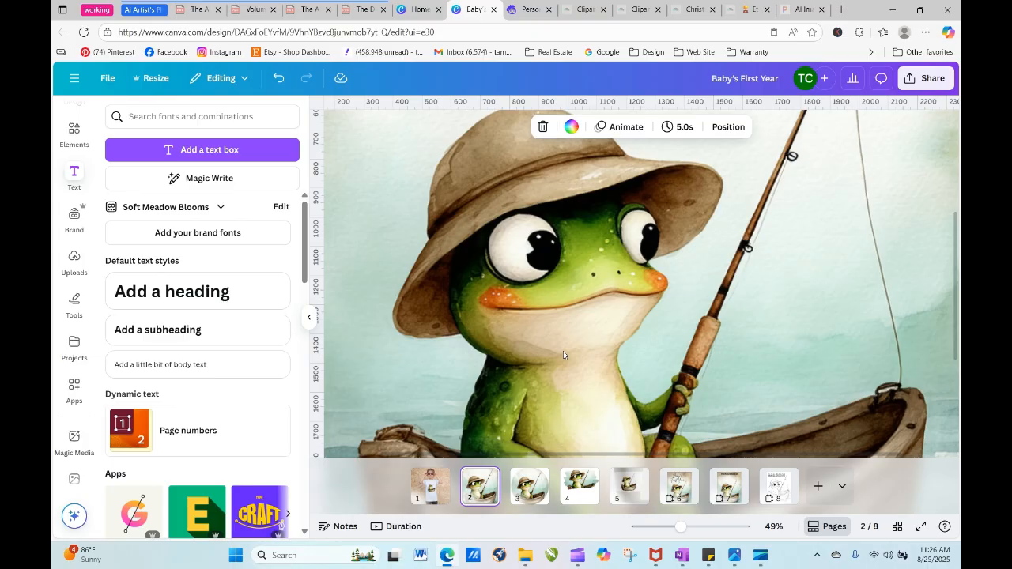
pyautogui.click(431, 486)
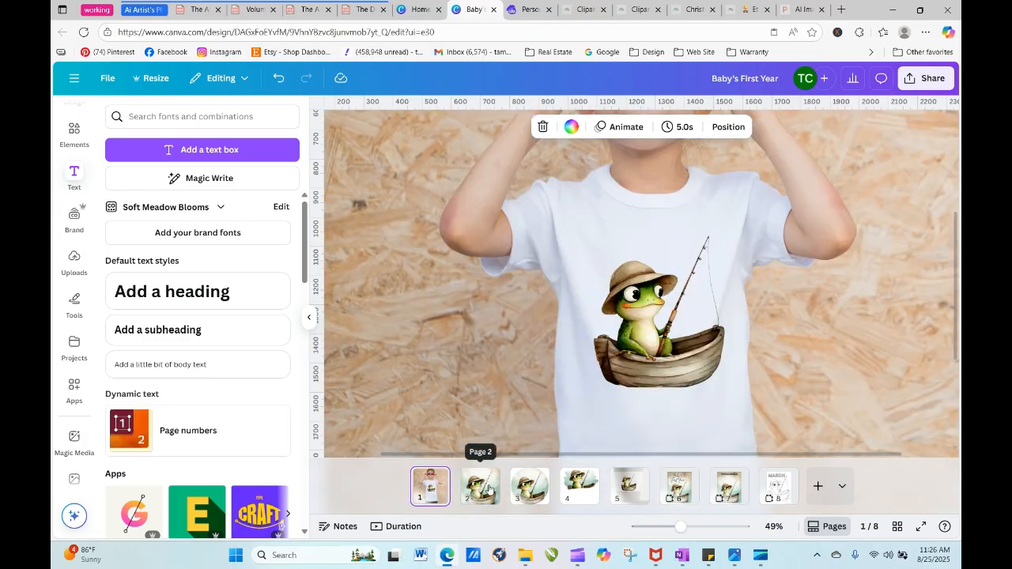
pyautogui.click(487, 488)
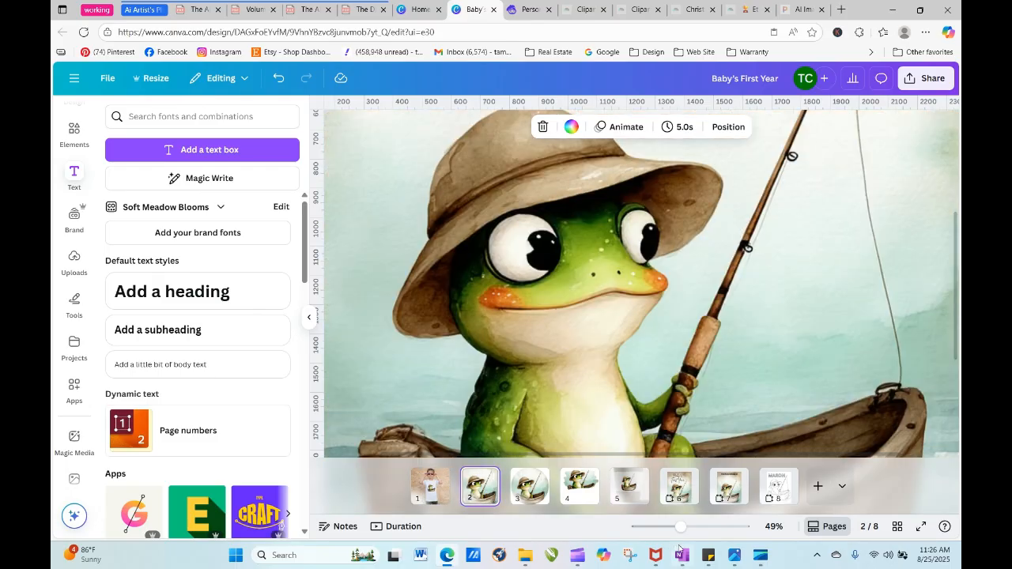
pyautogui.moveTo(680, 527); pyautogui.dragTo(652, 528)
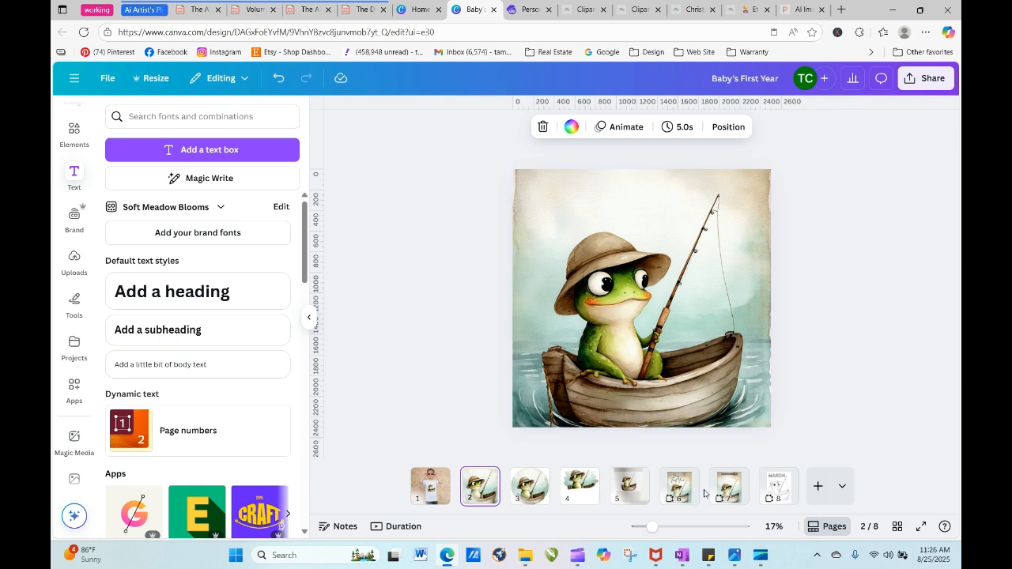
pyautogui.click(775, 485)
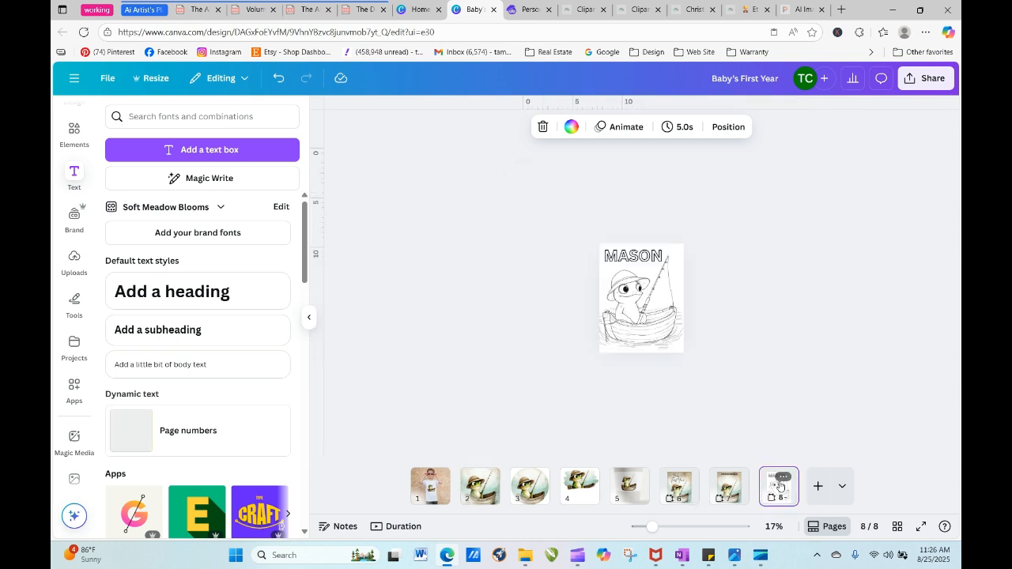
pyautogui.click(633, 256)
pyautogui.rightClick(632, 255)
pyautogui.click(558, 362)
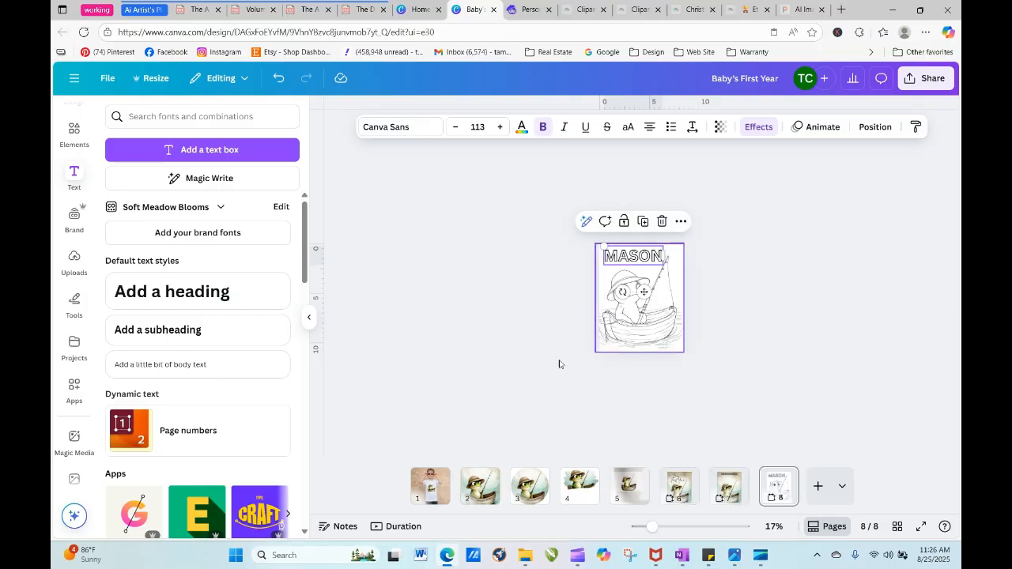
# - Paste the copied name heading onto the watercolor frog on page 2 and enlarge it to font size 295 above the frog
pyautogui.rightClick(485, 484)
pyautogui.click(662, 262)
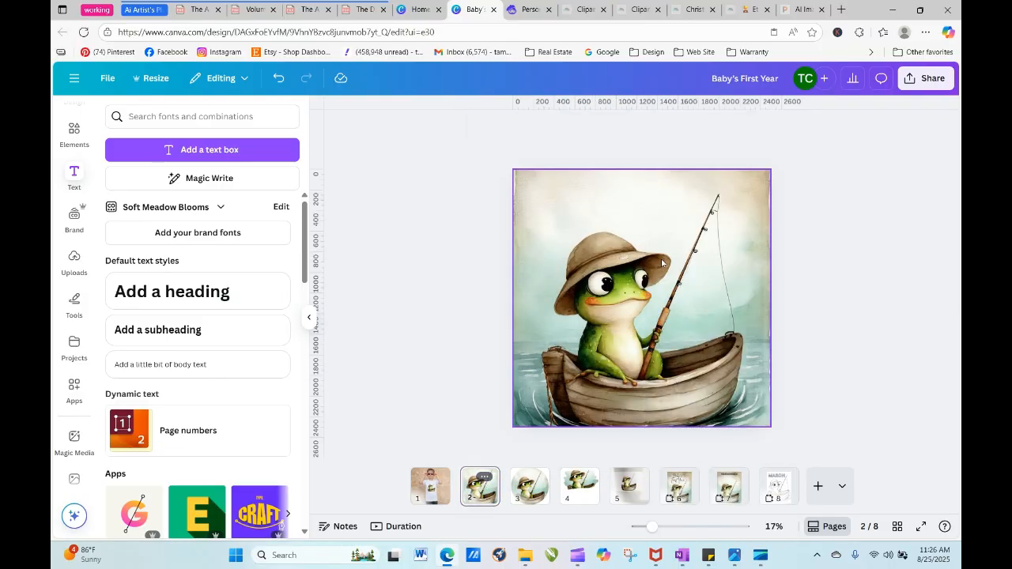
pyautogui.click(525, 212)
pyautogui.rightClick(532, 199)
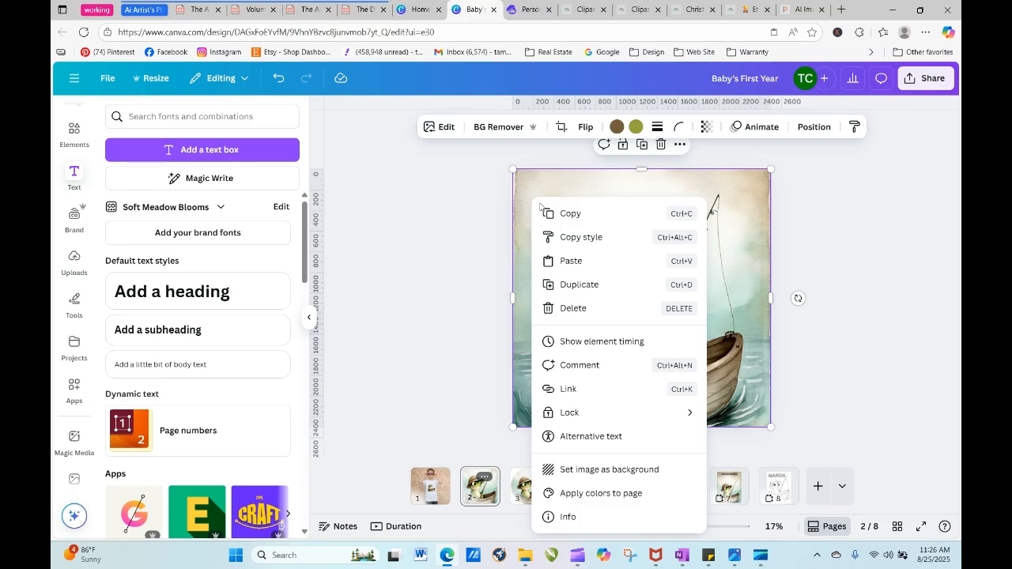
pyautogui.click(569, 262)
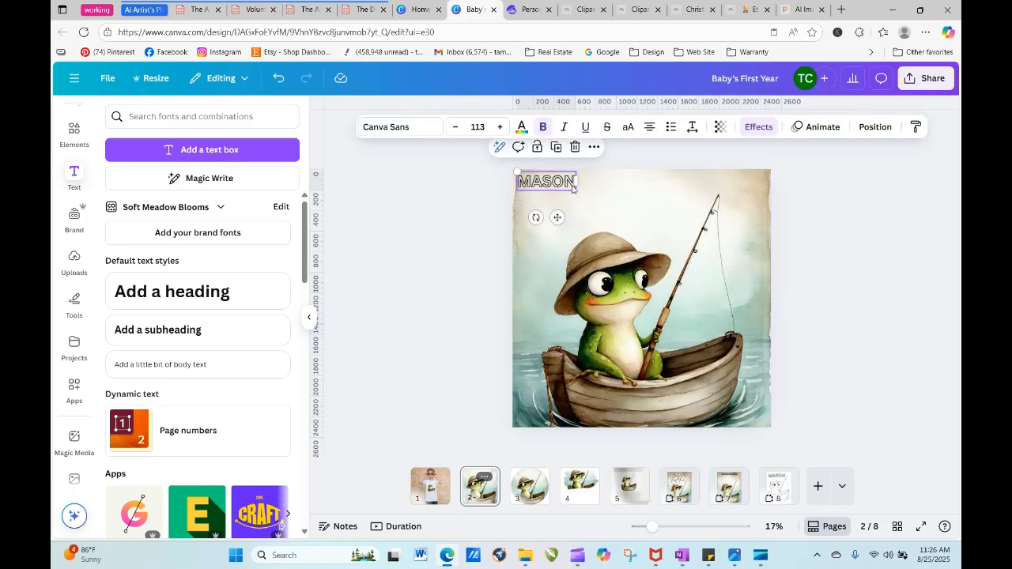
pyautogui.moveTo(575, 192); pyautogui.dragTo(674, 221)
pyautogui.moveTo(599, 204); pyautogui.dragTo(618, 211)
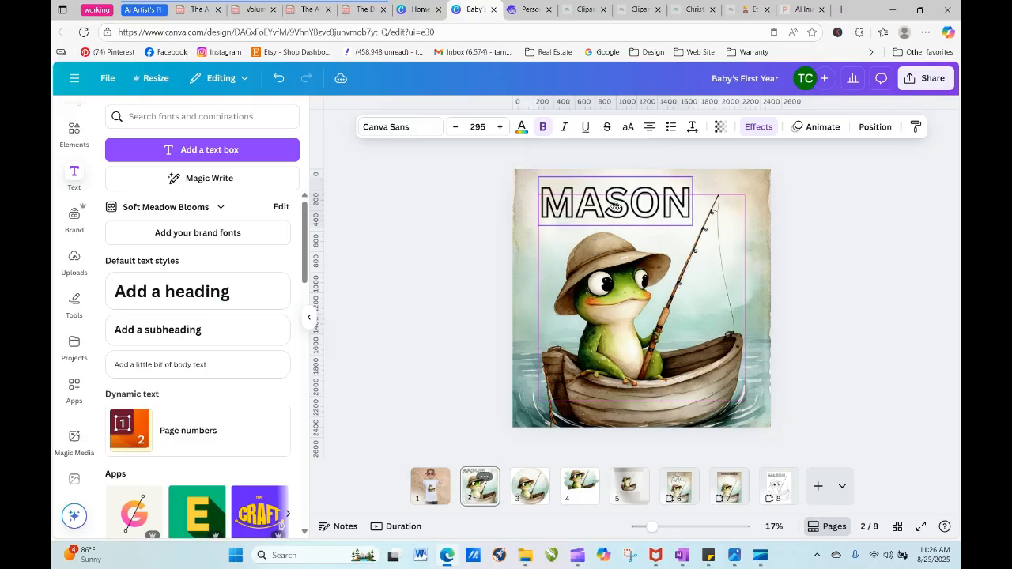
# - Remove the name heading's text effect, try the Moontime, Cinzel and Lazydog fonts, and set the font to Apricots
pyautogui.click(758, 127)
pyautogui.click(148, 190)
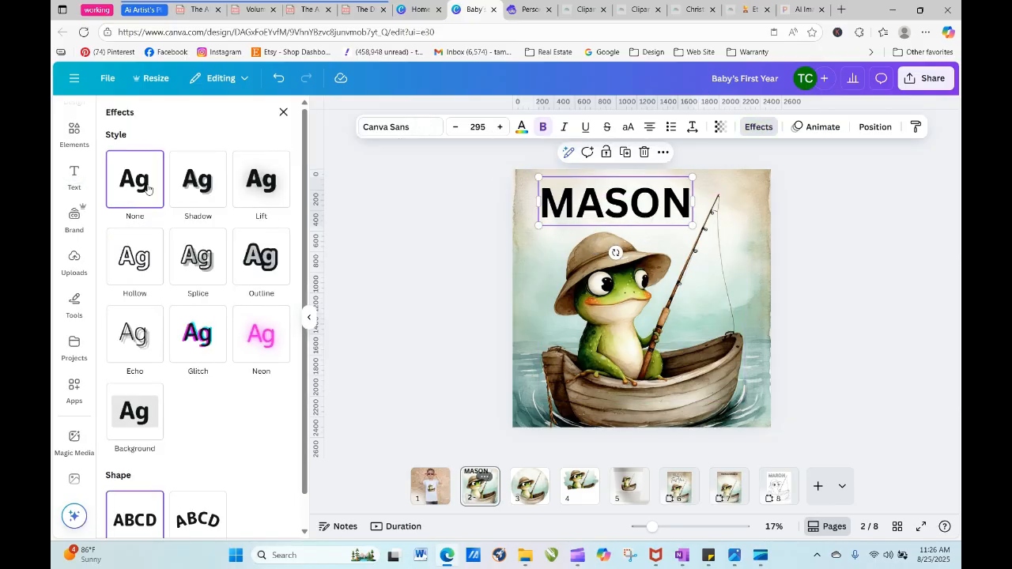
pyautogui.click(413, 134)
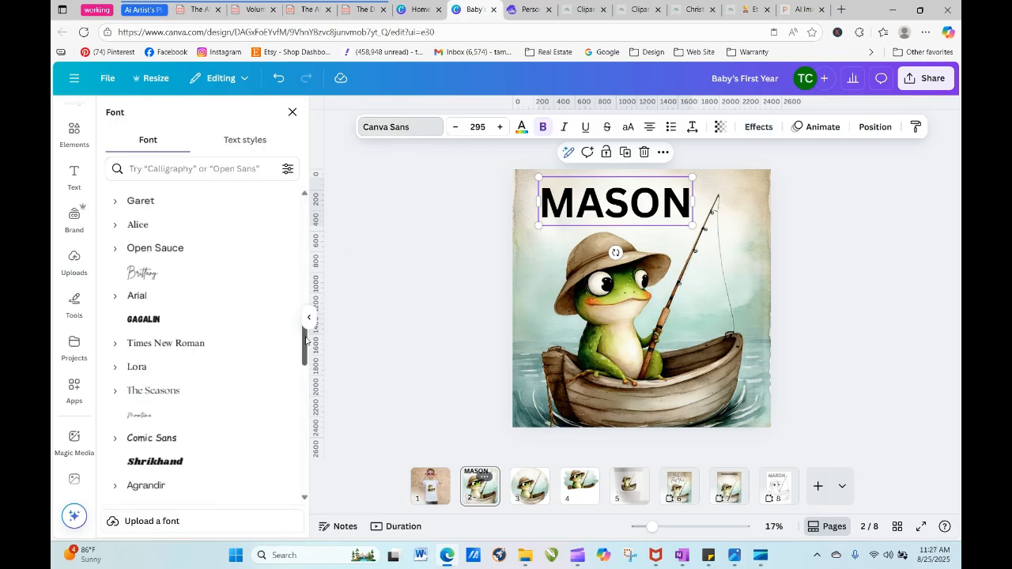
pyautogui.scroll(-5, 187, 247)
pyautogui.click(179, 235)
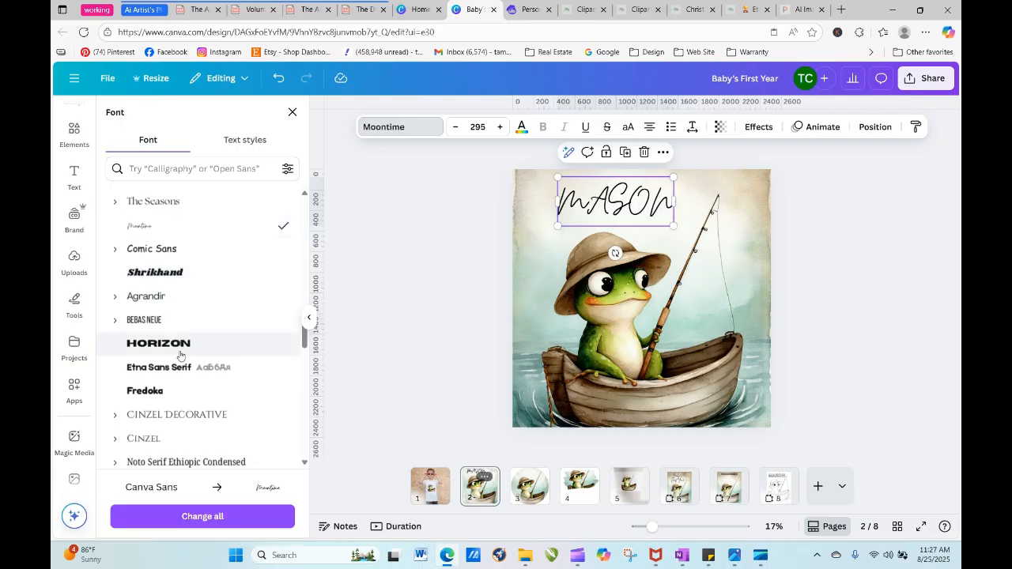
pyautogui.click(187, 436)
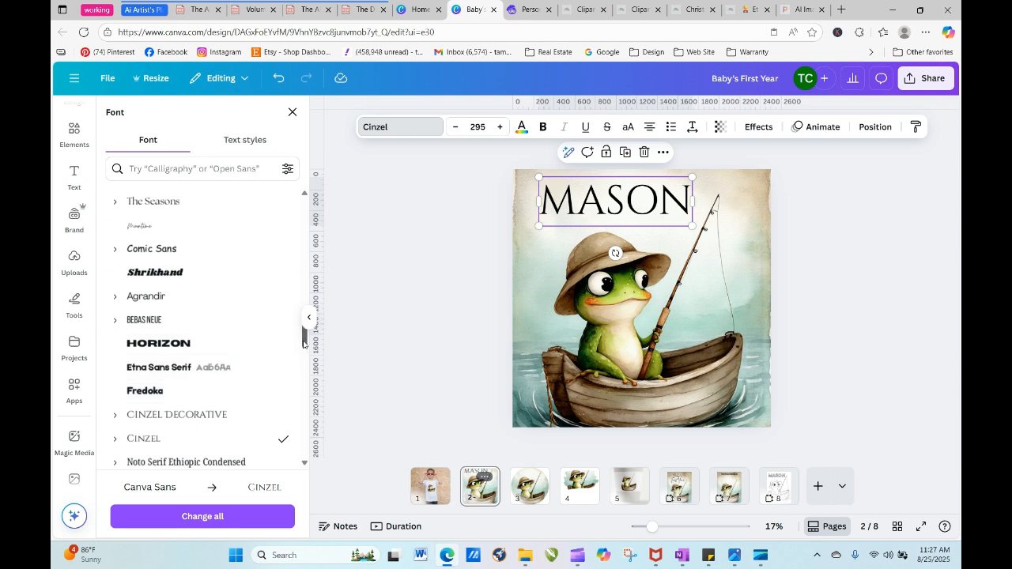
pyautogui.moveTo(304, 349); pyautogui.dragTo(307, 429)
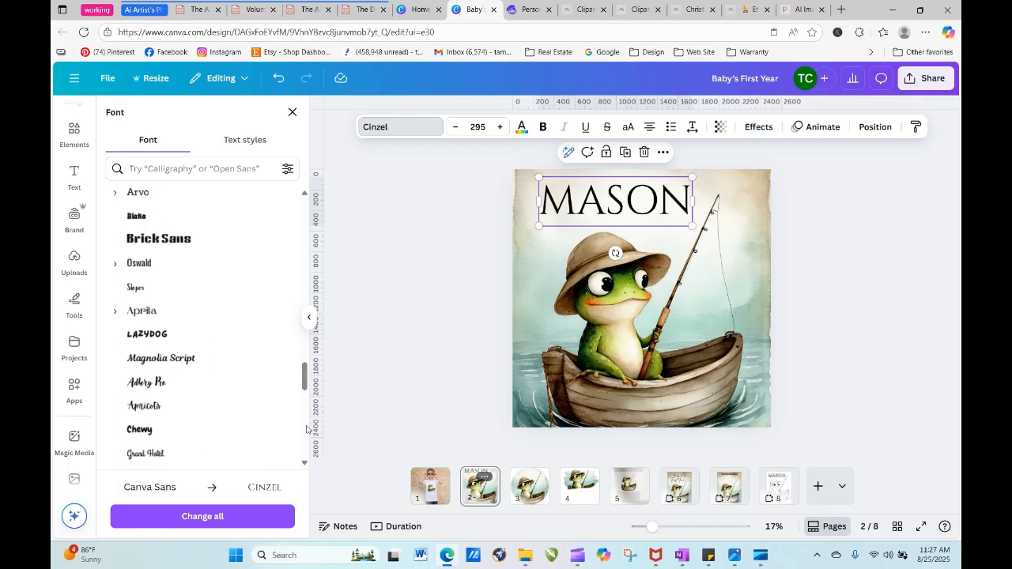
pyautogui.click(211, 338)
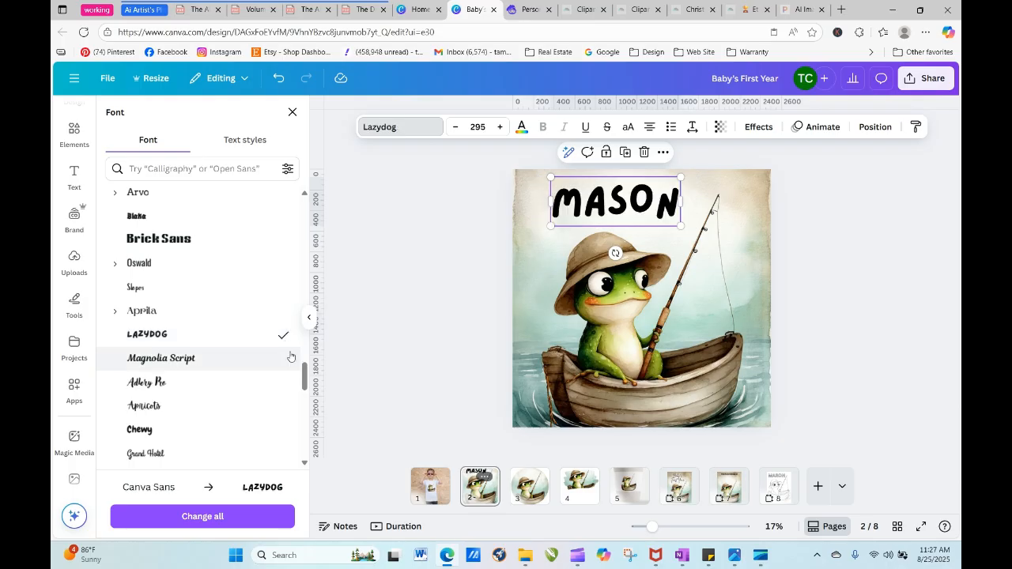
pyautogui.click(237, 407)
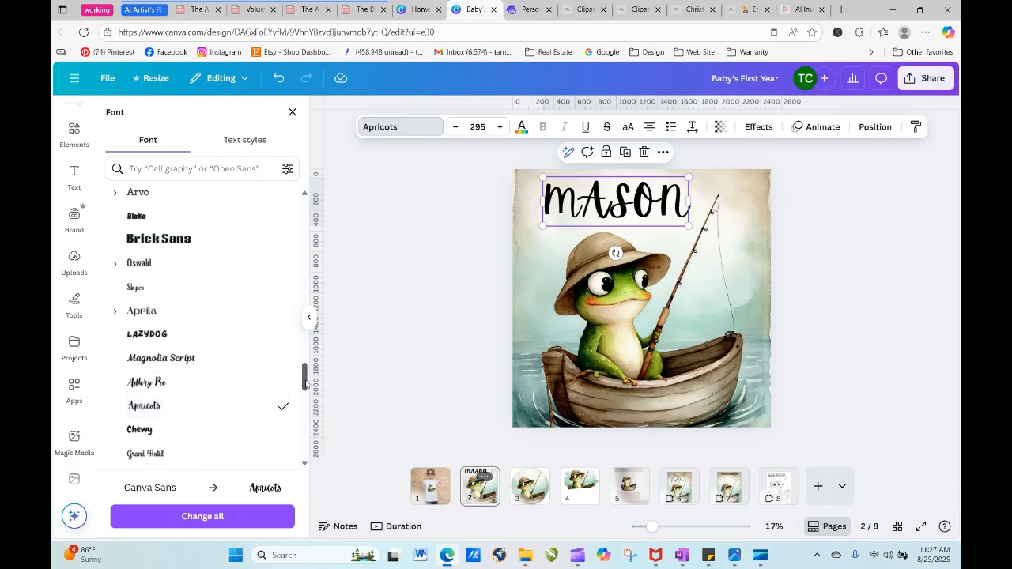
# - Retype the heading on page 2 as the child's first name with only the initial letter capitalized
pyautogui.doubleClick(665, 203)
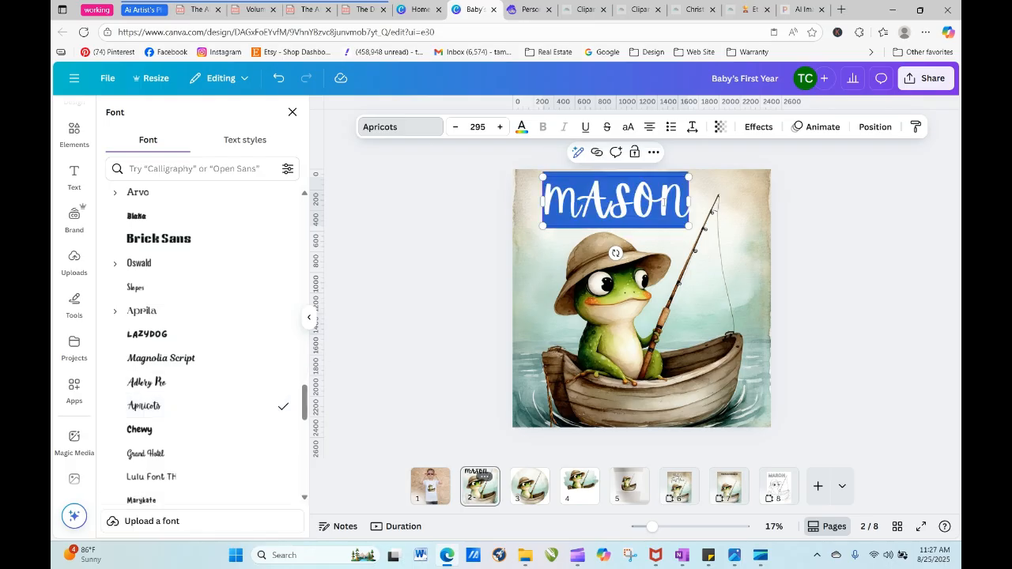
pyautogui.write('MA')
pyautogui.press('BackSpace')
pyautogui.press('BackSpace')
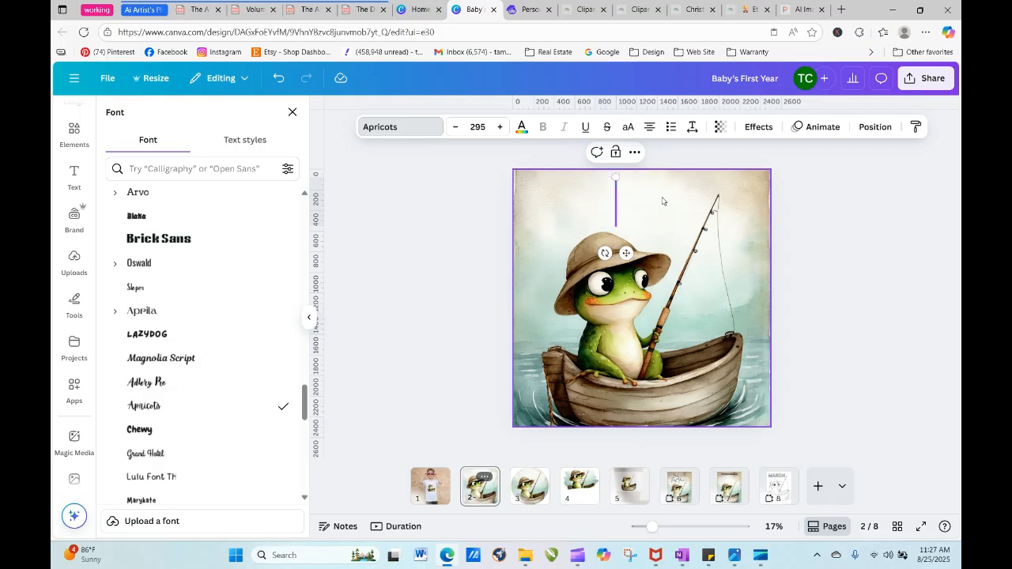
pyautogui.write('MA')
pyautogui.press('BackSpace')
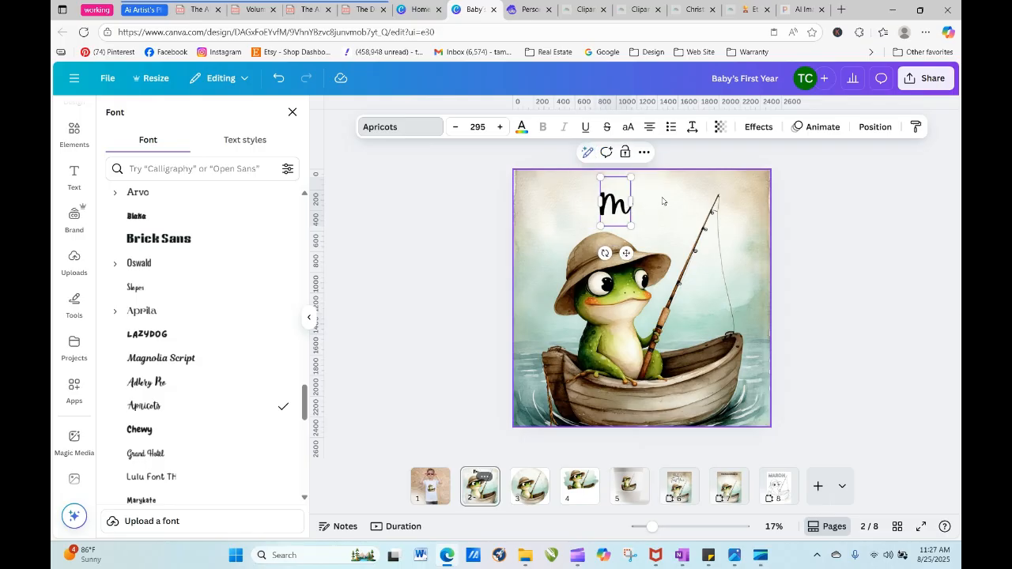
pyautogui.write('A')
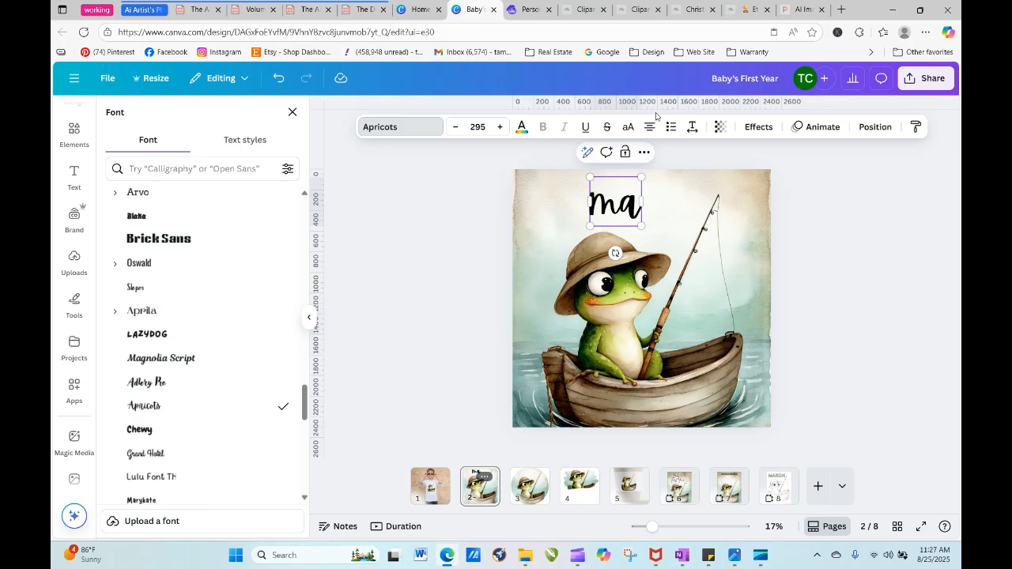
pyautogui.press('BackSpace')
pyautogui.press('BackSpace')
pyautogui.write('Mas')
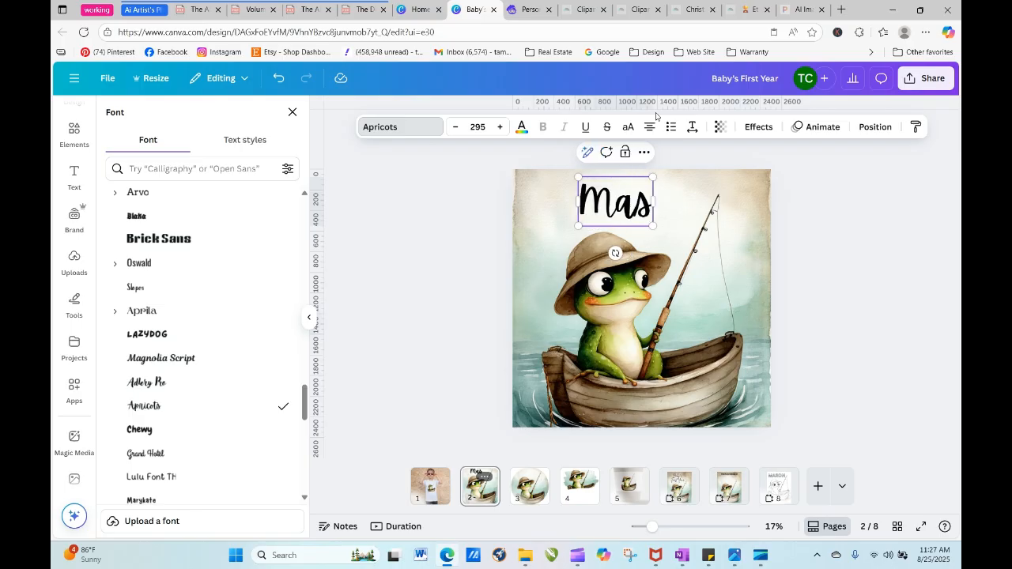
pyautogui.write('on')
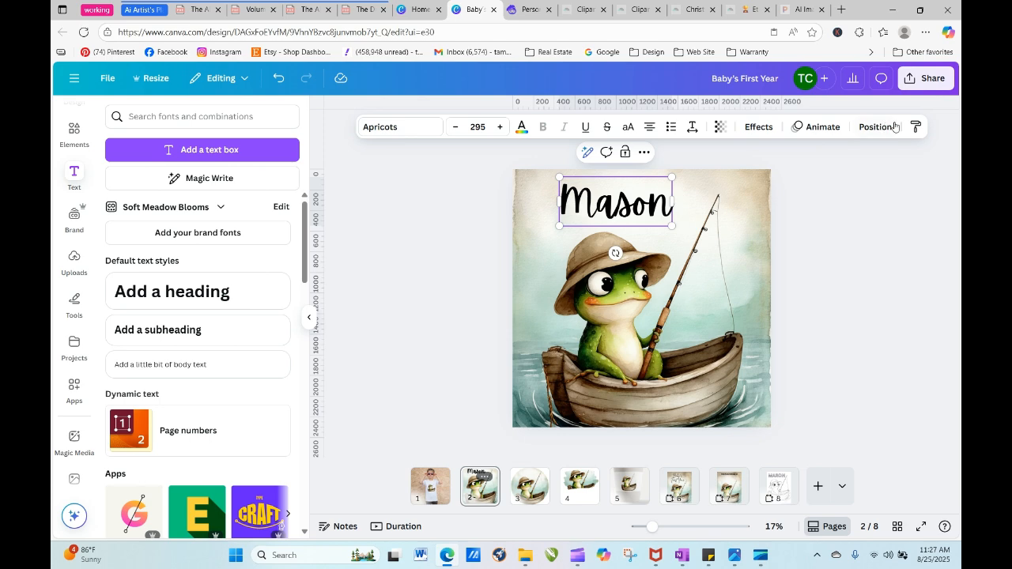
# - Shift the name heading slightly left so it sits above the frog's hat, away from the fishing rod
pyautogui.click(875, 126)
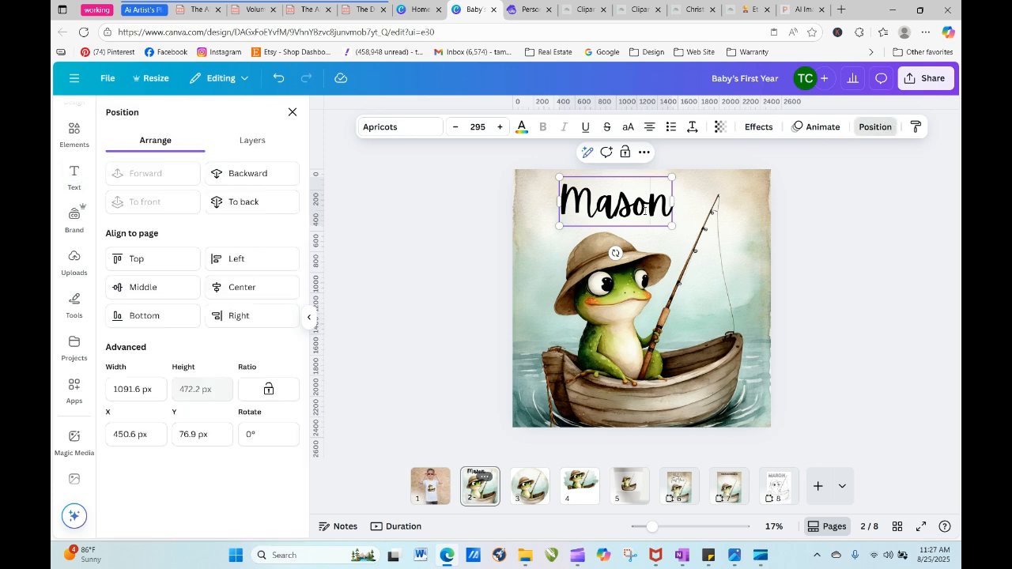
pyautogui.click(591, 213)
pyautogui.click(472, 206)
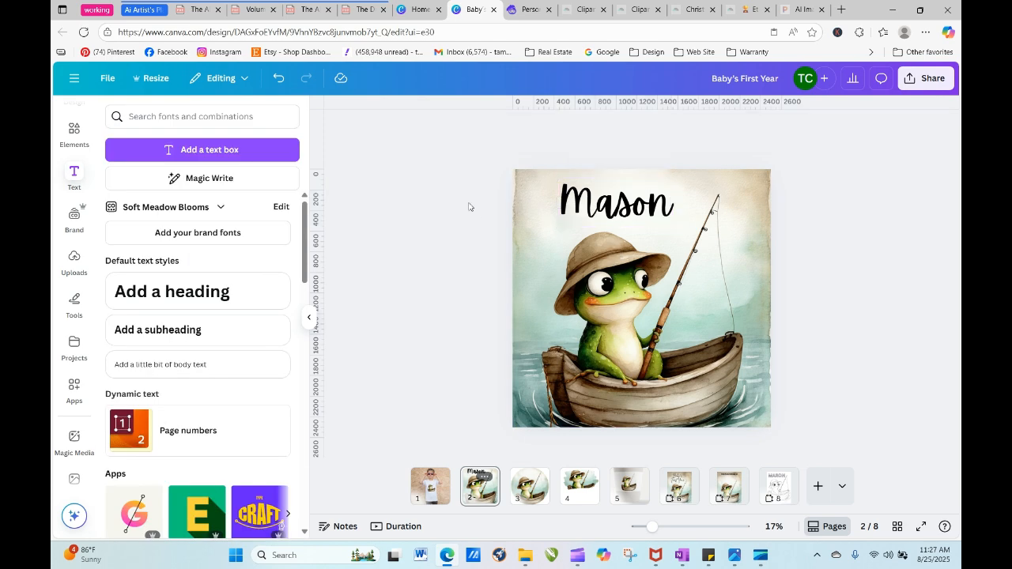
pyautogui.moveTo(580, 204); pyautogui.dragTo(564, 200)
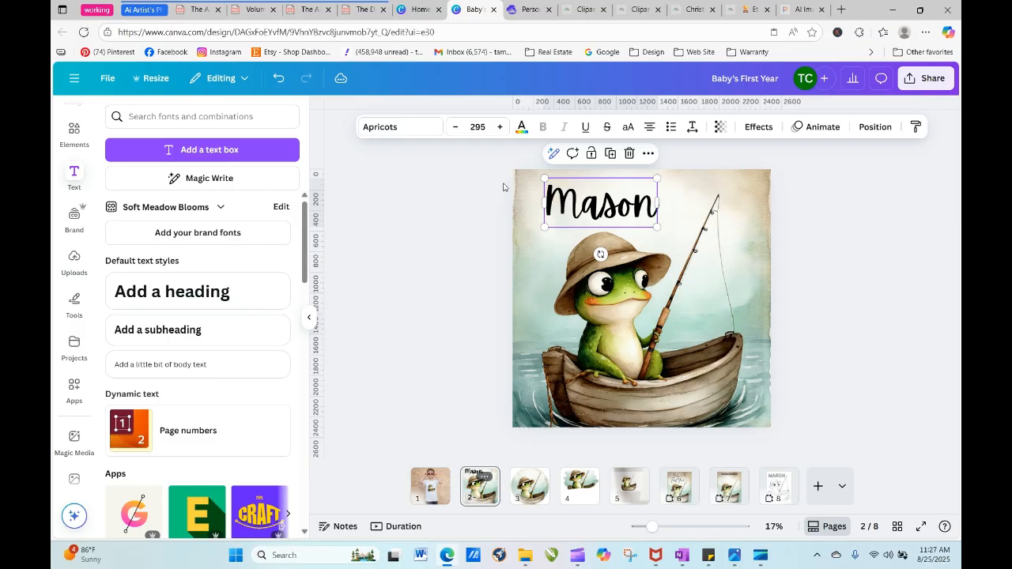
# - Search the text fonts and combinations for "fishing", clear the search and repeat it
pyautogui.click(232, 116)
pyautogui.write('fi')
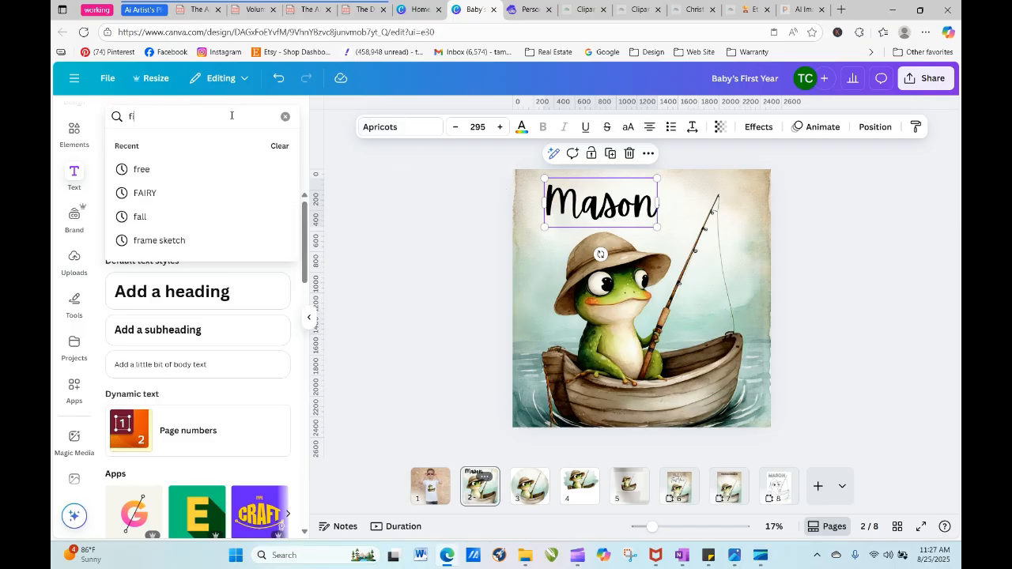
pyautogui.write('shign')
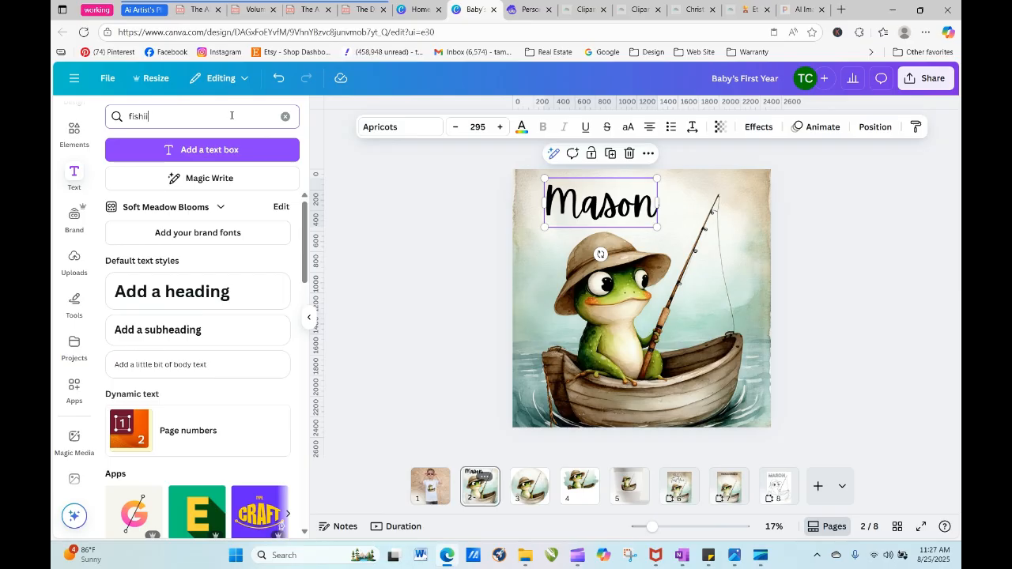
pyautogui.press('Return')
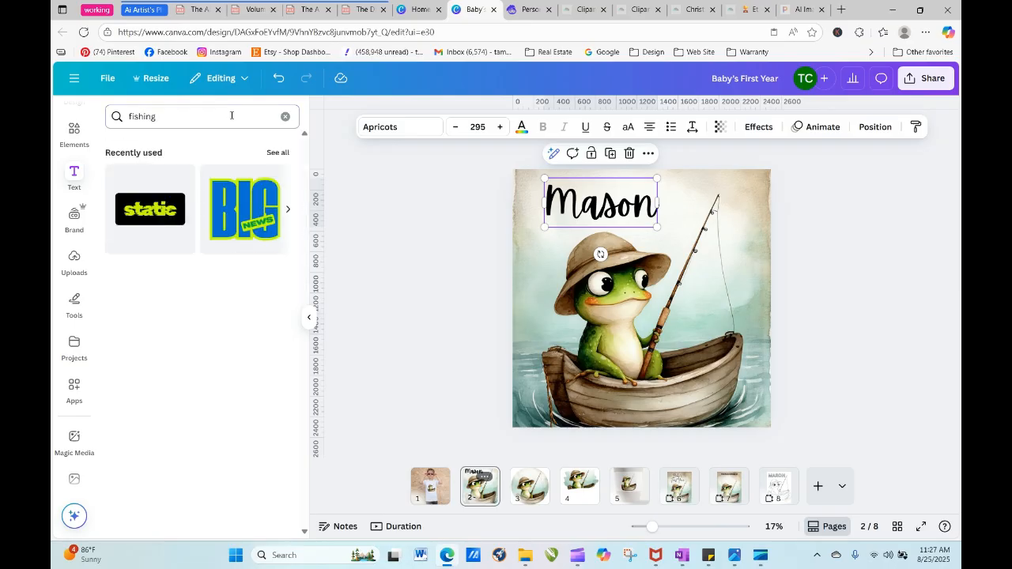
pyautogui.click(285, 116)
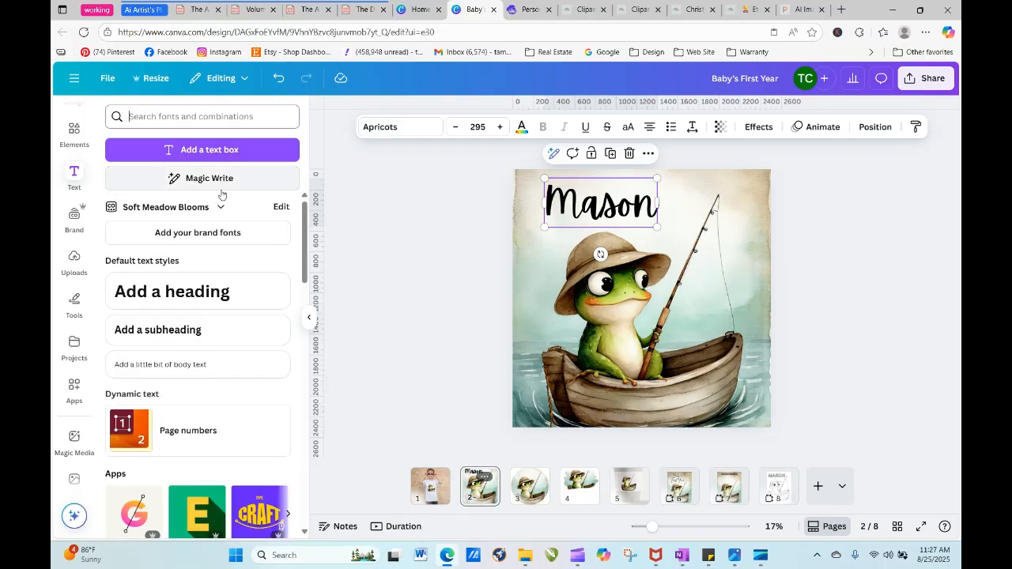
pyautogui.click(160, 116)
pyautogui.write('fishin')
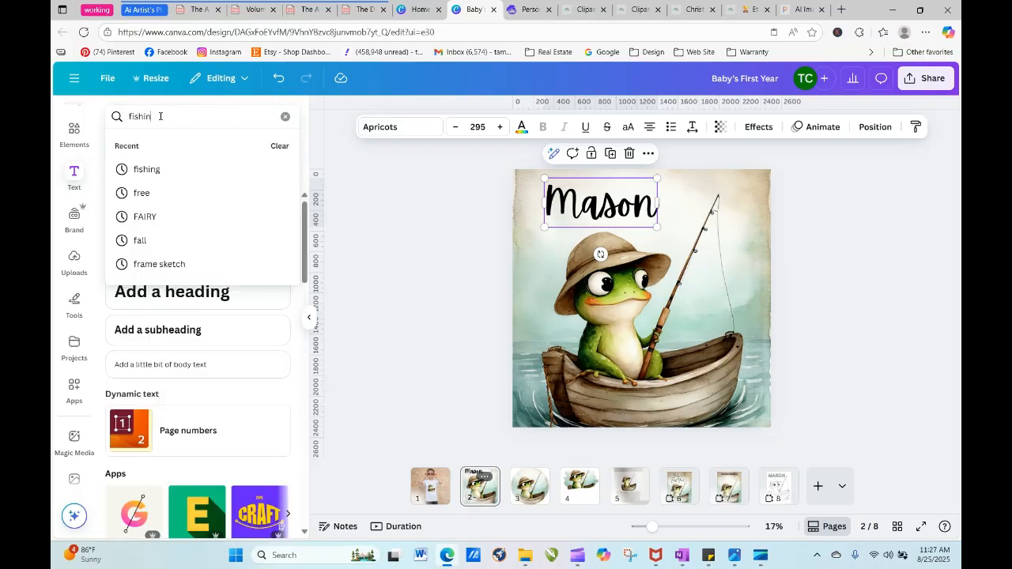
pyautogui.write('g')
pyautogui.press('Return')
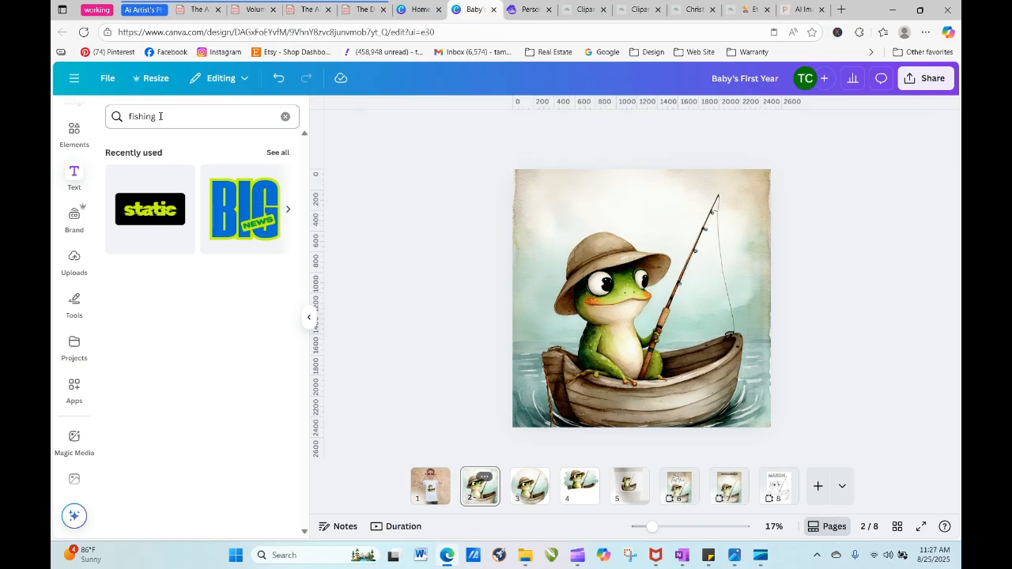
# - Search the text fonts and combinations for "pole" and clear the search
pyautogui.click(160, 116)
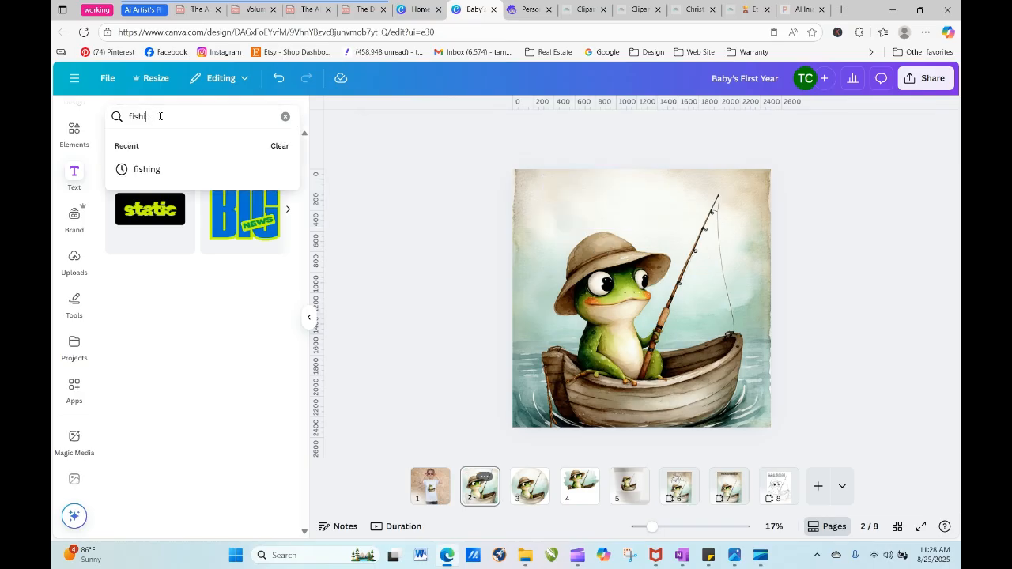
pyautogui.press('BackSpace')
pyautogui.press('BackSpace')
pyautogui.write('pole')
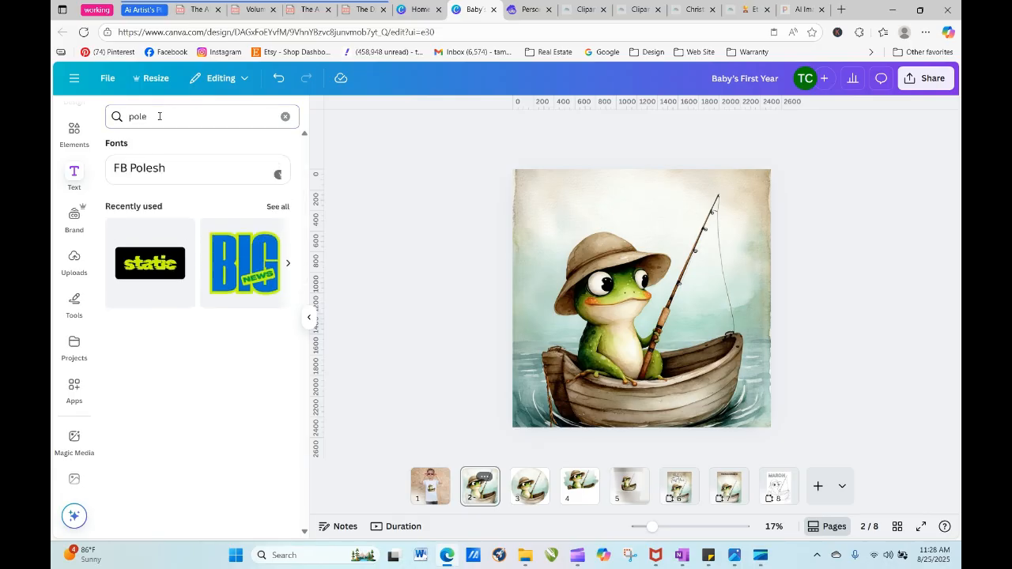
pyautogui.click(285, 117)
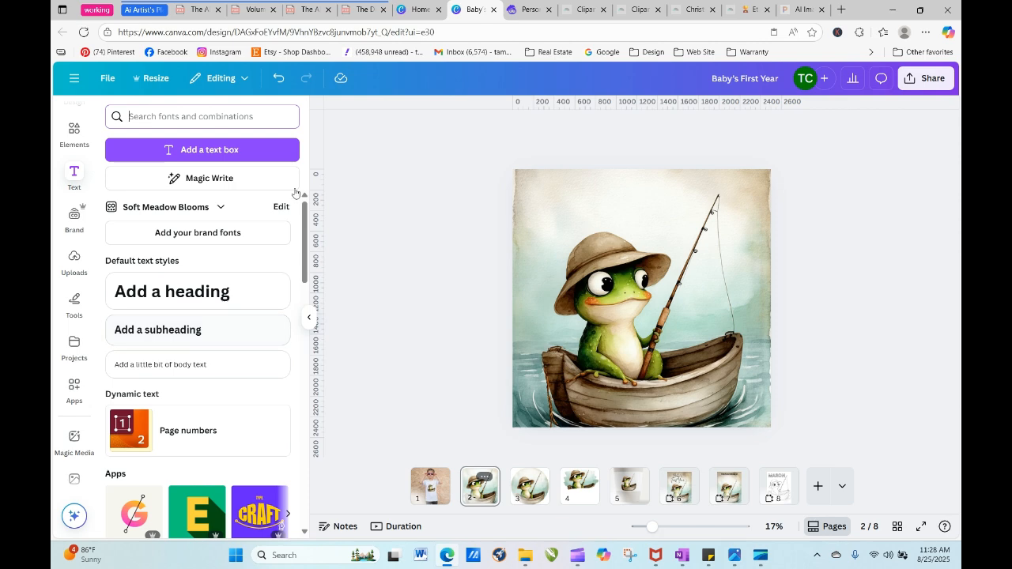
# - Undo the deletion of the name heading on page 2 and select the heading
pyautogui.click(341, 167)
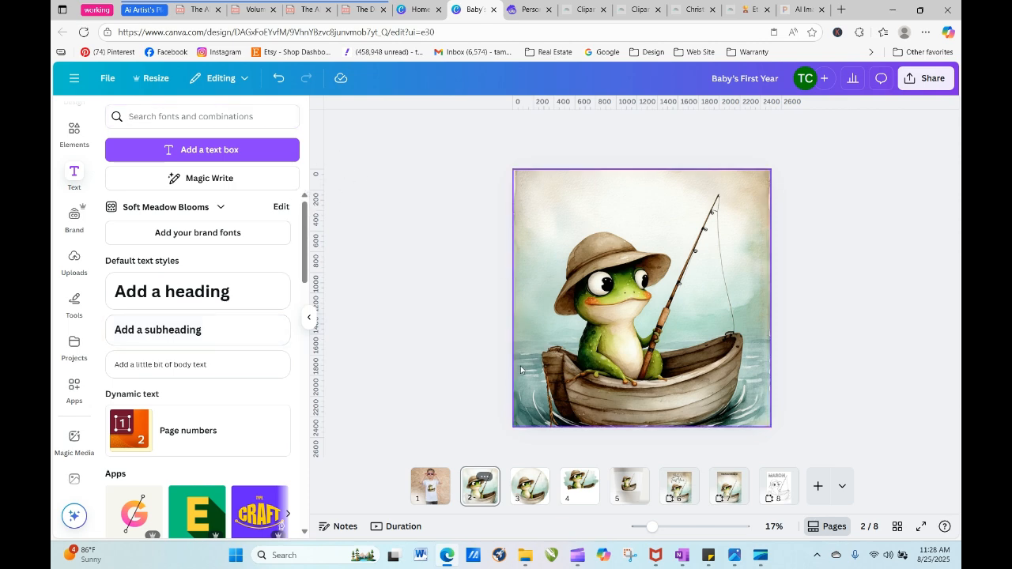
pyautogui.click(566, 183)
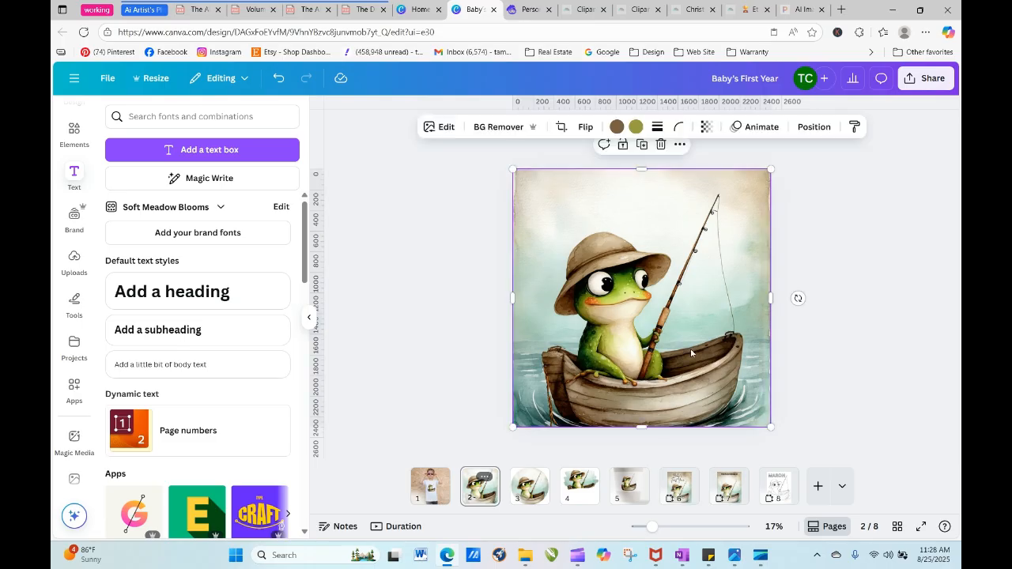
pyautogui.click(278, 77)
pyautogui.click(605, 223)
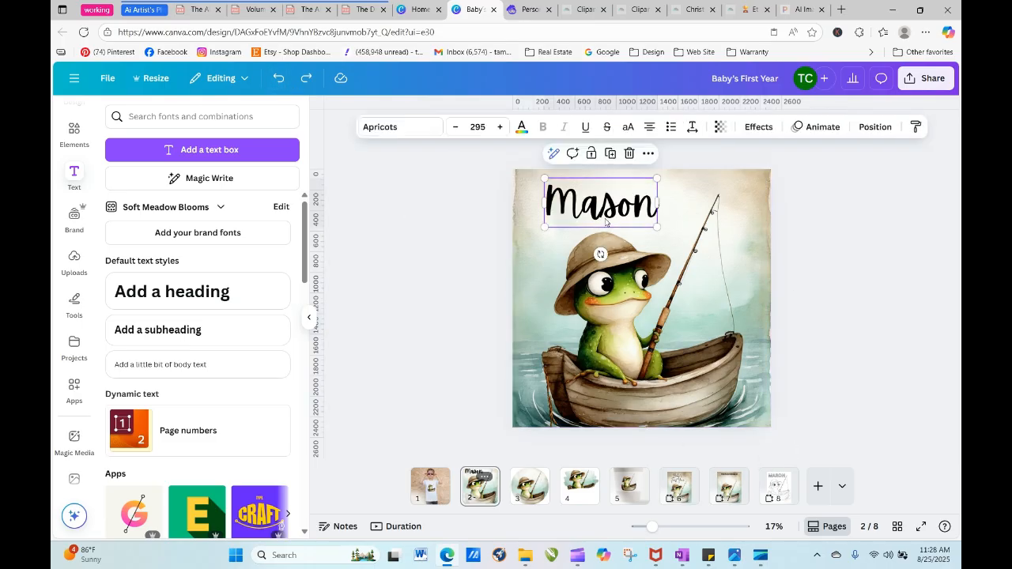
# - Search the font list for "fish" for the name heading and clear the search
pyautogui.click(397, 131)
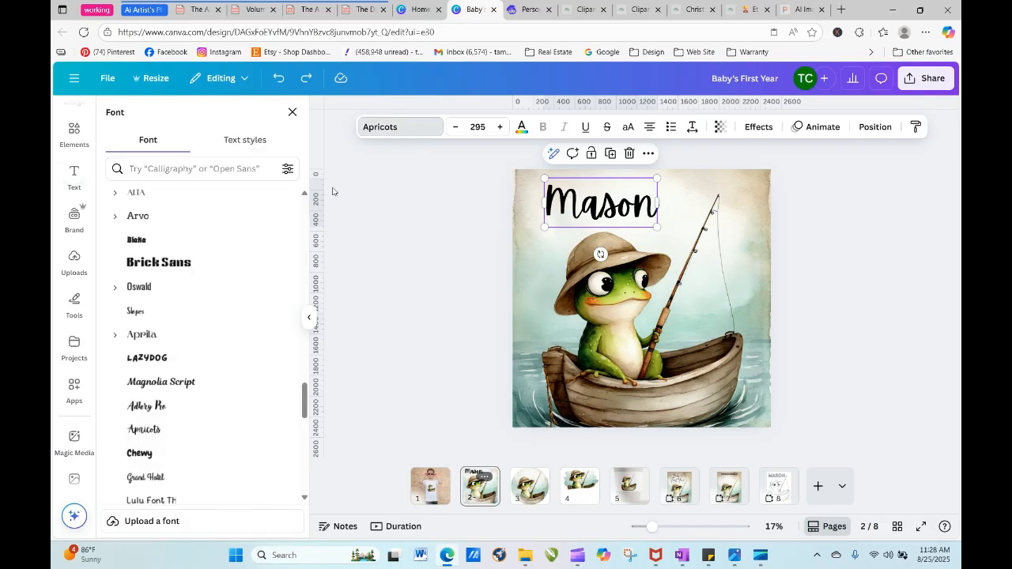
pyautogui.click(220, 166)
pyautogui.write('fish')
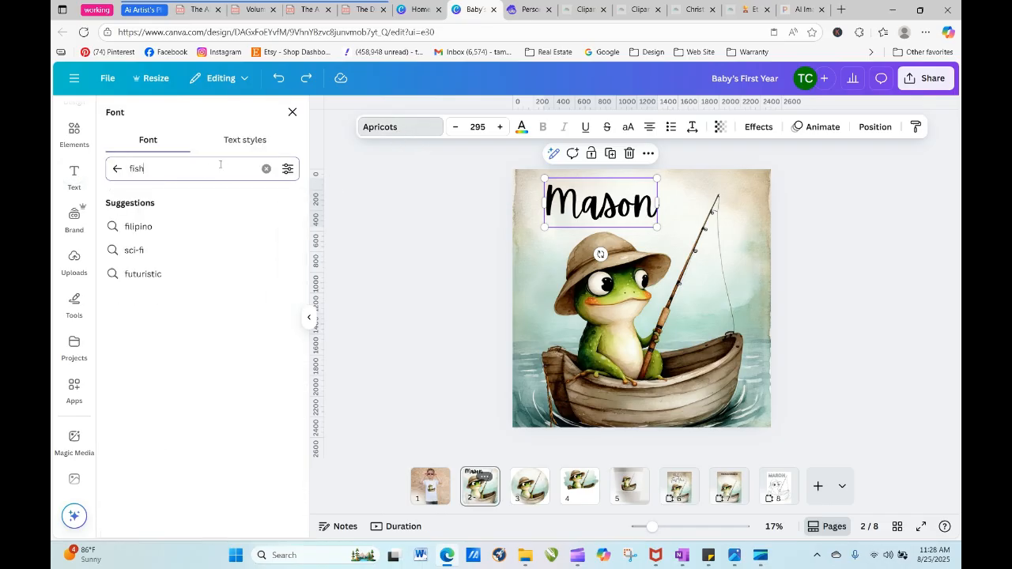
pyautogui.press('Return')
pyautogui.press('BackSpace')
pyautogui.press('BackSpace')
pyautogui.press('BackSpace')
pyautogui.press('BackSpace')
pyautogui.press('BackSpace')
pyautogui.press('BackSpace')
pyautogui.press('BackSpace')
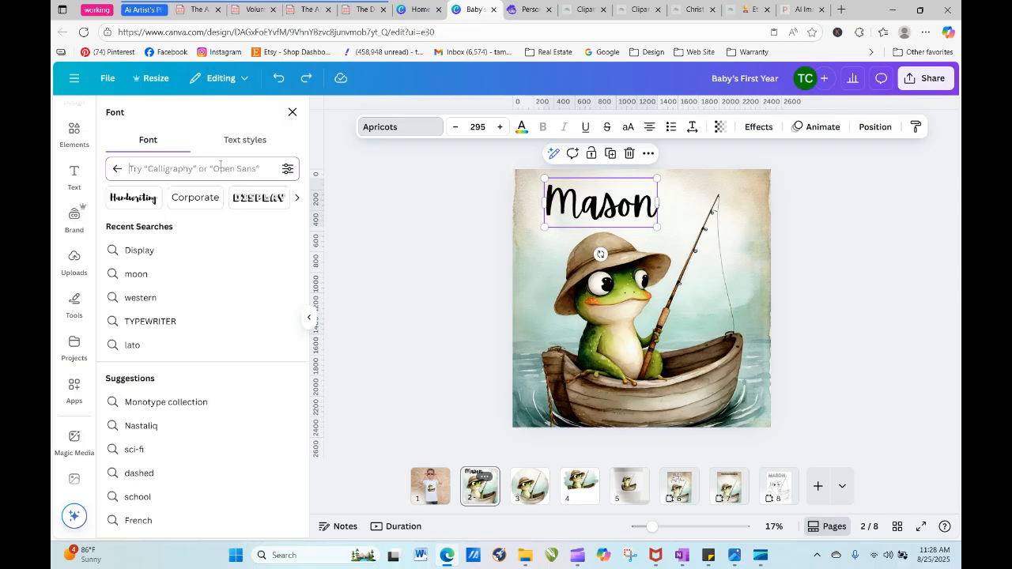
# - Search the font list for "nautical" for the name heading, clear the search and return to the full list
pyautogui.write('nautical')
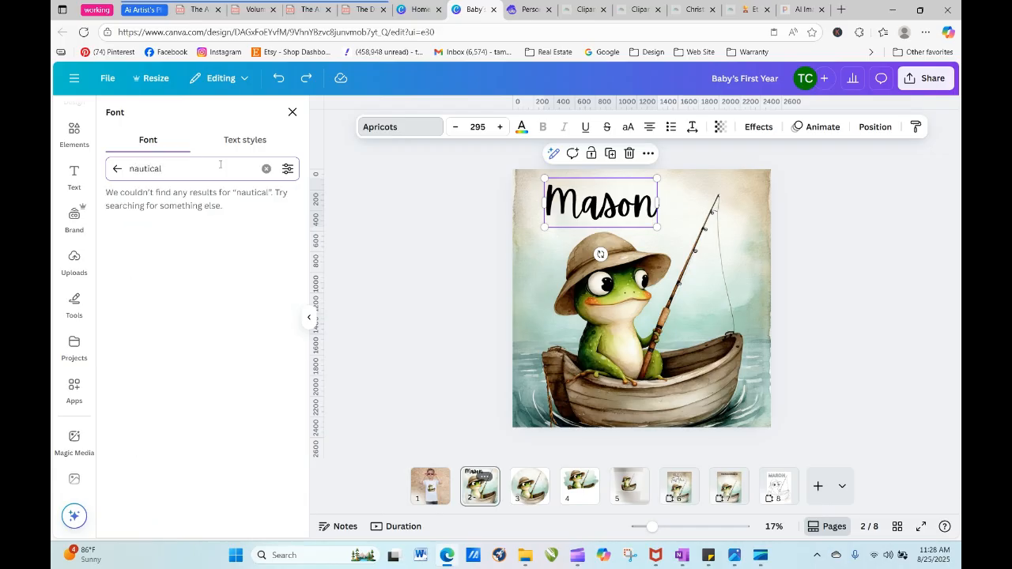
pyautogui.press('BackSpace')
pyautogui.press('BackSpace')
pyautogui.press('BackSpace')
pyautogui.press('BackSpace')
pyautogui.press('BackSpace')
pyautogui.press('BackSpace')
pyautogui.press('BackSpace')
pyautogui.press('BackSpace')
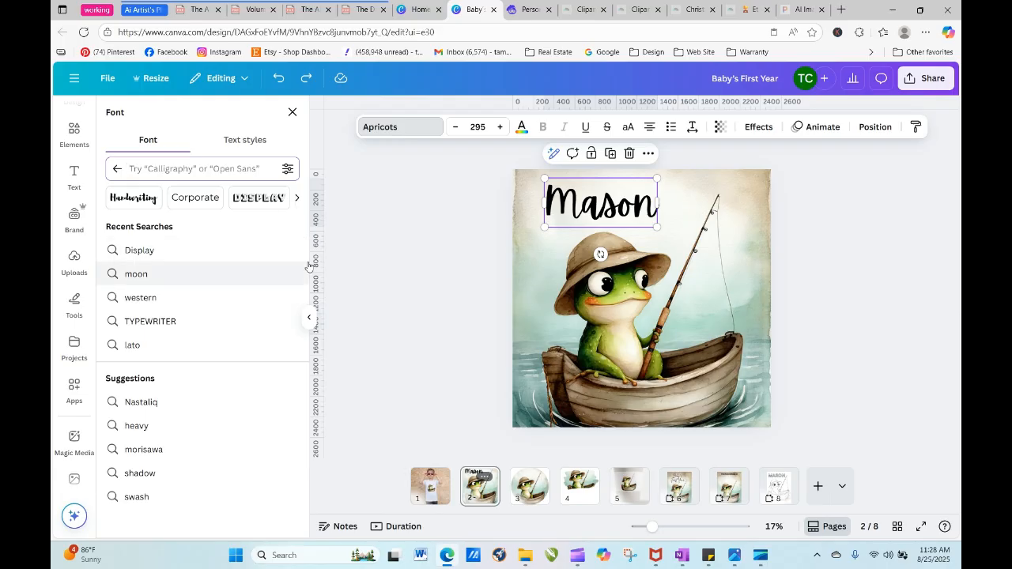
pyautogui.click(118, 169)
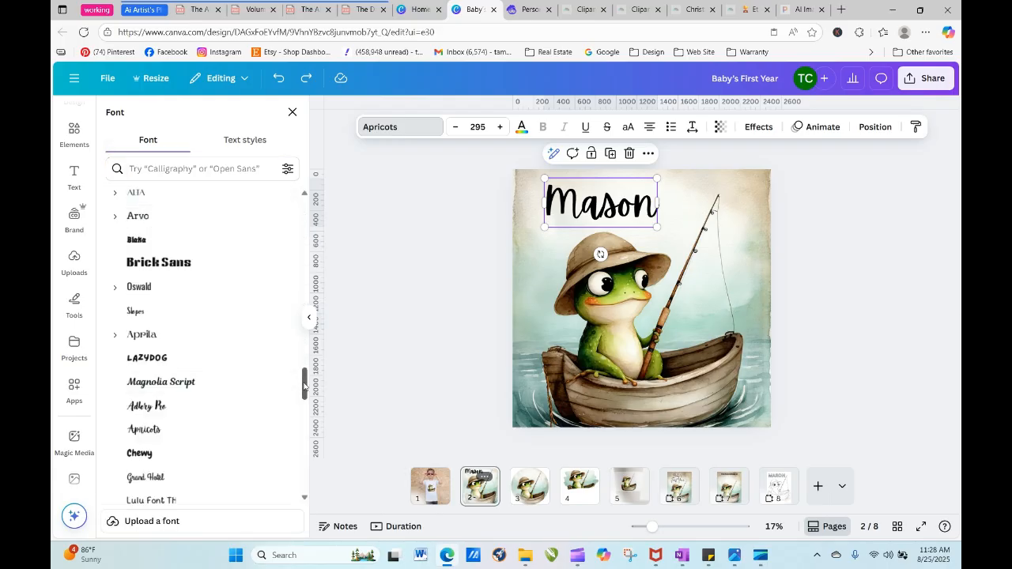
# - Browse the English fonts and set the page 2 name heading in Anton
pyautogui.moveTo(305, 386); pyautogui.dragTo(308, 538)
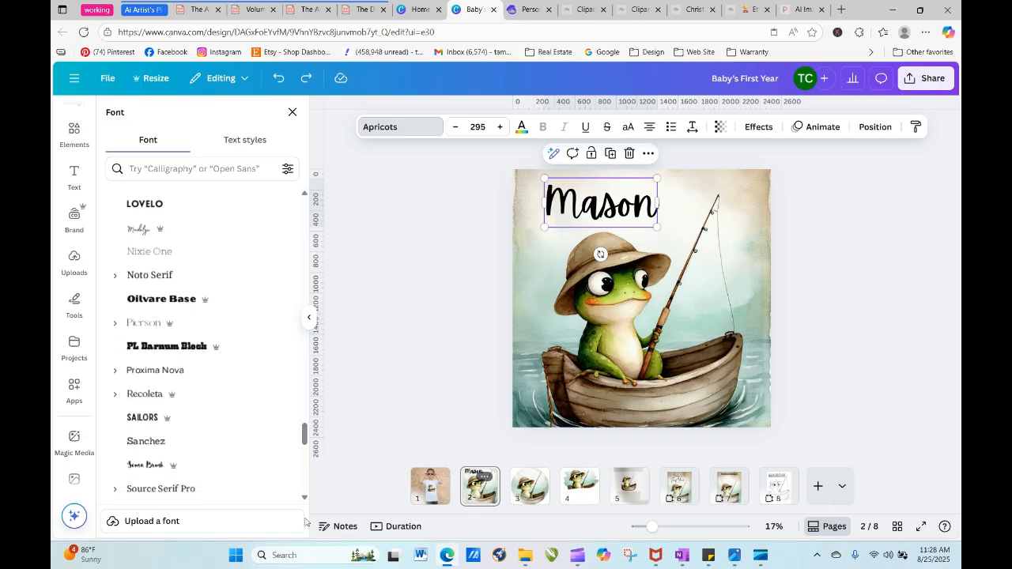
pyautogui.scroll(-2, 224, 290)
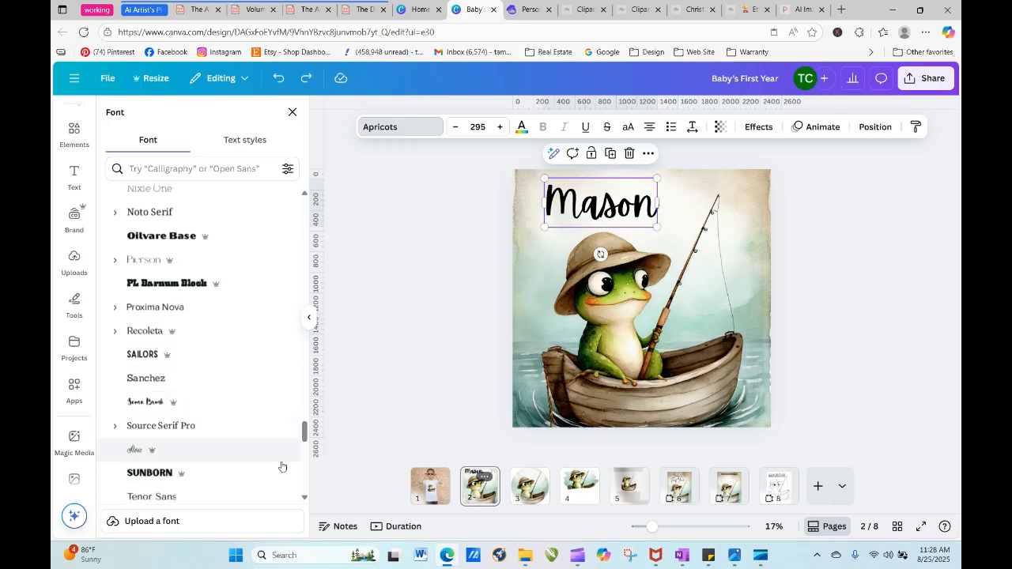
pyautogui.scroll(-10, 303, 433)
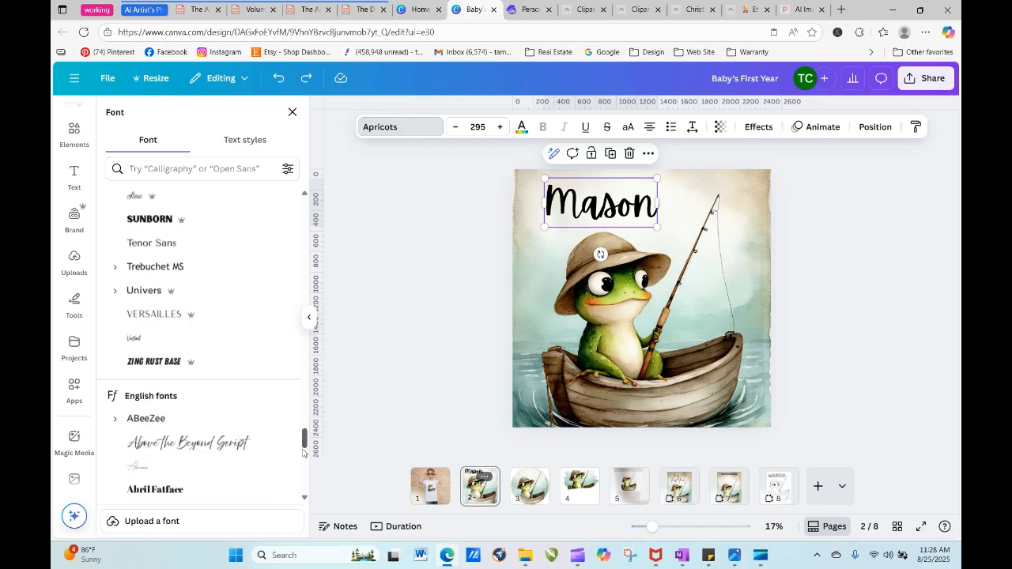
pyautogui.scroll(-2, 301, 467)
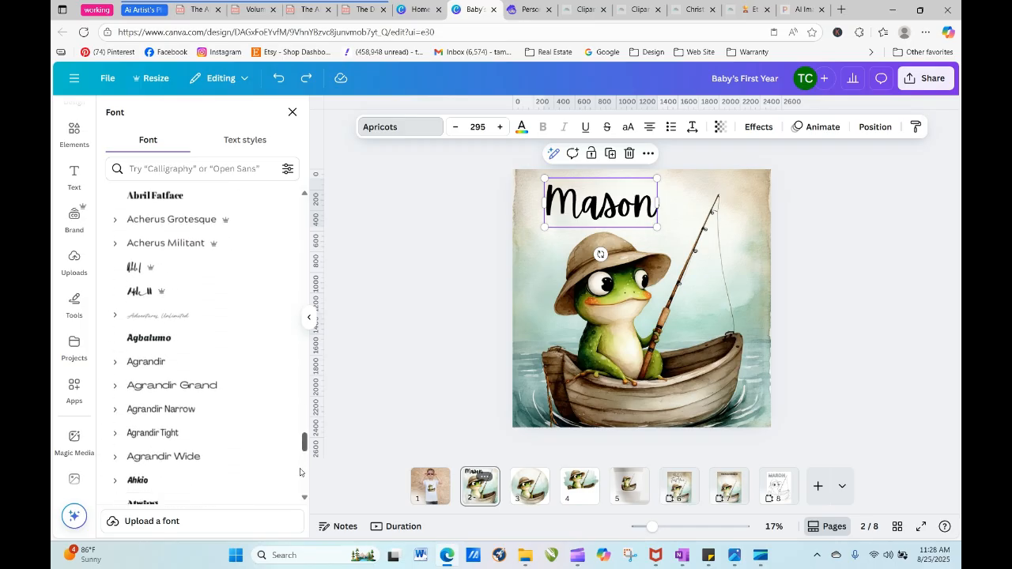
pyautogui.scroll(-5, 300, 473)
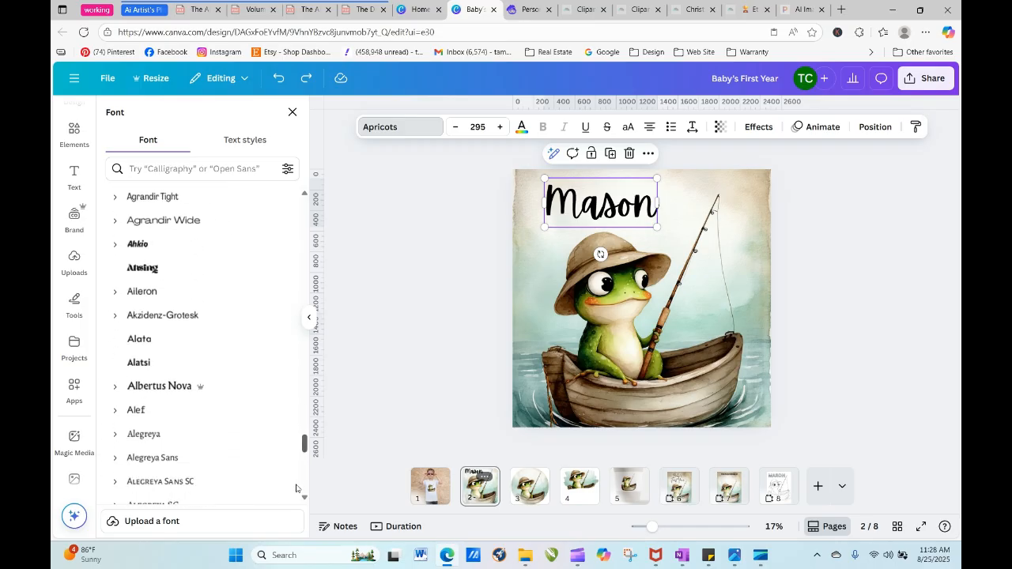
pyautogui.scroll(-8, 296, 496)
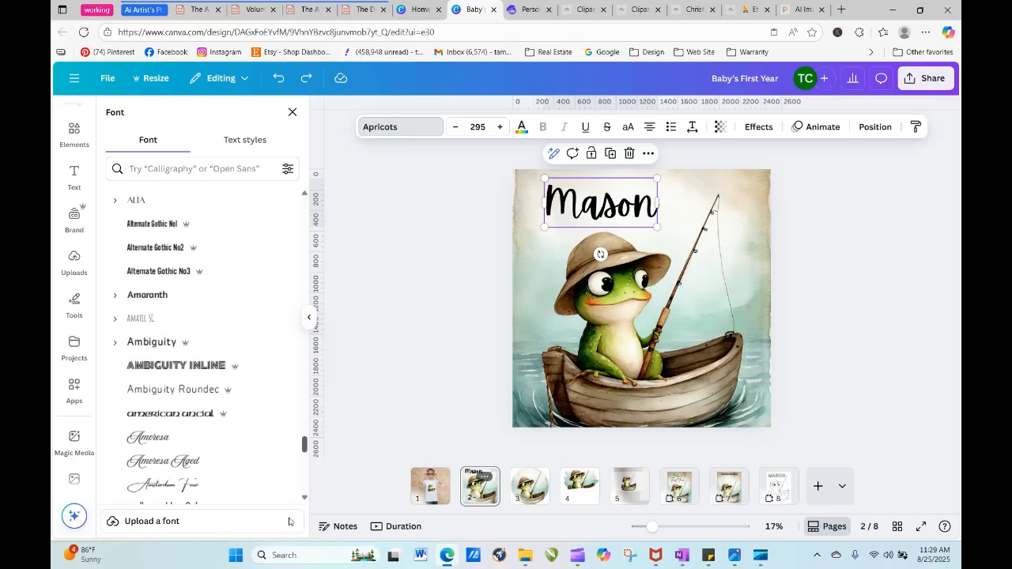
pyautogui.scroll(-8, 286, 525)
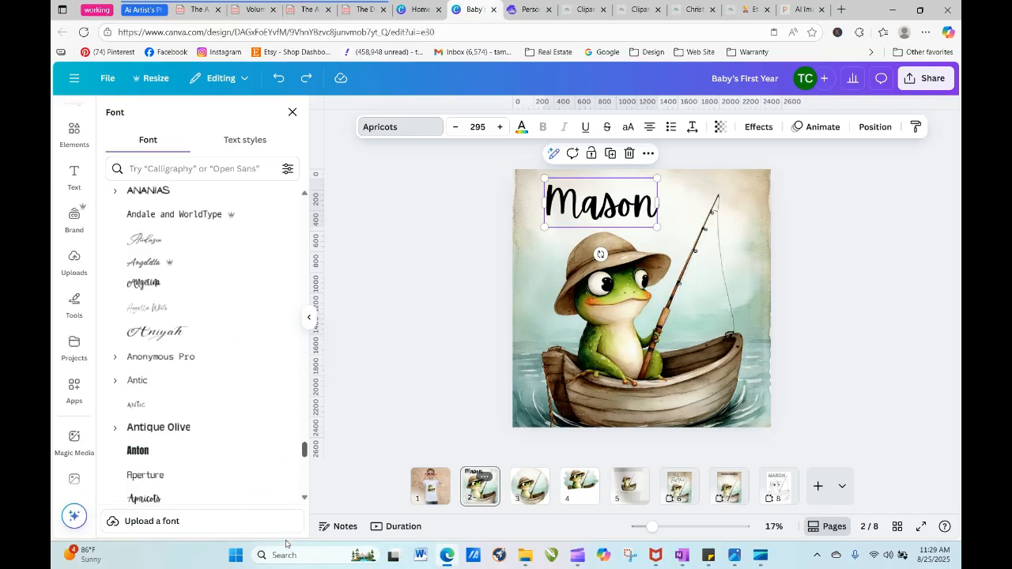
pyautogui.scroll(-1, 198, 340)
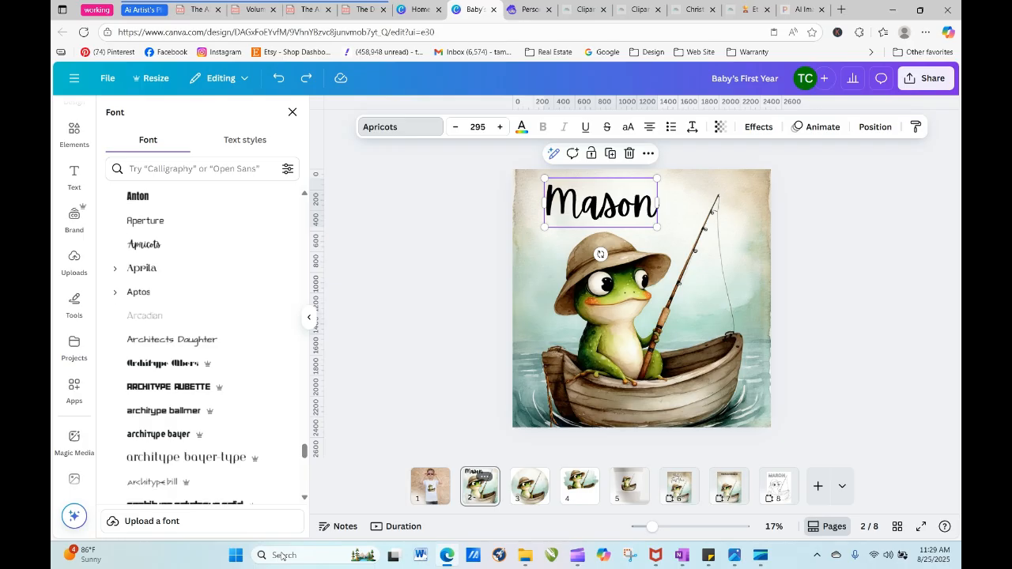
pyautogui.click(206, 203)
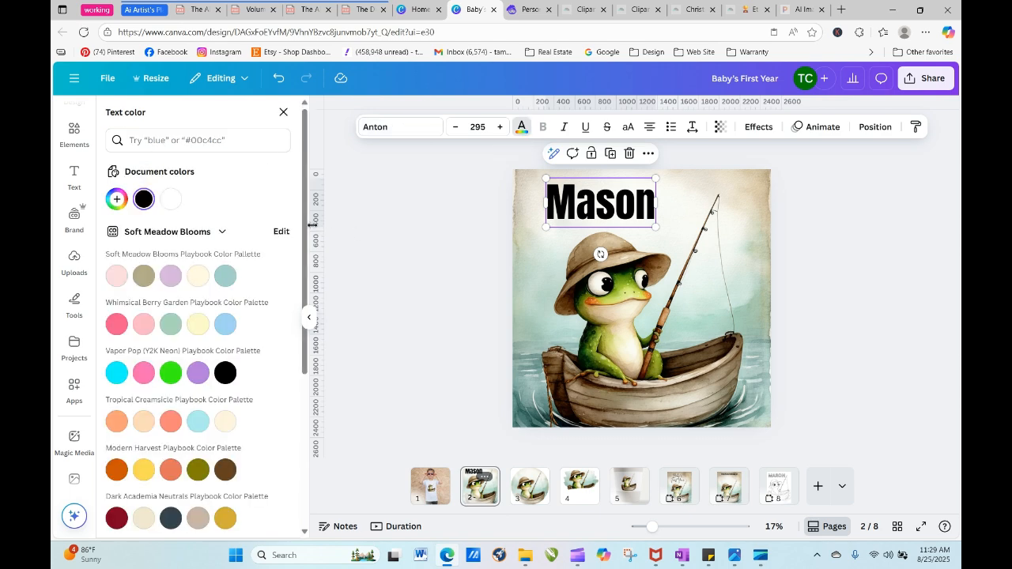
# - Color the whole name heading with the dark gray brown #262015 taken from the frog image
pyautogui.moveTo(305, 224); pyautogui.dragTo(305, 377)
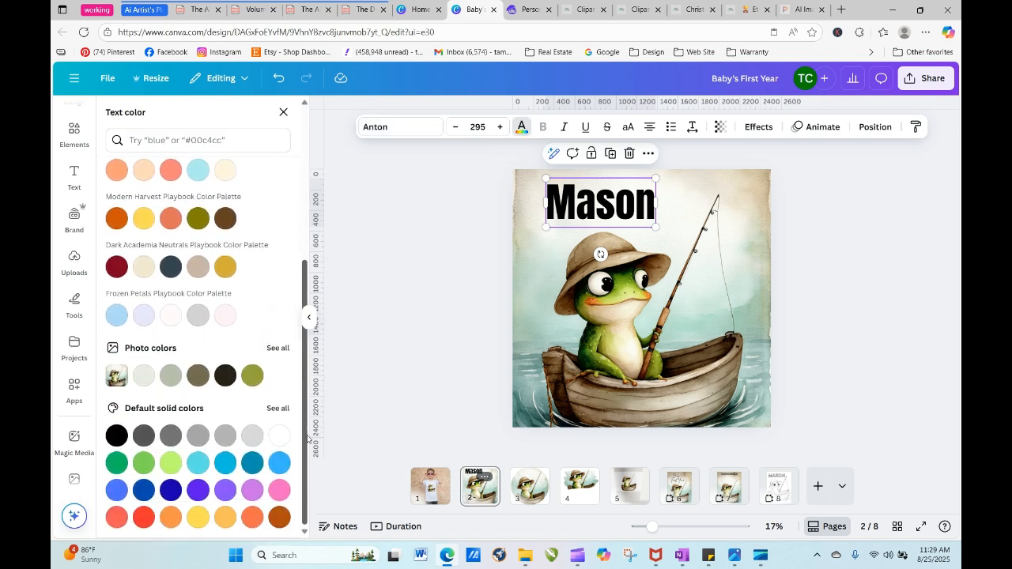
pyautogui.click(220, 380)
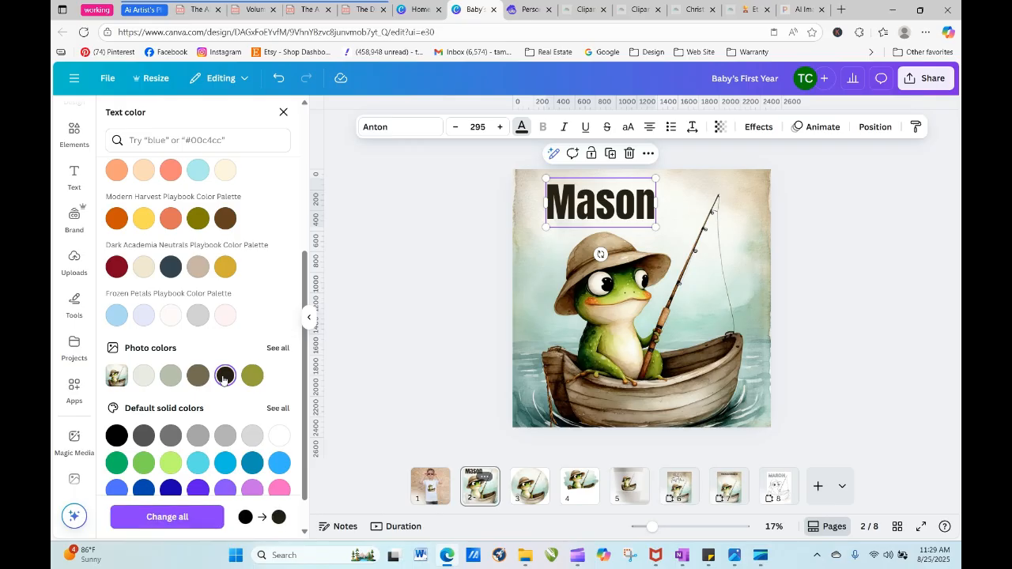
pyautogui.click(571, 201)
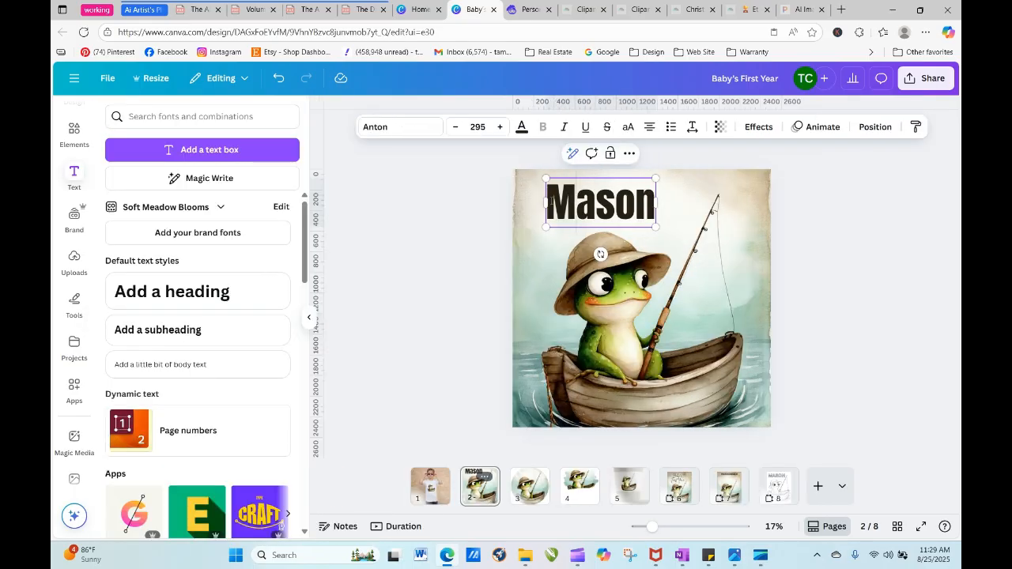
pyautogui.moveTo(548, 202); pyautogui.dragTo(656, 202)
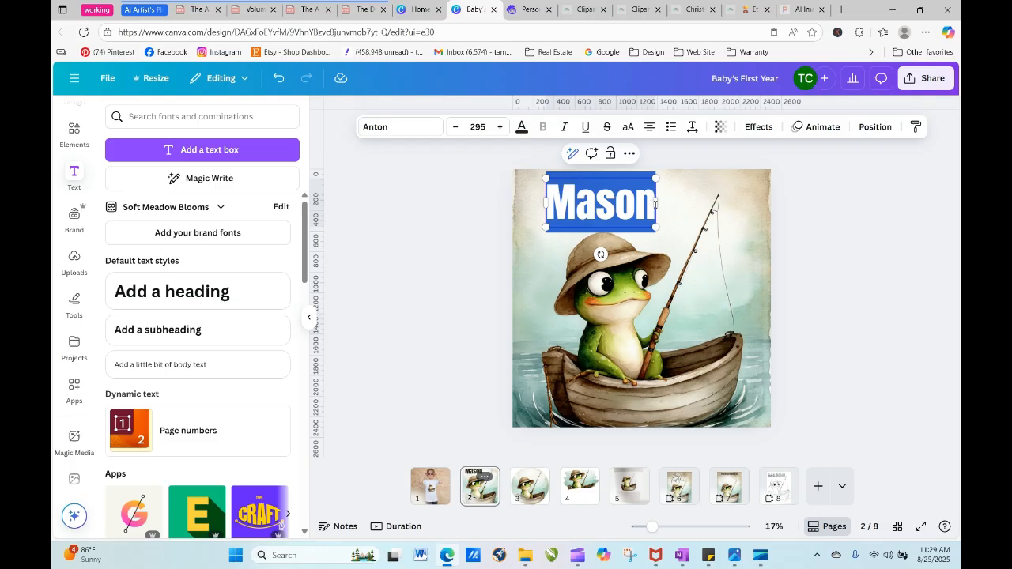
pyautogui.click(522, 127)
pyautogui.moveTo(304, 300); pyautogui.dragTo(306, 475)
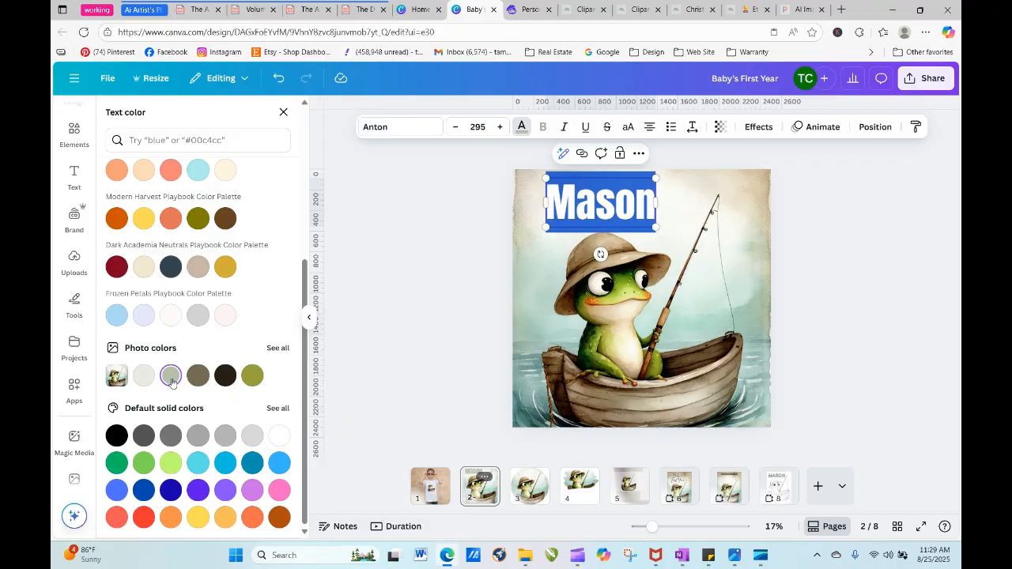
pyautogui.click(225, 375)
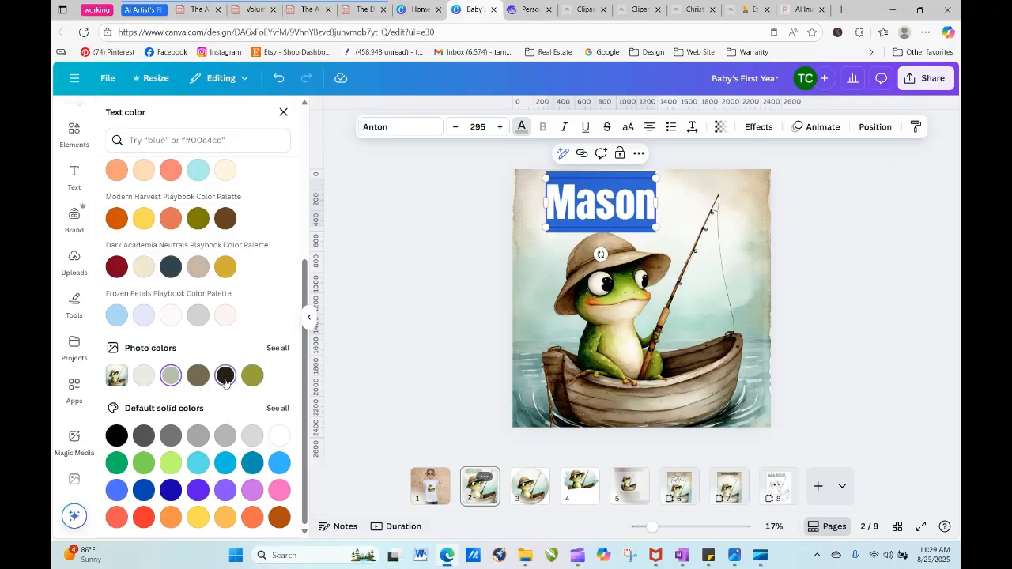
pyautogui.click(514, 330)
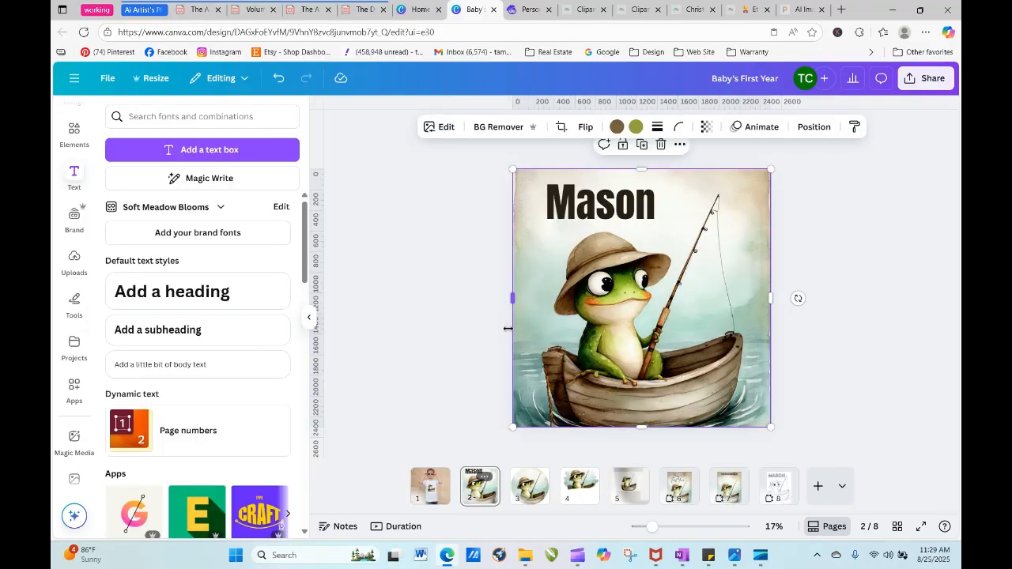
# - Recolor the name heading with the medium gray-brown from the frog image's photo colors and deselect it
pyautogui.click(597, 219)
pyautogui.click(522, 127)
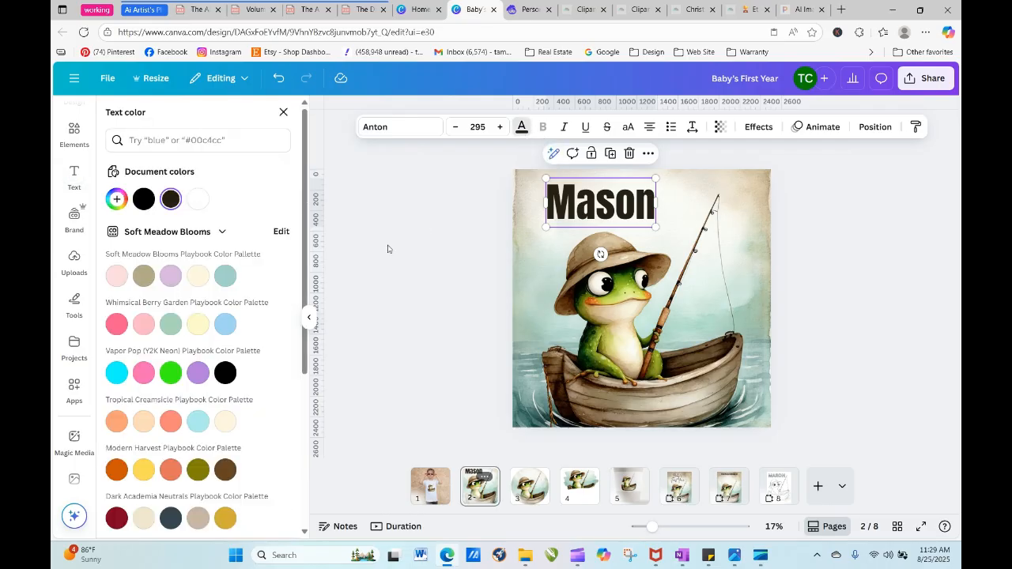
pyautogui.scroll(-3, 211, 364)
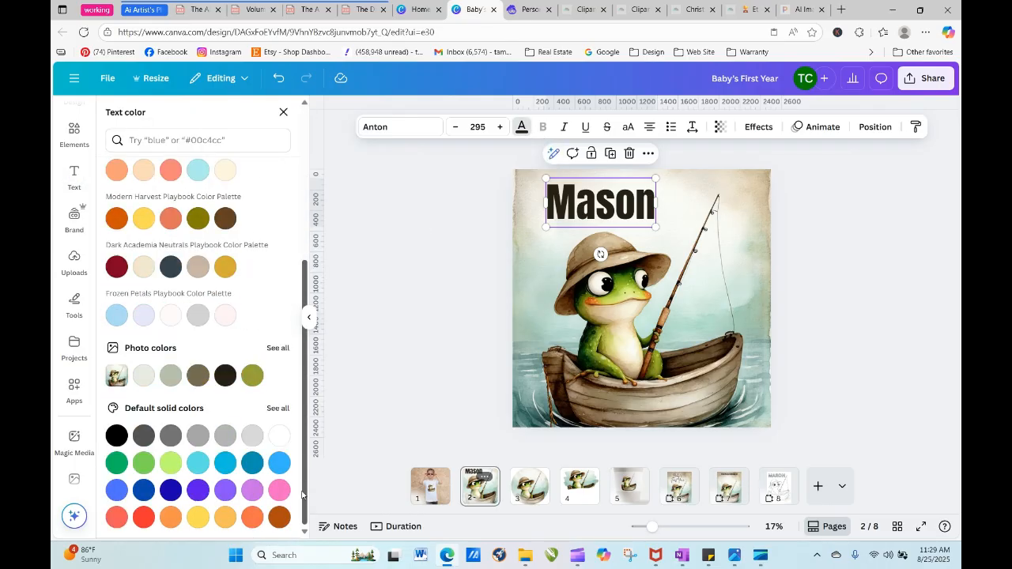
pyautogui.click(197, 375)
pyautogui.click(427, 321)
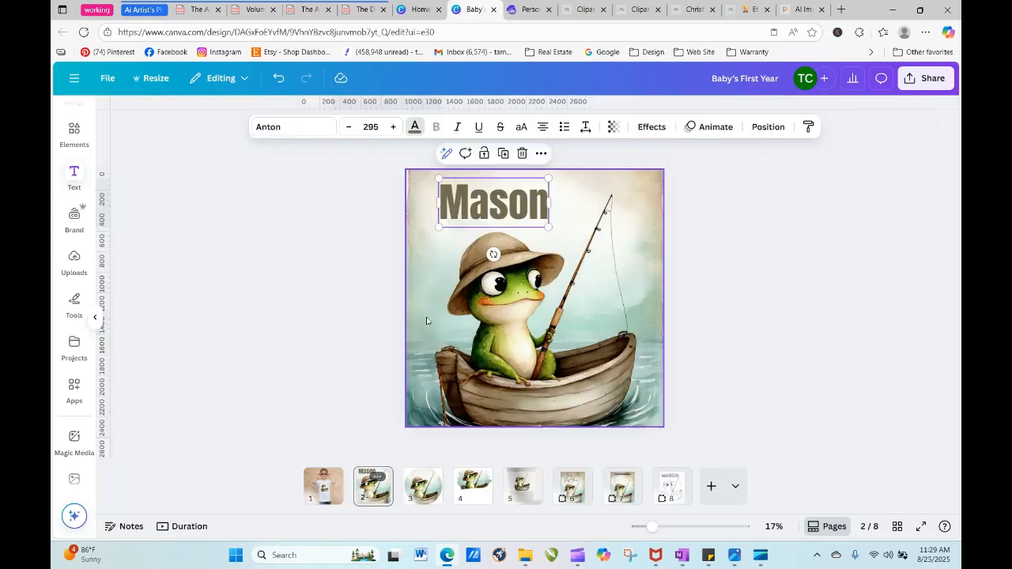
pyautogui.click(763, 315)
pyautogui.click(820, 325)
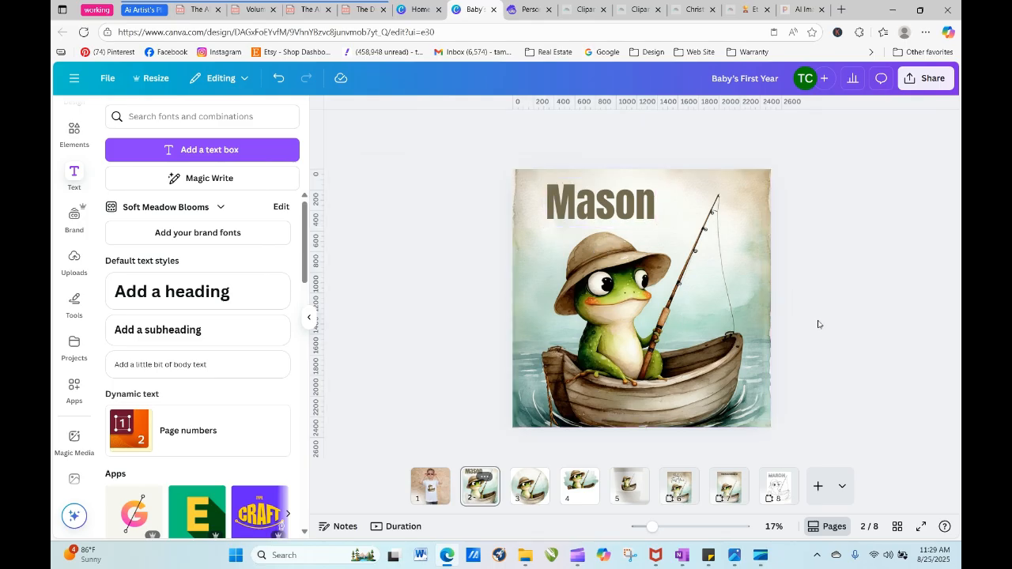
# - Nudge the name heading slightly to the left above the frog and move it back to the right
pyautogui.click(609, 215)
pyautogui.moveTo(609, 215); pyautogui.dragTo(601, 215)
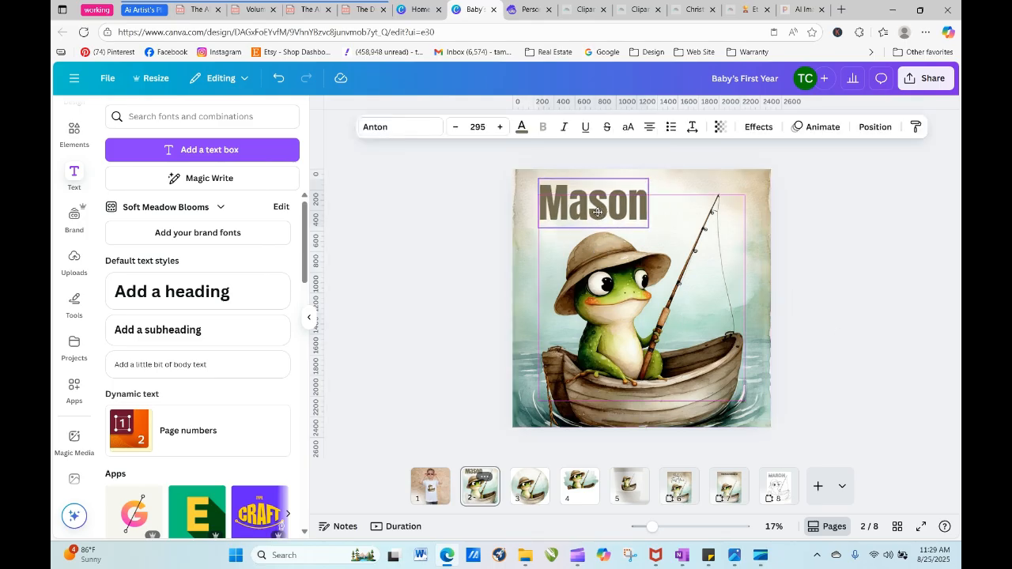
pyautogui.click(796, 285)
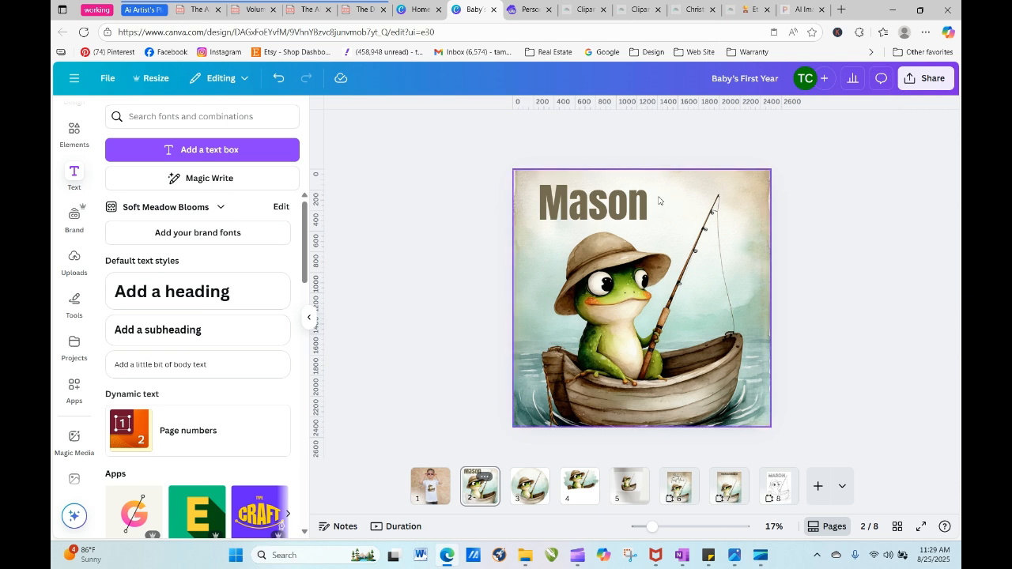
pyautogui.moveTo(631, 204); pyautogui.dragTo(639, 205)
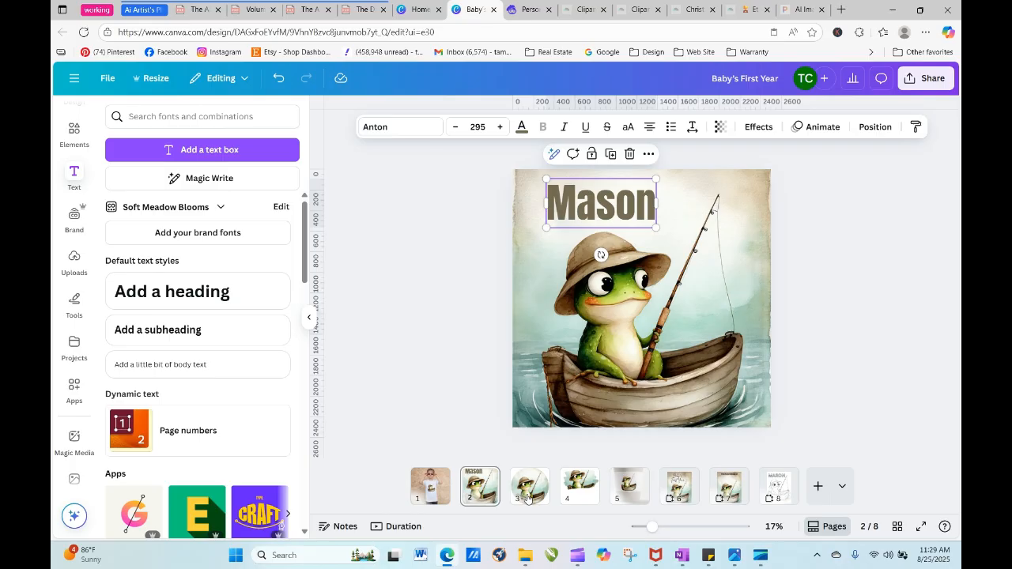
# - View the "Baby's First Year" cover on page 6 and the "This Book Belongs to" page on page 7
pyautogui.click(678, 489)
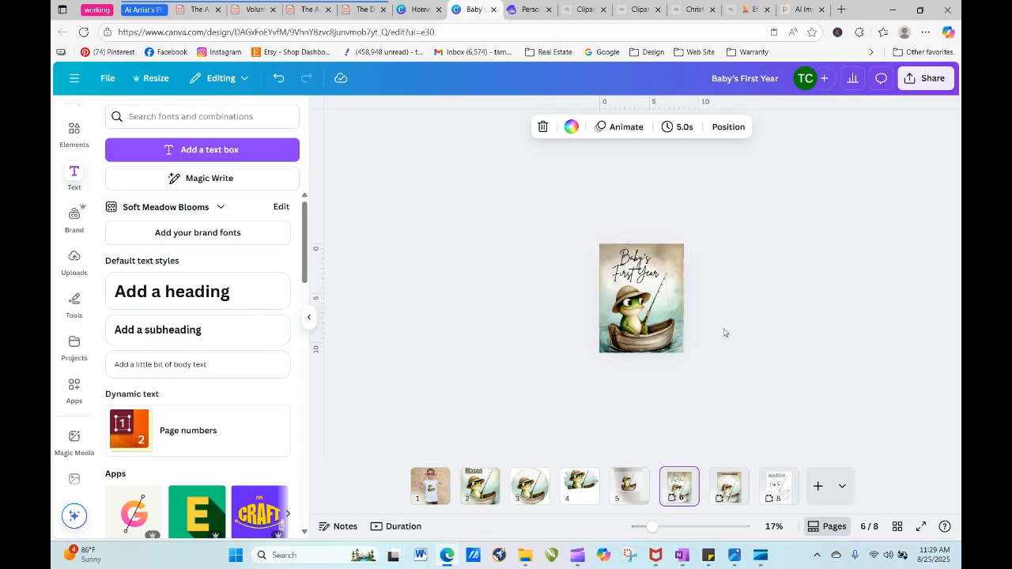
pyautogui.click(730, 488)
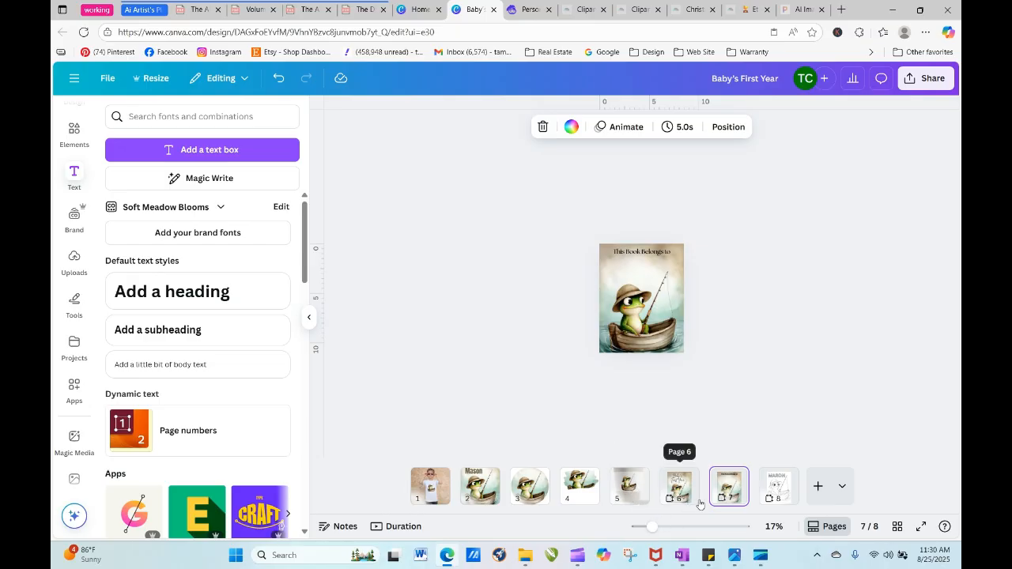
pyautogui.click(789, 343)
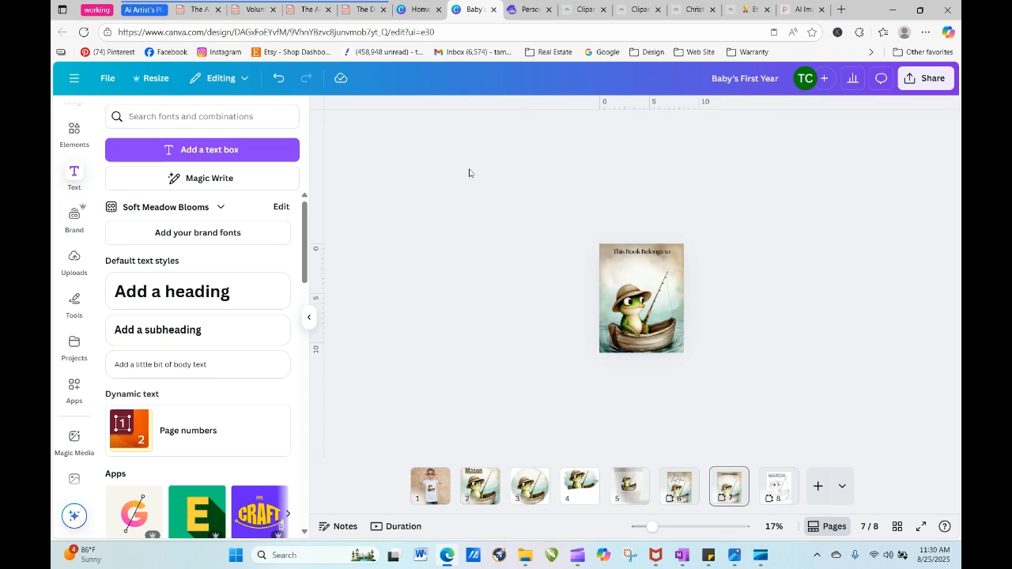
# - Switch to Artistly, re-generate from the giraffe design with the pink-flowered tree, and insert "scandi style, " before "cute baby giraffe" in its prompt
pyautogui.click(528, 9)
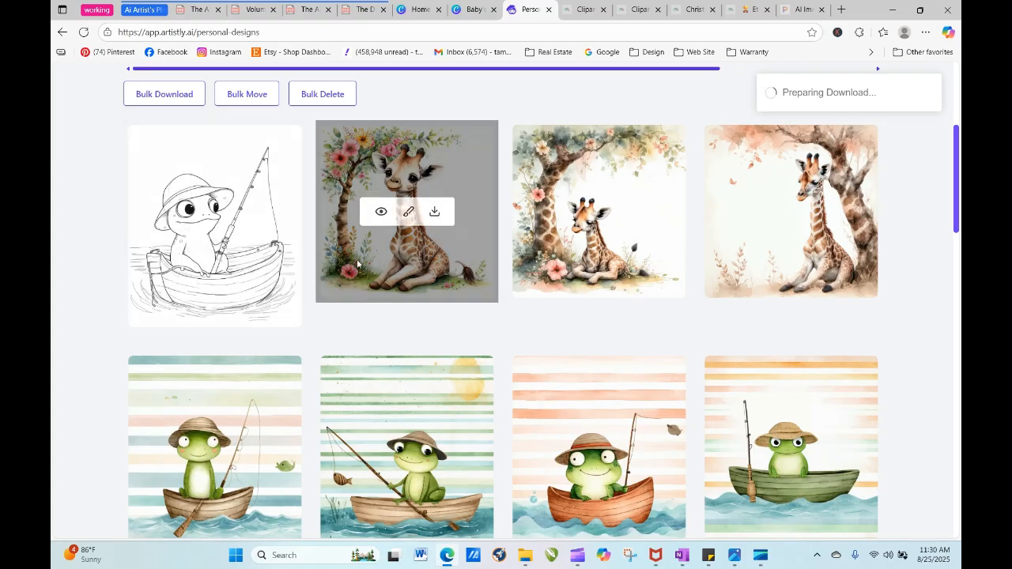
pyautogui.click(381, 212)
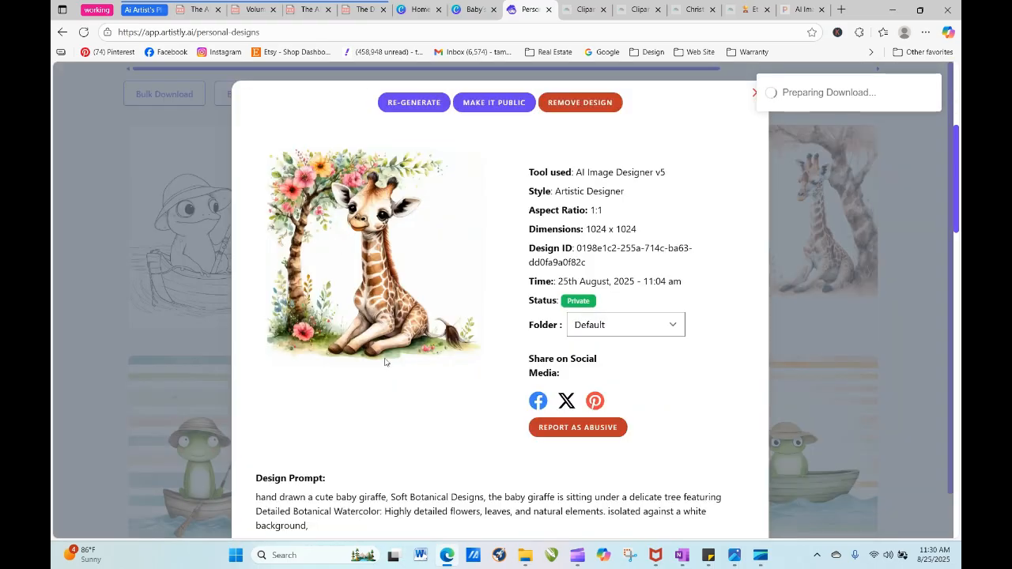
pyautogui.click(404, 104)
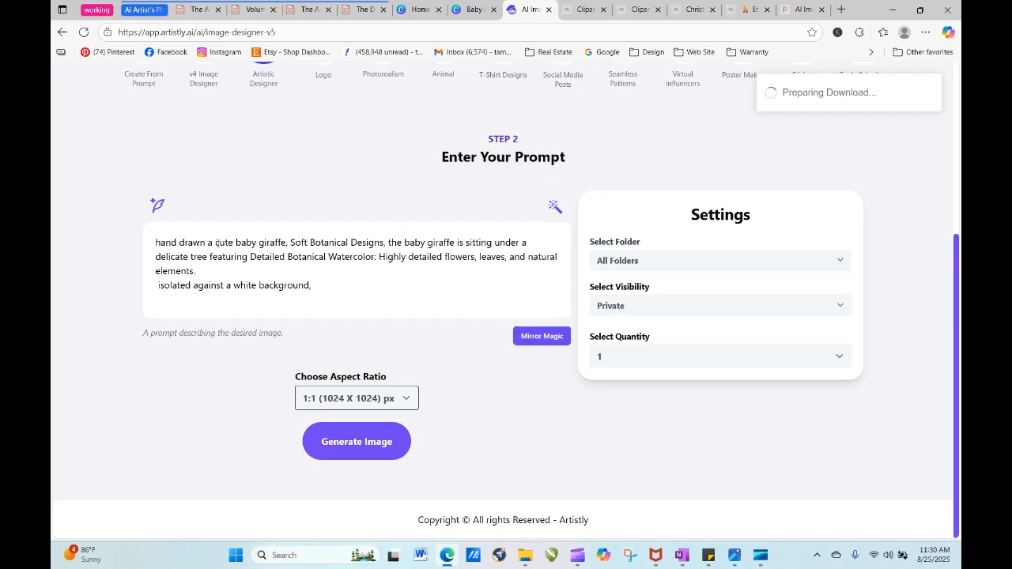
pyautogui.write('scand')
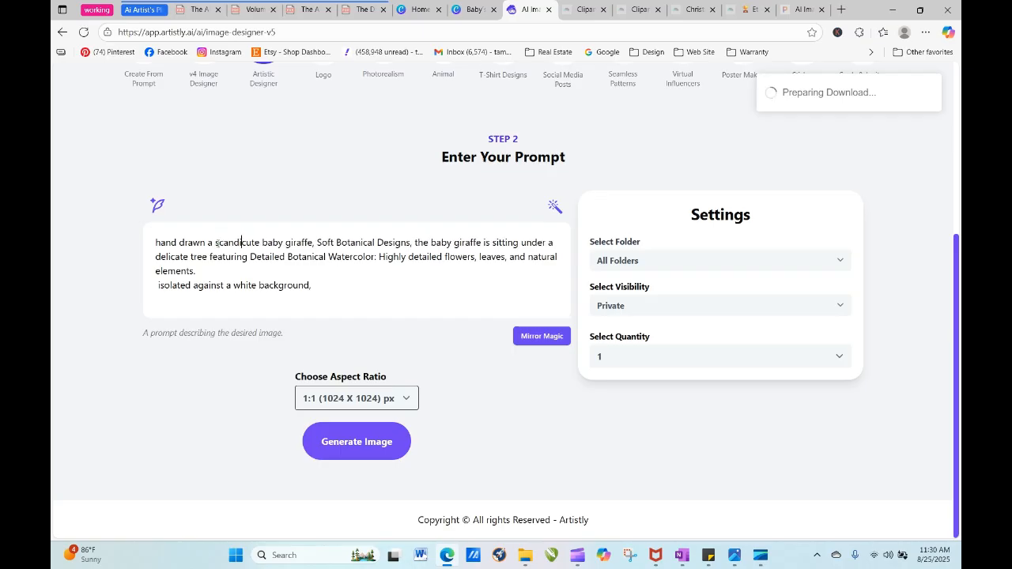
pyautogui.write('i style')
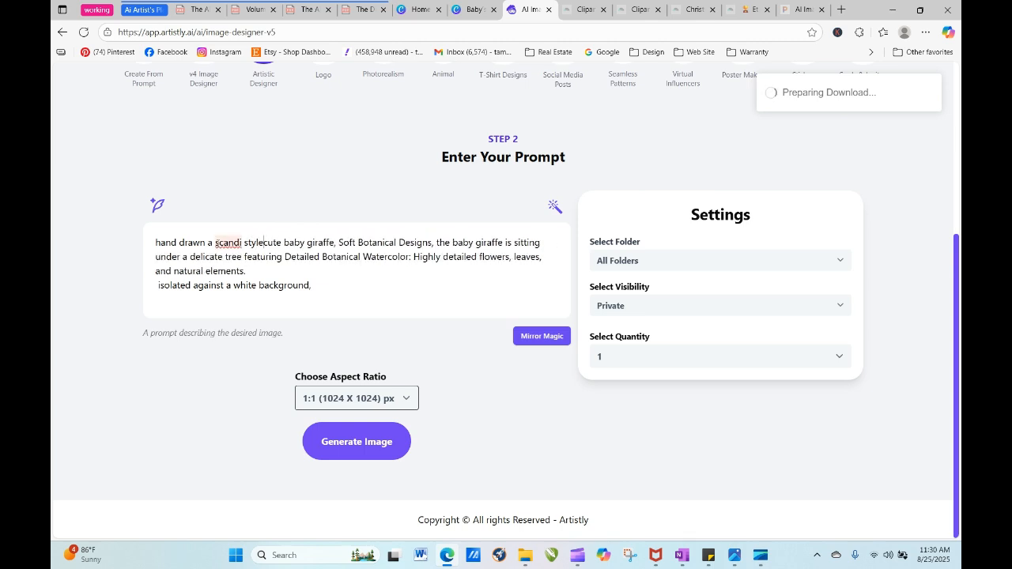
pyautogui.write(', ')
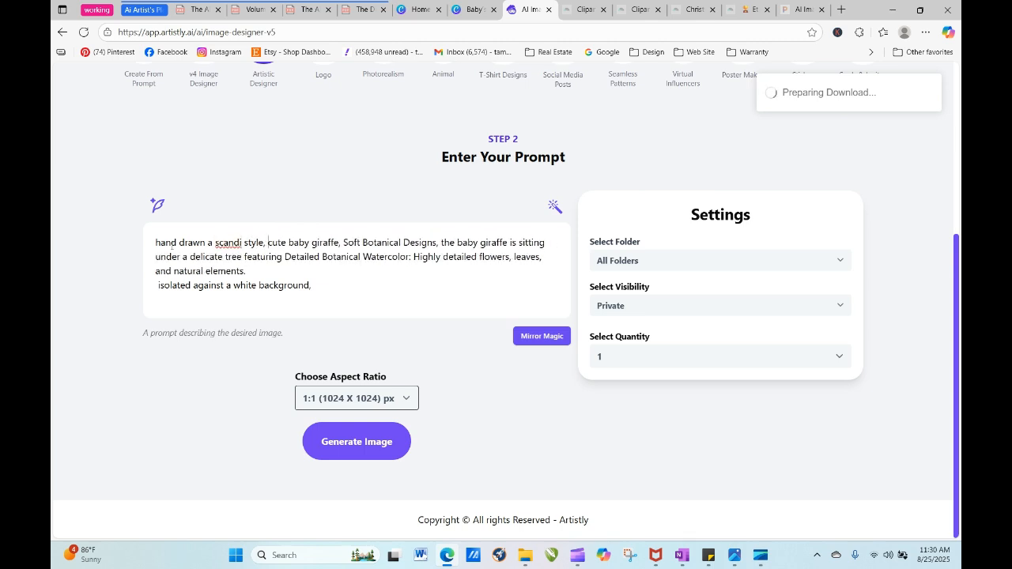
pyautogui.write('m ixed')
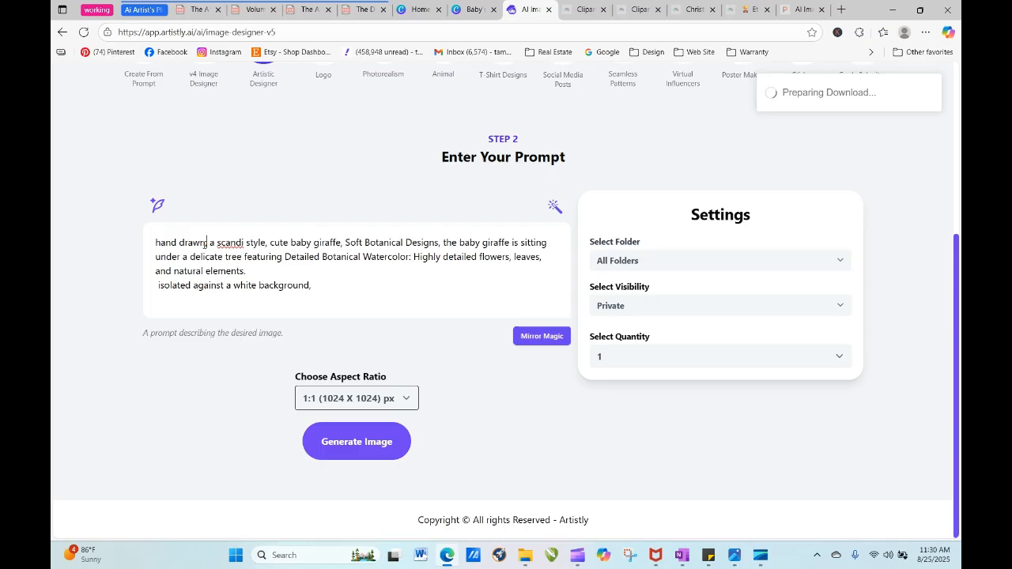
# - Insert ",mixed media," directly after "hand drawn" at the start of the giraffe prompt
pyautogui.press('BackSpace')
pyautogui.press('BackSpace')
pyautogui.press('BackSpace')
pyautogui.press('BackSpace')
pyautogui.press('BackSpace')
pyautogui.press('BackSpace')
pyautogui.press('BackSpace')
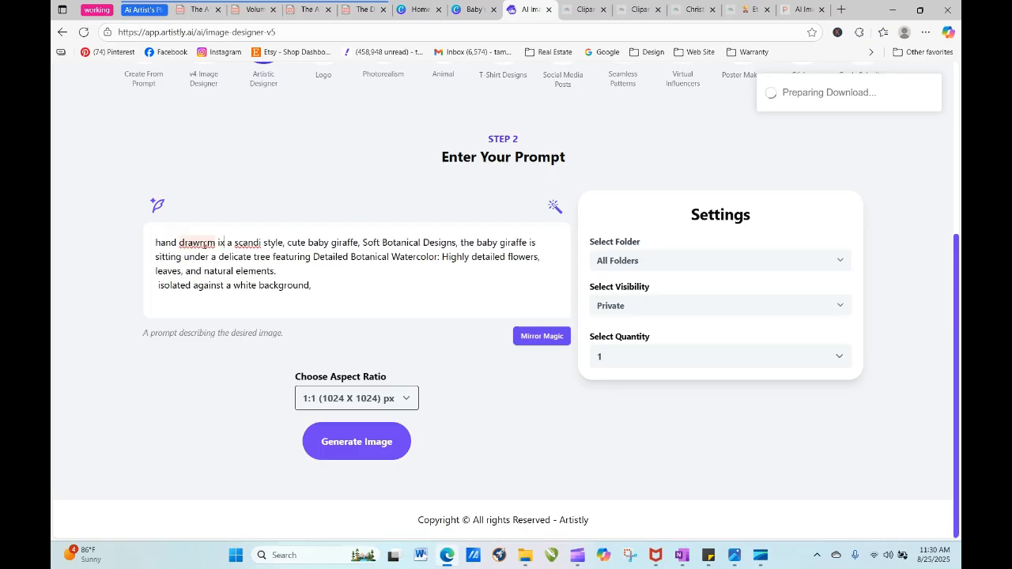
pyautogui.write('drawn,mixed me')
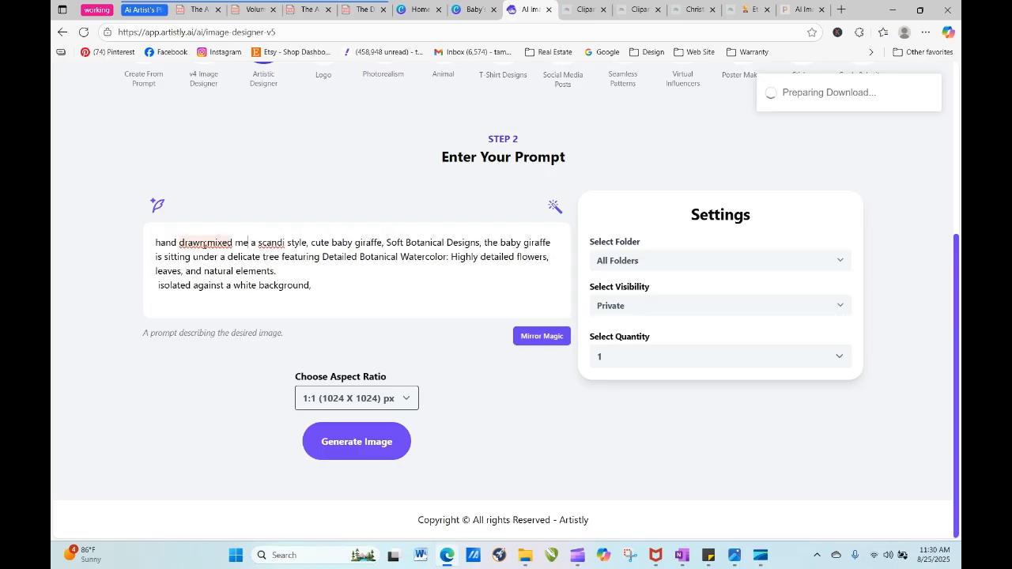
pyautogui.write('dia')
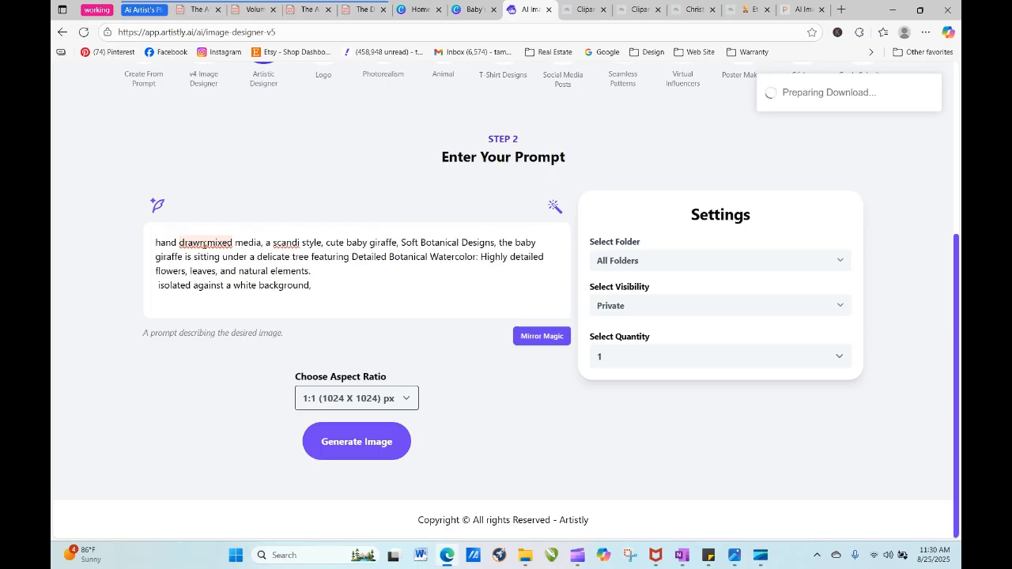
pyautogui.write(',')
# - Remove the phrase "Soft Botanical Designs," that follows "cute baby giraffe," in the prompt
pyautogui.moveTo(402, 242); pyautogui.dragTo(496, 247)
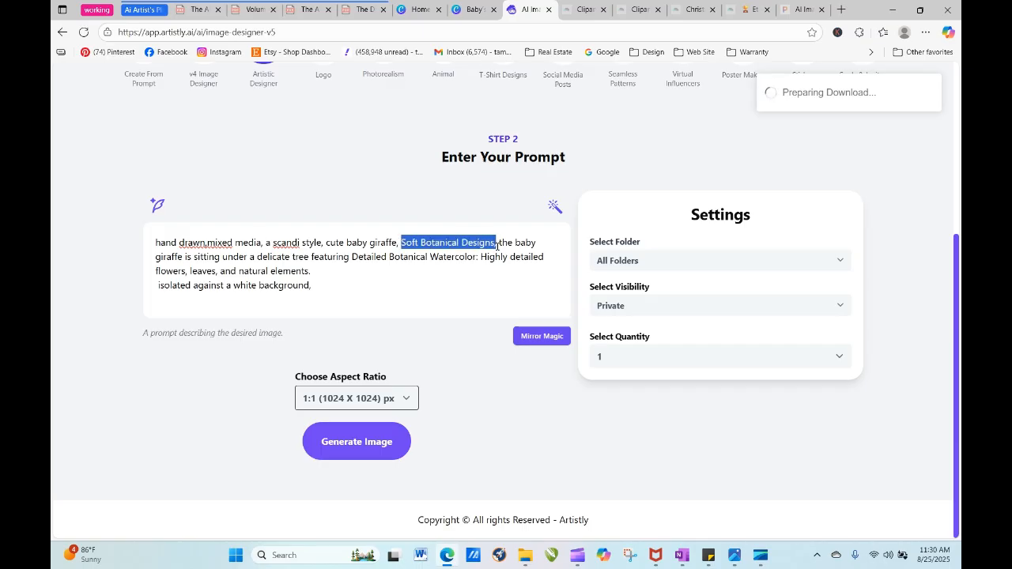
pyautogui.press('BackSpace')
pyautogui.press('BackSpace')
pyautogui.press('BackSpace')
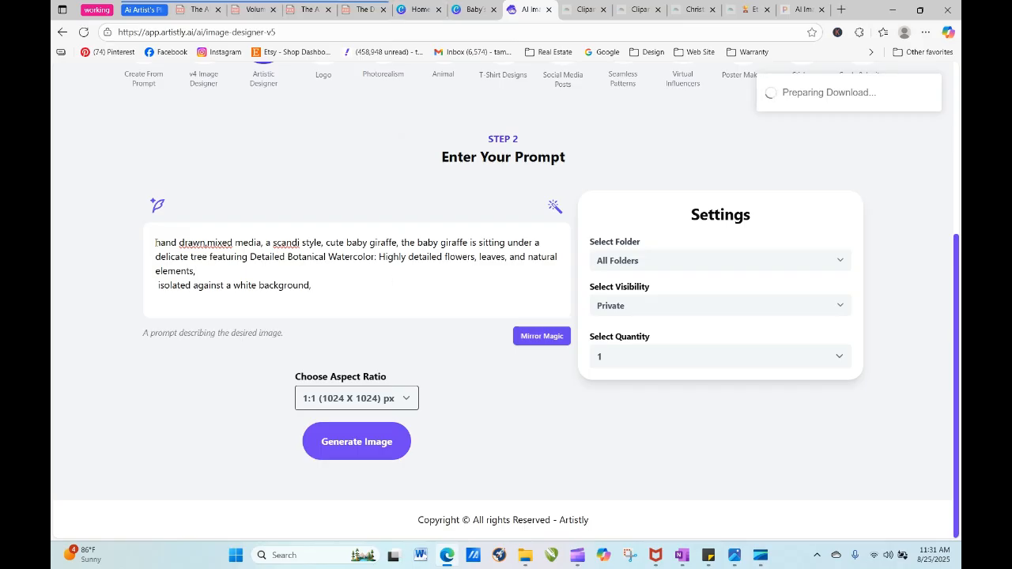
# - Insert "wet on wet watercolor, chalk, " at the start of the giraffe prompt and generate the image
pyautogui.write('wet on we')
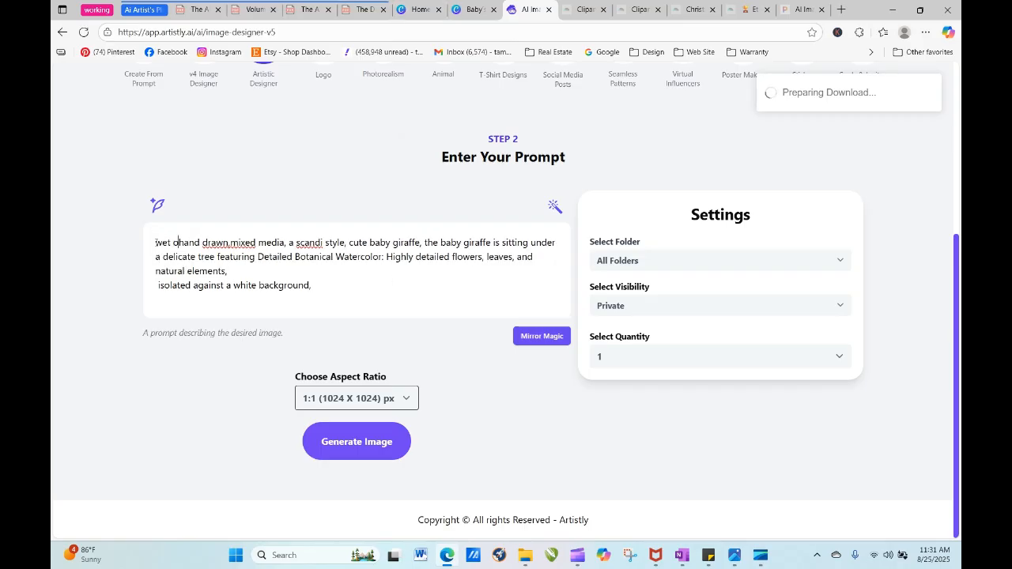
pyautogui.write('t watercolo')
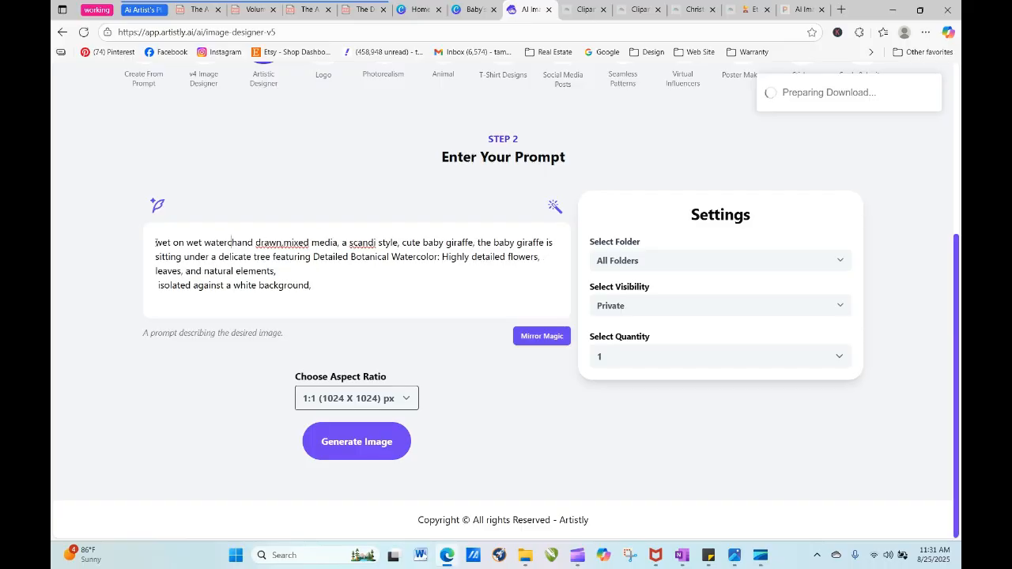
pyautogui.write('r, chalk,')
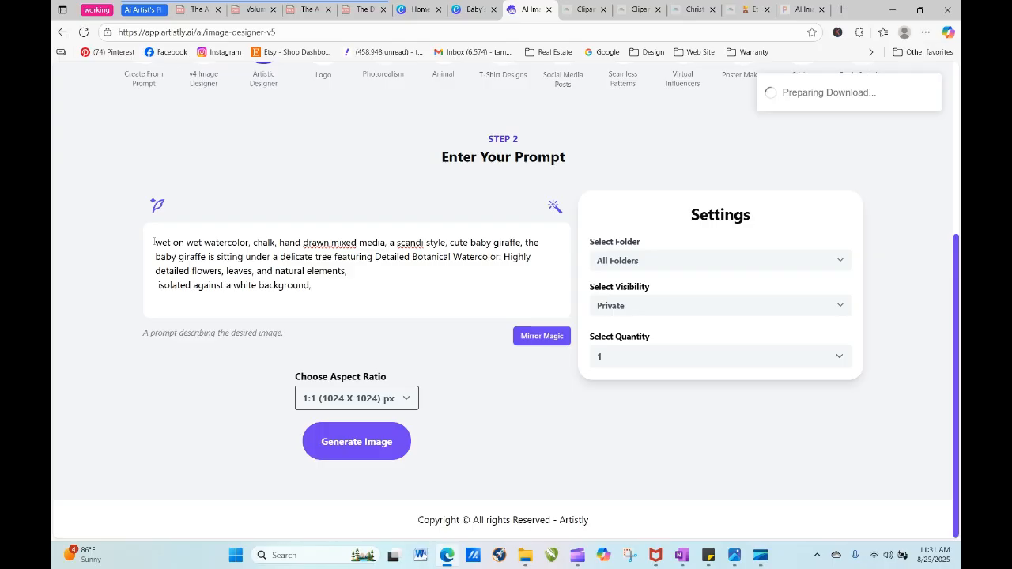
pyautogui.click(343, 445)
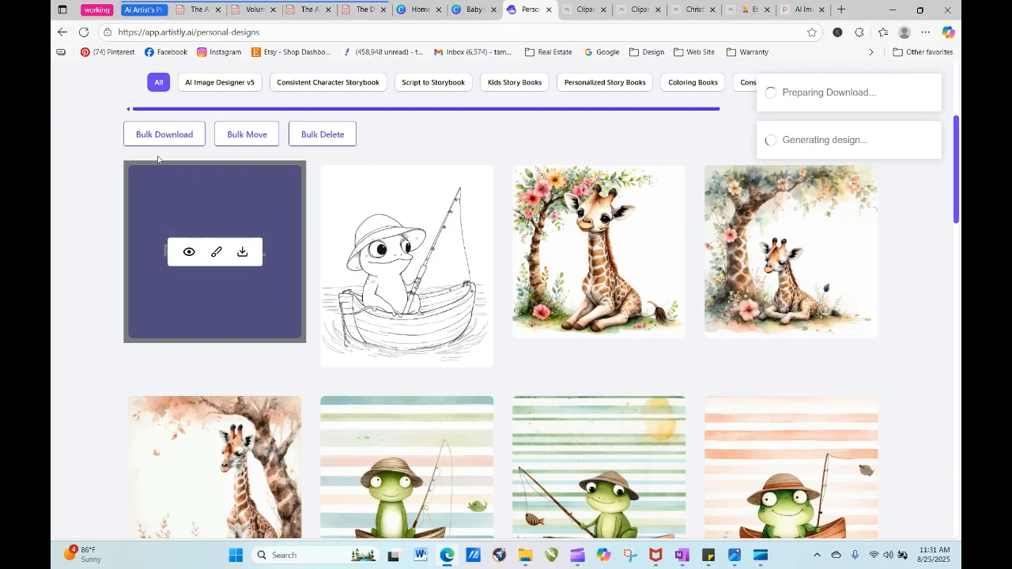
# - Reload the personal designs page repeatedly until the new watercolor and chalk giraffe design can be viewed
pyautogui.click(84, 33)
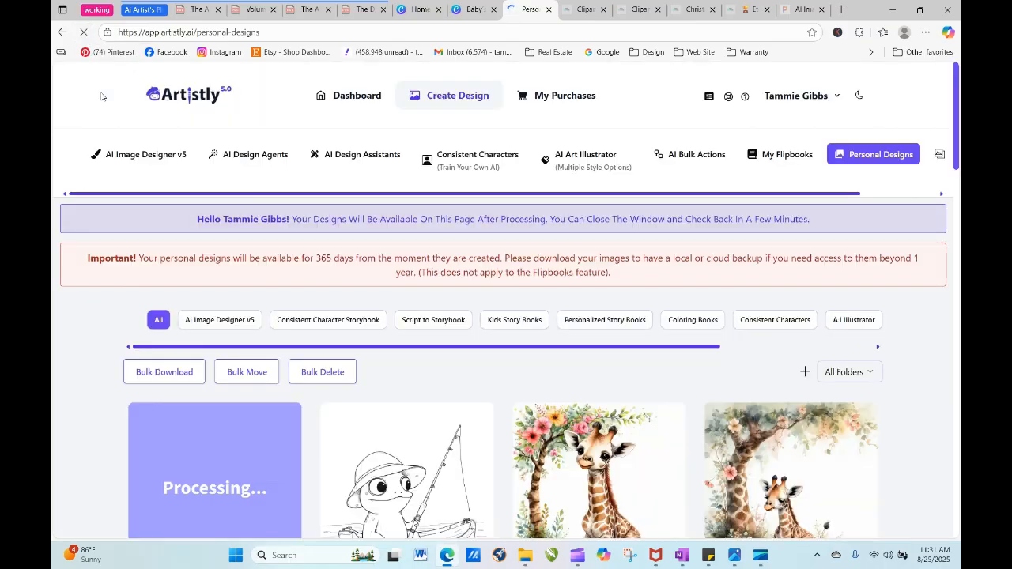
pyautogui.click(83, 35)
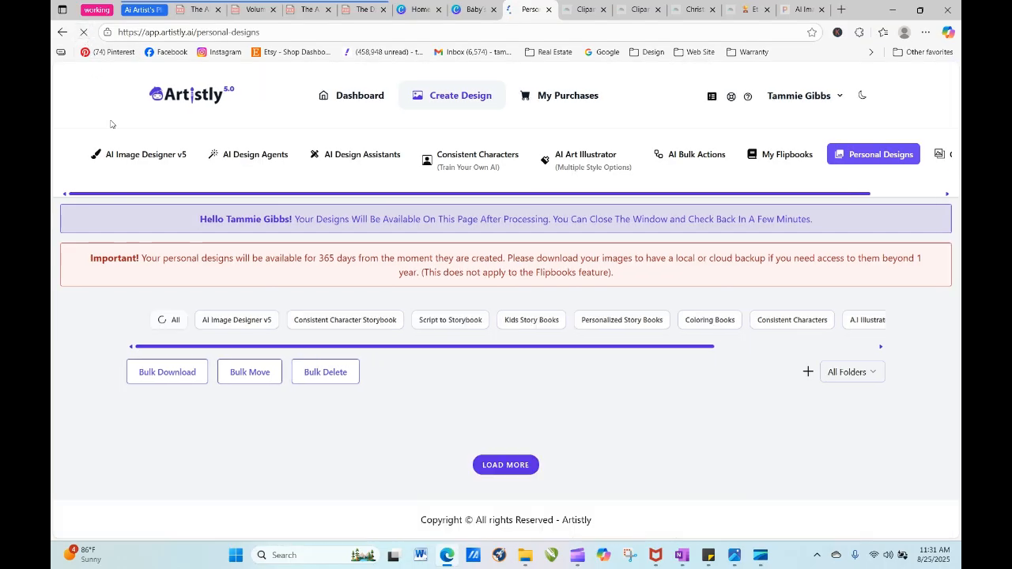
pyautogui.click(84, 34)
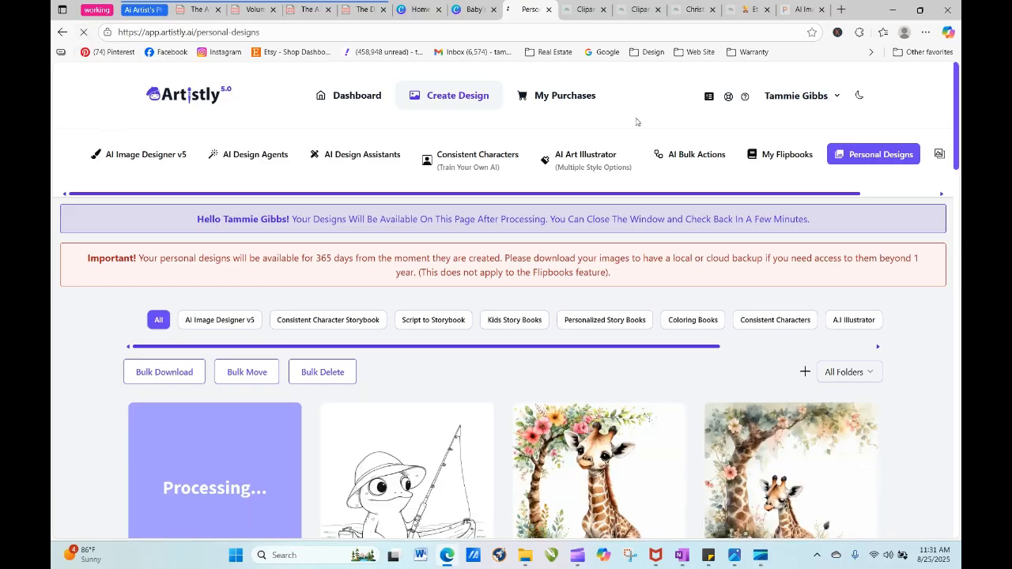
pyautogui.scroll(-2, 267, 180)
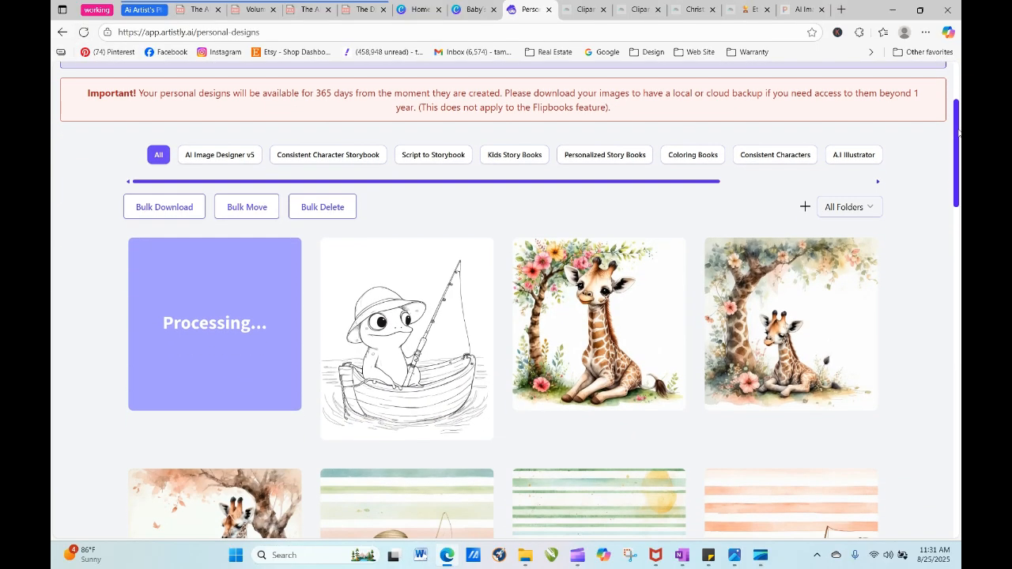
pyautogui.click(84, 31)
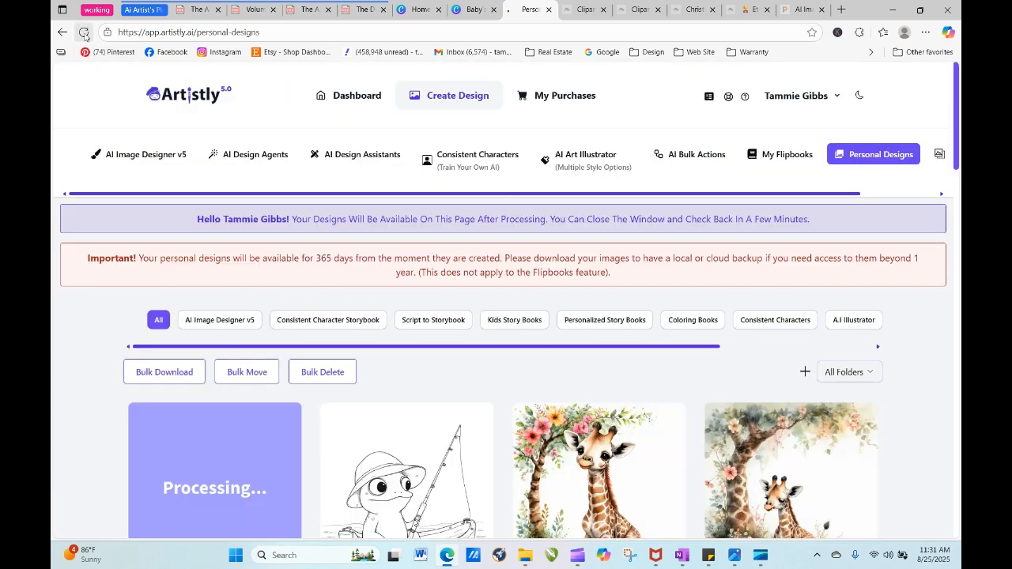
pyautogui.click(84, 32)
pyautogui.click(86, 33)
pyautogui.click(84, 32)
pyautogui.click(85, 34)
pyautogui.scroll(-3, 217, 230)
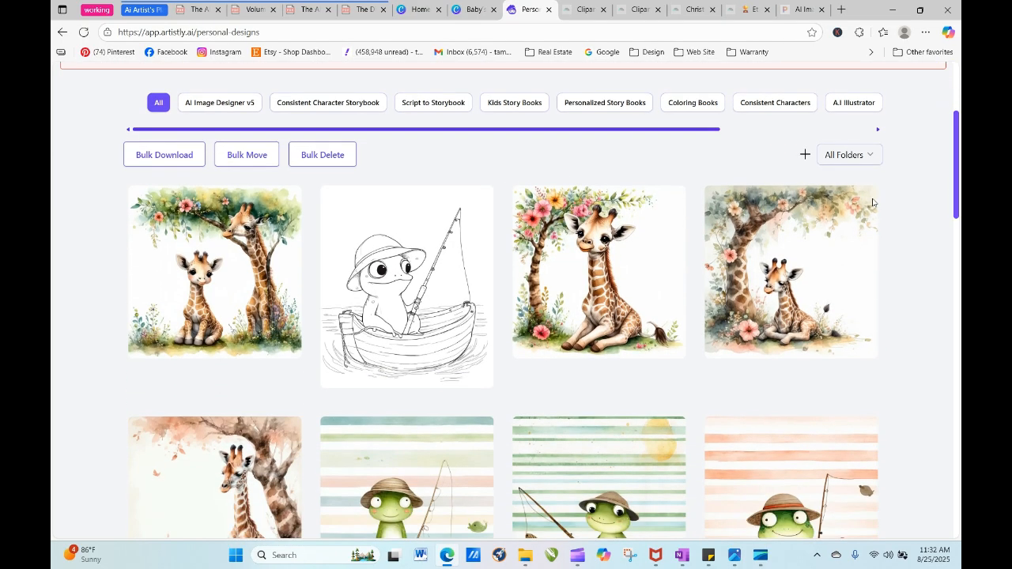
# - Re-generate from the newest giraffe design and delete "Detailed Botanical Watercolor: Highly detailed flowers, leaves, and natural elements," from its prompt
pyautogui.click(190, 272)
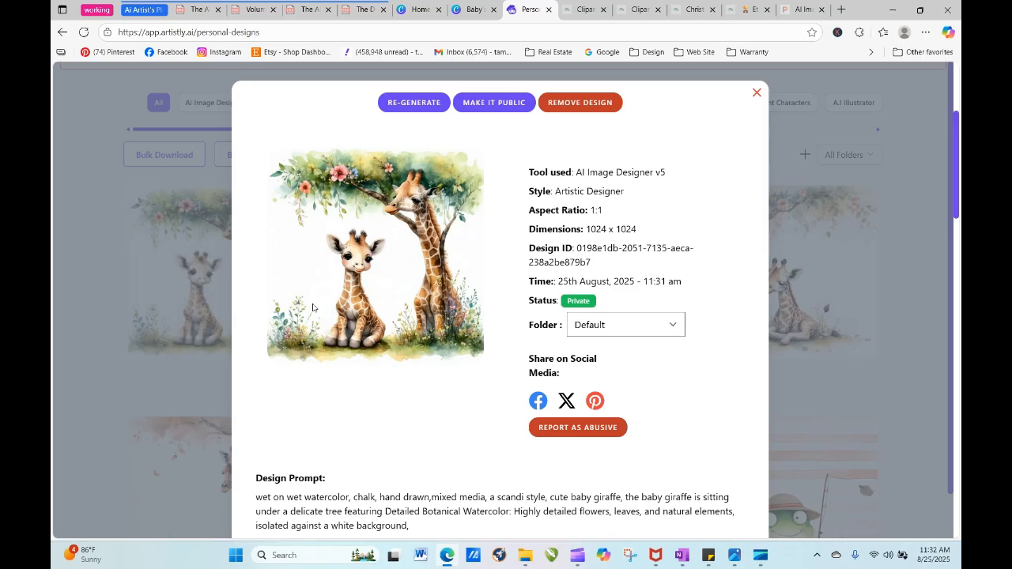
pyautogui.click(414, 102)
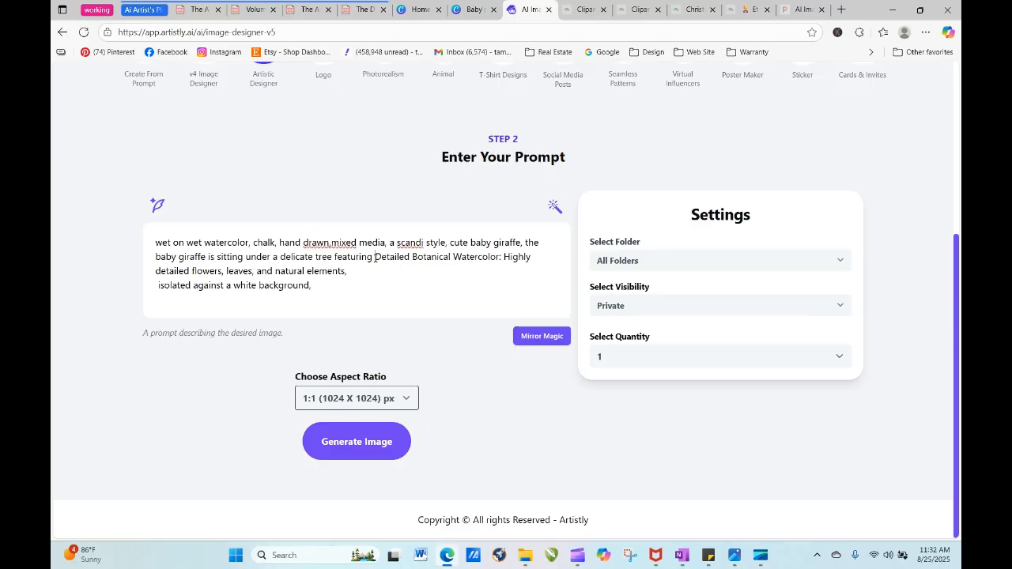
pyautogui.moveTo(376, 258); pyautogui.dragTo(513, 269)
pyautogui.press('Delete')
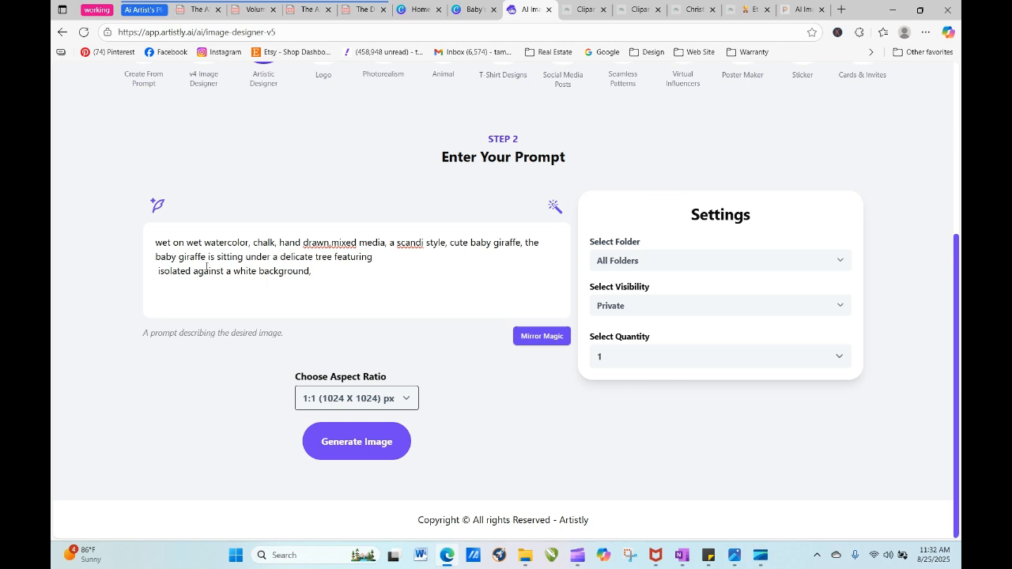
# - Add a space after "drawn" in the prompt, and replace "featuring" and the line break after "delicate tree" with a comma
pyautogui.click(331, 242)
pyautogui.click(346, 266)
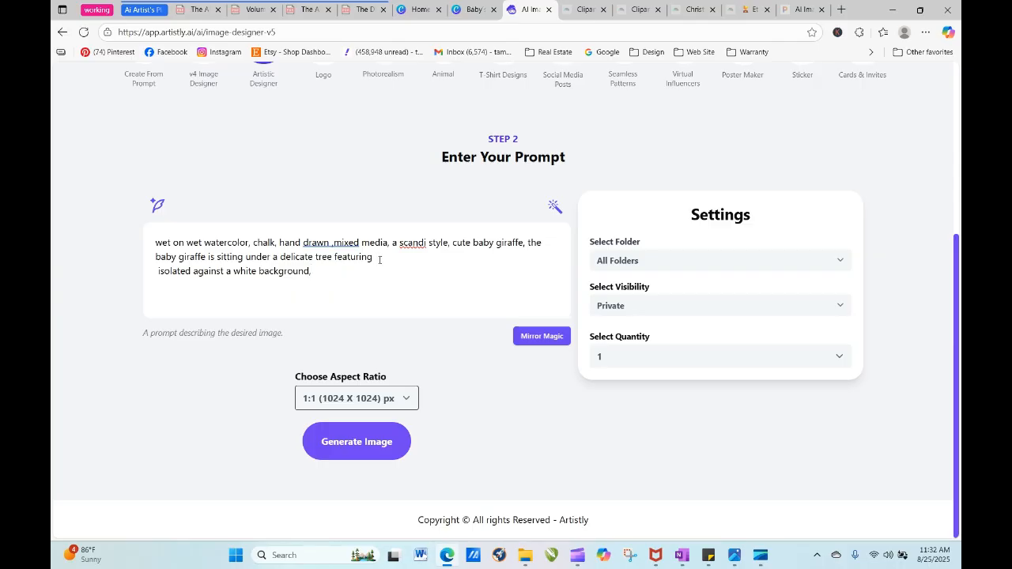
pyautogui.press('Delete')
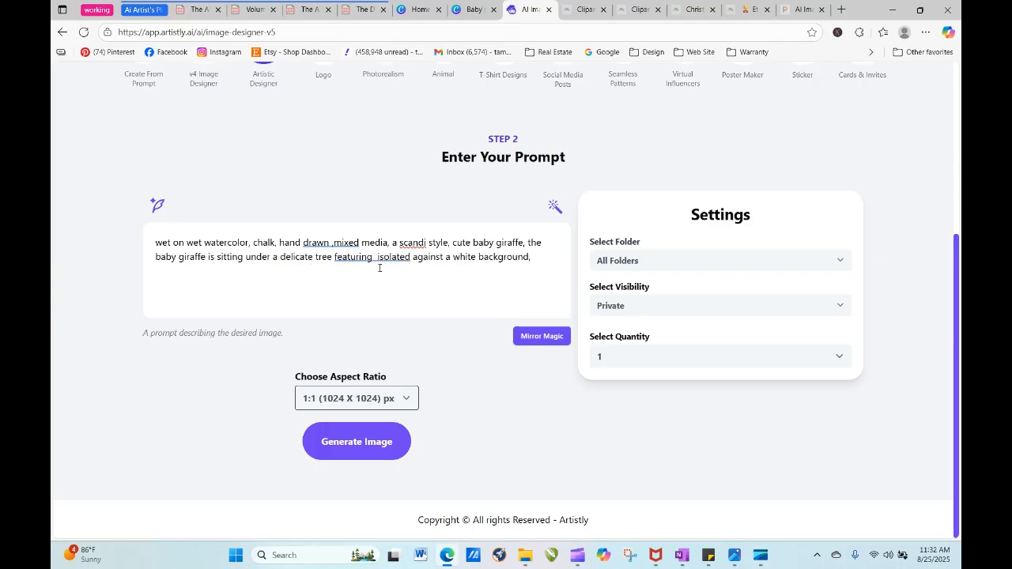
pyautogui.click(371, 257)
pyautogui.click(359, 306)
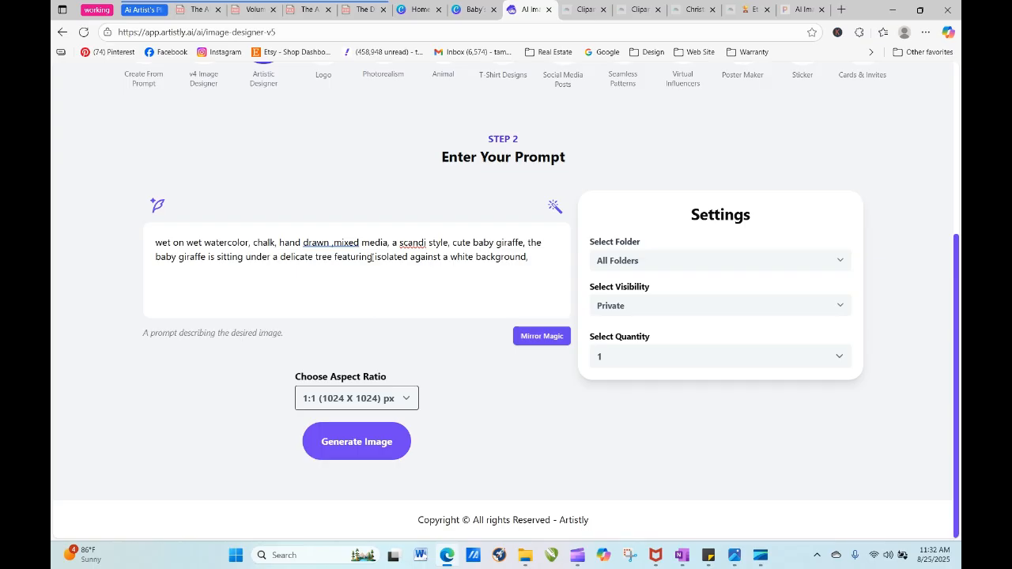
pyautogui.press('BackSpace')
pyautogui.press('BackSpace')
pyautogui.press('BackSpace')
pyautogui.press('BackSpace')
pyautogui.press('BackSpace')
pyautogui.press('BackSpace')
pyautogui.press('BackSpace')
pyautogui.press('BackSpace')
pyautogui.press('BackSpace')
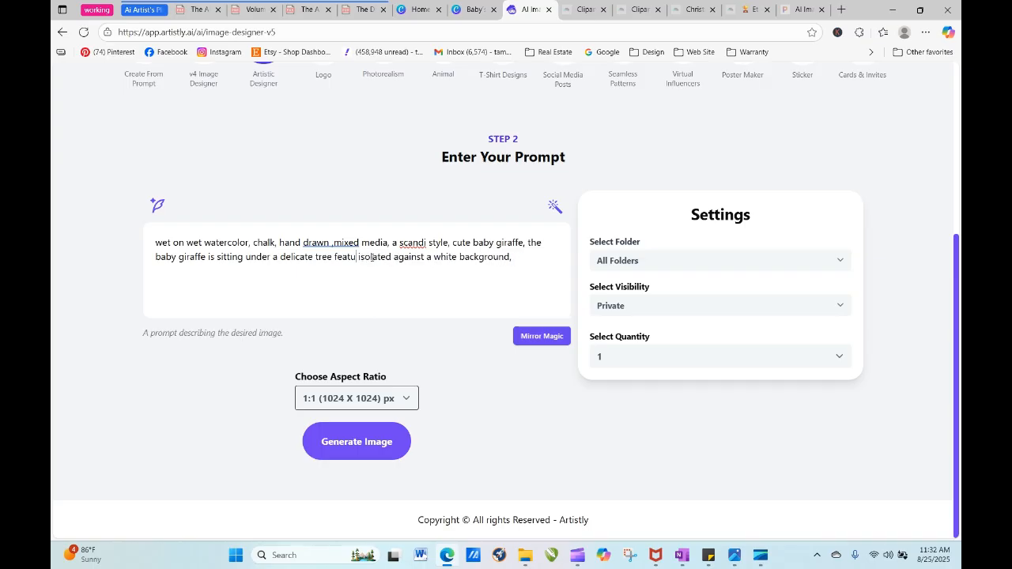
pyautogui.write(',')
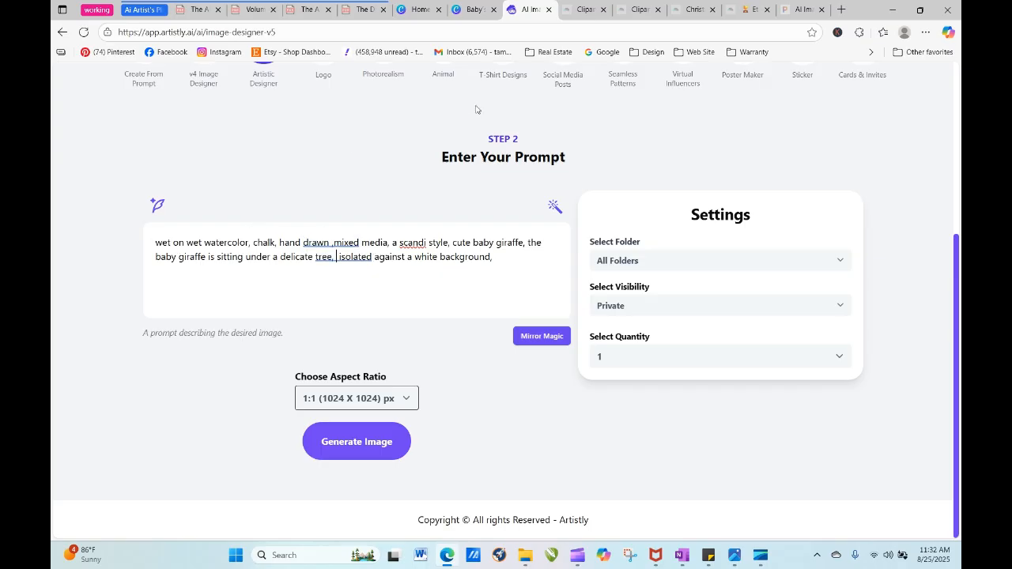
# - Switch to the Volume 2 AI Artists Playbook PDF and open the Drawn & Sketch-Inspired Clipart word bank from its contents page
pyautogui.click(254, 10)
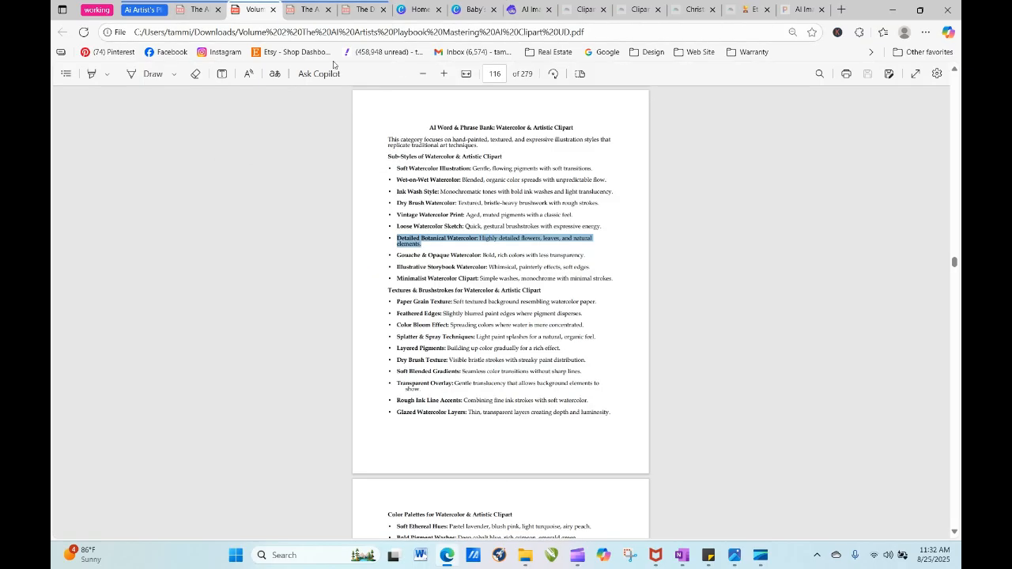
pyautogui.click(495, 74)
pyautogui.write('8')
pyautogui.press('Return')
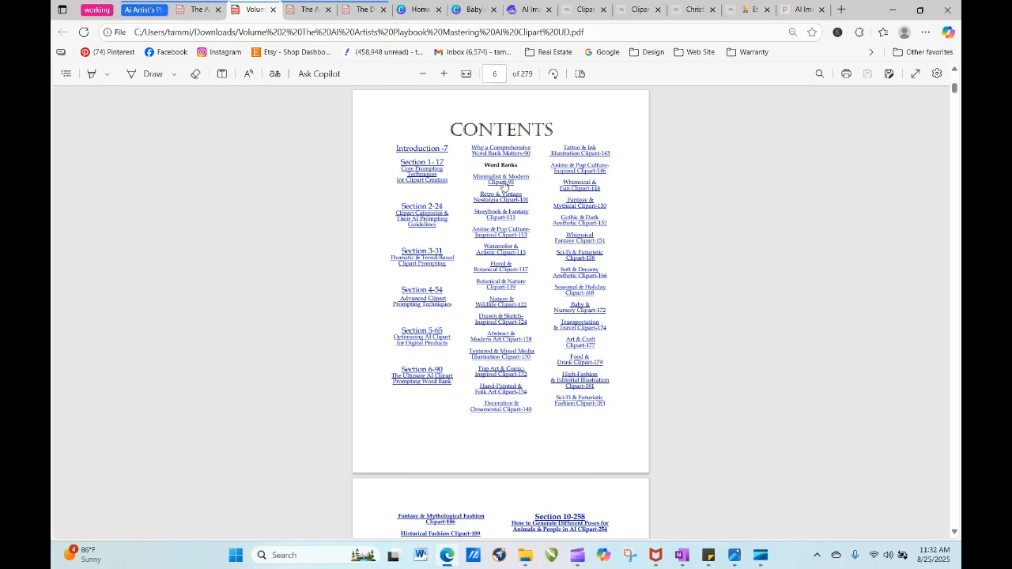
pyautogui.click(502, 317)
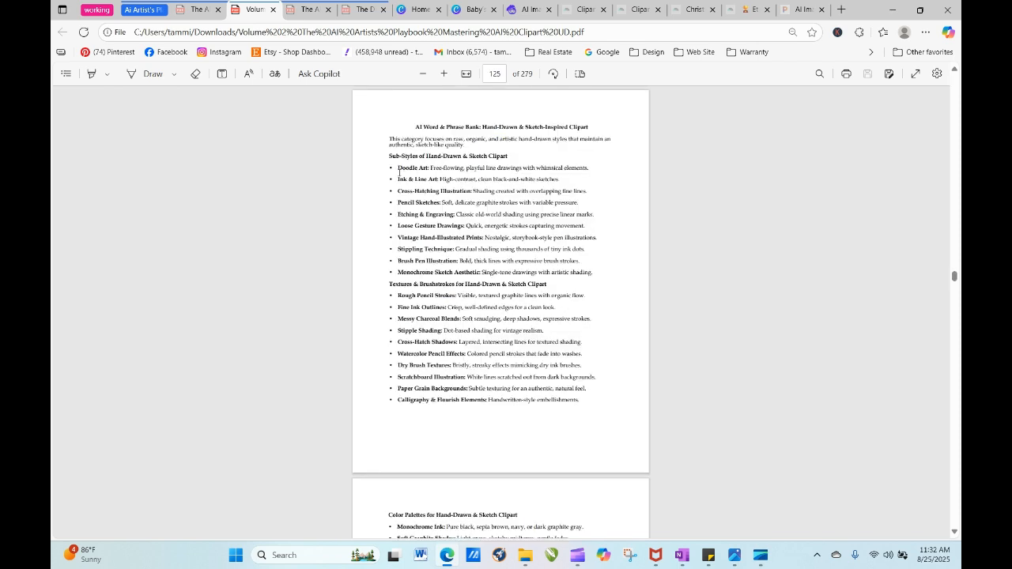
# - Copy the sub-style text "Doodle Art: Free-flowing, playful line drawings with whimsical elements" from the word bank
pyautogui.moveTo(399, 169); pyautogui.dragTo(587, 170)
pyautogui.rightClick(587, 169)
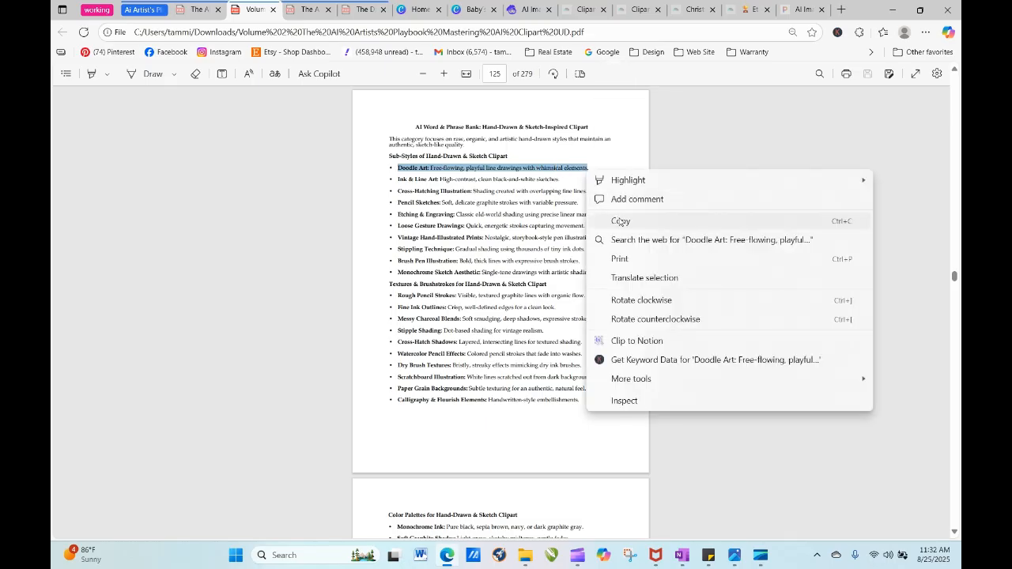
pyautogui.click(621, 220)
# - Switch to Artistly, paste the Doodle Art text followed by a comma at the start of the giraffe prompt, and generate the image
pyautogui.click(526, 9)
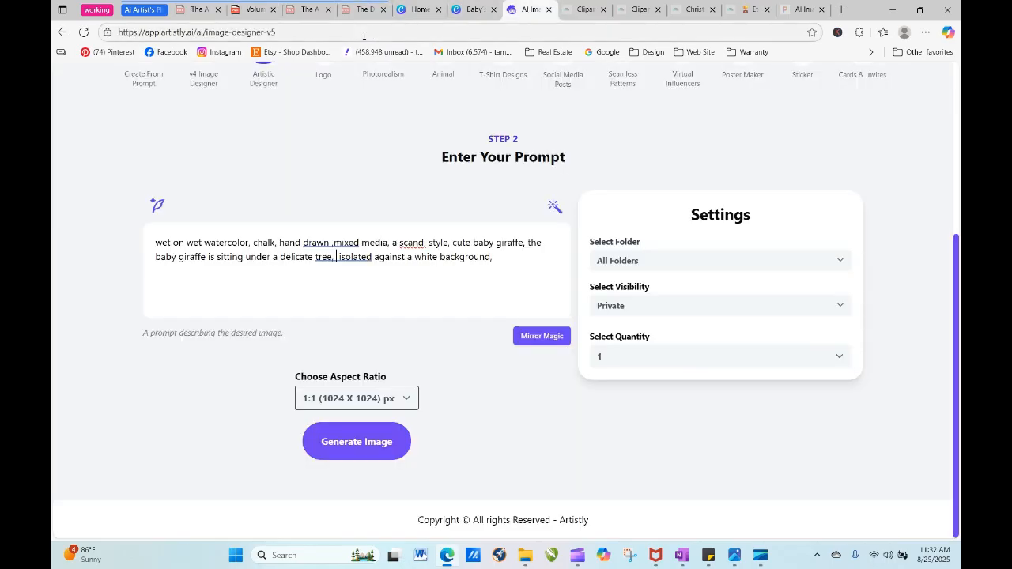
pyautogui.rightClick(154, 243)
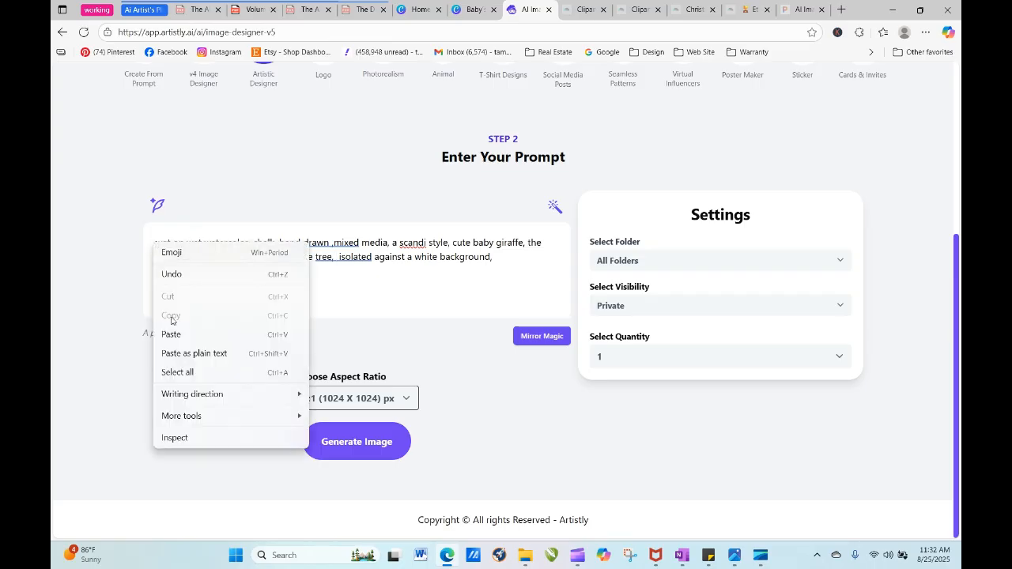
pyautogui.click(201, 339)
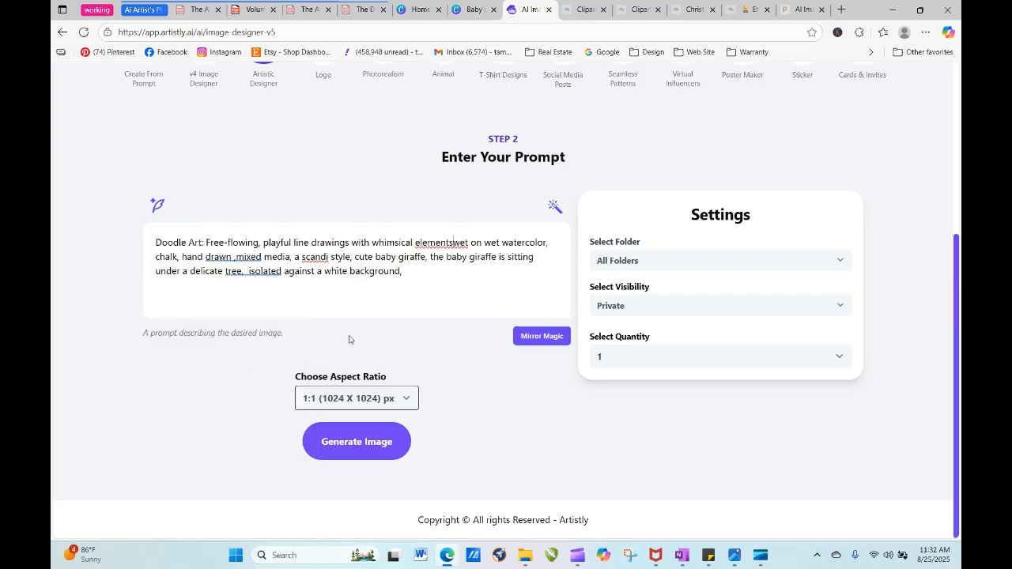
pyautogui.write(',')
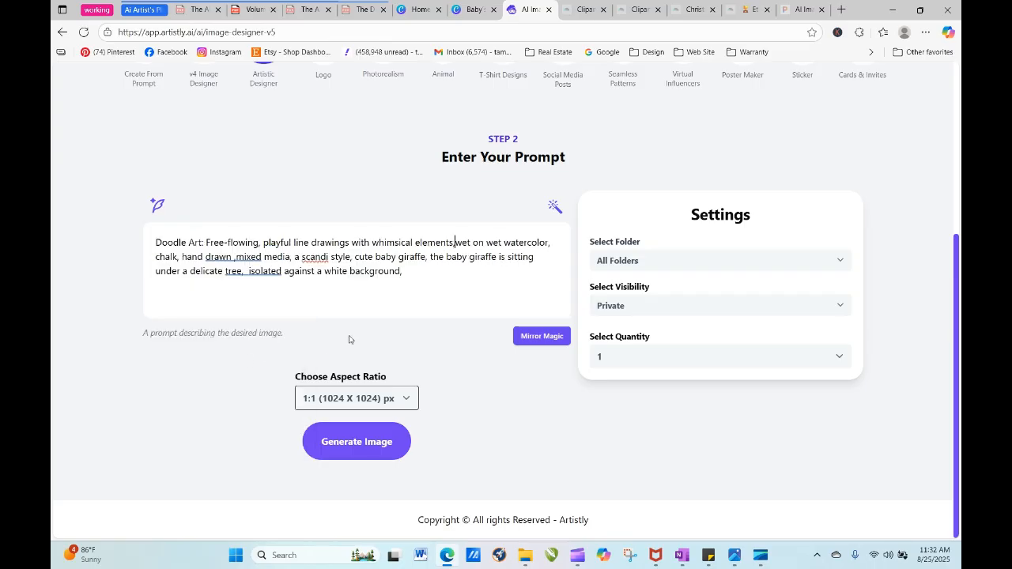
pyautogui.click(357, 447)
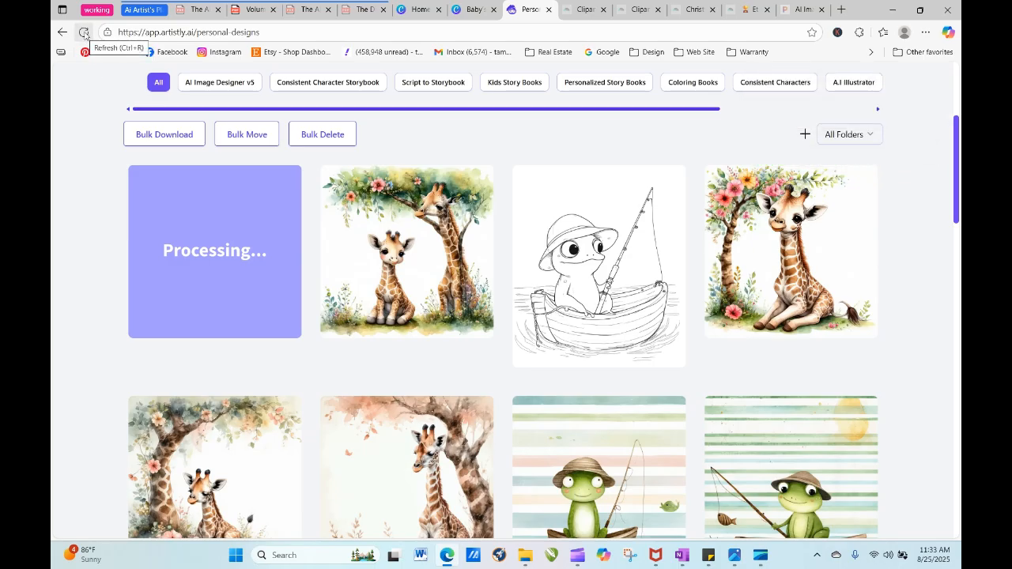
# - Reload the personal designs page to check on the Doodle Art giraffe design
pyautogui.click(84, 34)
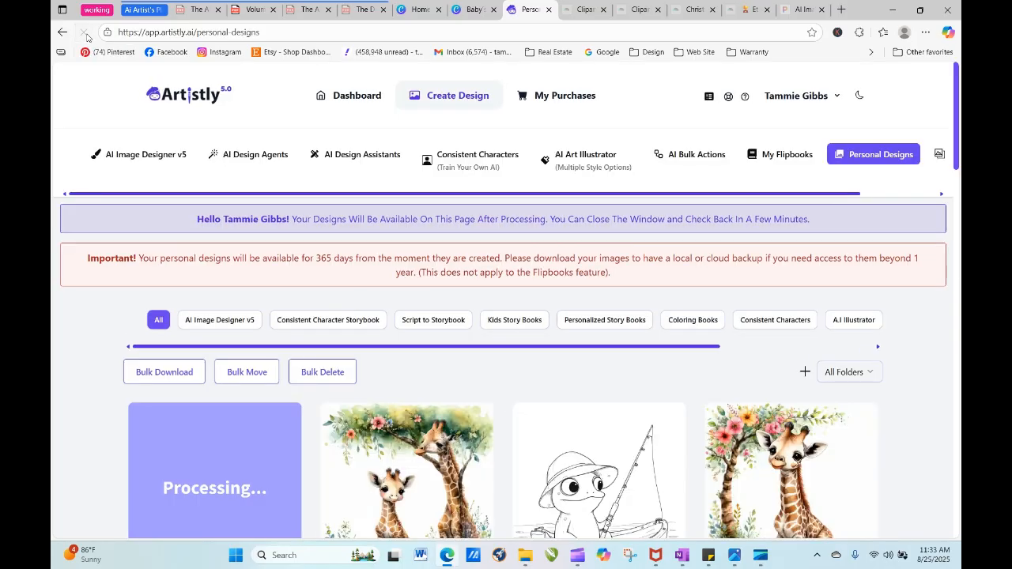
pyautogui.click(85, 37)
pyautogui.scroll(-3, 301, 244)
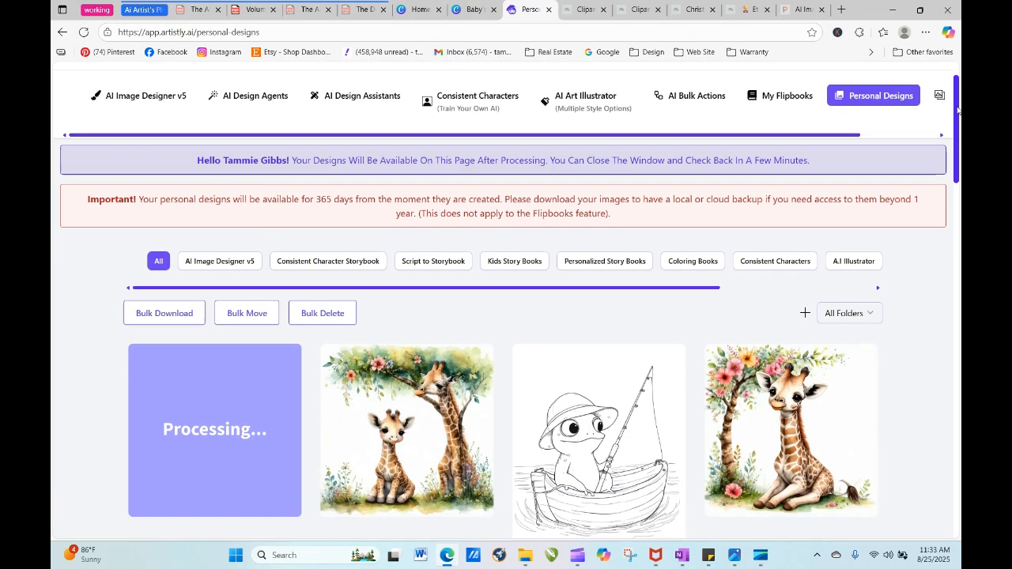
pyautogui.moveTo(301, 244)
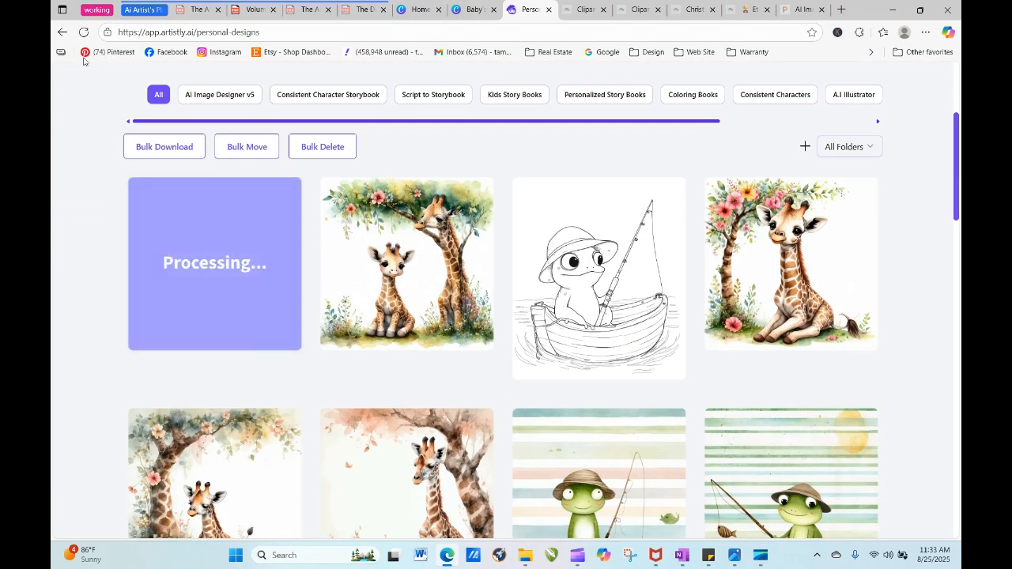
pyautogui.scroll(3, 85, 96)
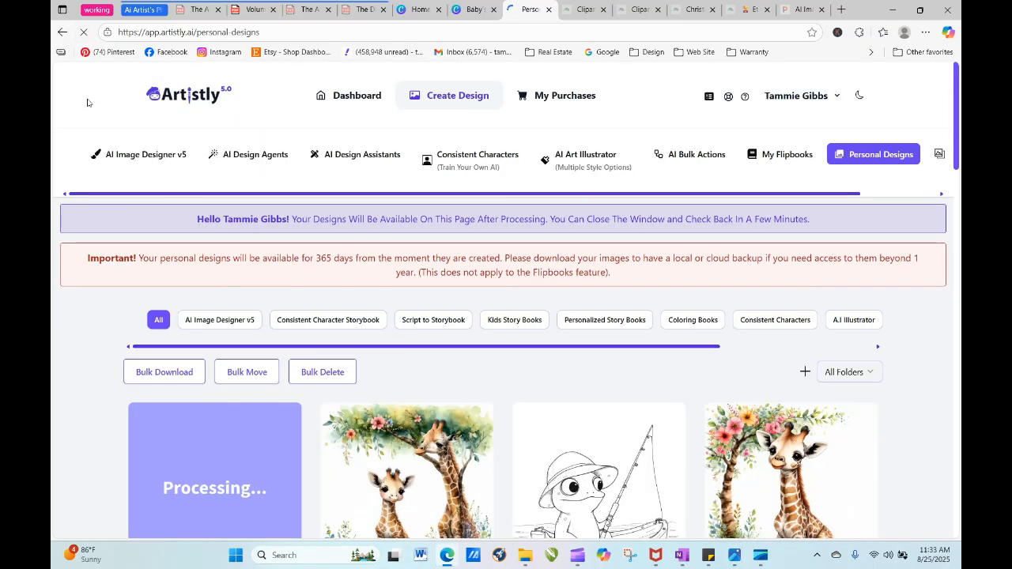
pyautogui.click(83, 34)
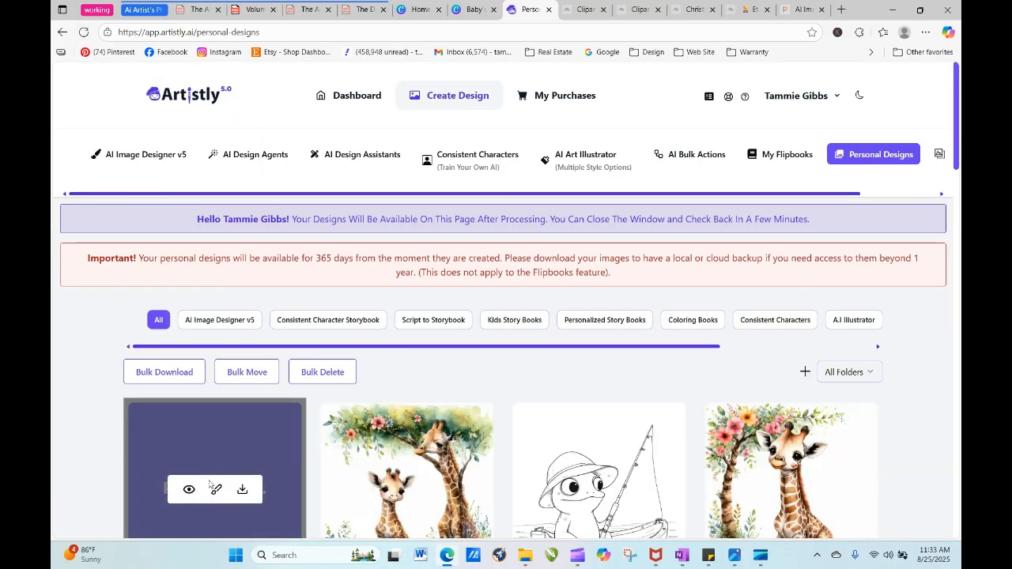
# - Re-generate from the newest Doodle Art giraffe design and set its aspect ratio to 3:4 (896 X 1152) px
pyautogui.click(191, 487)
pyautogui.click(411, 103)
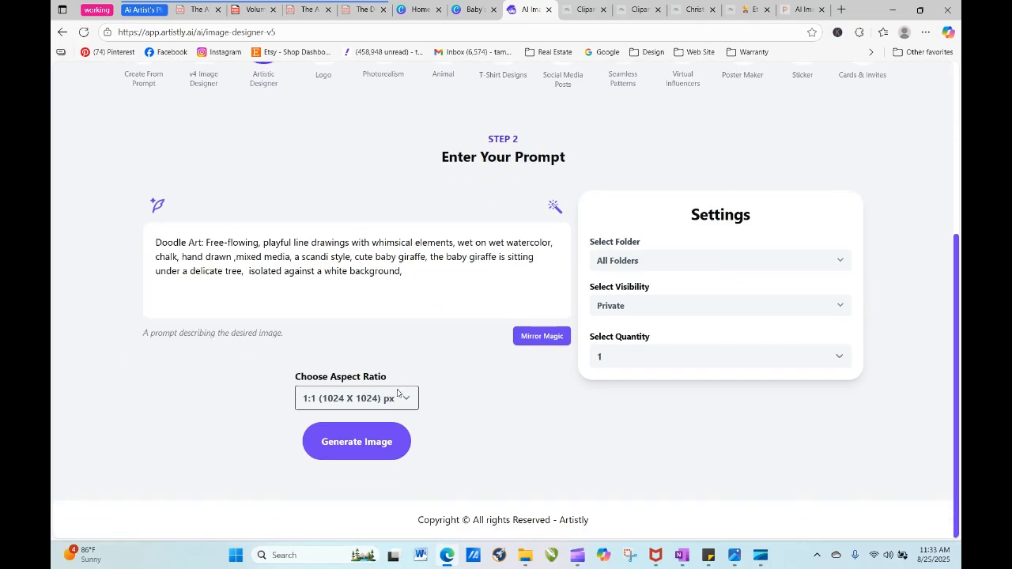
pyautogui.click(397, 393)
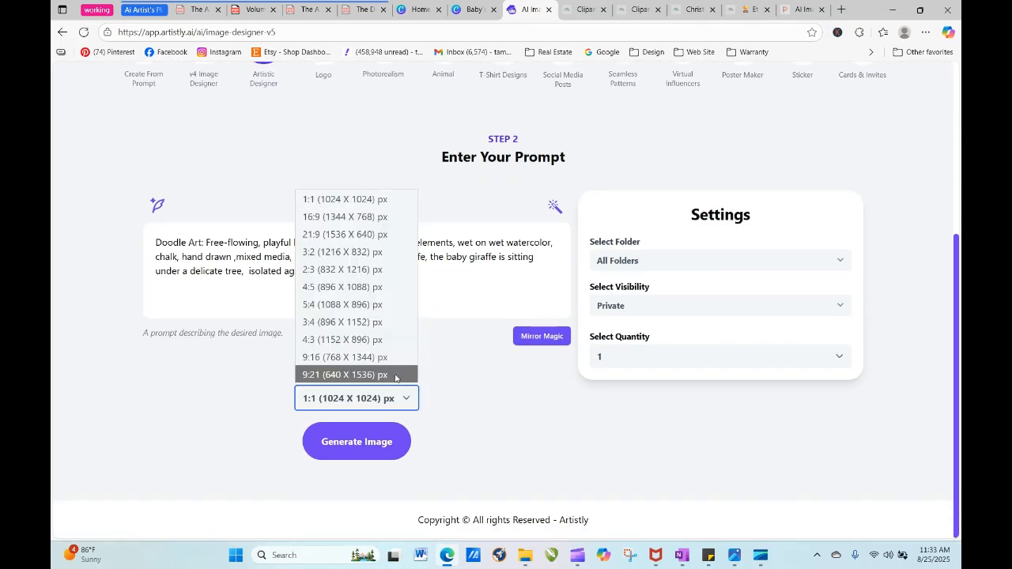
pyautogui.click(391, 321)
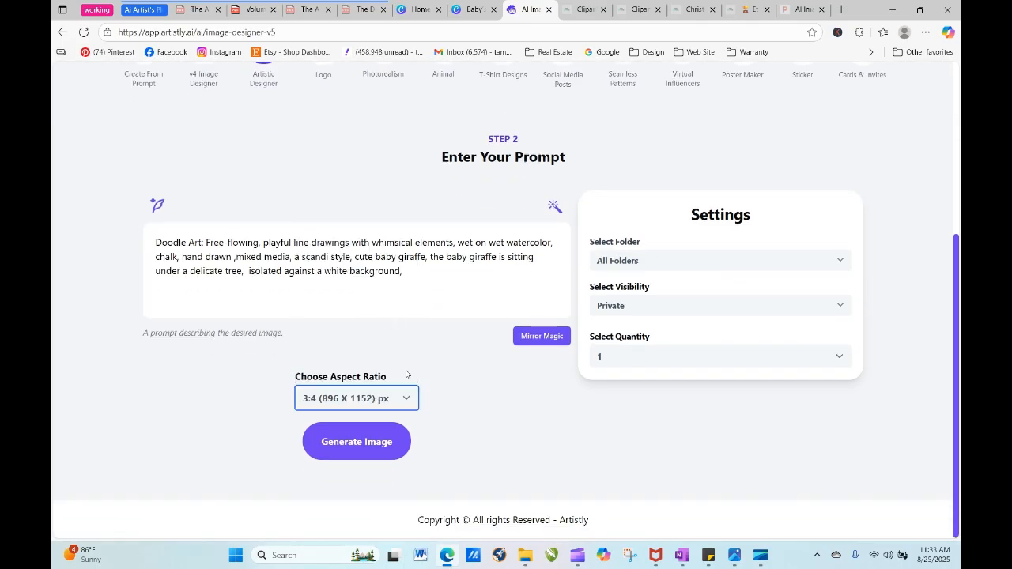
# - Generate the 3:4 Doodle Art giraffe image, and re-generate four more versions from that newest design at the same ratio
pyautogui.click(392, 442)
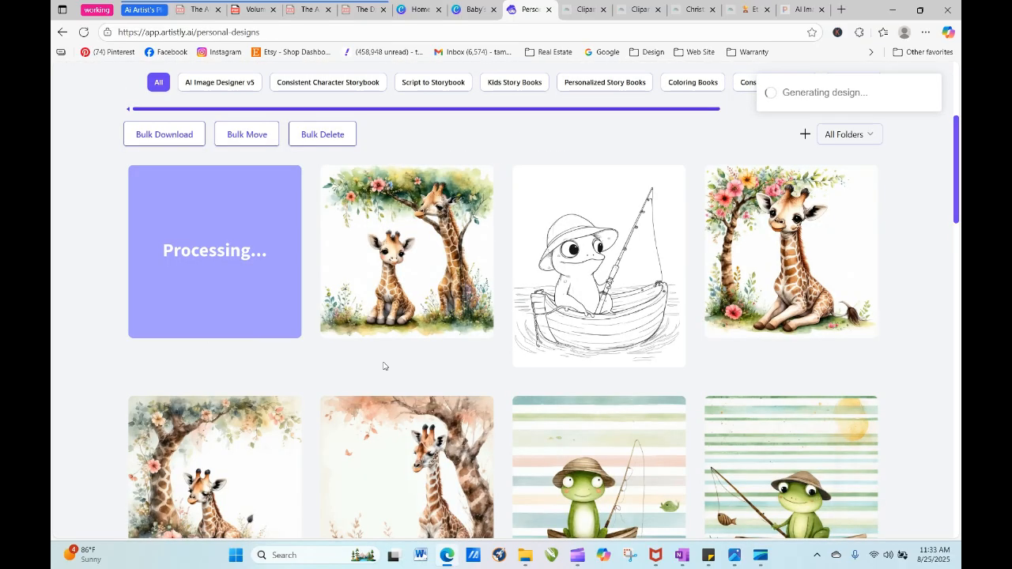
pyautogui.click(84, 31)
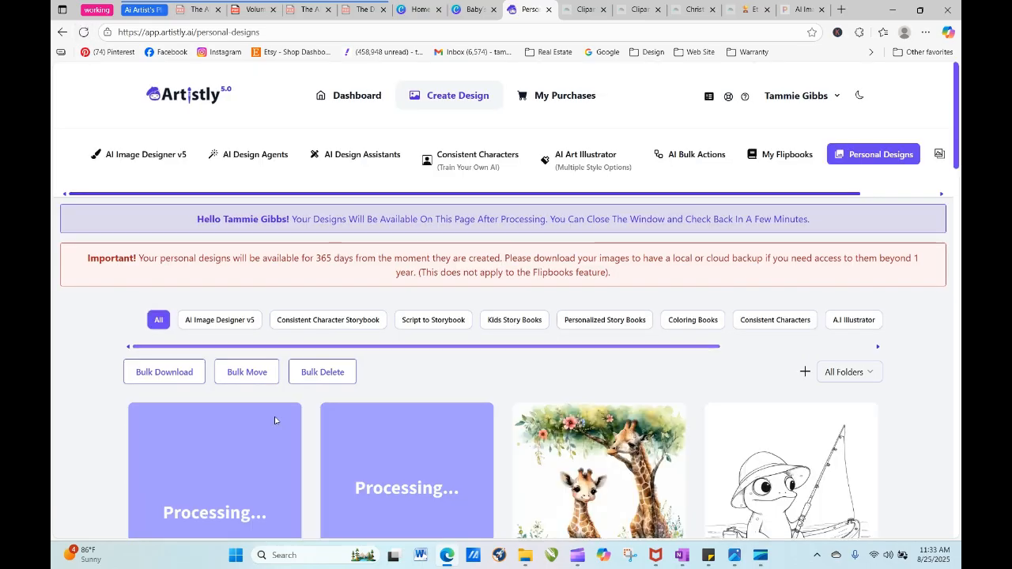
pyautogui.click(190, 516)
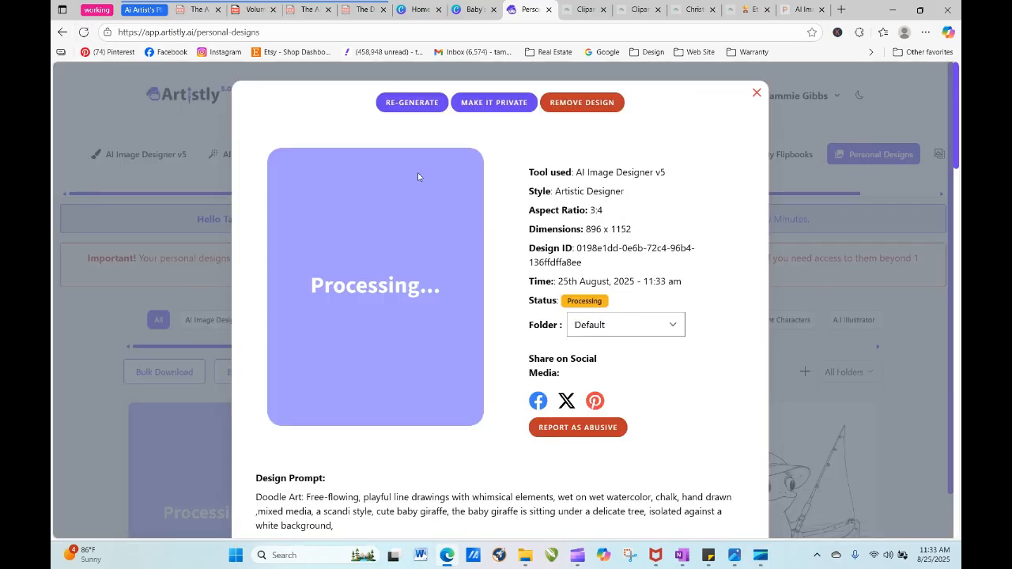
pyautogui.scroll(-5, 541, 462)
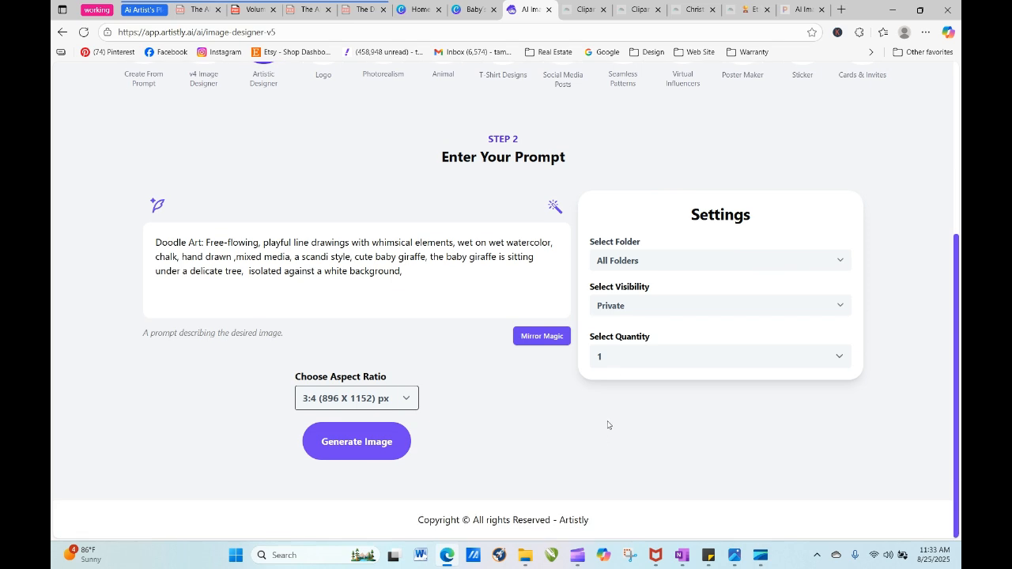
pyautogui.click(614, 360)
pyautogui.click(610, 433)
pyautogui.click(395, 443)
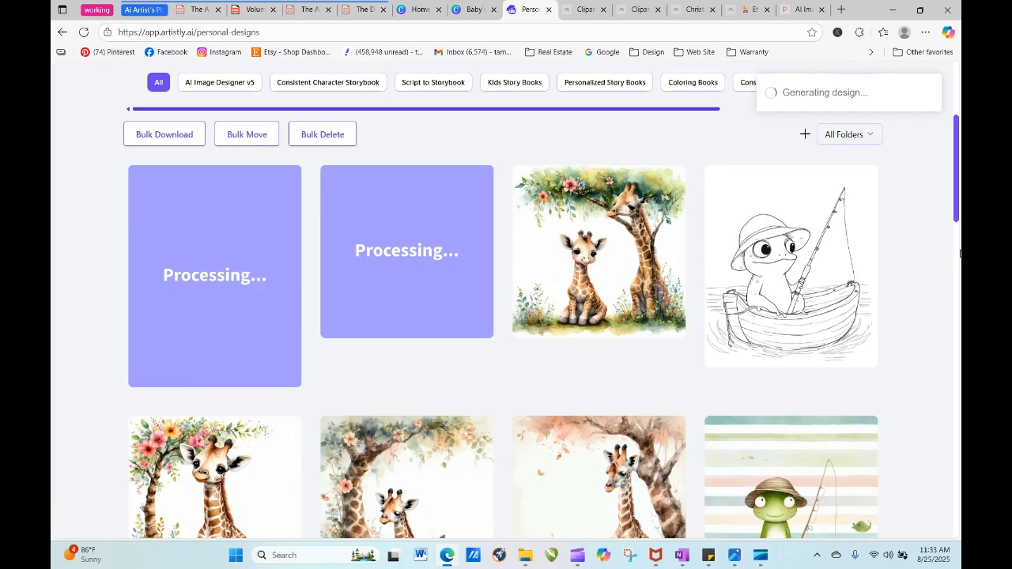
# - Copy the full design prompt of the Soft Botanical Designs giraffe sitting under the tree with pink flowers
pyautogui.scroll(-3, 601, 316)
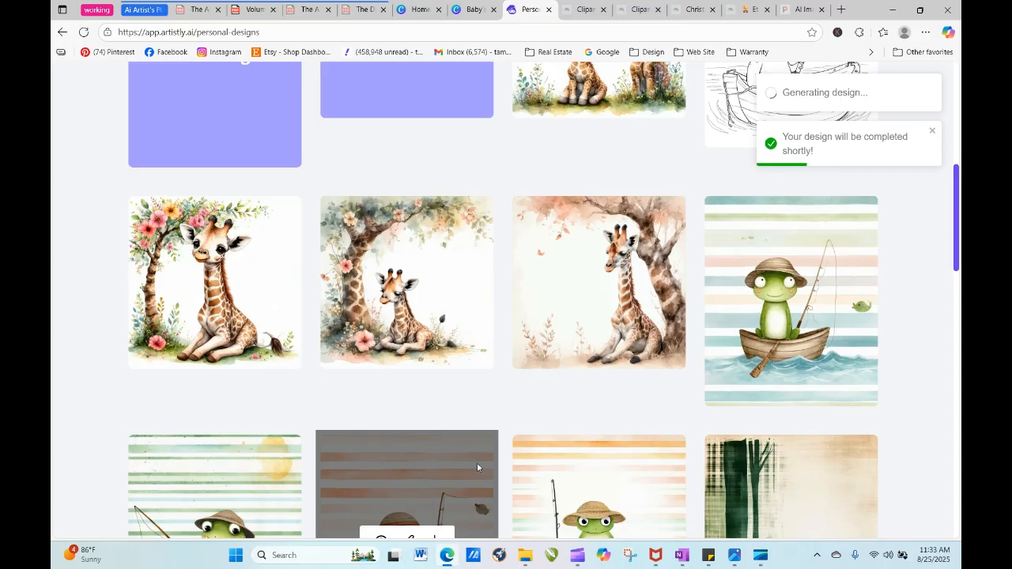
pyautogui.moveTo(190, 288)
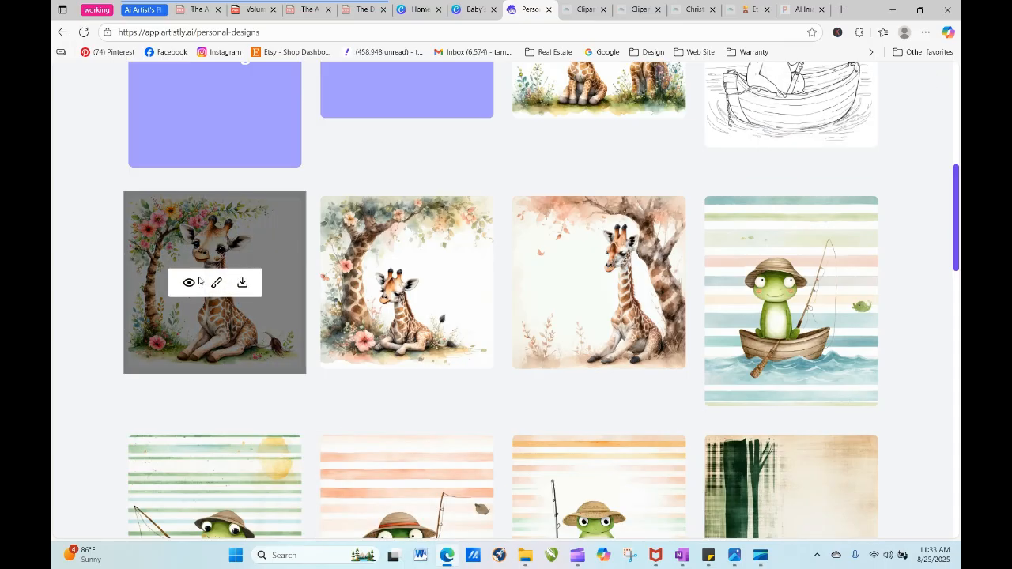
pyautogui.click(189, 284)
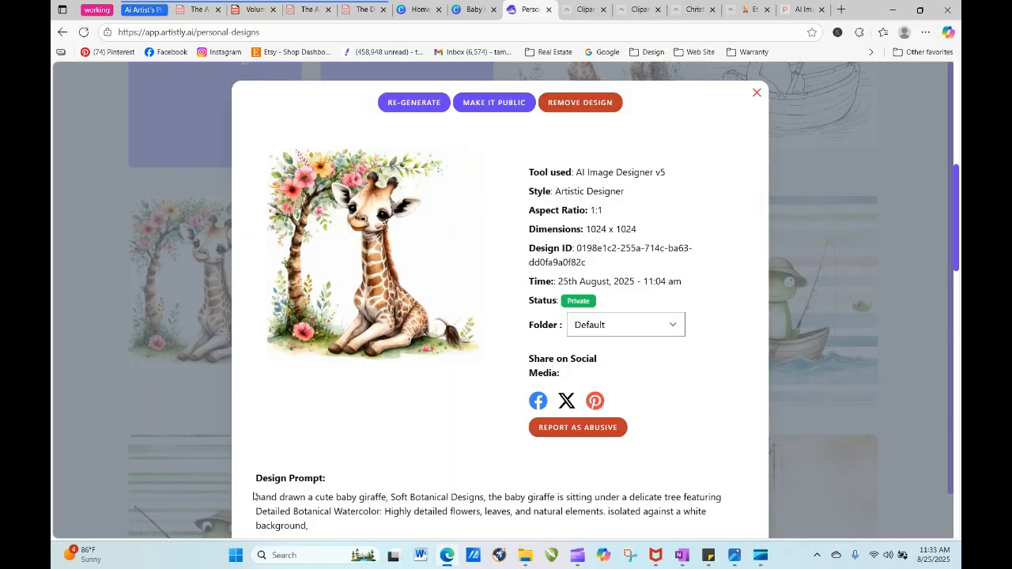
pyautogui.moveTo(253, 497); pyautogui.dragTo(312, 530)
pyautogui.rightClick(285, 512)
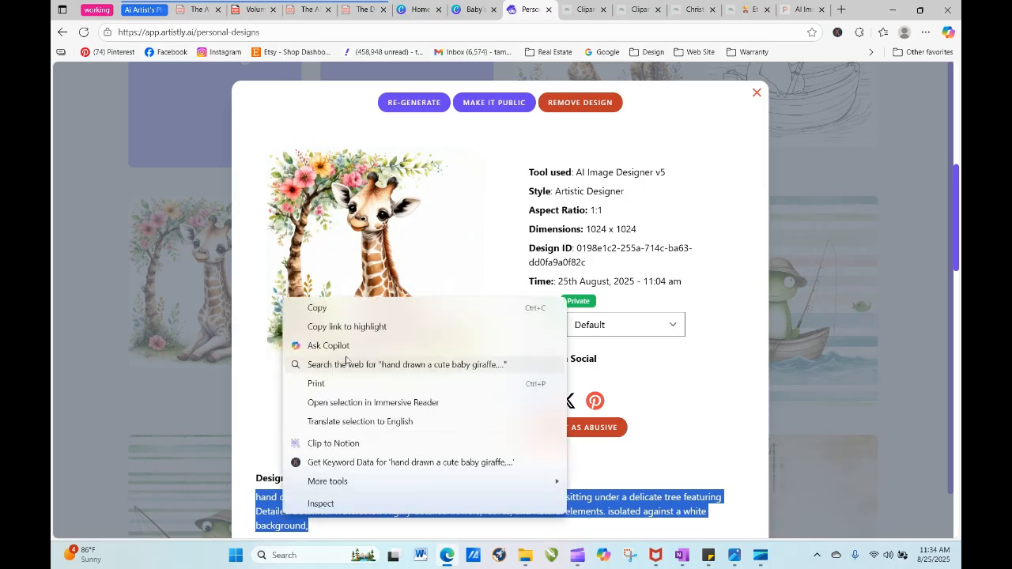
pyautogui.click(343, 308)
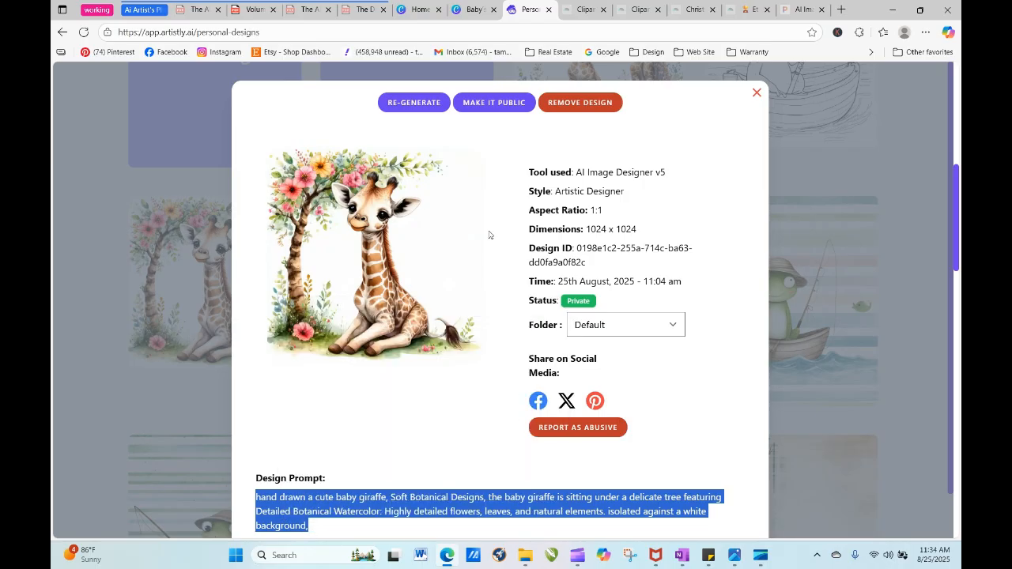
pyautogui.click(757, 93)
# - Reload the personal designs page and check on the queued Doodle Art giraffe designs
pyautogui.scroll(2, 957, 160)
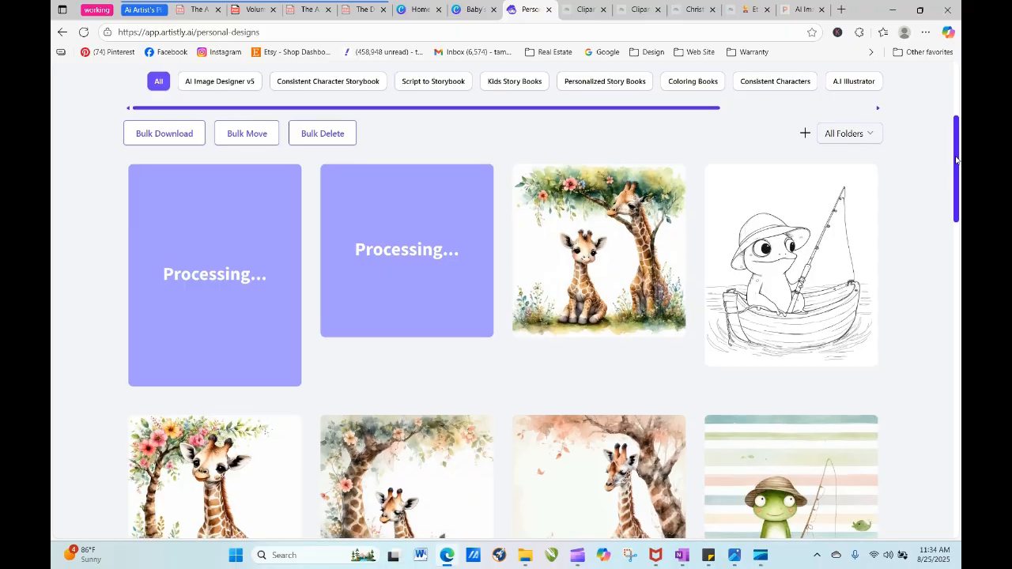
pyautogui.click(83, 31)
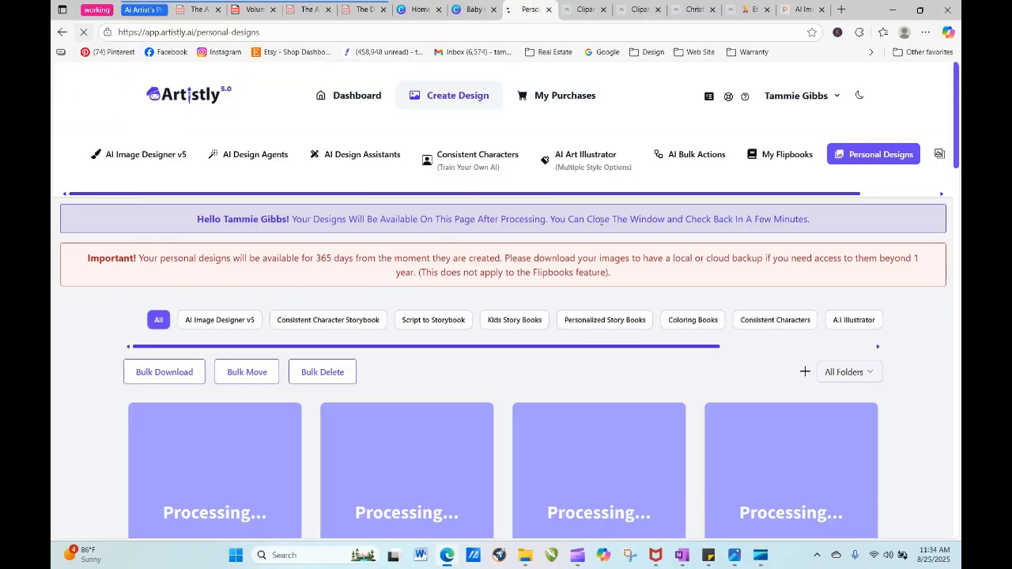
pyautogui.moveTo(958, 115); pyautogui.dragTo(961, 172)
pyautogui.scroll(-5, 510, 313)
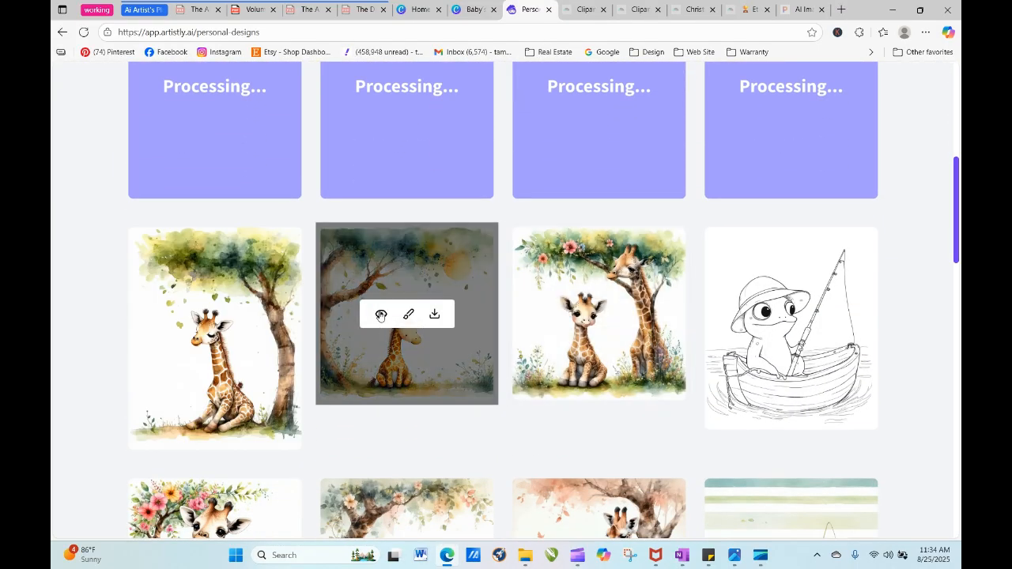
# - Re-generate the square Doodle Art giraffe with "clipart, defined edges," added at the end of its prompt
pyautogui.click(380, 315)
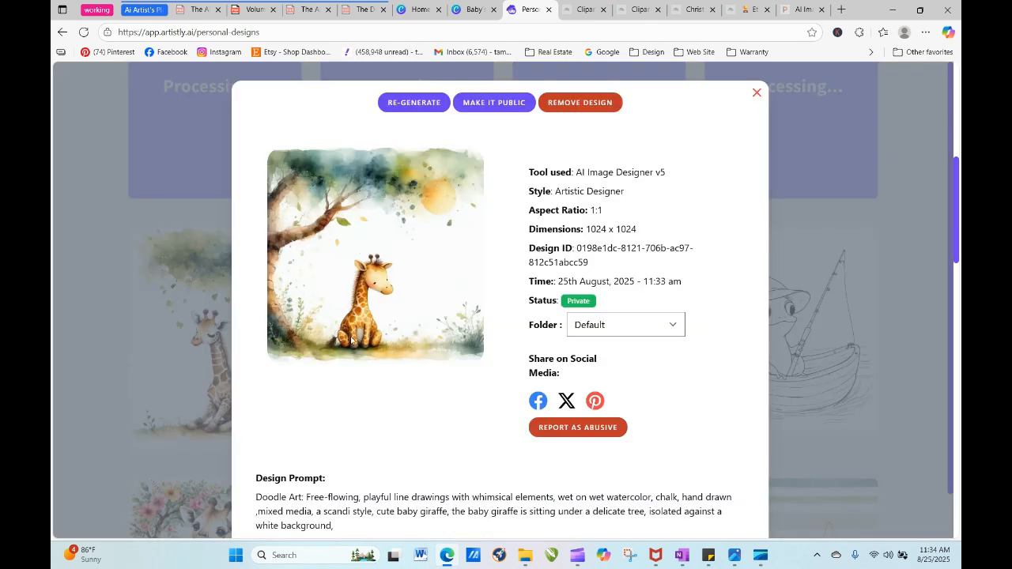
pyautogui.click(412, 105)
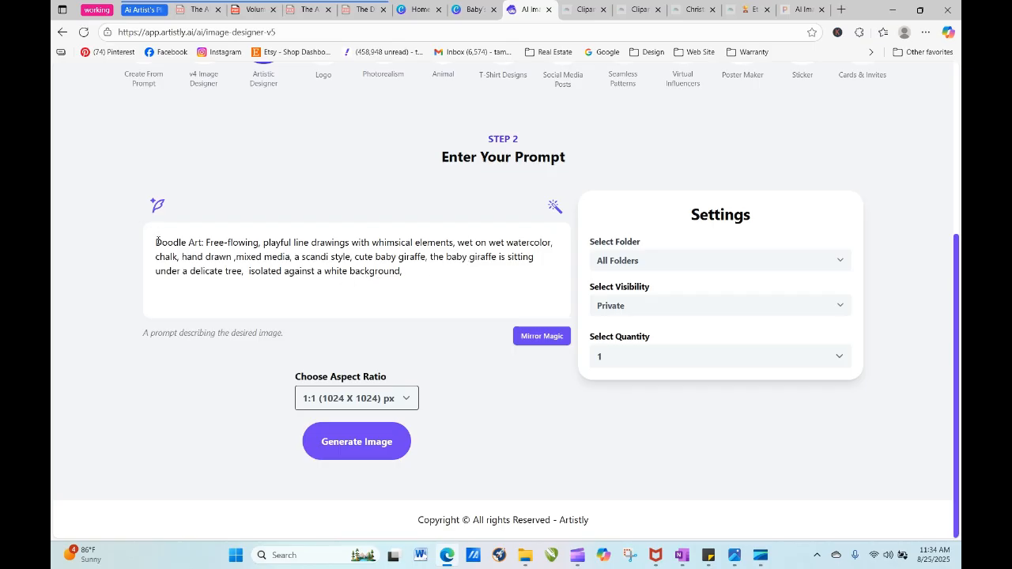
pyautogui.click(412, 270)
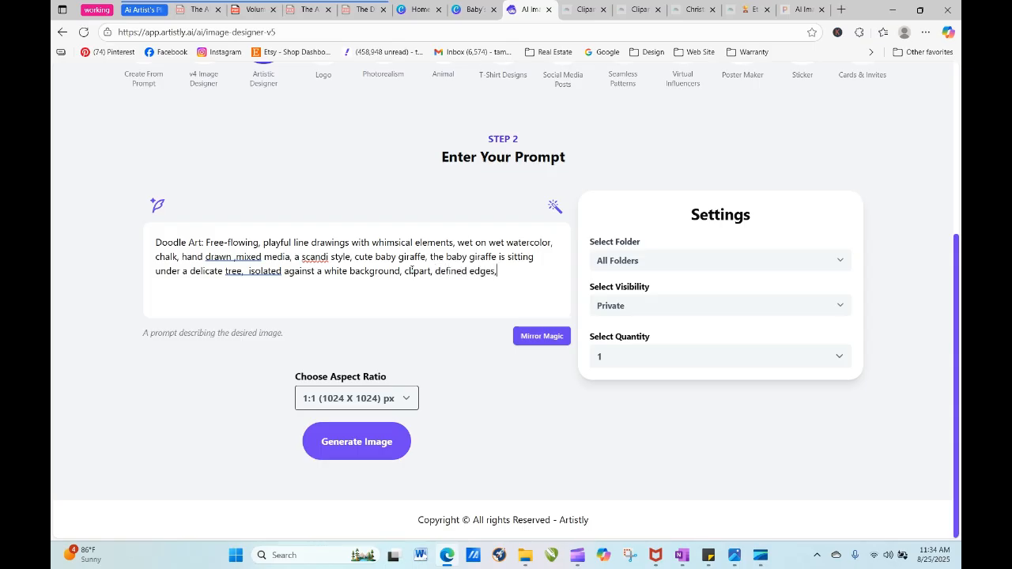
pyautogui.click(374, 442)
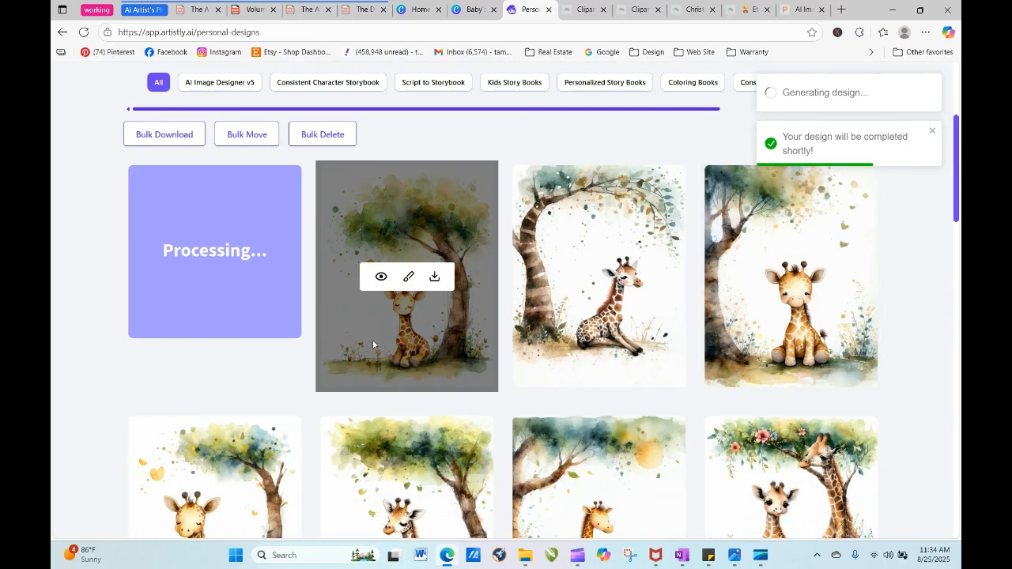
# - View the details of the newest 3:4 giraffe under the leafy tree, and reload the personal designs page
pyautogui.click(379, 278)
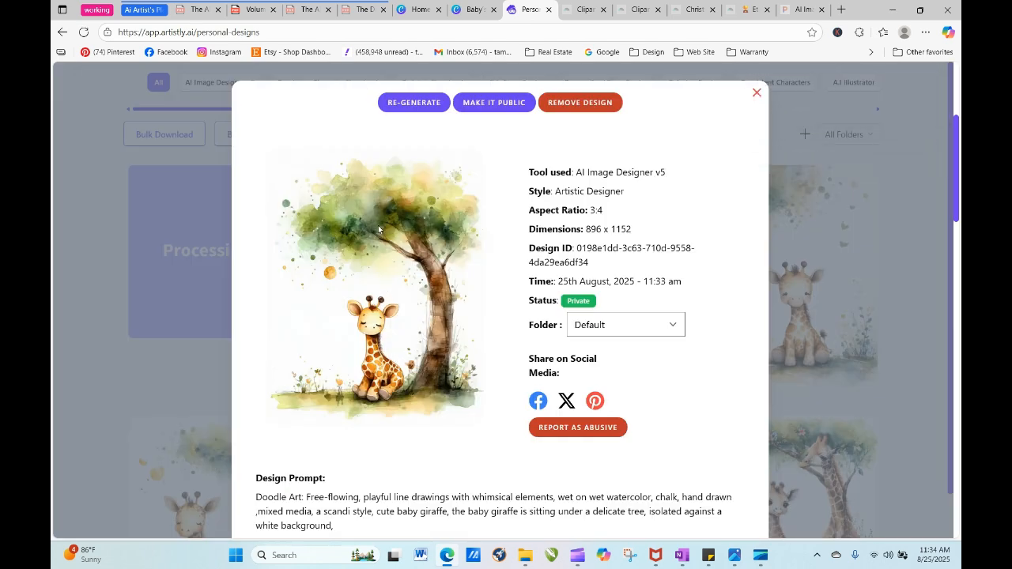
pyautogui.click(755, 94)
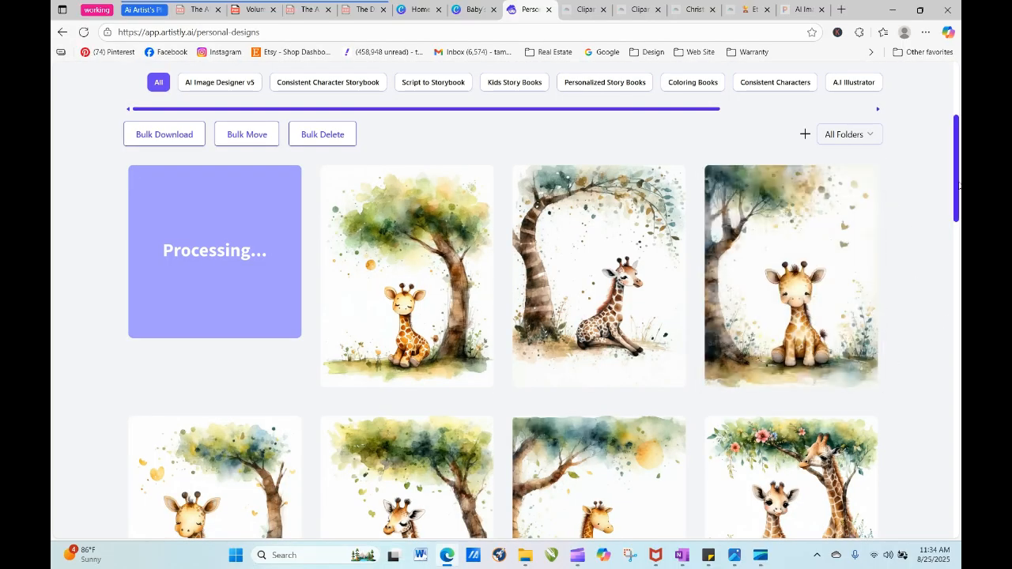
pyautogui.moveTo(955, 182)
pyautogui.mouseDown()
pyautogui.moveTo(960, 227)
pyautogui.moveTo(960, 164)
pyautogui.mouseUp()
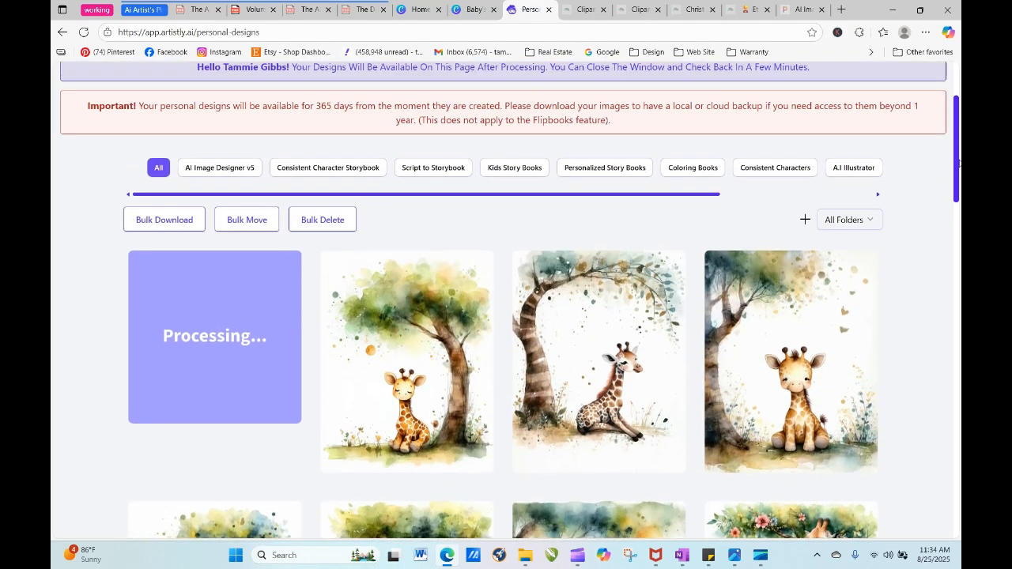
pyautogui.click(84, 32)
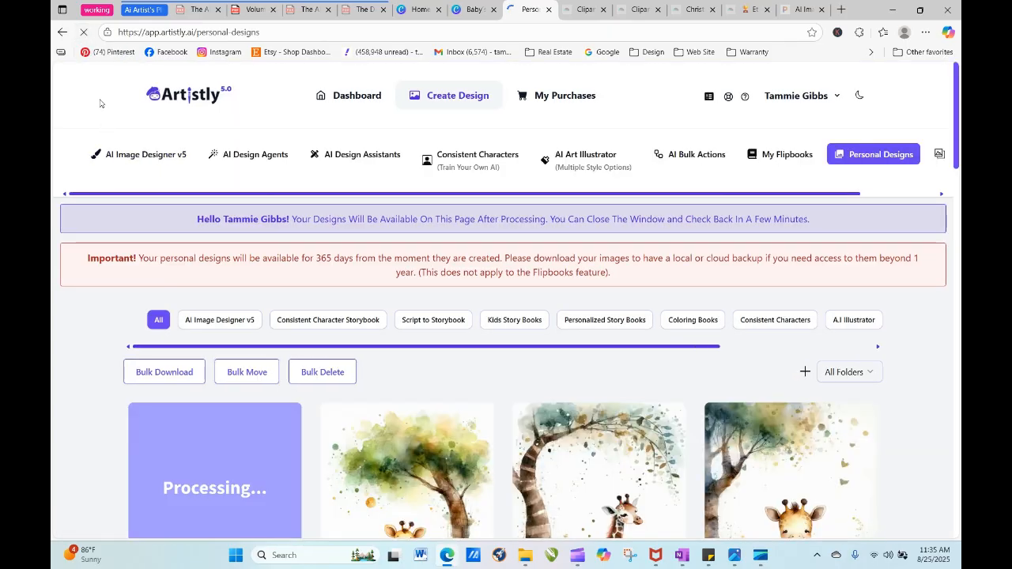
# - In AI Art Illustrator, choose Doodle Style Illustration, paste the copied botanical giraffe prompt, and generate a 1:1 (1024 X 1024) px image
pyautogui.click(605, 162)
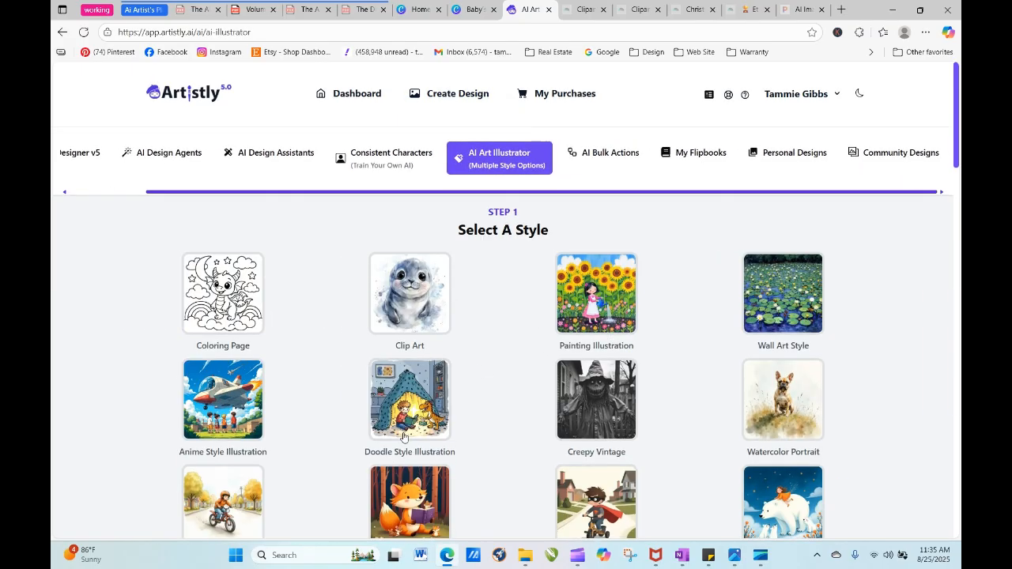
pyautogui.scroll(-10, 282, 350)
pyautogui.scroll(-3, 281, 350)
pyautogui.rightClick(244, 284)
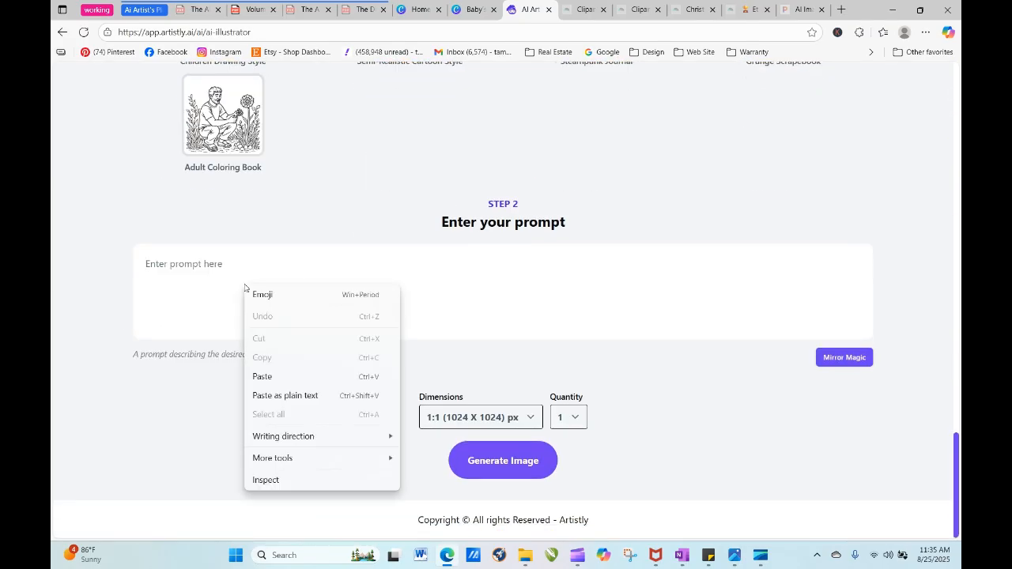
pyautogui.click(289, 376)
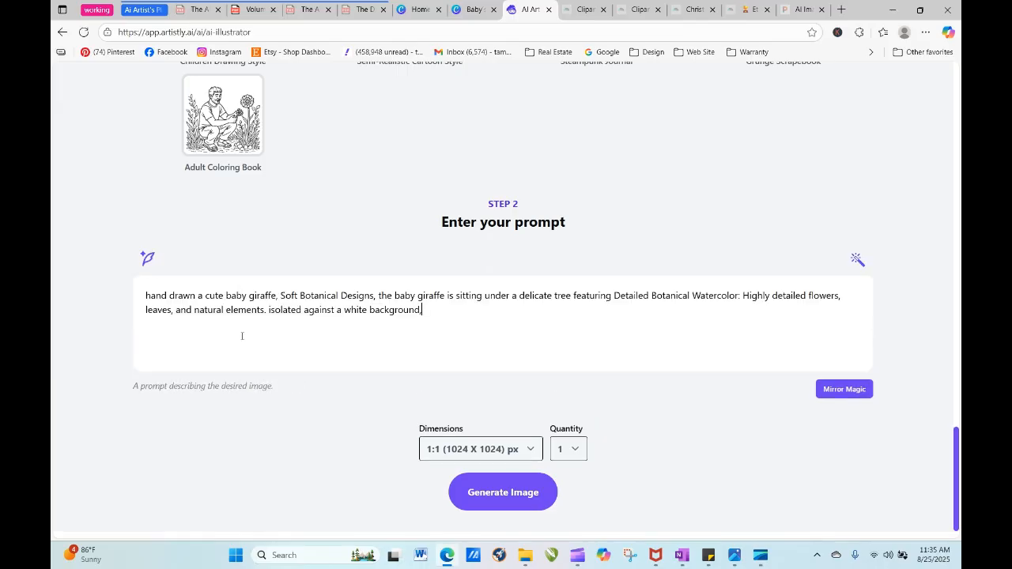
pyautogui.click(504, 493)
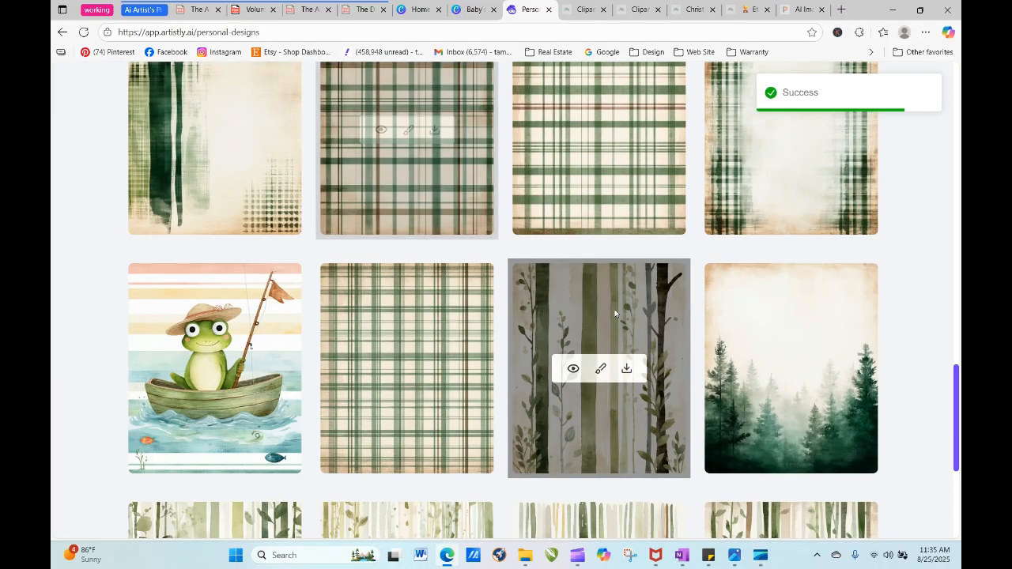
# - Reload the personal designs page and view the square giraffe made with the "clipart, defined edges" prompt
pyautogui.moveTo(956, 403); pyautogui.dragTo(939, 165)
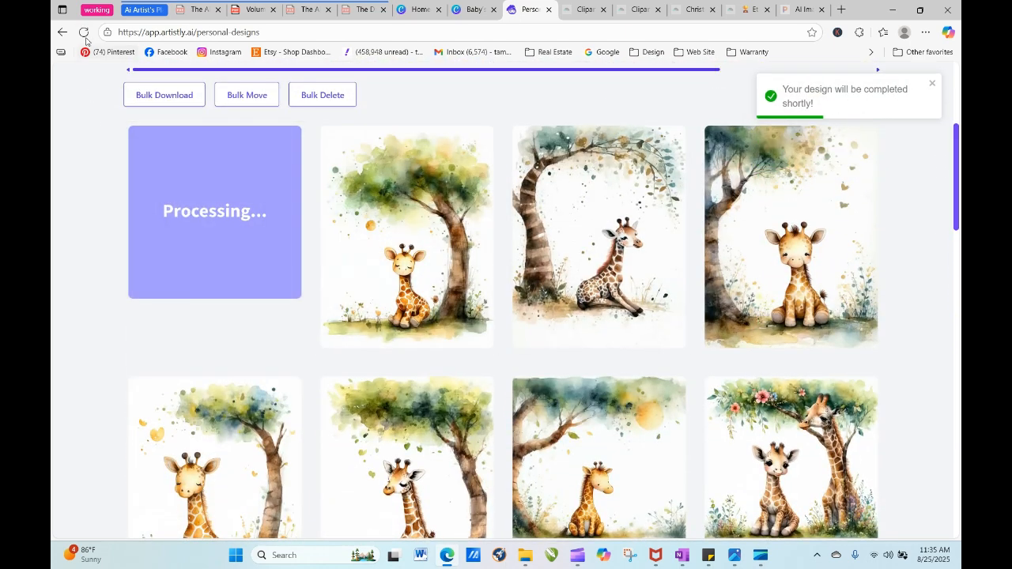
pyautogui.click(83, 32)
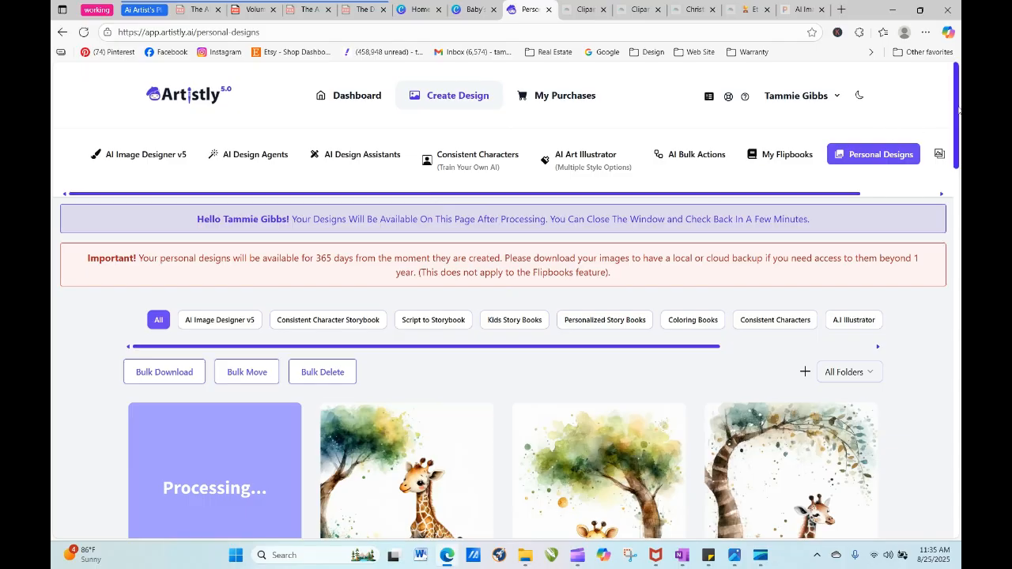
pyautogui.scroll(-2, 958, 110)
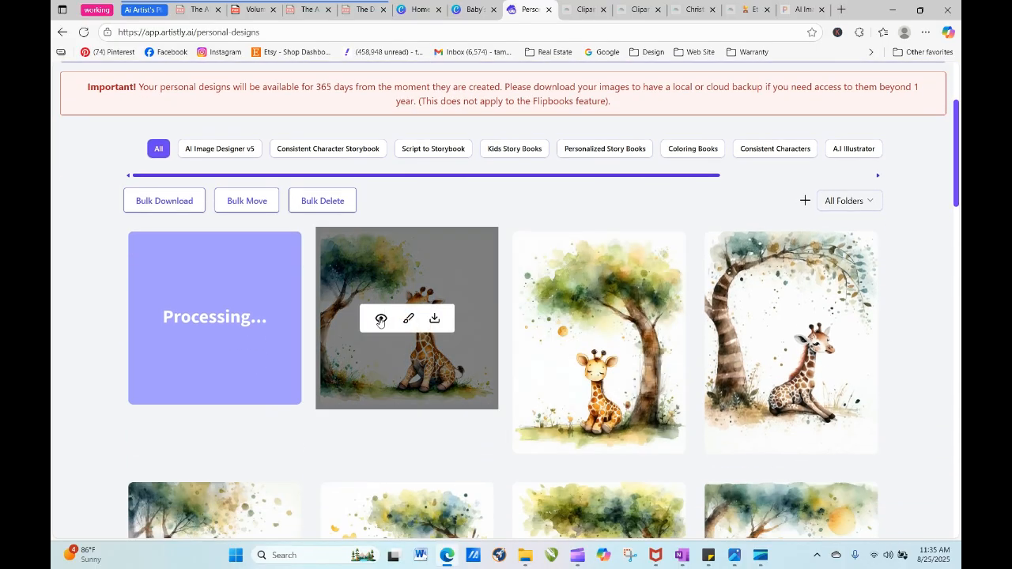
pyautogui.click(380, 319)
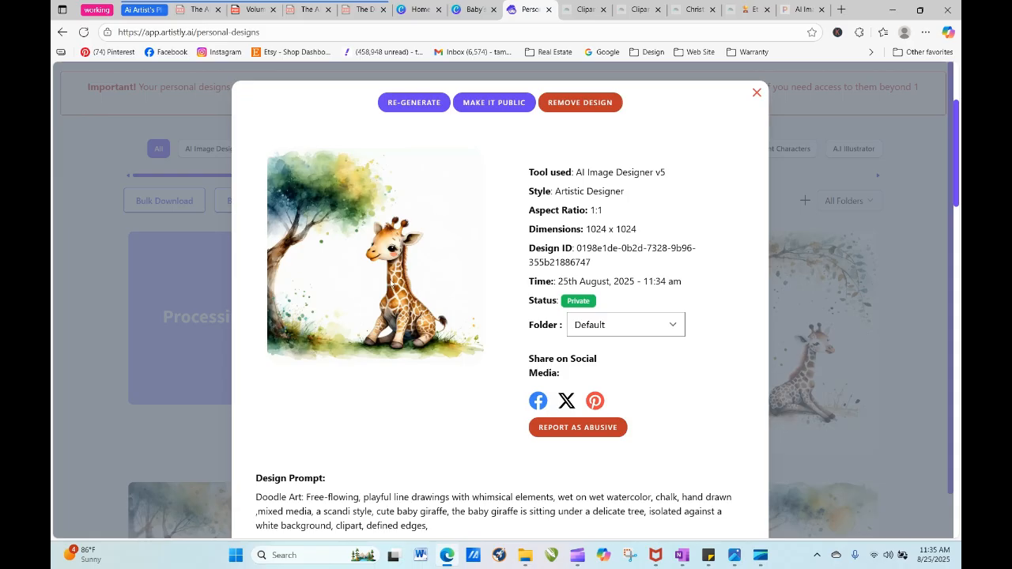
pyautogui.click(757, 94)
# - Re-generate the Doodle Style Illustration giraffe with the same prompt and the dimensions set to 4:5
pyautogui.click(190, 320)
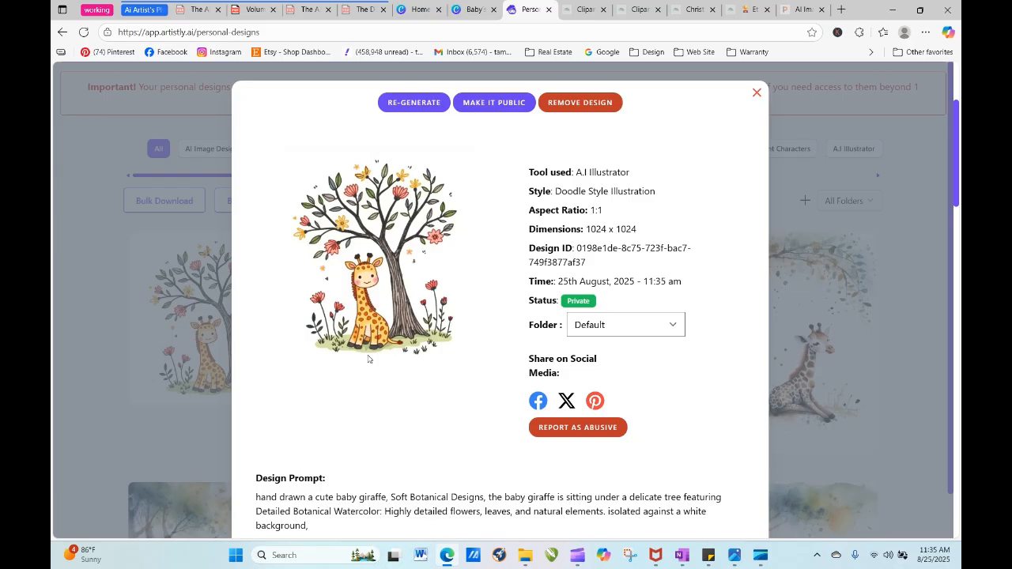
pyautogui.click(400, 104)
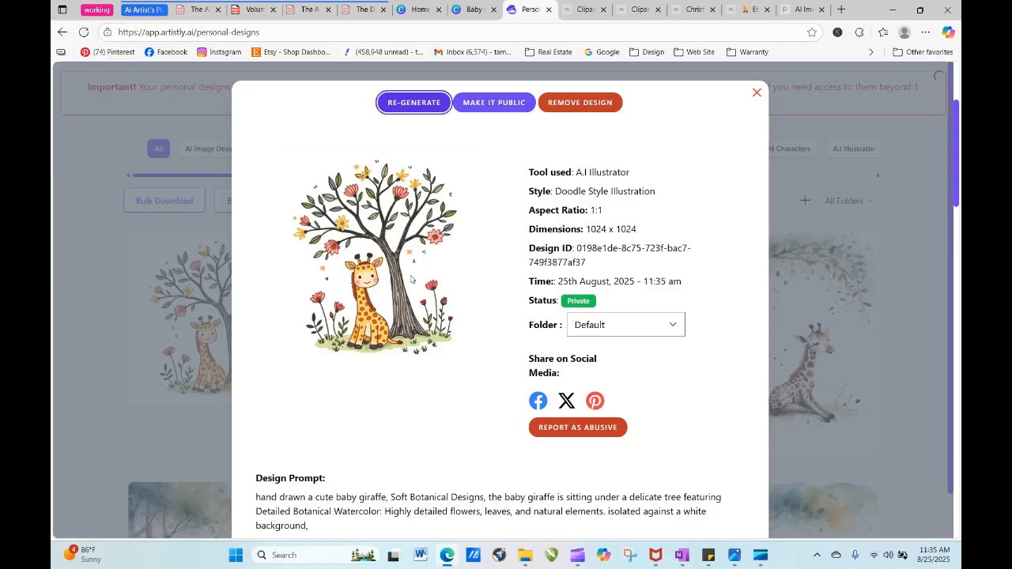
pyautogui.moveTo(956, 207); pyautogui.dragTo(960, 469)
pyautogui.moveTo(959, 518); pyautogui.dragTo(894, 240)
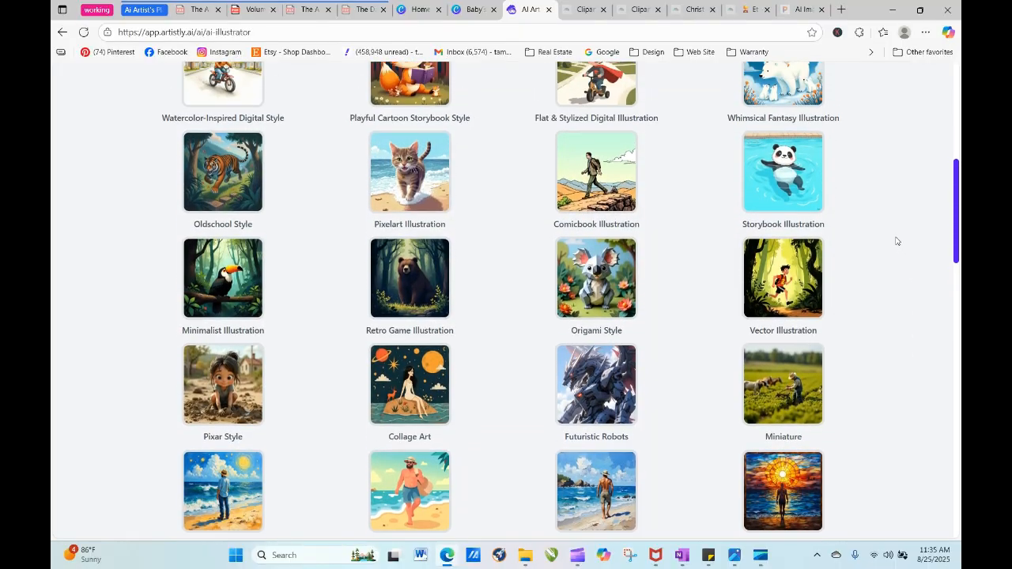
pyautogui.scroll(-10, 287, 309)
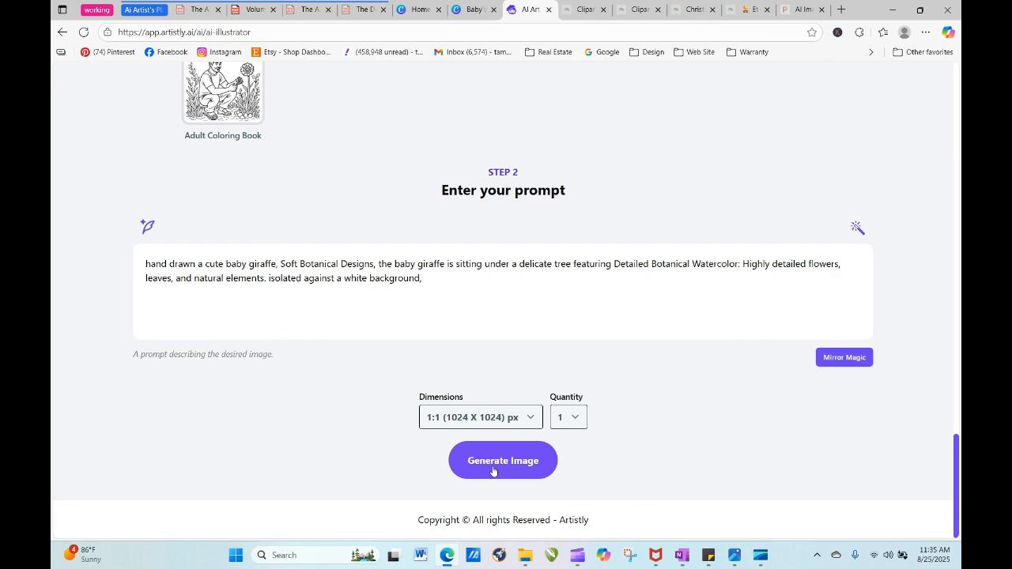
pyautogui.click(488, 427)
pyautogui.click(474, 305)
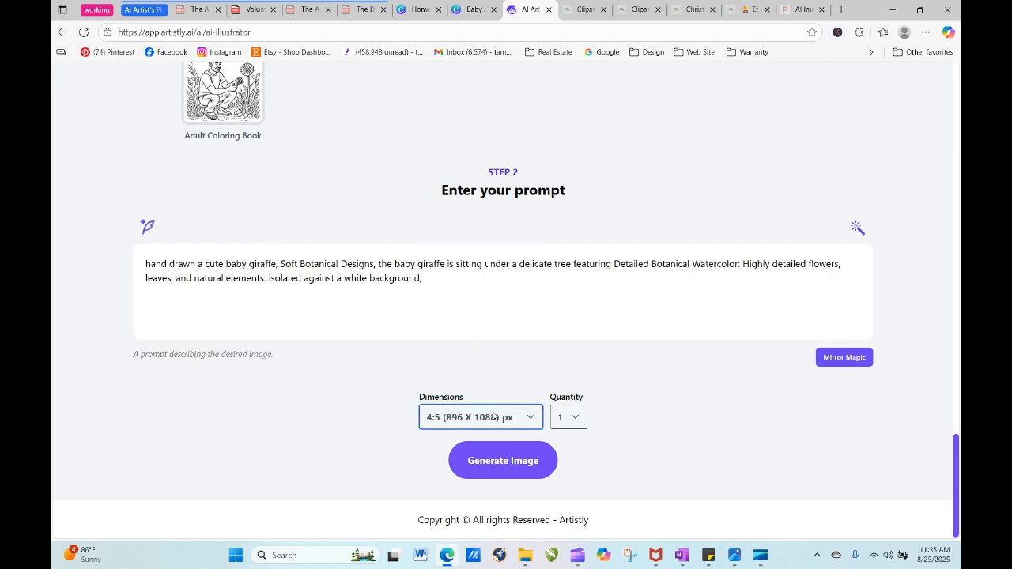
pyautogui.click(504, 458)
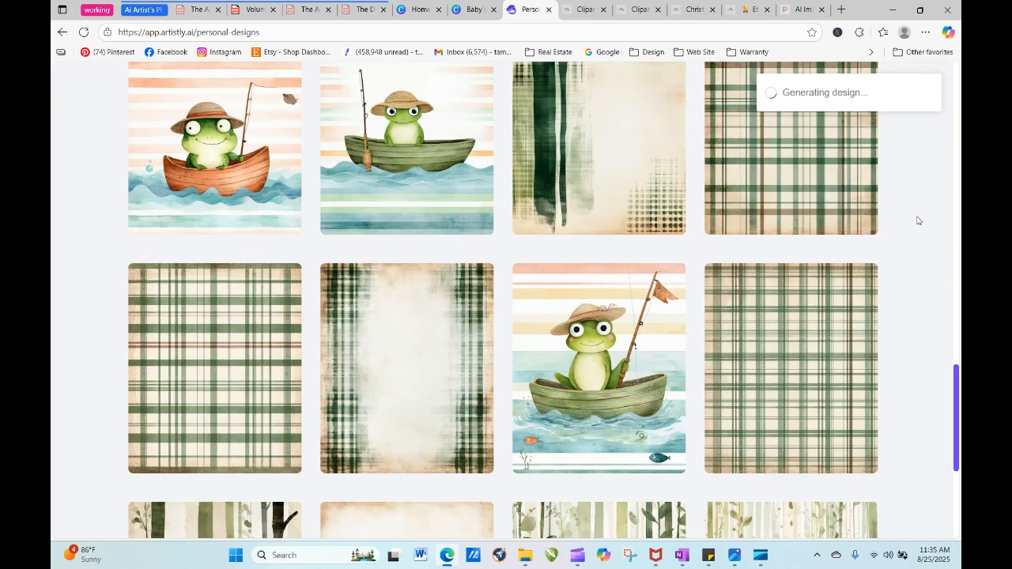
# - Reload the personal designs page to check on the 4:5 giraffe design being processed
pyautogui.moveTo(958, 402); pyautogui.dragTo(942, 161)
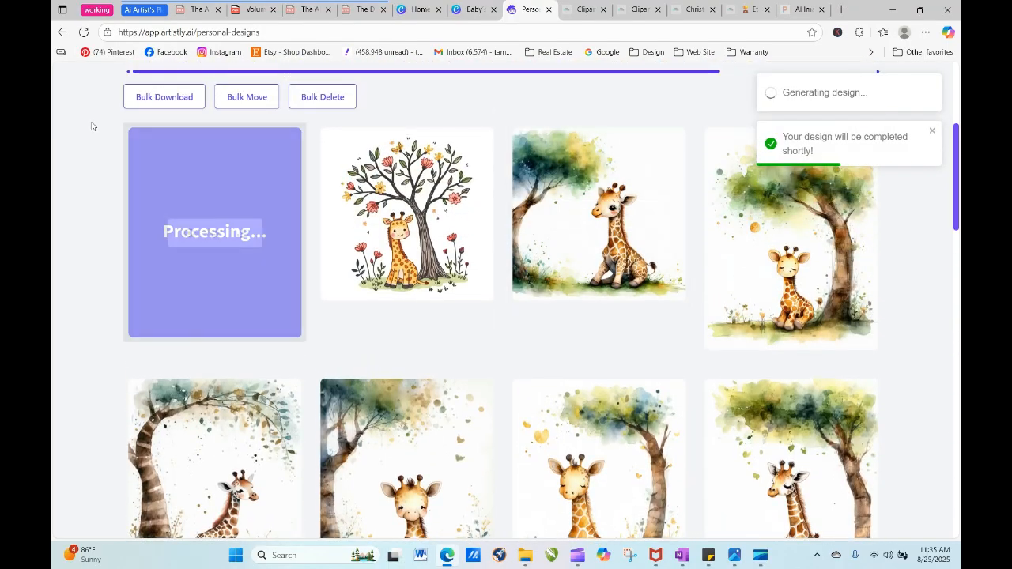
pyautogui.click(83, 31)
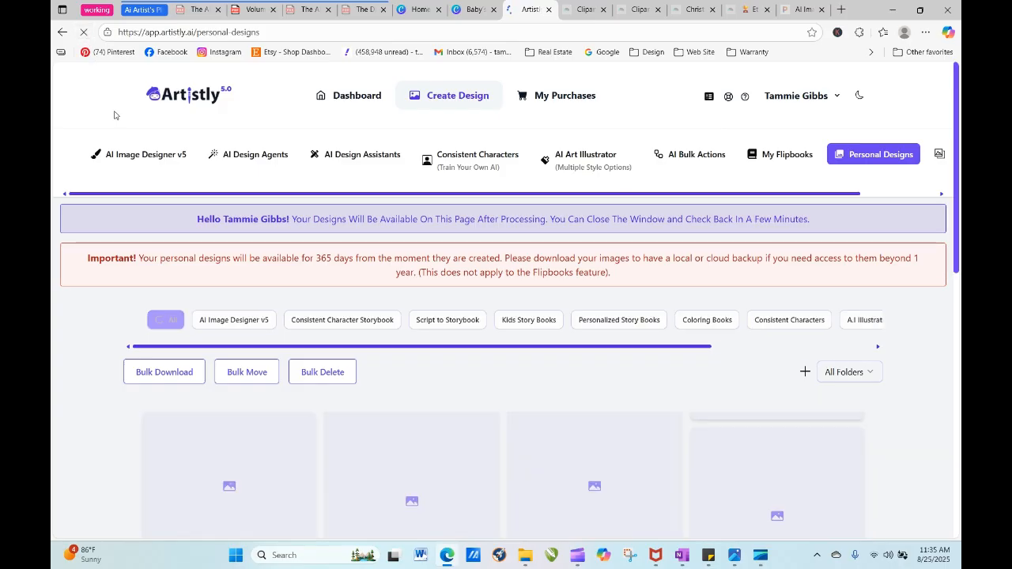
pyautogui.click(85, 33)
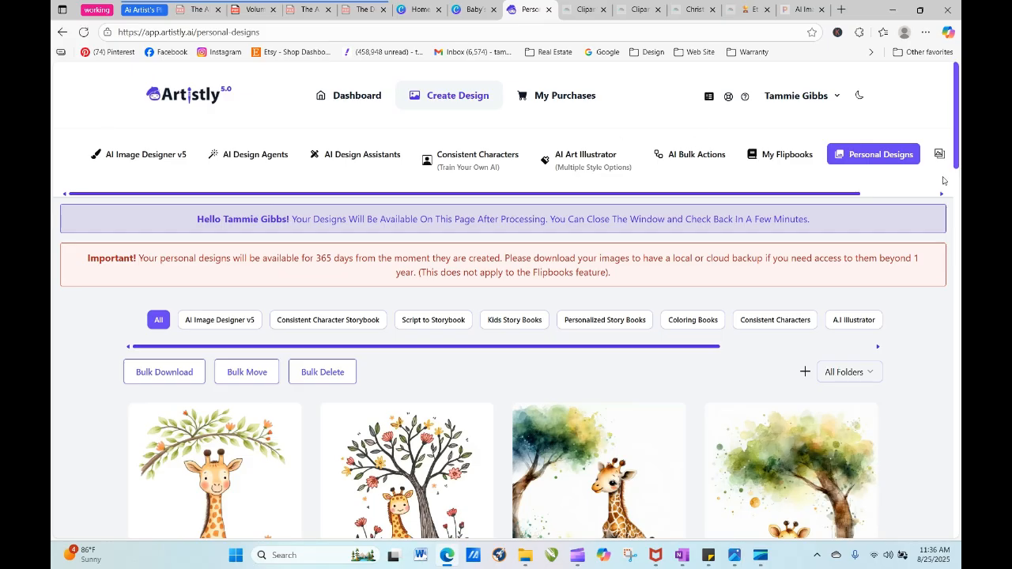
pyautogui.scroll(-2, 455, 285)
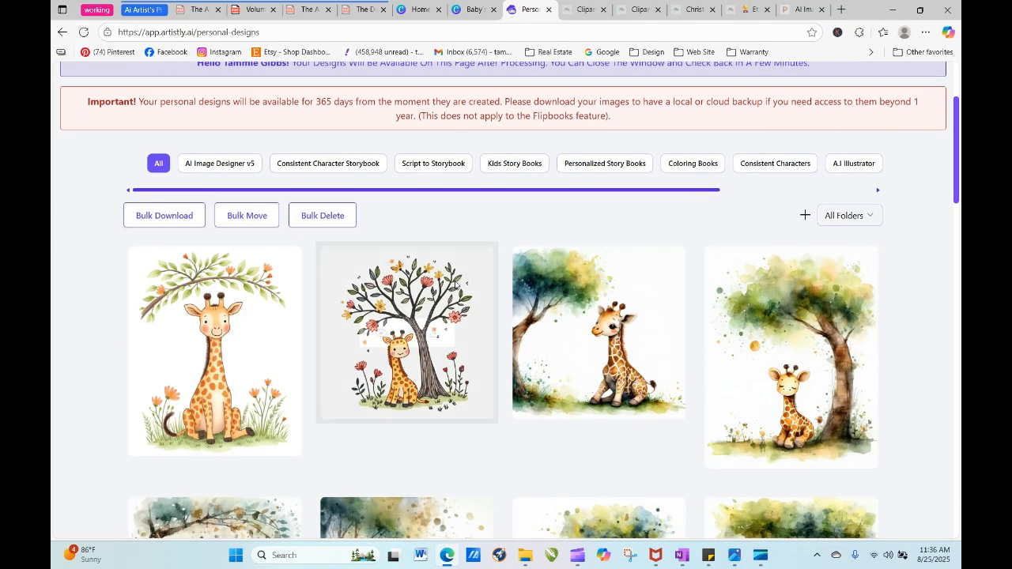
# - Re-generate the 4:5 Minimalist Illustration giraffe with the same prompt, using 1:1 (1024 X 1024) px dimensions and a quantity of 4
pyautogui.moveTo(192, 384)
pyautogui.click(189, 352)
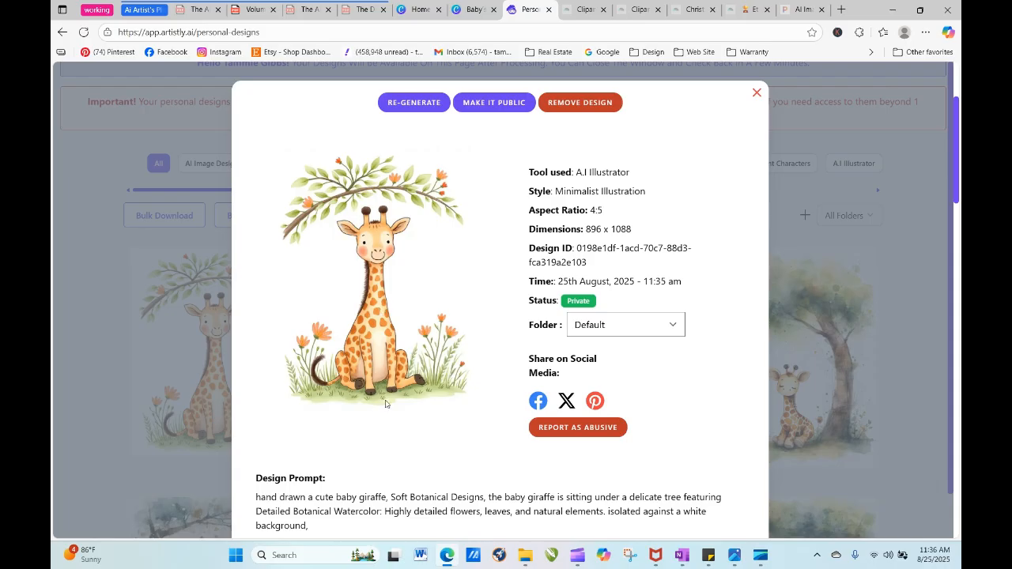
pyautogui.click(423, 103)
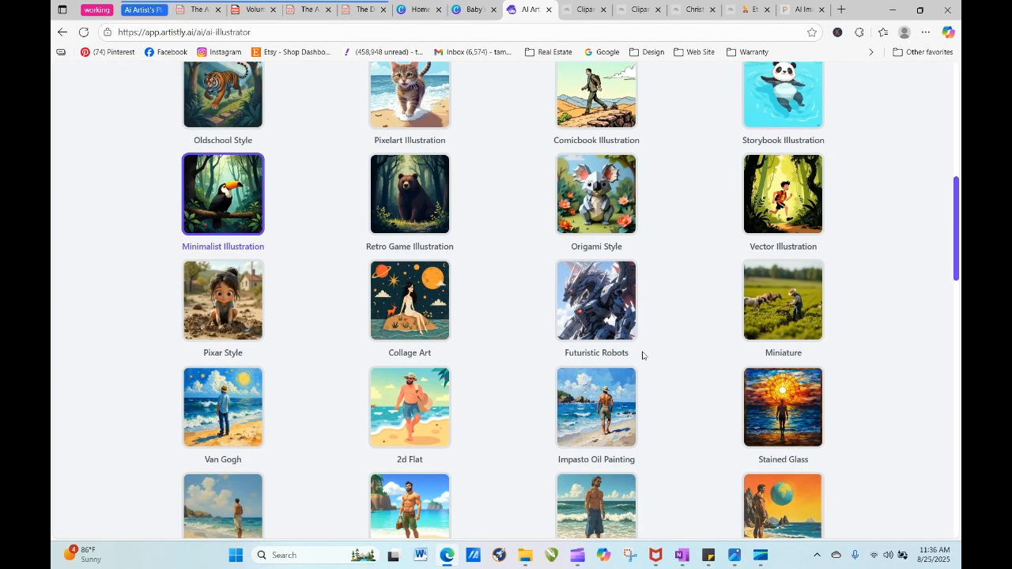
pyautogui.scroll(-15, 665, 382)
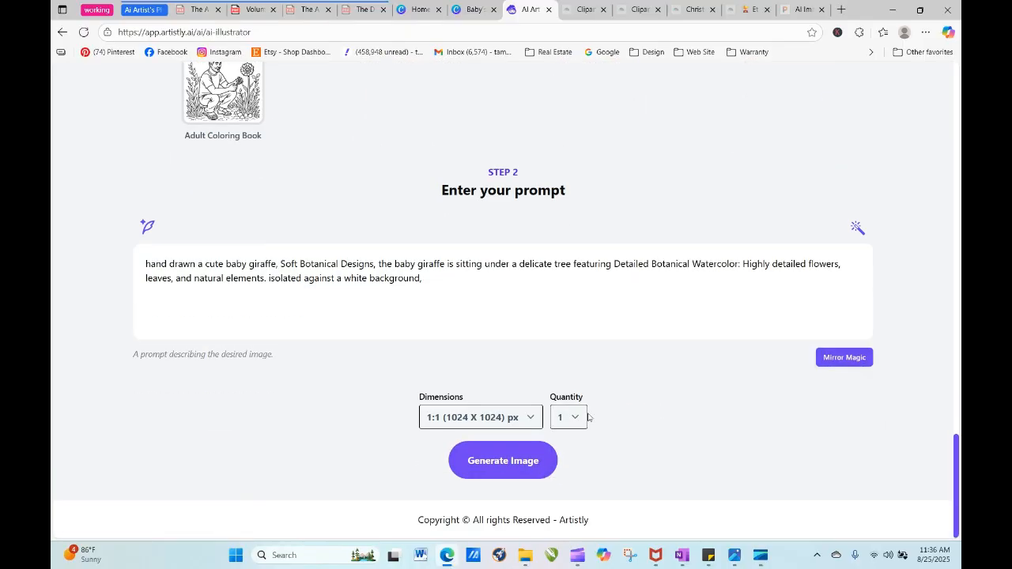
pyautogui.click(577, 424)
pyautogui.click(561, 494)
pyautogui.click(503, 460)
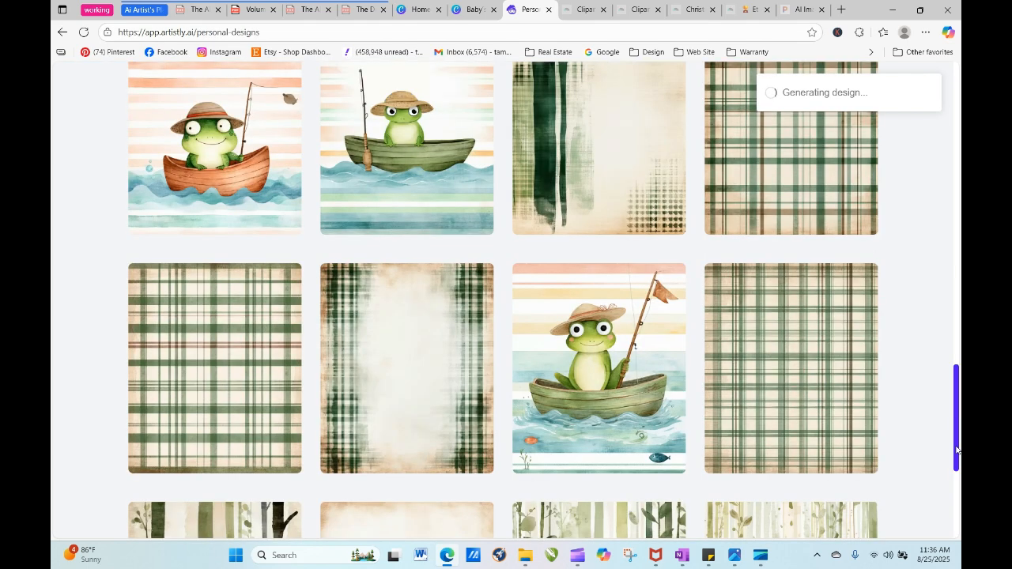
# - Reload the personal designs page and compare the batch of four square giraffe designs
pyautogui.moveTo(957, 444); pyautogui.dragTo(937, 183)
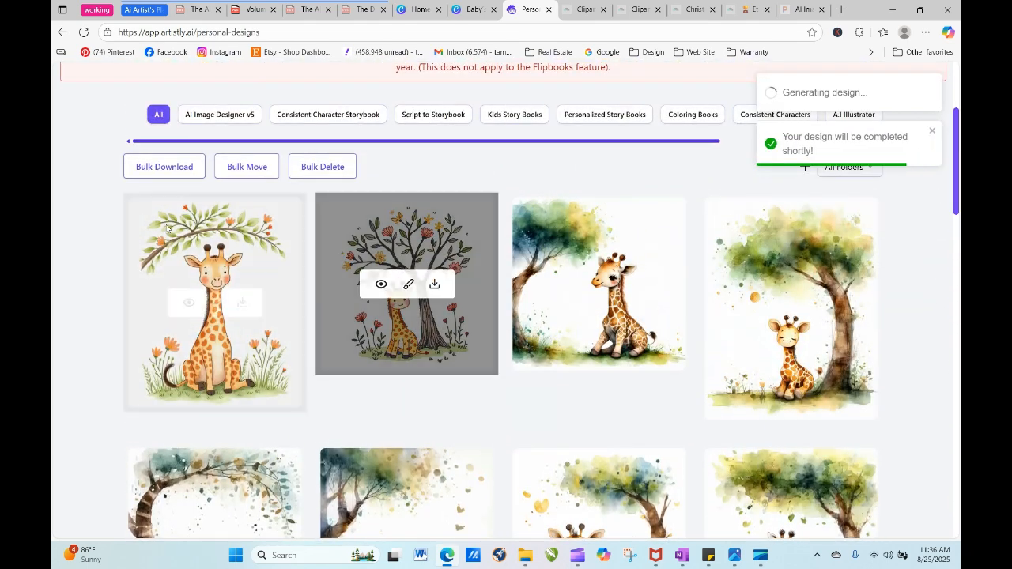
pyautogui.click(83, 31)
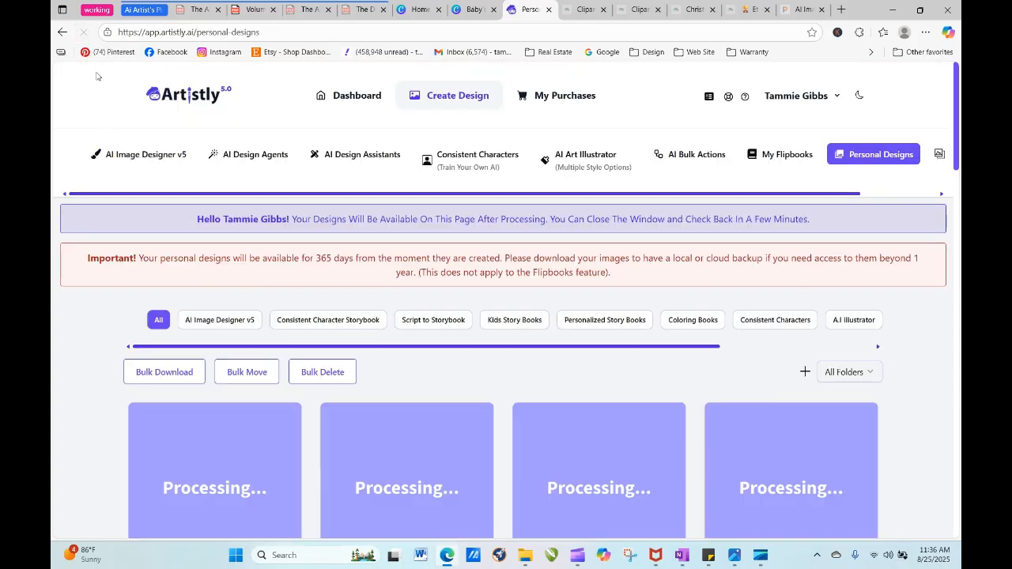
pyautogui.click(83, 31)
pyautogui.click(83, 31)
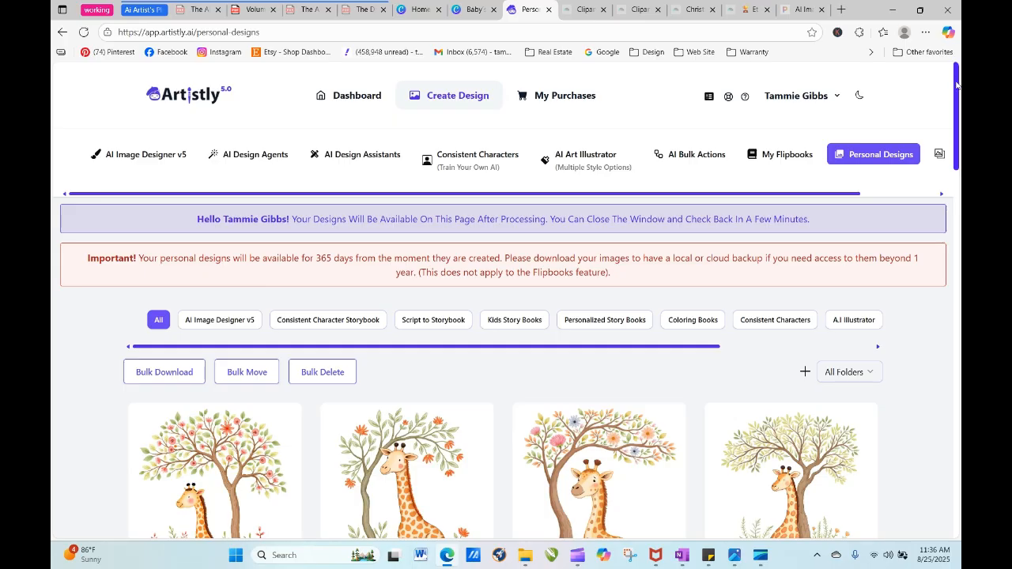
pyautogui.moveTo(958, 82); pyautogui.dragTo(959, 149)
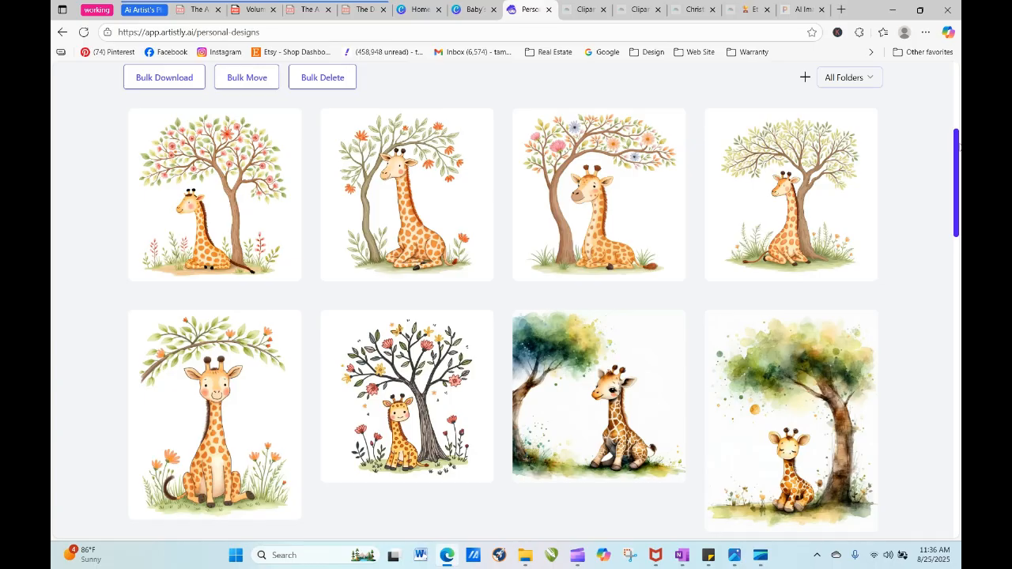
pyautogui.moveTo(797, 127)
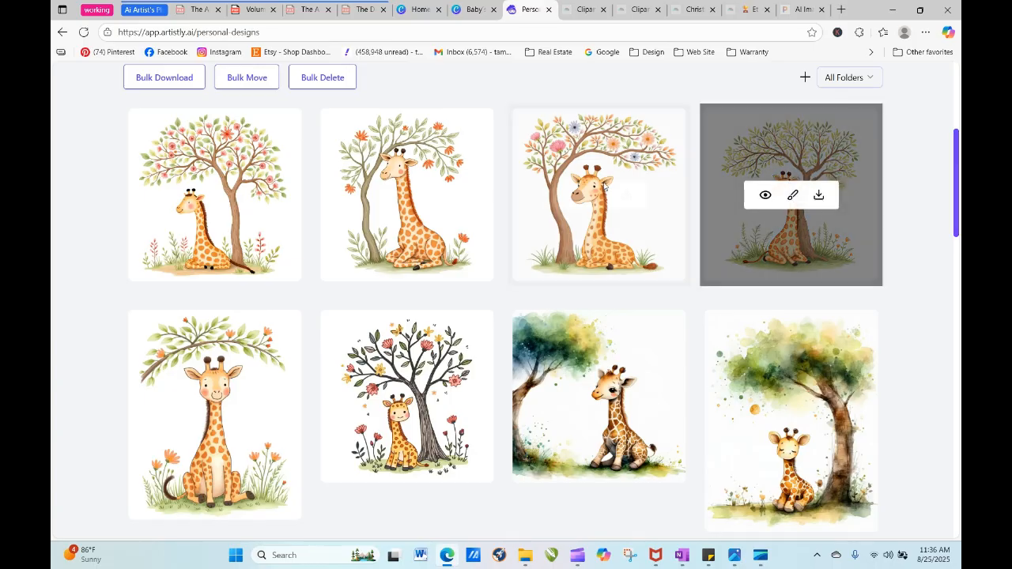
# - Re-generate the newest giraffe under the pink-flowered tree, deleting "the baby giraffe is sitting under" from its prompt
pyautogui.moveTo(229, 214)
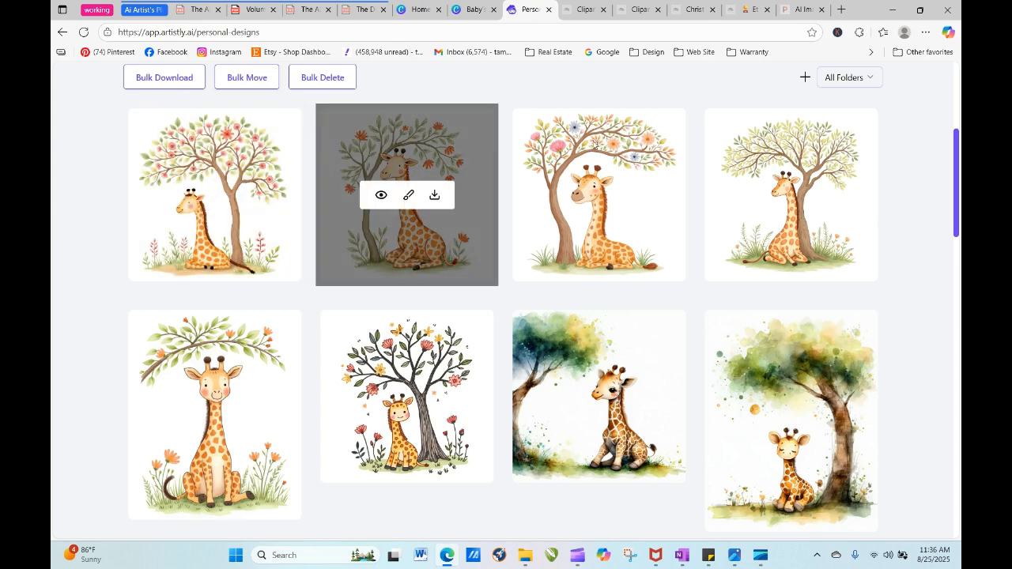
pyautogui.click(190, 197)
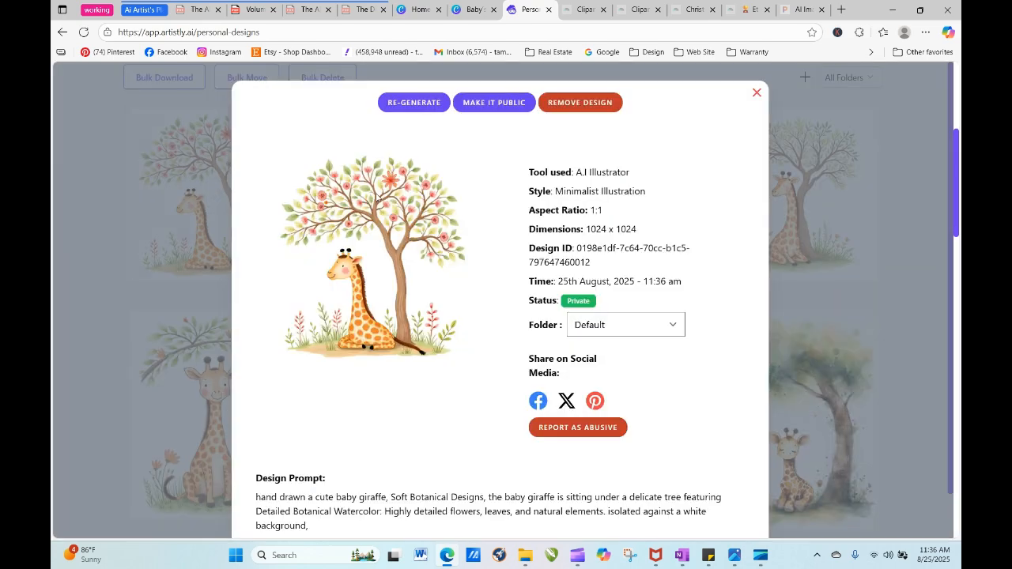
pyautogui.click(425, 105)
pyautogui.scroll(-1, 461, 315)
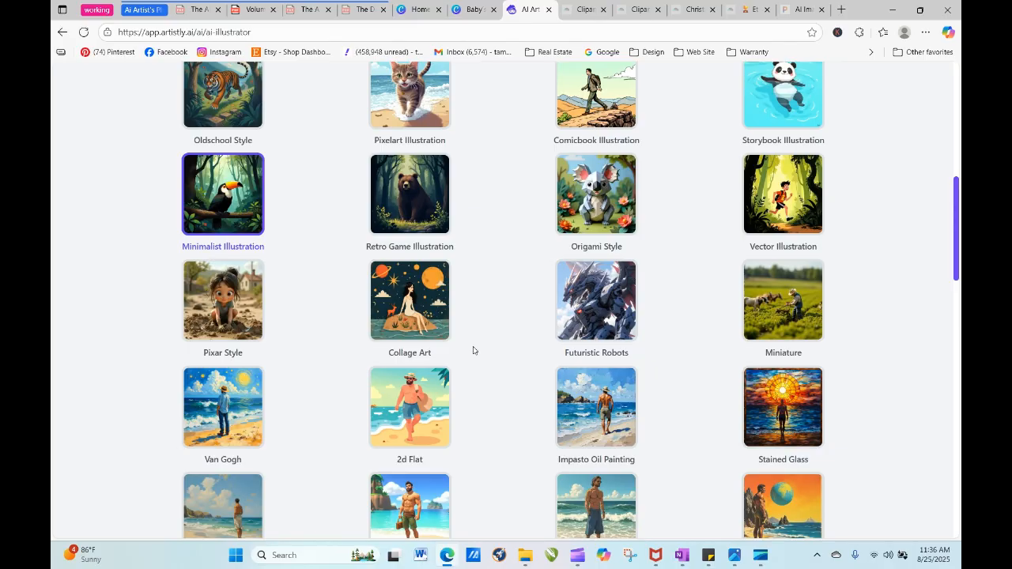
pyautogui.scroll(-15, 473, 351)
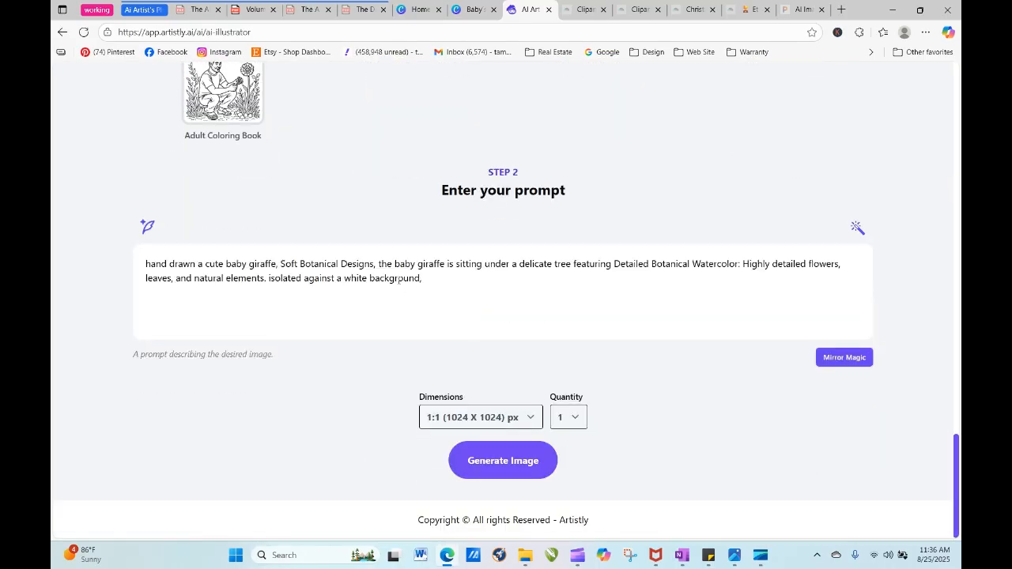
pyautogui.moveTo(378, 264); pyautogui.dragTo(518, 264)
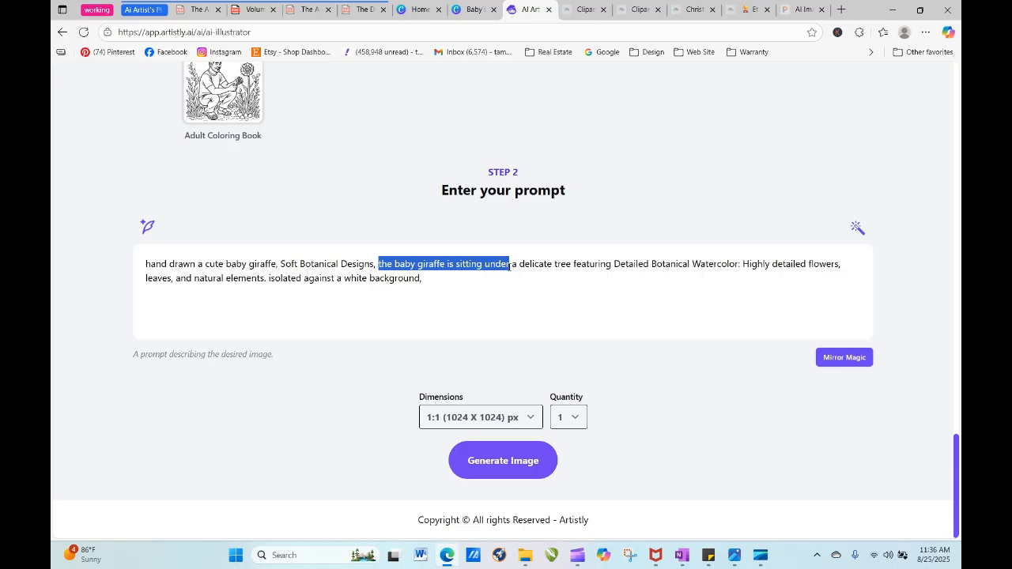
pyautogui.press('BackSpace')
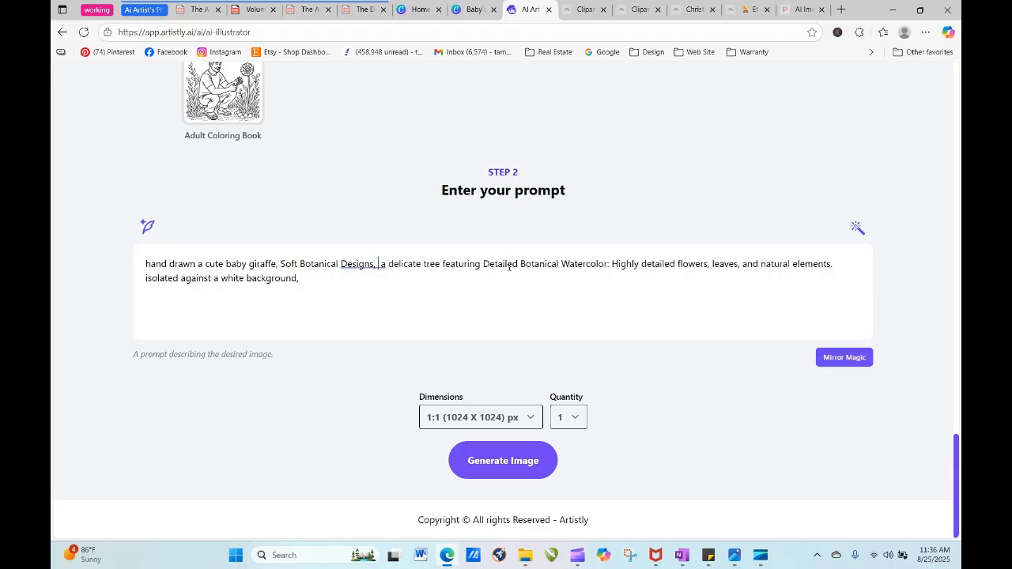
pyautogui.click(501, 461)
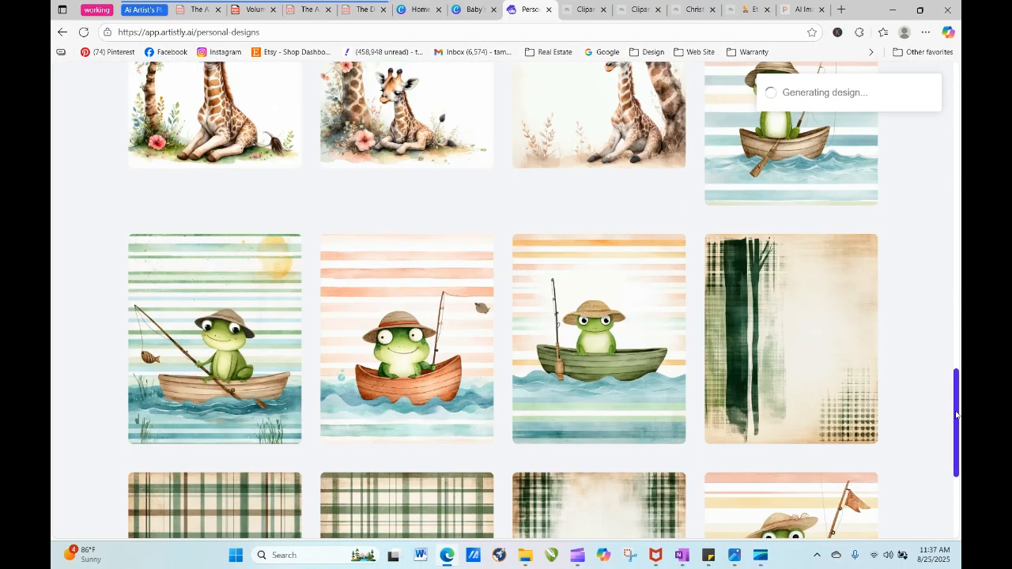
# - Reload the personal designs page and view the giraffe made with the shortened prompt
pyautogui.moveTo(953, 407); pyautogui.dragTo(942, 187)
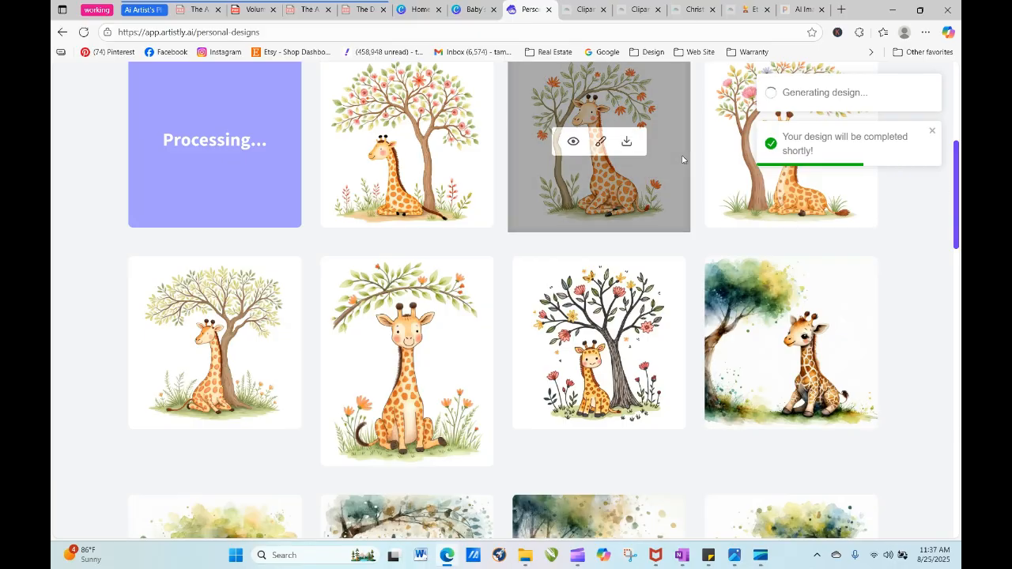
pyautogui.scroll(2, 502, 192)
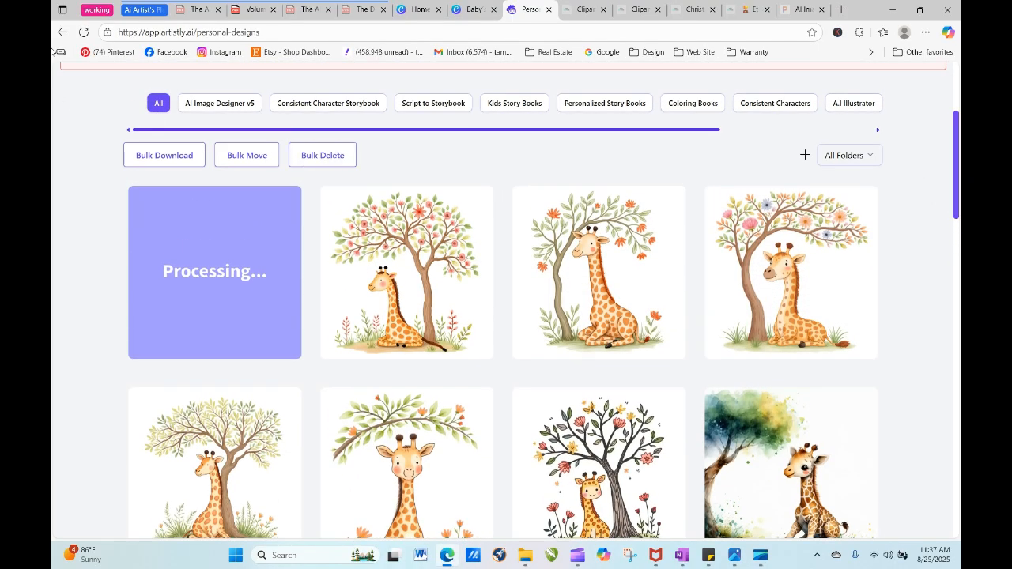
pyautogui.click(82, 32)
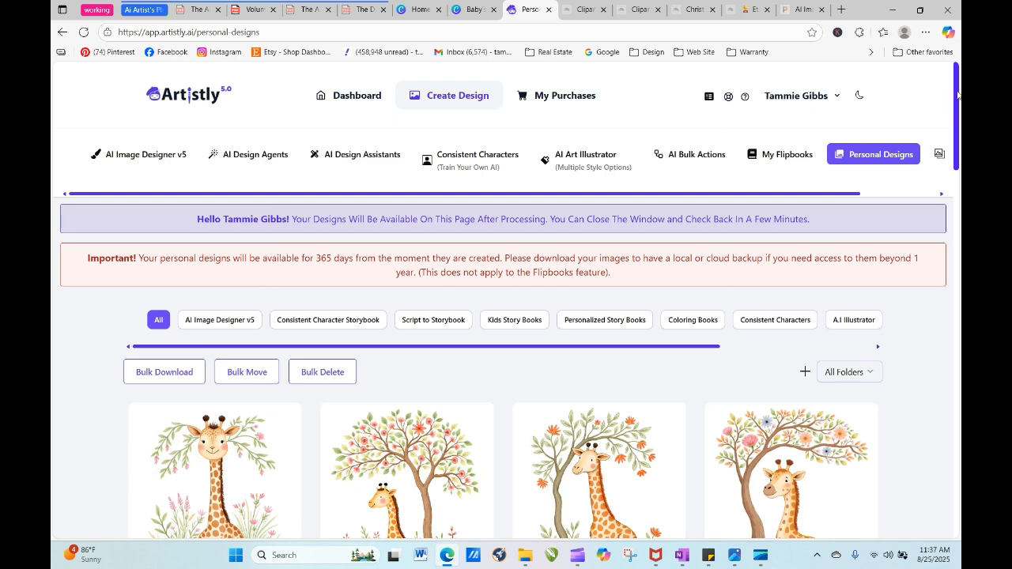
pyautogui.scroll(-3, 957, 95)
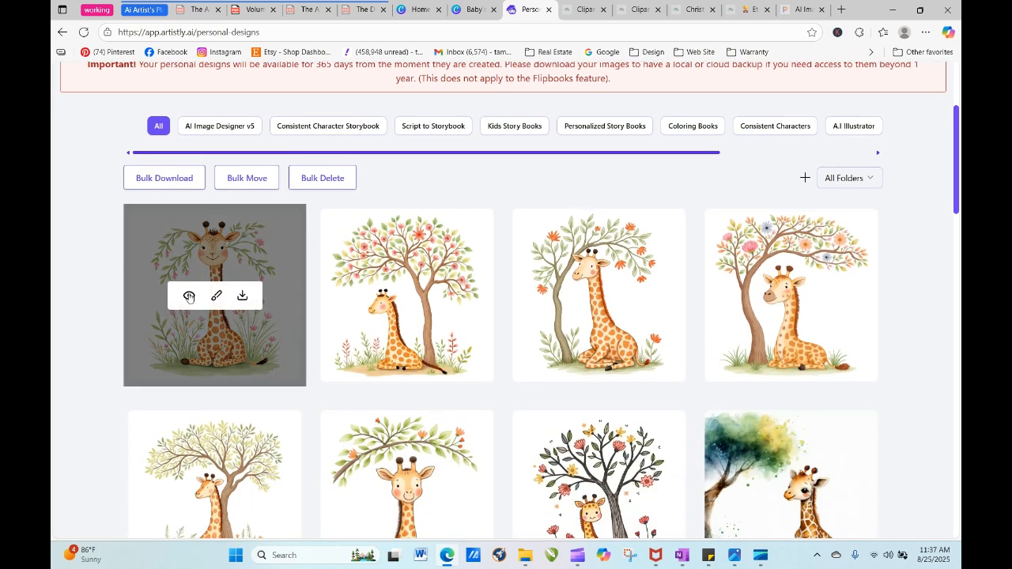
# - Re-generate the newest giraffe among the pink flowers, deleting "a cute baby giraffe," from its prompt to request only the botanical tree
pyautogui.click(189, 296)
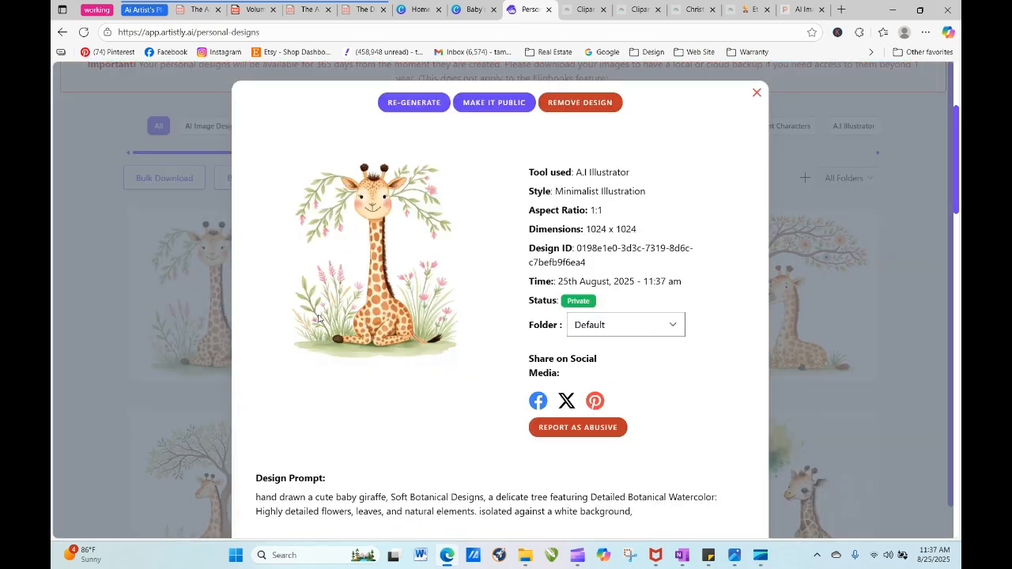
pyautogui.click(415, 103)
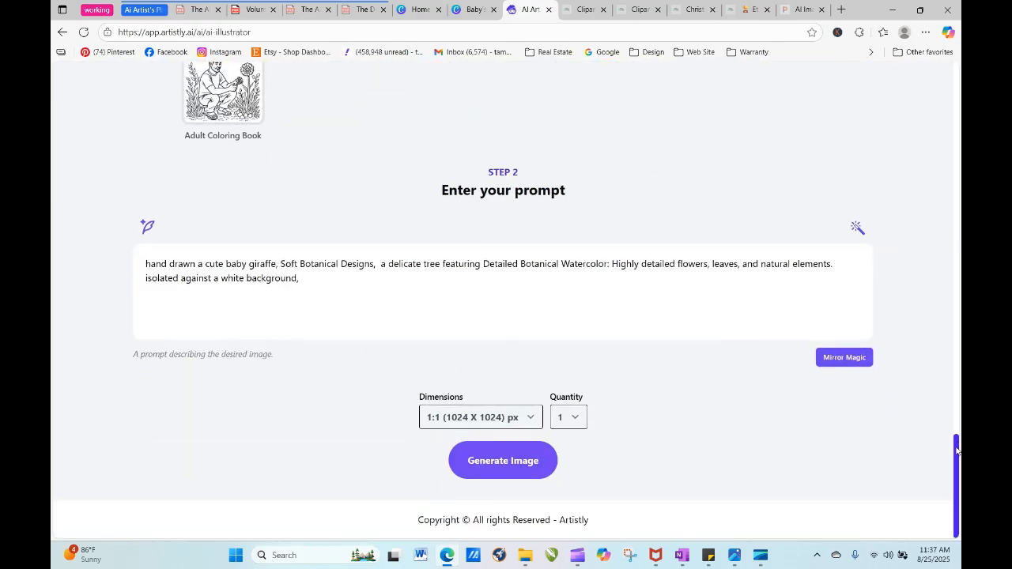
pyautogui.moveTo(957, 451); pyautogui.dragTo(906, 74)
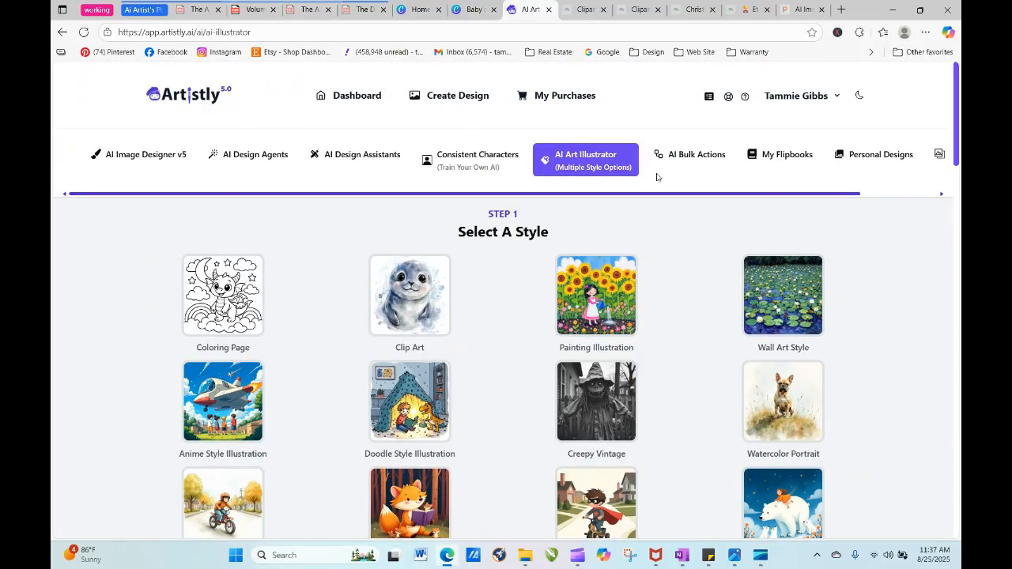
pyautogui.moveTo(956, 107); pyautogui.dragTo(955, 478)
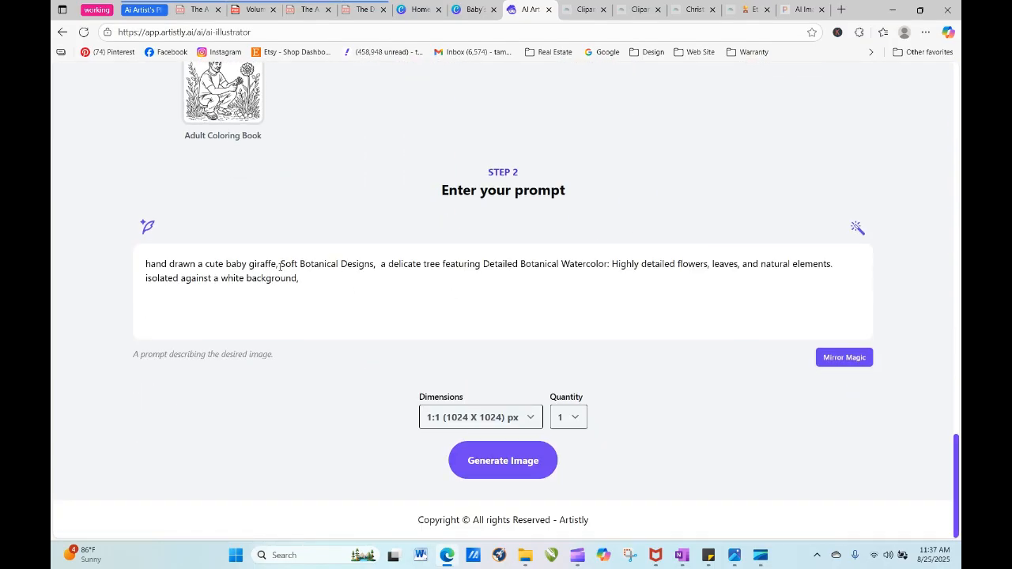
pyautogui.moveTo(281, 264); pyautogui.dragTo(229, 264)
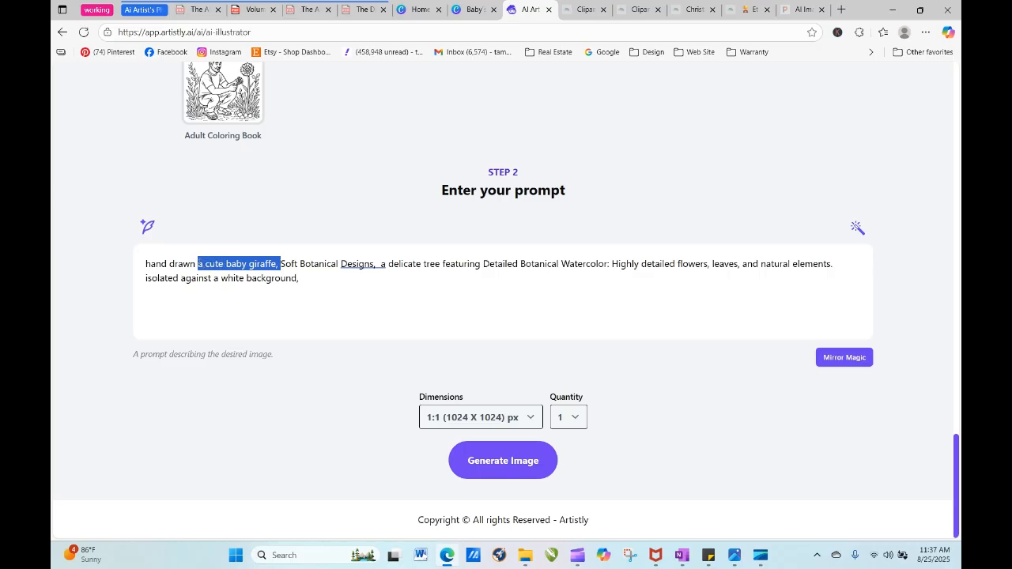
pyautogui.press('BackSpace')
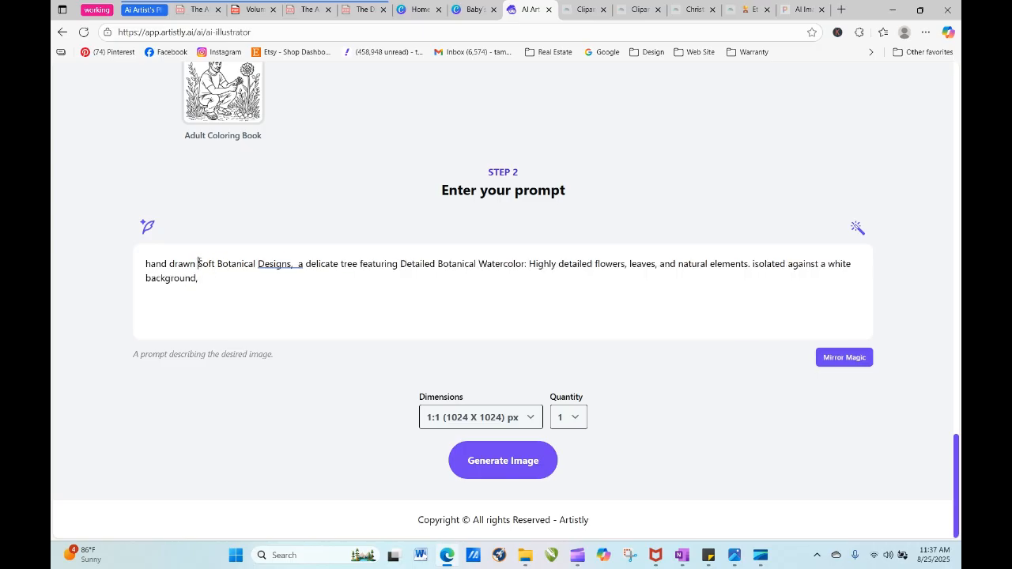
pyautogui.click(487, 459)
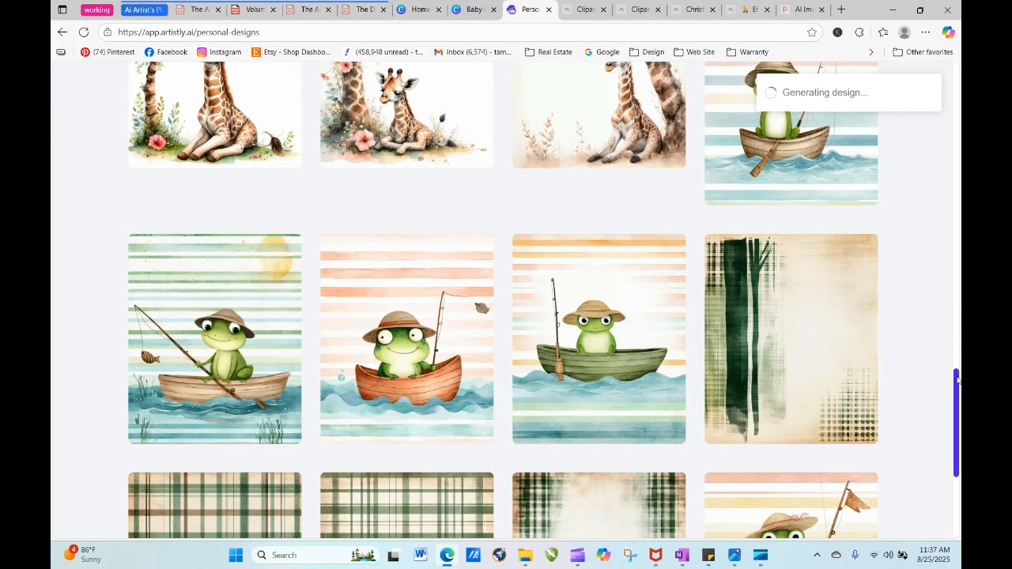
# - Reload the personal designs page to view the botanical tree design generated without the giraffe
pyautogui.moveTo(956, 380); pyautogui.dragTo(931, 136)
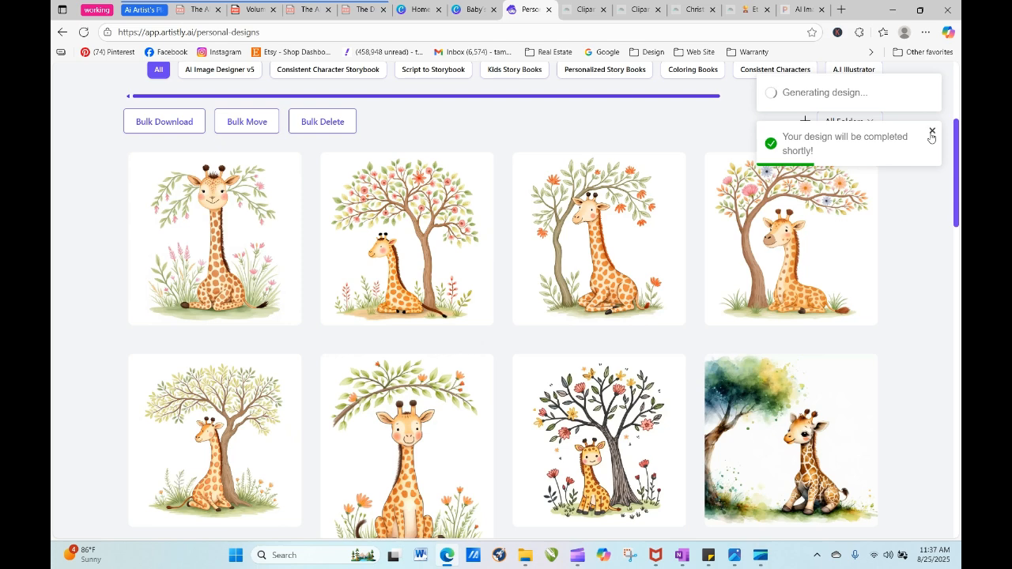
pyautogui.moveTo(213, 239)
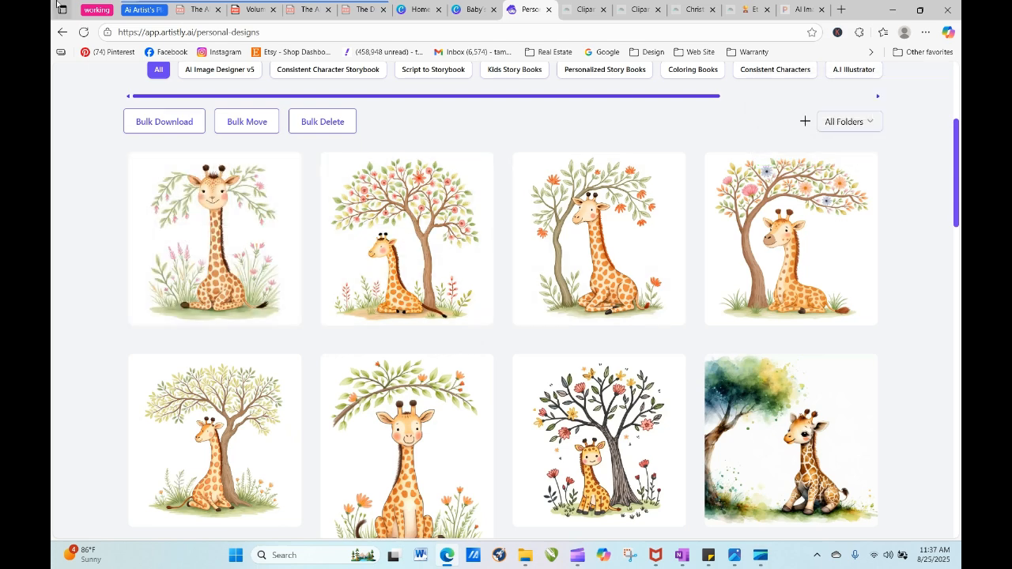
pyautogui.click(83, 32)
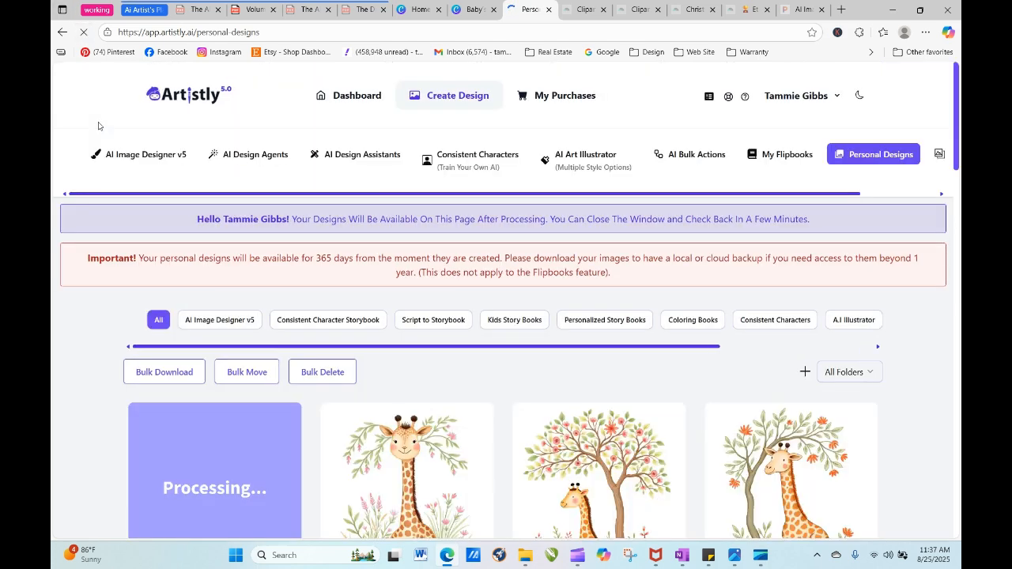
pyautogui.click(84, 33)
pyautogui.click(83, 32)
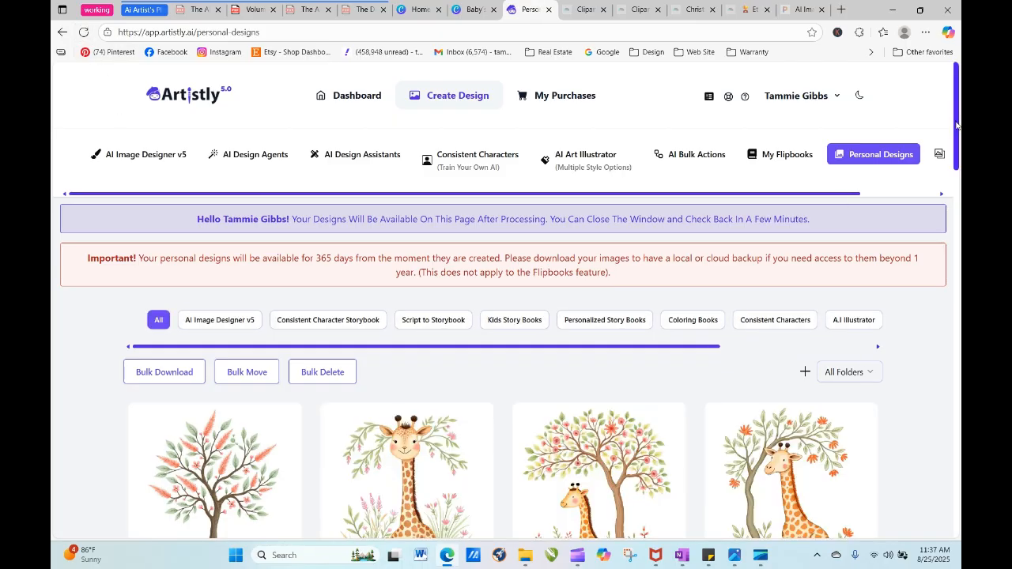
# - Re-generate the newest botanical tree design from its existing prompt, setting the quantity to 4
pyautogui.scroll(-2, 957, 125)
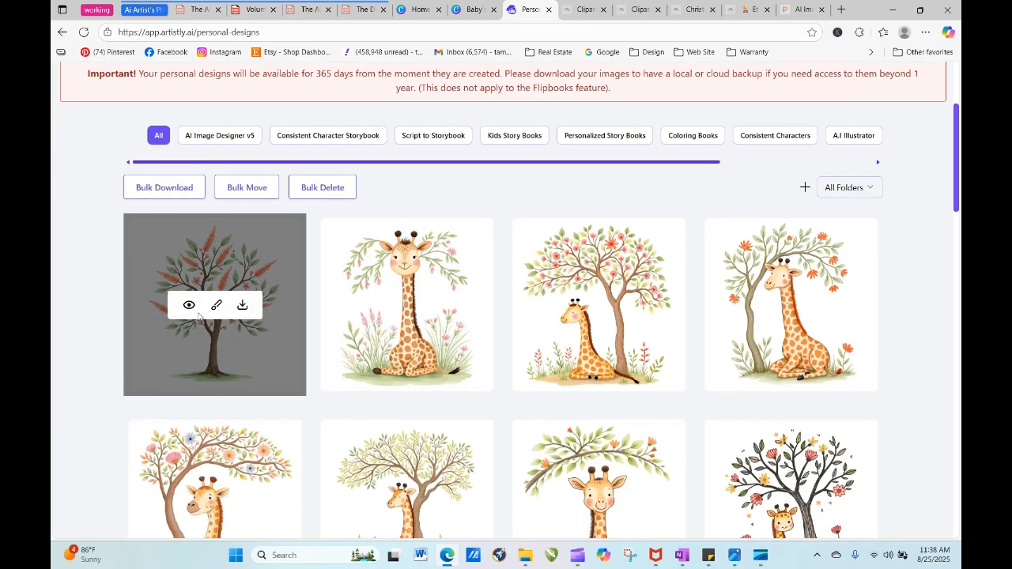
pyautogui.click(189, 306)
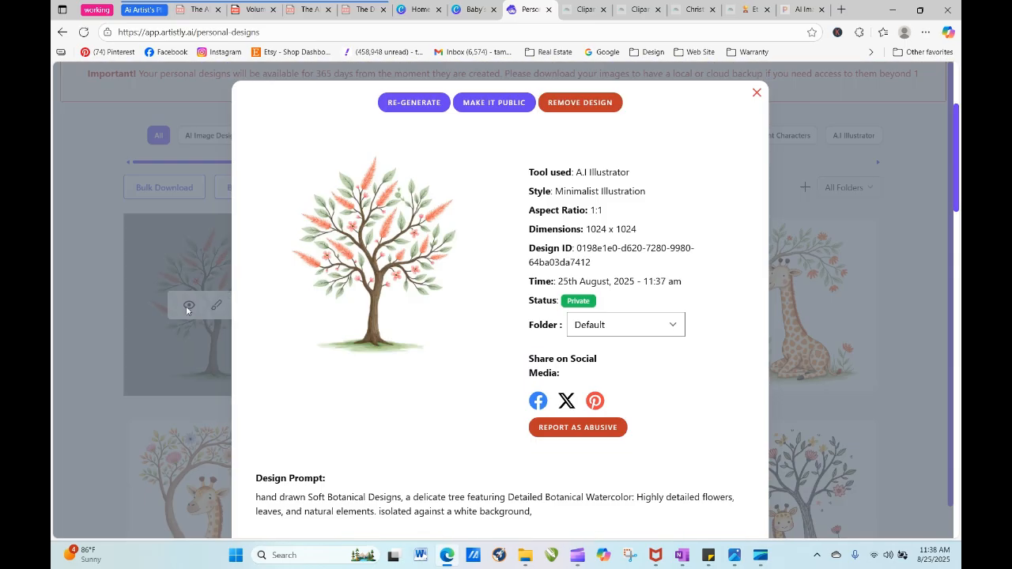
pyautogui.click(427, 105)
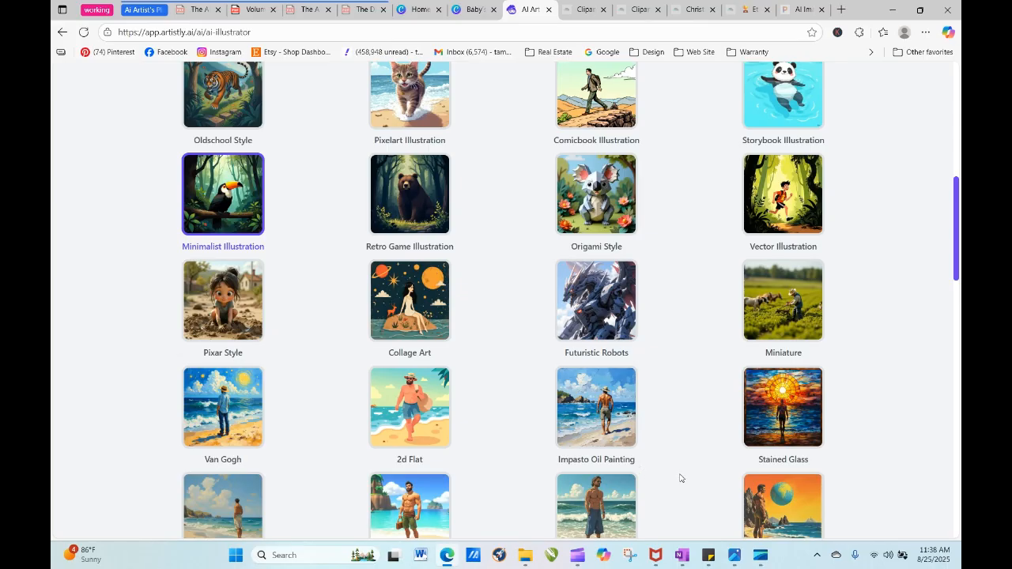
pyautogui.click(582, 425)
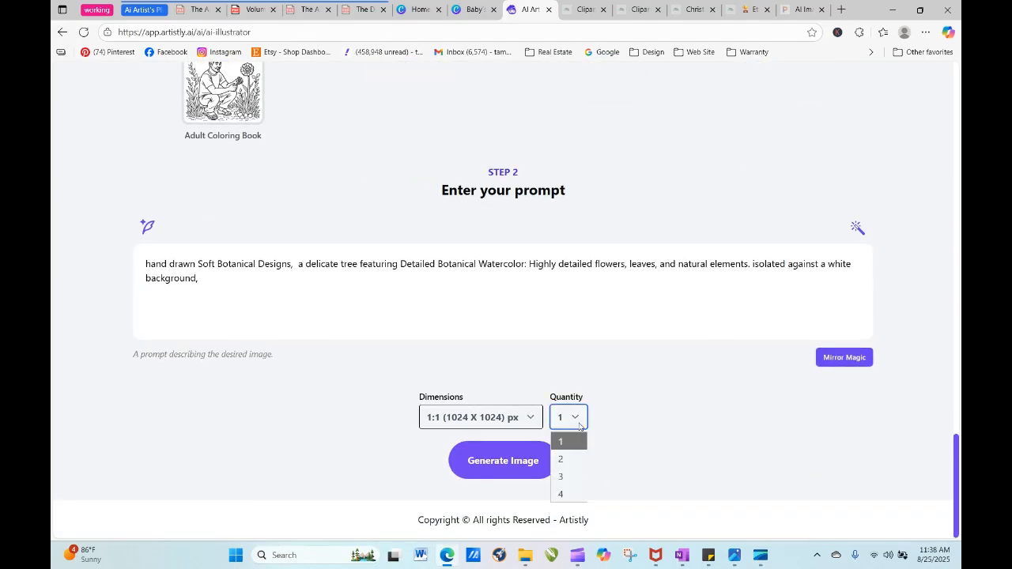
pyautogui.click(578, 491)
pyautogui.click(499, 460)
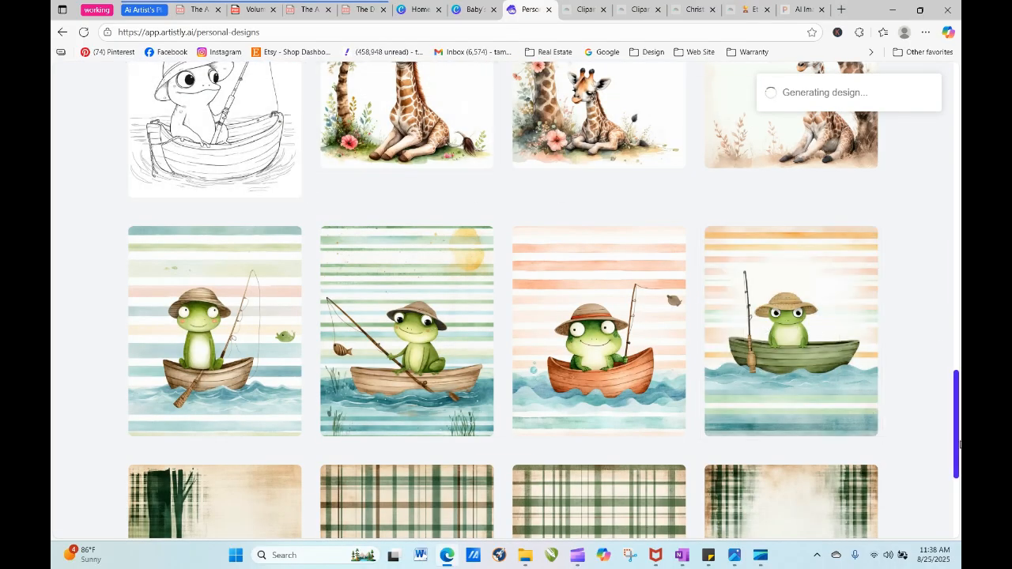
# - Download the design of the giraffe sitting under a leafy branch with orange flowers on both sides
pyautogui.moveTo(958, 444); pyautogui.dragTo(943, 171)
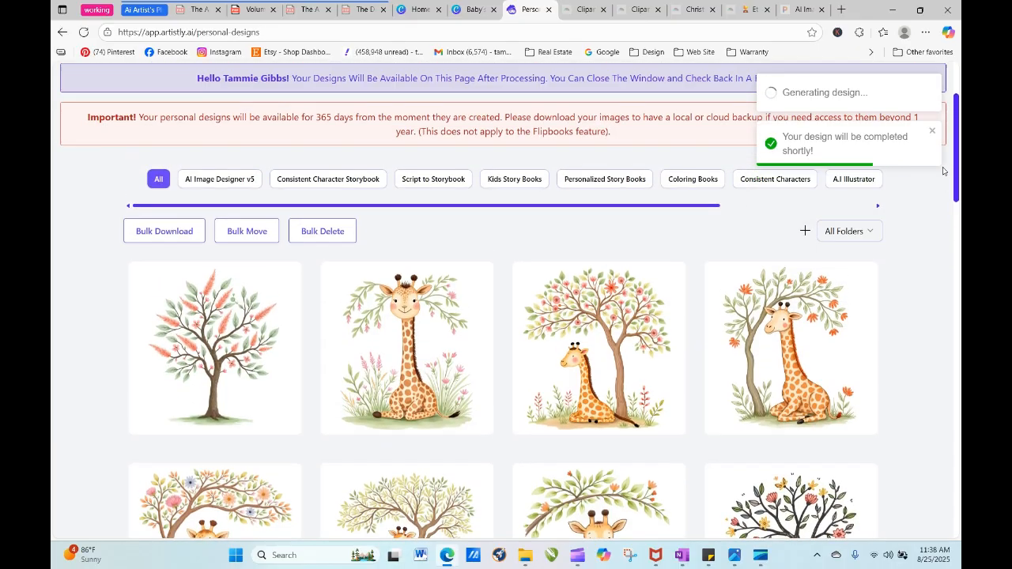
pyautogui.scroll(-1, 942, 171)
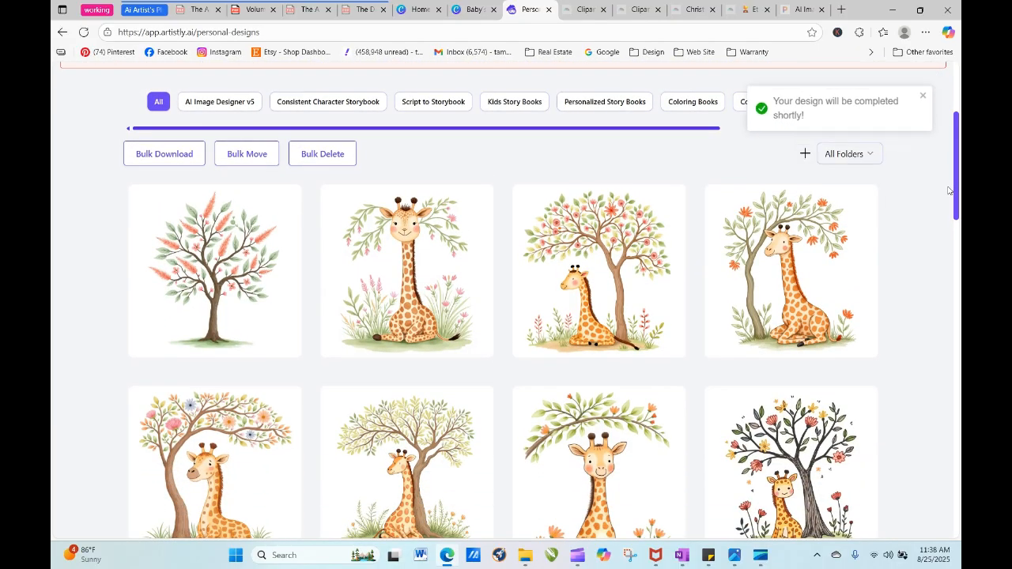
pyautogui.scroll(-2, 953, 194)
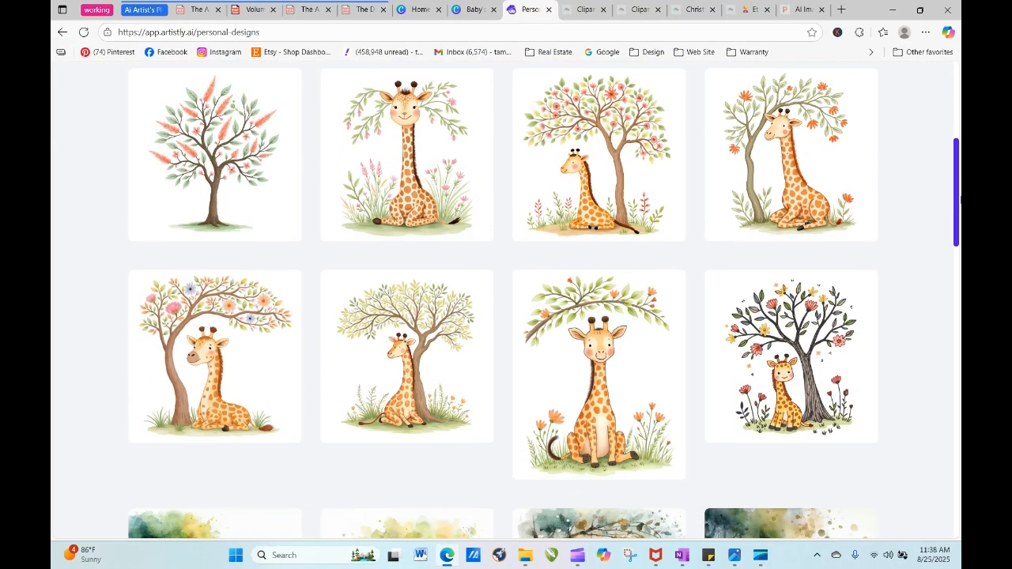
pyautogui.moveTo(960, 200); pyautogui.dragTo(961, 199)
pyautogui.click(627, 382)
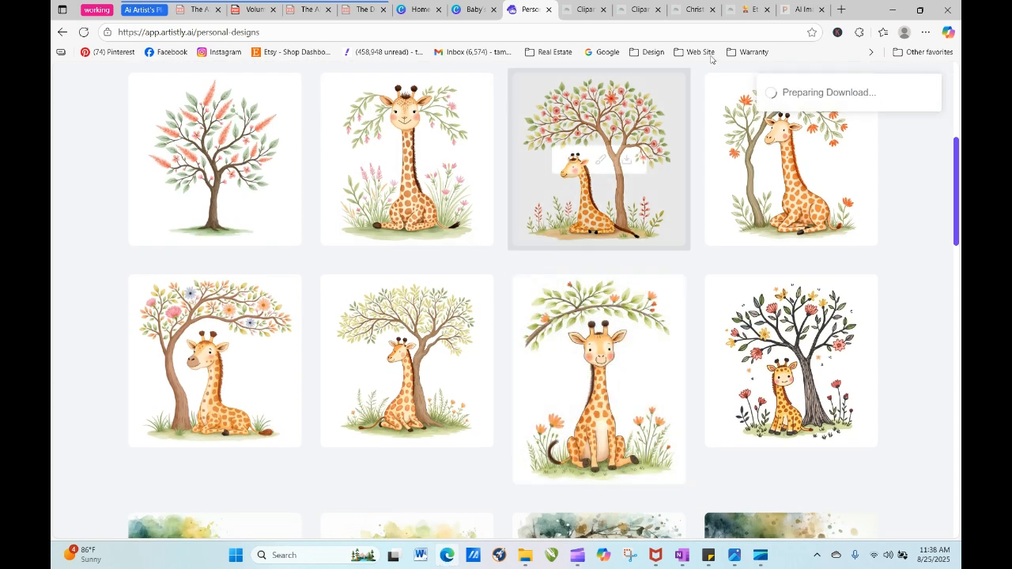
# - Switch to the Baby's First Year design in Canva, add a blank page 9 and upload the downloaded giraffe to the "Froggy went to fish" folder
pyautogui.click(467, 9)
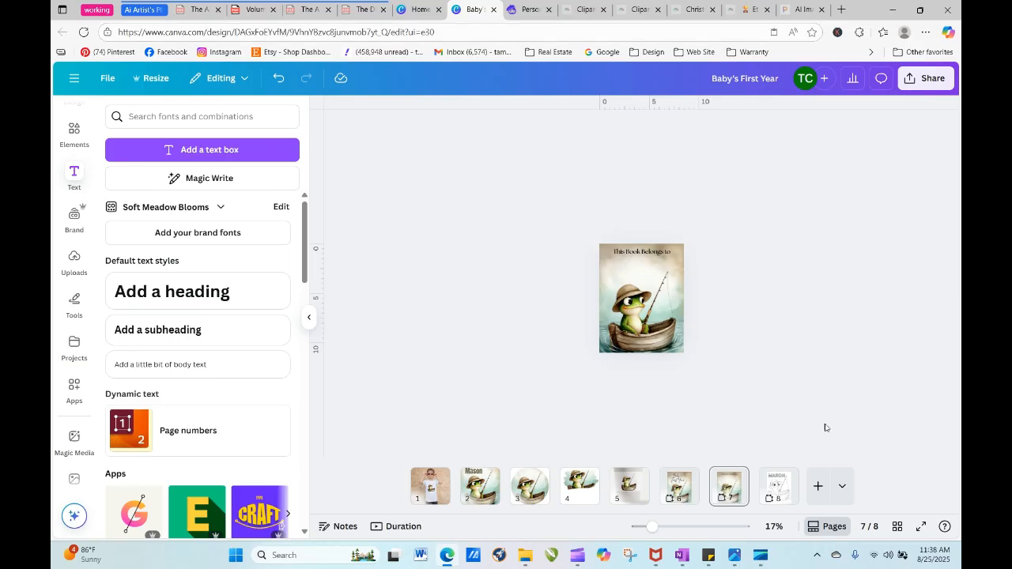
pyautogui.click(817, 485)
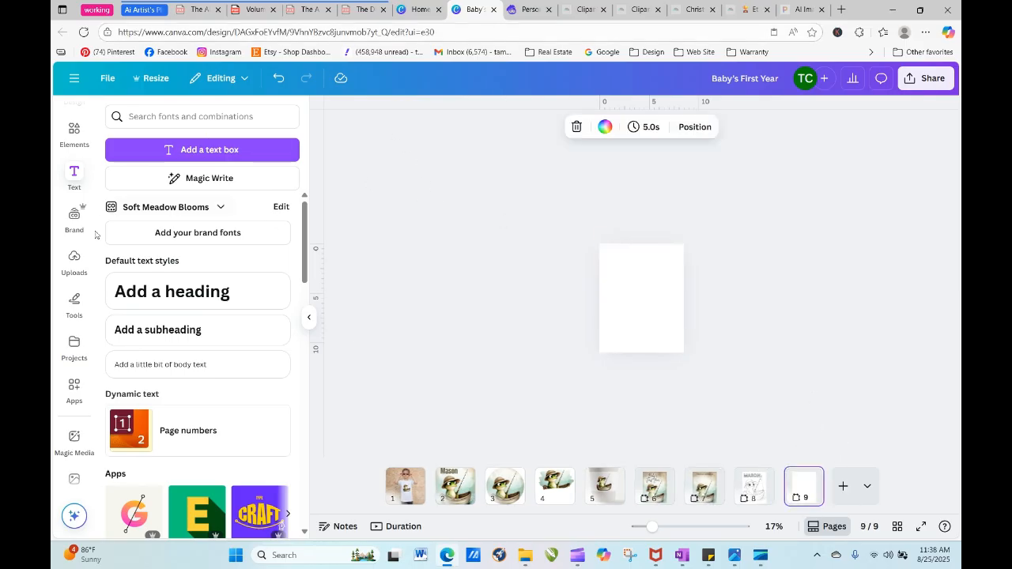
pyautogui.click(75, 261)
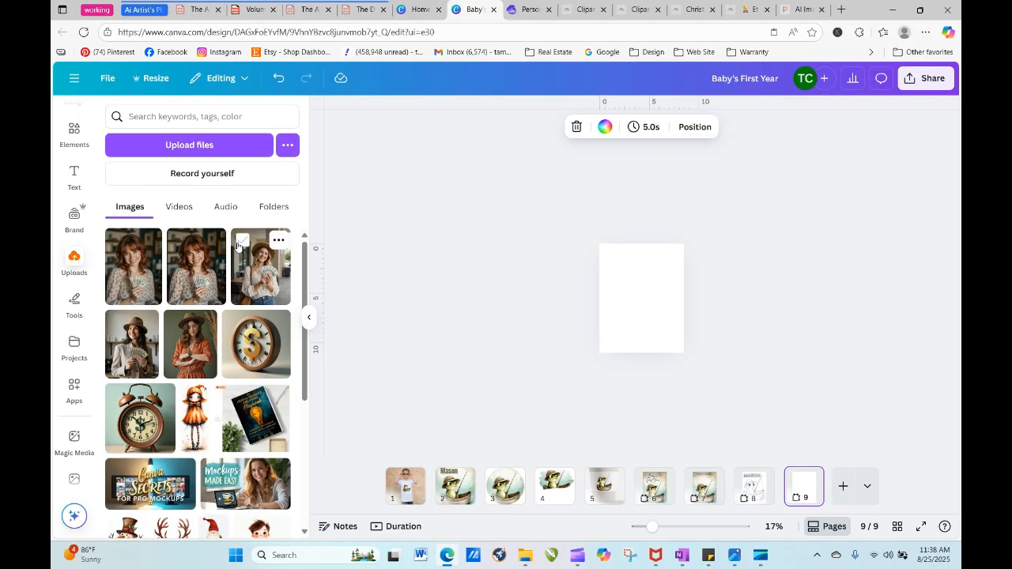
pyautogui.click(75, 352)
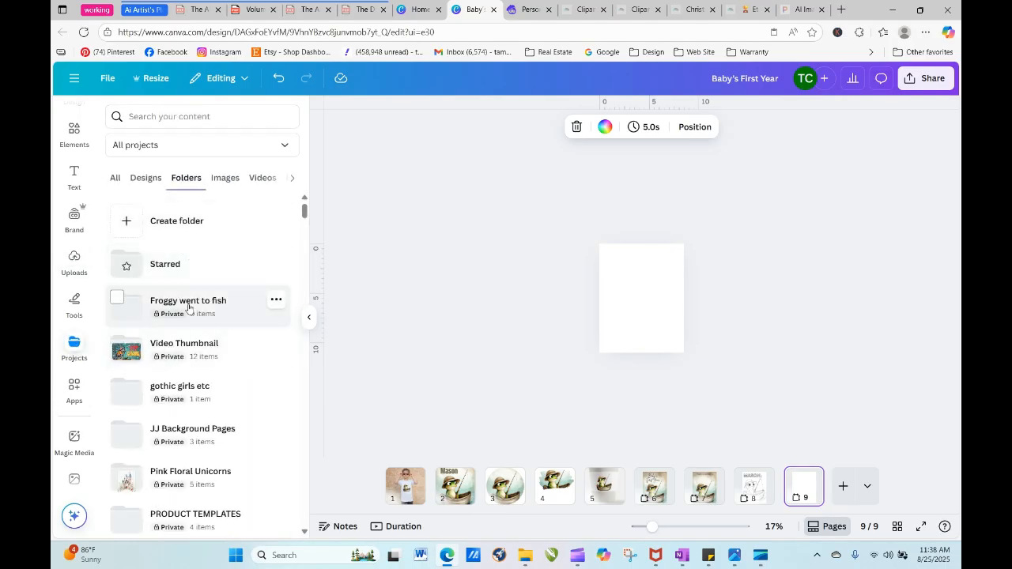
pyautogui.click(179, 301)
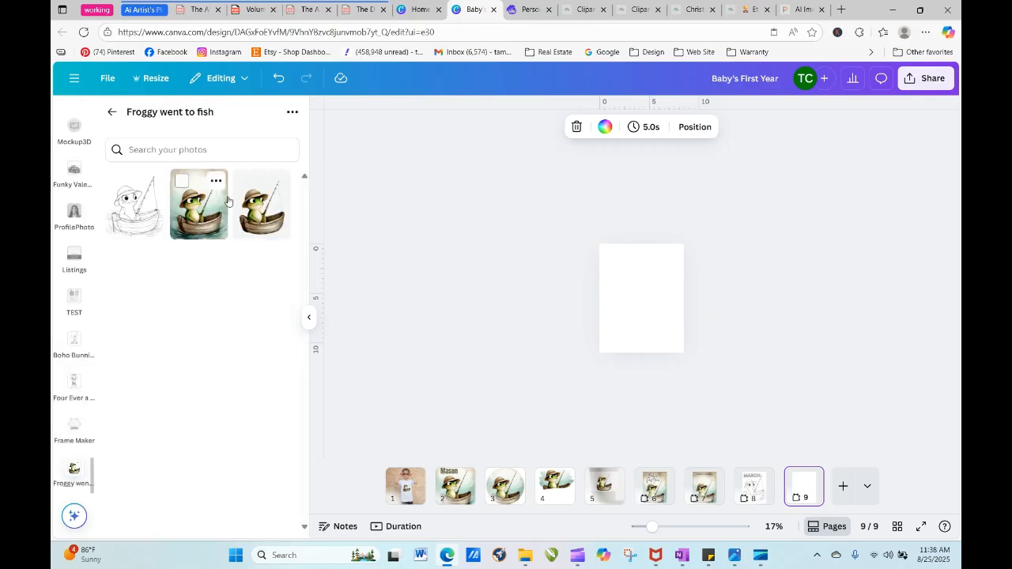
pyautogui.click(292, 112)
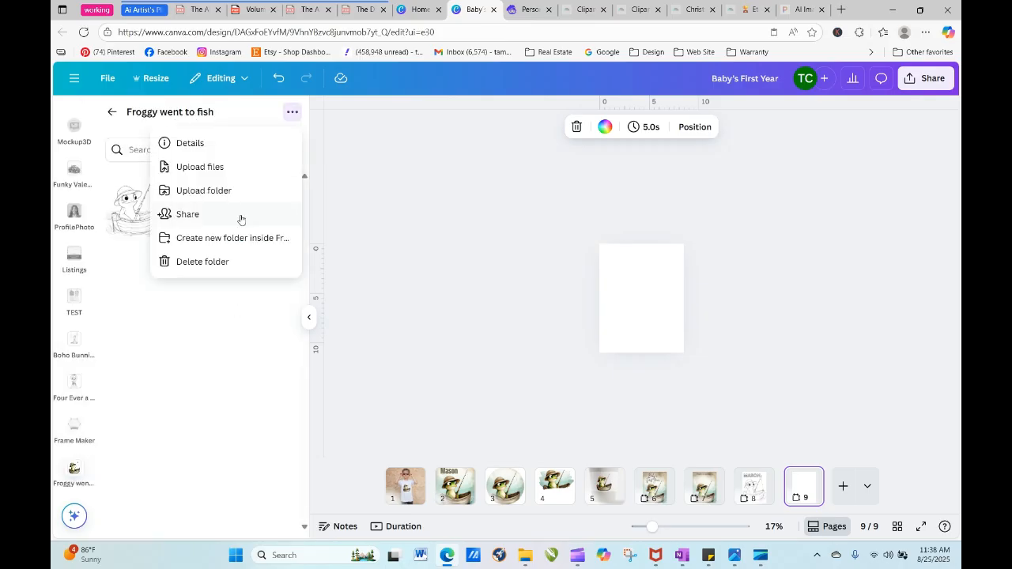
pyautogui.click(202, 167)
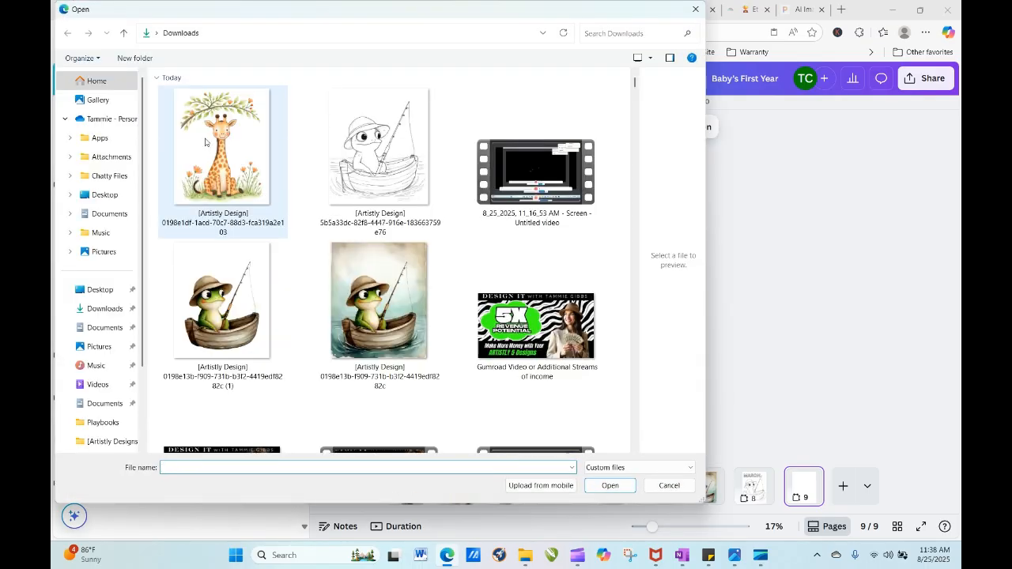
pyautogui.click(222, 147)
pyautogui.click(610, 486)
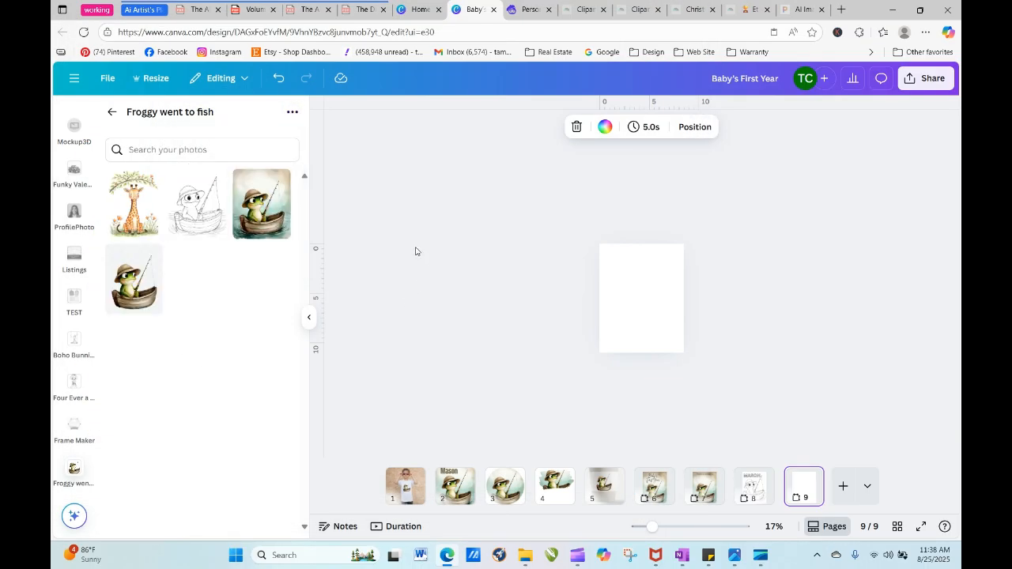
# - Place the uploaded giraffe image on blank page 9 so that it fills the whole page
pyautogui.click(643, 293)
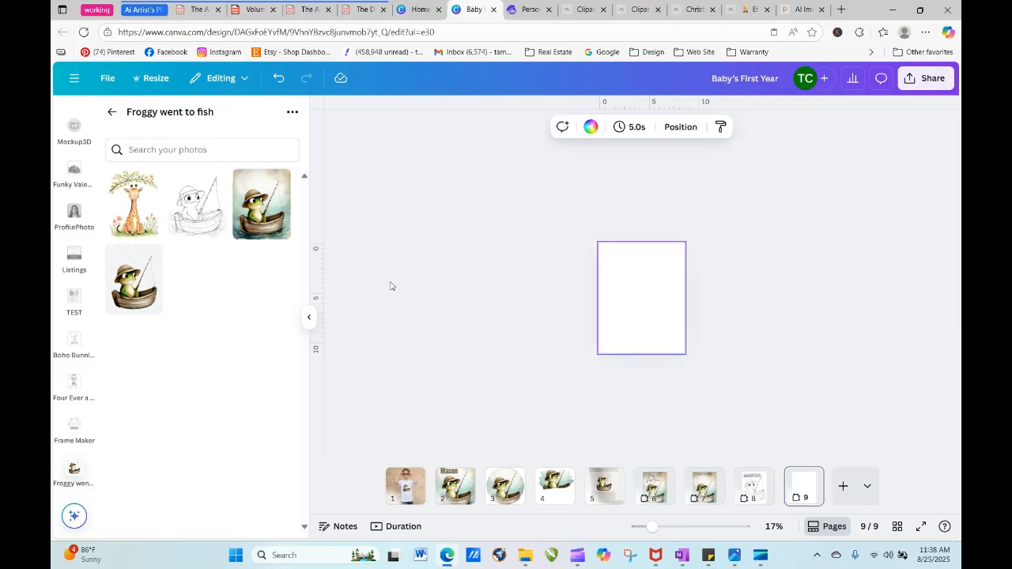
pyautogui.moveTo(150, 214); pyautogui.dragTo(605, 340)
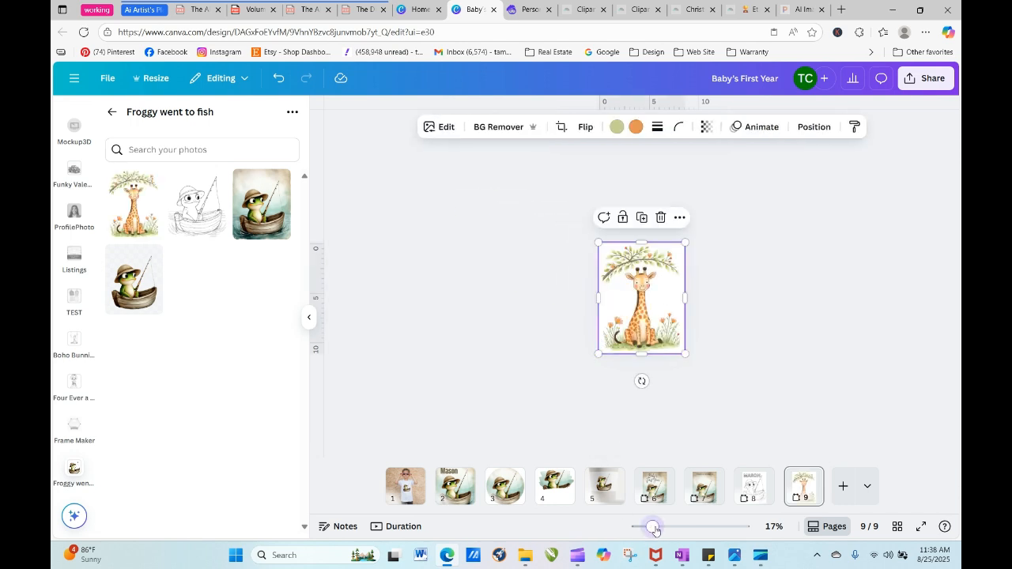
pyautogui.moveTo(653, 527); pyautogui.dragTo(678, 537)
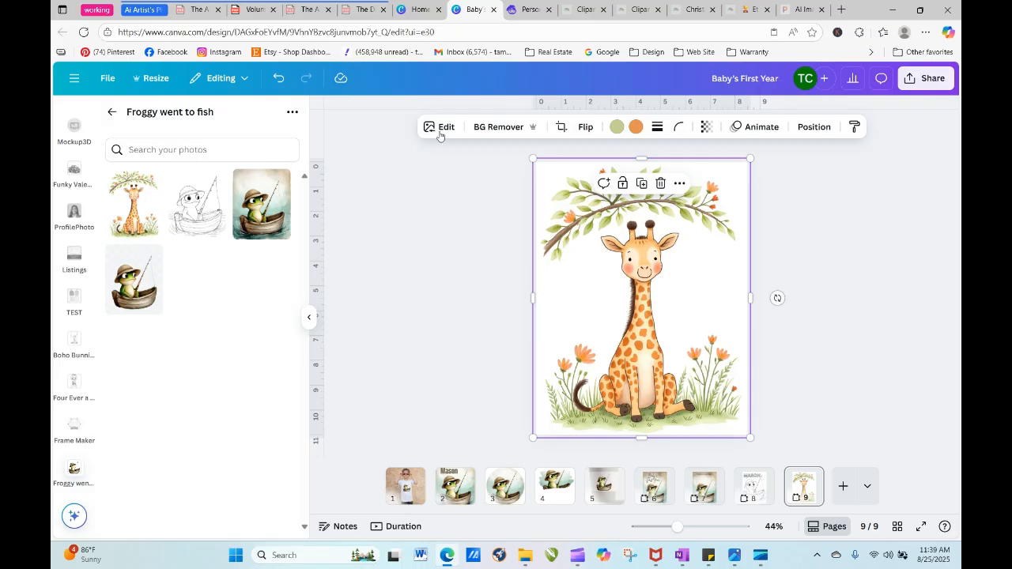
# - Remove the background from the giraffe image on page 9 with BG Remover
pyautogui.click(498, 128)
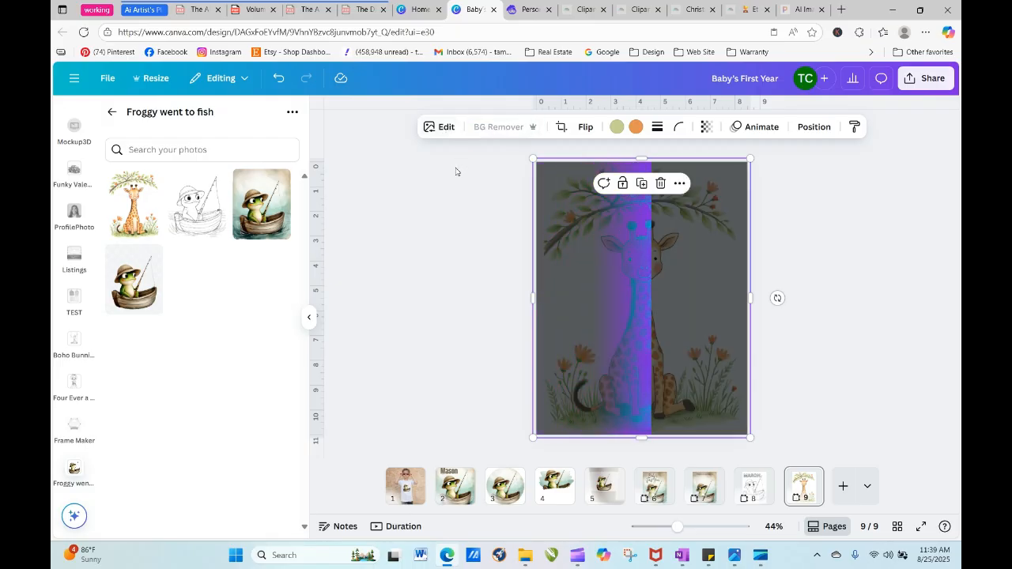
pyautogui.click(441, 128)
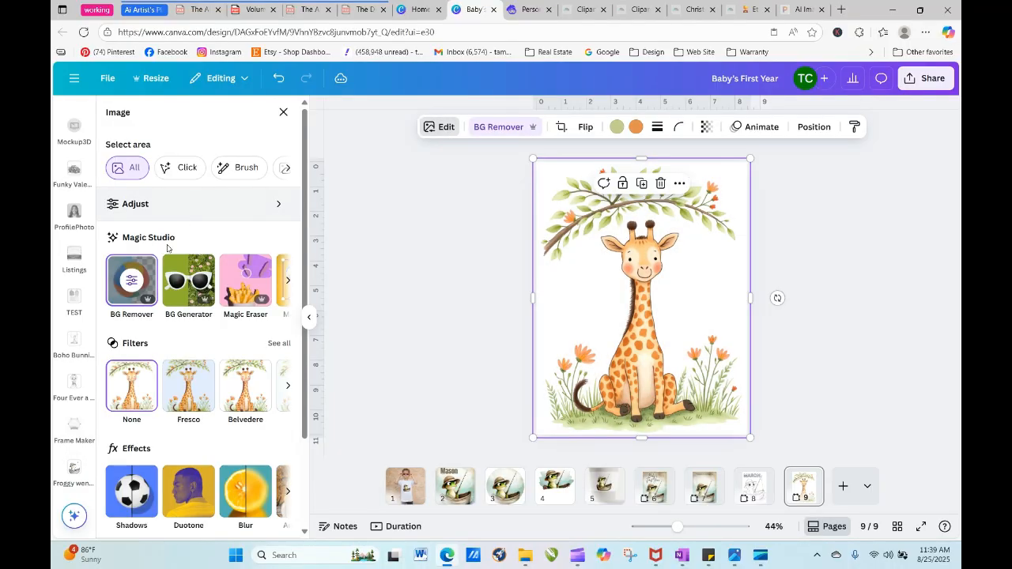
pyautogui.click(131, 279)
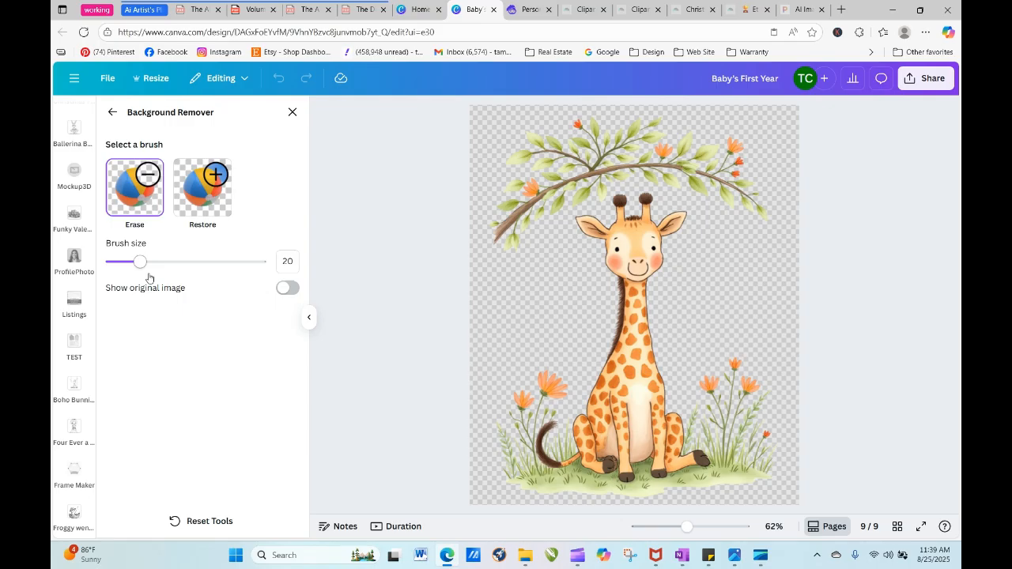
pyautogui.click(112, 111)
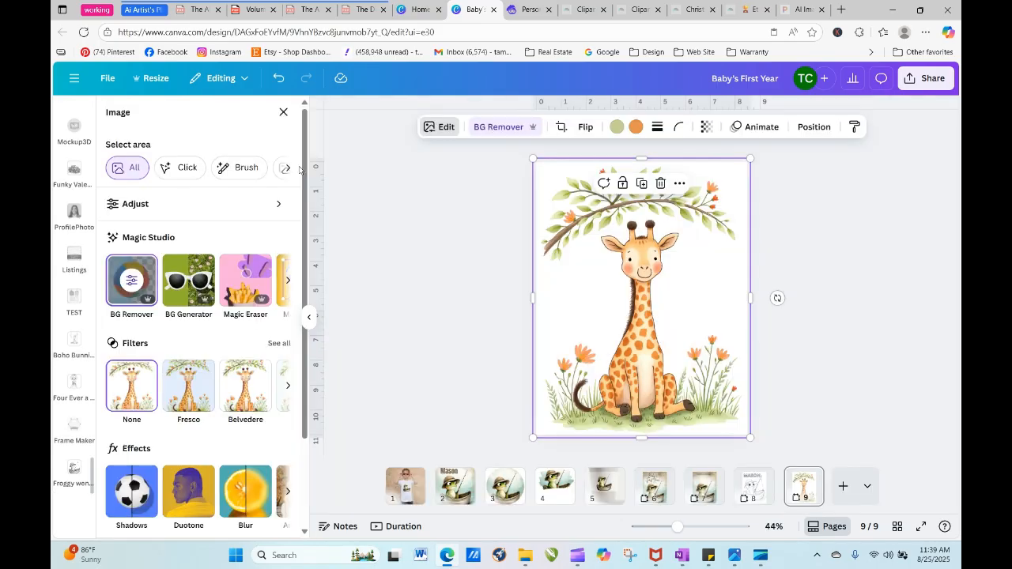
# - Erase the flowering branch above the giraffe's head with the Magic Eraser brush at size 40
pyautogui.click(245, 280)
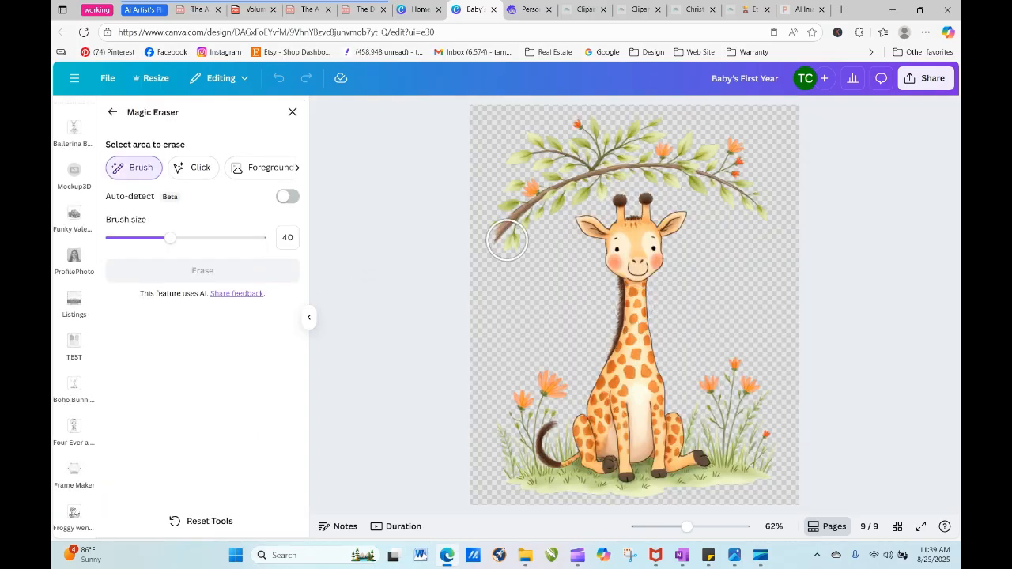
pyautogui.moveTo(506, 235)
pyautogui.mouseDown()
pyautogui.moveTo(510, 204)
pyautogui.moveTo(541, 192)
pyautogui.moveTo(521, 223)
pyautogui.moveTo(554, 192)
pyautogui.moveTo(588, 189)
pyautogui.moveTo(589, 168)
pyautogui.moveTo(566, 158)
pyautogui.moveTo(523, 171)
pyautogui.moveTo(521, 161)
pyautogui.moveTo(619, 139)
pyautogui.moveTo(587, 133)
pyautogui.moveTo(622, 166)
pyautogui.moveTo(653, 143)
pyautogui.moveTo(652, 131)
pyautogui.moveTo(654, 165)
pyautogui.moveTo(775, 214)
pyautogui.moveTo(716, 130)
pyautogui.moveTo(651, 111)
pyautogui.moveTo(752, 181)
pyautogui.mouseUp()
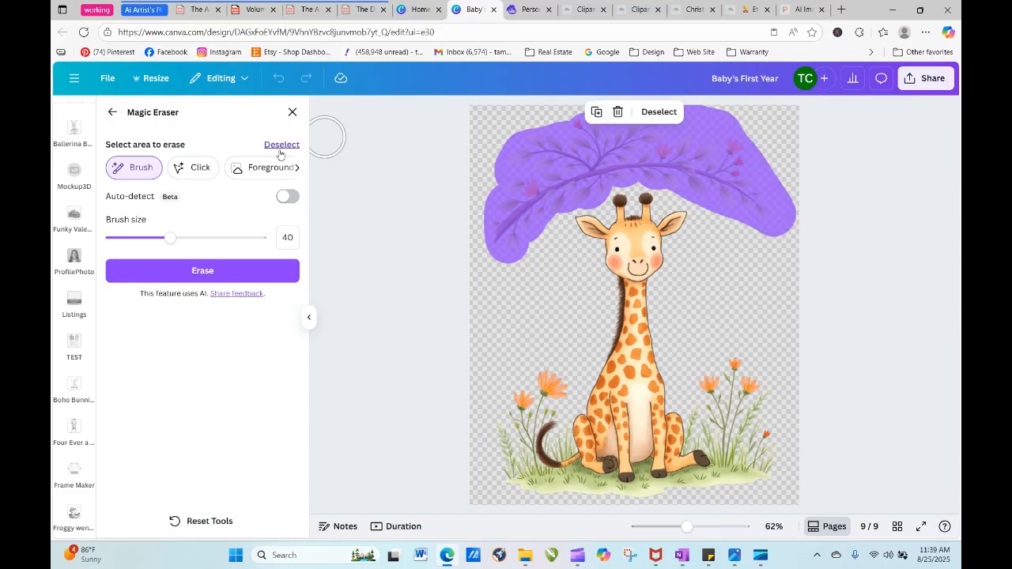
pyautogui.click(249, 272)
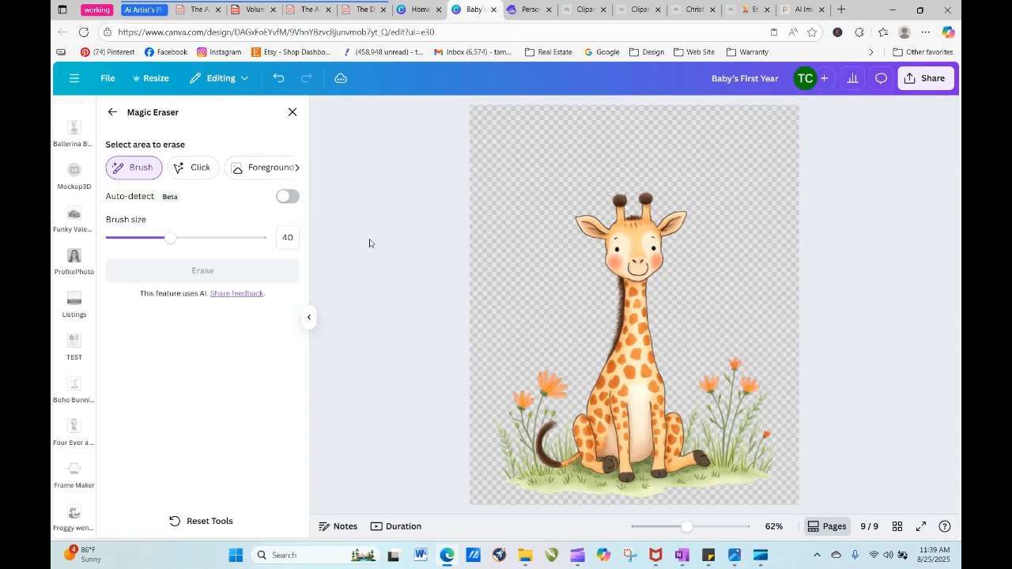
pyautogui.click(112, 111)
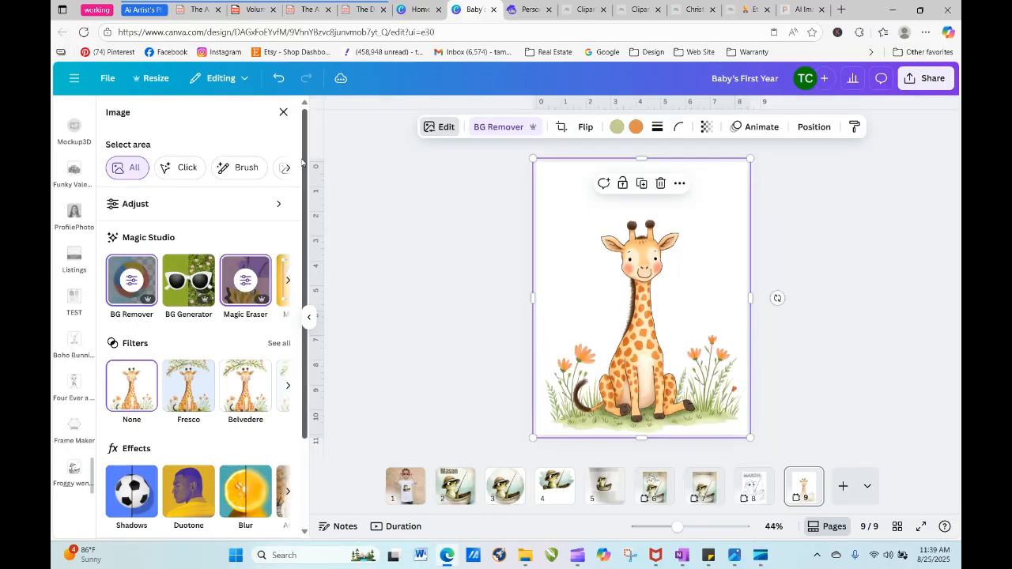
pyautogui.click(635, 314)
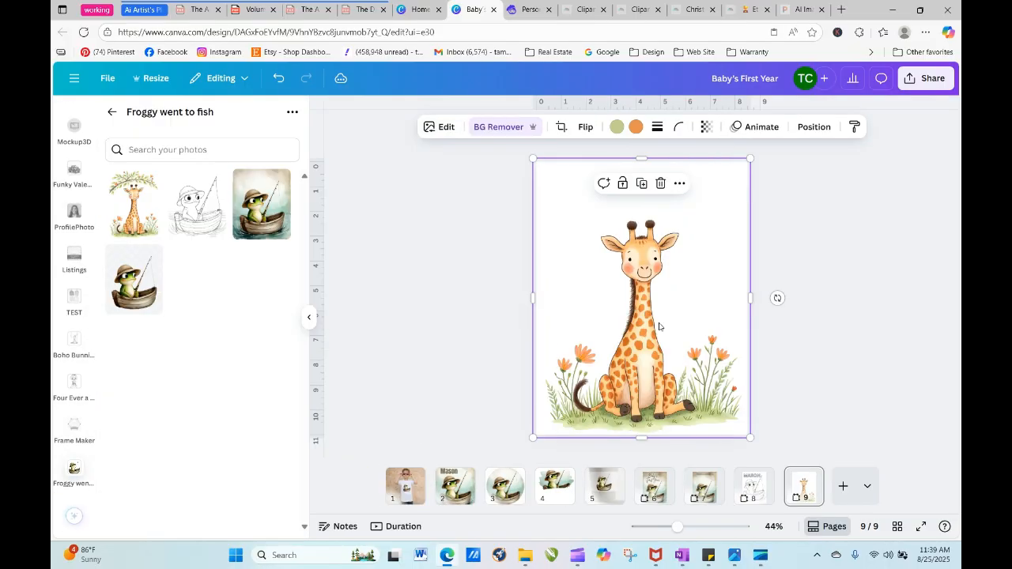
pyautogui.click(812, 240)
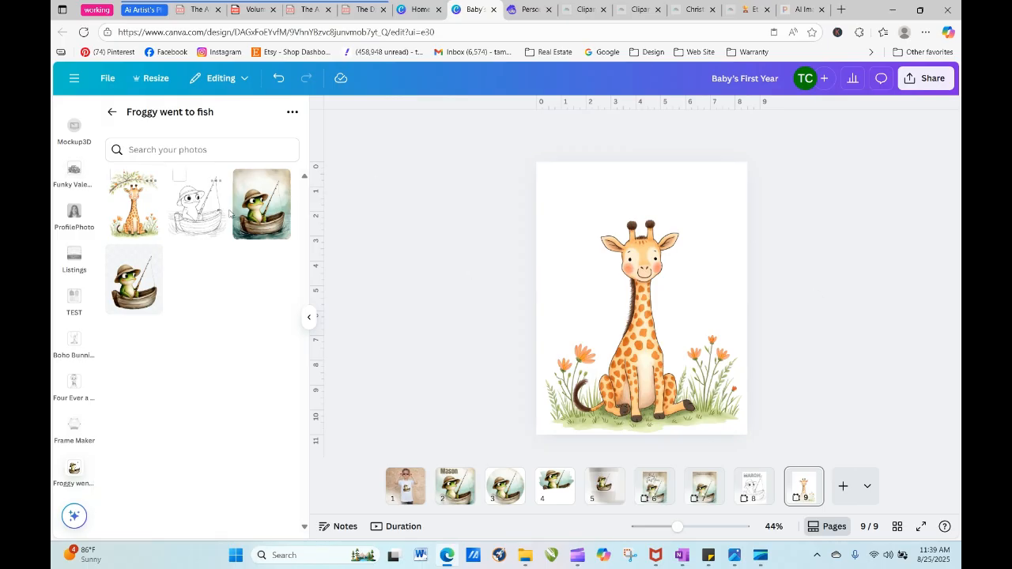
# - Add a heading with the text "A" to the giraffe page
pyautogui.click(112, 112)
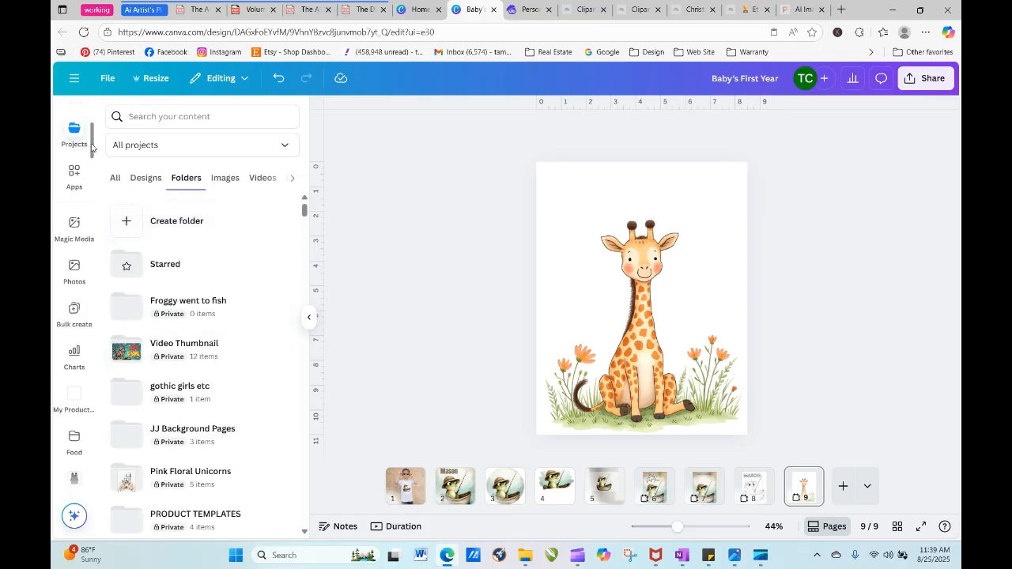
pyautogui.scroll(2, 87, 148)
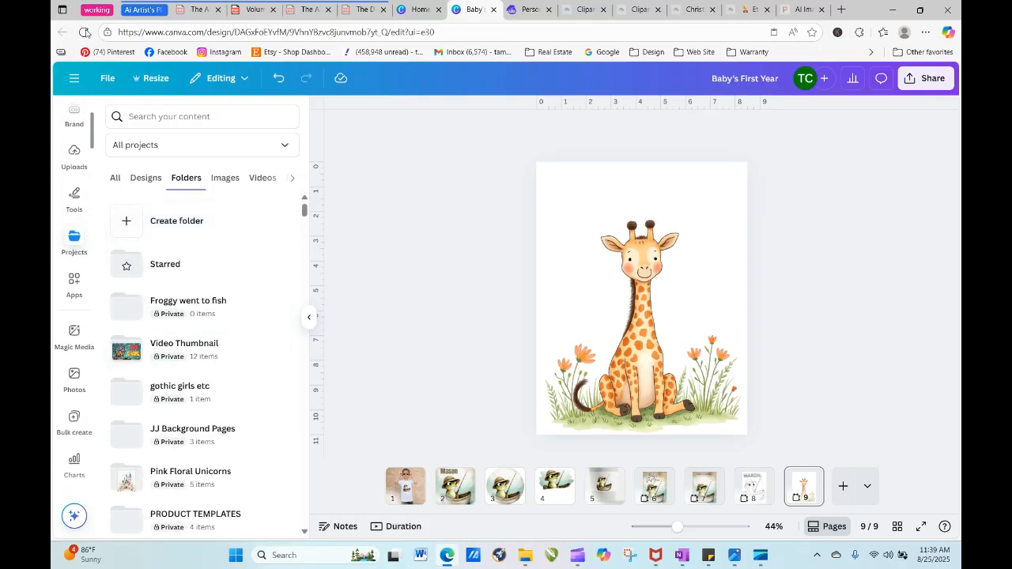
pyautogui.scroll(3, 87, 128)
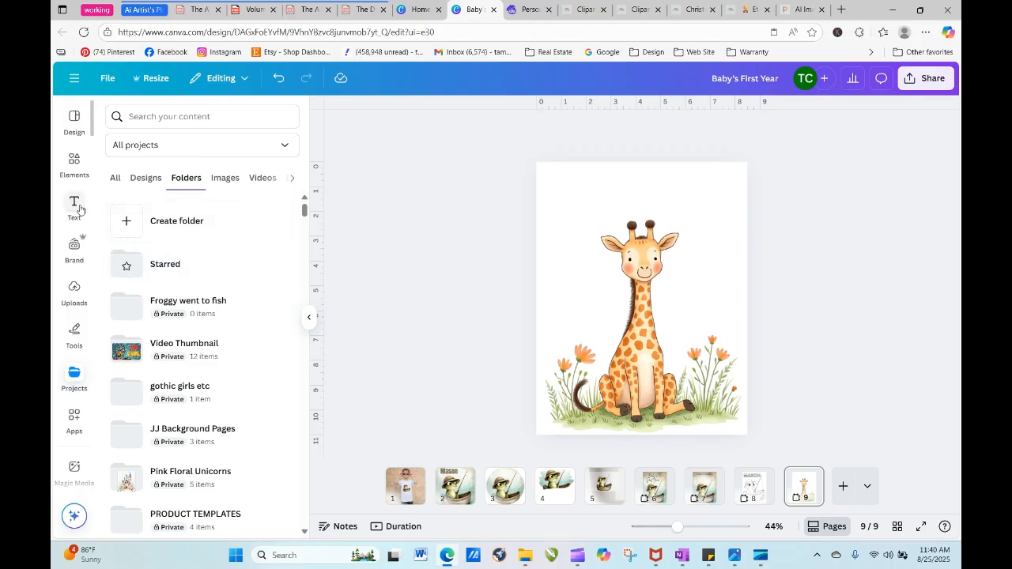
pyautogui.click(75, 204)
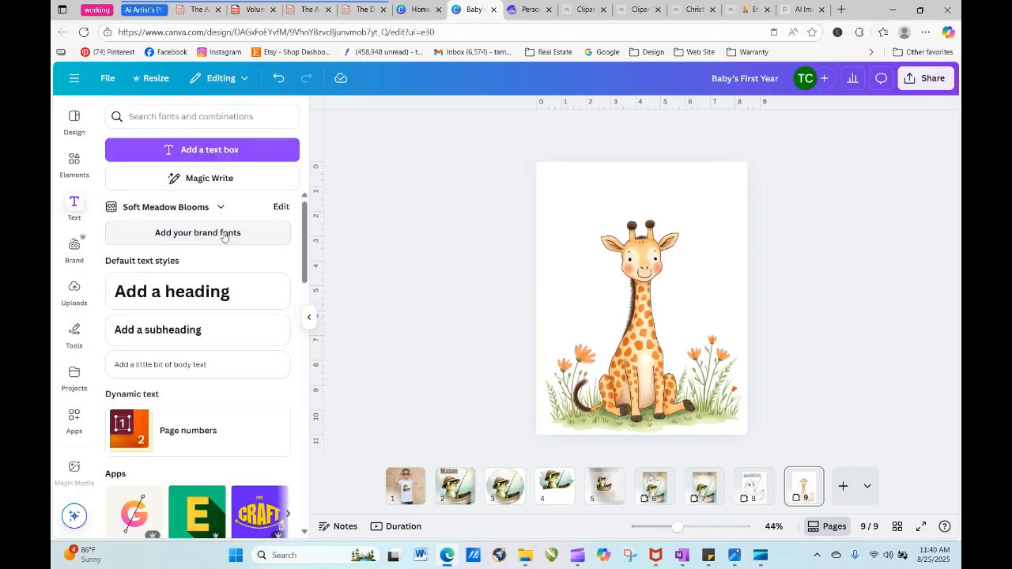
pyautogui.click(218, 301)
pyautogui.write('A')
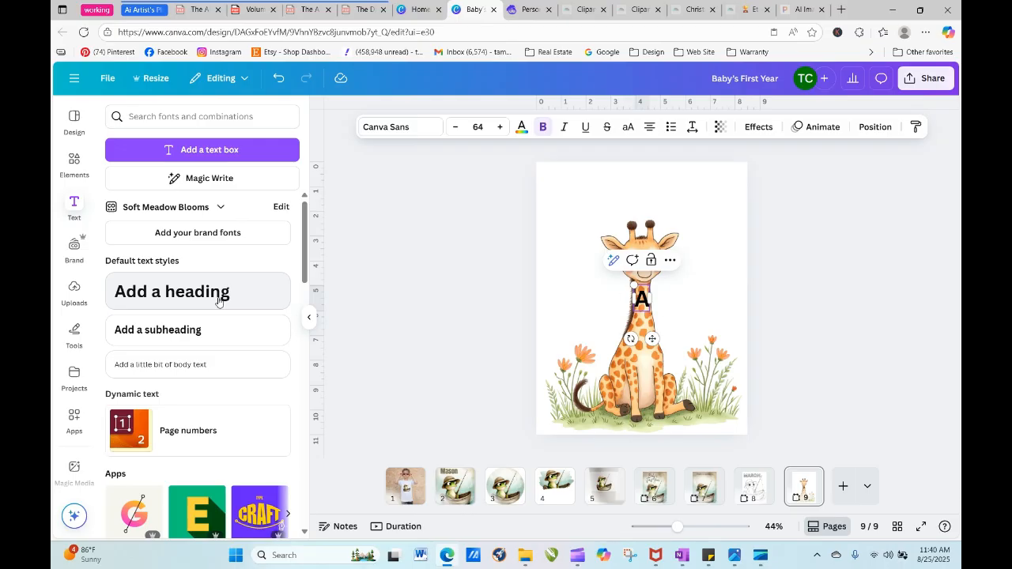
pyautogui.write('melia')
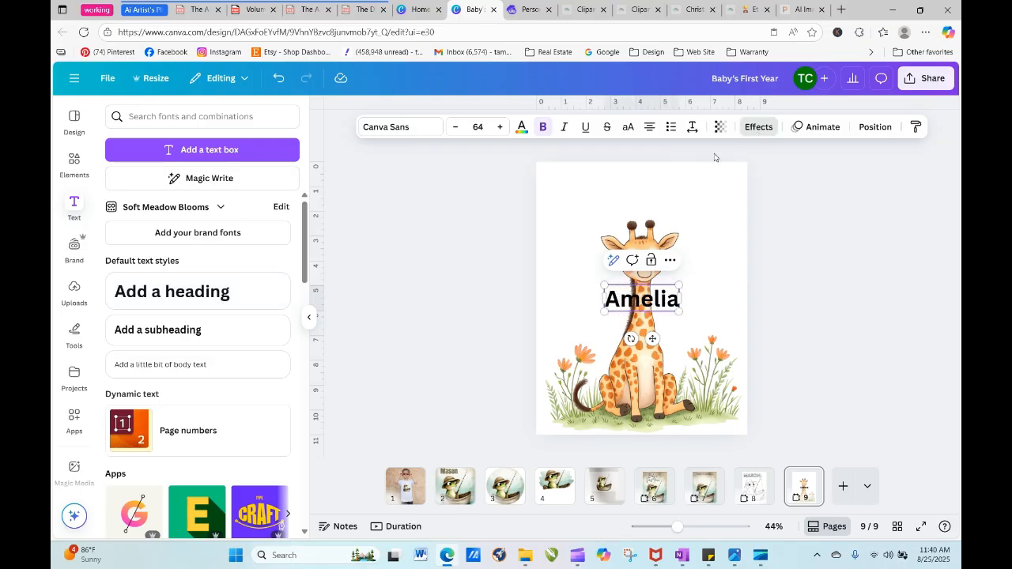
# - Complete the heading as the baby's first name and apply the Curve text shape at a value of 63
pyautogui.click(758, 126)
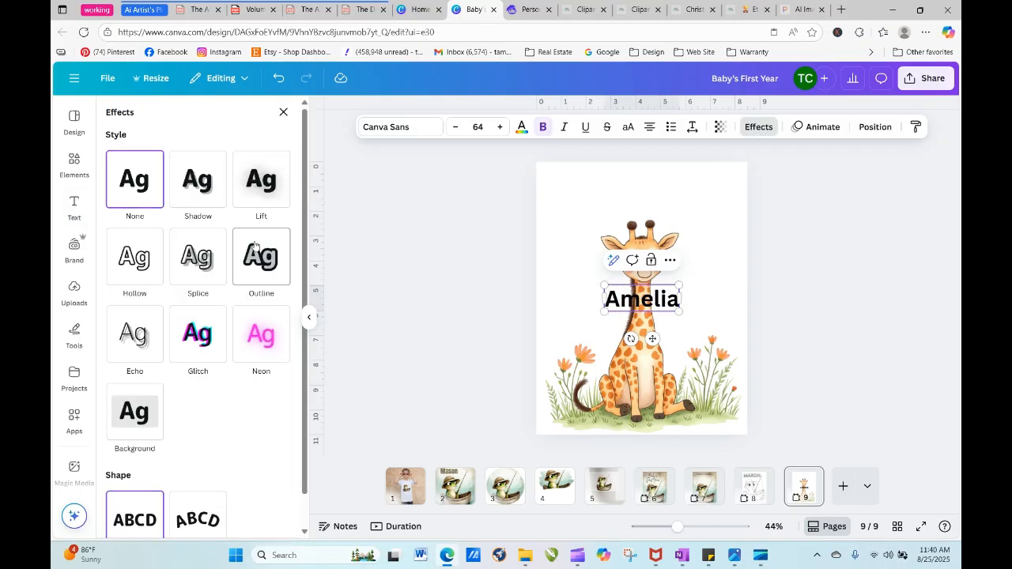
pyautogui.click(190, 504)
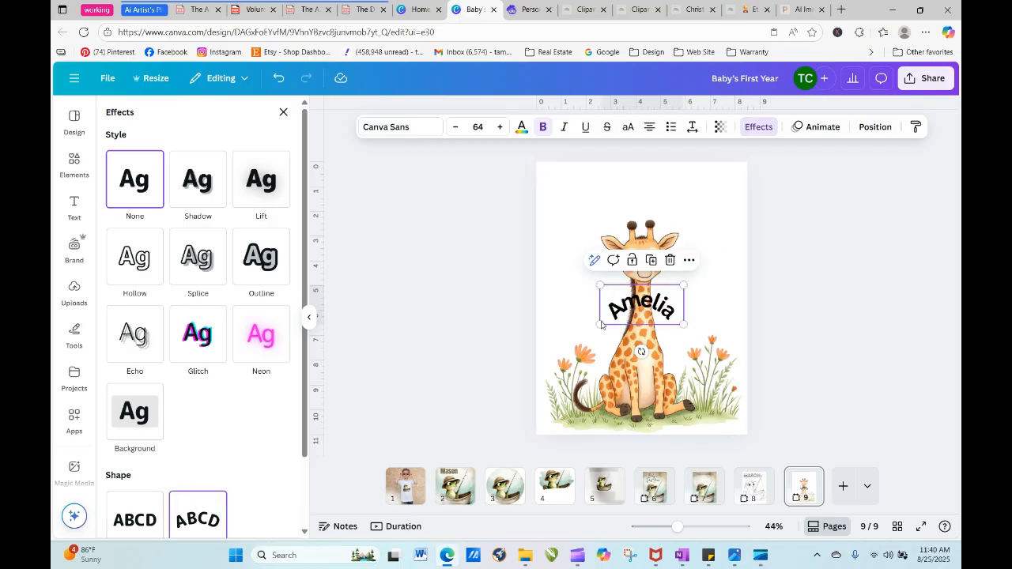
pyautogui.scroll(-2, 305, 380)
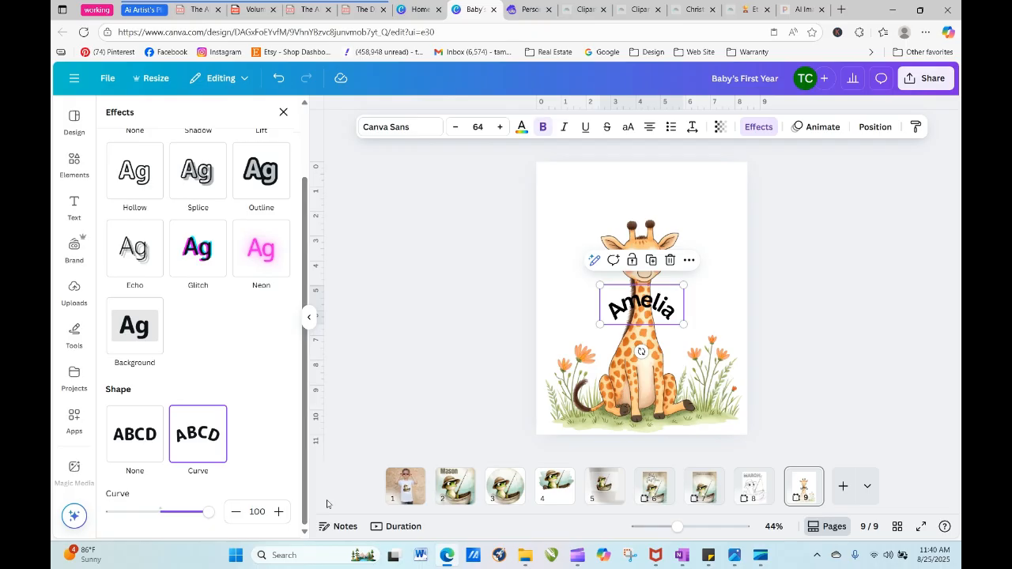
pyautogui.moveTo(207, 515); pyautogui.dragTo(190, 514)
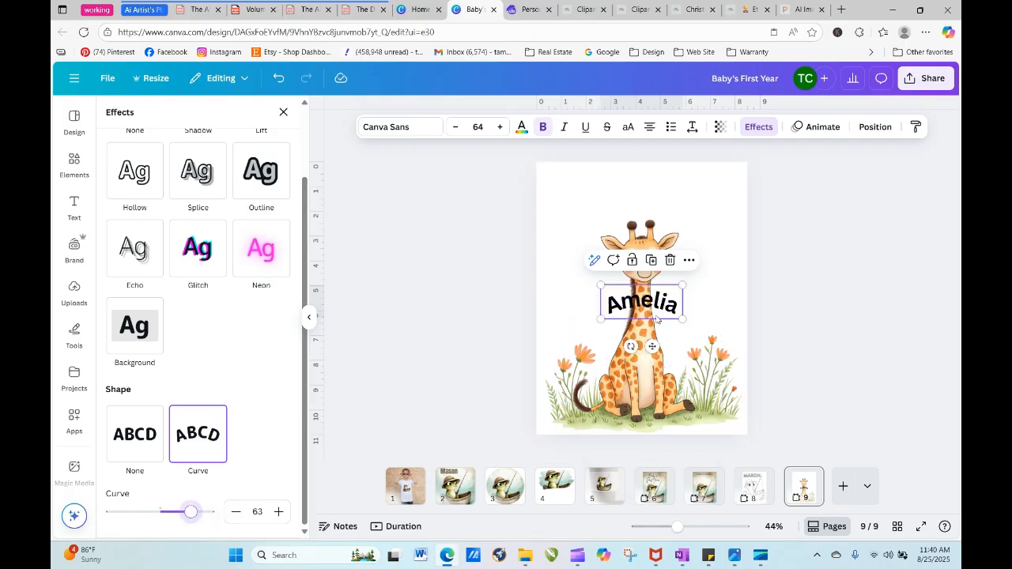
# - Place the curved name above the giraffe's head and set its font size to 85
pyautogui.moveTo(654, 313); pyautogui.dragTo(654, 204)
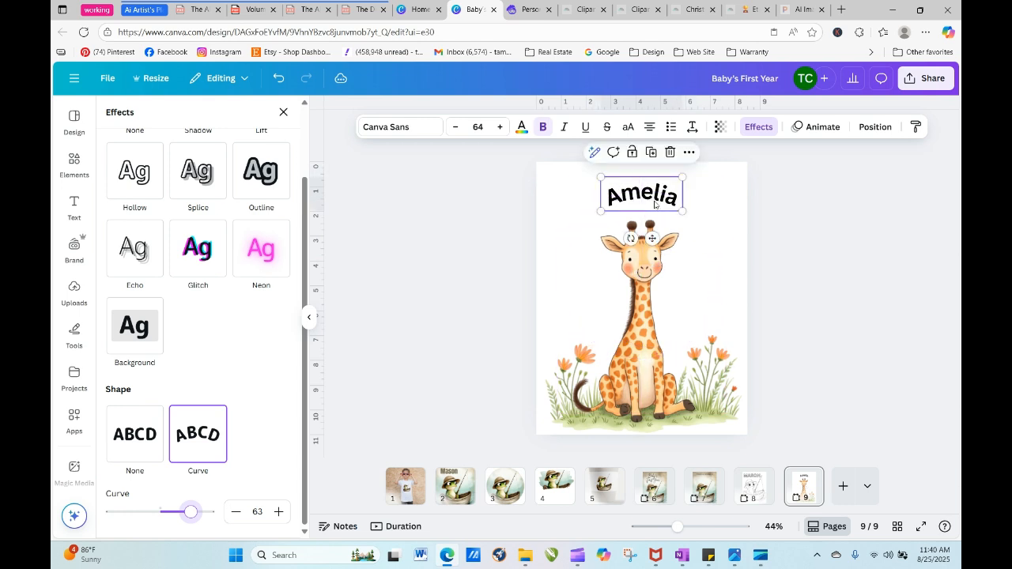
pyautogui.click(500, 127)
pyautogui.click(500, 127)
pyautogui.click(500, 127)
pyautogui.click(499, 126)
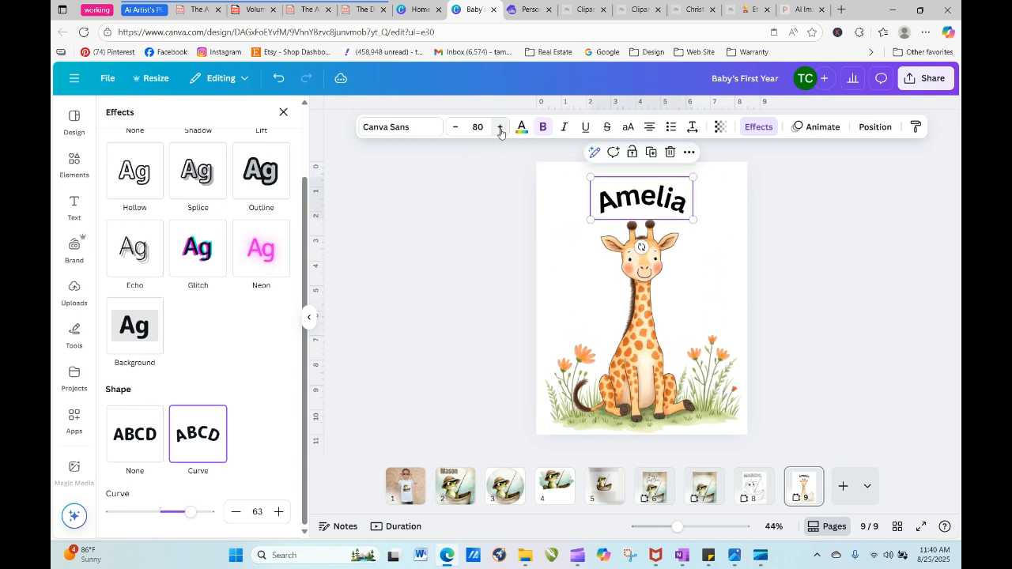
pyautogui.click(499, 127)
# - Set the font of the curved name to Apricots
pyautogui.click(414, 130)
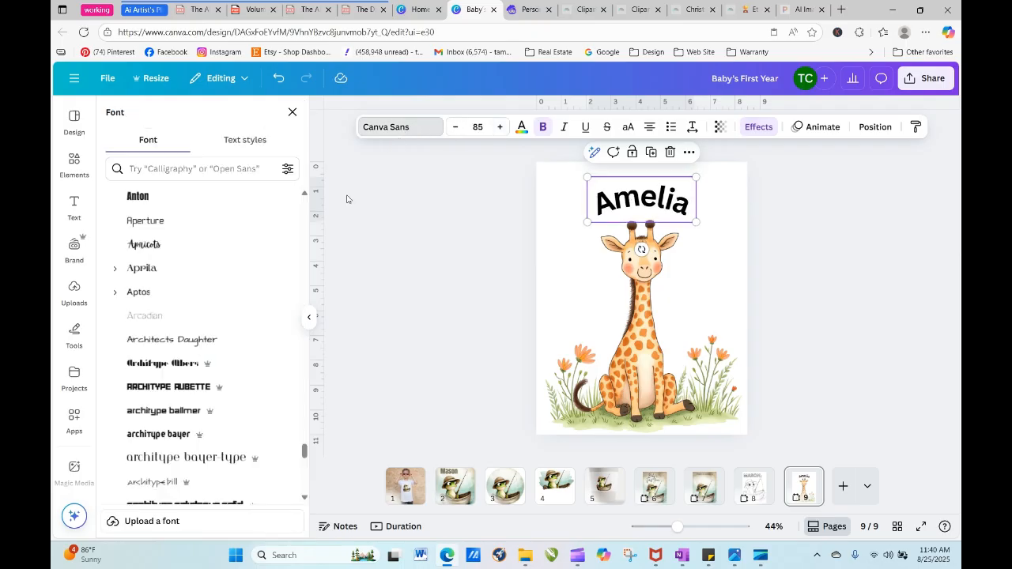
pyautogui.click(211, 246)
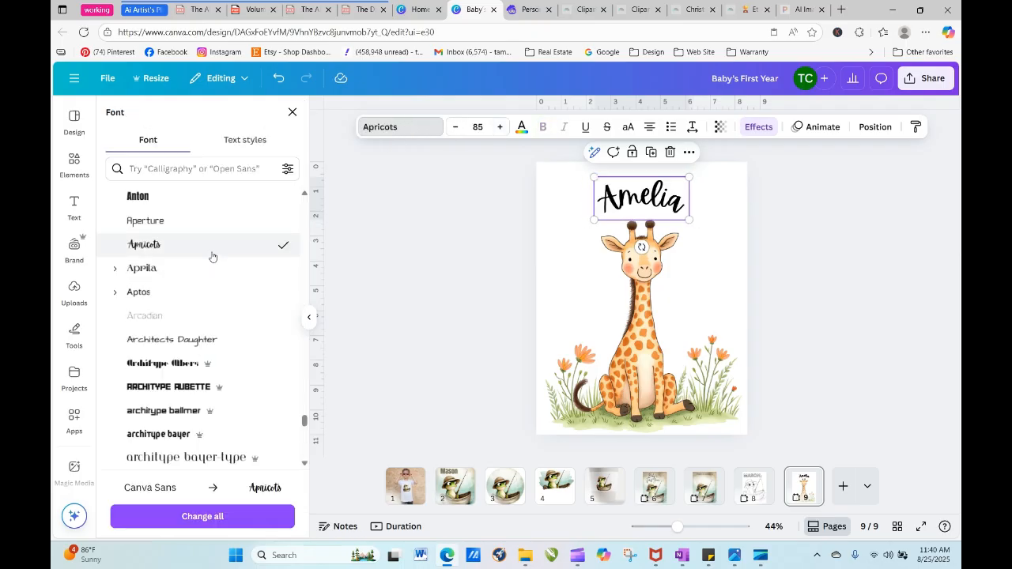
pyautogui.click(845, 304)
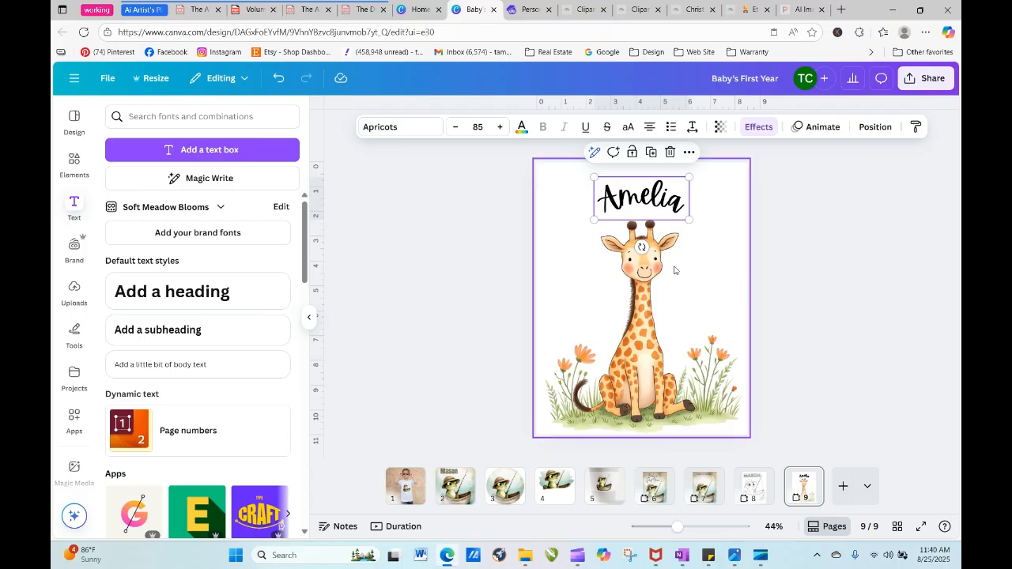
# - Try the green and darker orange photo colors on the name, and settle on pastel orange
pyautogui.click(522, 130)
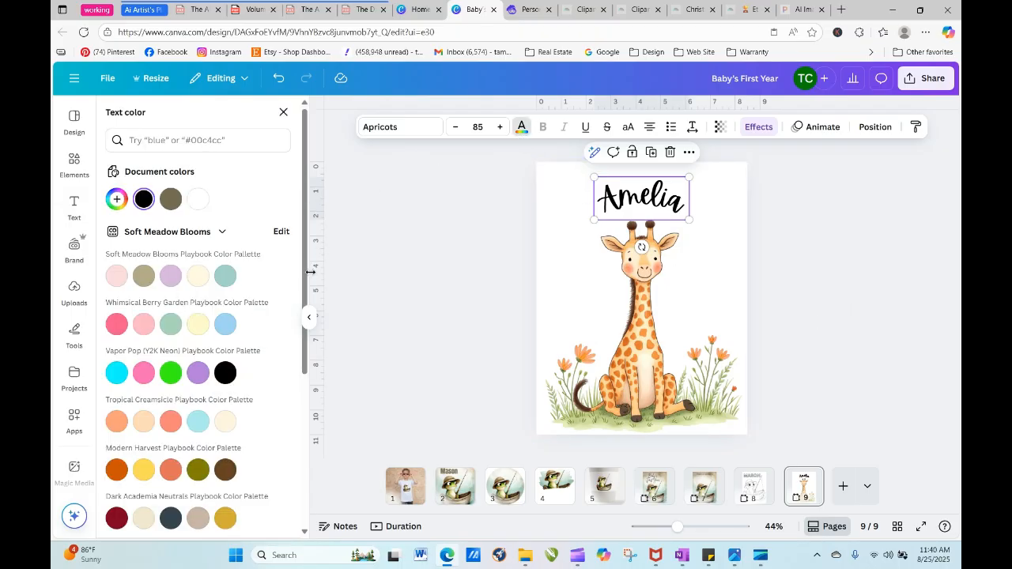
pyautogui.scroll(-3, 194, 403)
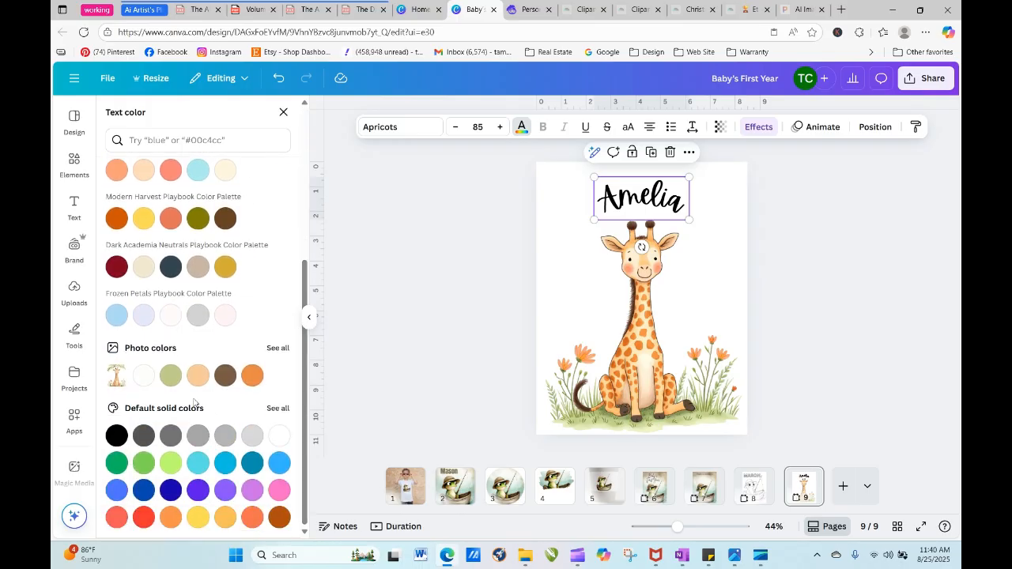
pyautogui.click(197, 376)
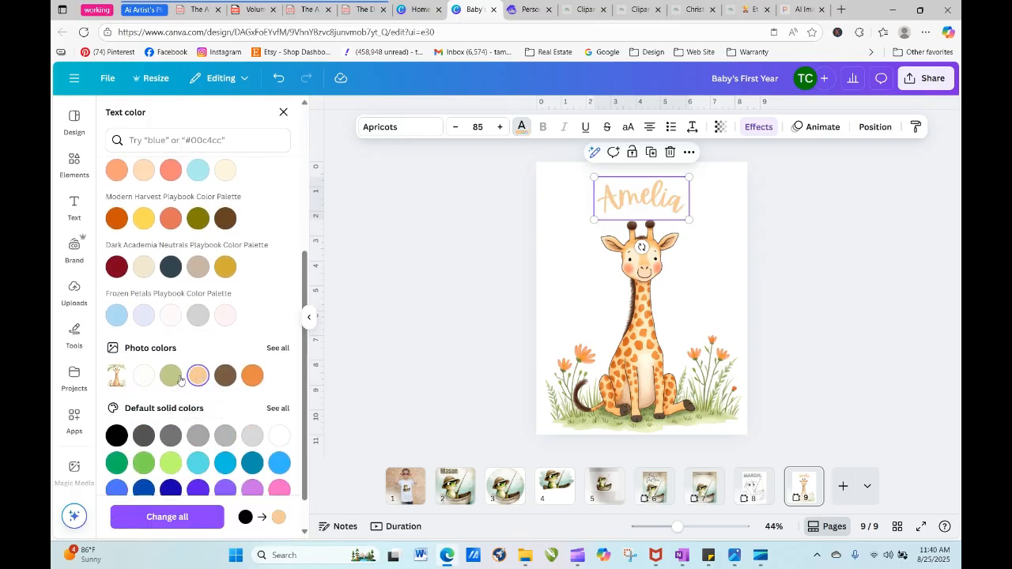
pyautogui.click(171, 376)
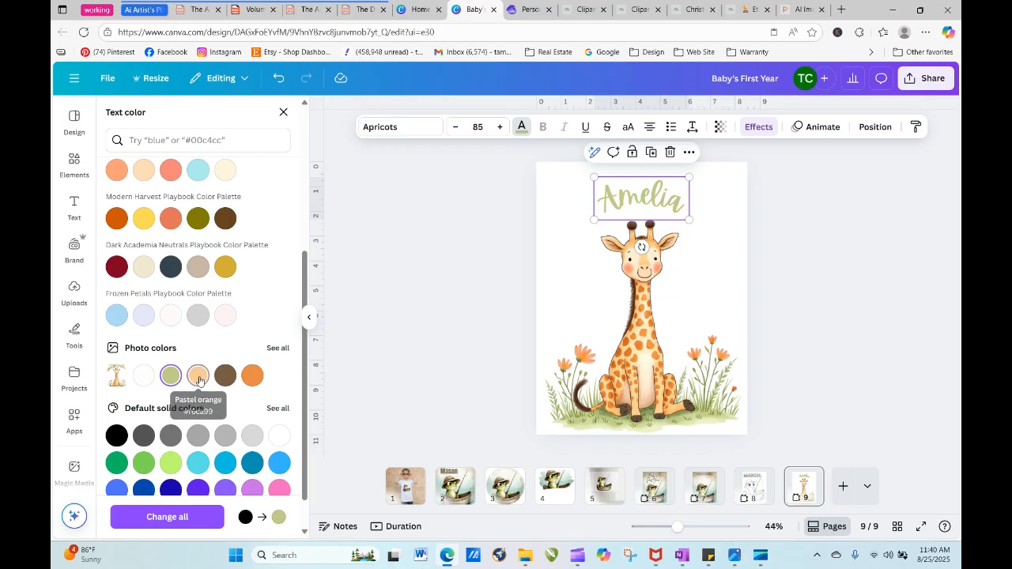
pyautogui.click(195, 377)
pyautogui.click(253, 378)
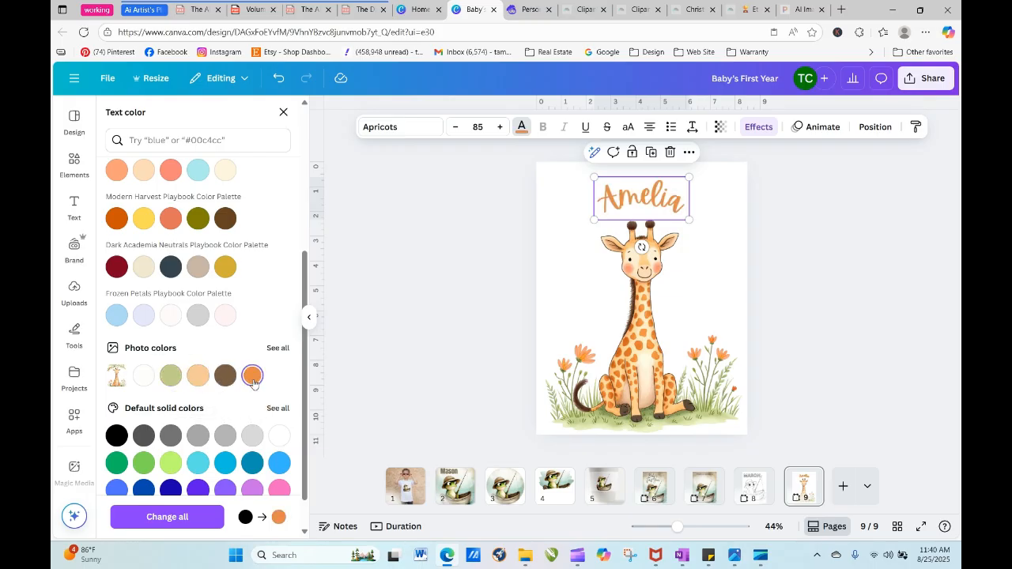
pyautogui.click(201, 385)
pyautogui.press('Escape')
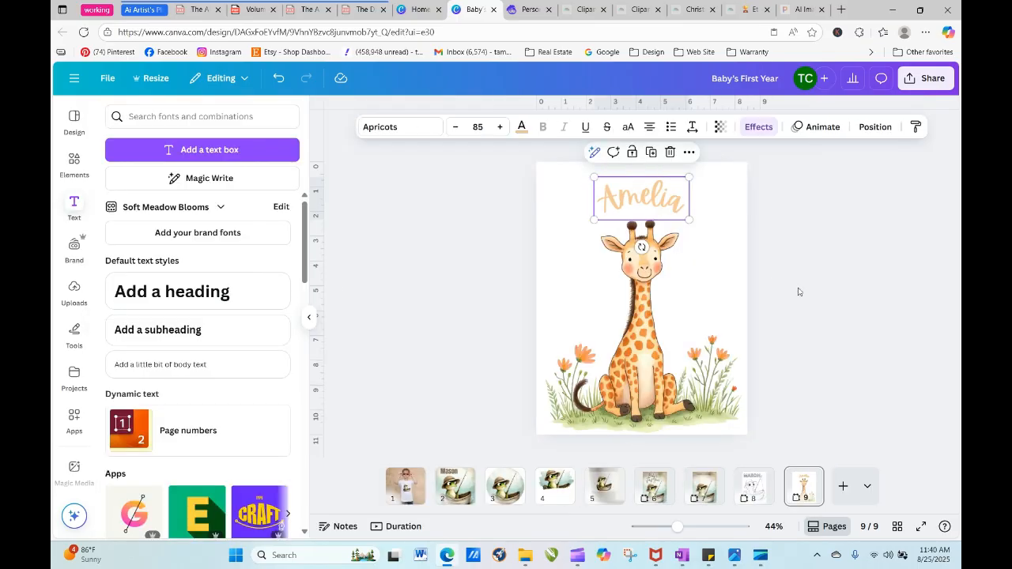
pyautogui.click(815, 327)
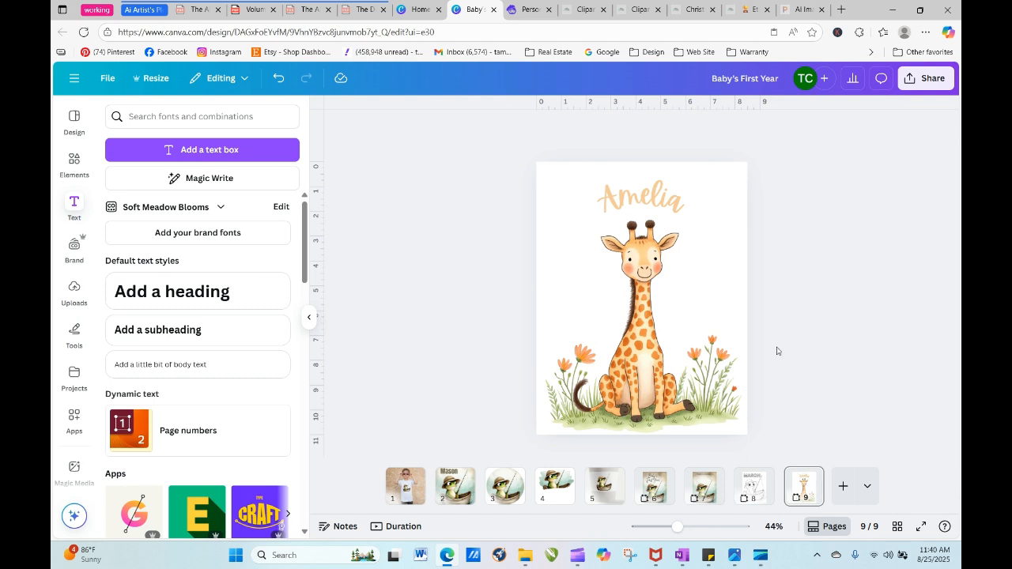
# - Duplicate page 9 with the giraffe and the name
pyautogui.click(808, 478)
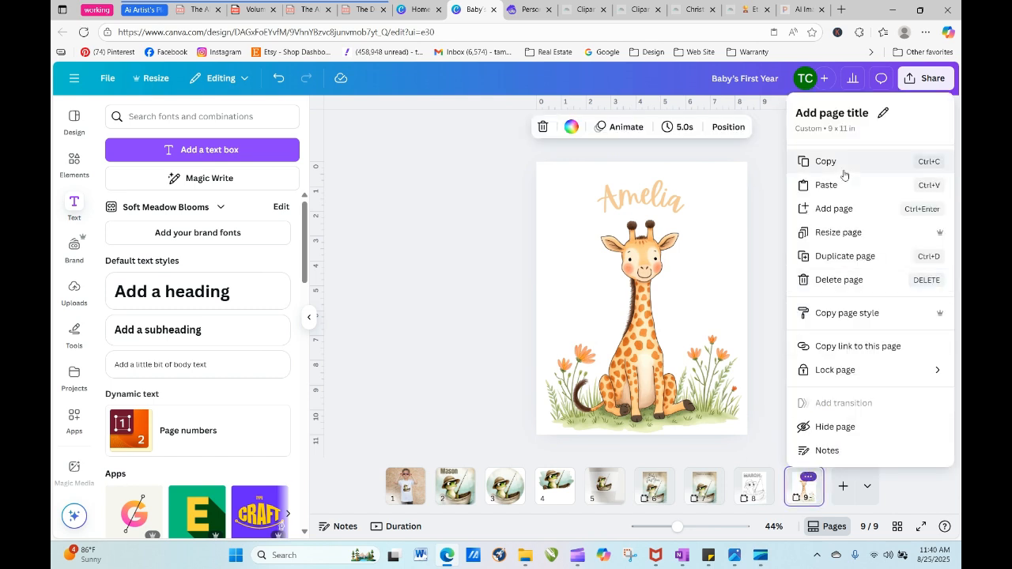
pyautogui.click(839, 255)
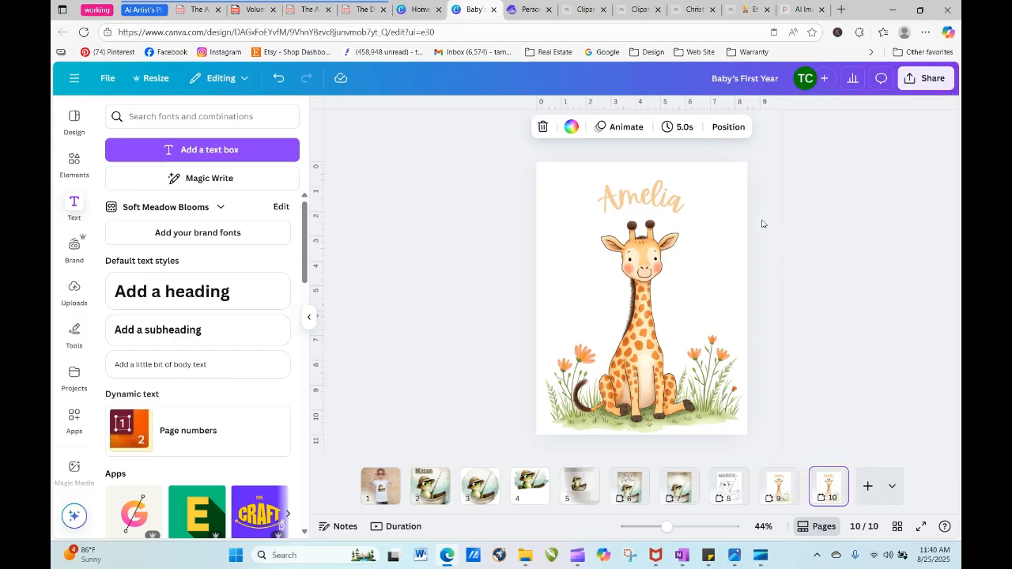
pyautogui.click(793, 240)
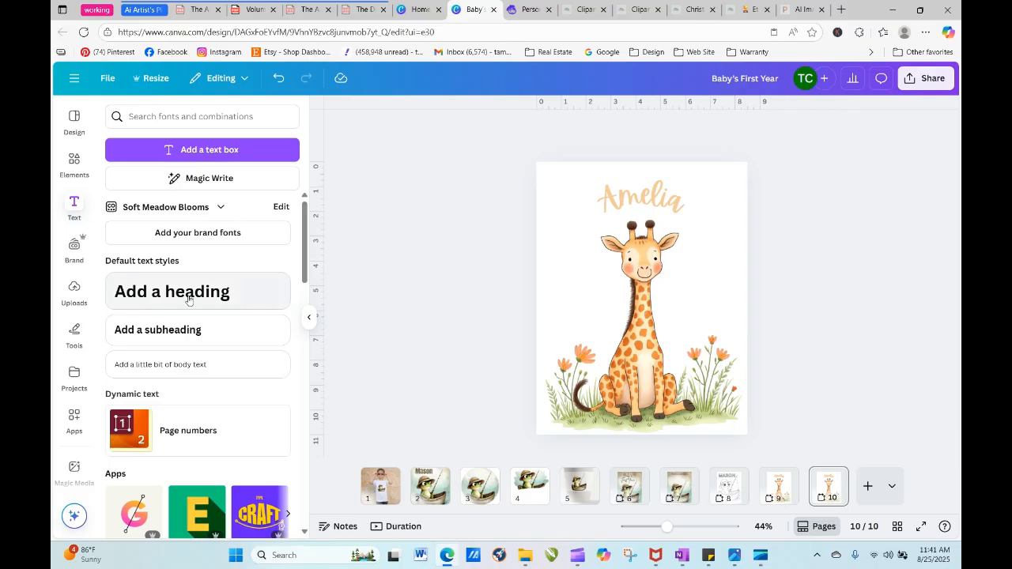
# - Copy the circular frog frame from page 3 and paste it onto giraffe page 10
pyautogui.click(482, 487)
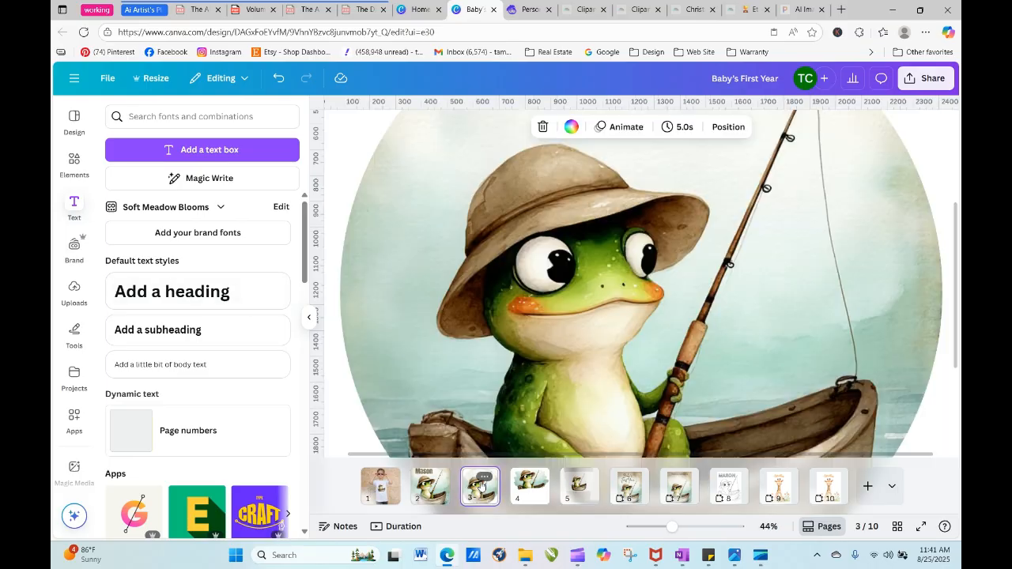
pyautogui.rightClick(599, 272)
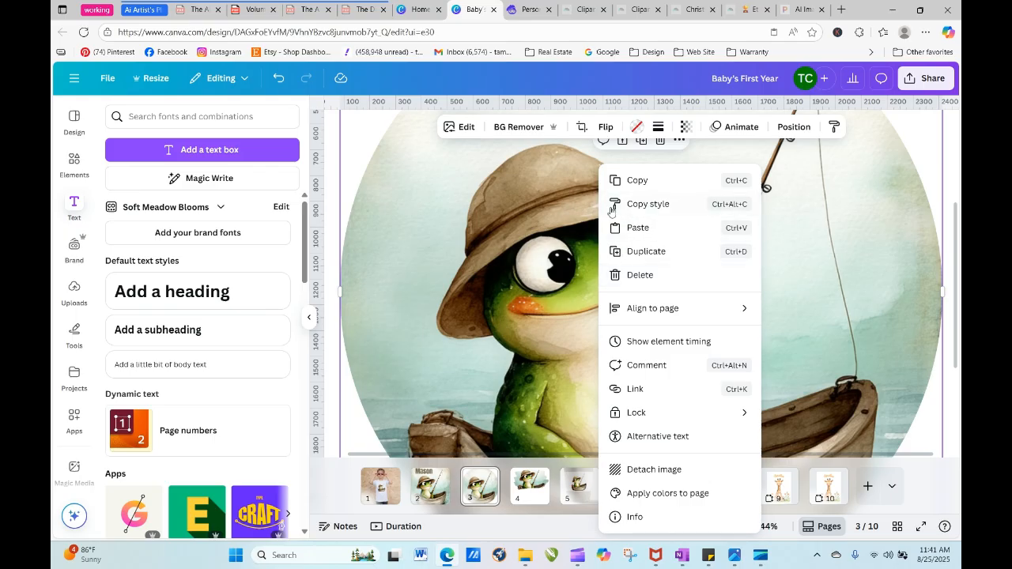
pyautogui.click(637, 182)
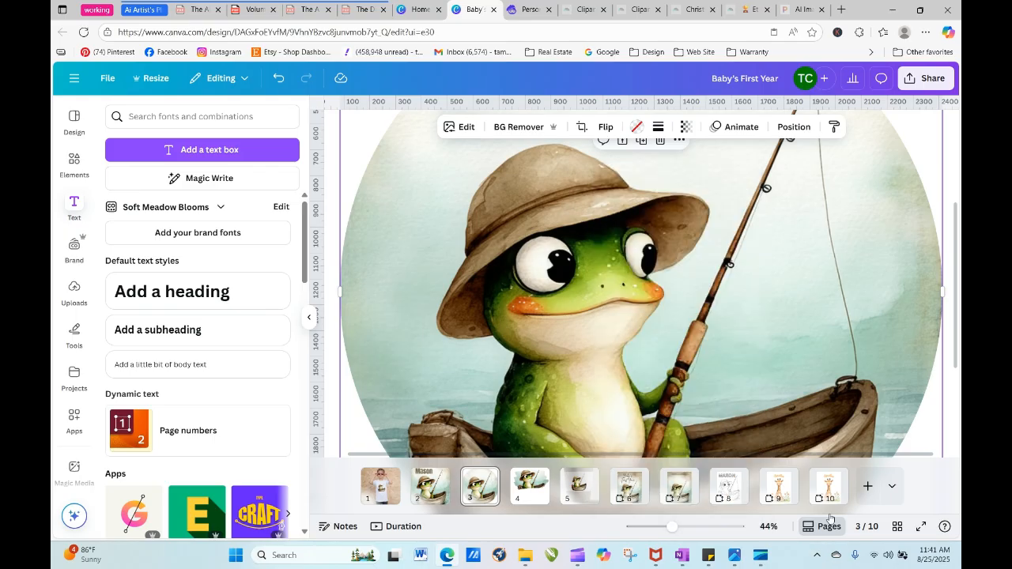
pyautogui.click(831, 479)
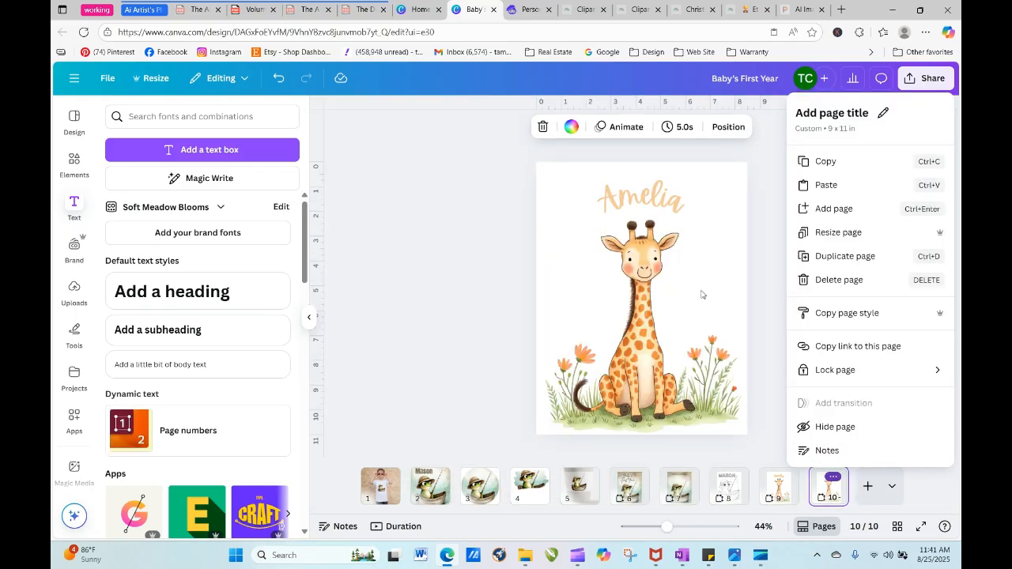
pyautogui.click(701, 294)
pyautogui.rightClick(702, 294)
pyautogui.click(750, 209)
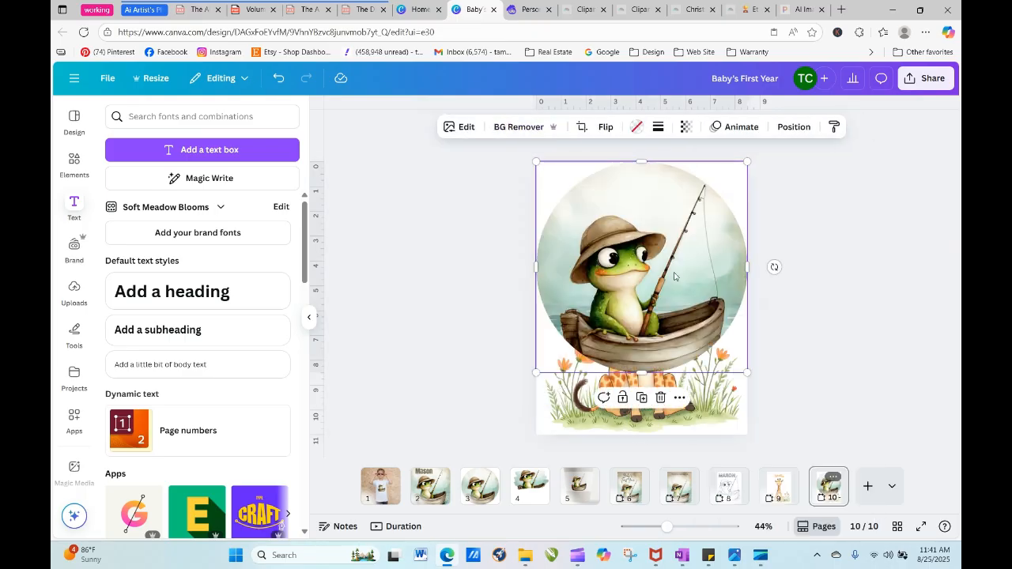
# - Position the circular frame on page 10 and put the giraffe image into it in place of the frog
pyautogui.moveTo(669, 288); pyautogui.dragTo(677, 261)
pyautogui.click(698, 409)
pyautogui.moveTo(699, 409); pyautogui.dragTo(662, 348)
pyautogui.click(783, 346)
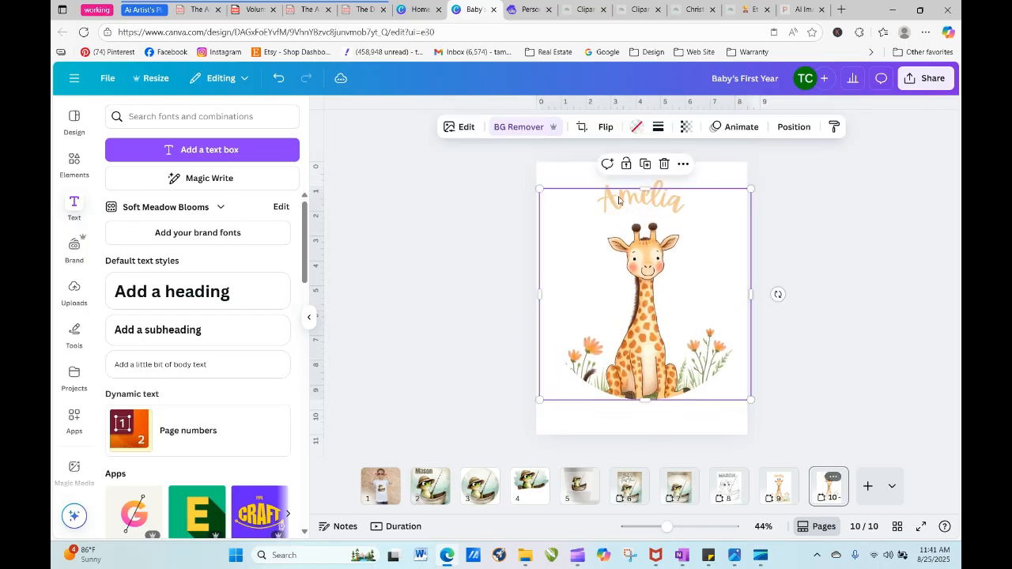
# - Give the circular giraffe frame a solid black border with a stroke weight of 4
pyautogui.click(656, 129)
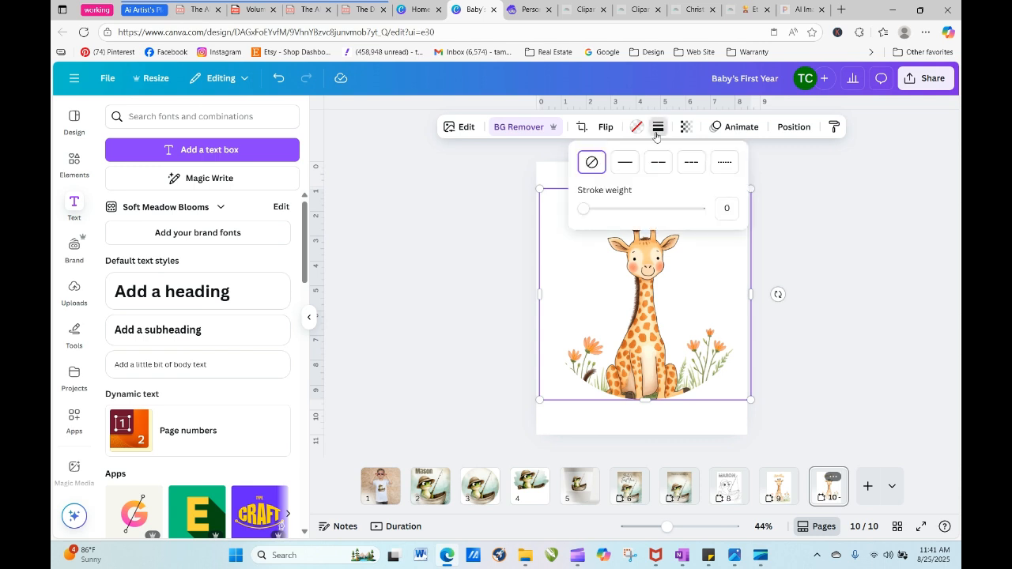
pyautogui.click(624, 162)
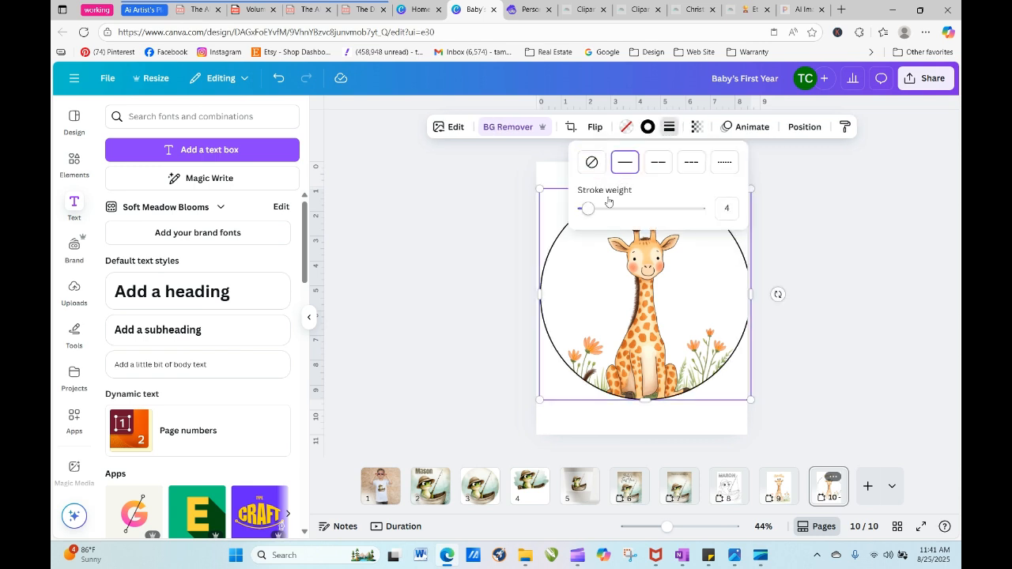
pyautogui.click(819, 336)
pyautogui.click(778, 325)
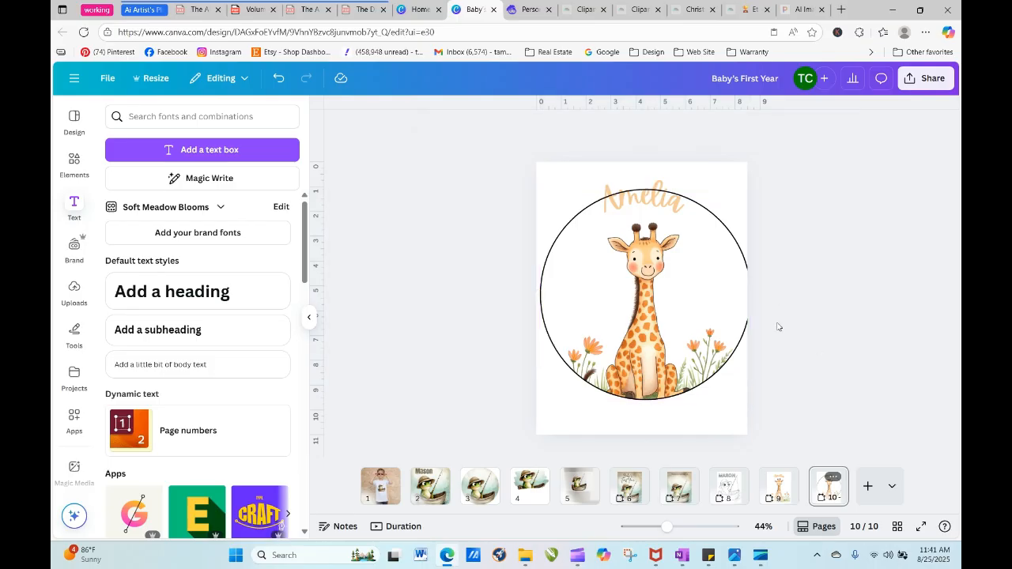
# - Move the curved name down inside the circle, just above the giraffe's head
pyautogui.click(668, 196)
pyautogui.moveTo(656, 184); pyautogui.dragTo(663, 195)
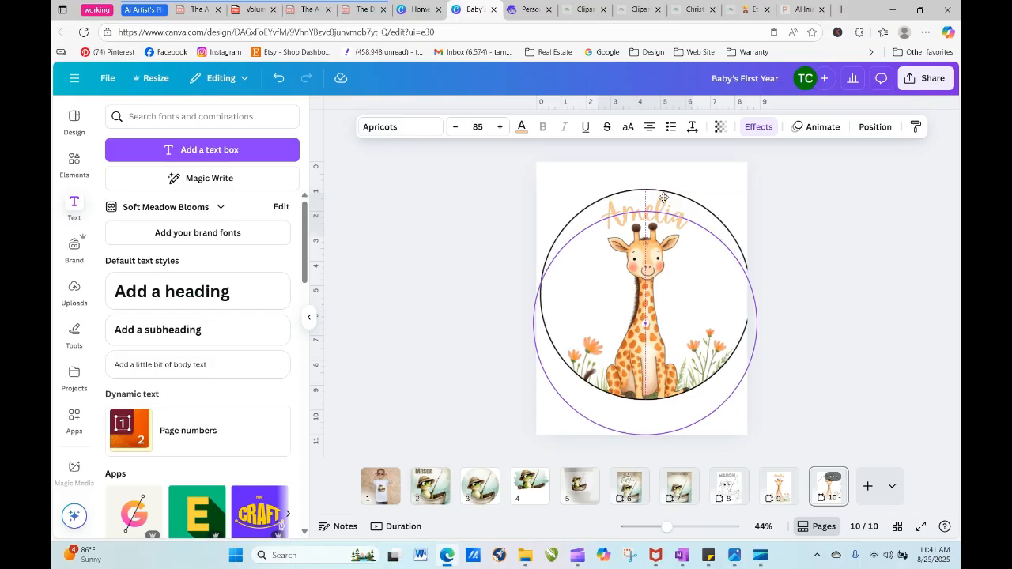
pyautogui.click(806, 251)
pyautogui.moveTo(667, 526)
pyautogui.mouseDown()
pyautogui.moveTo(662, 535)
pyautogui.moveTo(683, 528)
pyautogui.mouseUp()
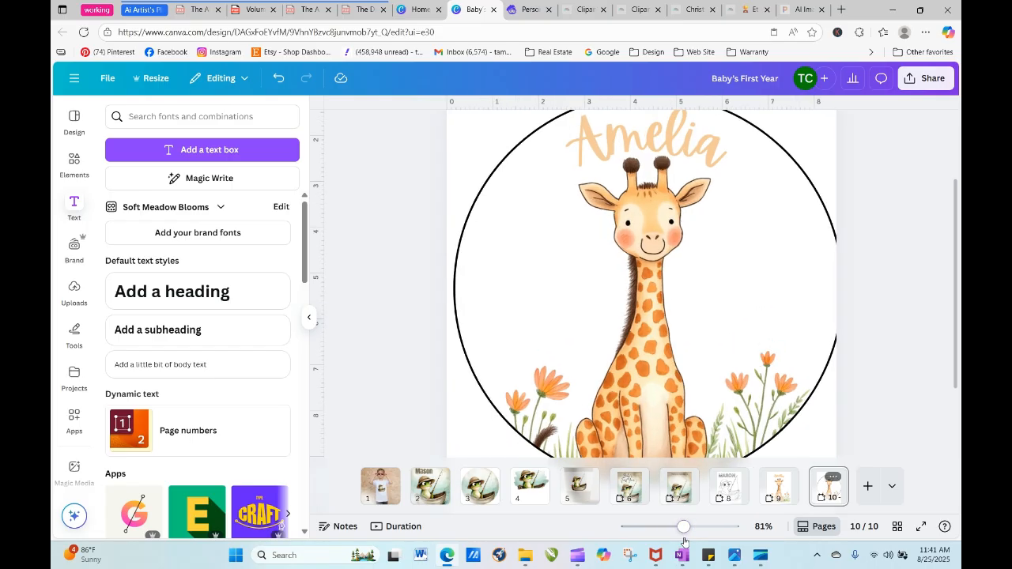
pyautogui.click(680, 152)
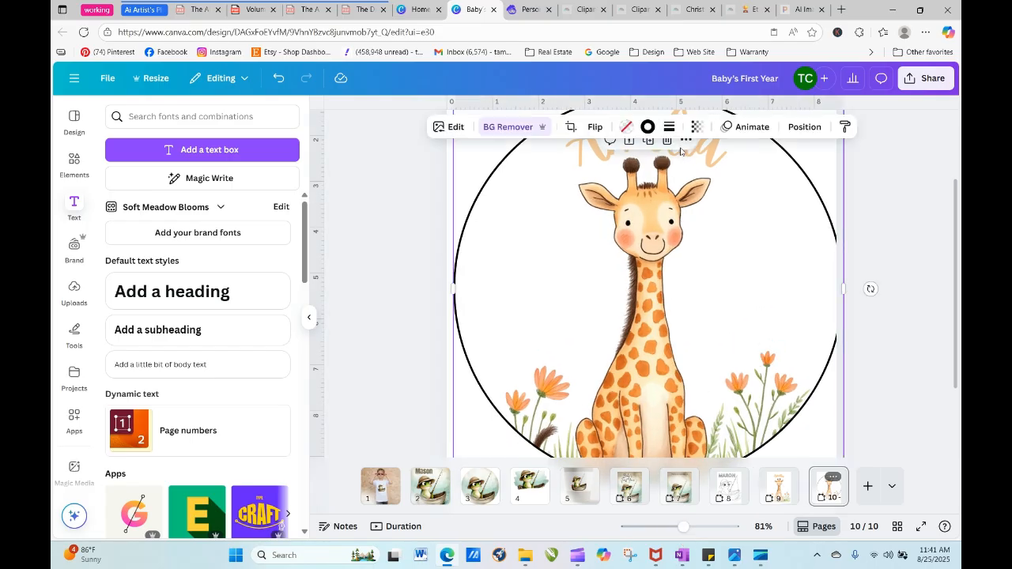
pyautogui.doubleClick(580, 162)
pyautogui.click(401, 232)
# - Duplicate the circular giraffe frame and move the copy off the page beside the original
pyautogui.moveTo(690, 530); pyautogui.dragTo(665, 528)
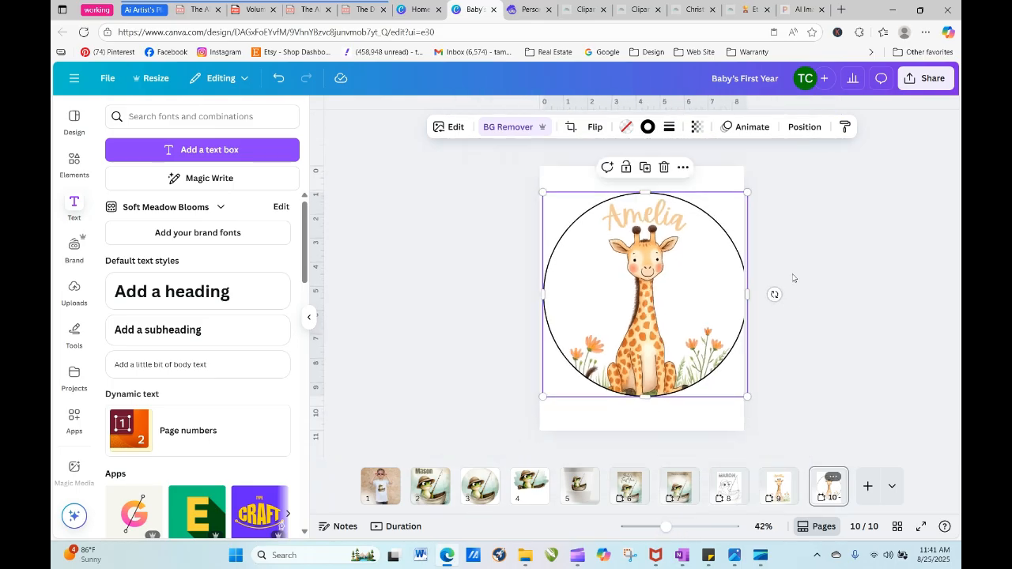
pyautogui.click(646, 168)
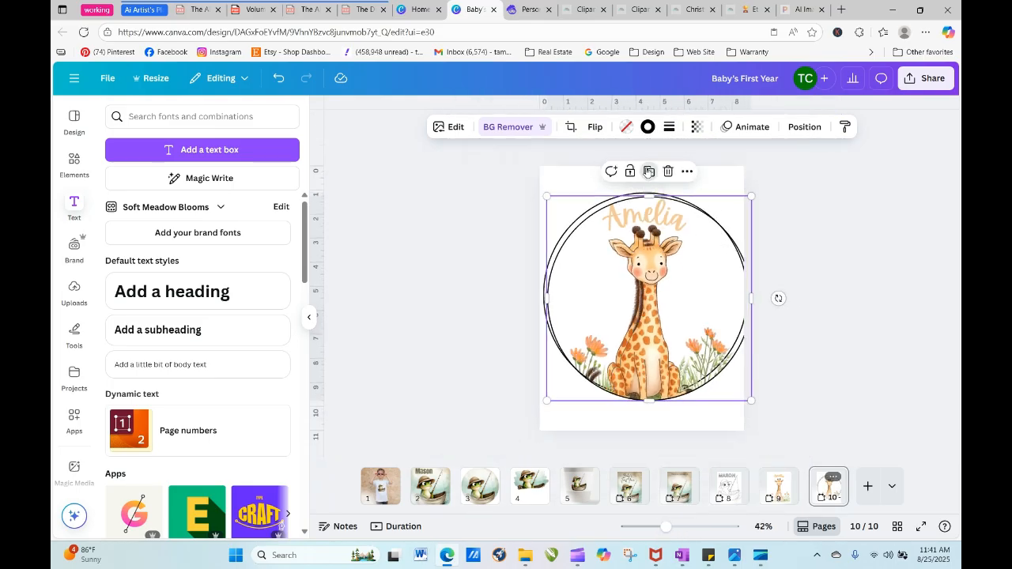
pyautogui.moveTo(733, 275); pyautogui.dragTo(923, 314)
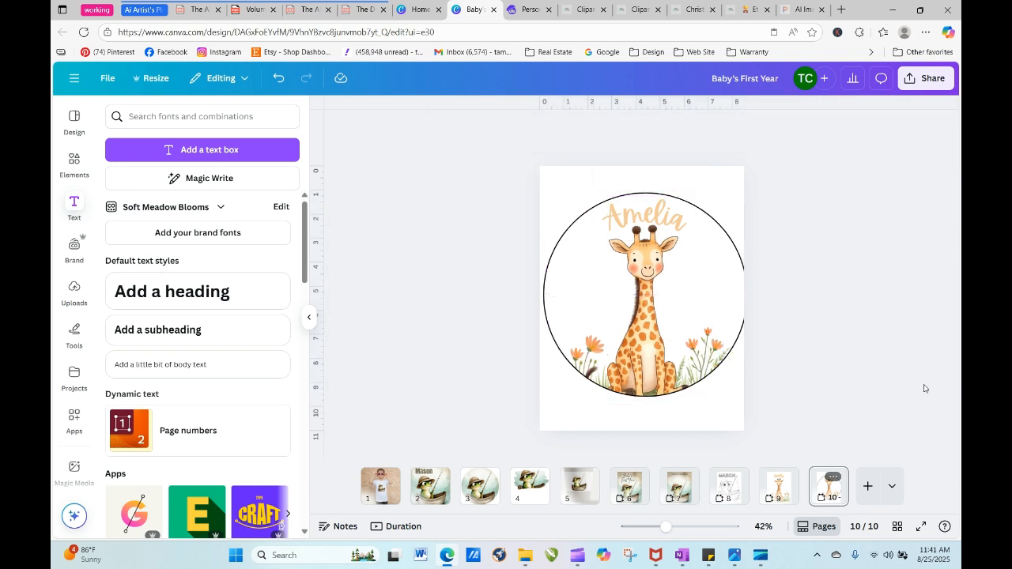
# - Shrink the circular giraffe frame on page 10 to about 8.16 in wide so it fits within the page
pyautogui.click(741, 300)
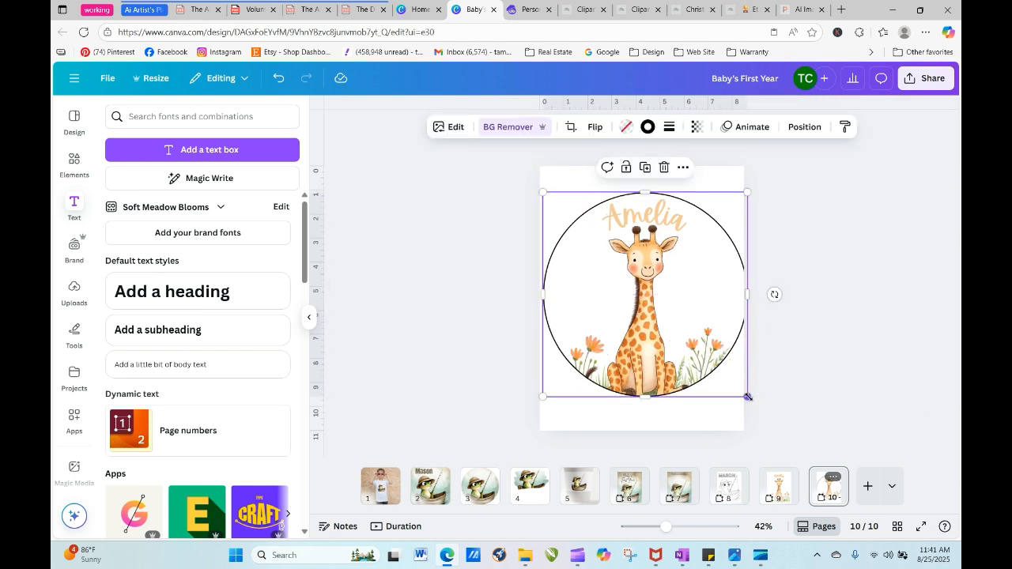
pyautogui.moveTo(747, 397); pyautogui.dragTo(738, 387)
pyautogui.click(805, 369)
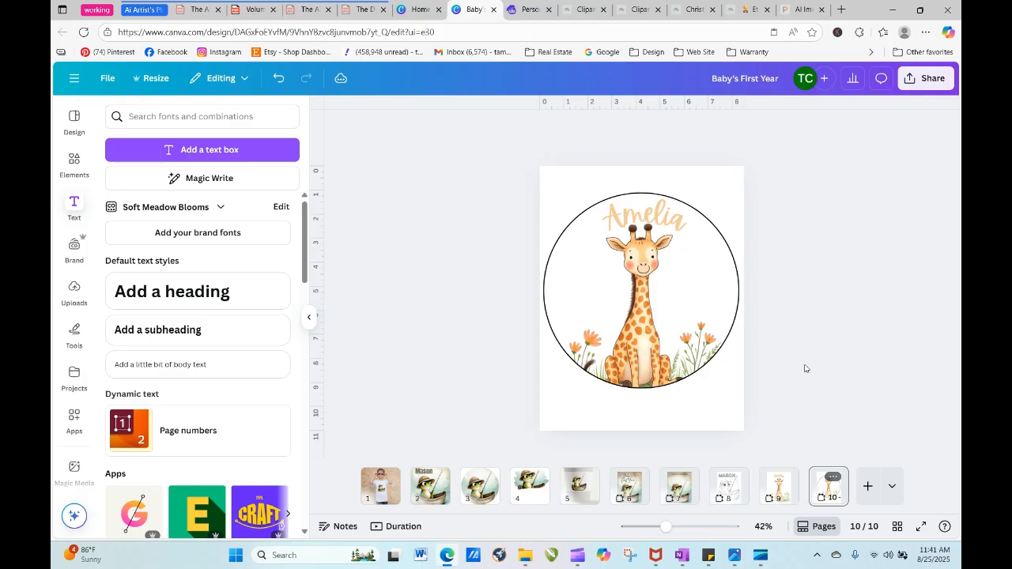
# - Send the circular giraffe frame on page 10 backward so it sits behind the curved name
pyautogui.click(662, 220)
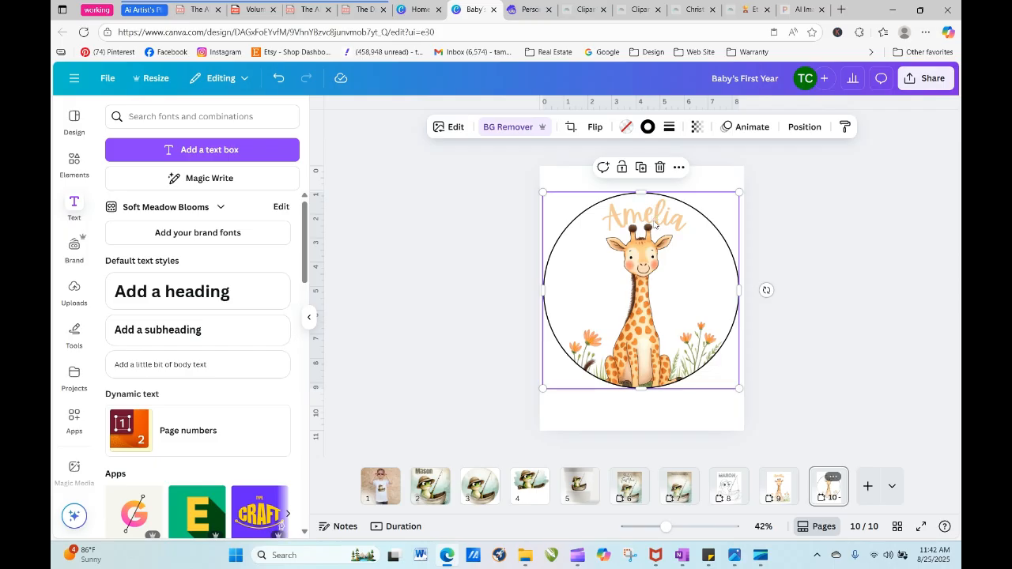
pyautogui.click(805, 127)
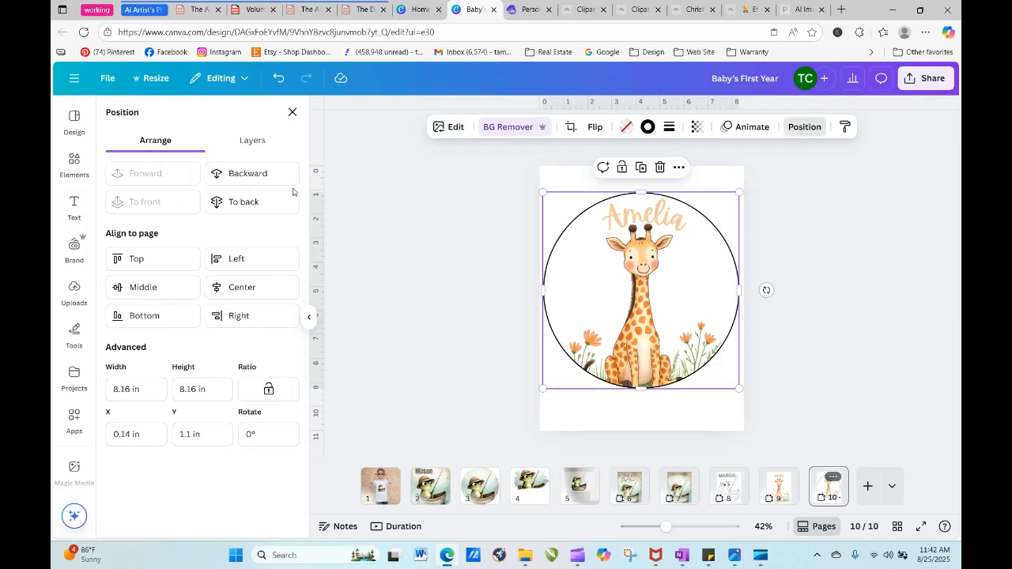
pyautogui.click(271, 173)
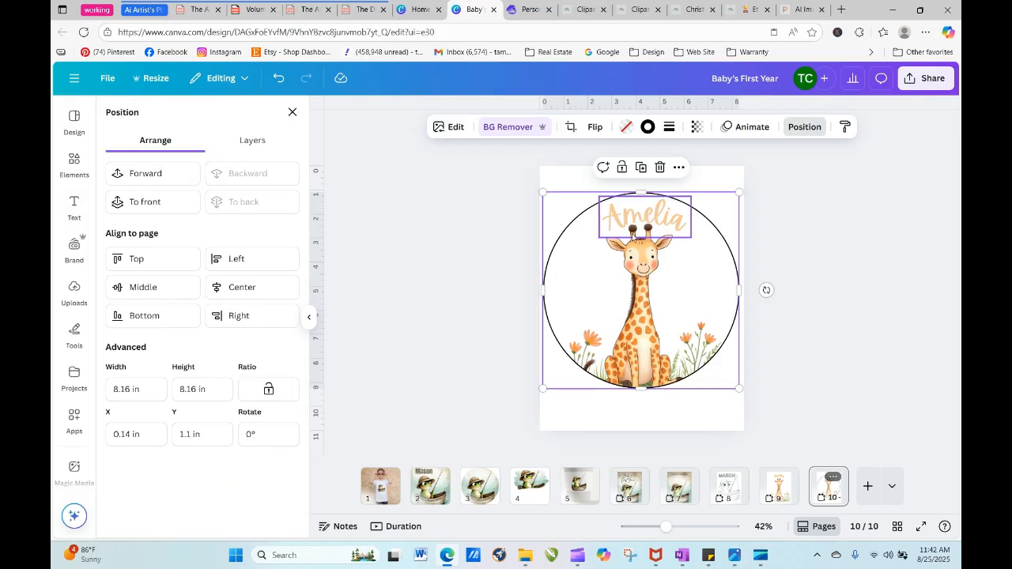
pyautogui.click(635, 229)
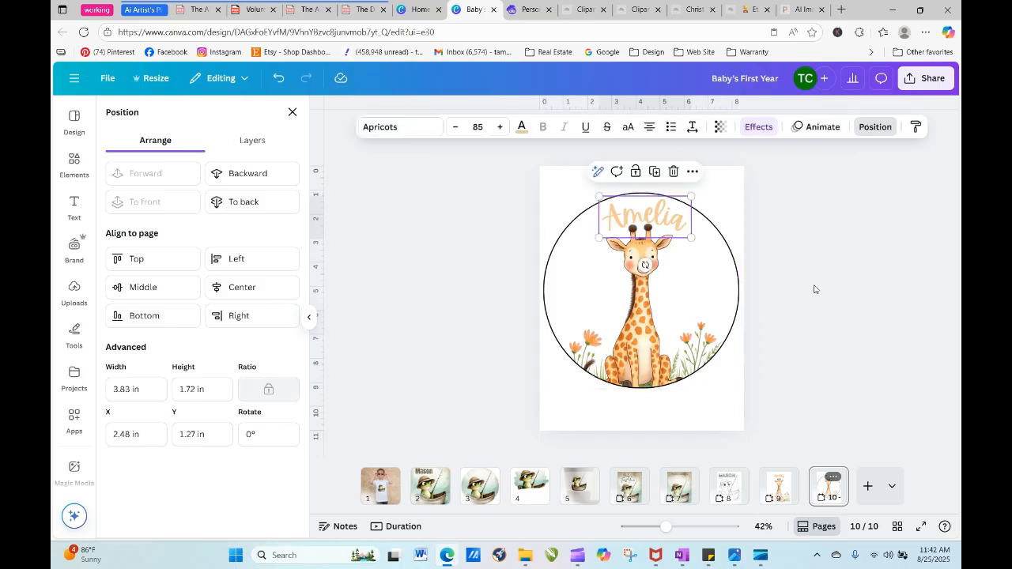
pyautogui.click(292, 113)
# - Duplicate page 10 and move the circular giraffe frame and curved name together lower on the copy
pyautogui.click(835, 481)
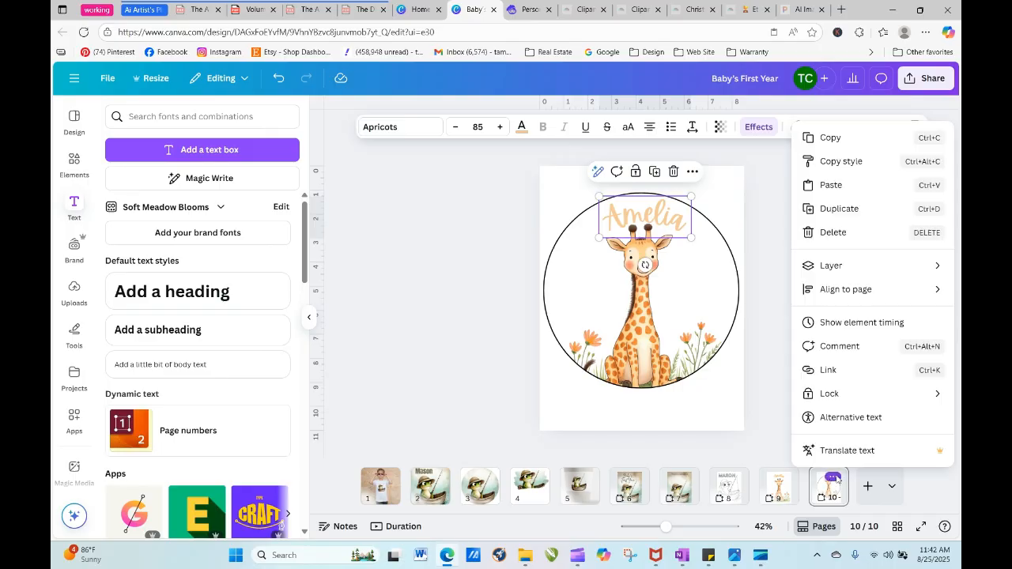
pyautogui.click(848, 257)
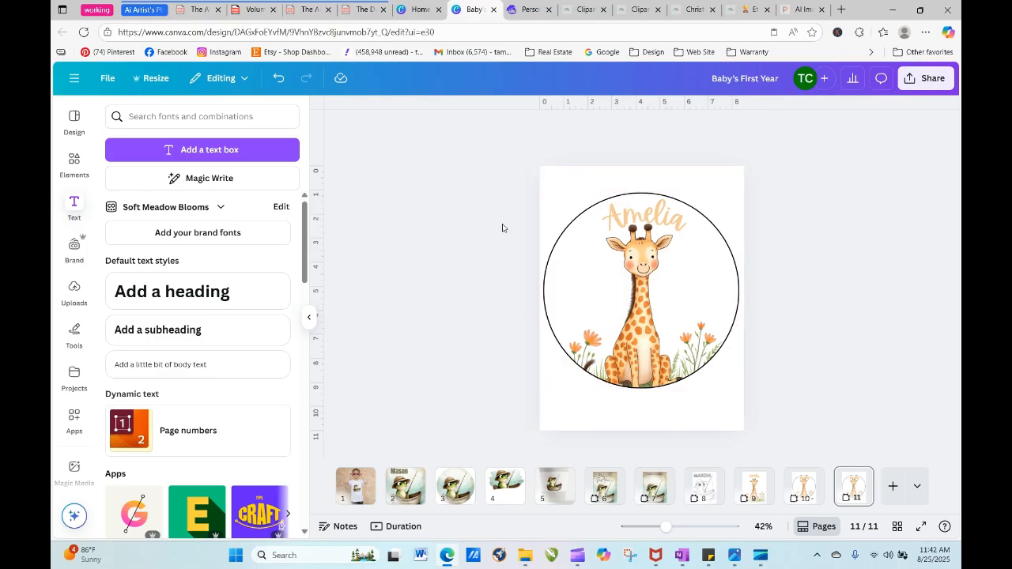
pyautogui.moveTo(486, 186); pyautogui.dragTo(821, 230)
pyautogui.moveTo(820, 412); pyautogui.dragTo(820, 411)
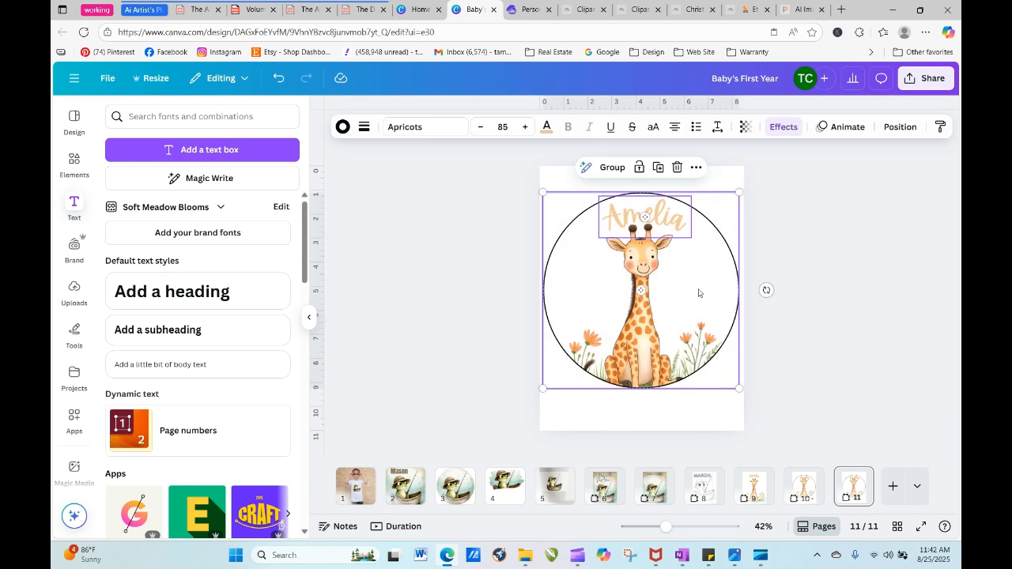
pyautogui.moveTo(698, 291); pyautogui.dragTo(699, 313)
pyautogui.click(784, 298)
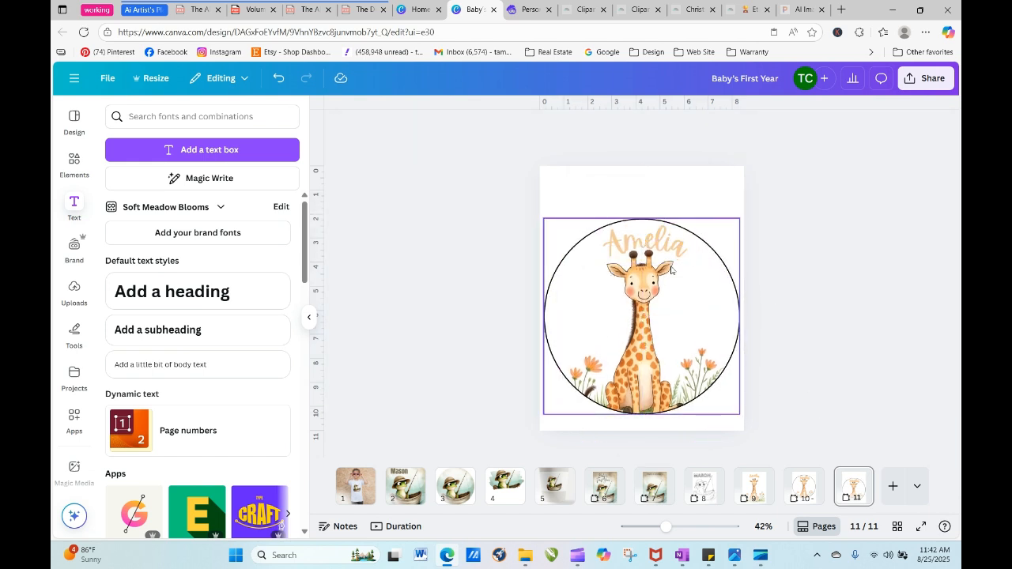
pyautogui.click(662, 243)
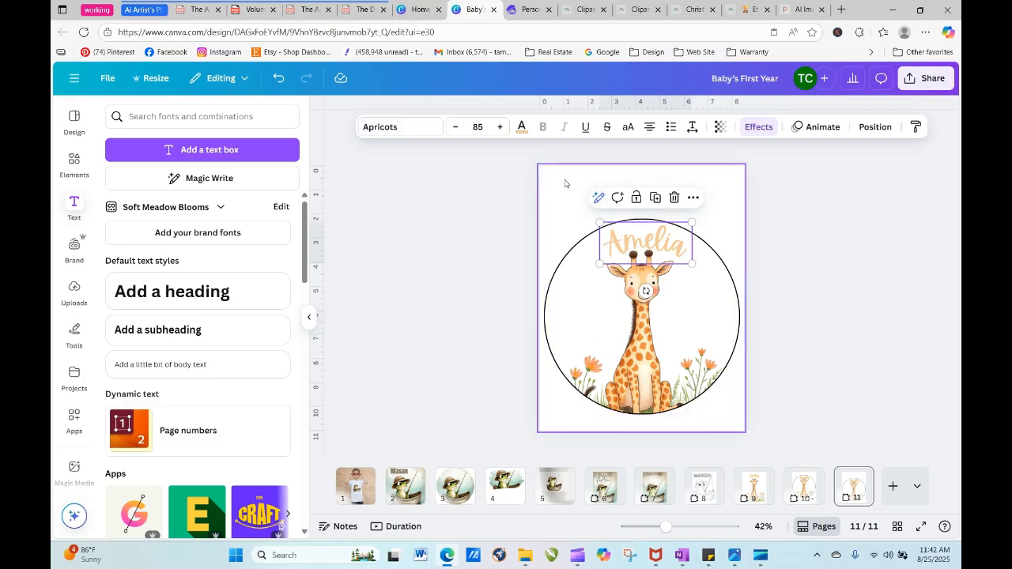
pyautogui.click(471, 208)
# - Search the photo elements for "round wood sign"
pyautogui.click(131, 117)
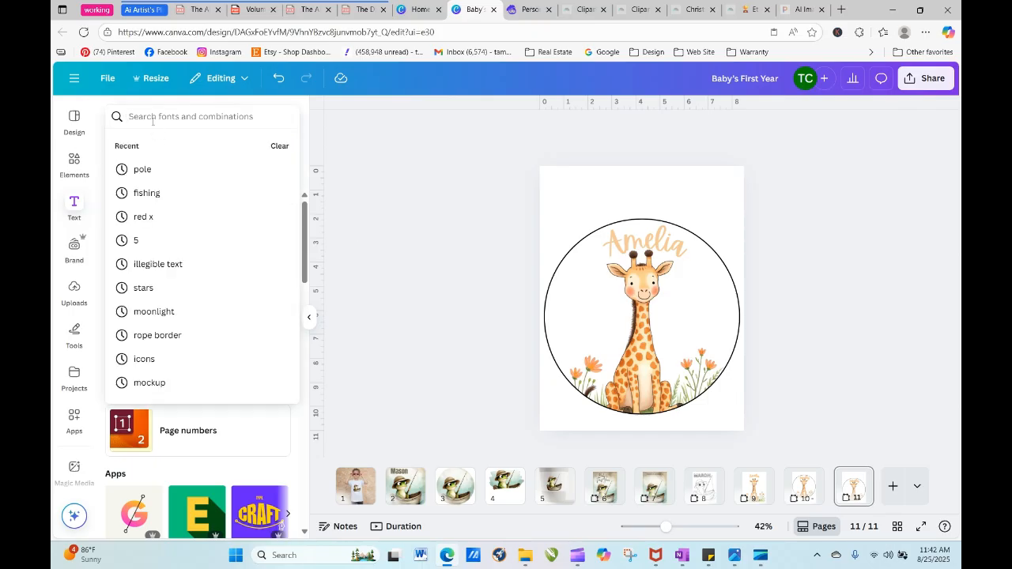
pyautogui.click(74, 163)
pyautogui.click(193, 117)
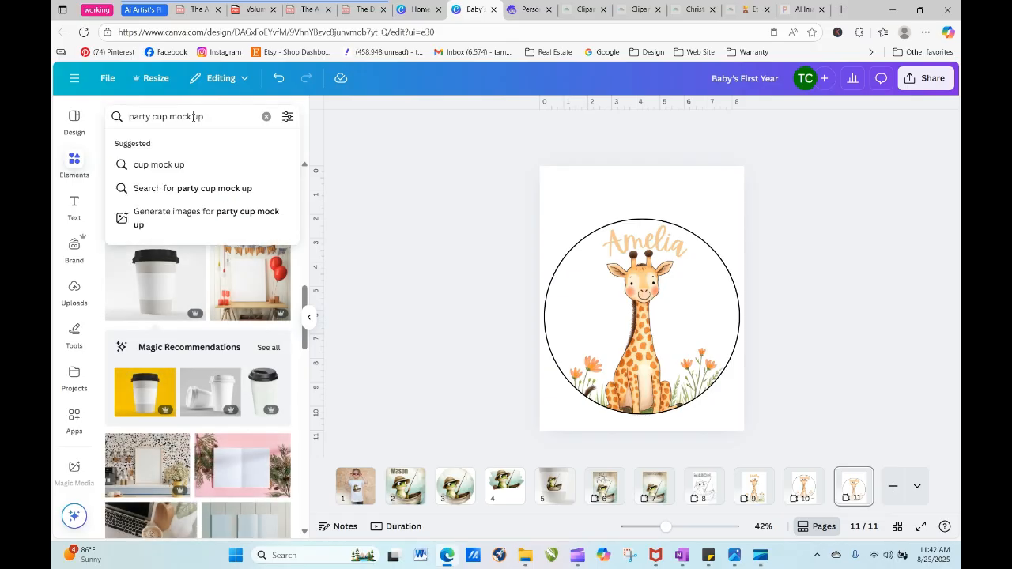
pyautogui.press('Return')
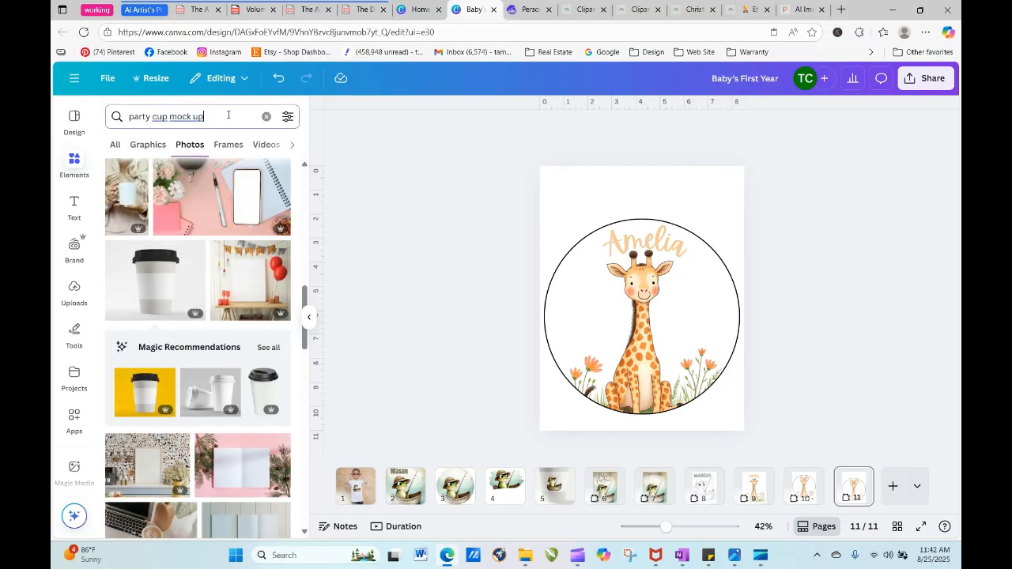
pyautogui.moveTo(228, 115); pyautogui.dragTo(87, 123)
pyautogui.write('roun')
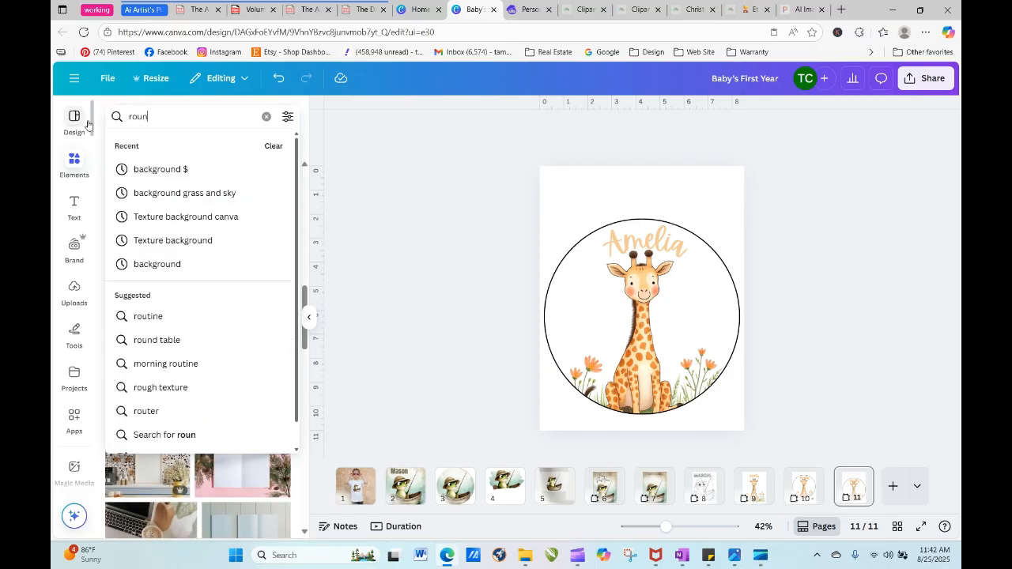
pyautogui.write('d wood sign')
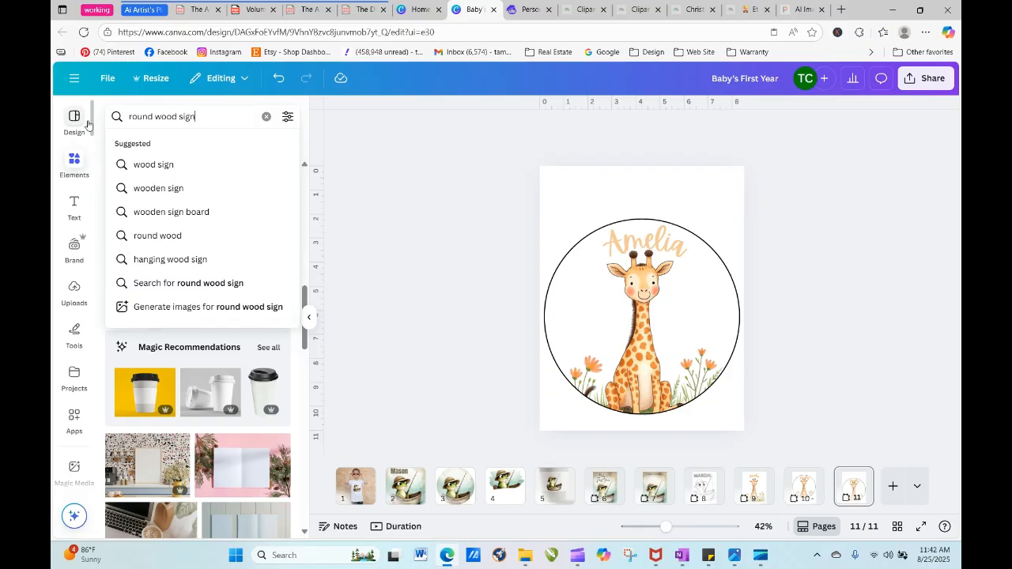
pyautogui.press('Return')
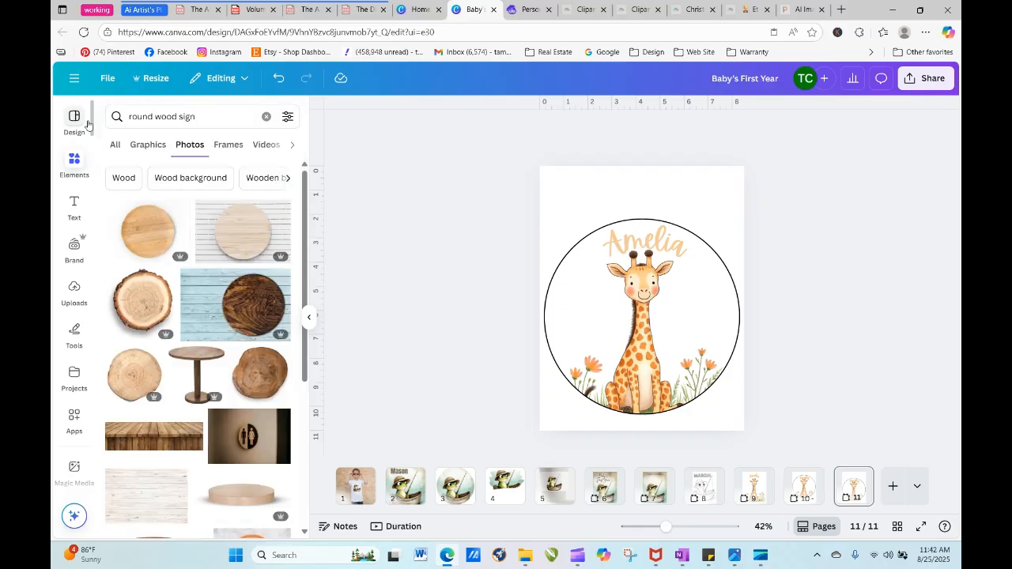
# - Add the plain round light-wood board photo to page 11 and remove its background
pyautogui.click(148, 242)
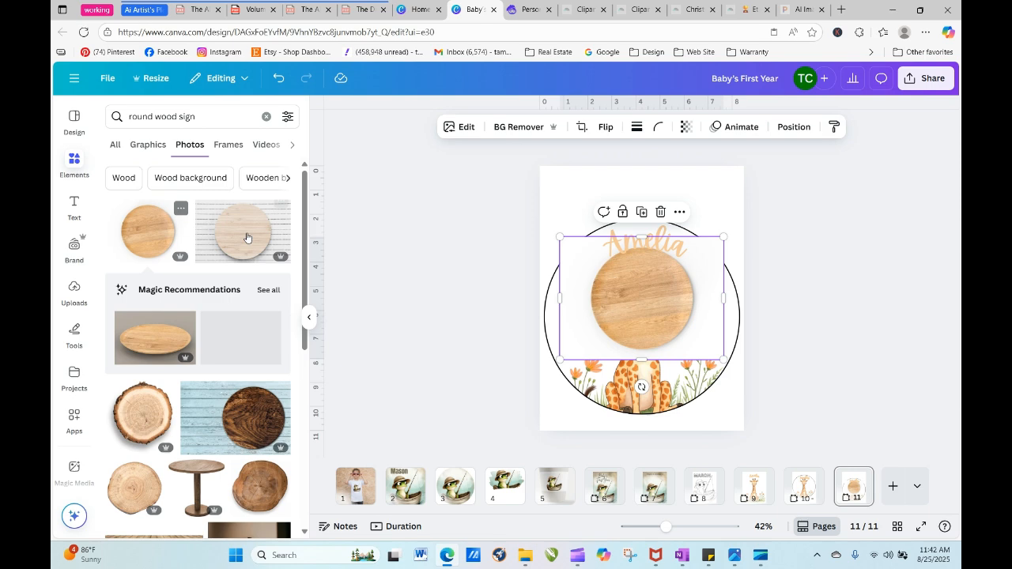
pyautogui.click(498, 127)
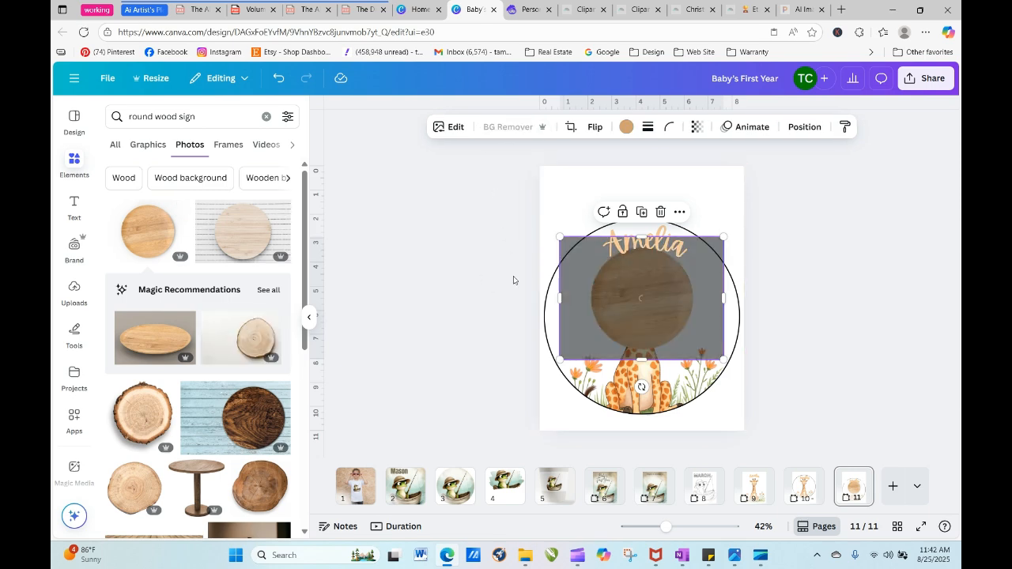
pyautogui.moveTo(633, 314); pyautogui.dragTo(571, 219)
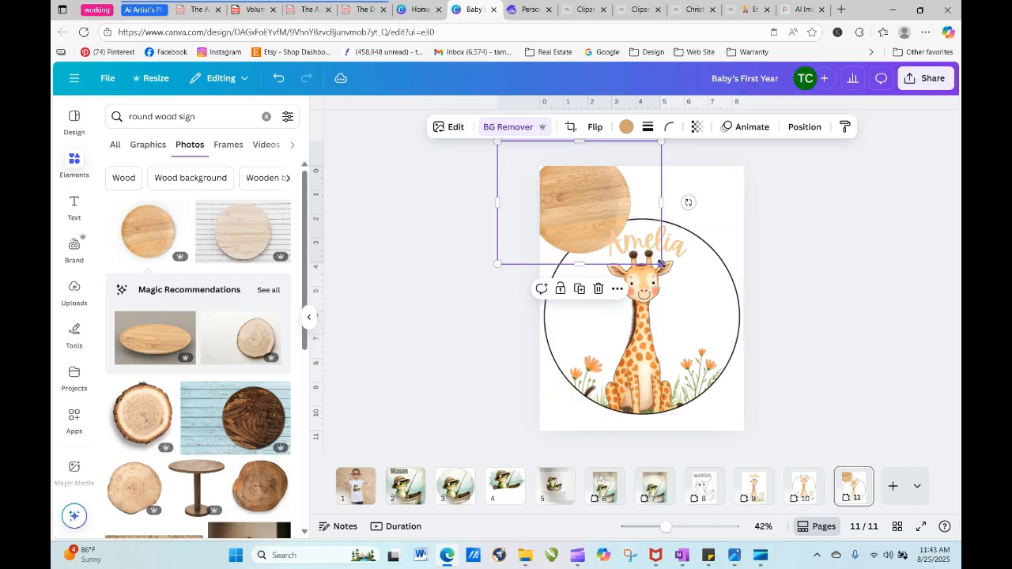
# - Enlarge the wood board image to about 13.05 by 9.79 in and align it at the back, filling the giraffe circle
pyautogui.moveTo(661, 263); pyautogui.dragTo(767, 435)
pyautogui.moveTo(685, 287); pyautogui.dragTo(827, 309)
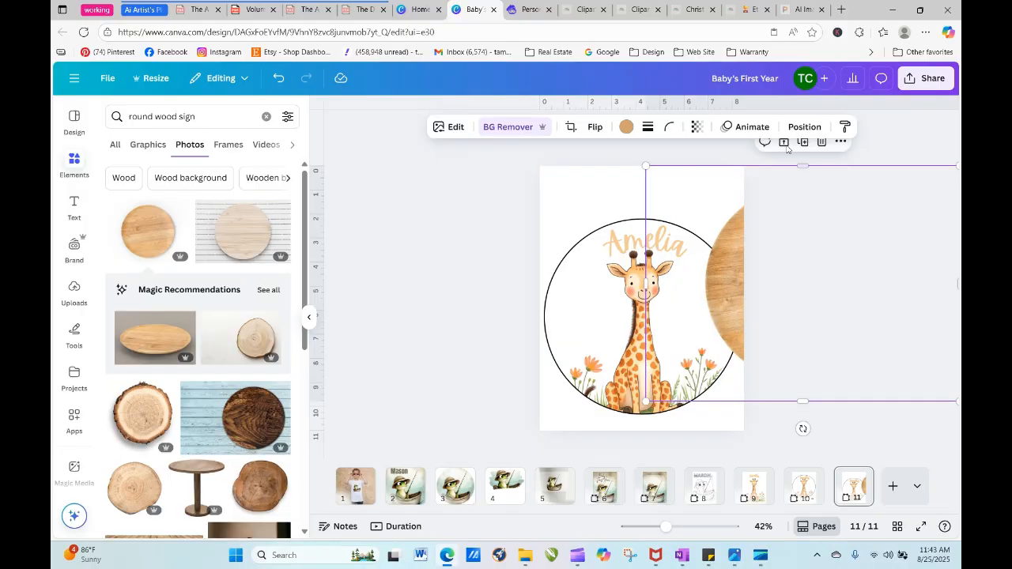
pyautogui.click(804, 127)
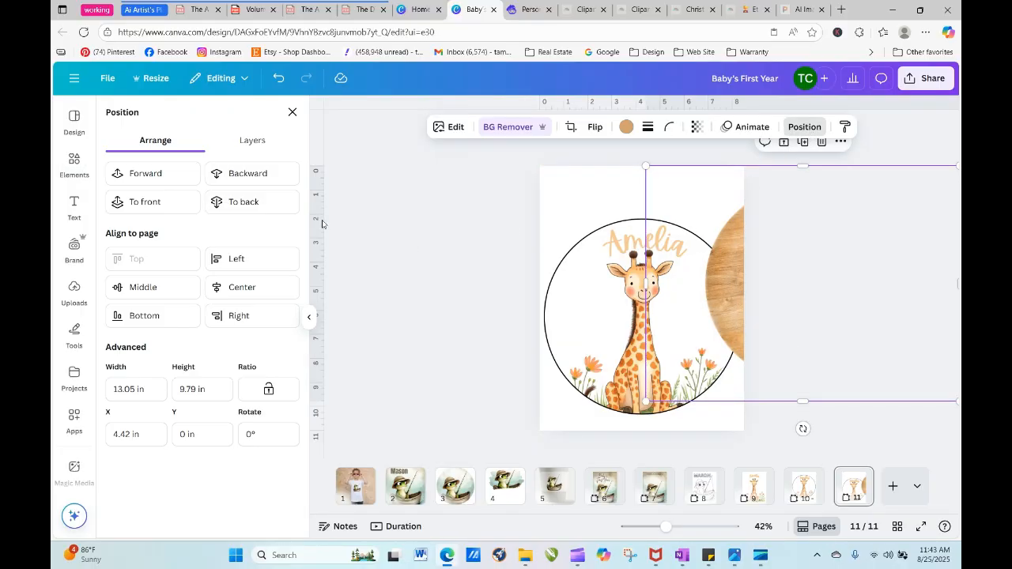
pyautogui.click(266, 201)
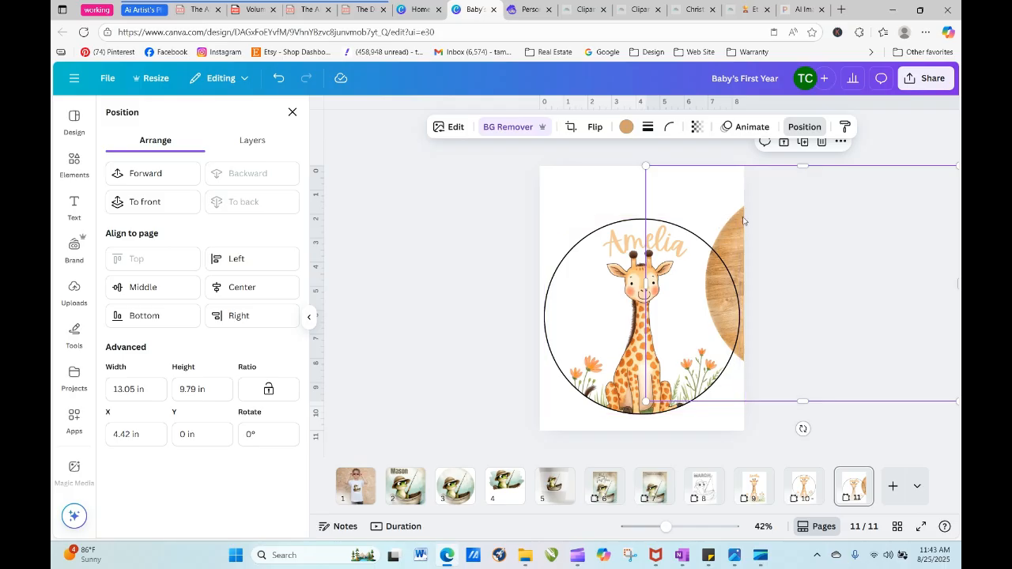
pyautogui.moveTo(770, 239); pyautogui.dragTo(610, 264)
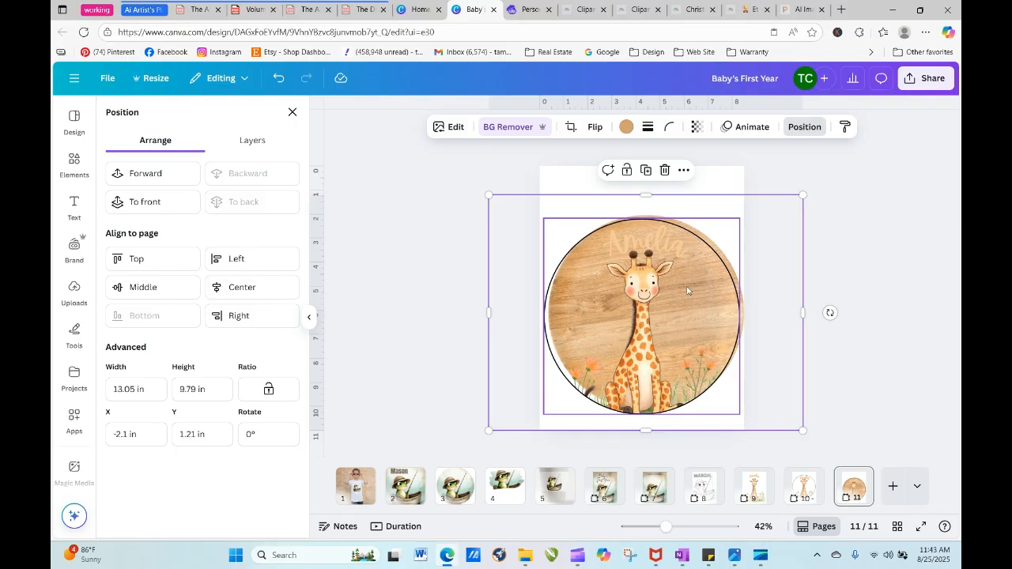
pyautogui.moveTo(790, 275); pyautogui.dragTo(785, 278)
pyautogui.click(883, 277)
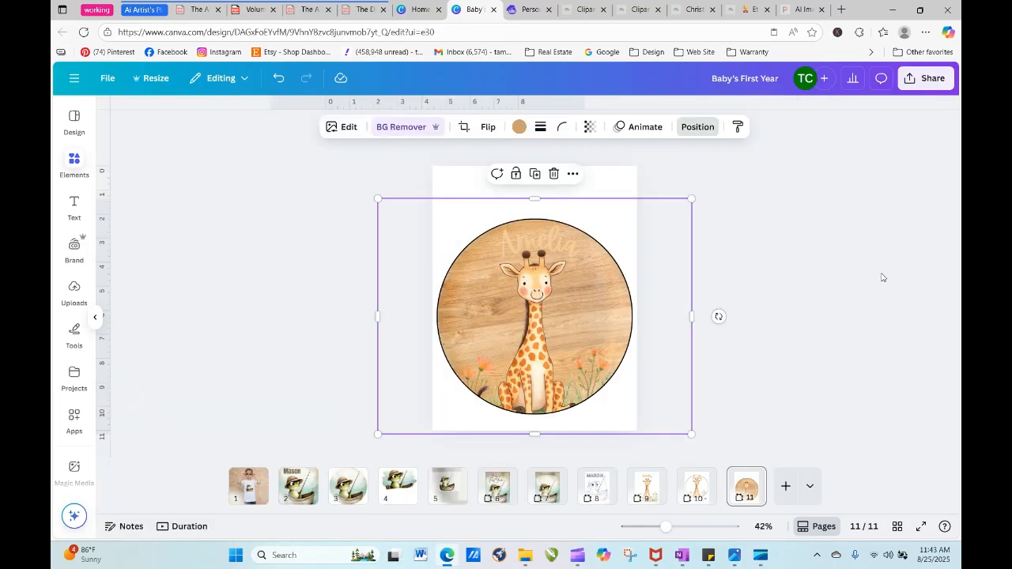
pyautogui.click(889, 281)
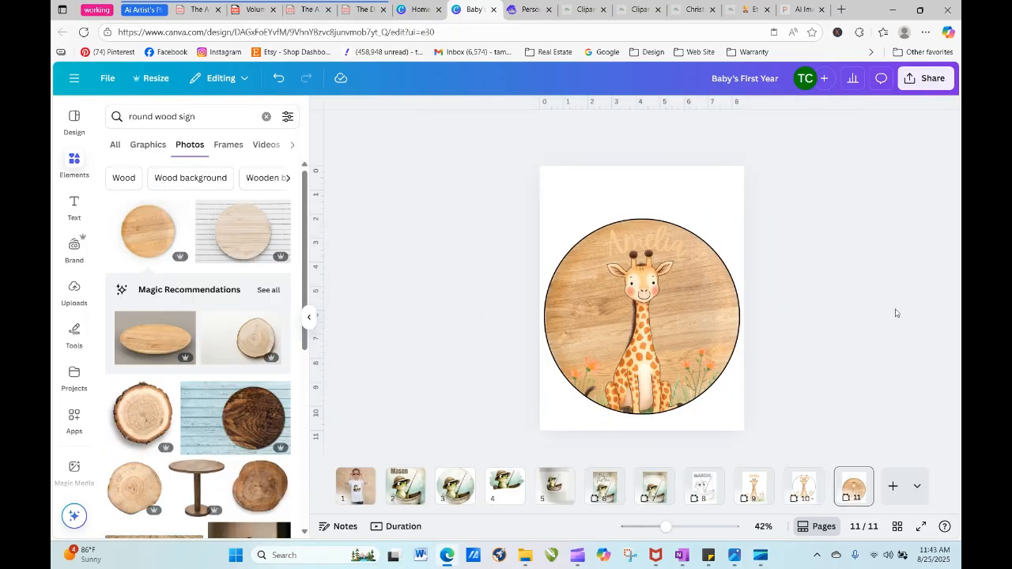
# - Nudge the curved name slightly left to centre it above the giraffe's head on the wood circle
pyautogui.click(664, 242)
pyautogui.moveTo(651, 245); pyautogui.dragTo(647, 245)
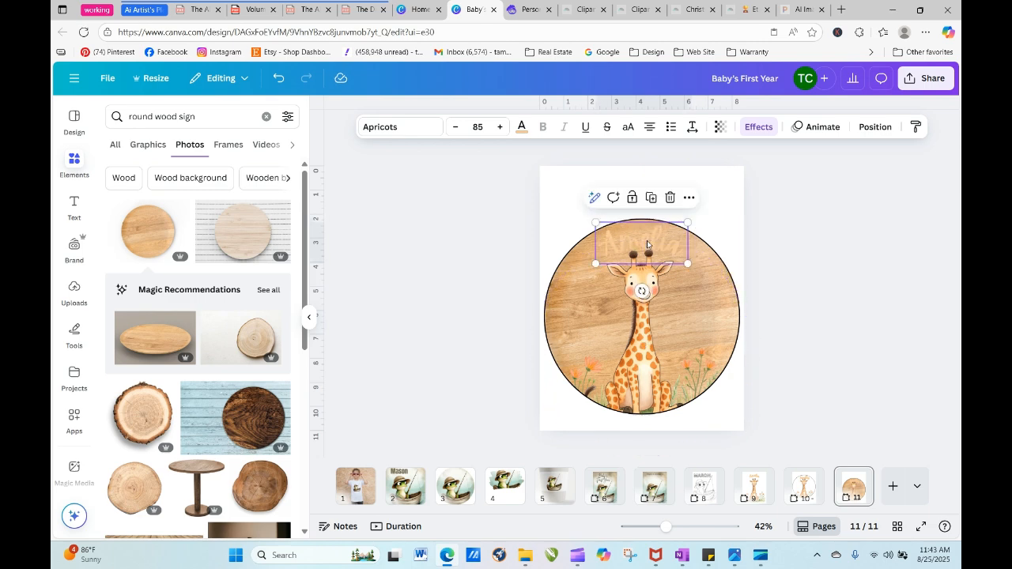
pyautogui.click(502, 212)
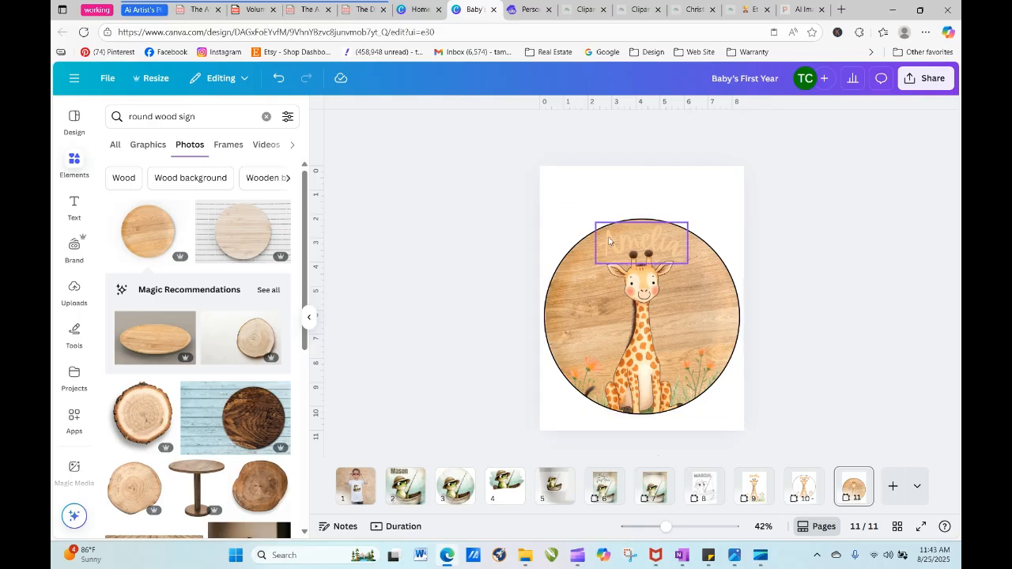
# - Try white and green from the giraffe's photo colors on the curved name, and settle on the dark brown
pyautogui.click(610, 241)
pyautogui.click(521, 129)
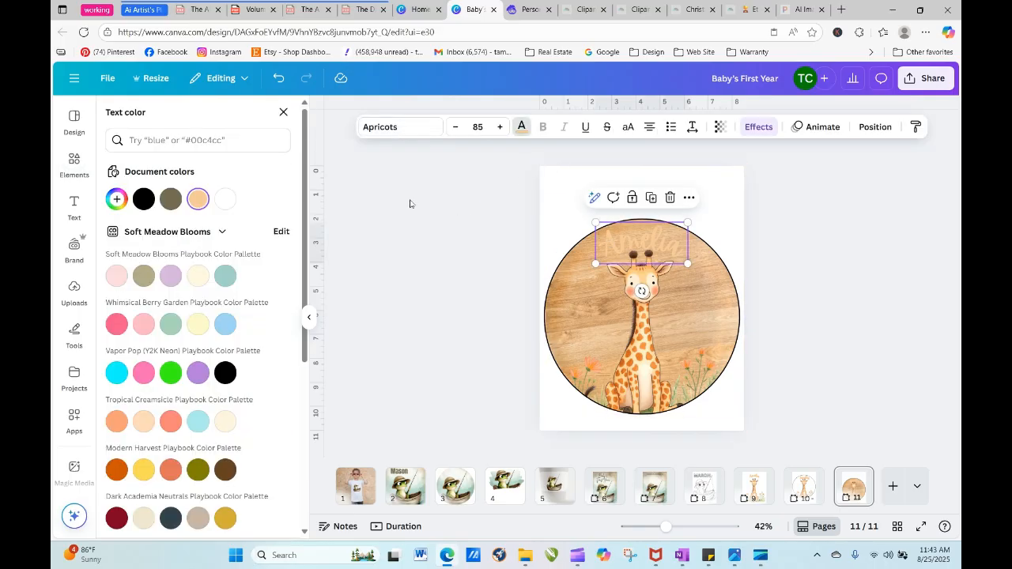
pyautogui.moveTo(305, 291); pyautogui.dragTo(314, 490)
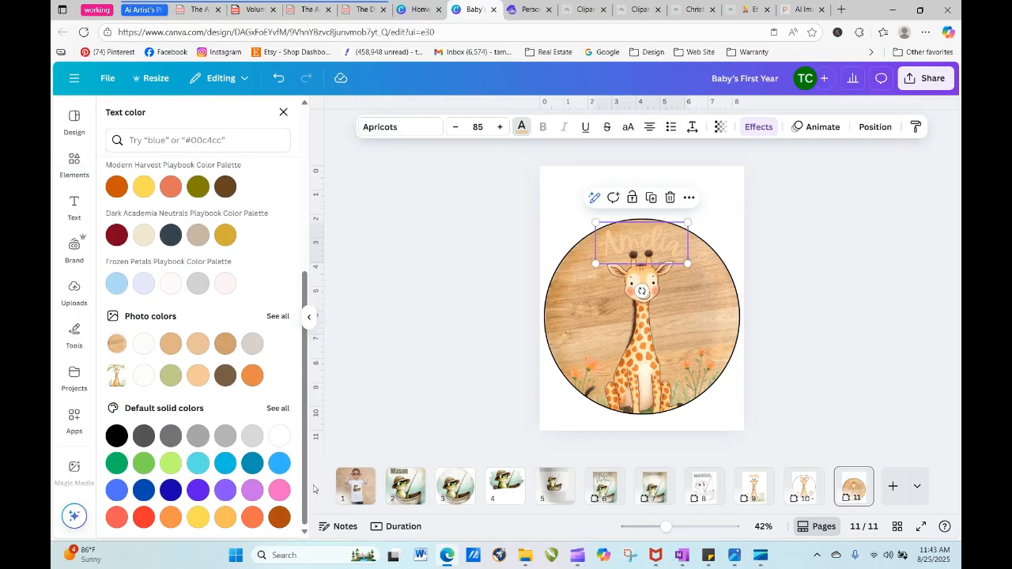
pyautogui.click(144, 377)
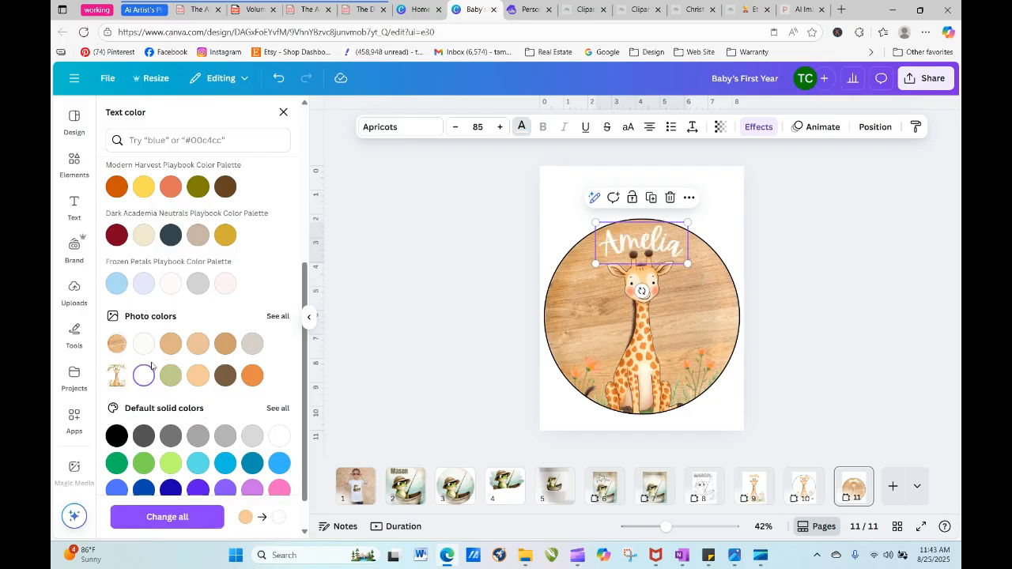
pyautogui.click(170, 376)
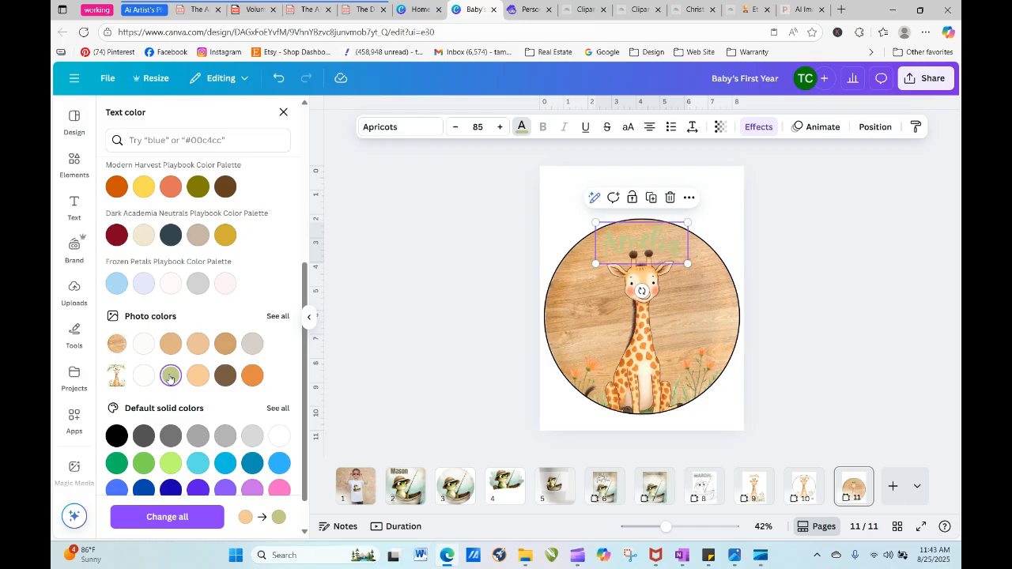
pyautogui.click(228, 376)
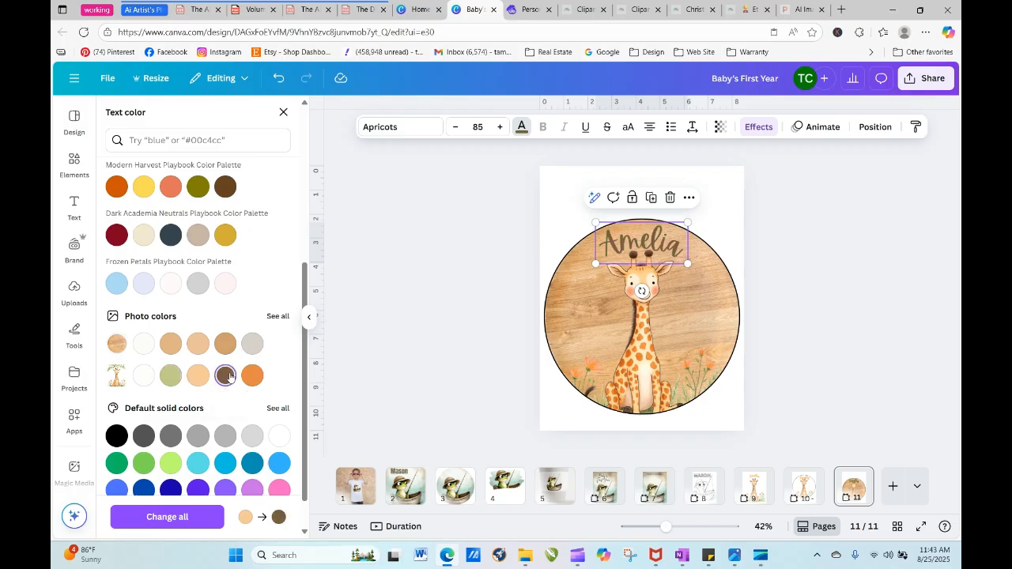
pyautogui.click(803, 314)
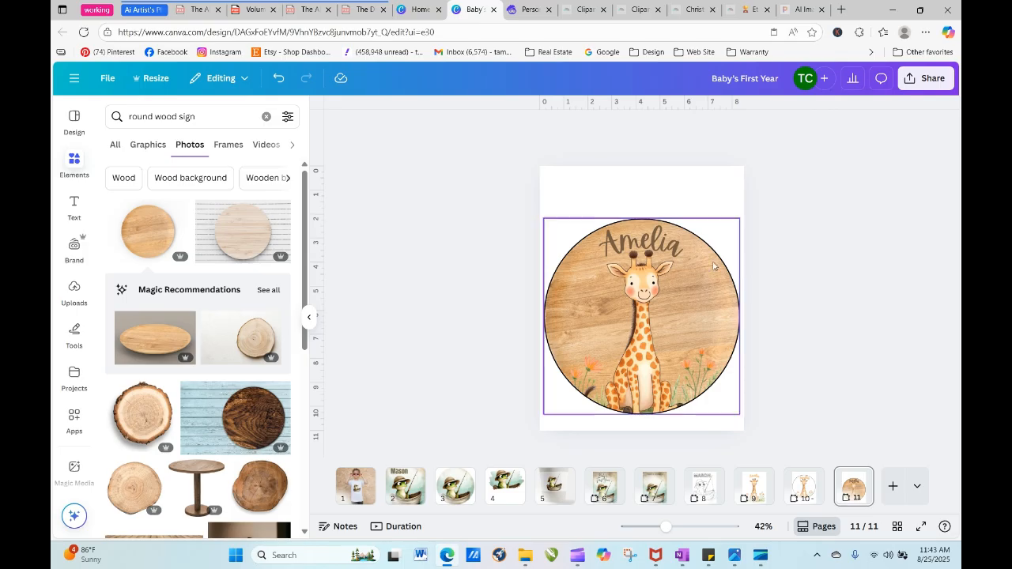
# - Move the brown name down to the right side of the giraffe's neck, inside the wood circle
pyautogui.click(669, 251)
pyautogui.moveTo(669, 251); pyautogui.dragTo(720, 319)
pyautogui.click(794, 331)
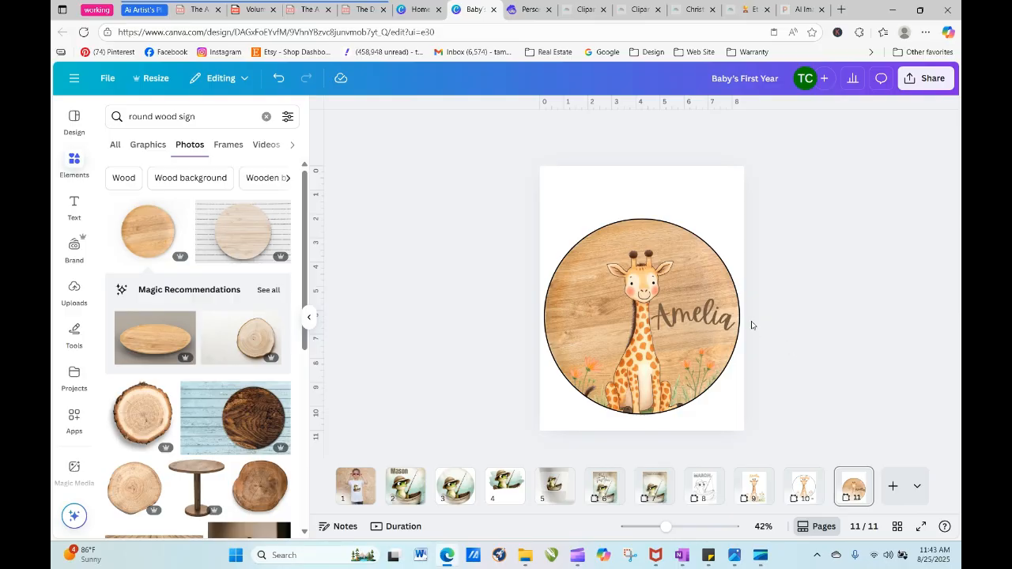
# - Adjust the giraffe image's crop so the giraffe sits slightly lower inside its circle, cutting off the feet and grass
pyautogui.click(703, 316)
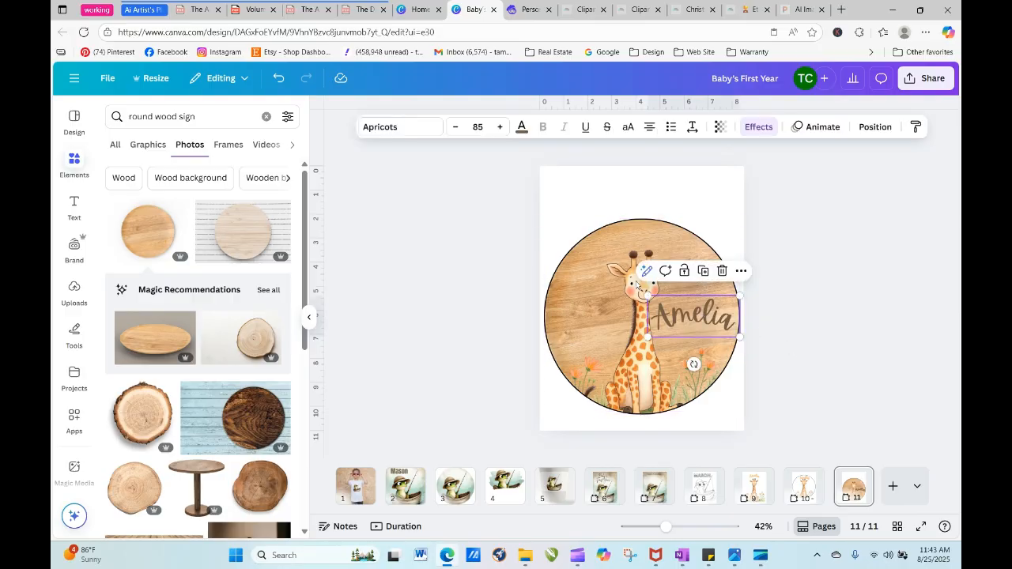
pyautogui.doubleClick(640, 366)
pyautogui.moveTo(640, 372); pyautogui.dragTo(645, 397)
pyautogui.click(827, 370)
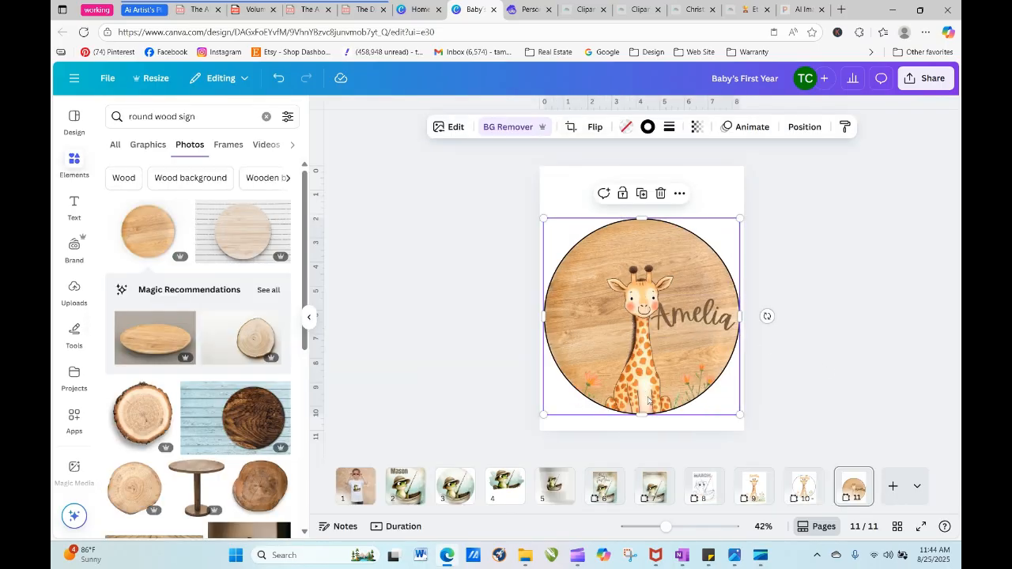
pyautogui.doubleClick(644, 383)
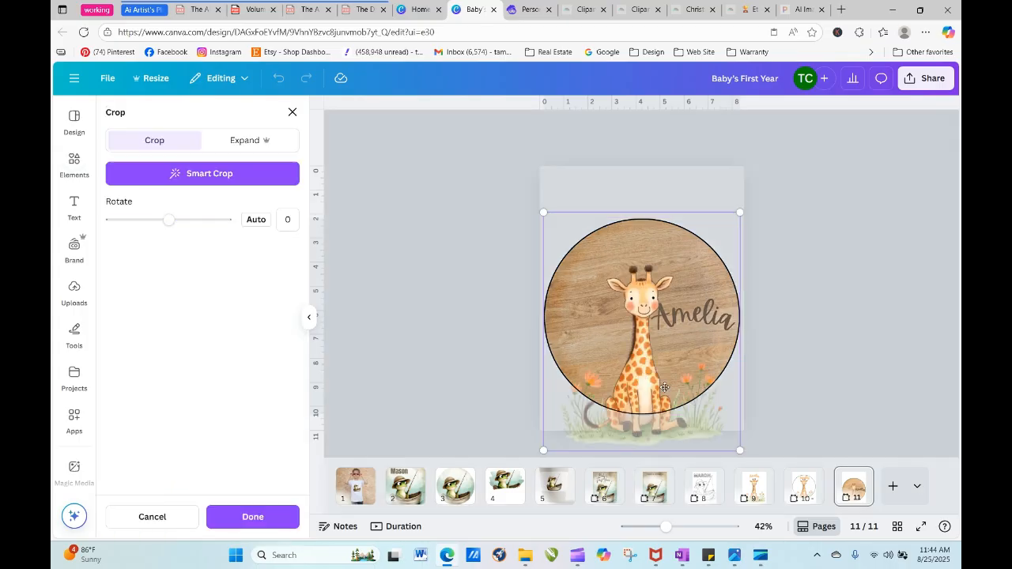
pyautogui.moveTo(741, 452); pyautogui.dragTo(727, 431)
pyautogui.moveTo(655, 388); pyautogui.dragTo(635, 382)
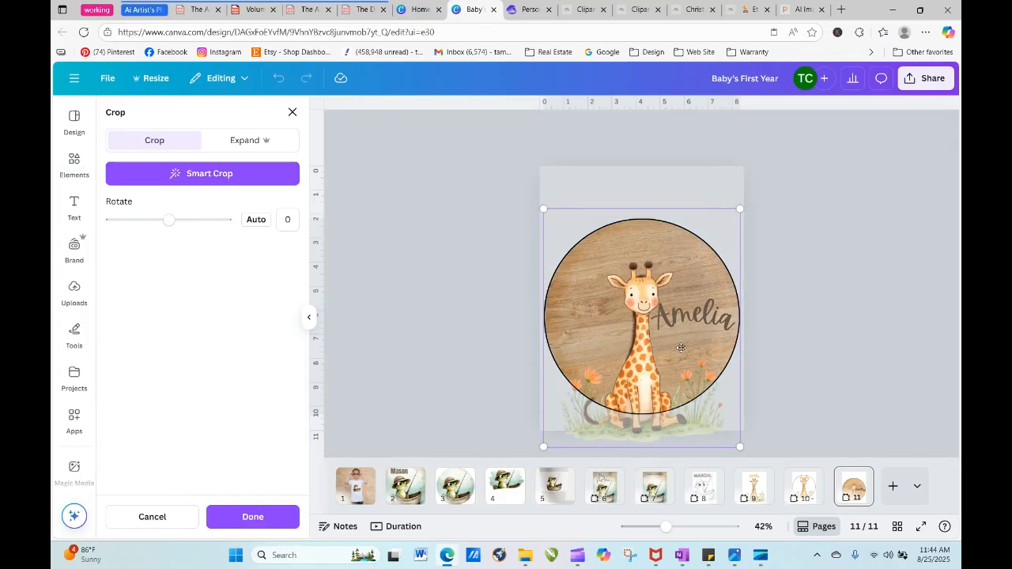
pyautogui.click(253, 517)
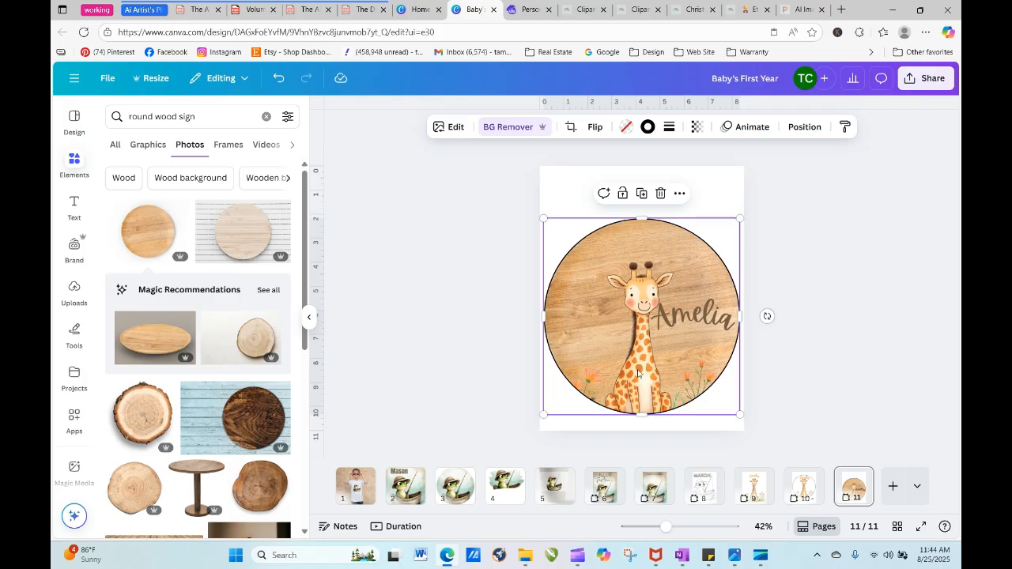
# - Remove the black outline from the giraffe circle and place the image centred over the wood board, slightly above its lower edge
pyautogui.moveTo(644, 375); pyautogui.dragTo(626, 363)
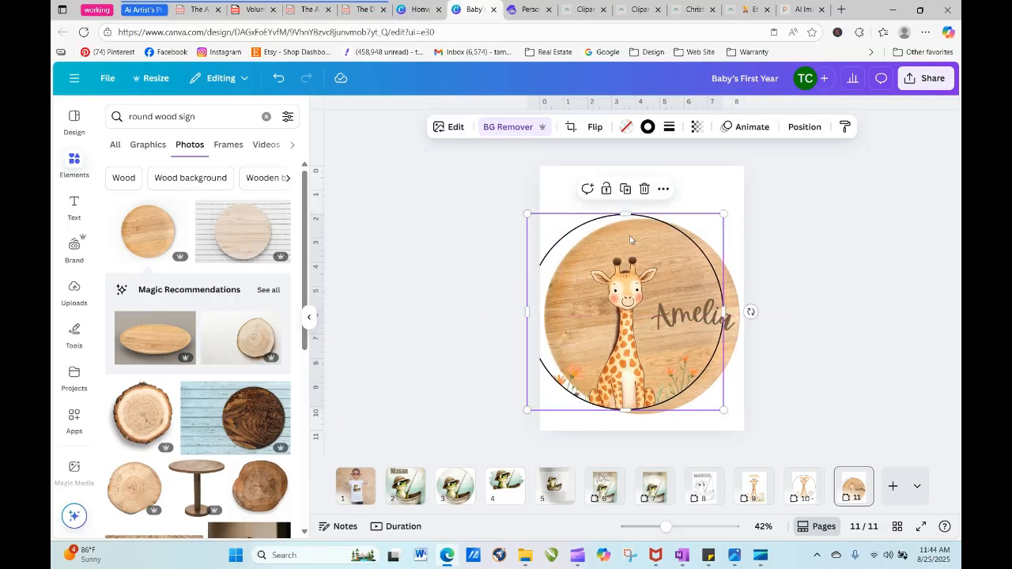
pyautogui.click(650, 129)
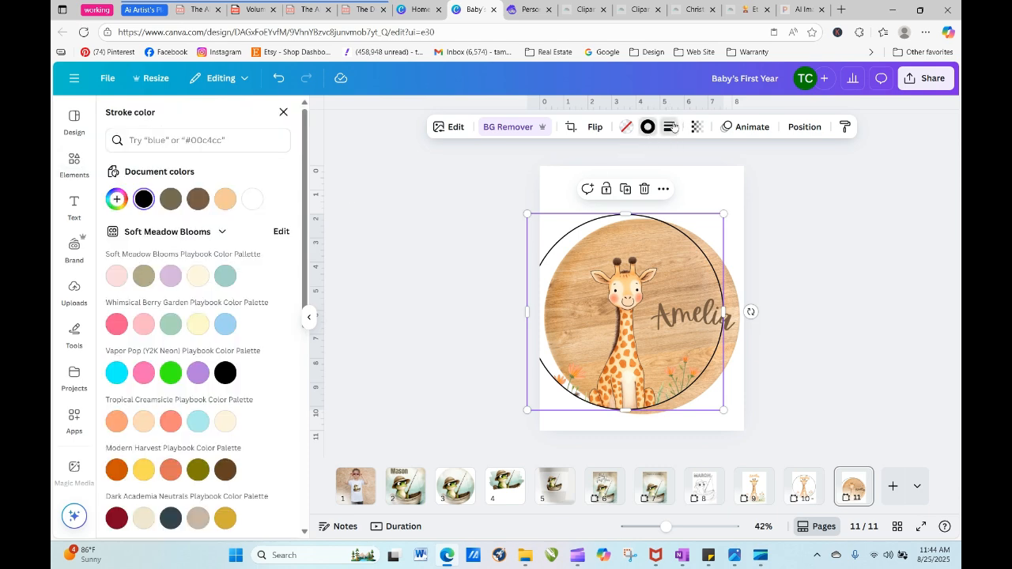
pyautogui.click(668, 126)
pyautogui.click(603, 162)
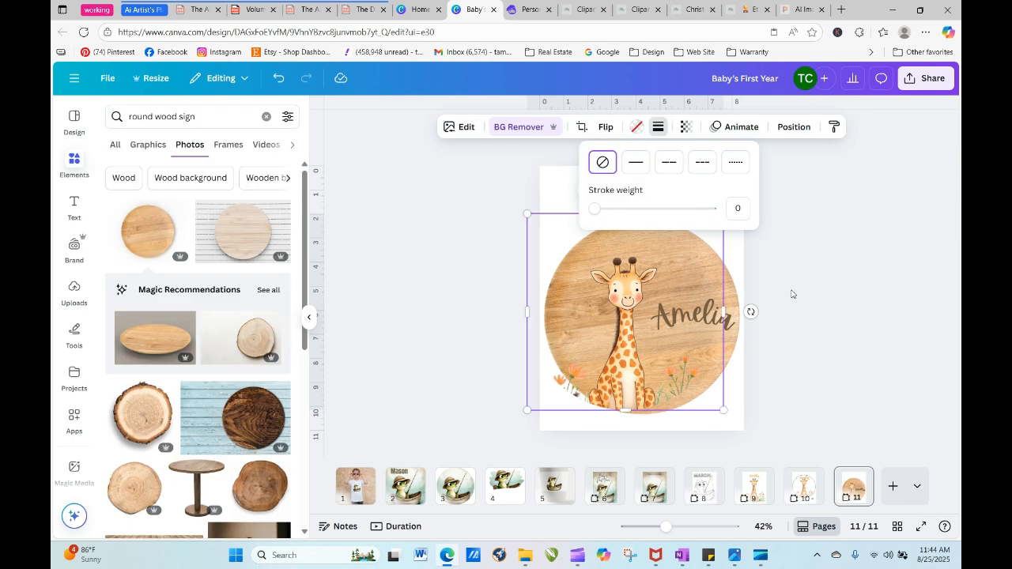
pyautogui.click(694, 372)
pyautogui.moveTo(622, 382)
pyautogui.mouseDown()
pyautogui.moveTo(622, 368)
pyautogui.moveTo(641, 373)
pyautogui.mouseUp()
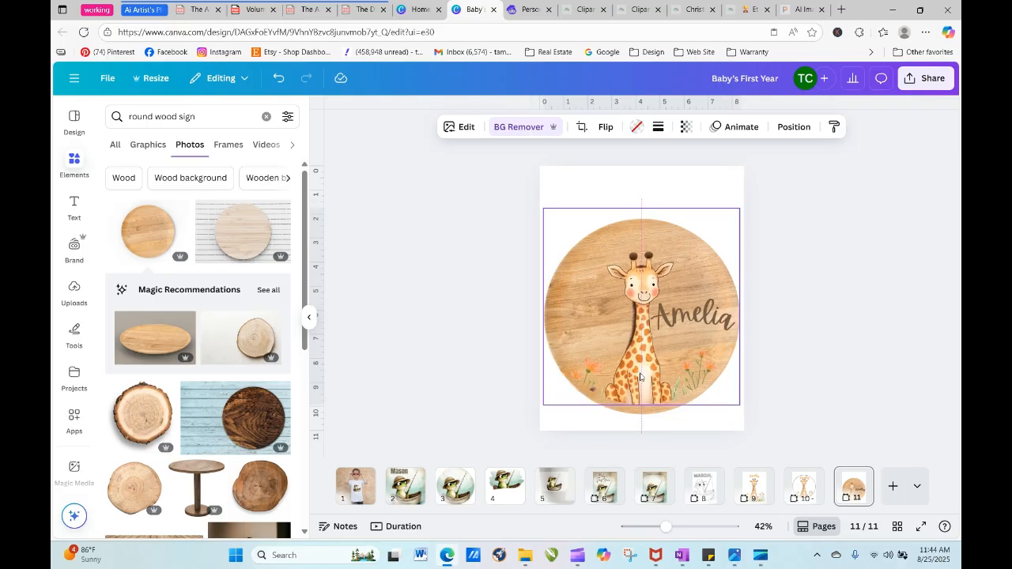
pyautogui.click(767, 359)
# - Move the brown name to the upper part of the wood board and shrink the giraffe image, seating it near the board's lower edge
pyautogui.click(704, 318)
pyautogui.moveTo(704, 318); pyautogui.dragTo(653, 242)
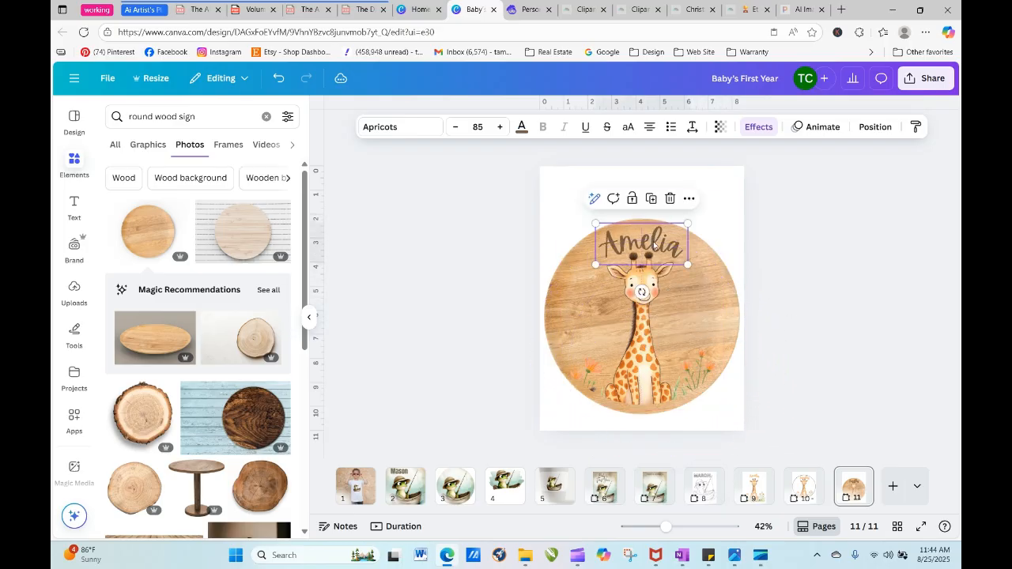
pyautogui.click(653, 294)
pyautogui.moveTo(544, 208); pyautogui.dragTo(568, 234)
pyautogui.moveTo(653, 358); pyautogui.dragTo(645, 361)
pyautogui.click(820, 353)
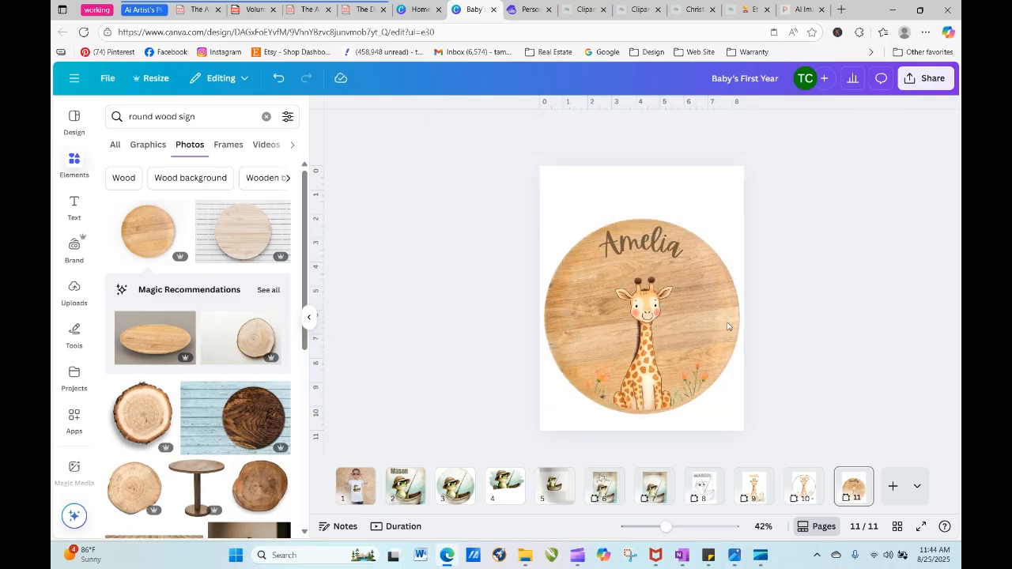
# - Lower the name to just above the giraffe's horns and centre both the giraffe and the name on the wood board
pyautogui.moveTo(668, 246); pyautogui.dragTo(669, 261)
pyautogui.click(778, 295)
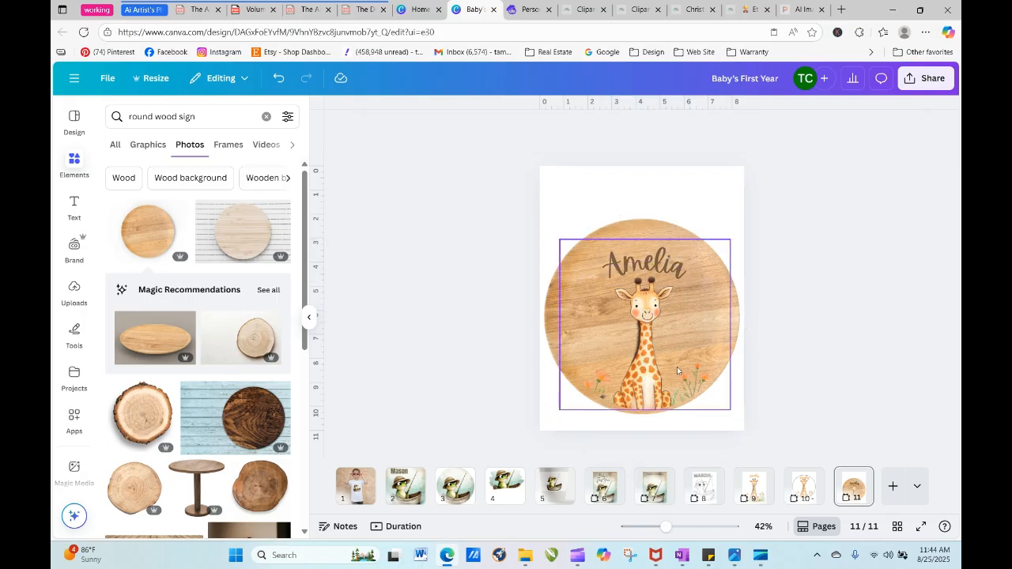
pyautogui.moveTo(644, 357); pyautogui.dragTo(642, 356)
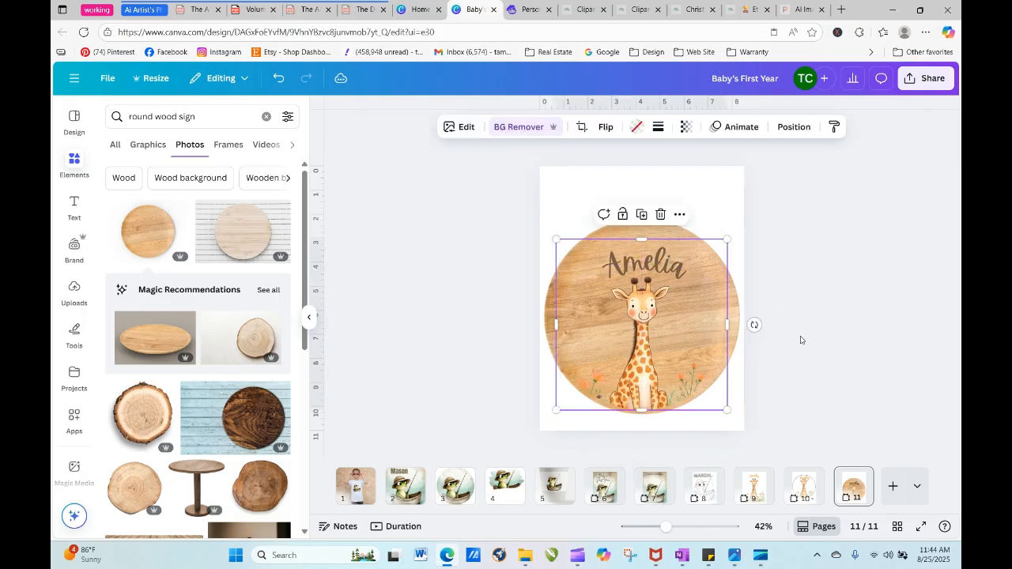
pyautogui.click(757, 323)
pyautogui.click(670, 265)
pyautogui.moveTo(671, 265); pyautogui.dragTo(661, 266)
pyautogui.click(809, 300)
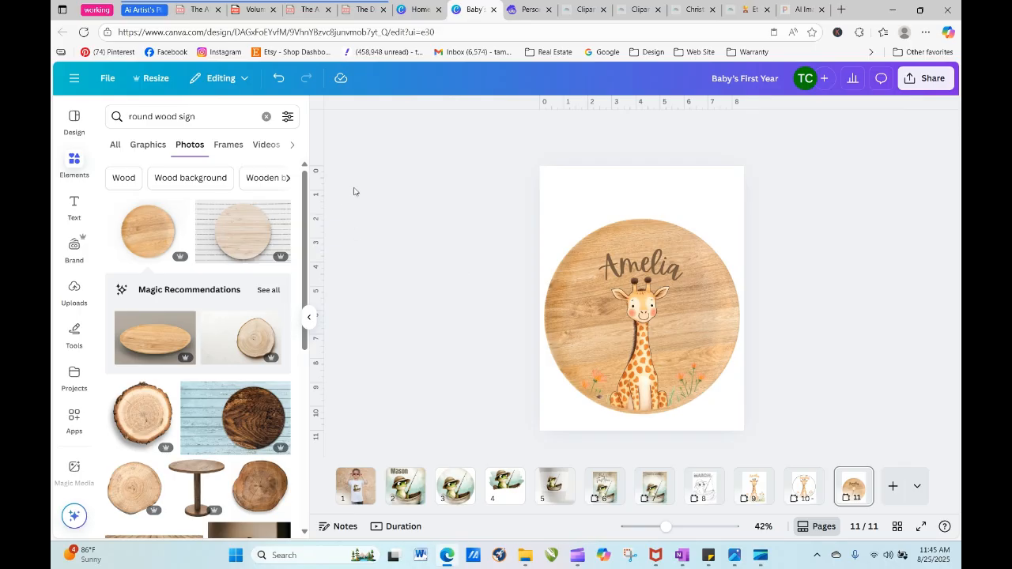
# - Search the photo elements for "bow", and refine the search to "bow orange"
pyautogui.moveTo(208, 119); pyautogui.dragTo(110, 119)
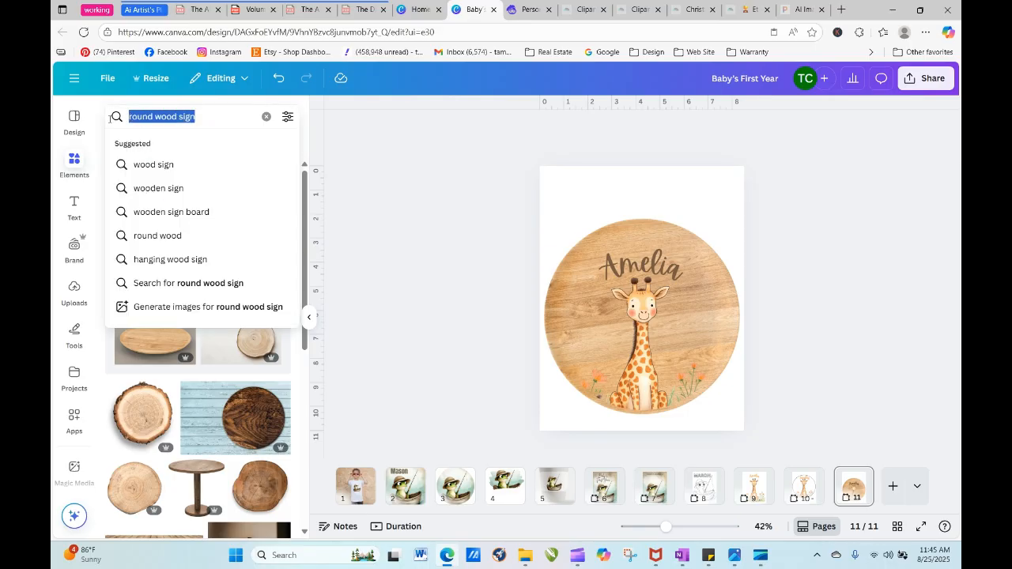
pyautogui.write('bow')
pyautogui.press('Return')
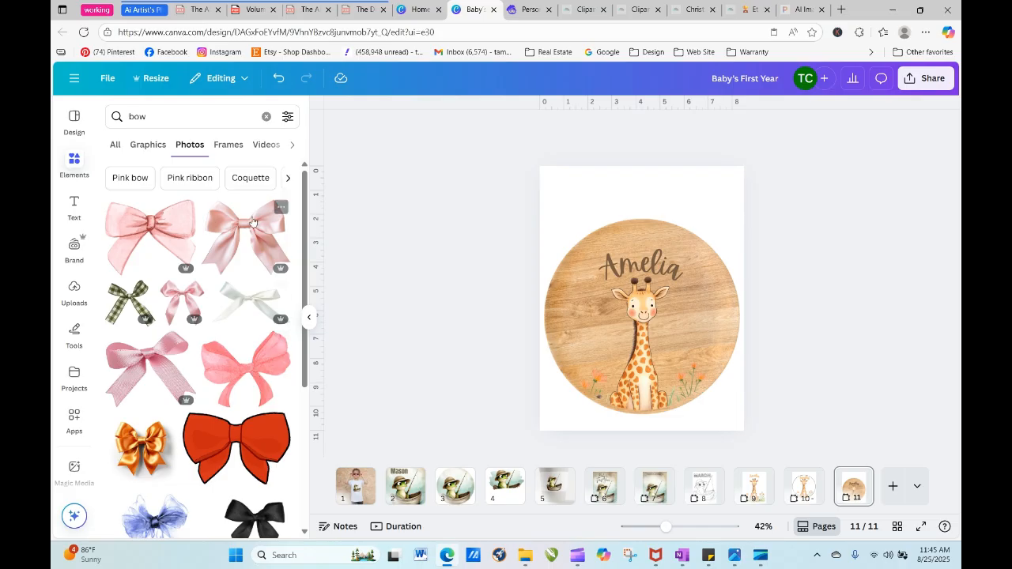
pyautogui.click(188, 122)
pyautogui.write('or')
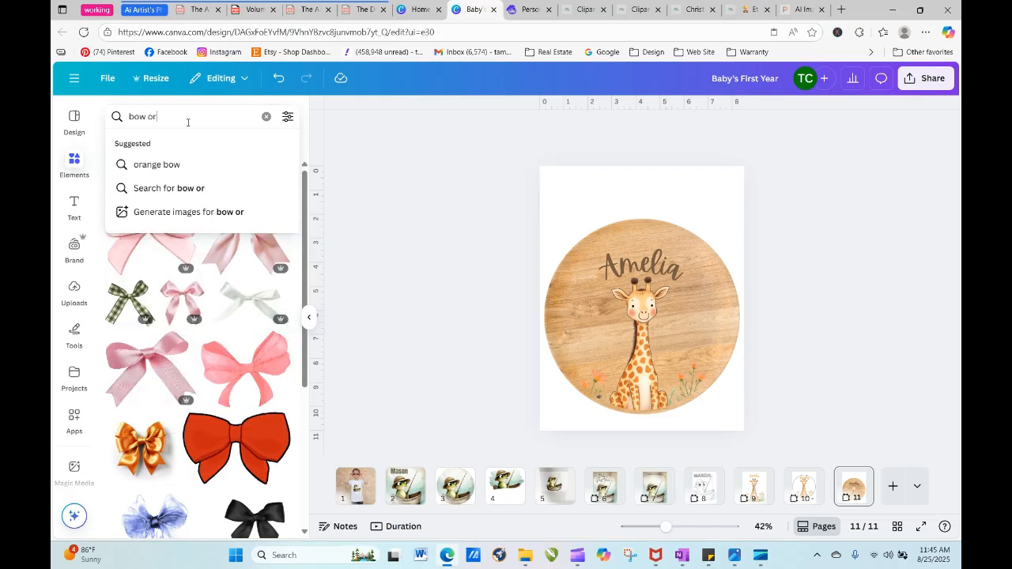
pyautogui.write('ange')
pyautogui.press('Return')
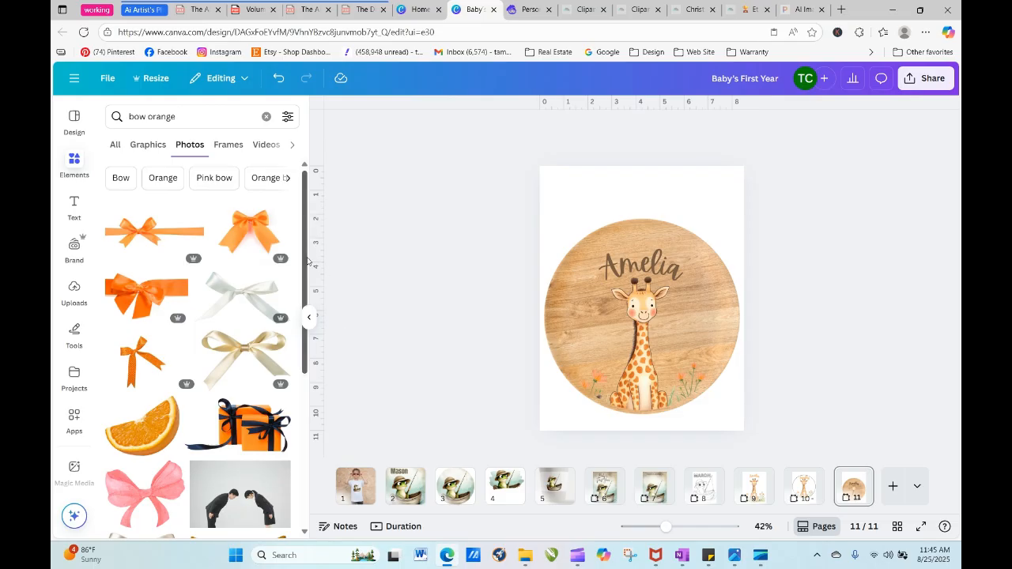
# - Find the green and white gingham bow among the photo results and add it to the wood sign page
pyautogui.scroll(-5, 309, 332)
pyautogui.scroll(-2, 309, 424)
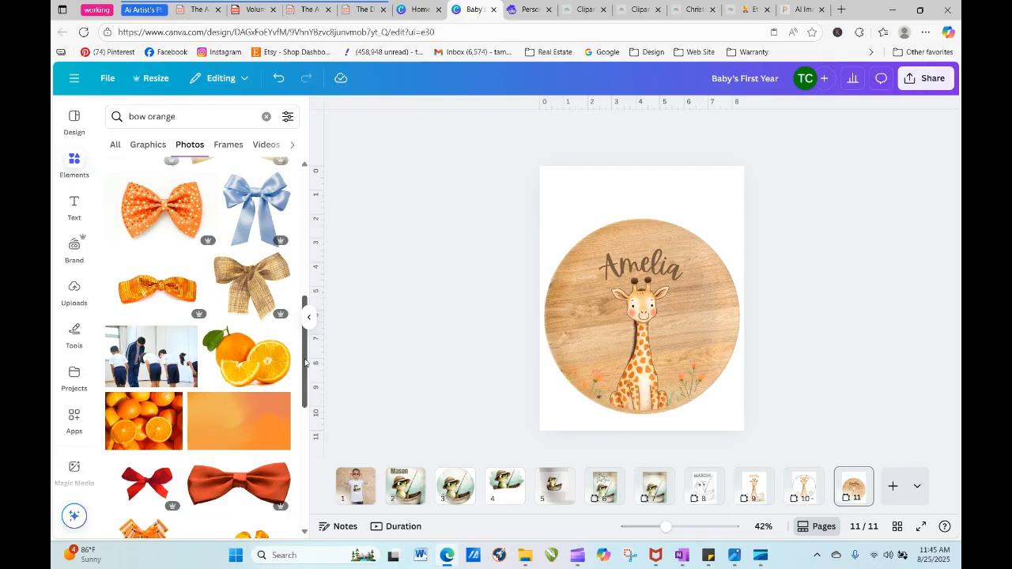
pyautogui.scroll(-4, 306, 362)
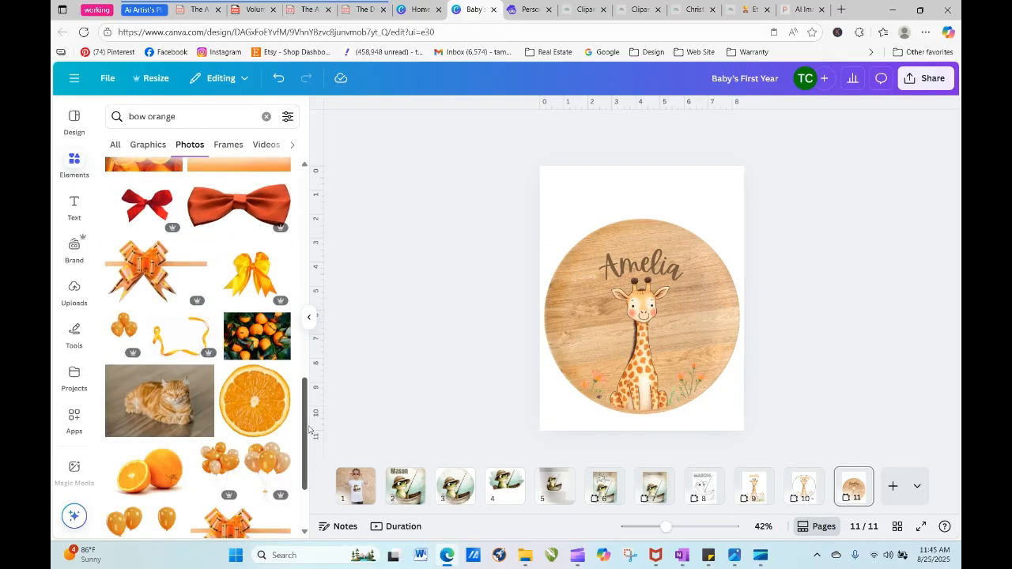
pyautogui.scroll(-4, 305, 418)
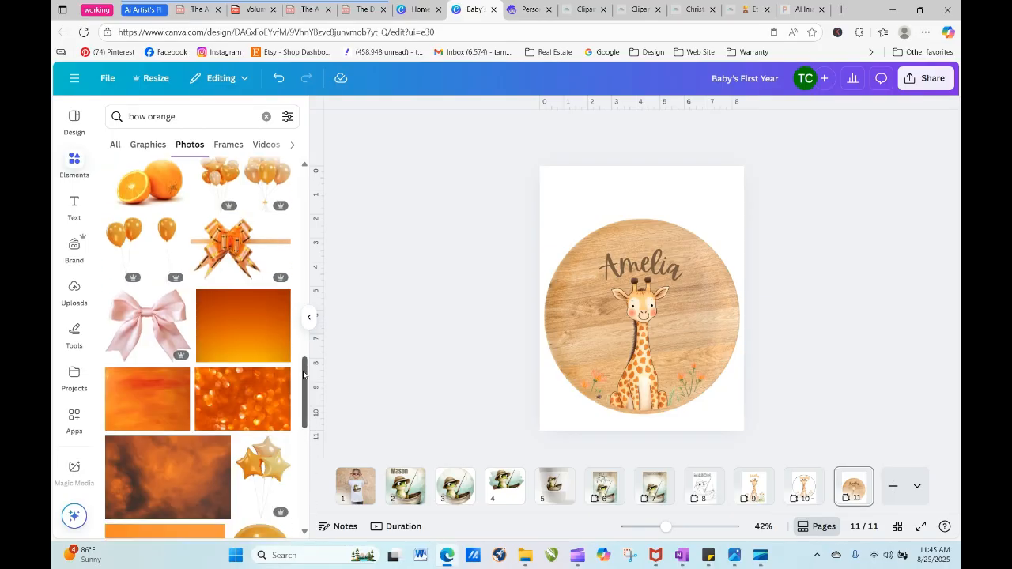
pyautogui.moveTo(303, 373); pyautogui.dragTo(304, 431)
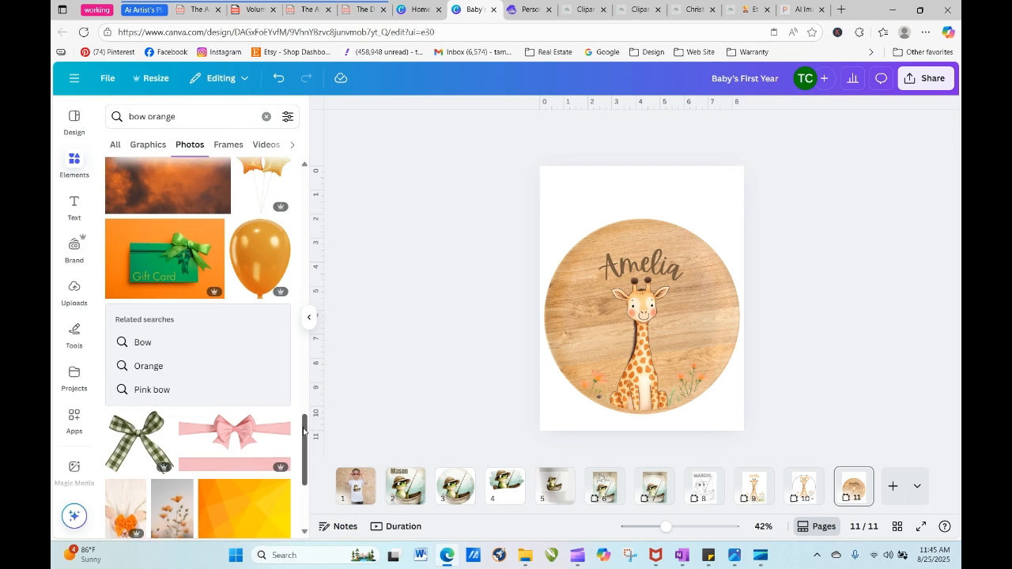
pyautogui.click(140, 439)
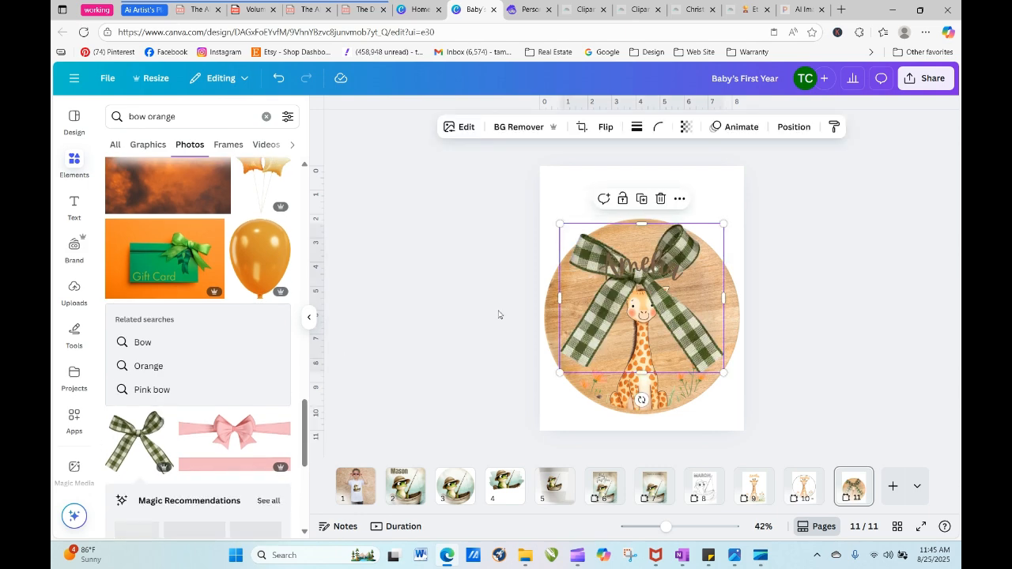
# - Shrink the gingham bow to about half its size and centre it over the upper edge of the wood board
pyautogui.moveTo(645, 276)
pyautogui.mouseDown()
pyautogui.moveTo(639, 242)
pyautogui.moveTo(640, 271)
pyautogui.mouseUp()
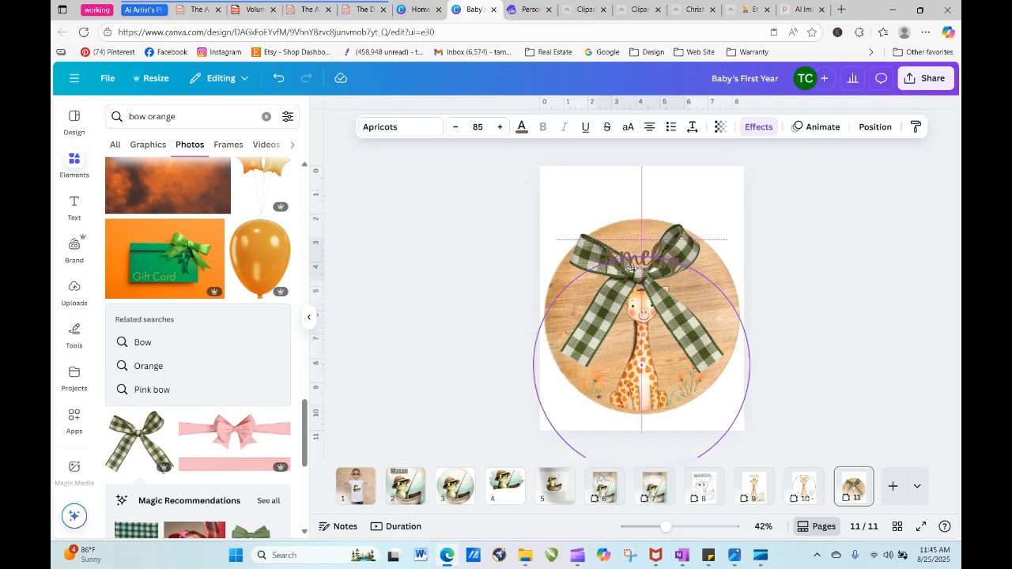
pyautogui.click(687, 234)
pyautogui.moveTo(687, 234); pyautogui.dragTo(693, 176)
pyautogui.moveTo(727, 316); pyautogui.dragTo(641, 237)
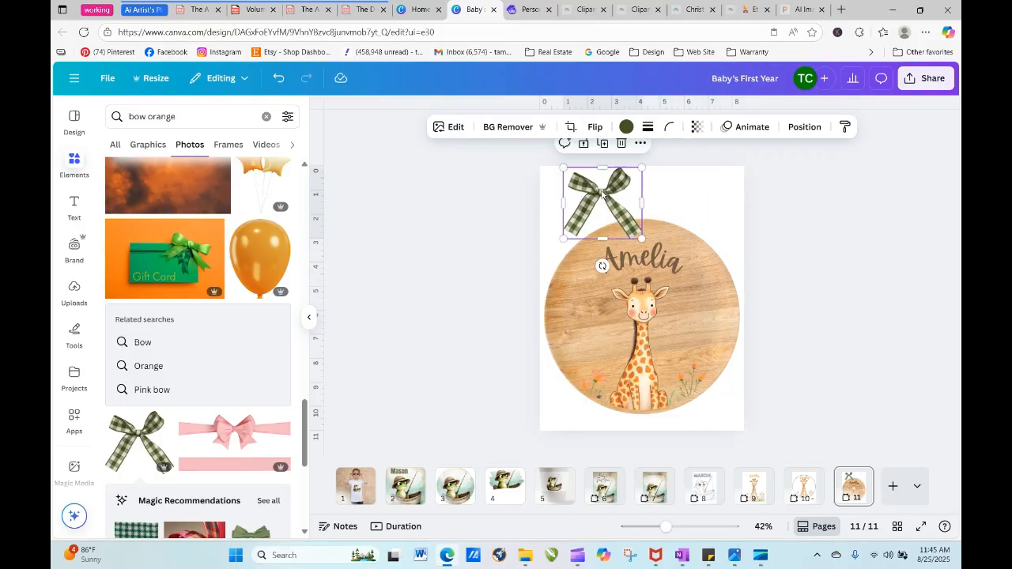
pyautogui.moveTo(602, 194); pyautogui.dragTo(642, 224)
pyautogui.moveTo(643, 225); pyautogui.dragTo(649, 216)
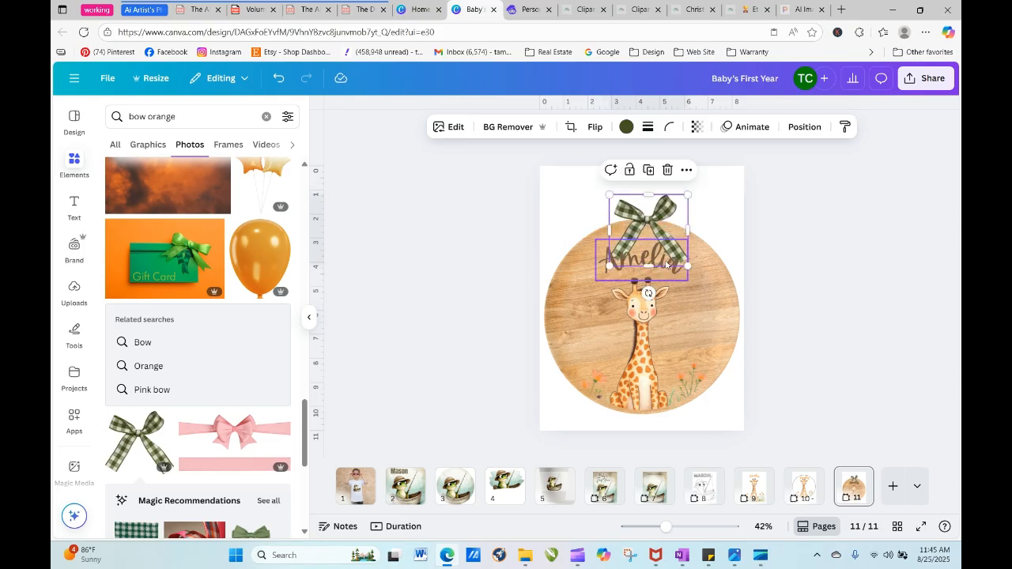
pyautogui.moveTo(648, 265); pyautogui.dragTo(641, 222)
pyautogui.click(784, 281)
pyautogui.click(822, 289)
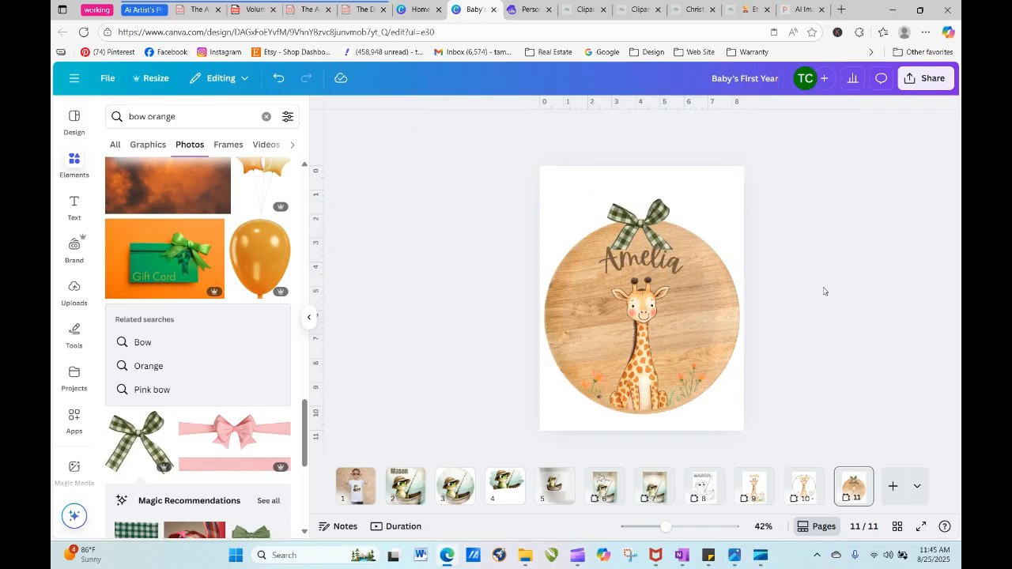
# - Lower the name slightly towards the giraffe's horns and raise the gingham bow a little, keeping both centred on the board
pyautogui.moveTo(665, 264); pyautogui.dragTo(664, 270)
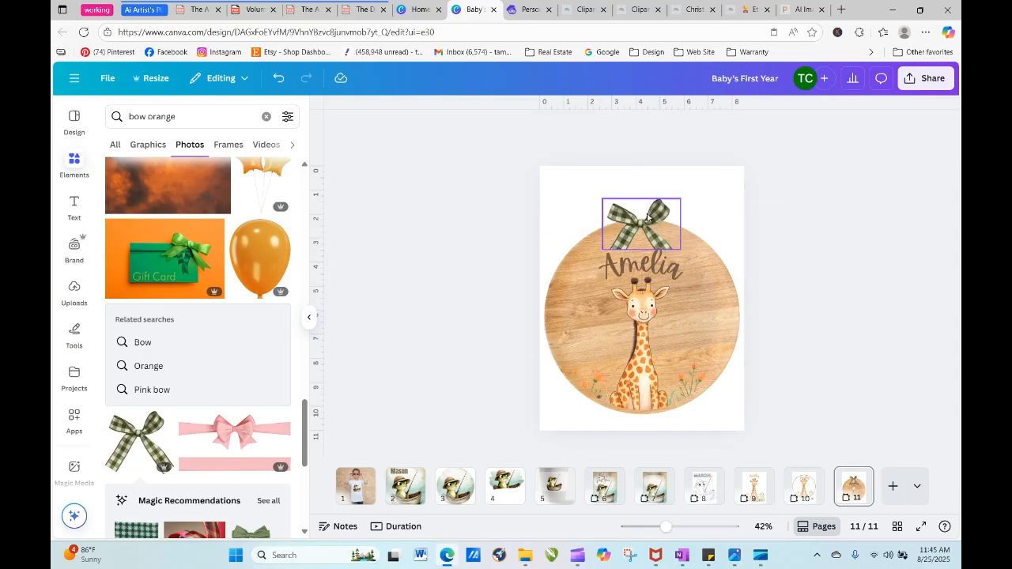
pyautogui.click(649, 217)
pyautogui.moveTo(650, 217); pyautogui.dragTo(644, 207)
pyautogui.click(772, 267)
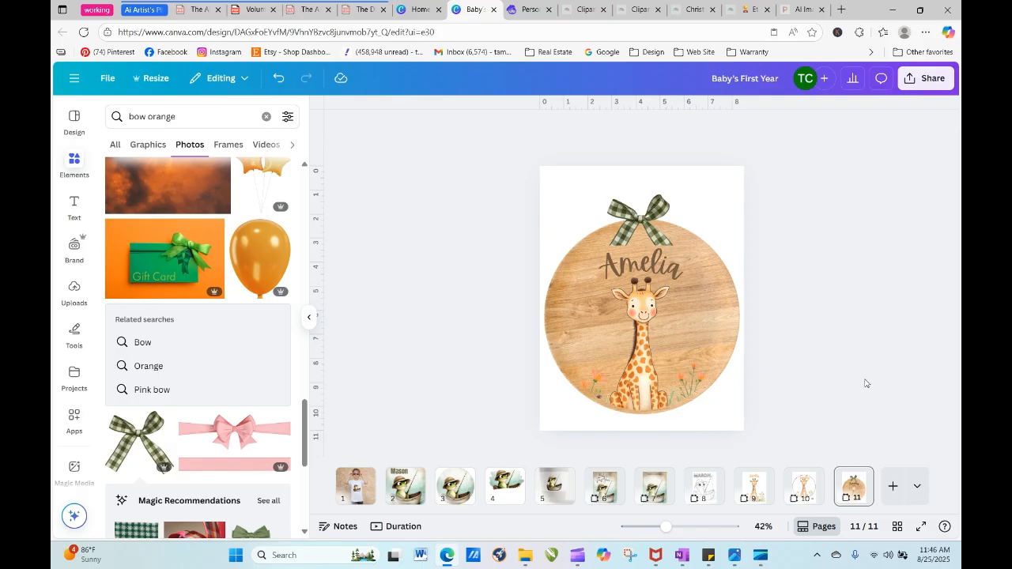
# - Add a blank page after the wood sign page and duplicate page 9 with the full giraffe and name
pyautogui.click(893, 485)
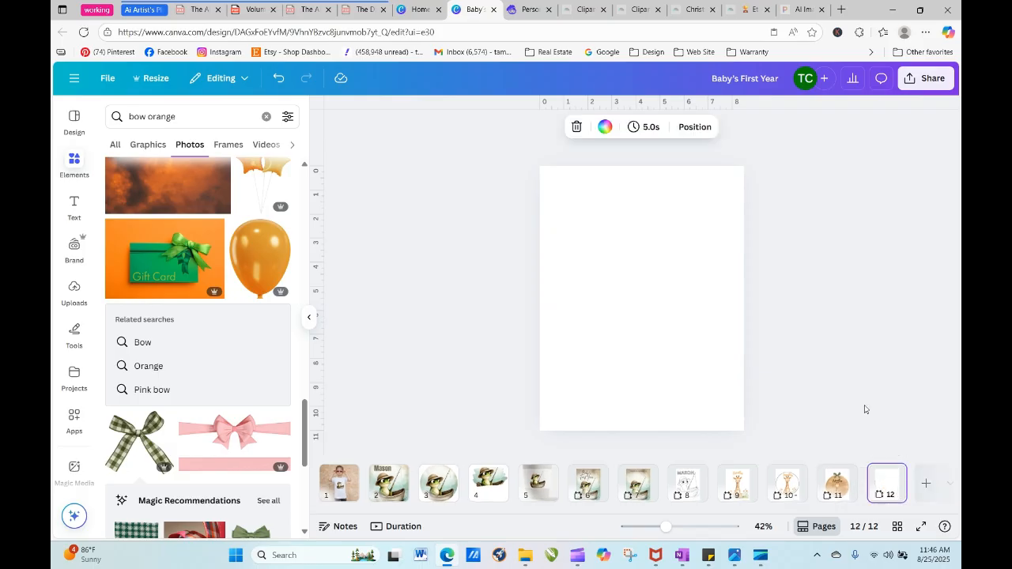
pyautogui.click(795, 482)
pyautogui.click(797, 366)
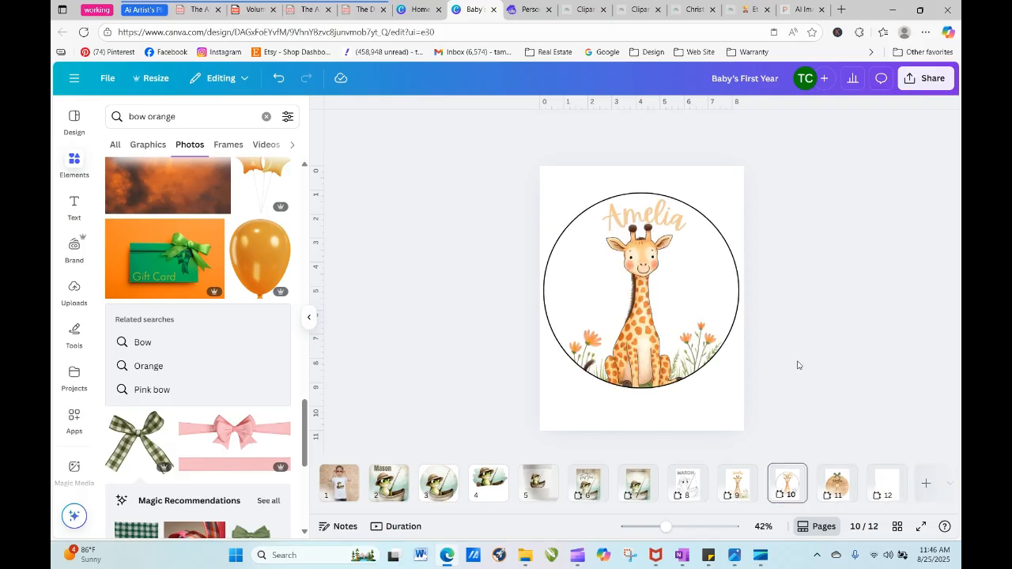
pyautogui.click(738, 481)
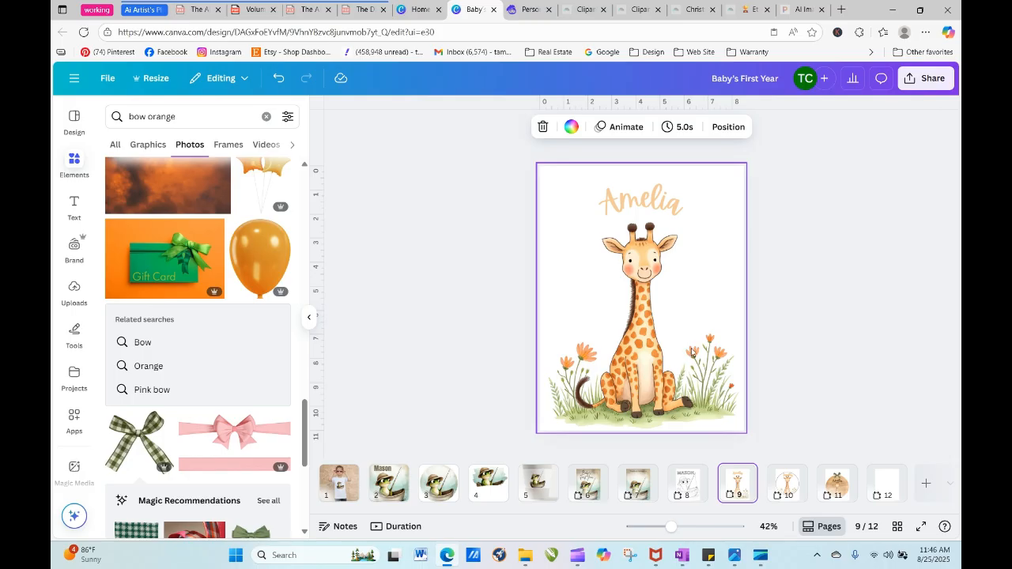
pyautogui.click(741, 474)
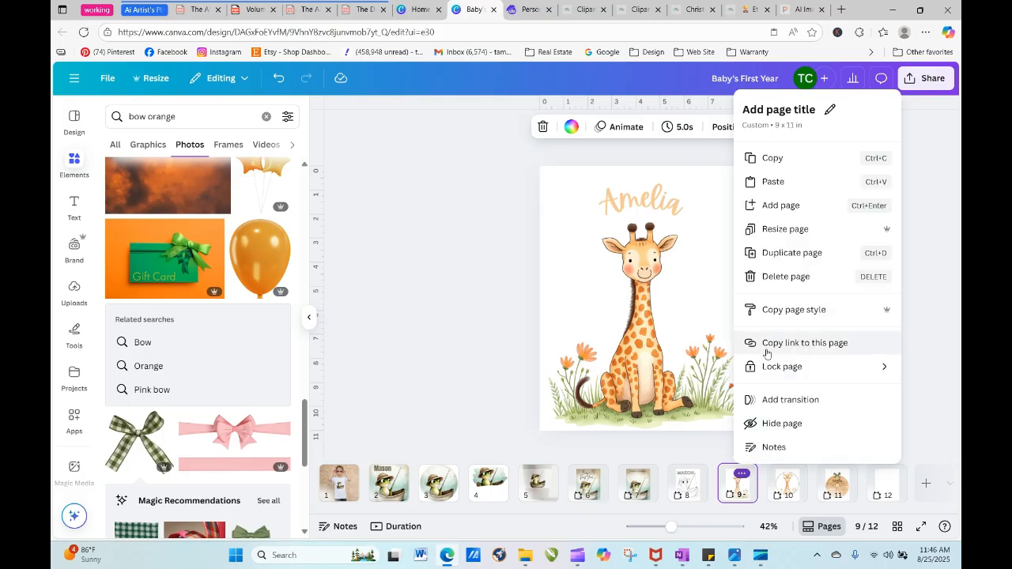
pyautogui.click(786, 254)
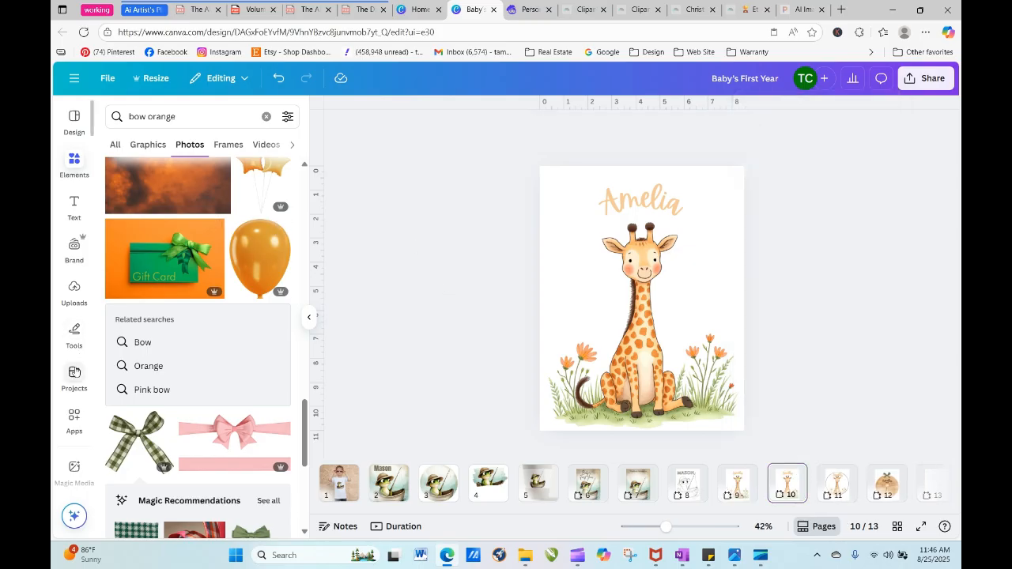
# - Search the saved projects for "listing" and open the Listings folder from the folder results
pyautogui.click(74, 376)
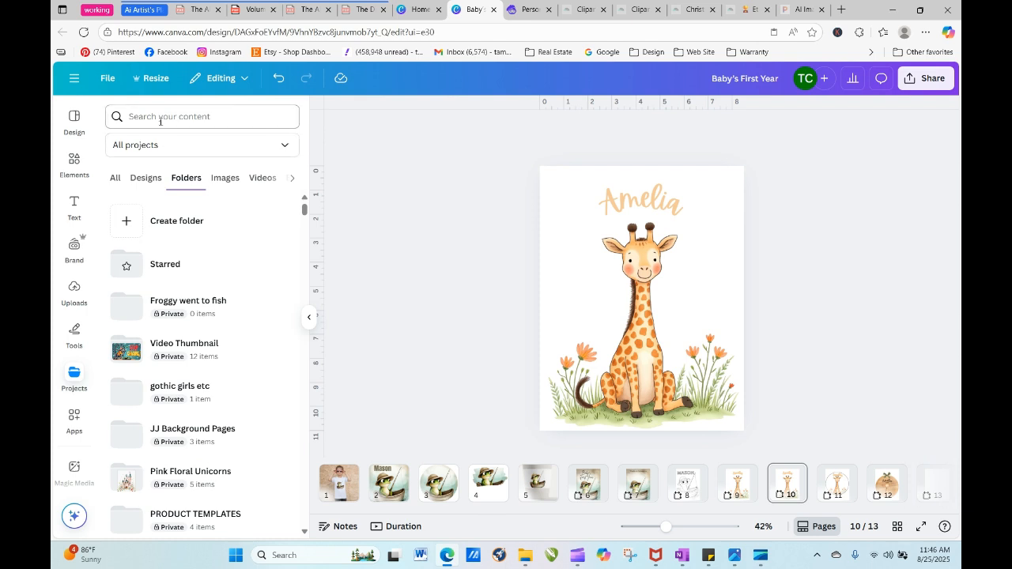
pyautogui.click(158, 119)
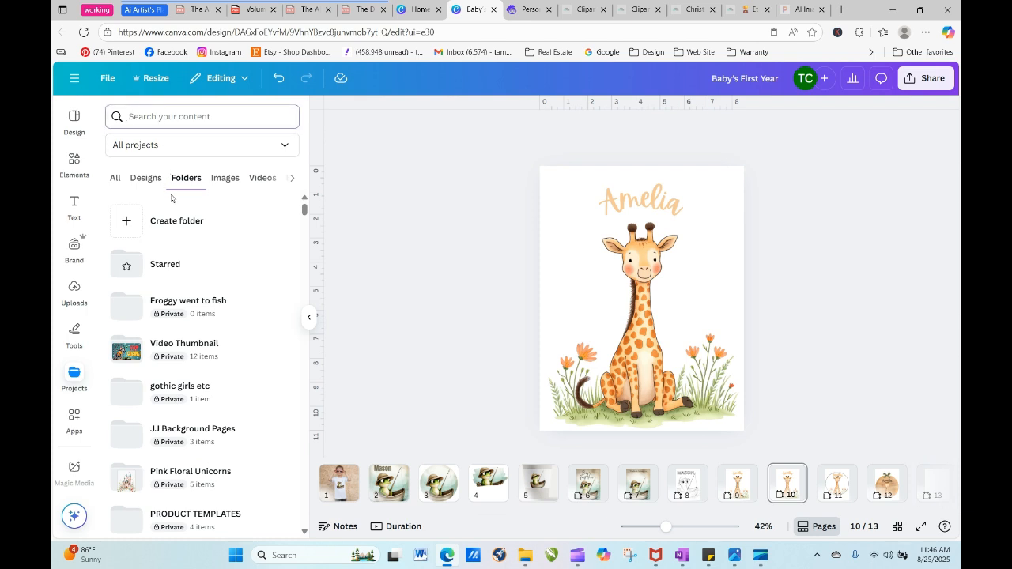
pyautogui.write('listing')
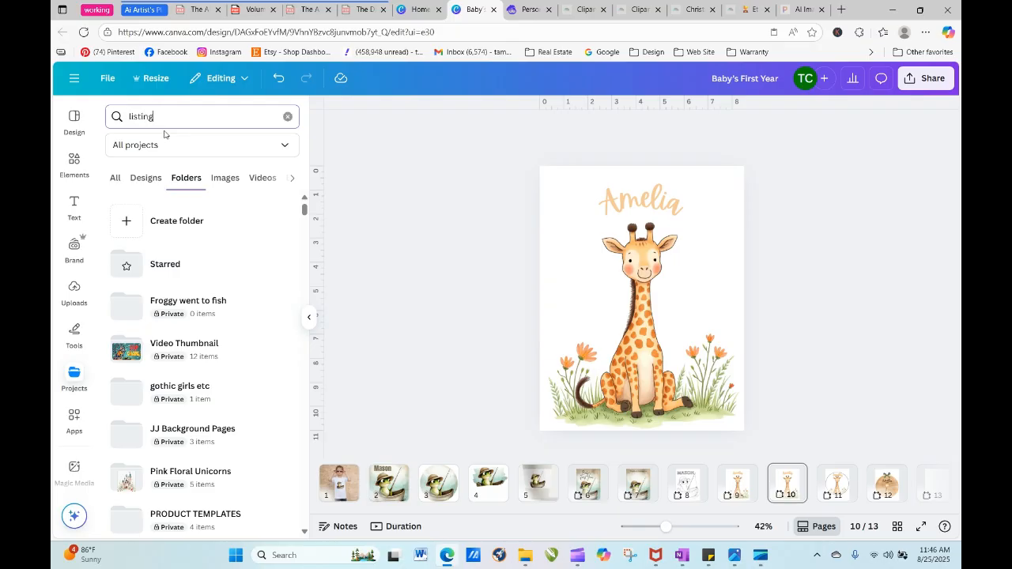
pyautogui.press('Return')
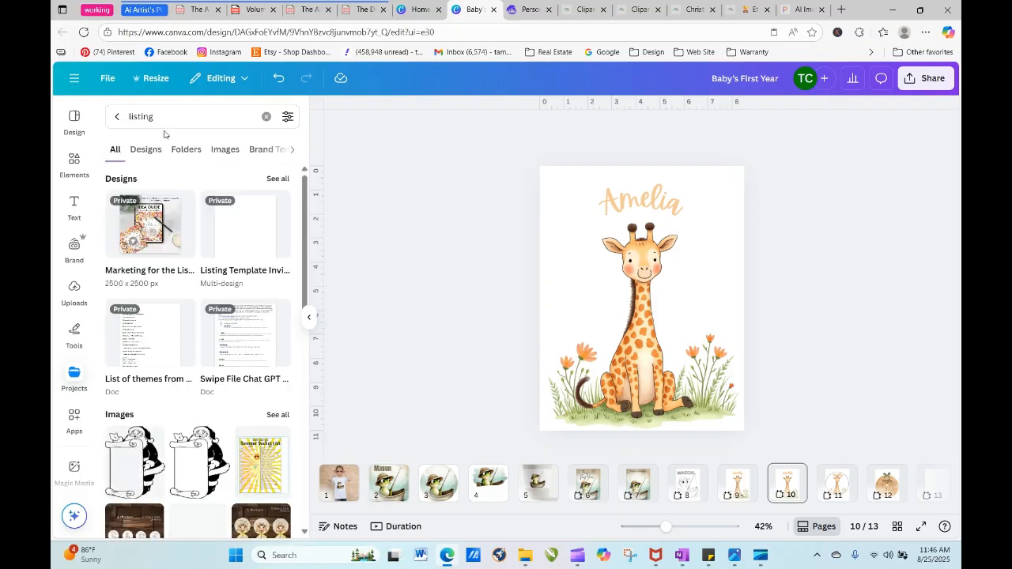
pyautogui.click(188, 149)
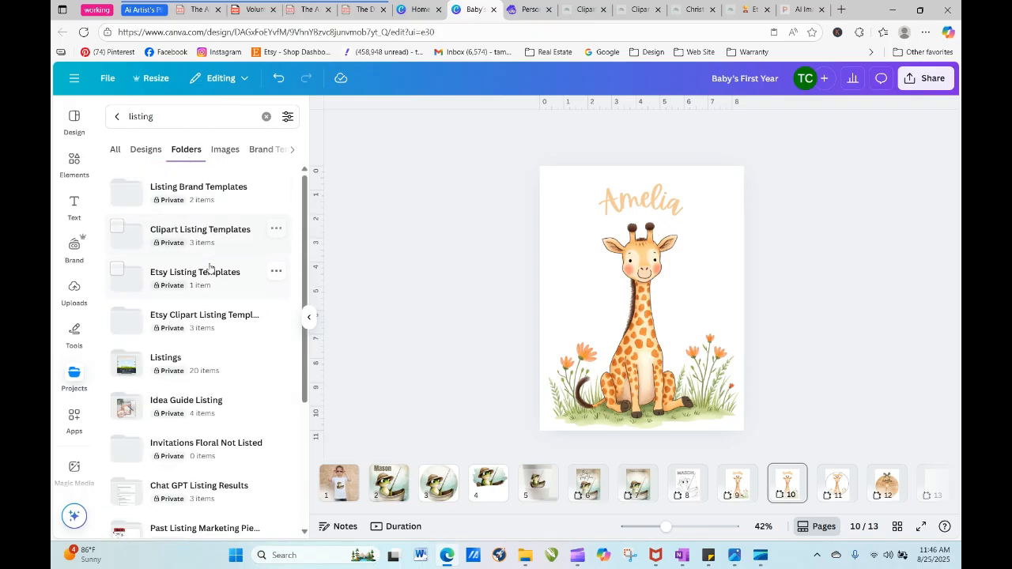
pyautogui.click(210, 358)
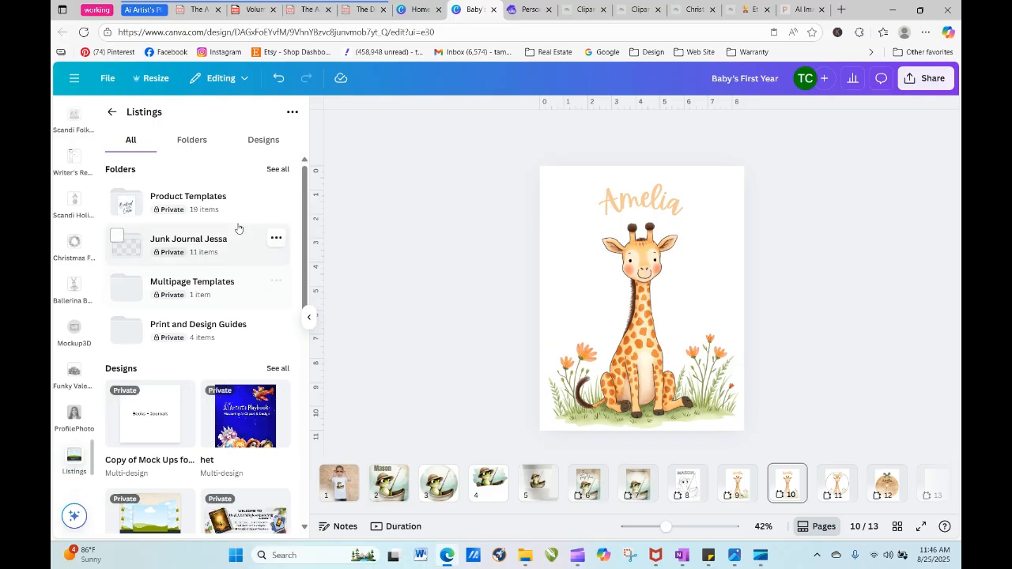
# - Open the Product Templates folder inside Listings and show the pages of the Kids Invitations design
pyautogui.moveTo(305, 266); pyautogui.dragTo(309, 463)
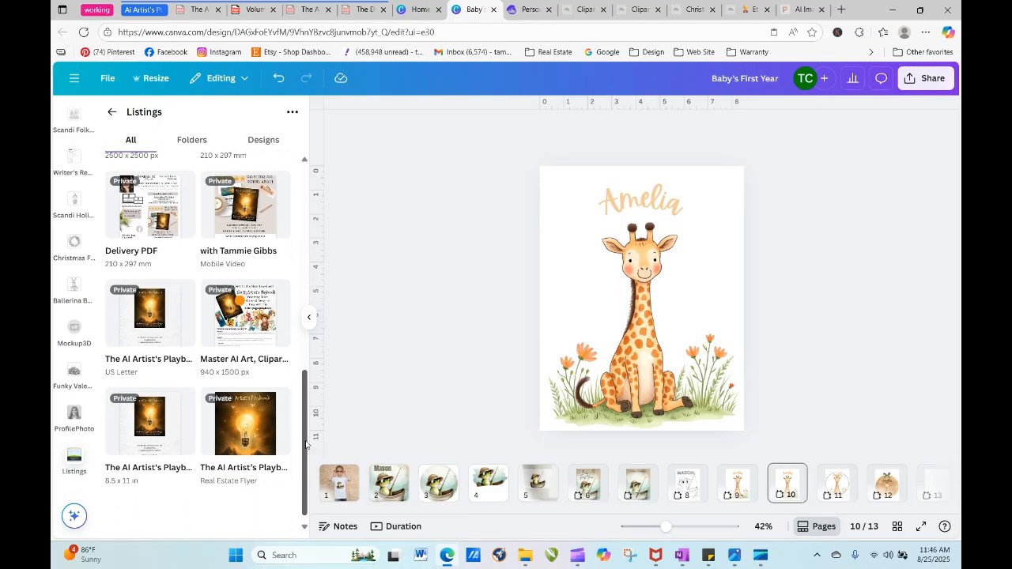
pyautogui.moveTo(306, 399); pyautogui.dragTo(294, 169)
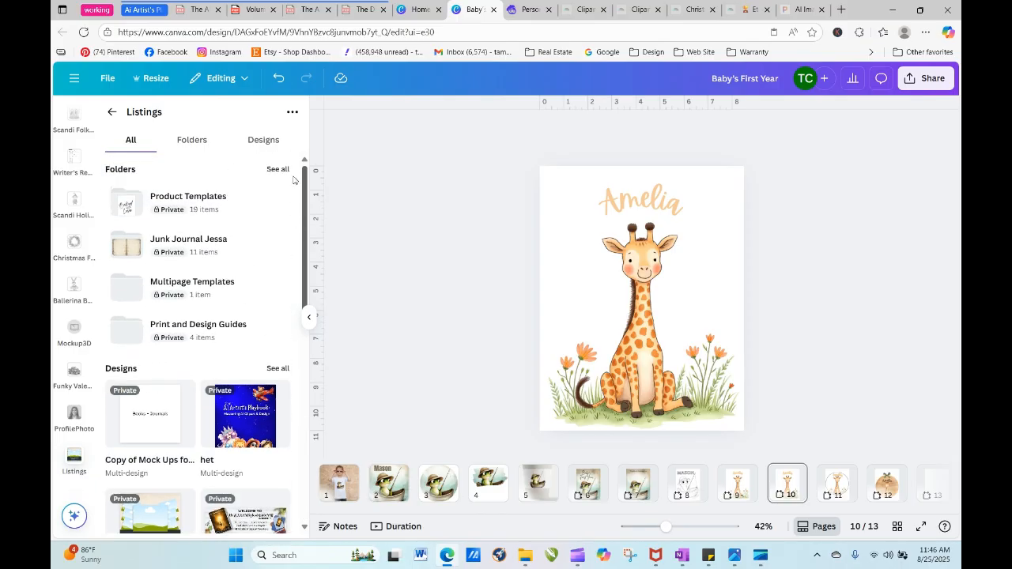
pyautogui.click(190, 207)
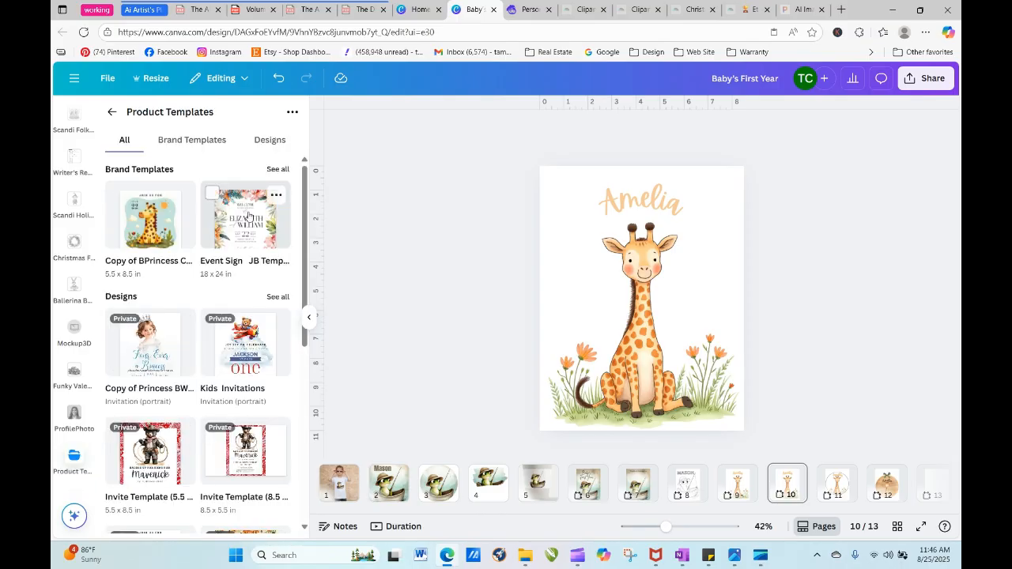
pyautogui.click(246, 341)
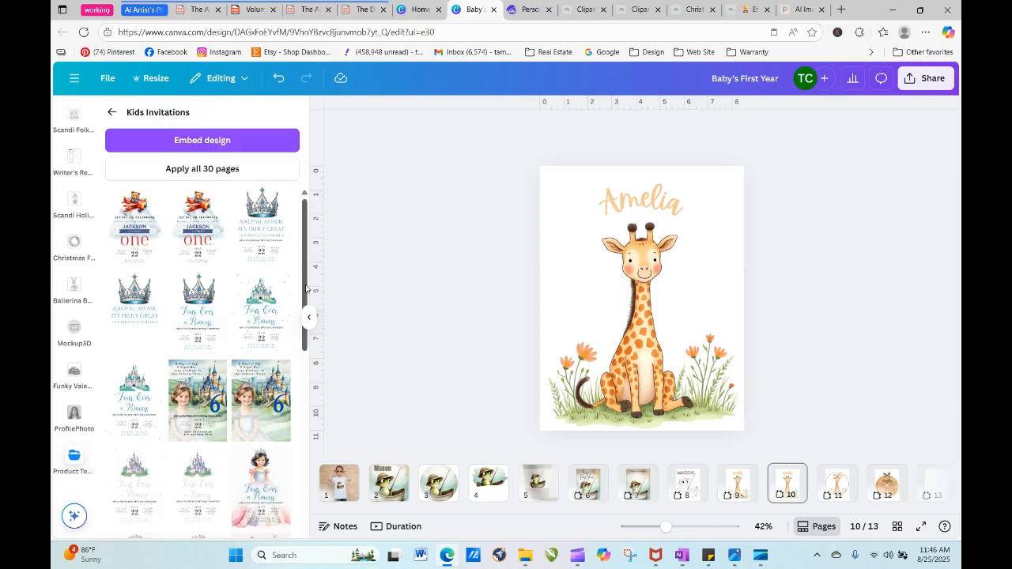
# - Add the second teddy bear airplane invitation as a new page and shift its grouped contents slightly lower
pyautogui.moveTo(306, 289)
pyautogui.mouseDown()
pyautogui.moveTo(308, 311)
pyautogui.moveTo(305, 270)
pyautogui.mouseUp()
pyautogui.click(198, 241)
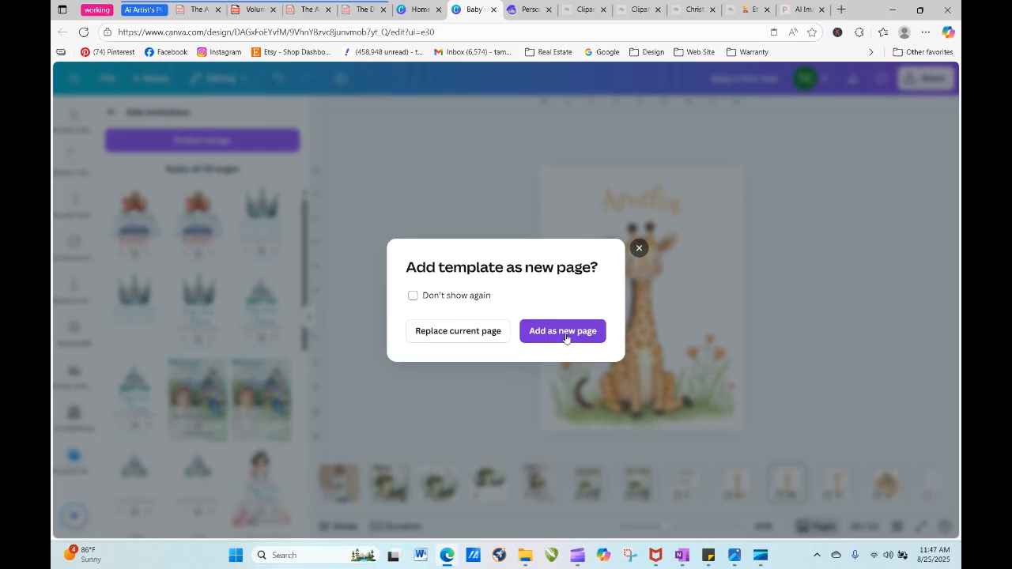
pyautogui.click(563, 332)
pyautogui.click(456, 314)
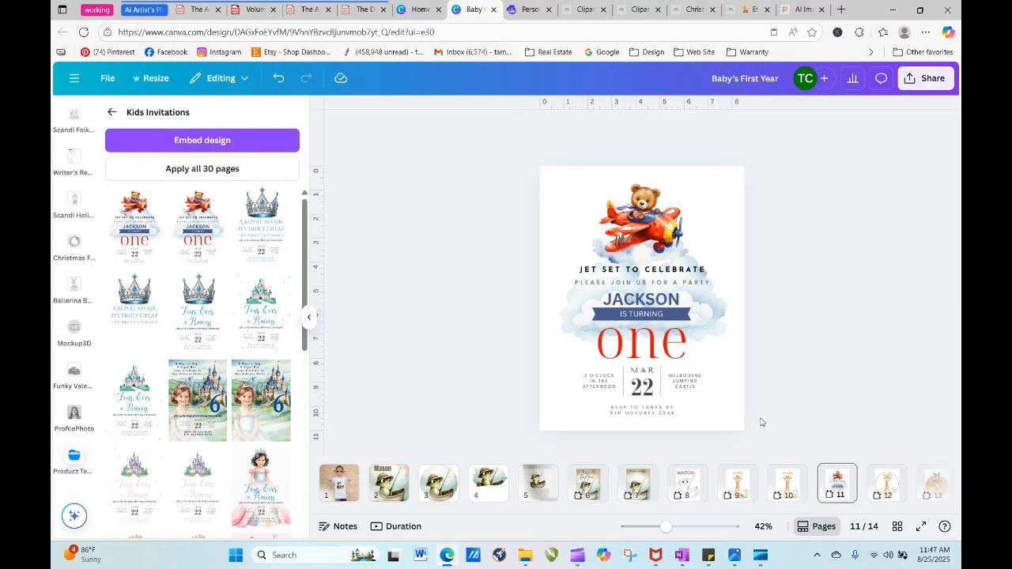
pyautogui.click(651, 345)
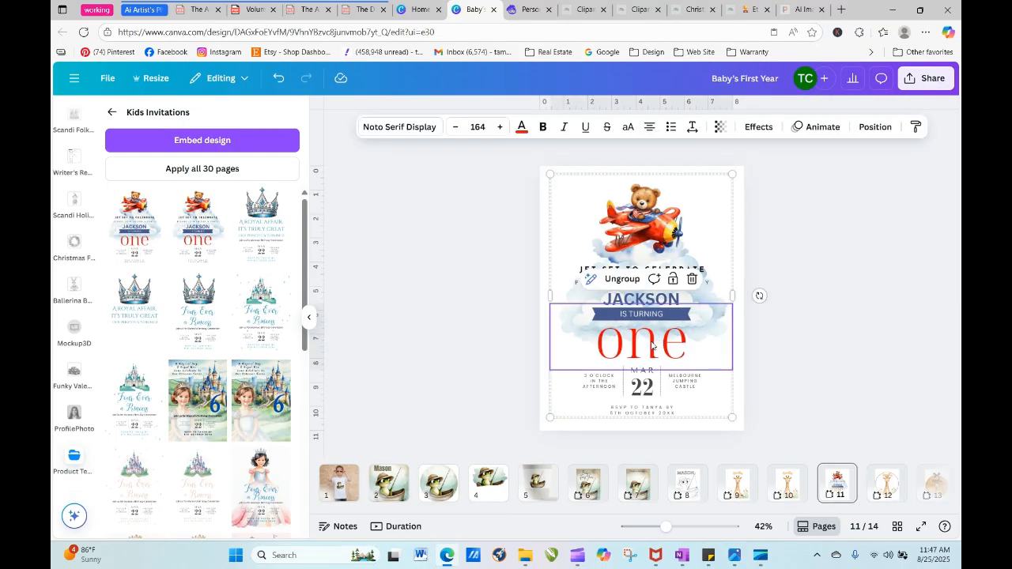
pyautogui.moveTo(653, 345)
pyautogui.mouseDown()
pyautogui.moveTo(674, 312)
pyautogui.moveTo(651, 349)
pyautogui.mouseUp()
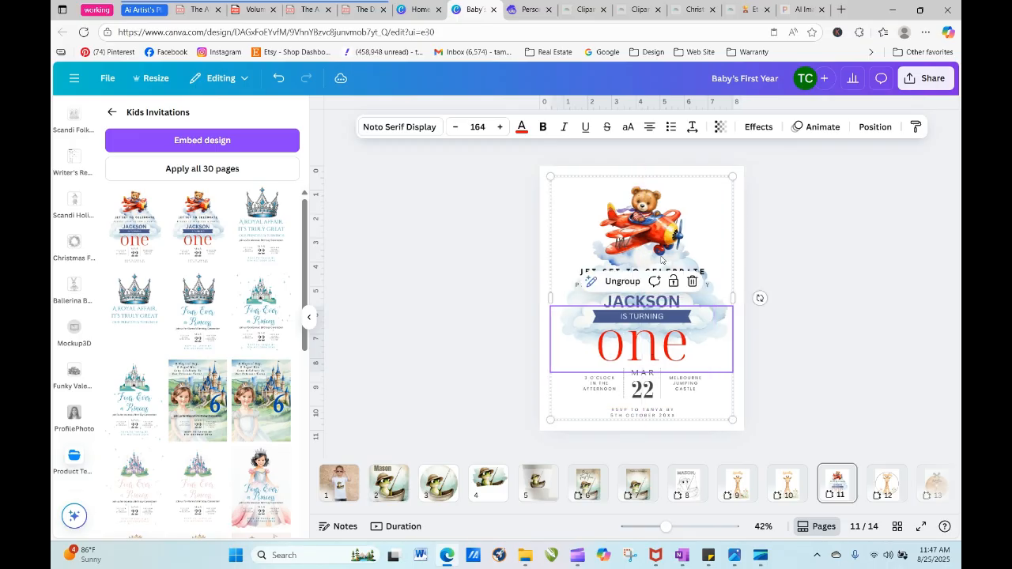
# - Ungroup the airplane invitation, remove its bear artwork, and move the word "one" onto giraffe page 10
pyautogui.click(623, 282)
pyautogui.click(804, 301)
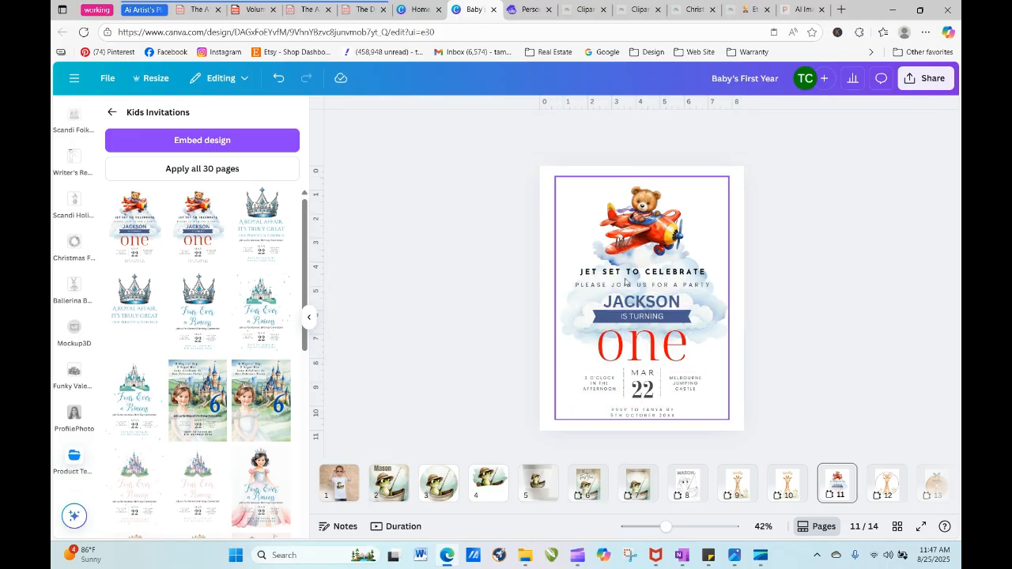
pyautogui.click(624, 288)
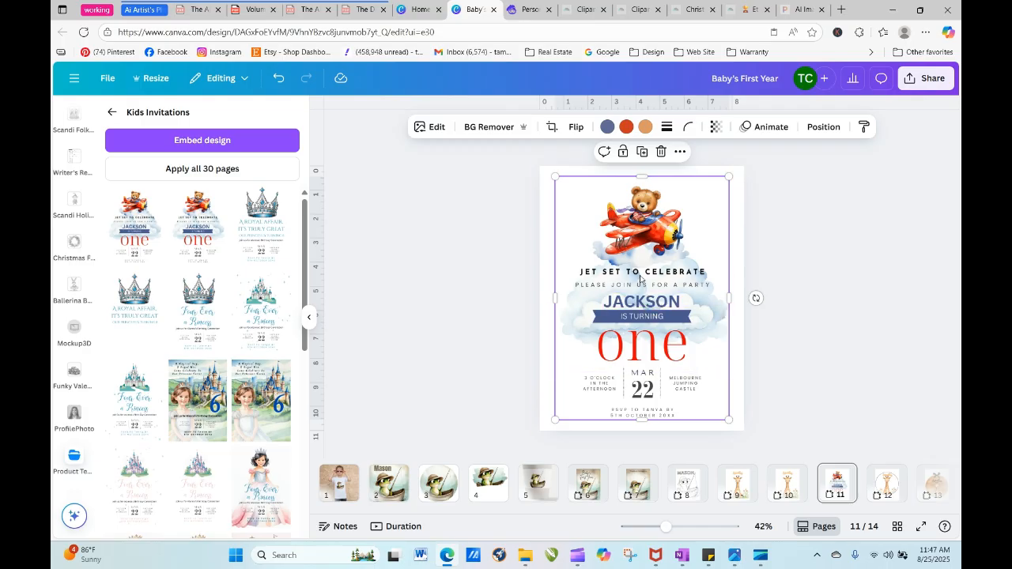
pyautogui.moveTo(639, 275); pyautogui.dragTo(926, 244)
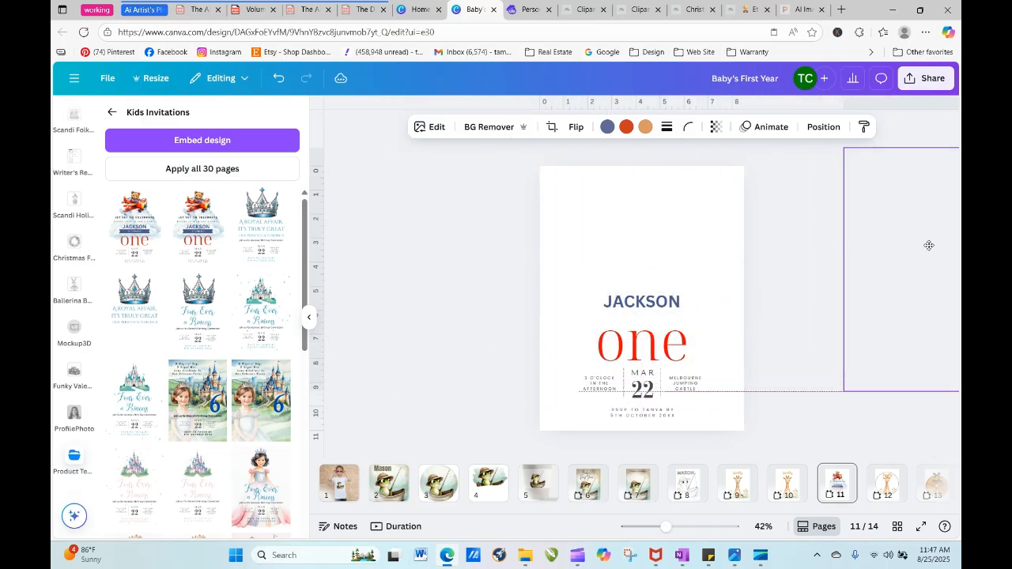
pyautogui.click(638, 349)
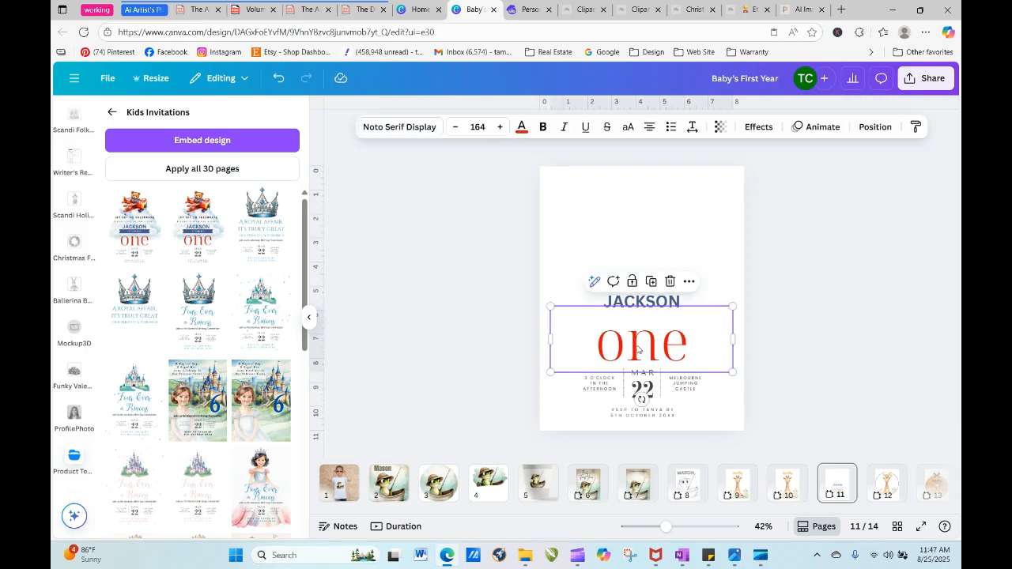
pyautogui.moveTo(638, 350); pyautogui.dragTo(787, 489)
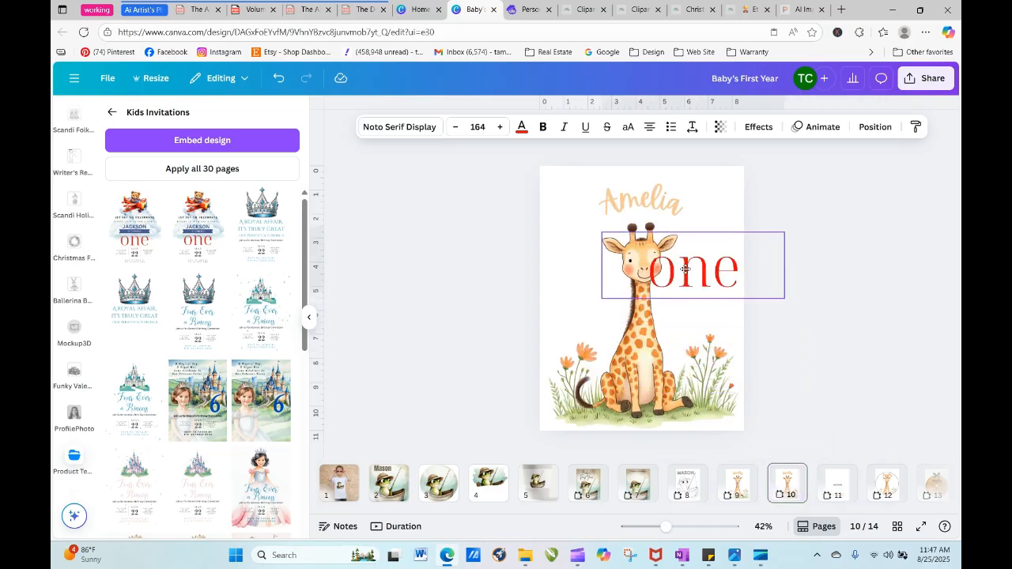
# - Shrink the giraffe and stack the name, the word "one" and the giraffe in a centred column on the page
pyautogui.click(596, 190)
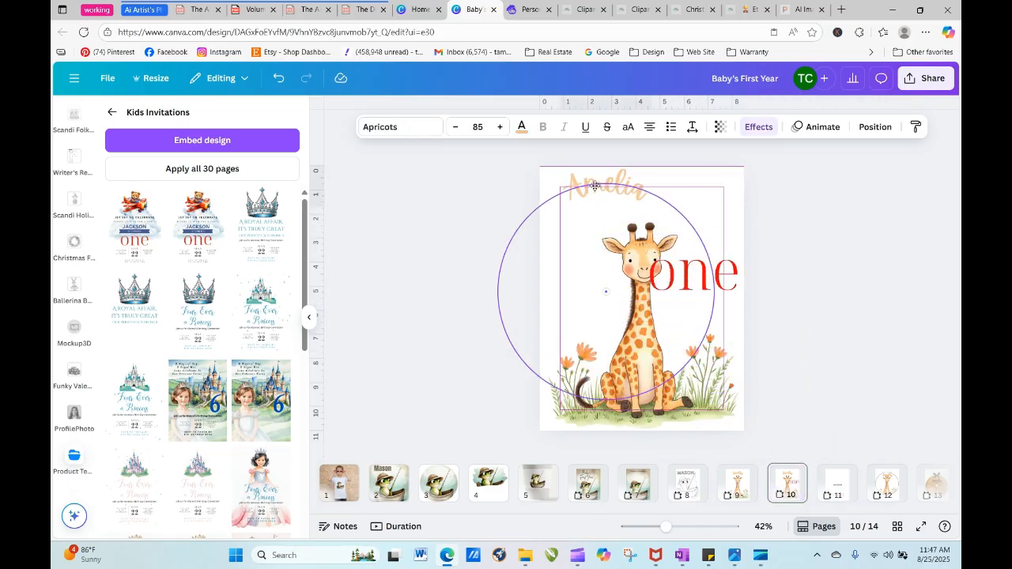
pyautogui.moveTo(603, 191); pyautogui.dragTo(631, 193)
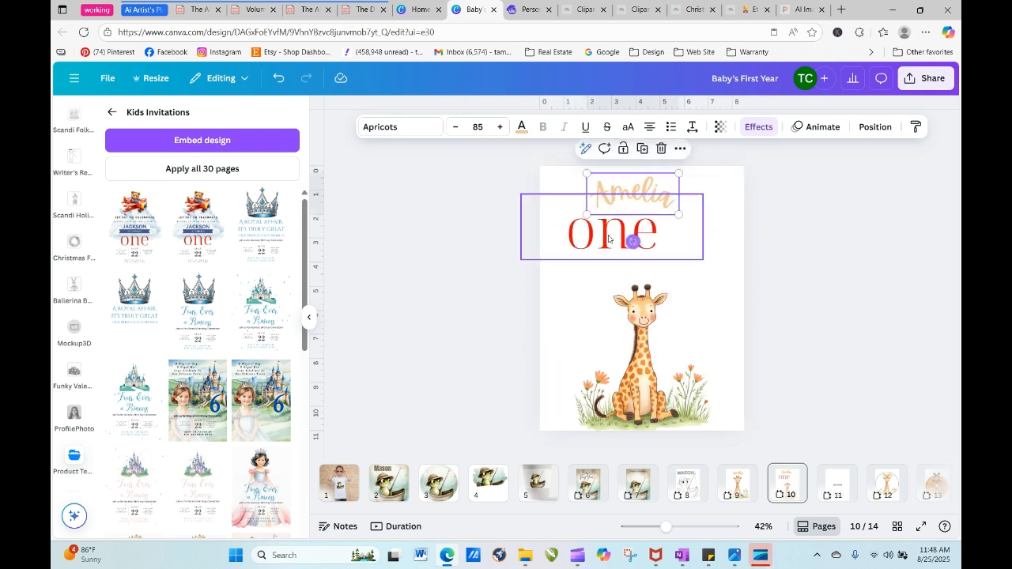
pyautogui.moveTo(608, 239); pyautogui.dragTo(624, 239)
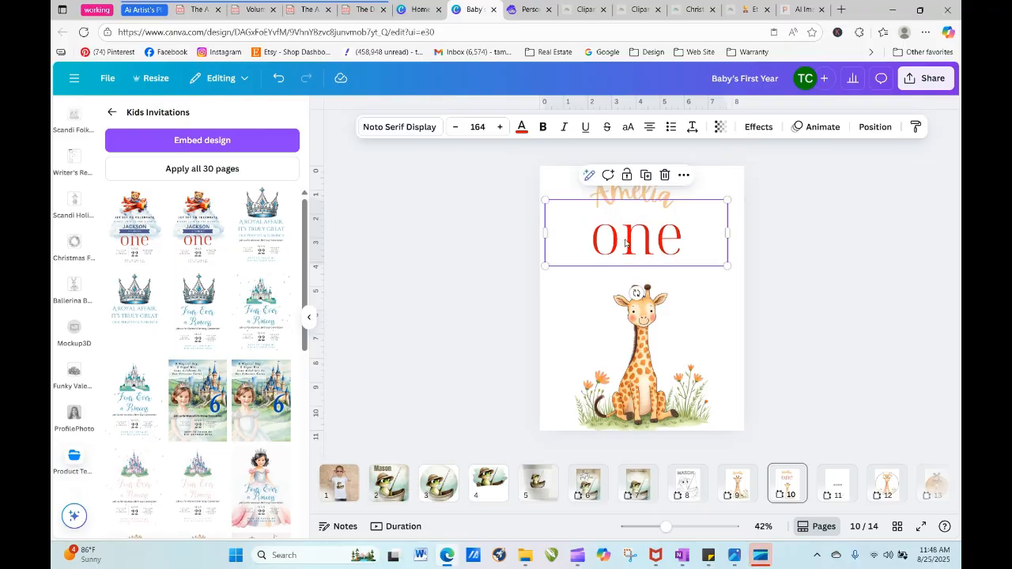
pyautogui.moveTo(642, 347); pyautogui.dragTo(642, 331)
pyautogui.click(754, 337)
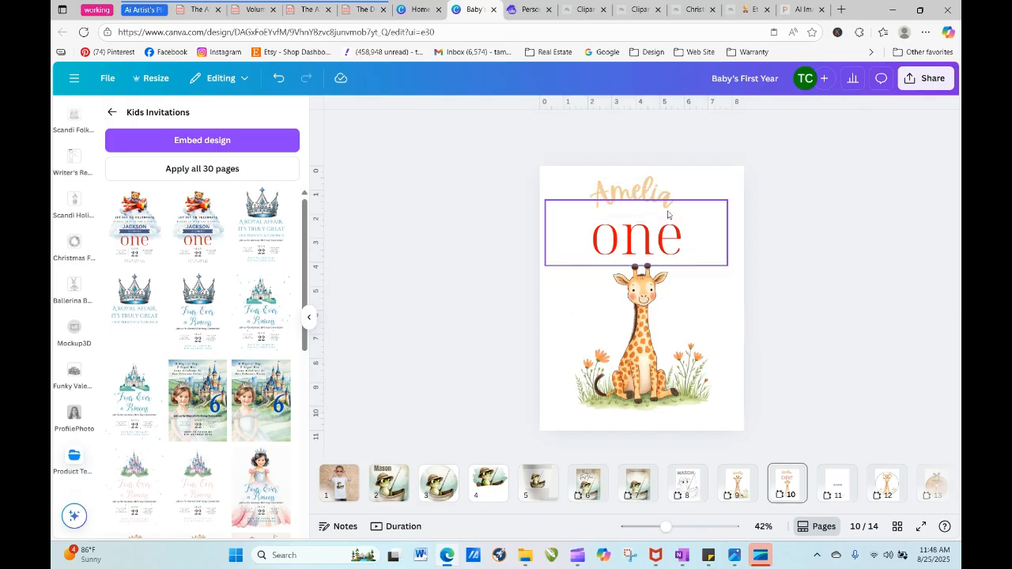
pyautogui.moveTo(659, 194); pyautogui.dragTo(667, 187)
pyautogui.moveTo(672, 240); pyautogui.dragTo(672, 227)
pyautogui.click(799, 257)
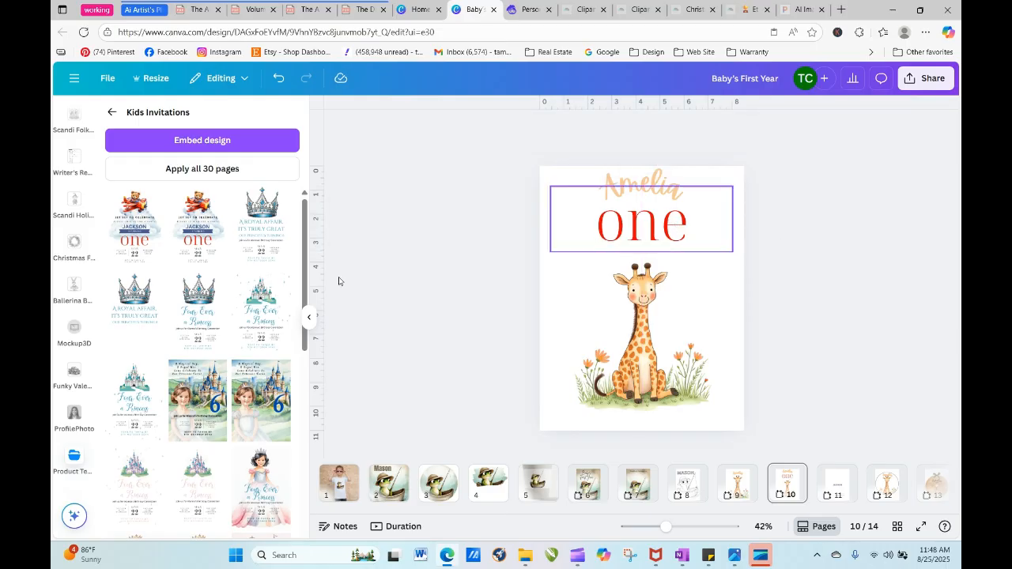
# - Add a body text line reading "is turning" and place it between the name and the word "one"
pyautogui.click(112, 115)
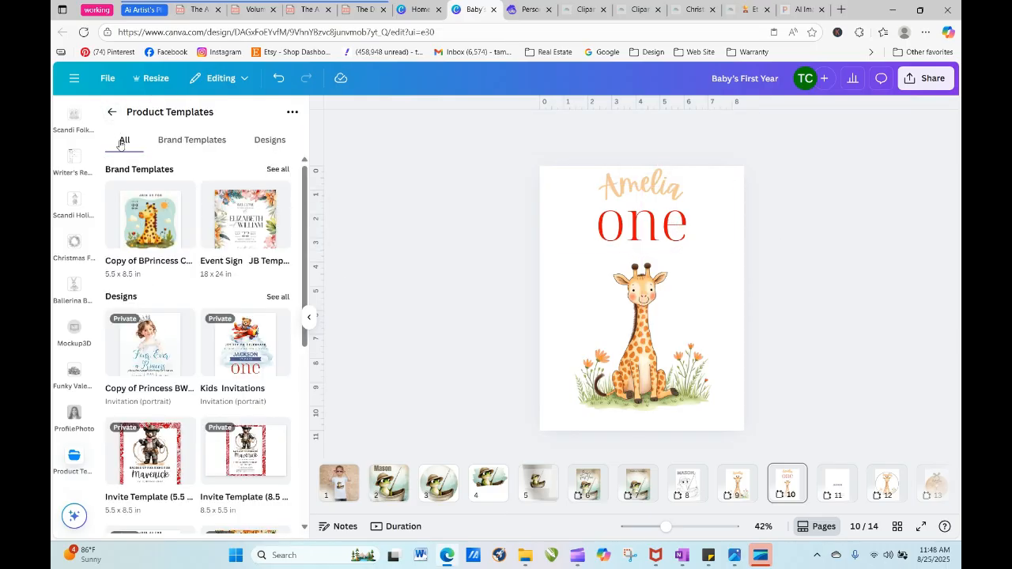
pyautogui.click(113, 114)
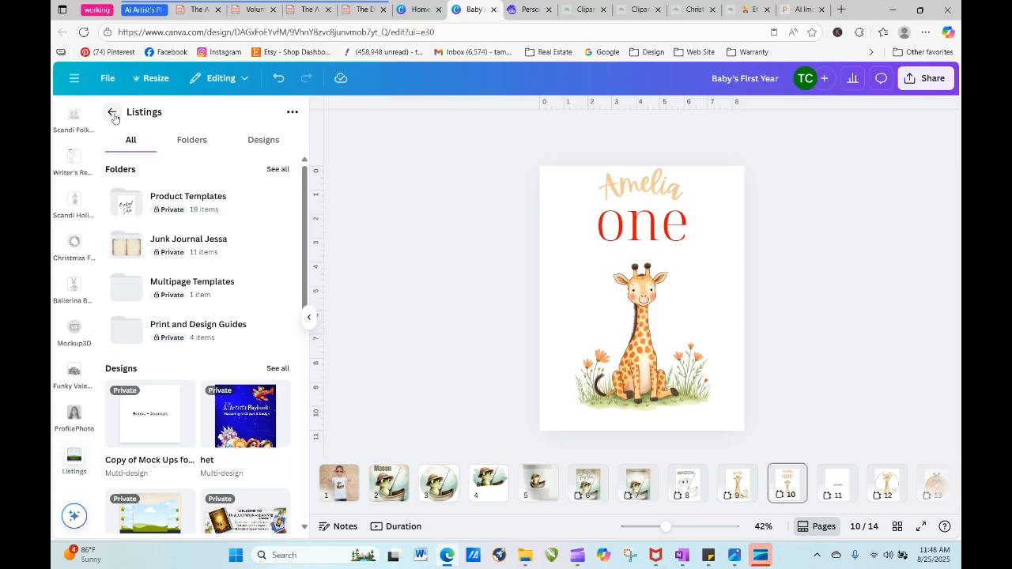
pyautogui.click(113, 114)
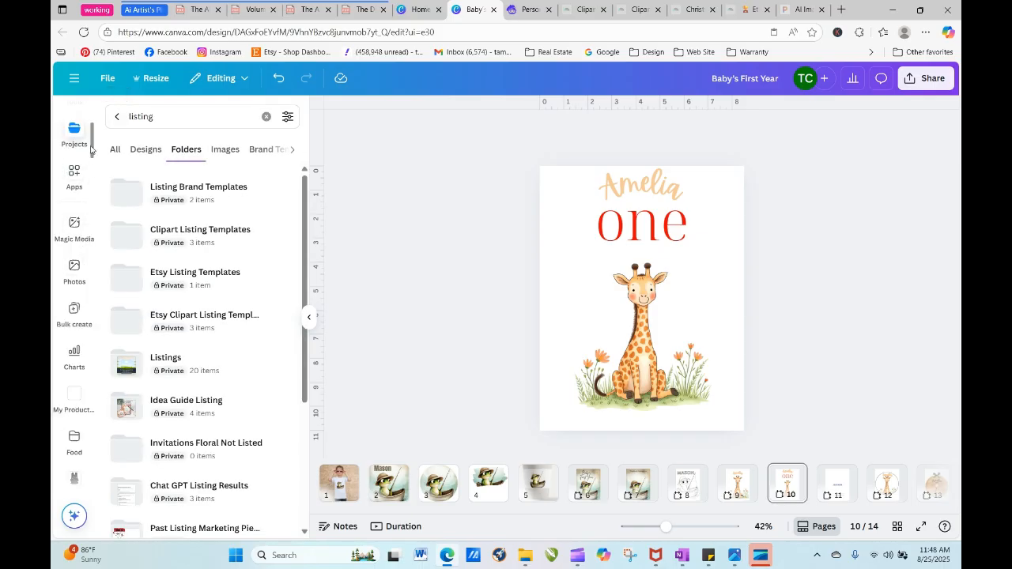
pyautogui.moveTo(91, 149); pyautogui.dragTo(96, 4)
pyautogui.click(79, 123)
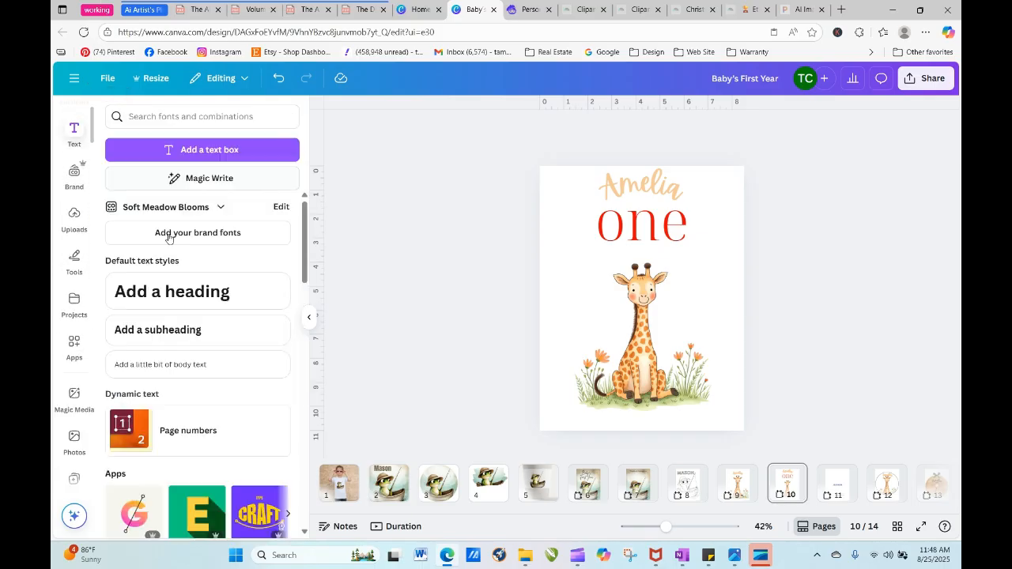
pyautogui.click(201, 363)
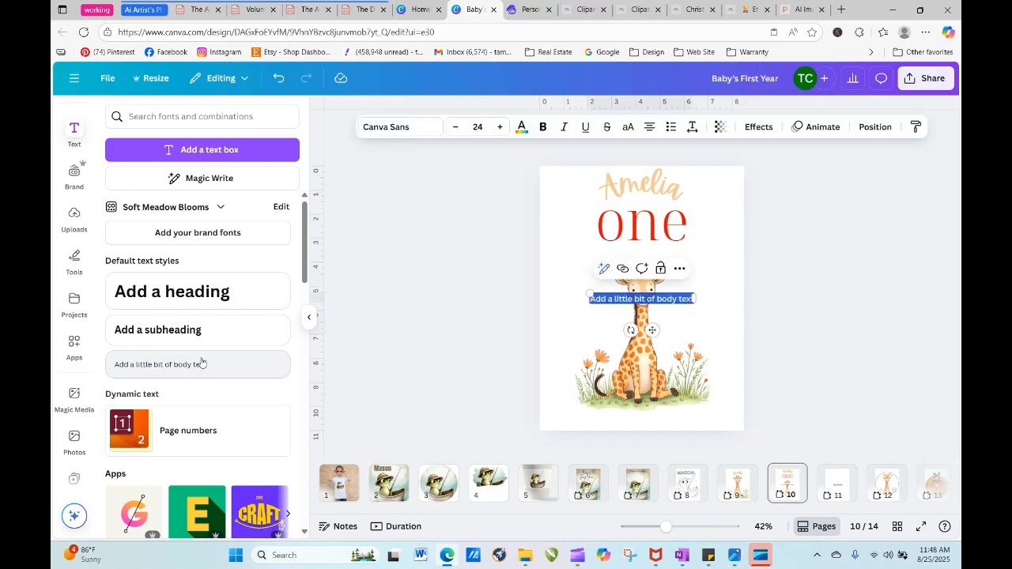
pyautogui.press('BackSpace')
pyautogui.write('is tu')
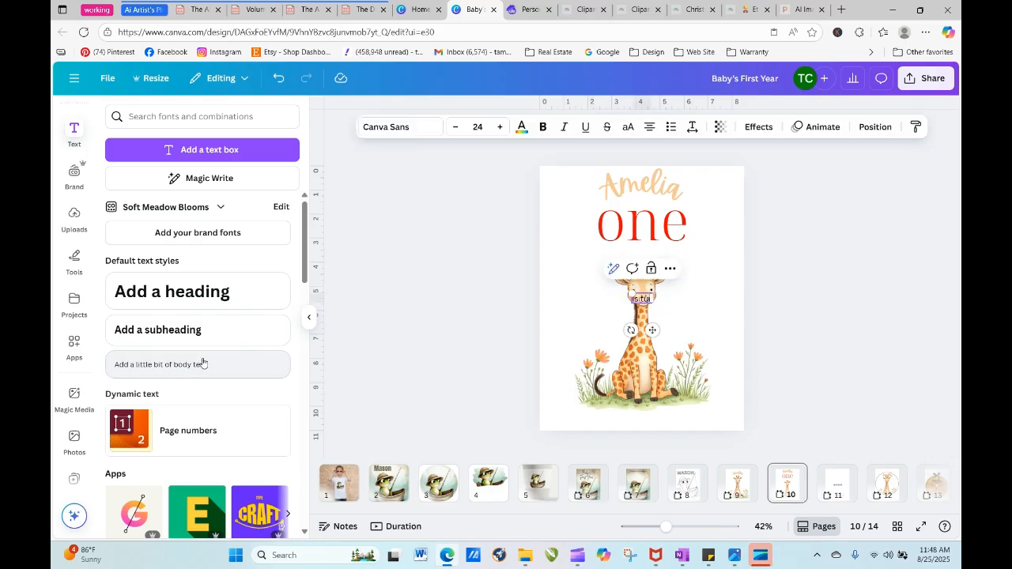
pyautogui.write('rning')
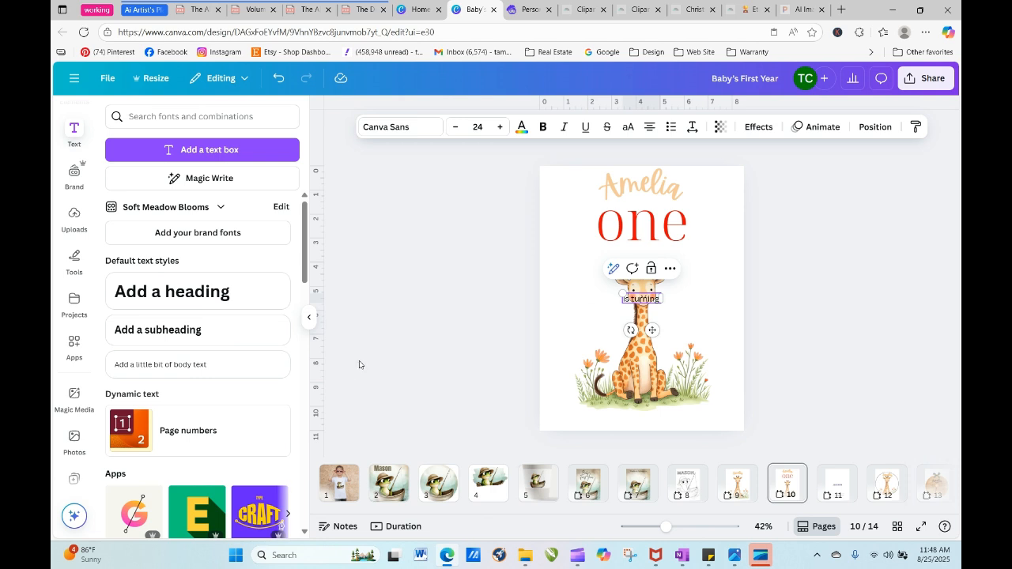
pyautogui.click(711, 293)
pyautogui.moveTo(656, 301); pyautogui.dragTo(656, 205)
pyautogui.click(766, 271)
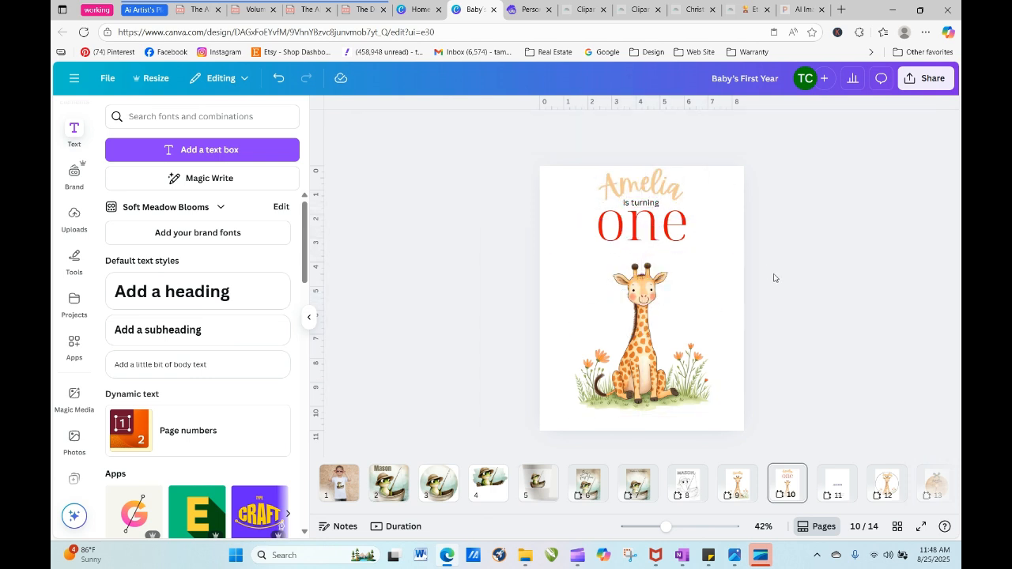
# - Recolour the "is turning" line with the light green from the photo colors
pyautogui.click(656, 209)
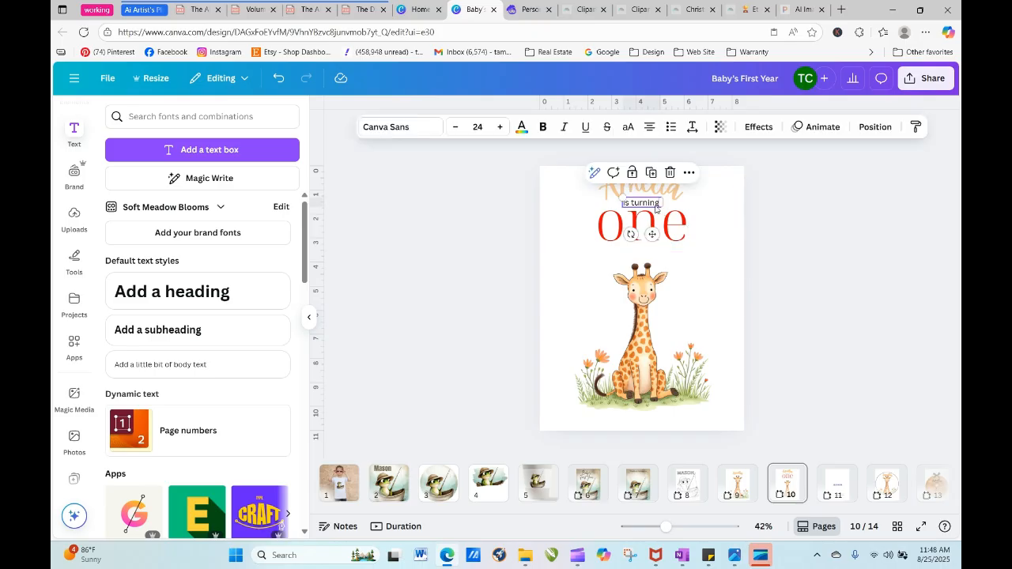
pyautogui.click(522, 128)
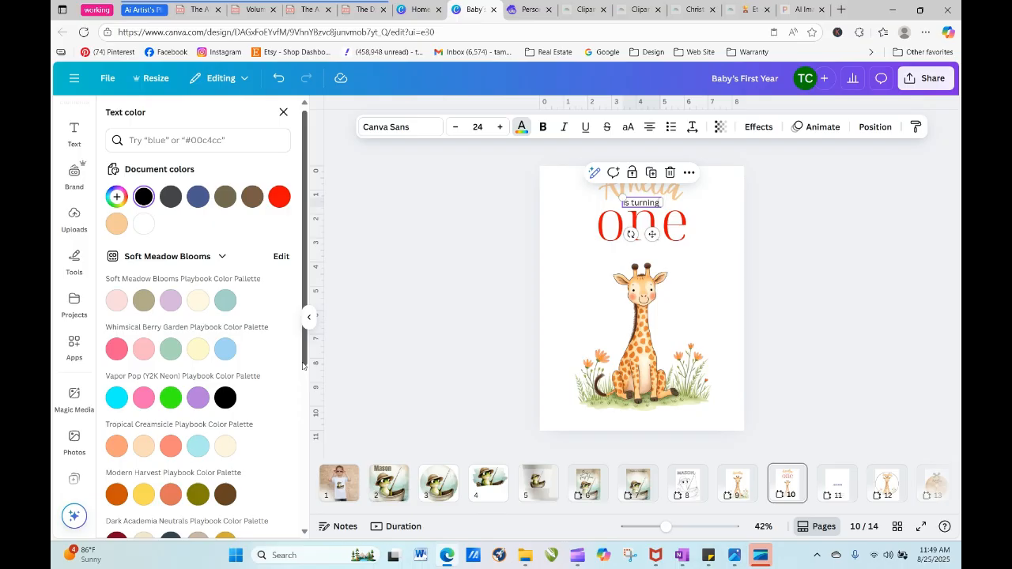
pyautogui.scroll(-3, 303, 365)
pyautogui.scroll(3, 188, 458)
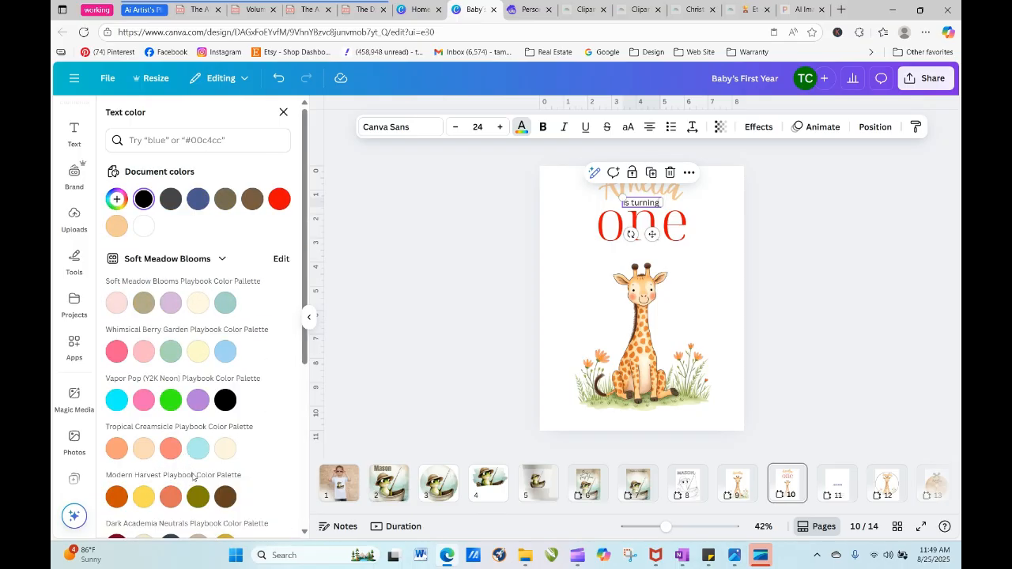
pyautogui.scroll(-2, 228, 457)
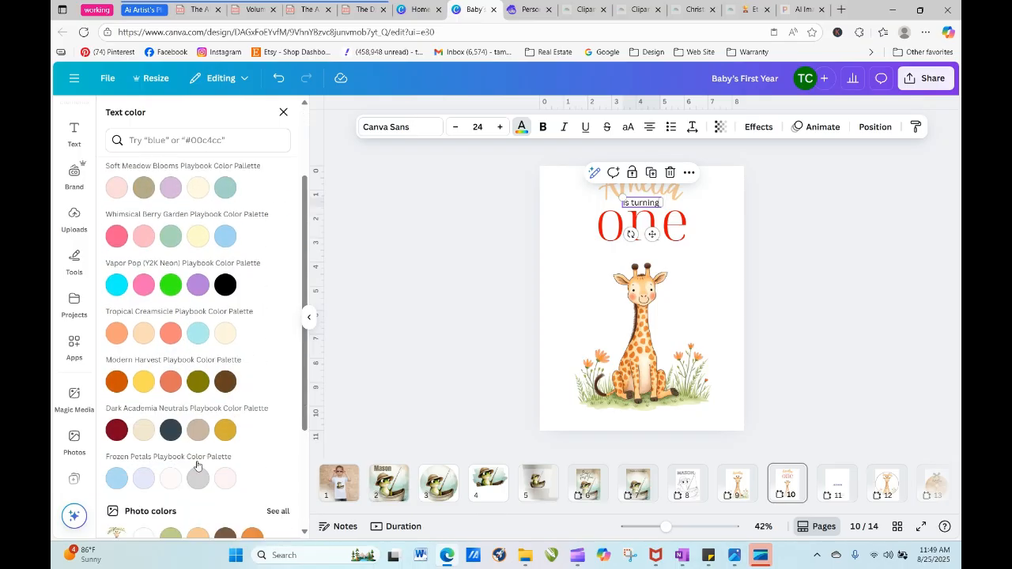
pyautogui.click(168, 535)
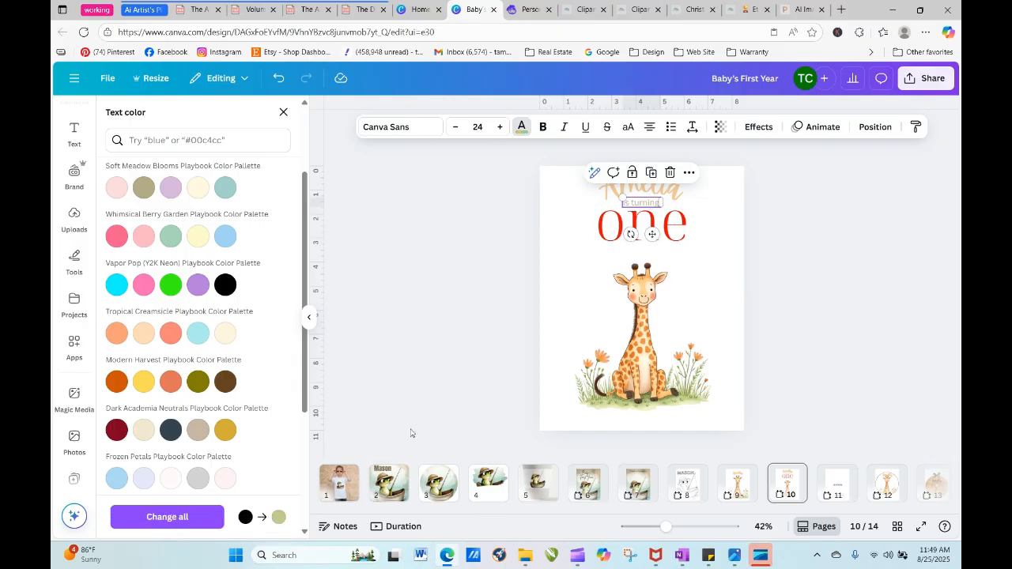
pyautogui.click(796, 349)
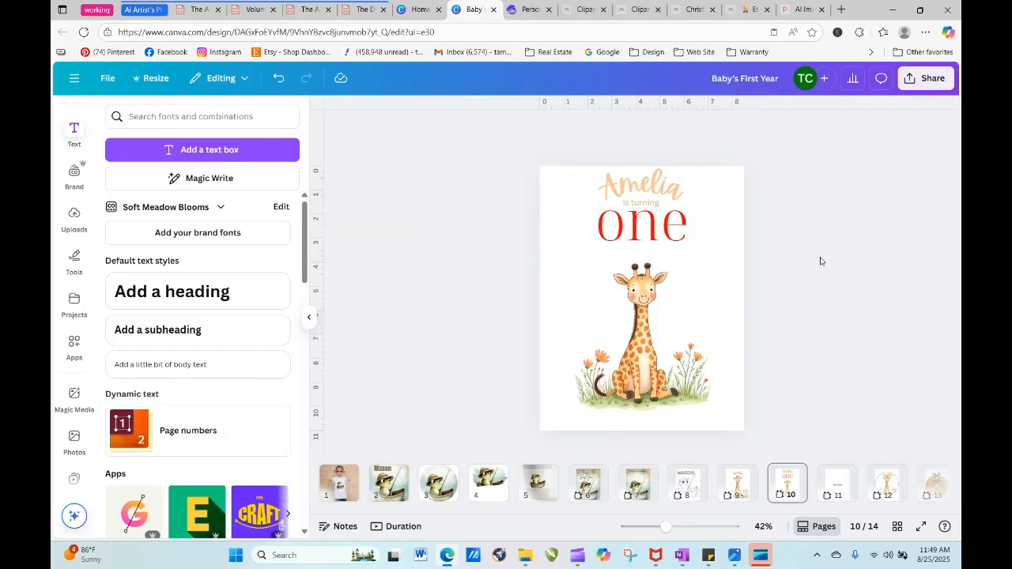
# - Recolour the word "one" with the light orange document color that matches the name
pyautogui.click(665, 240)
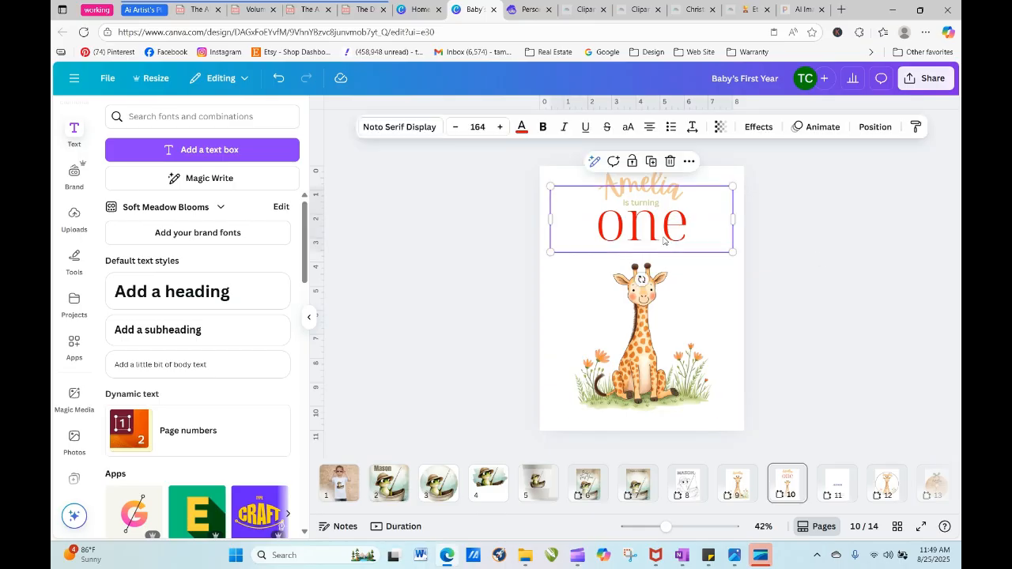
pyautogui.click(522, 132)
pyautogui.click(144, 228)
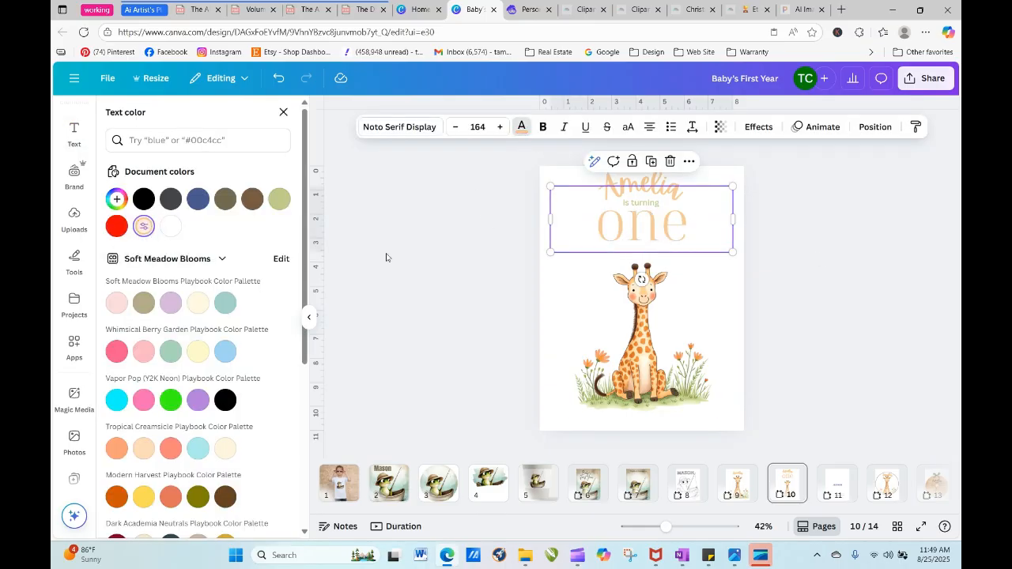
pyautogui.click(816, 293)
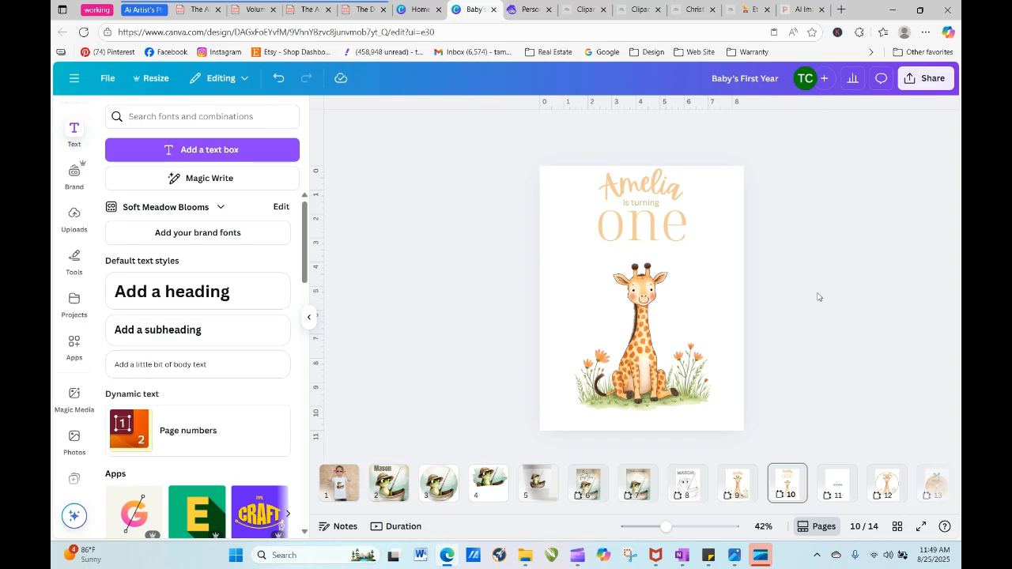
# - Group the name, the "is turning" line and the word "one" into one object
pyautogui.moveTo(594, 151); pyautogui.dragTo(743, 218)
pyautogui.click(769, 230)
pyautogui.moveTo(609, 155); pyautogui.dragTo(670, 230)
pyautogui.click(637, 198)
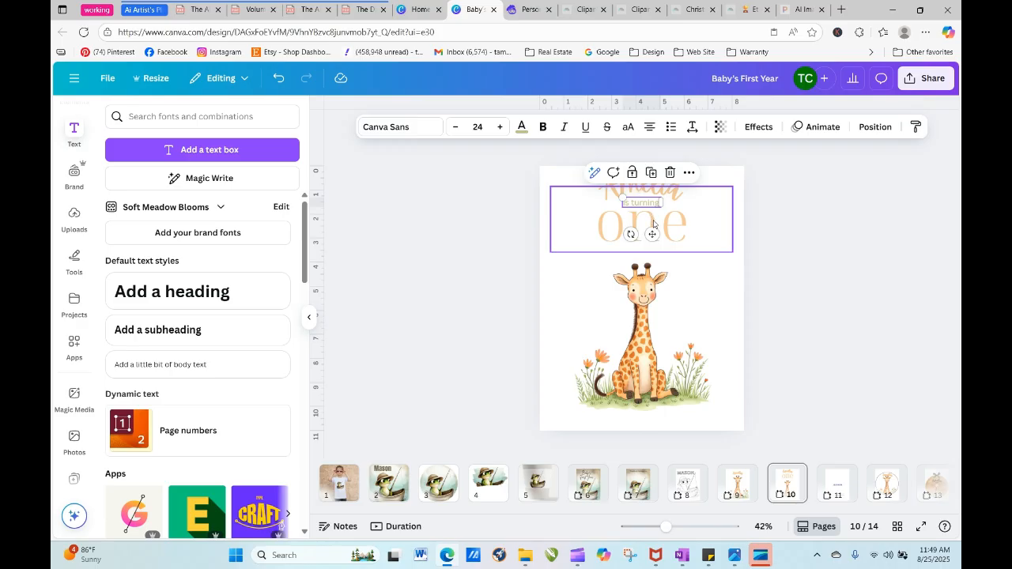
pyautogui.keyDown('shift'); pyautogui.click(657, 228); pyautogui.keyUp('shift')
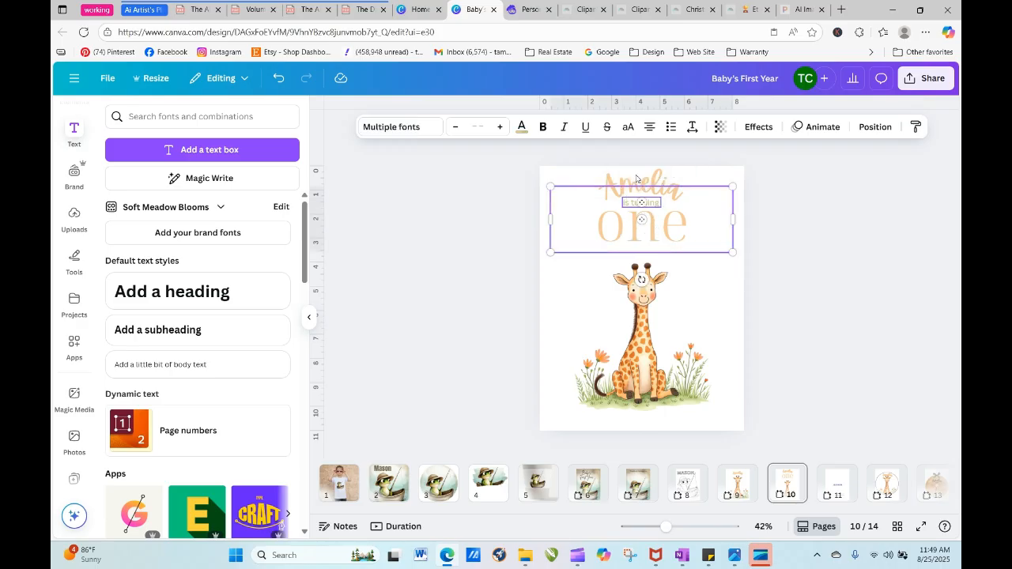
pyautogui.keyDown('shift'); pyautogui.click(635, 179); pyautogui.keyUp('shift')
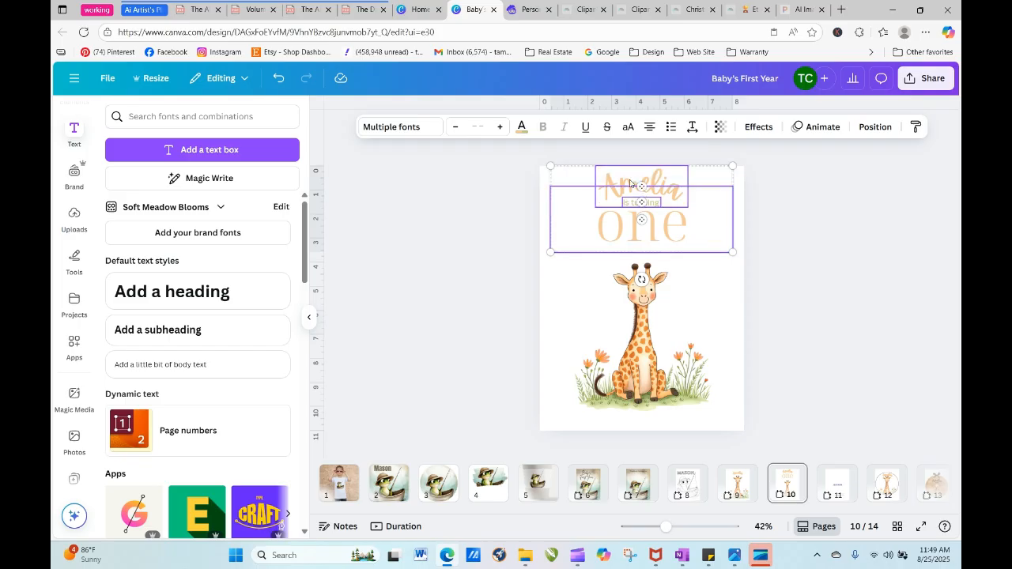
pyautogui.click(607, 148)
pyautogui.click(834, 289)
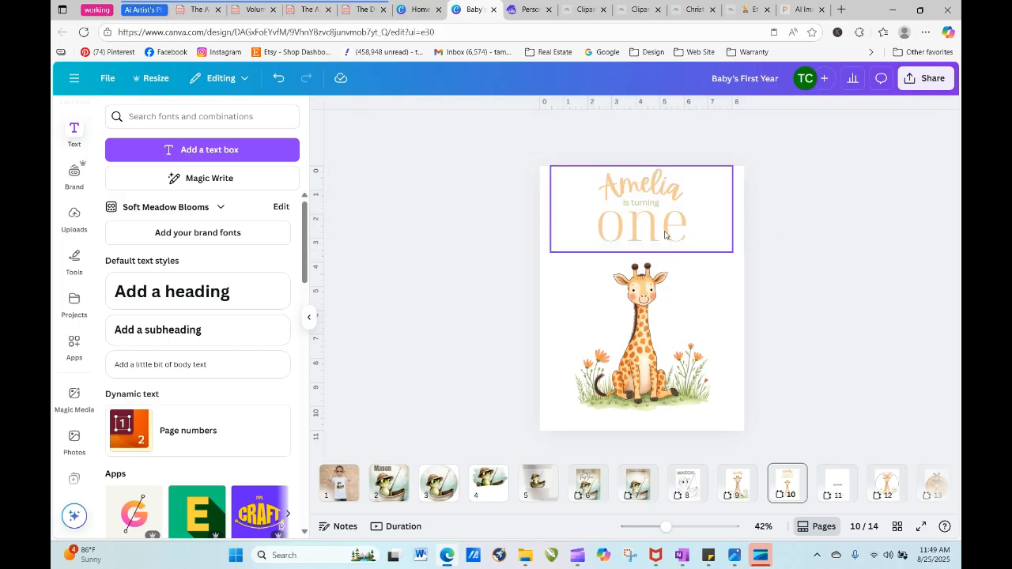
# - Move the grouped text to the page's upper right and enlarge the giraffe to full page height along the left side
pyautogui.moveTo(659, 230); pyautogui.dragTo(705, 229)
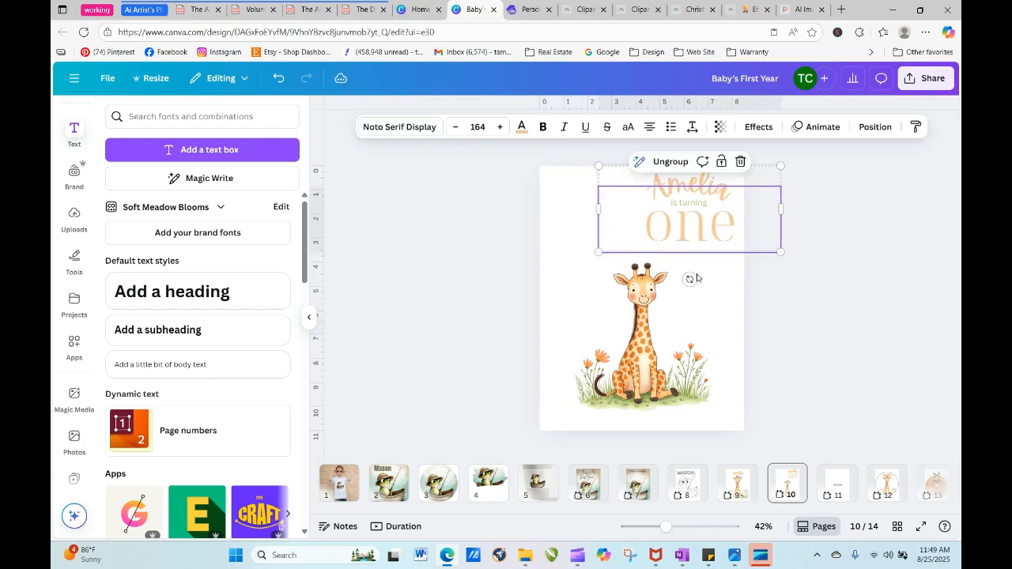
pyautogui.moveTo(646, 359); pyautogui.dragTo(571, 381)
pyautogui.moveTo(566, 245); pyautogui.dragTo(566, 99)
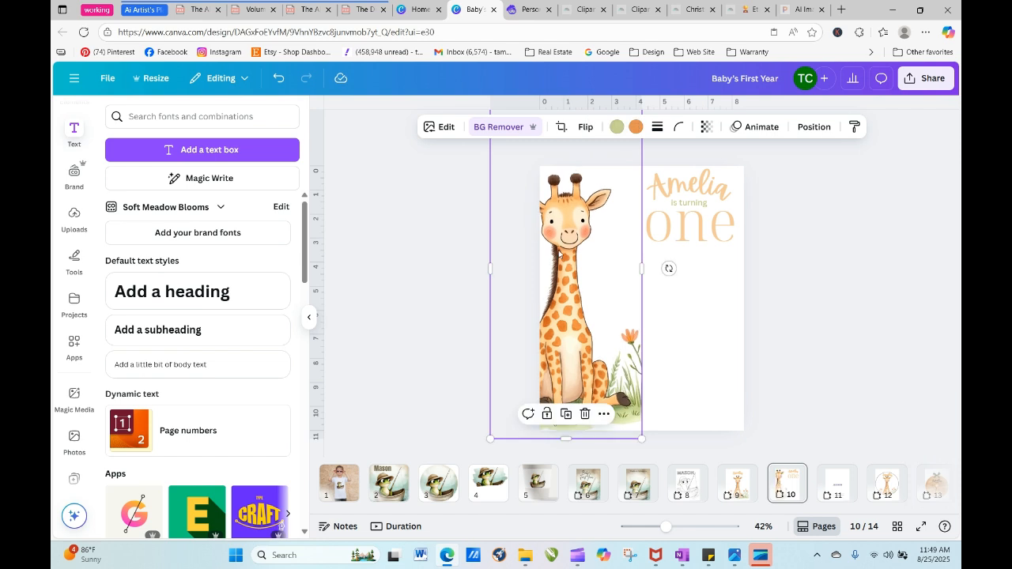
pyautogui.moveTo(558, 254); pyautogui.dragTo(589, 258)
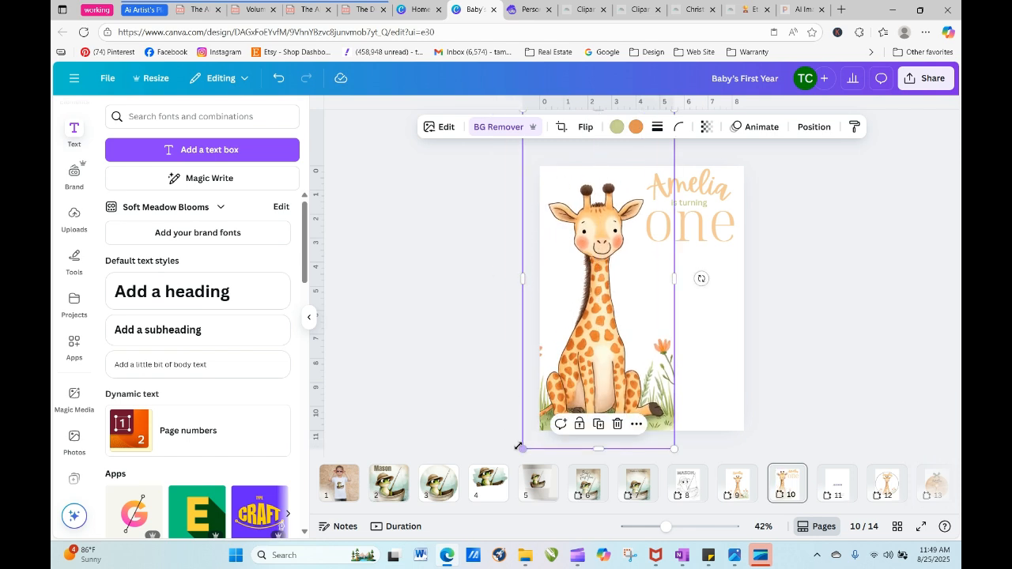
pyautogui.moveTo(522, 447); pyautogui.dragTo(517, 455)
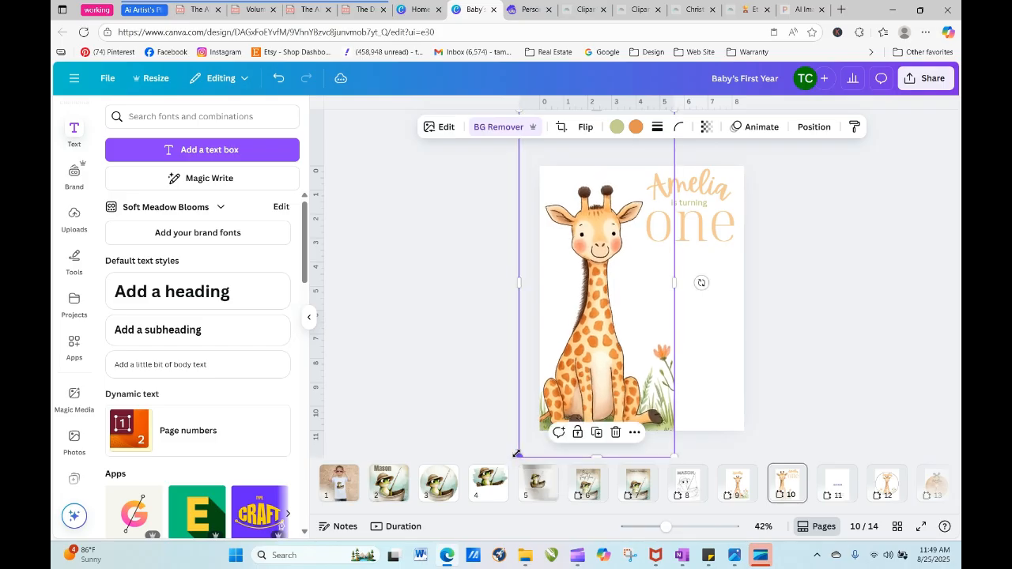
# - Widen the giraffe image's crop to reveal the flowers up to the page's right edge and nudge the image up slightly
pyautogui.moveTo(675, 283); pyautogui.dragTo(744, 281)
pyautogui.click(786, 294)
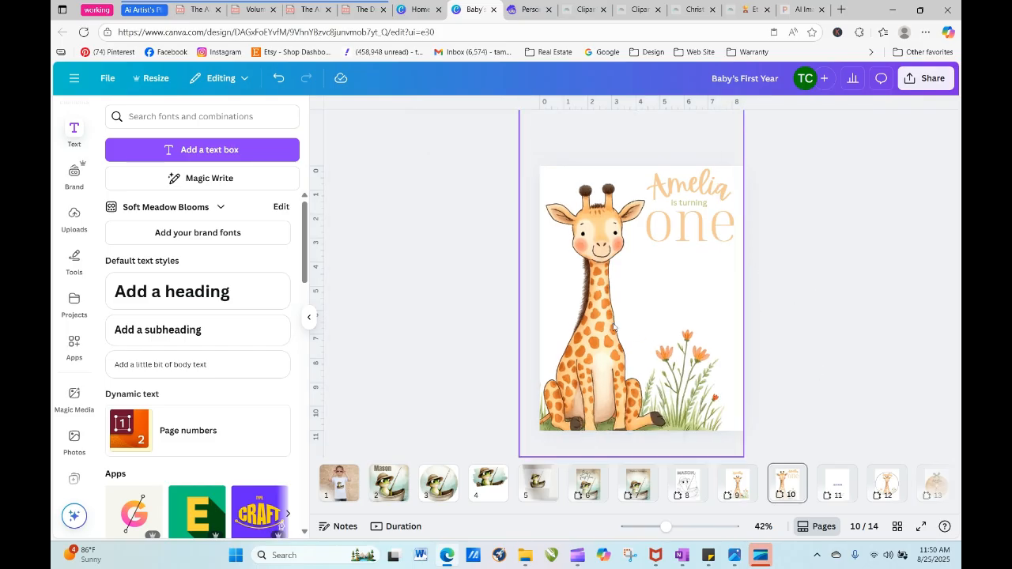
pyautogui.click(588, 356)
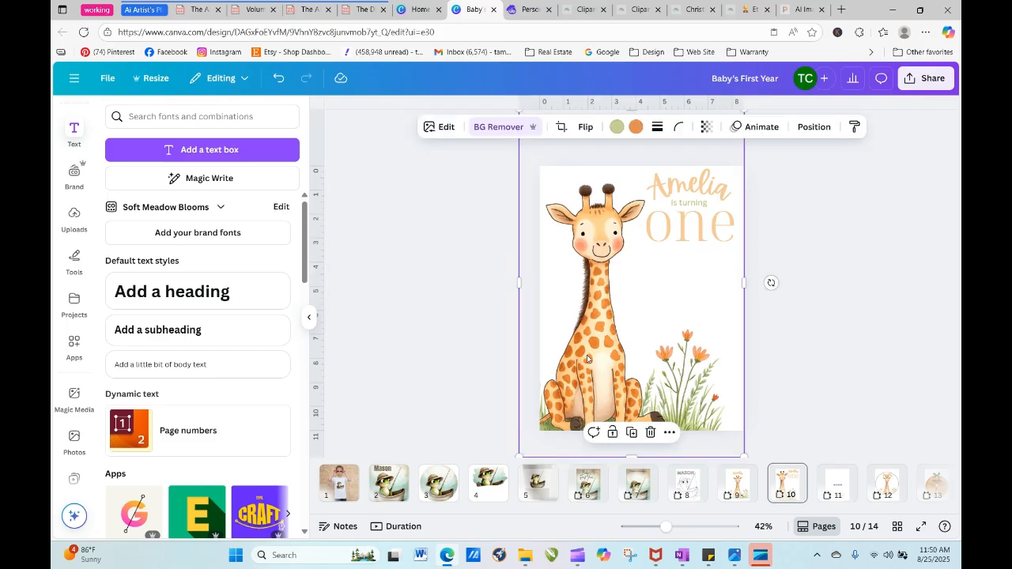
pyautogui.moveTo(588, 359); pyautogui.dragTo(588, 348)
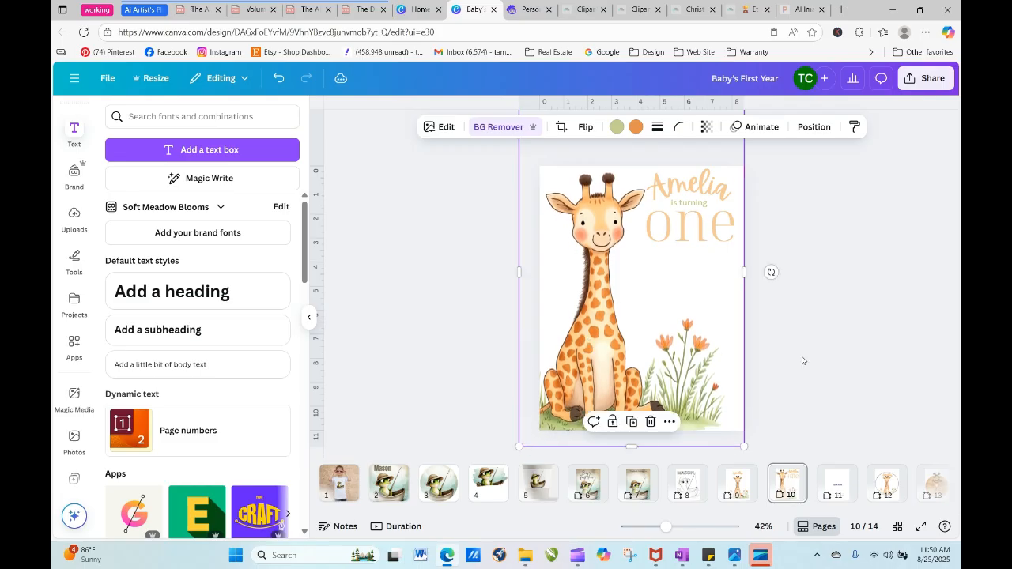
pyautogui.click(803, 360)
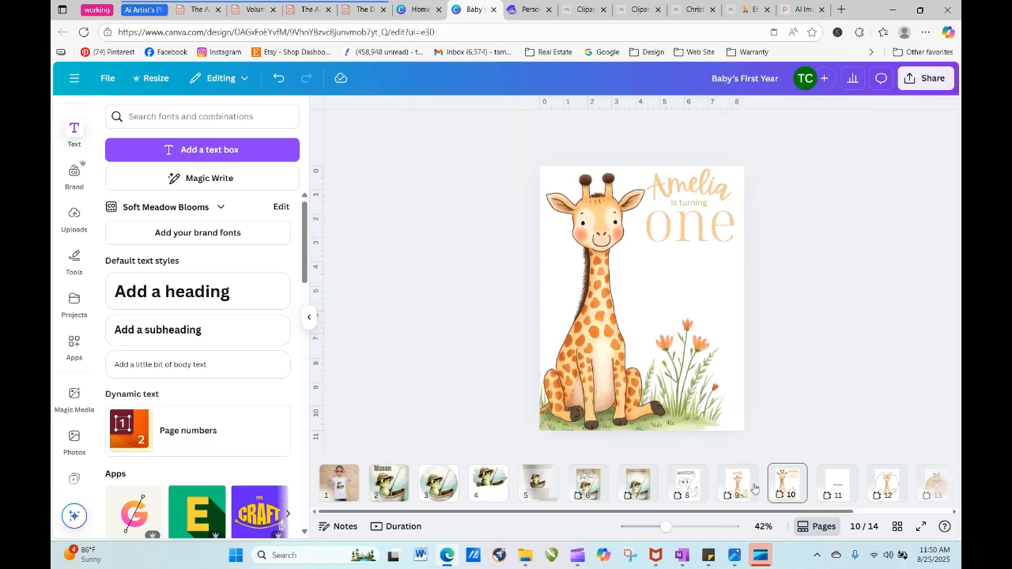
# - Group the date, time, venue and RSVP text on page 11 and move the group onto the giraffe invitation on page 10
pyautogui.click(836, 485)
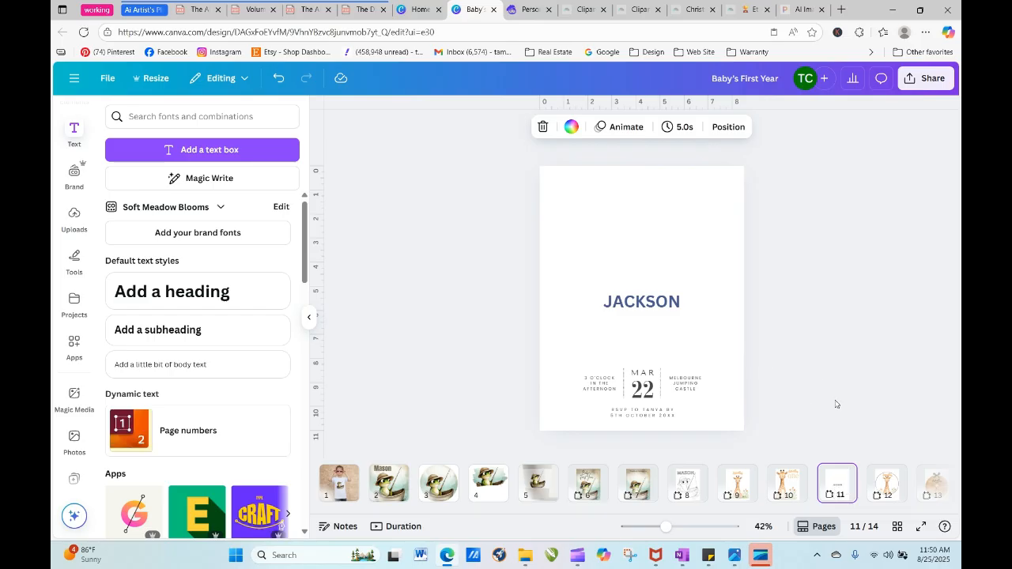
pyautogui.moveTo(531, 370); pyautogui.dragTo(713, 430)
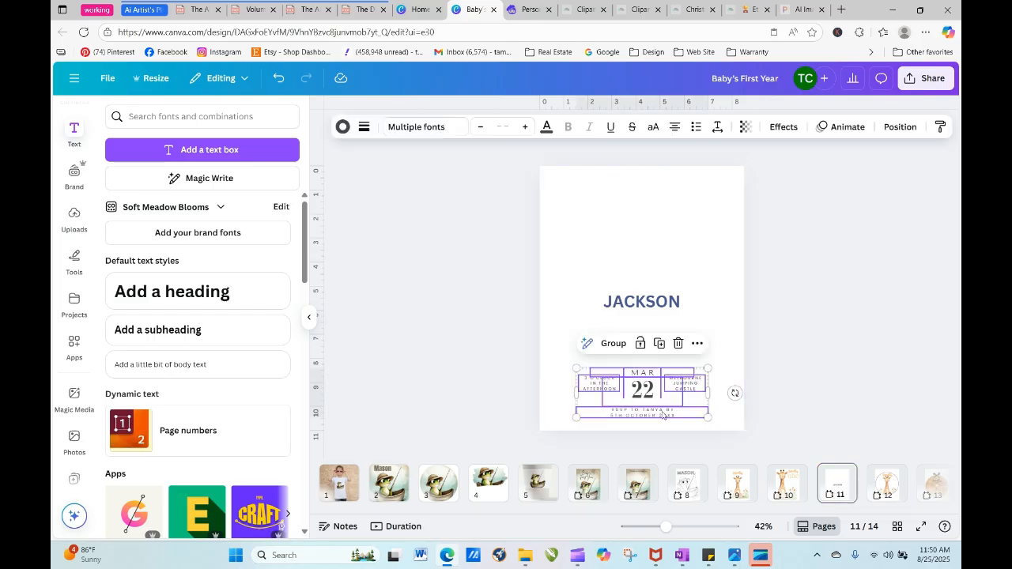
pyautogui.click(614, 343)
pyautogui.moveTo(639, 396); pyautogui.dragTo(779, 488)
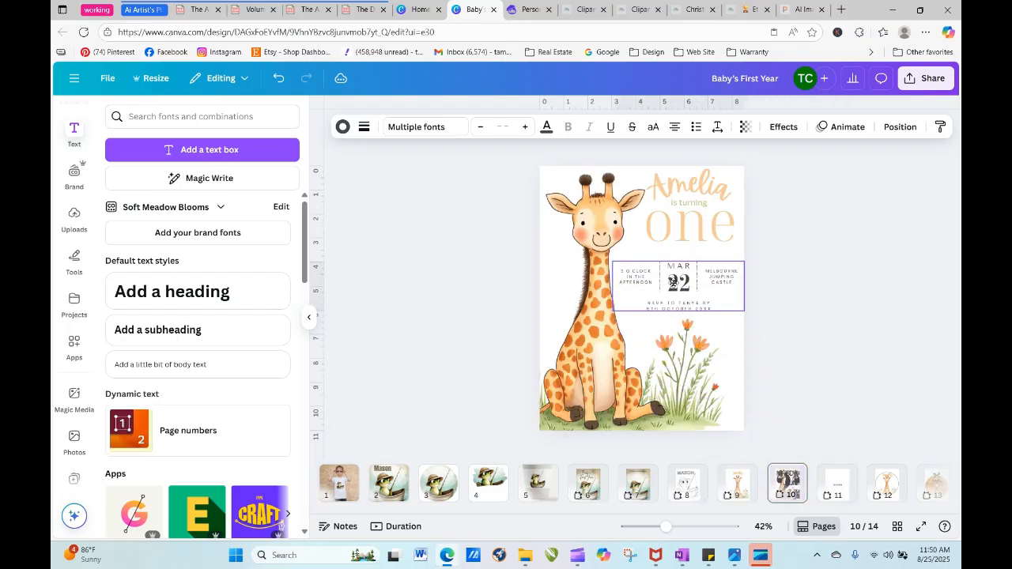
pyautogui.click(693, 290)
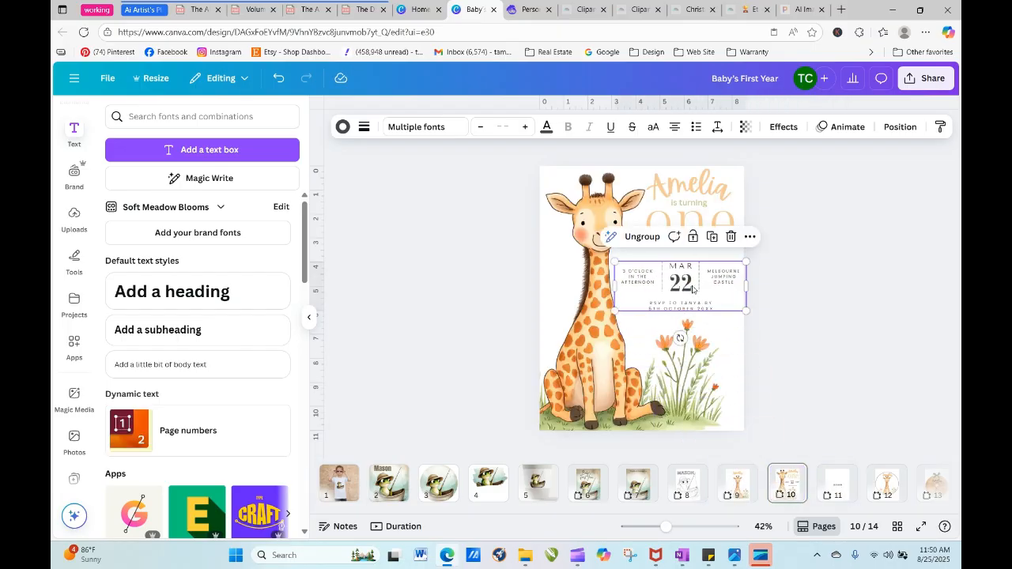
# - Shrink the event details group and position it beside the giraffe's neck, between the word "one" and the flowers
pyautogui.moveTo(613, 261); pyautogui.dragTo(634, 269)
pyautogui.click(771, 333)
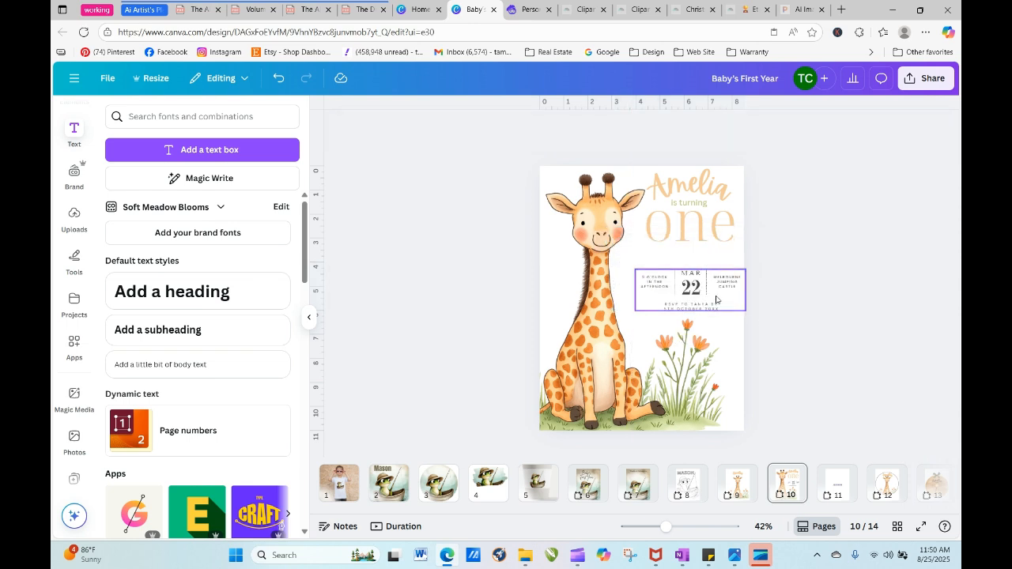
pyautogui.click(708, 294)
pyautogui.moveTo(706, 294); pyautogui.dragTo(708, 300)
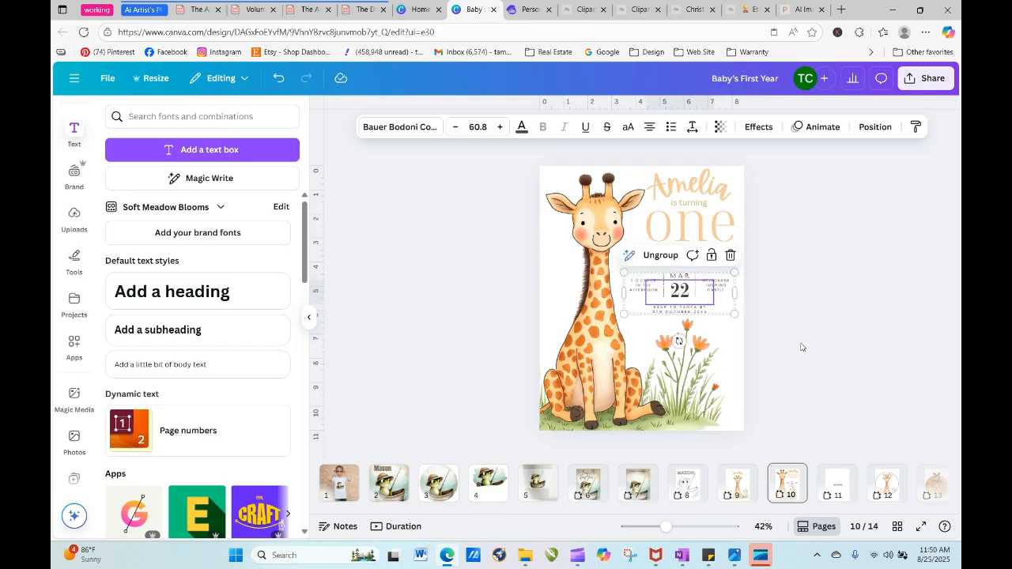
pyautogui.click(802, 348)
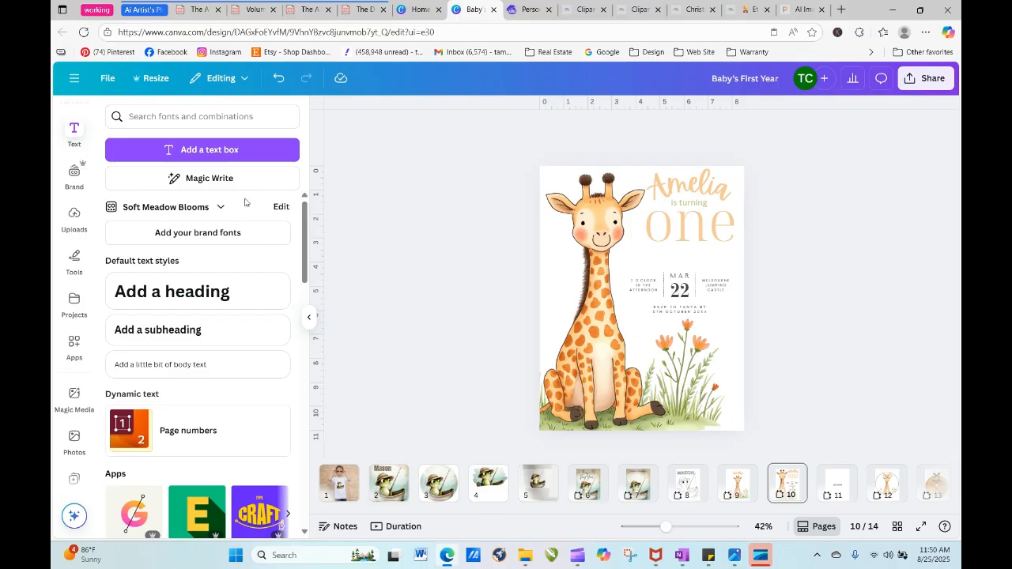
# - Add a body text line reading "join us for the fun" to the invitation
pyautogui.click(161, 365)
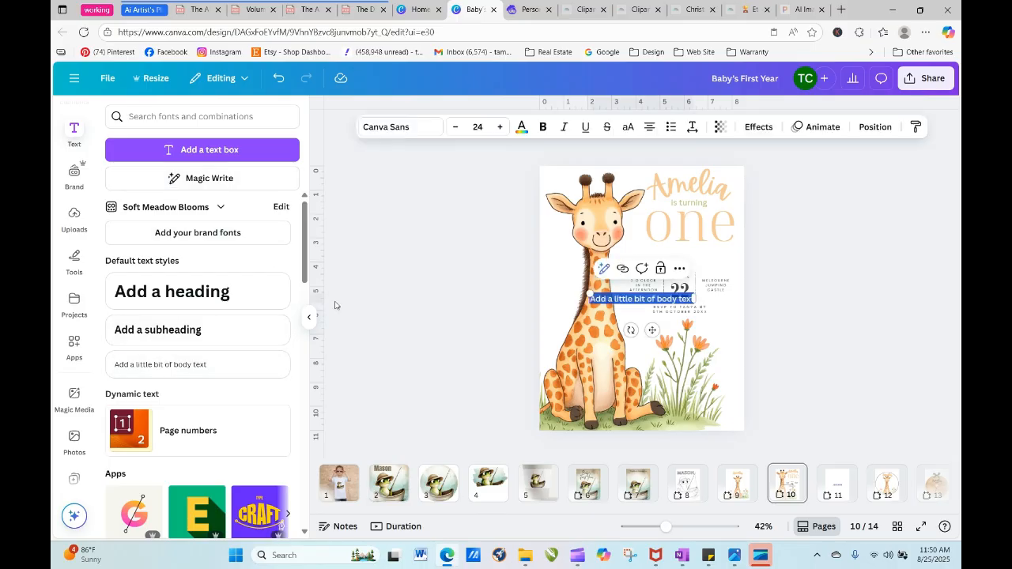
pyautogui.write('10in us for the ')
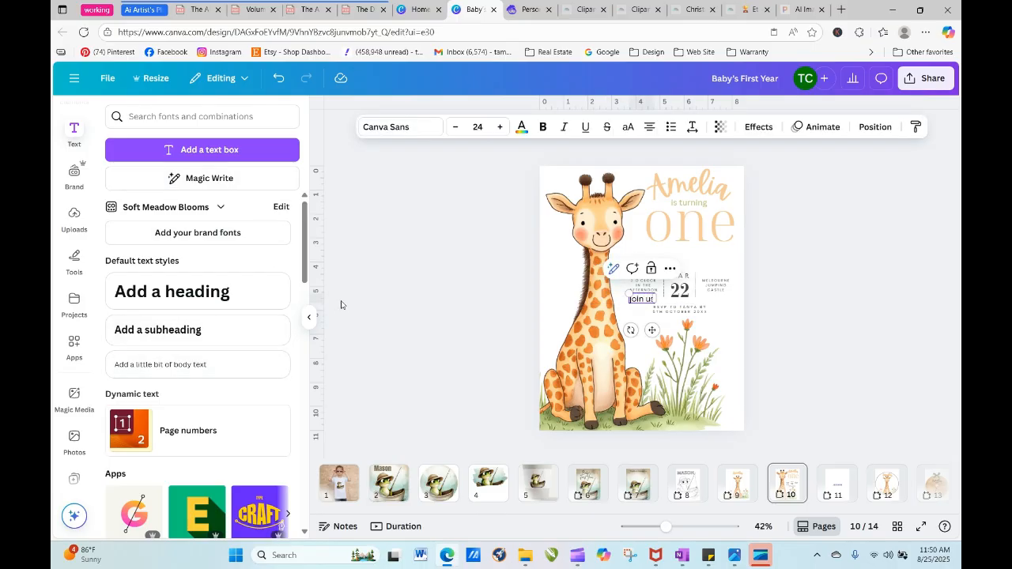
pyautogui.write('ful')
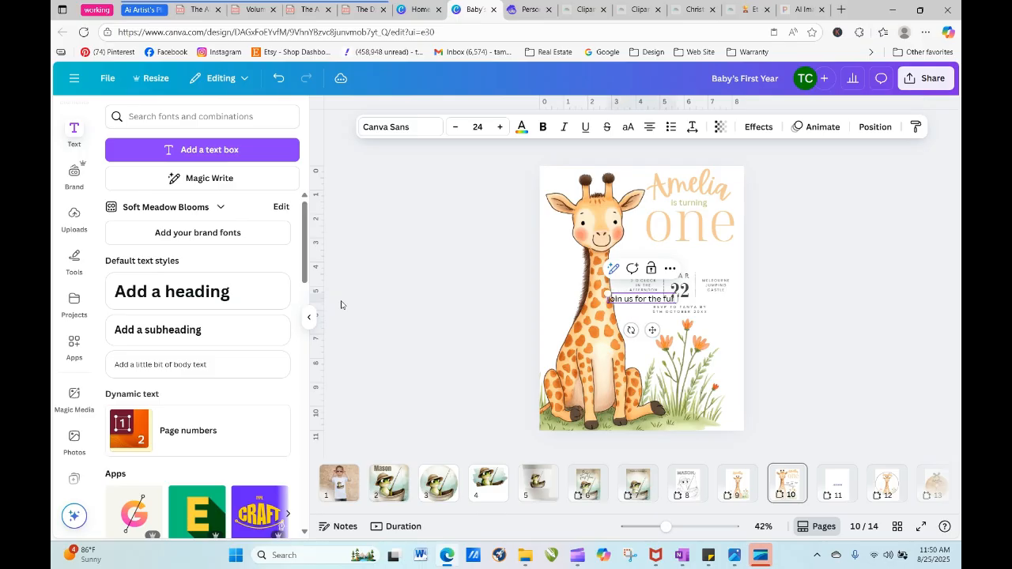
pyautogui.click(783, 317)
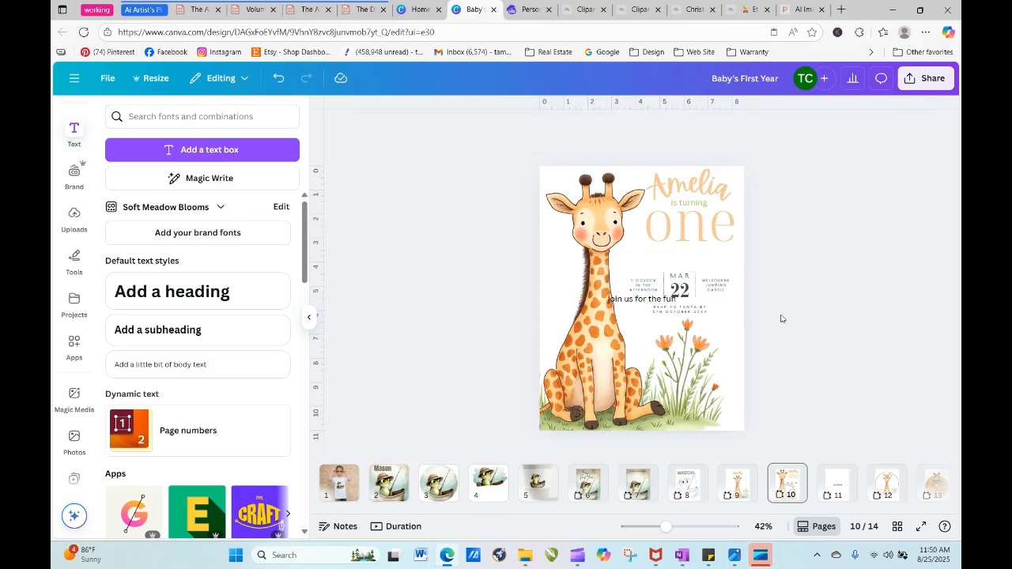
# - Lower the grouped name and "is turning one" text and place the "join us for the fun" line above the name
pyautogui.moveTo(636, 303); pyautogui.dragTo(574, 232)
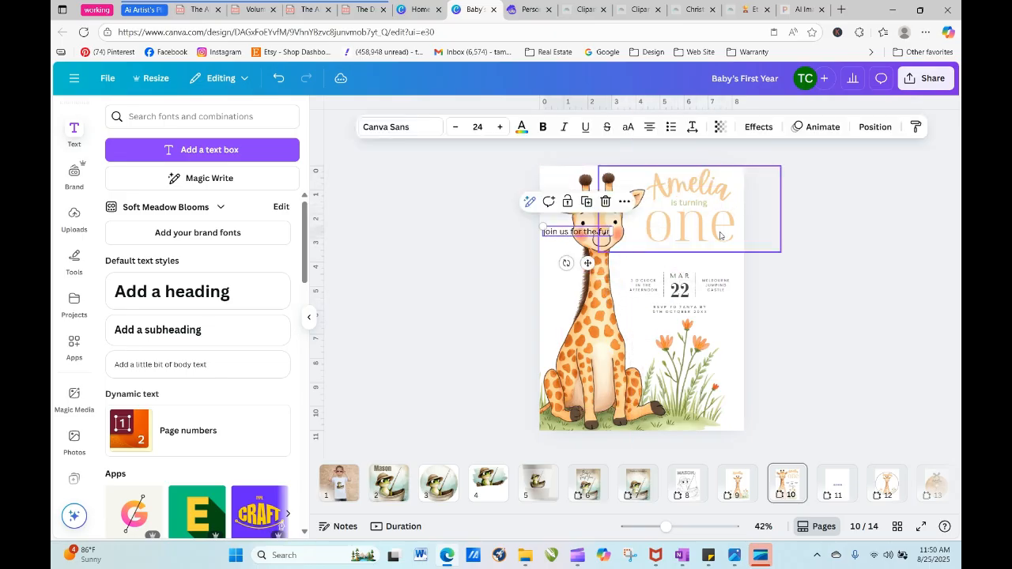
pyautogui.moveTo(705, 212); pyautogui.dragTo(697, 230)
pyautogui.moveTo(566, 232); pyautogui.dragTo(668, 186)
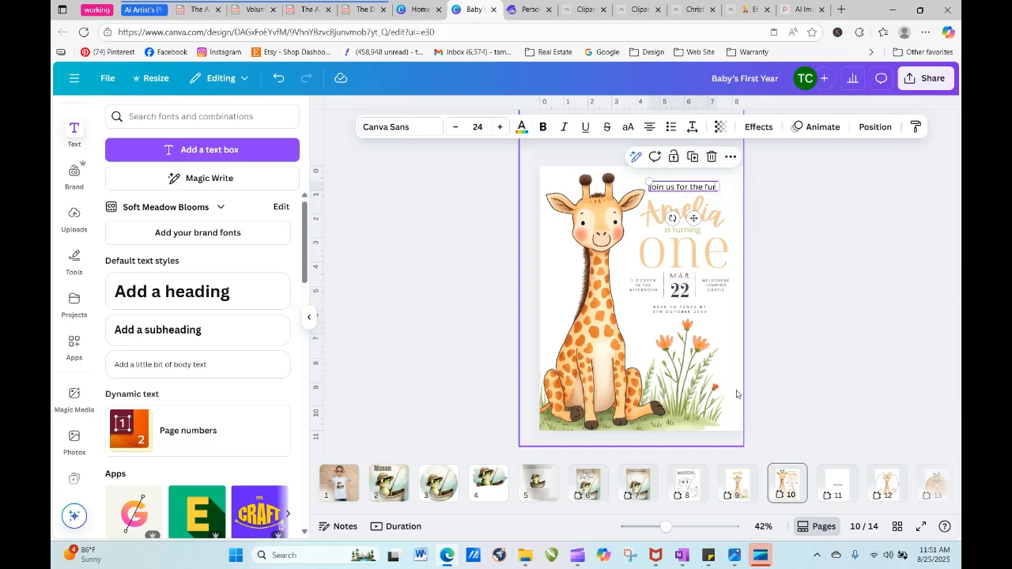
# - Scale the giraffe image down slightly and stretch its crop past the page's right edge
pyautogui.click(699, 396)
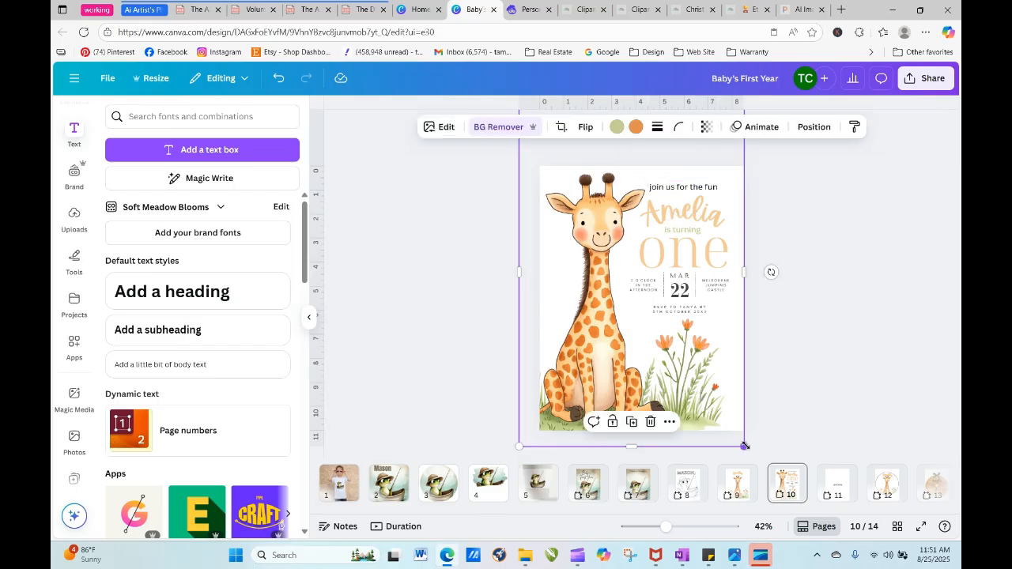
pyautogui.moveTo(743, 445)
pyautogui.mouseDown()
pyautogui.moveTo(751, 453)
pyautogui.moveTo(748, 435)
pyautogui.moveTo(742, 443)
pyautogui.mouseUp()
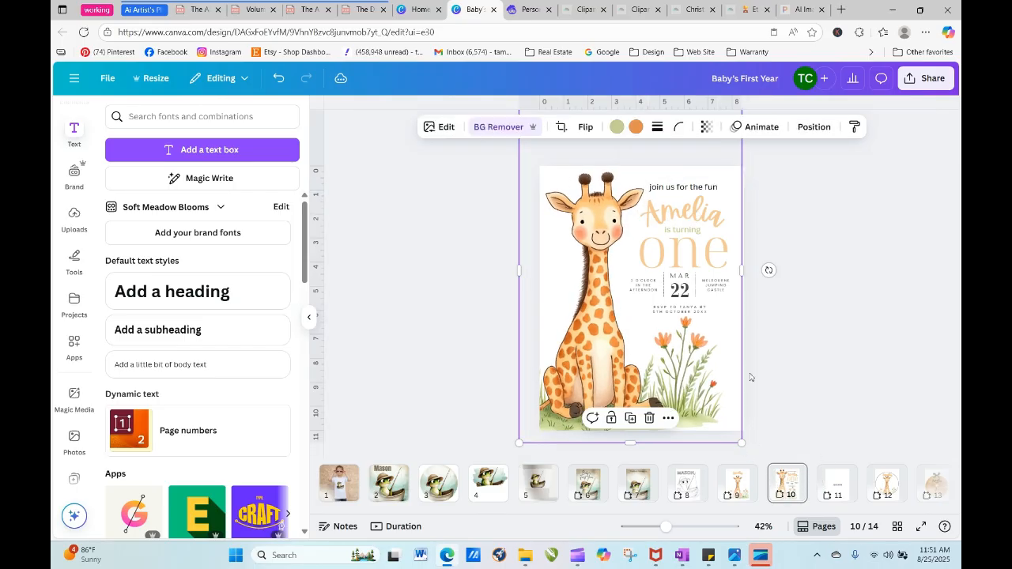
pyautogui.moveTo(743, 275); pyautogui.dragTo(778, 269)
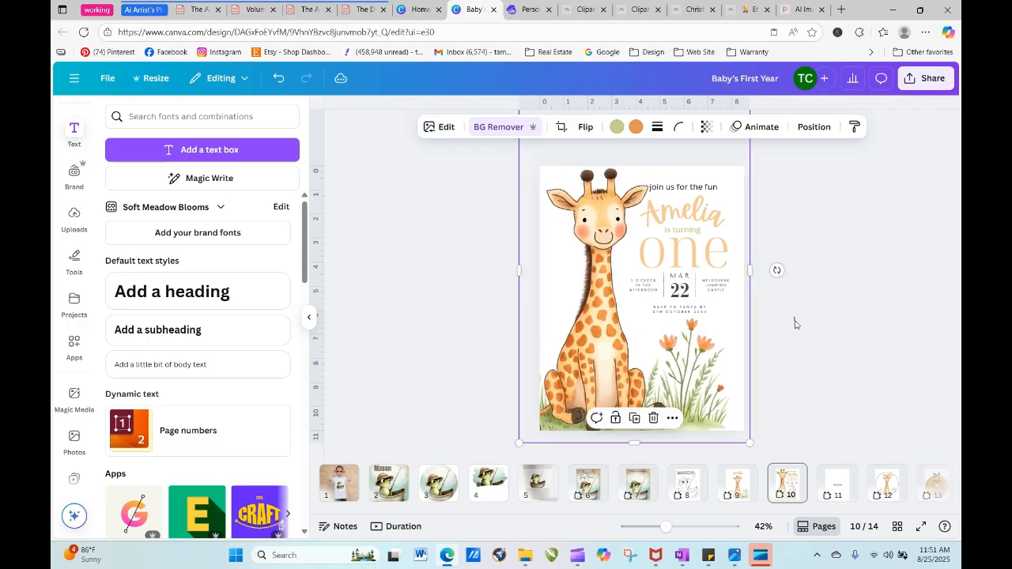
pyautogui.click(778, 269)
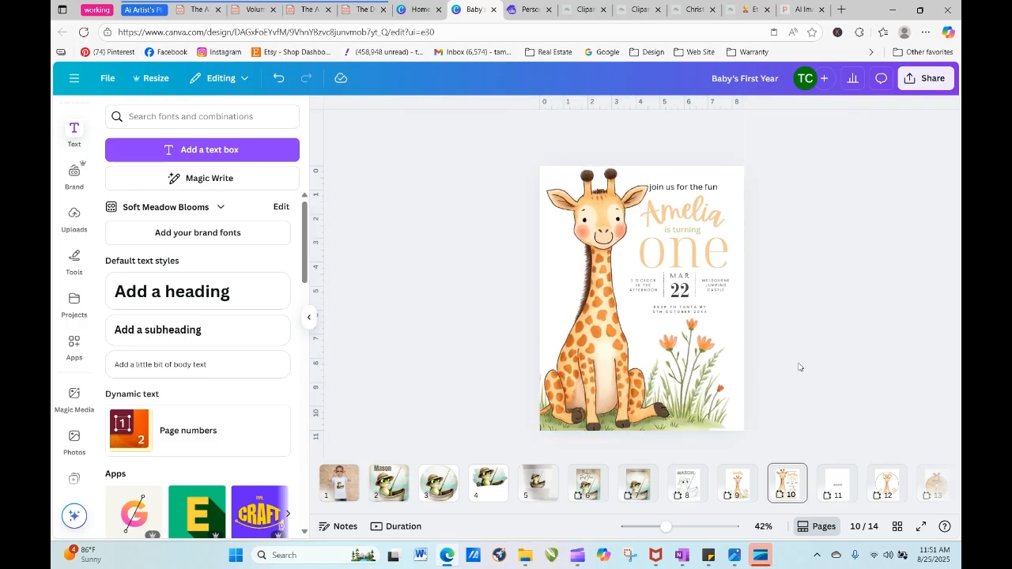
# - Shift the "join us for the fun" line, the name group and the event details slightly right, away from the giraffe
pyautogui.click(704, 189)
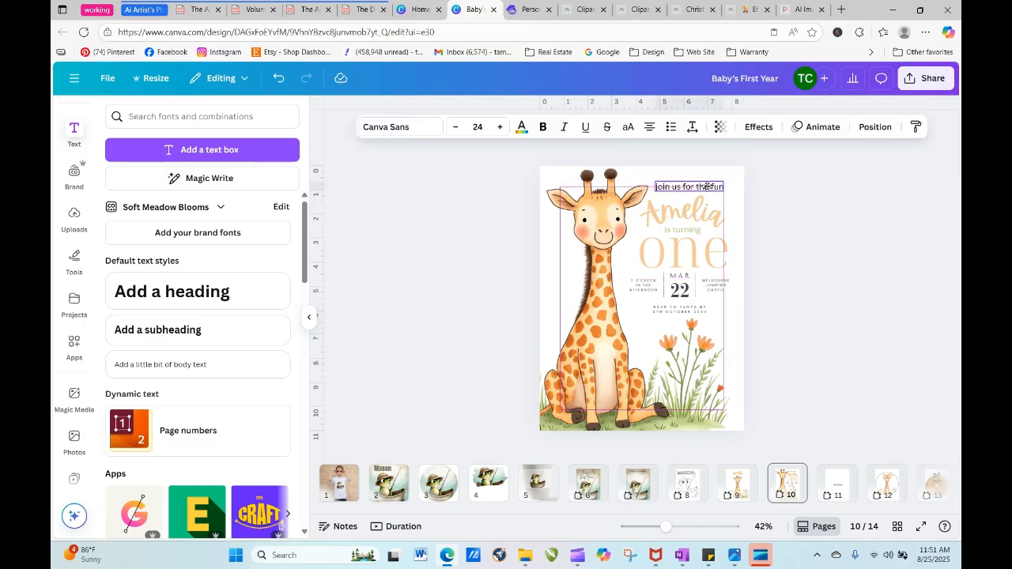
pyautogui.click(800, 260)
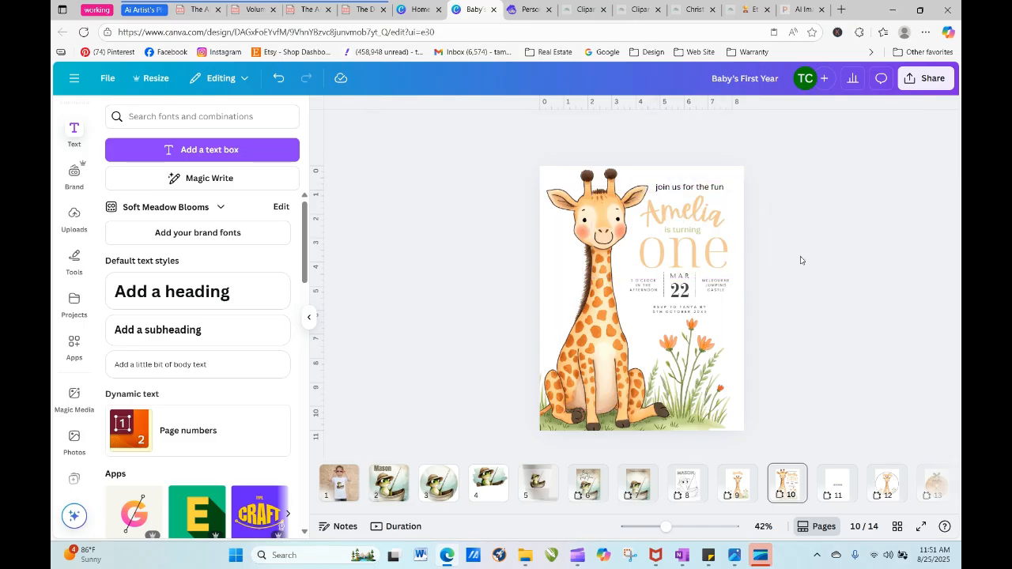
pyautogui.click(709, 247)
pyautogui.moveTo(709, 248); pyautogui.dragTo(712, 243)
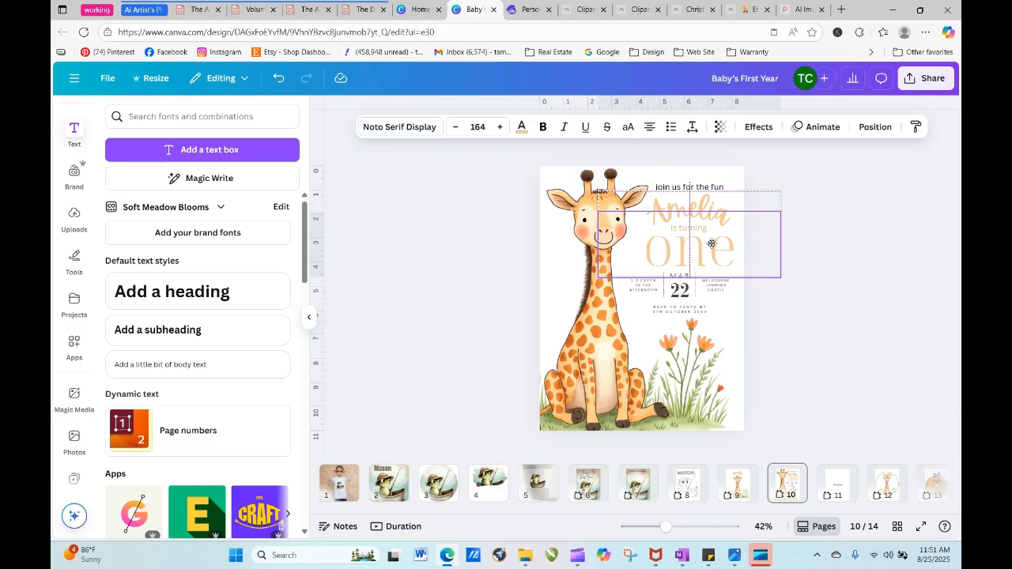
pyautogui.click(787, 318)
pyautogui.click(704, 295)
pyautogui.moveTo(704, 295); pyautogui.dragTo(708, 292)
pyautogui.click(807, 324)
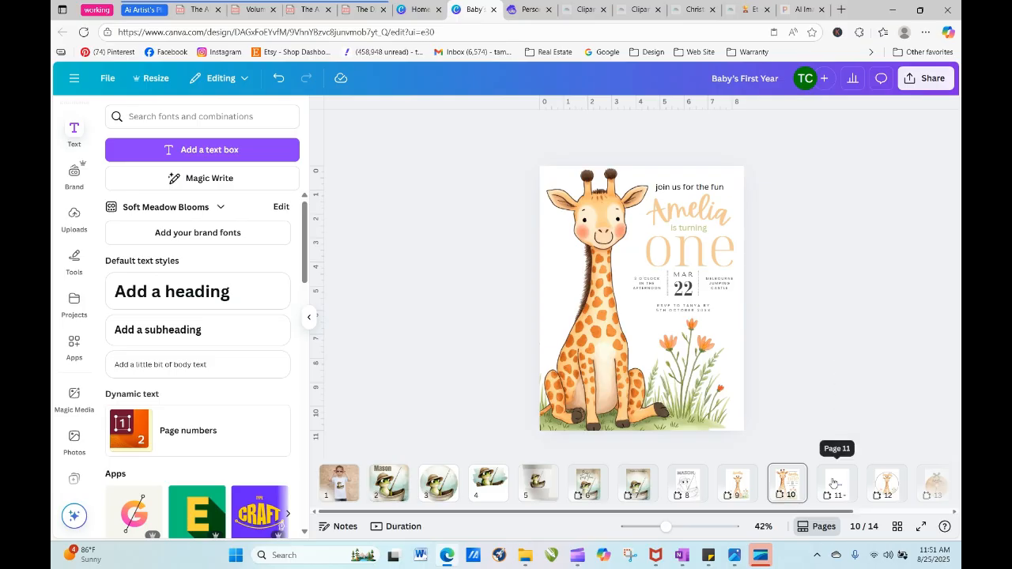
# - Go to page 9 and search the photo elements for "little girl tshirt mockup"
pyautogui.click(735, 484)
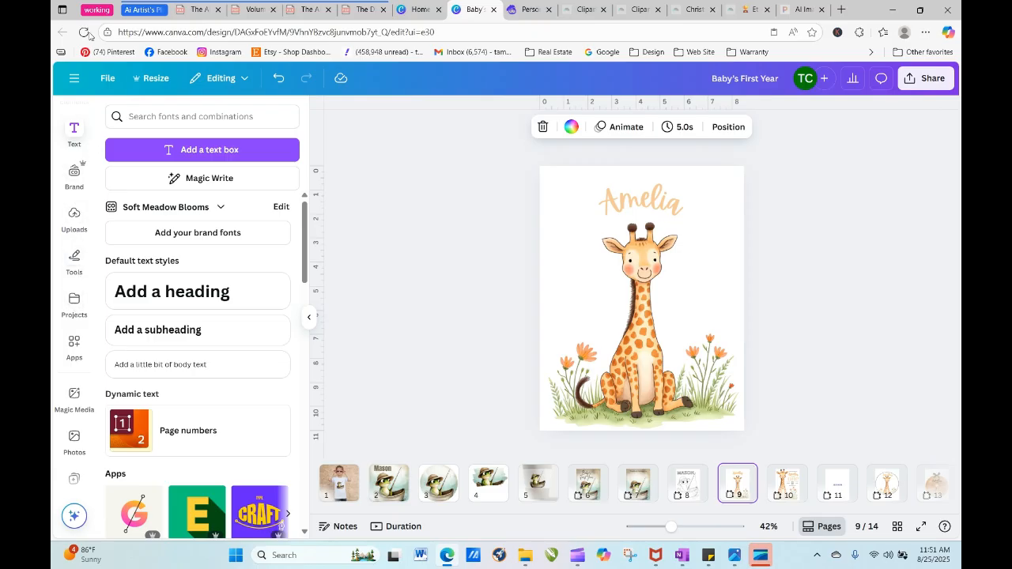
pyautogui.scroll(2, 92, 134)
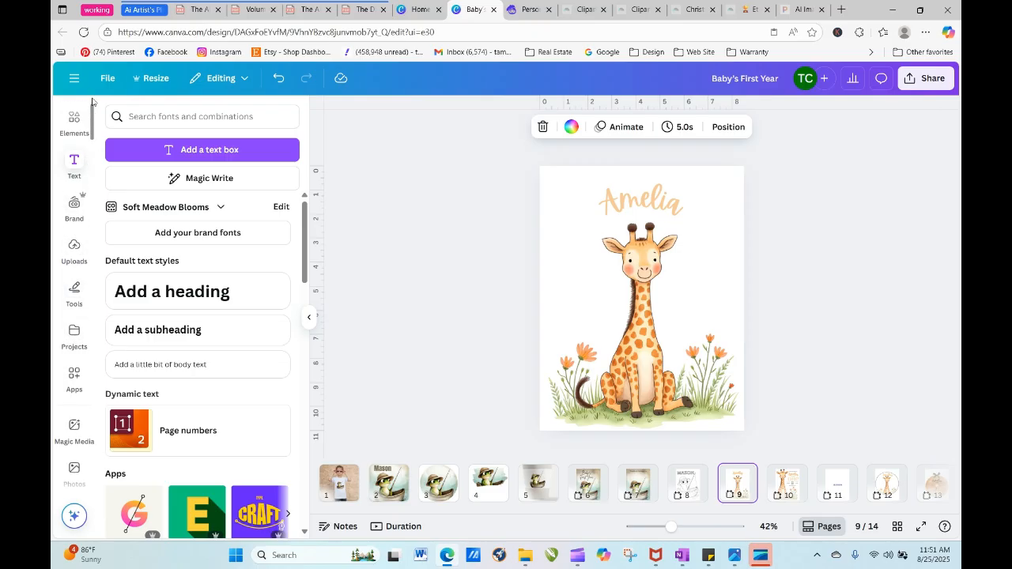
pyautogui.click(74, 161)
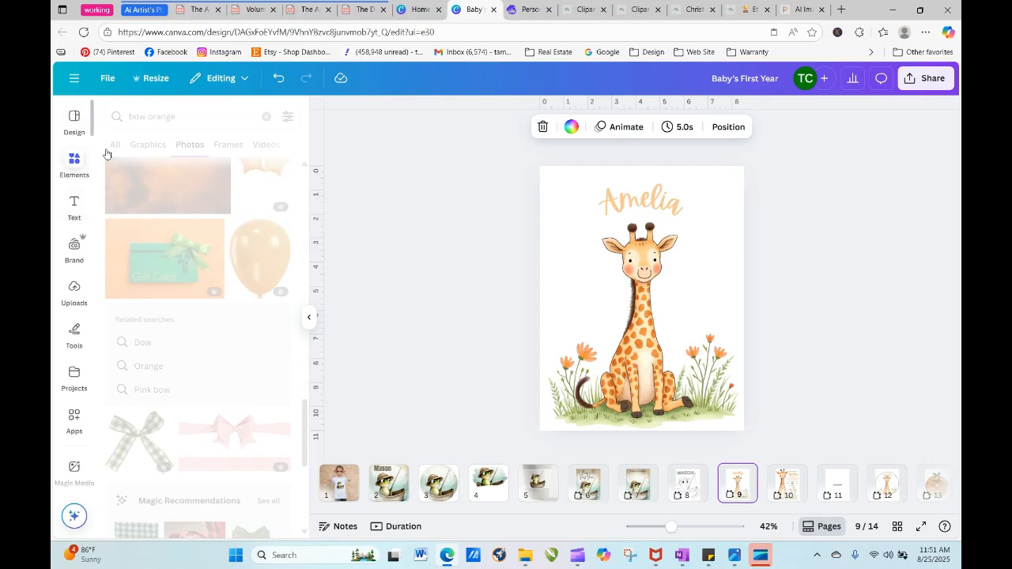
pyautogui.click(180, 117)
pyautogui.hotkey('ctrl', 'a')
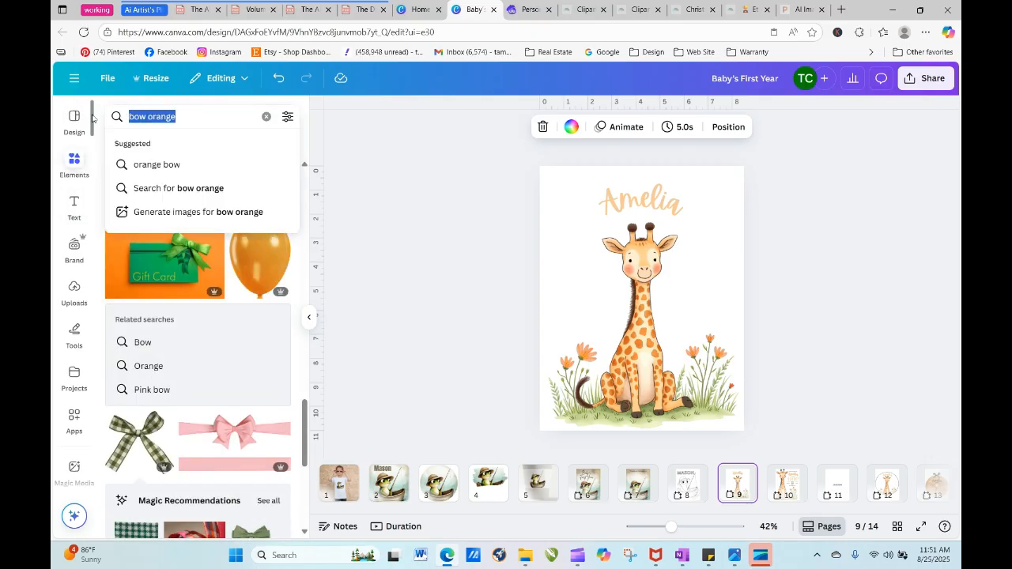
pyautogui.write('little girl')
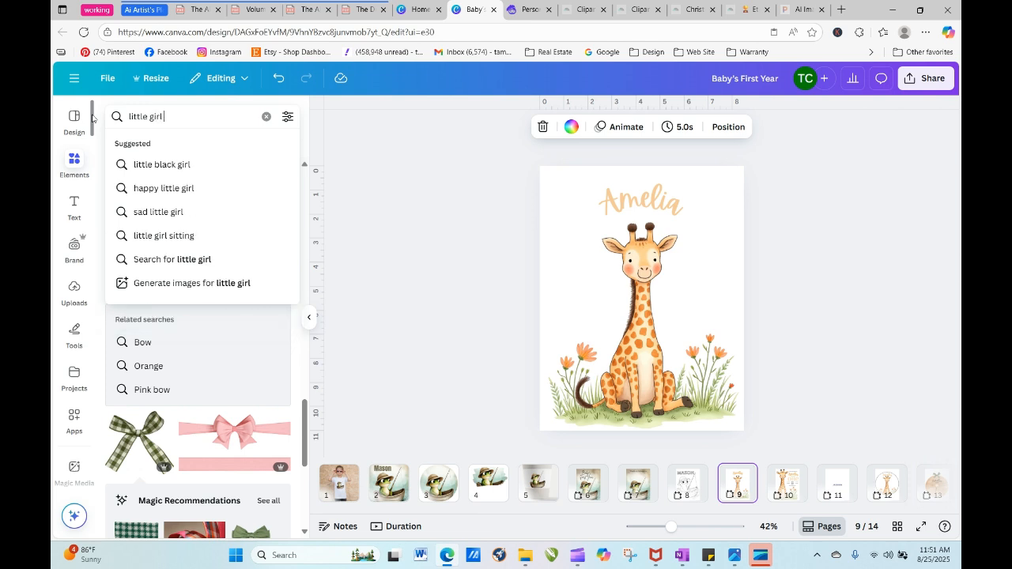
pyautogui.write(' tshirt mockup')
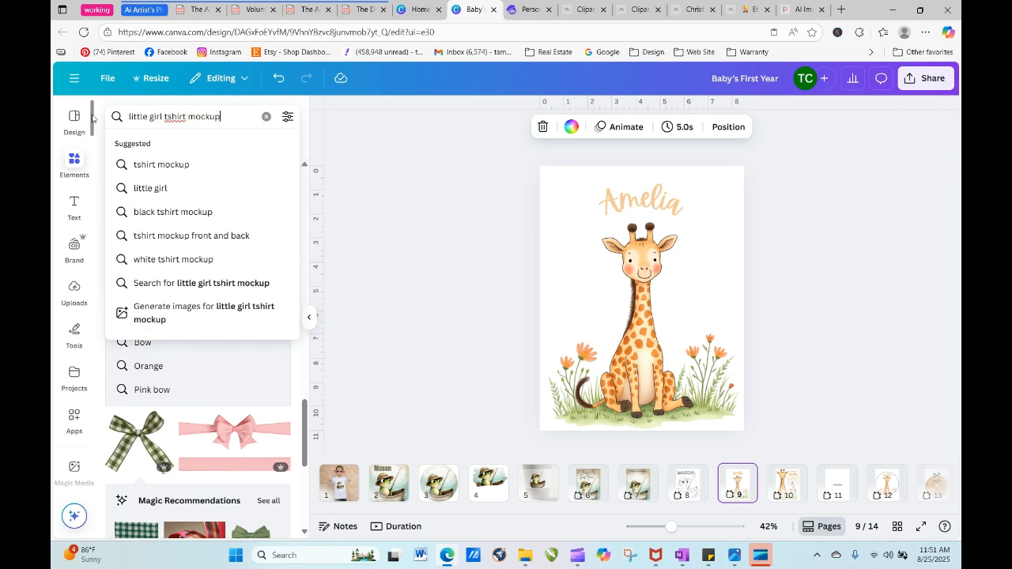
pyautogui.press('Return')
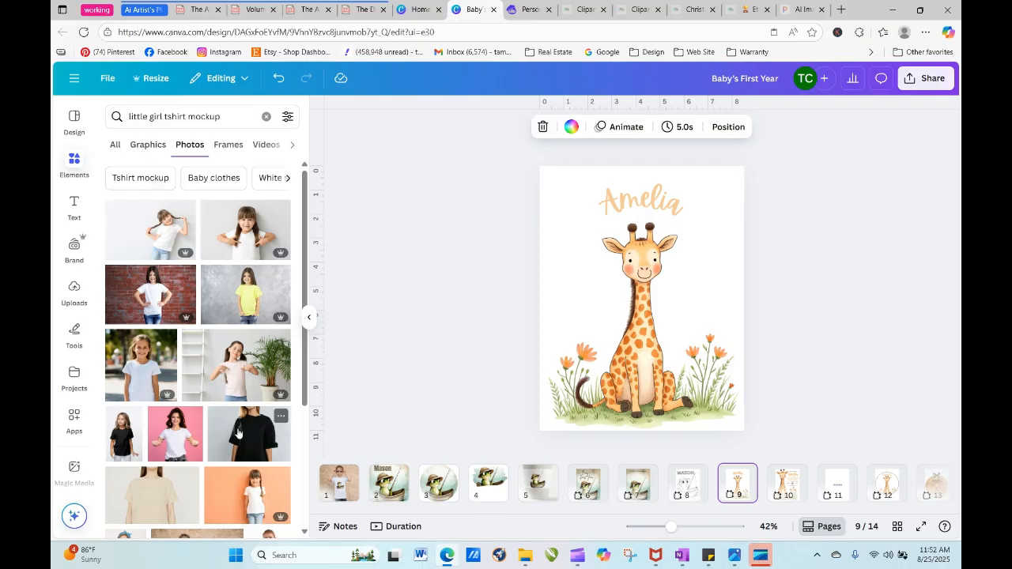
# - Search the photos for "little girl tshirt mockup baby" and shorten the query to "tshirt mockup baby"
pyautogui.click(242, 114)
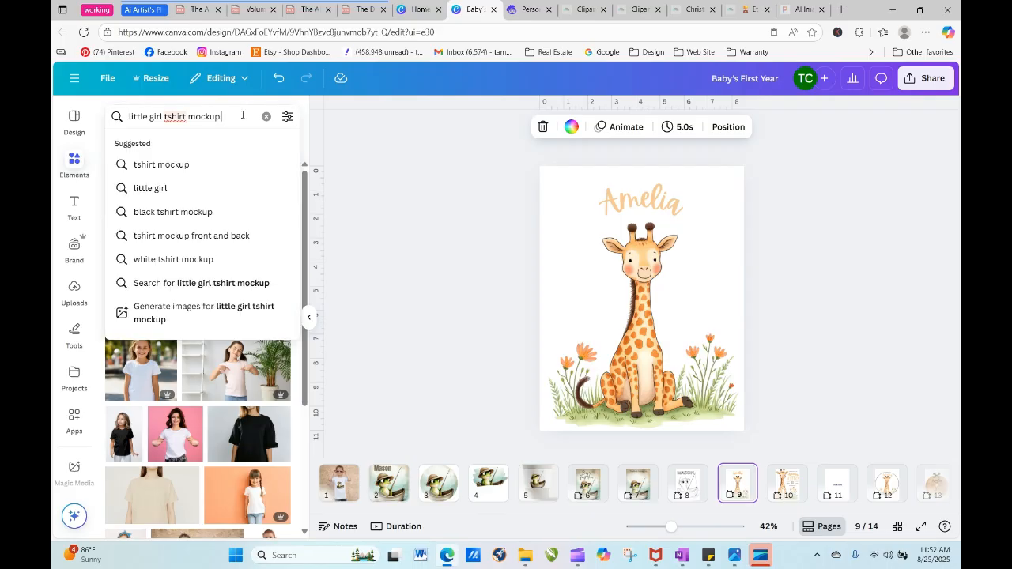
pyautogui.write('baby')
pyautogui.press('Return')
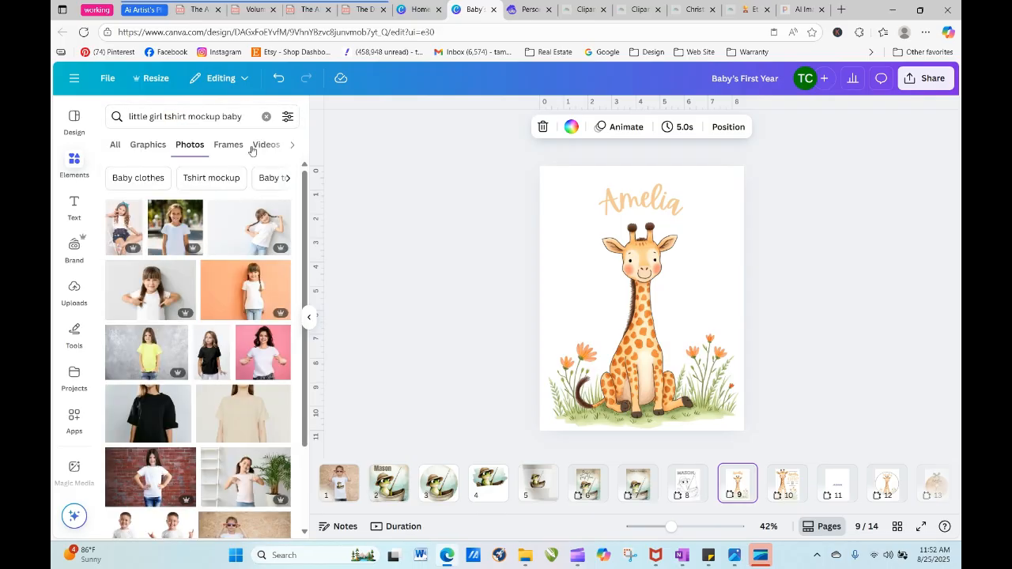
pyautogui.moveTo(163, 116); pyautogui.dragTo(66, 125)
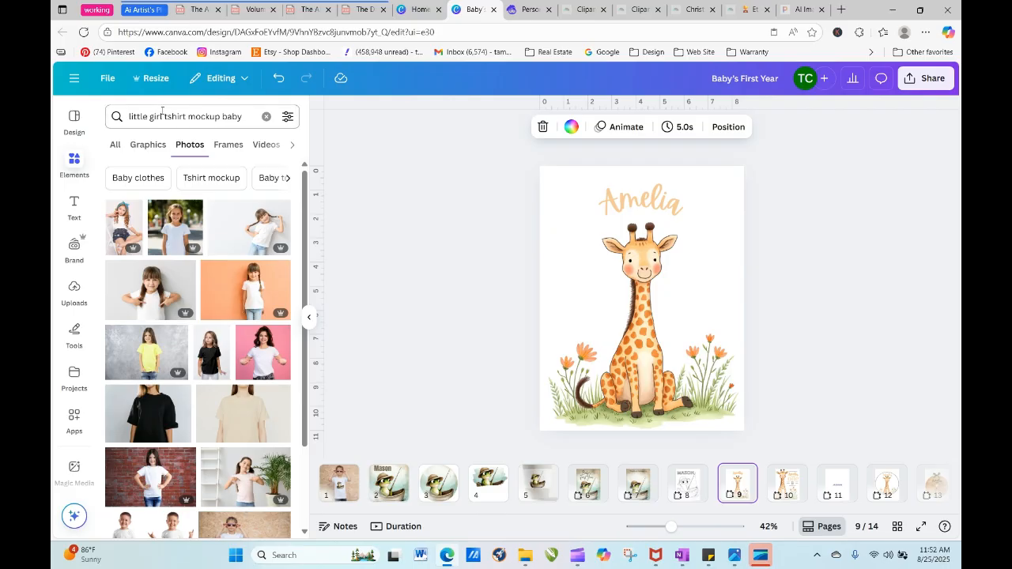
pyautogui.click(129, 116)
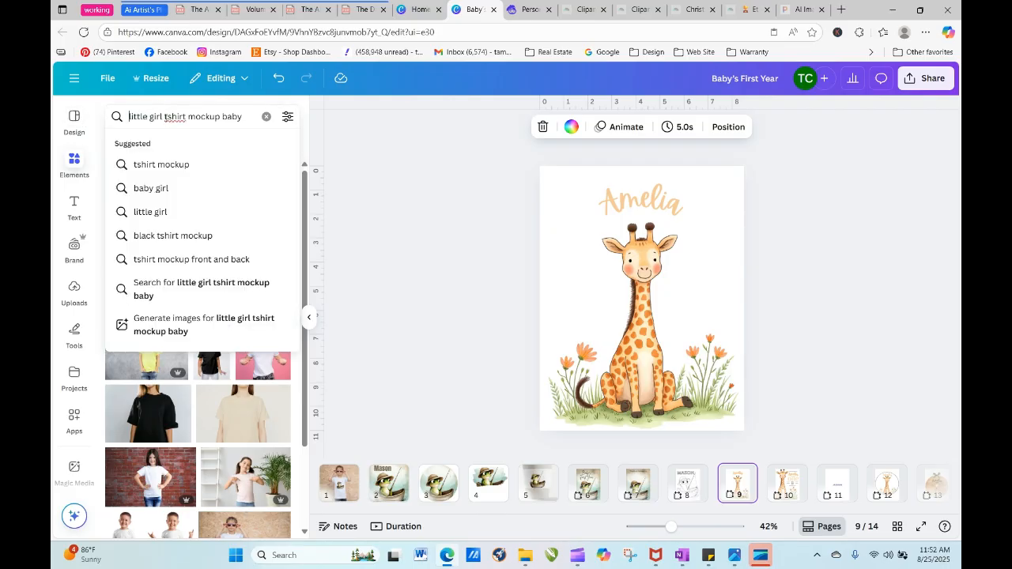
pyautogui.moveTo(166, 116); pyautogui.dragTo(94, 120)
pyautogui.press('BackSpace')
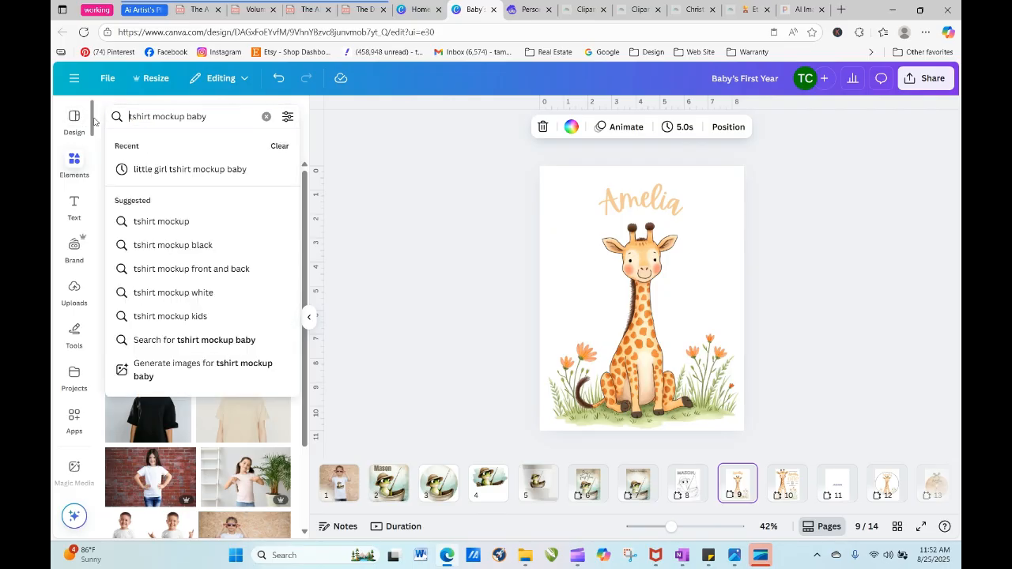
pyautogui.press('Return')
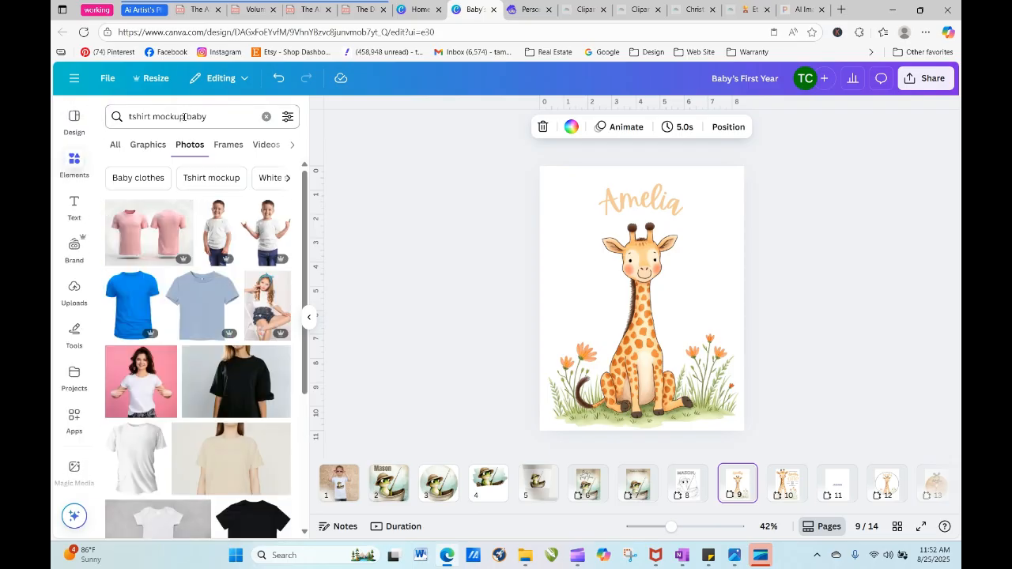
# - Search the photos for "onsie mockup baby" and place the picture of the sitting baby in a white onesie near the top of page 11
pyautogui.click(153, 117)
pyautogui.moveTo(151, 116); pyautogui.dragTo(116, 116)
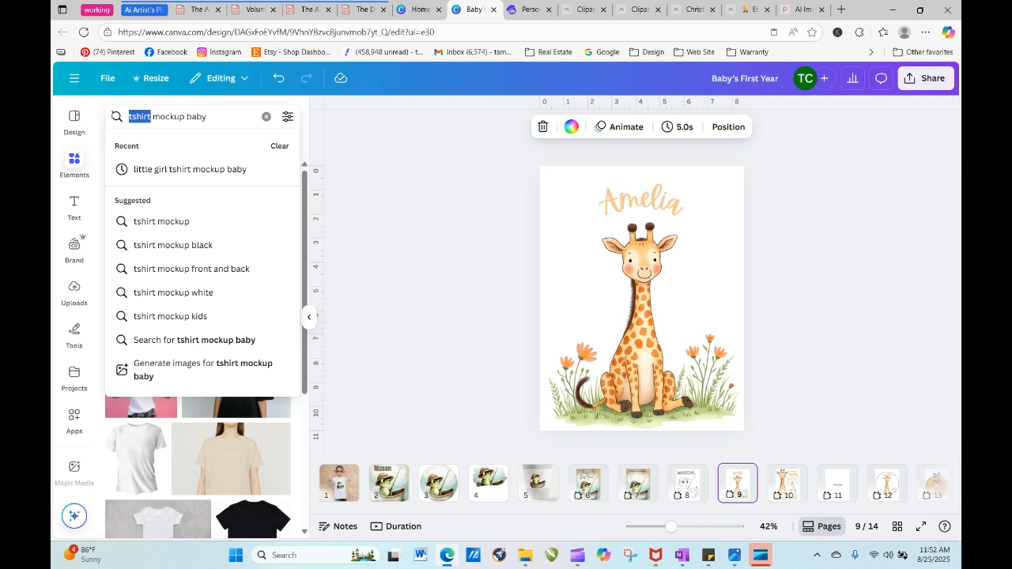
pyautogui.write('onsie')
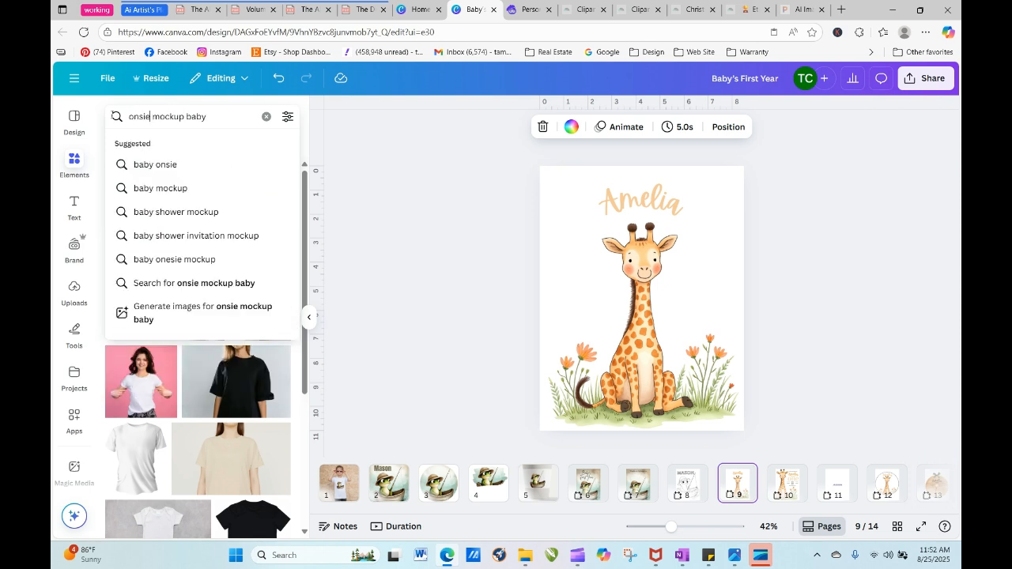
pyautogui.press('Return')
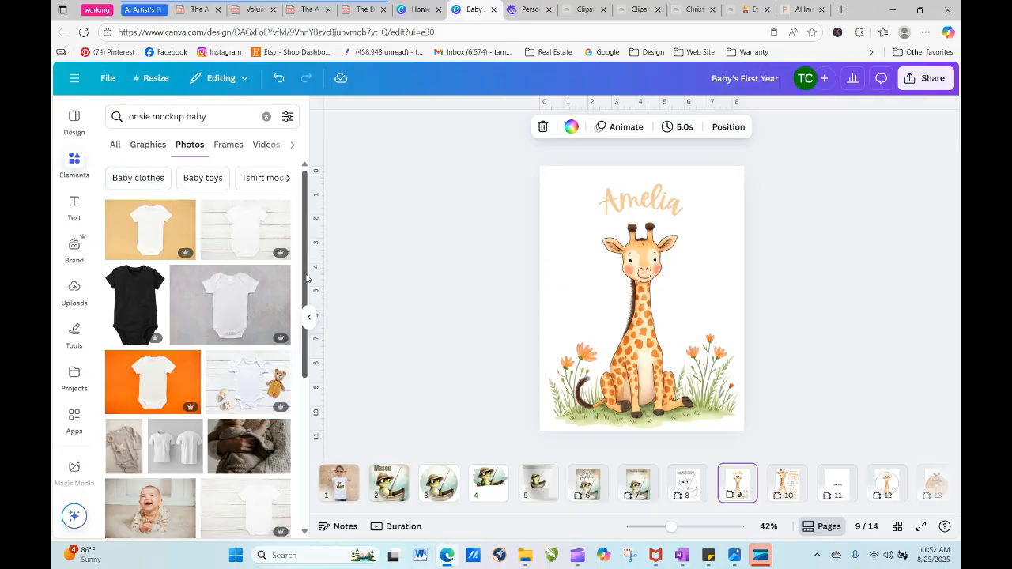
pyautogui.scroll(-5, 307, 278)
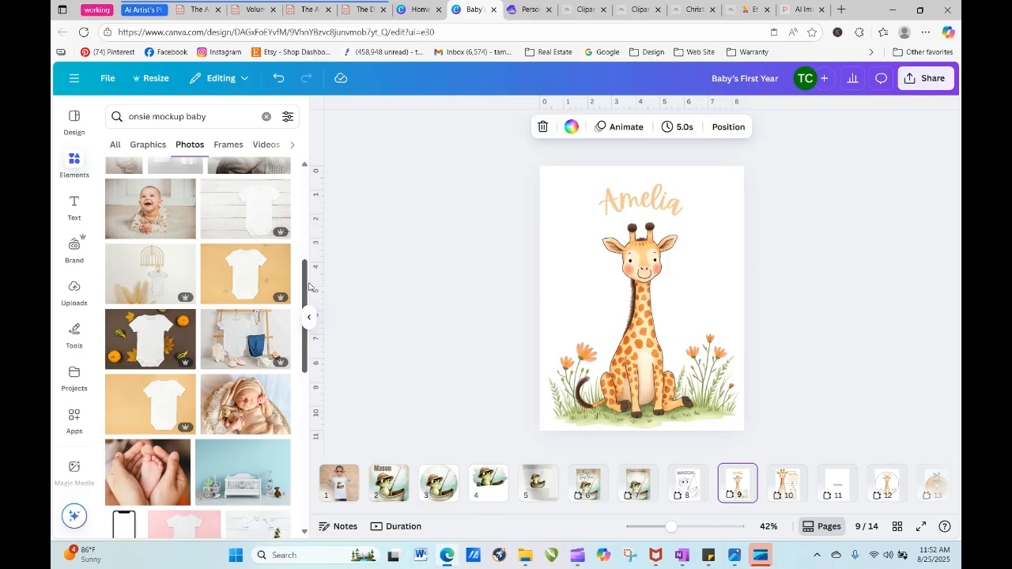
pyautogui.moveTo(304, 348); pyautogui.dragTo(320, 480)
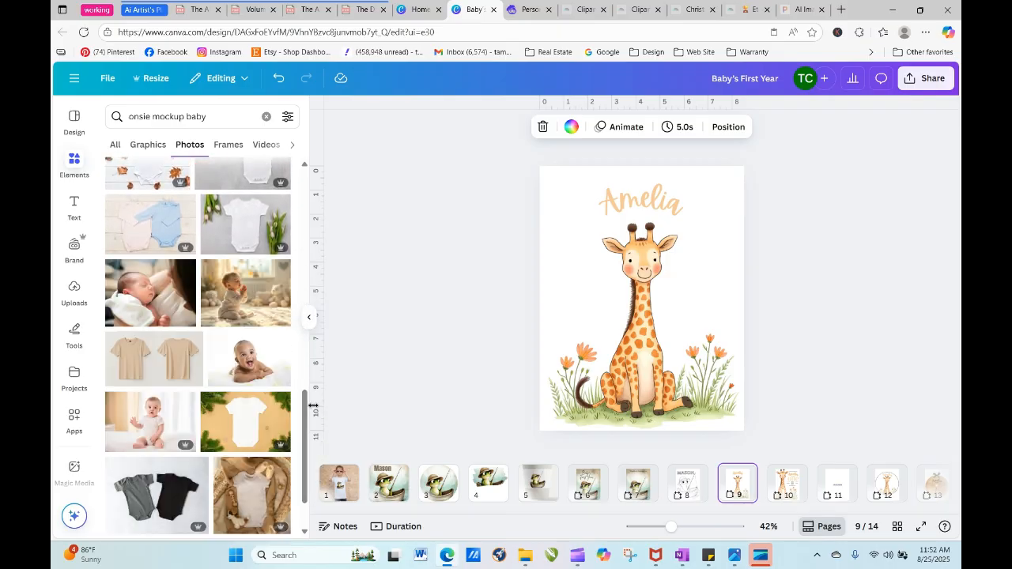
pyautogui.scroll(-2, 147, 293)
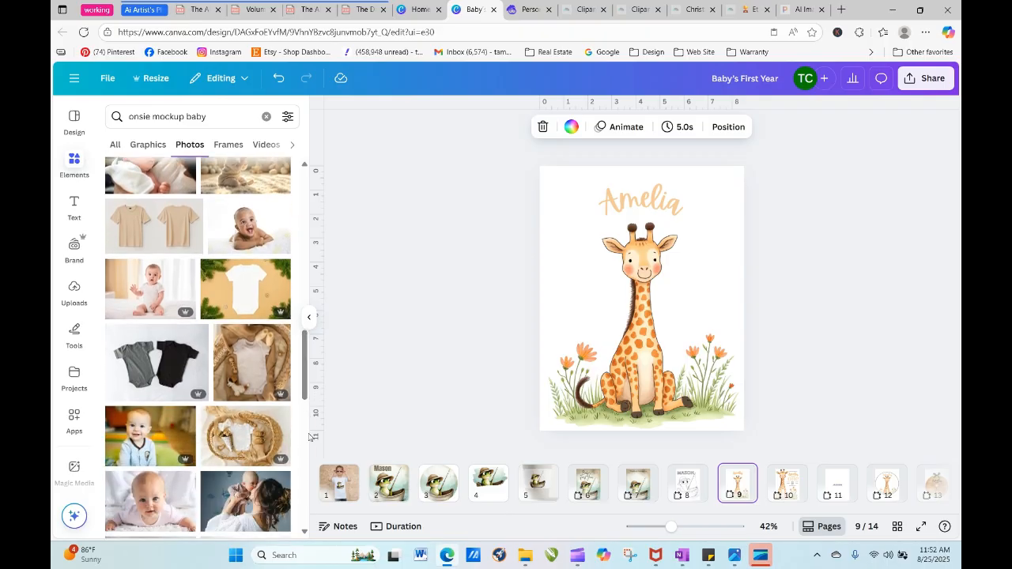
pyautogui.click(156, 299)
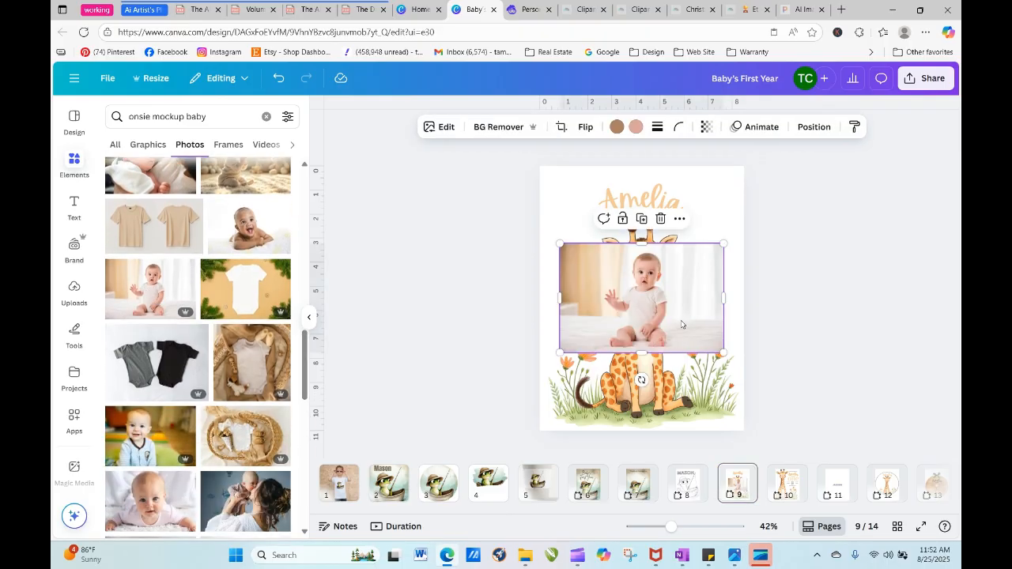
pyautogui.moveTo(682, 324); pyautogui.dragTo(677, 264)
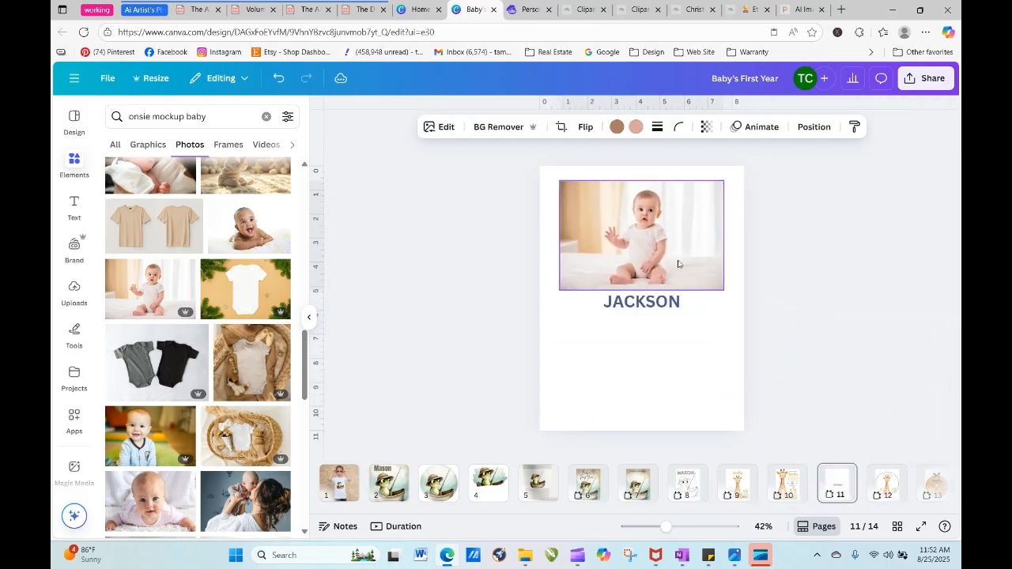
# - Remove the name text from page 11 and enlarge the baby photo beyond both side edges of the page
pyautogui.click(671, 307)
pyautogui.moveTo(631, 306); pyautogui.dragTo(876, 270)
pyautogui.click(585, 245)
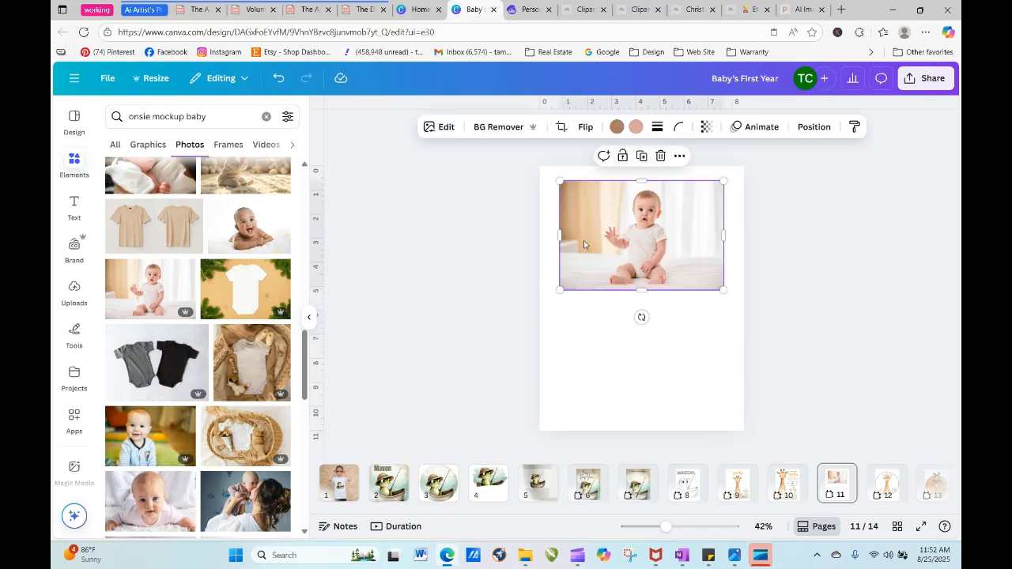
pyautogui.moveTo(559, 290); pyautogui.dragTo(462, 355)
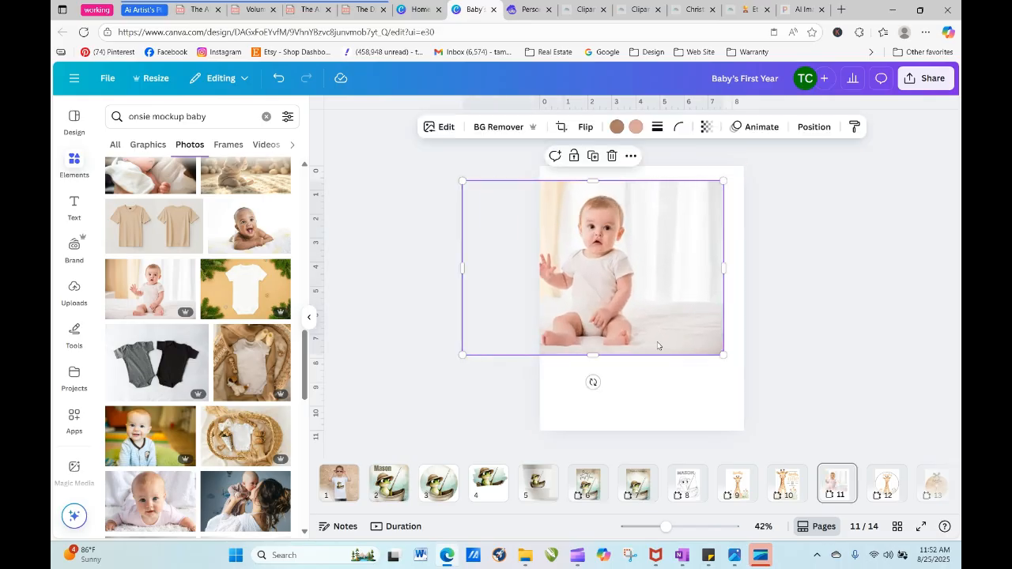
pyautogui.moveTo(734, 358); pyautogui.dragTo(847, 431)
pyautogui.moveTo(729, 380); pyautogui.dragTo(722, 358)
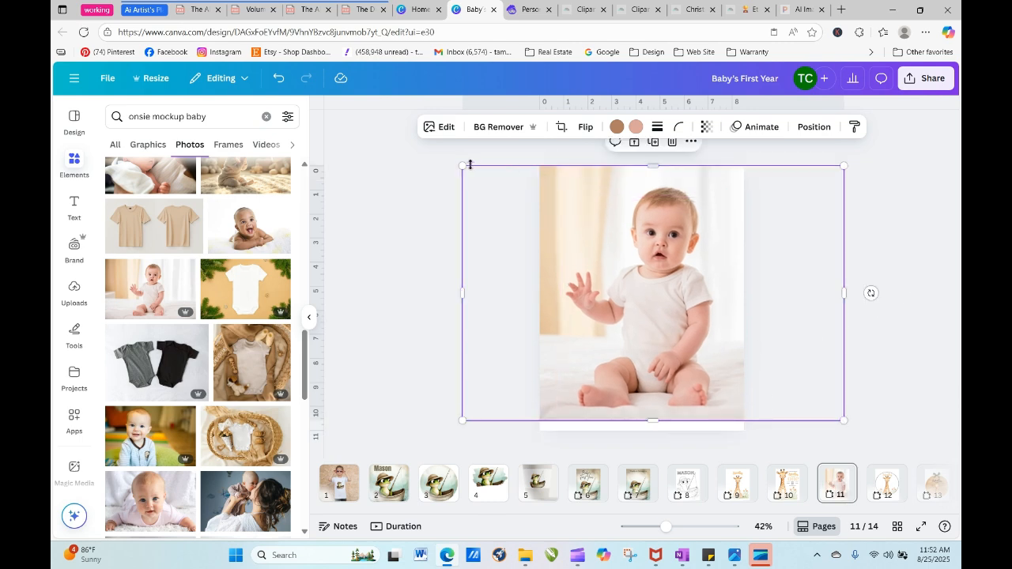
pyautogui.moveTo(462, 165); pyautogui.dragTo(446, 155)
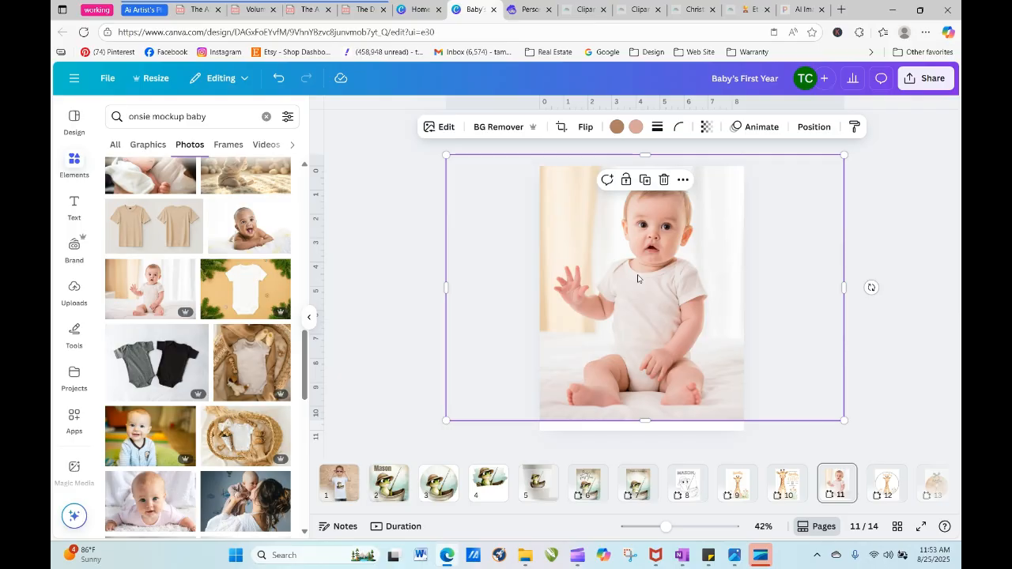
pyautogui.click(424, 284)
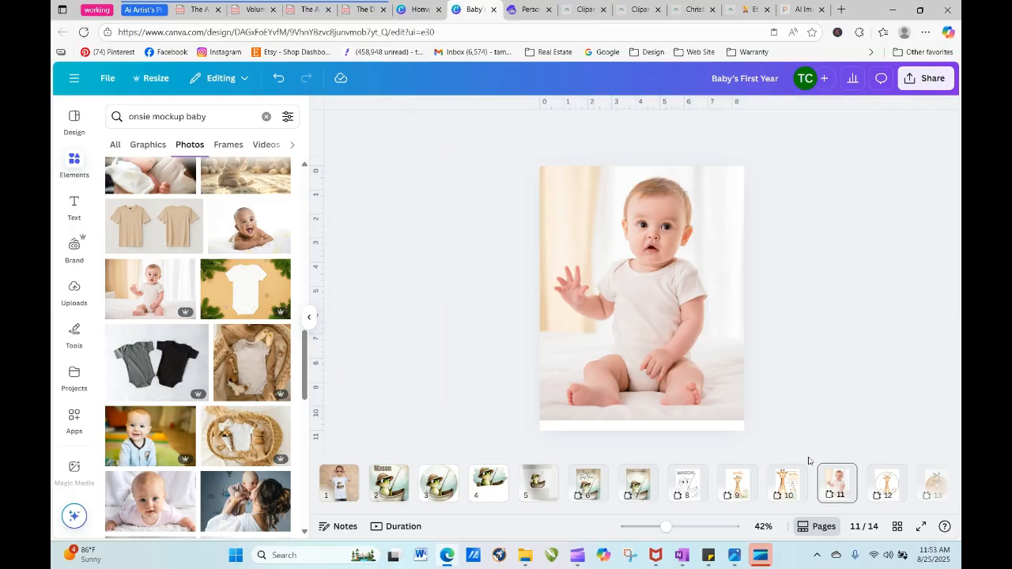
# - Try to copy the giraffe image from page 9 onto the baby photo on page 11
pyautogui.click(739, 493)
pyautogui.click(655, 374)
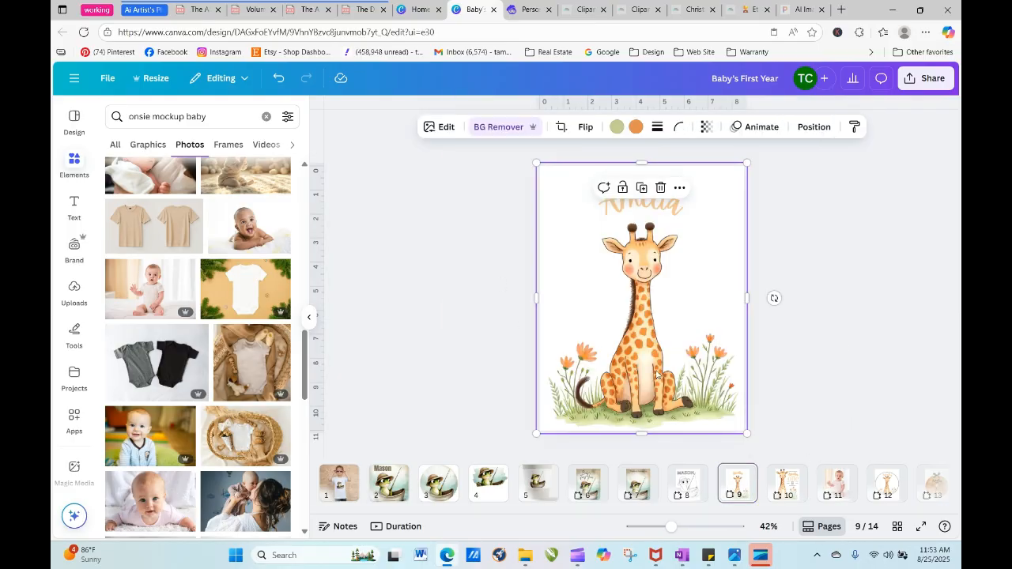
pyautogui.rightClick(656, 375)
pyautogui.click(685, 155)
pyautogui.click(839, 492)
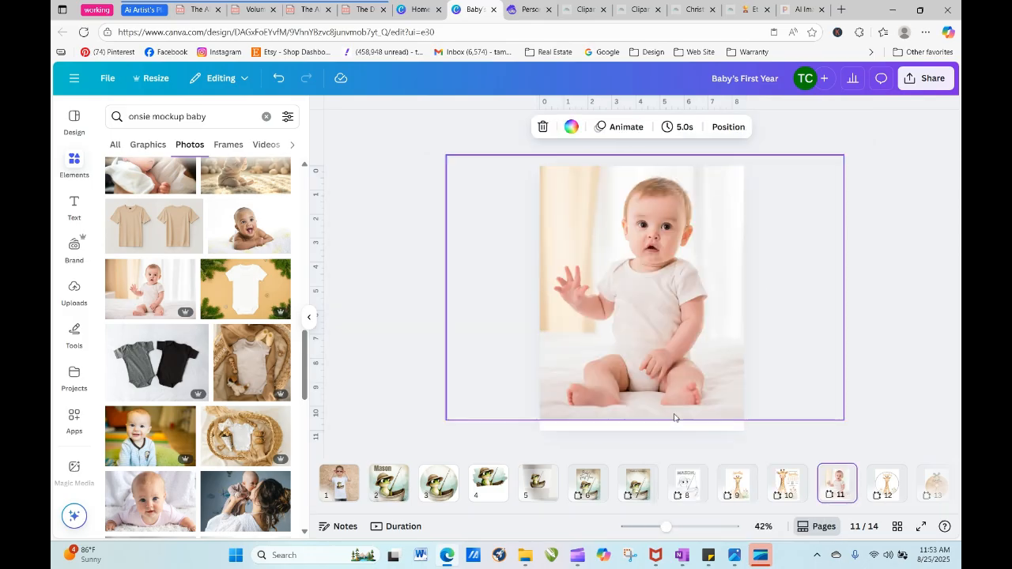
pyautogui.click(631, 292)
pyautogui.rightClick(631, 292)
pyautogui.click(656, 180)
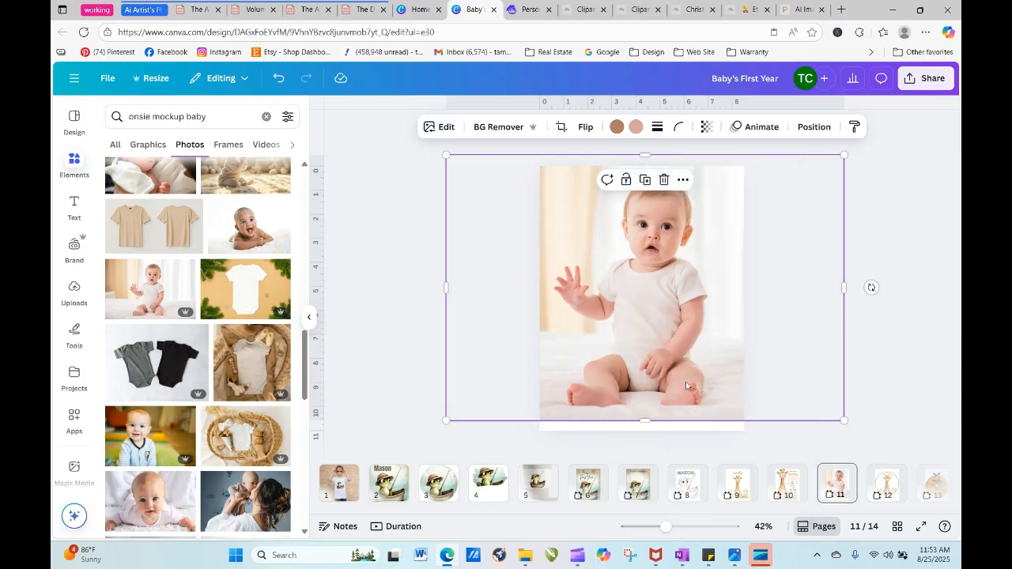
# - Shift the baby photo down so it covers the full height of page 11
pyautogui.moveTo(686, 386); pyautogui.dragTo(690, 435)
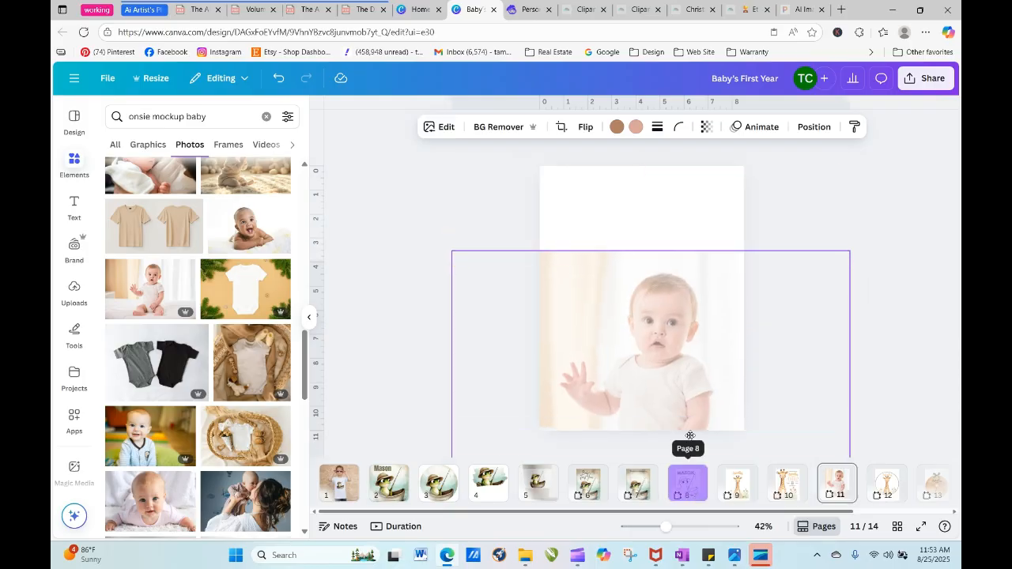
pyautogui.click(688, 393)
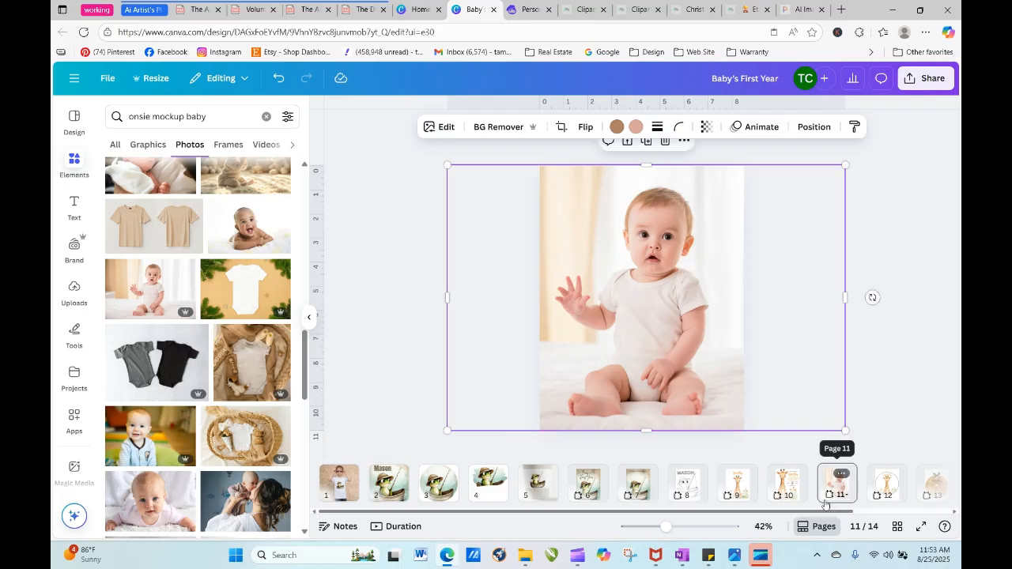
# - Copy the giraffe image from page 9 and paste it over the baby photo on page 11
pyautogui.click(741, 484)
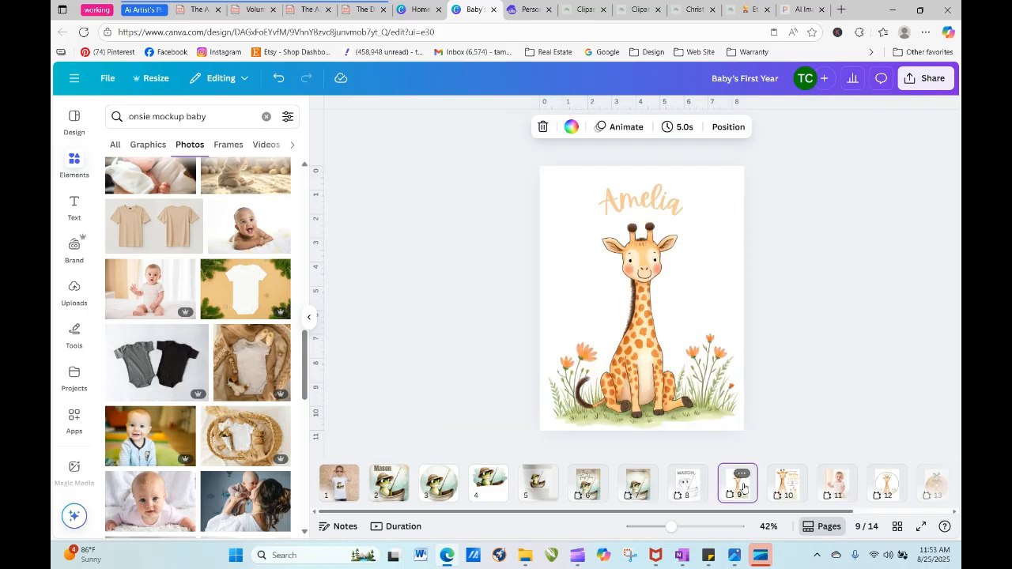
pyautogui.click(660, 294)
pyautogui.rightClick(659, 295)
pyautogui.click(695, 158)
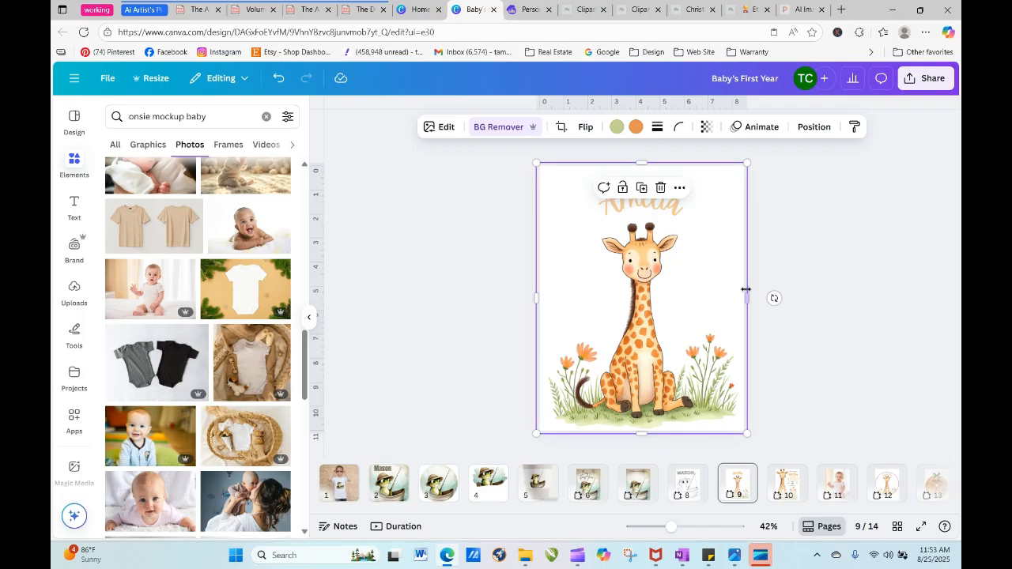
pyautogui.click(834, 480)
pyautogui.rightClick(609, 254)
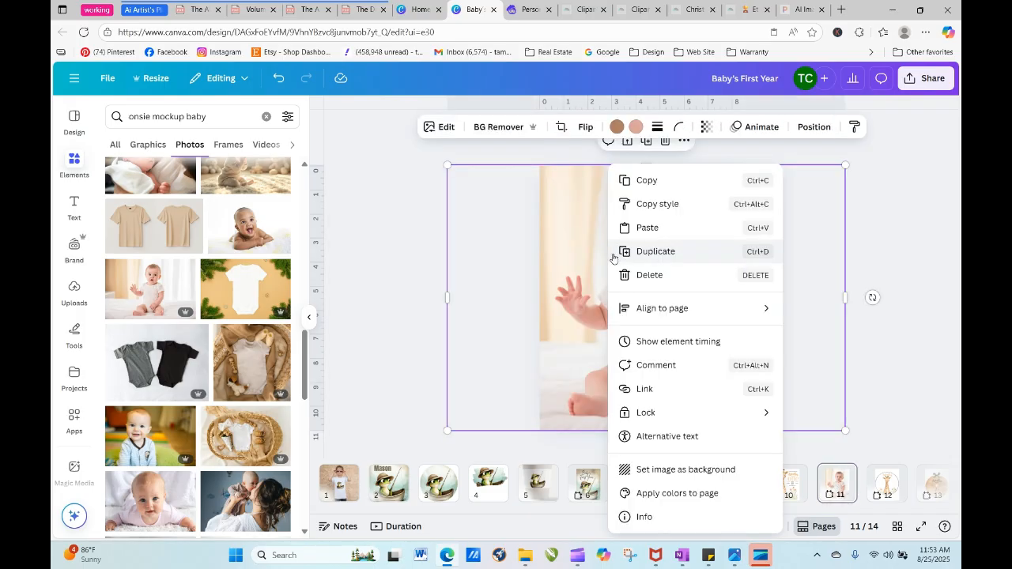
pyautogui.click(624, 226)
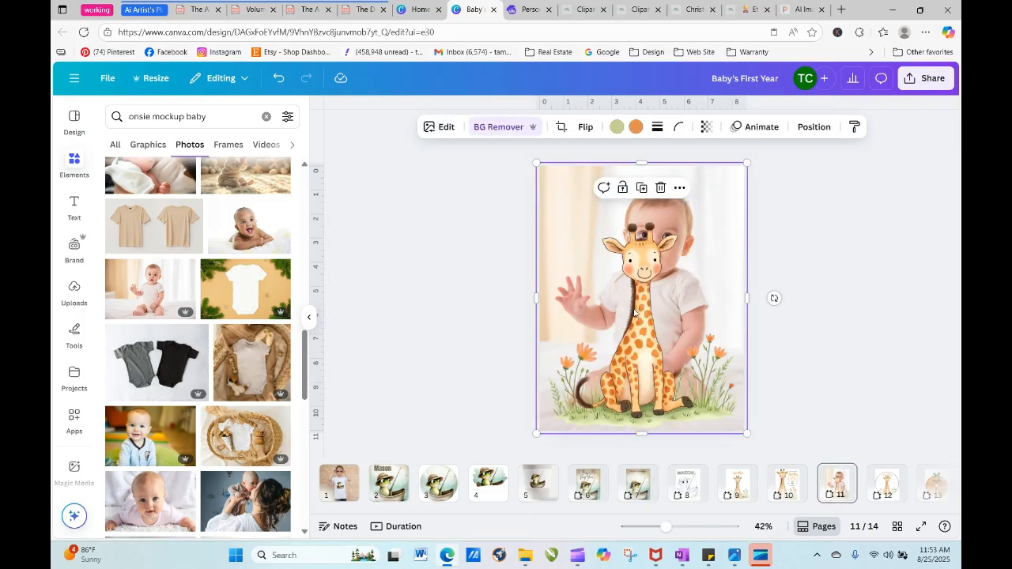
# - Scale the giraffe image down to fit the front of the baby's onesie and place it on the chest
pyautogui.moveTo(537, 163); pyautogui.dragTo(670, 342)
pyautogui.moveTo(722, 422); pyautogui.dragTo(653, 349)
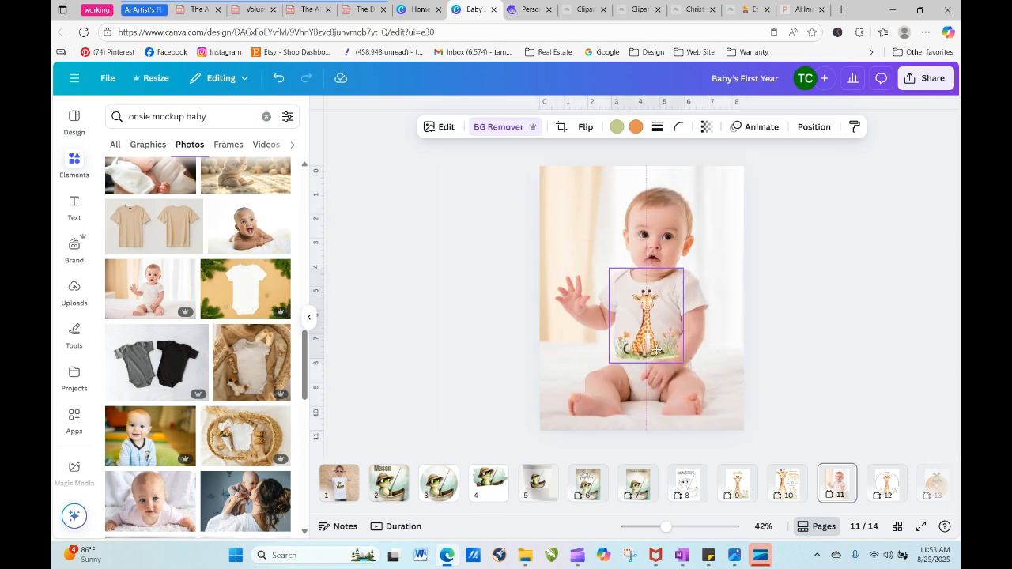
pyautogui.moveTo(611, 269); pyautogui.dragTo(621, 285)
pyautogui.moveTo(661, 358); pyautogui.dragTo(648, 346)
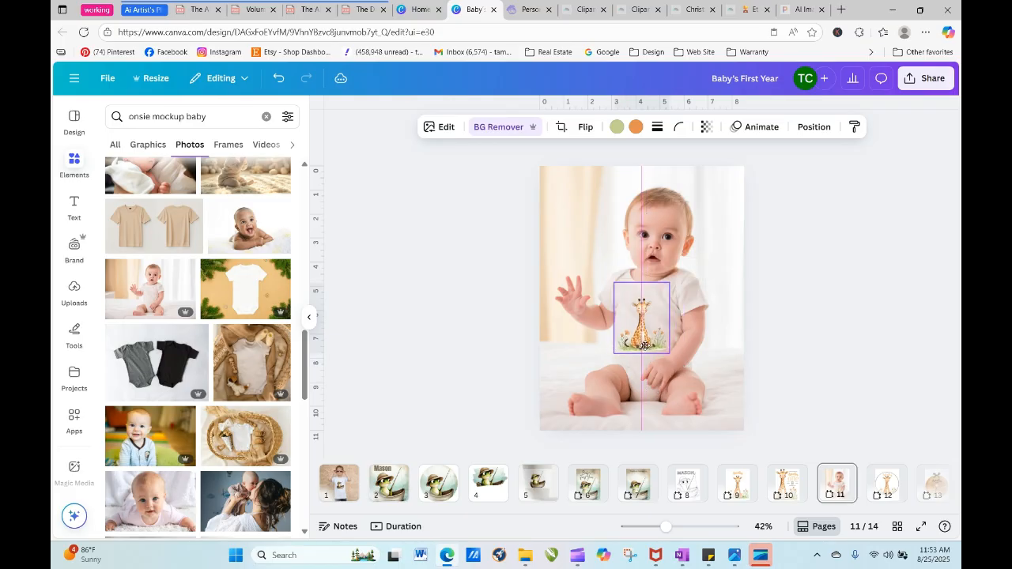
pyautogui.click(763, 392)
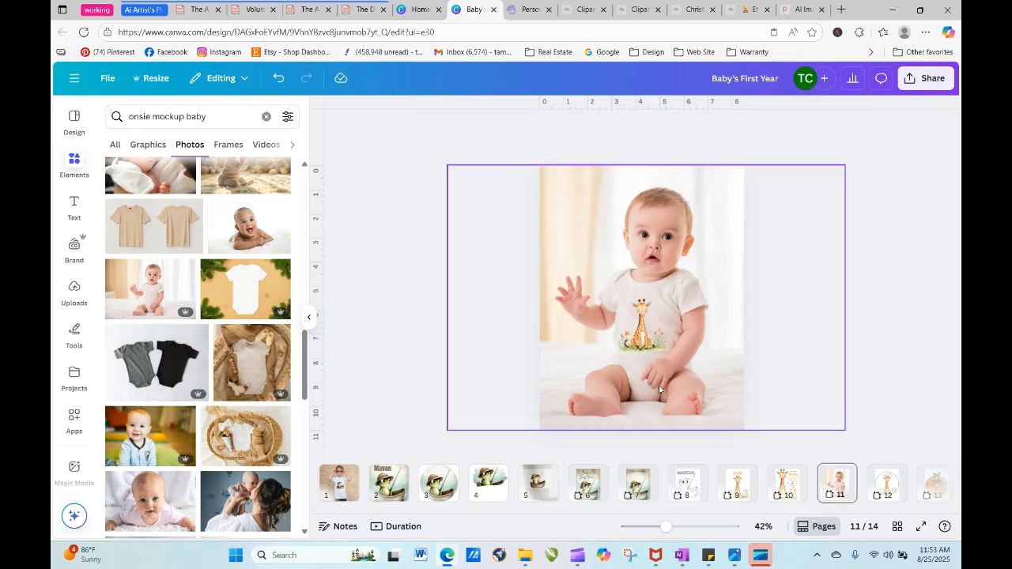
# - Shrink the giraffe image slightly and shift it a little to the right on the onesie
pyautogui.click(649, 340)
pyautogui.moveTo(649, 340); pyautogui.dragTo(672, 355)
pyautogui.click(731, 375)
pyautogui.click(656, 351)
pyautogui.moveTo(670, 528); pyautogui.dragTo(695, 529)
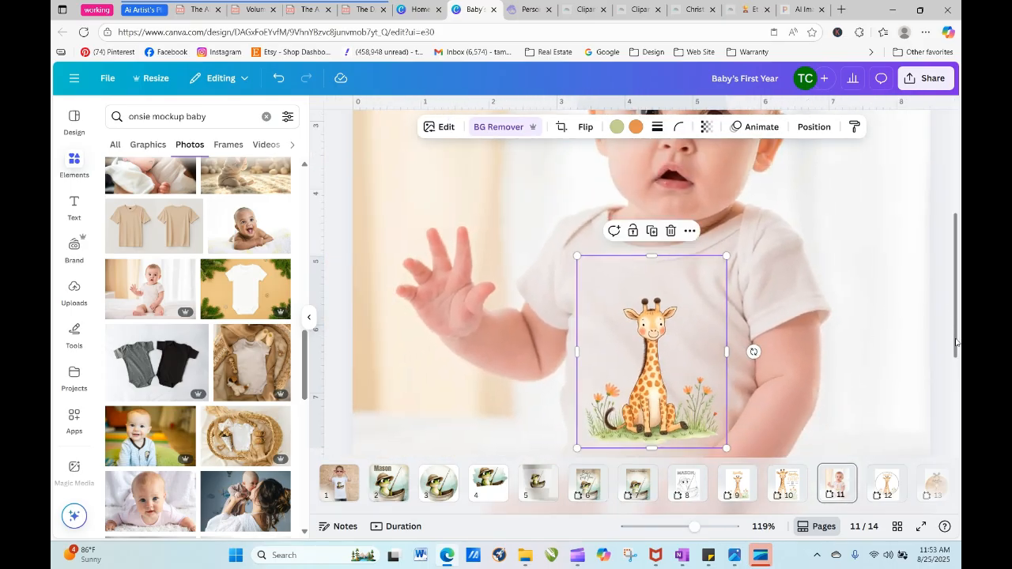
pyautogui.moveTo(957, 345); pyautogui.dragTo(958, 360)
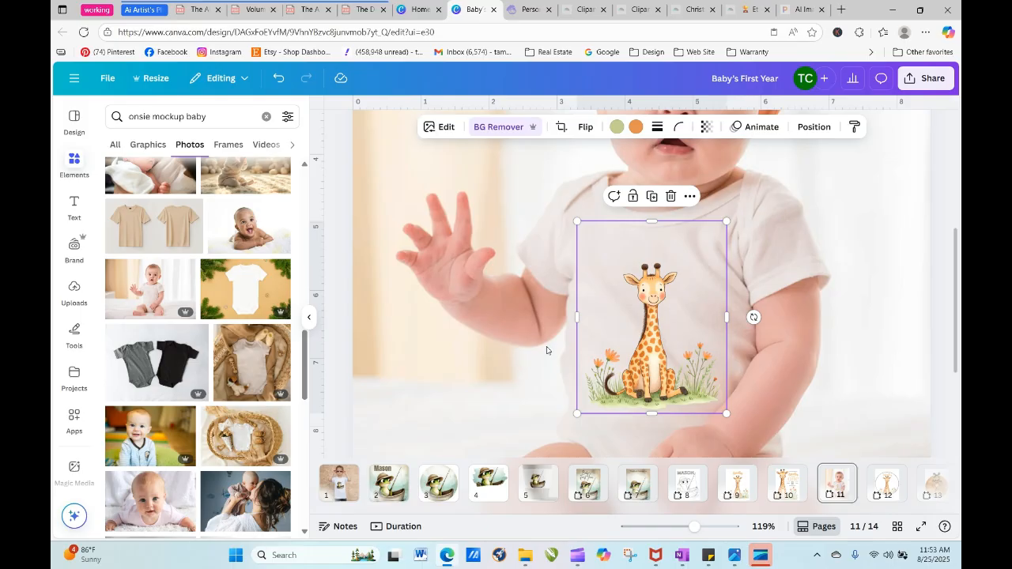
pyautogui.click(328, 144)
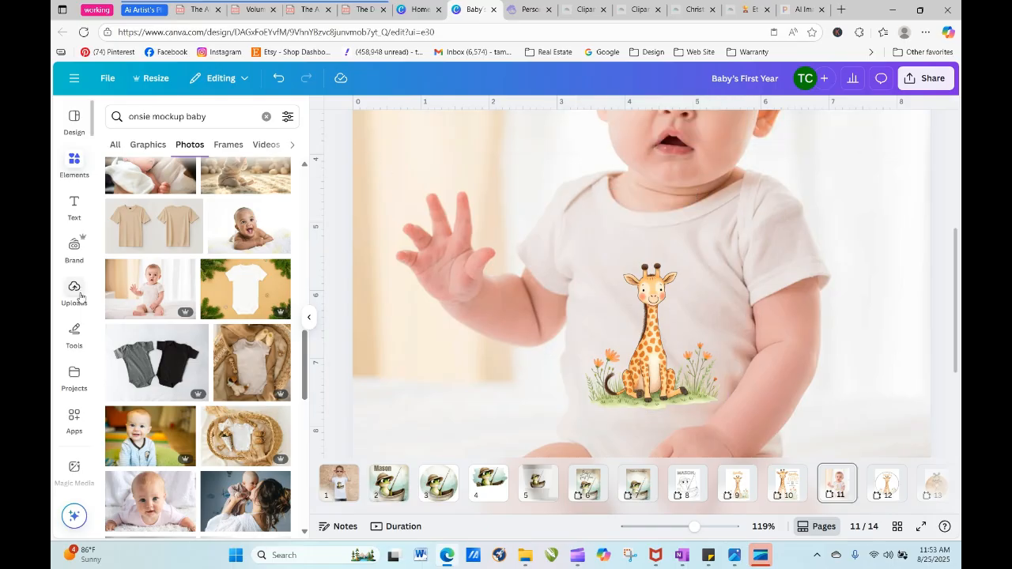
# - Add a subheading reading "I'm One" to page 11 and set its font to Antio
pyautogui.click(79, 291)
pyautogui.click(83, 218)
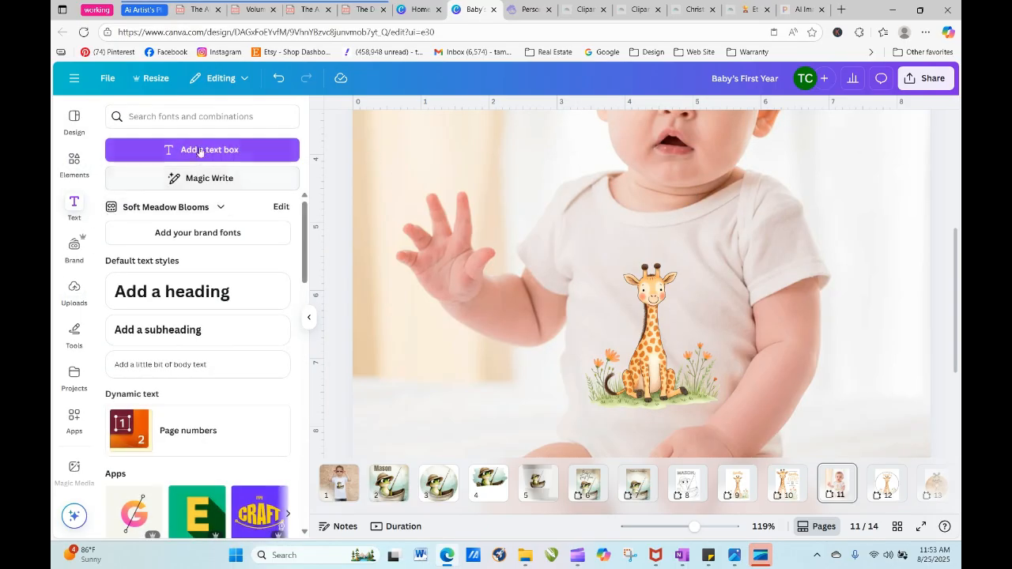
pyautogui.click(205, 344)
pyautogui.write("I'm")
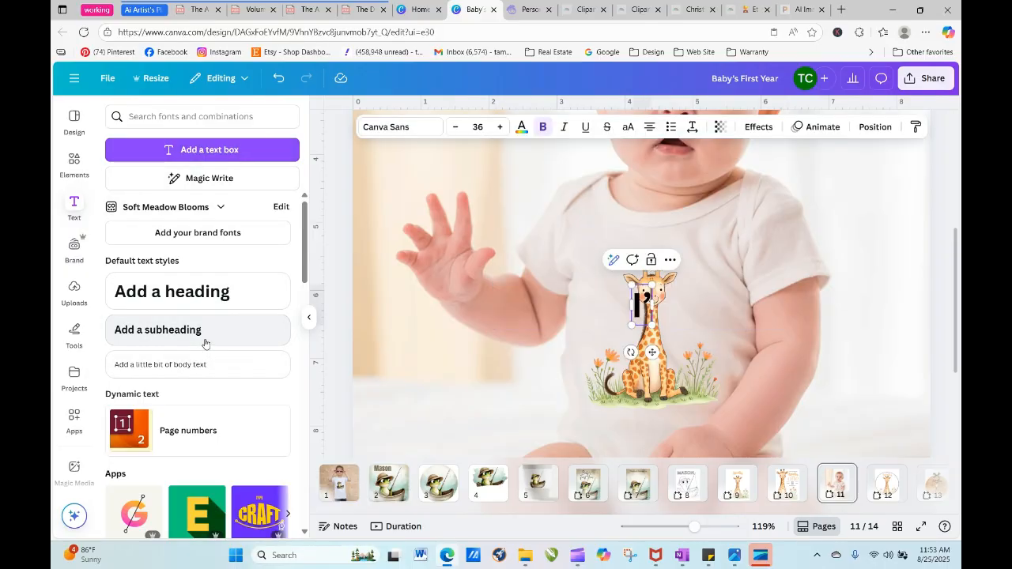
pyautogui.write(' One')
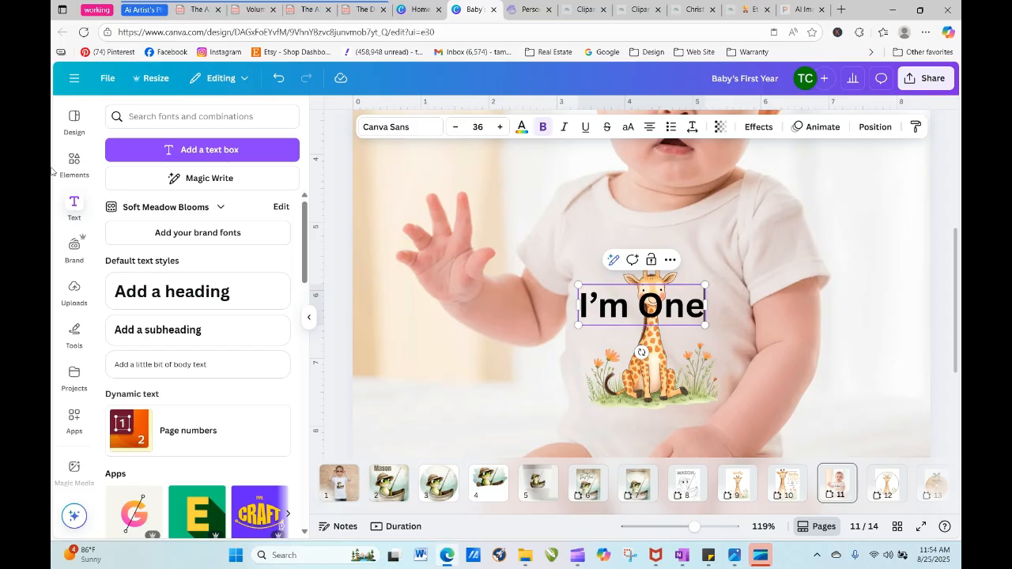
pyautogui.click(368, 128)
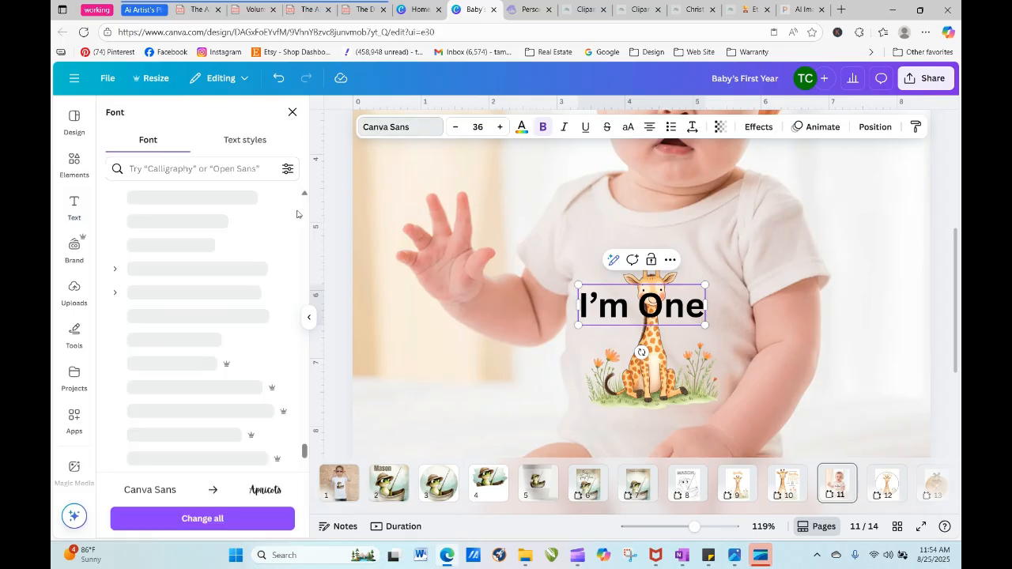
pyautogui.click(161, 271)
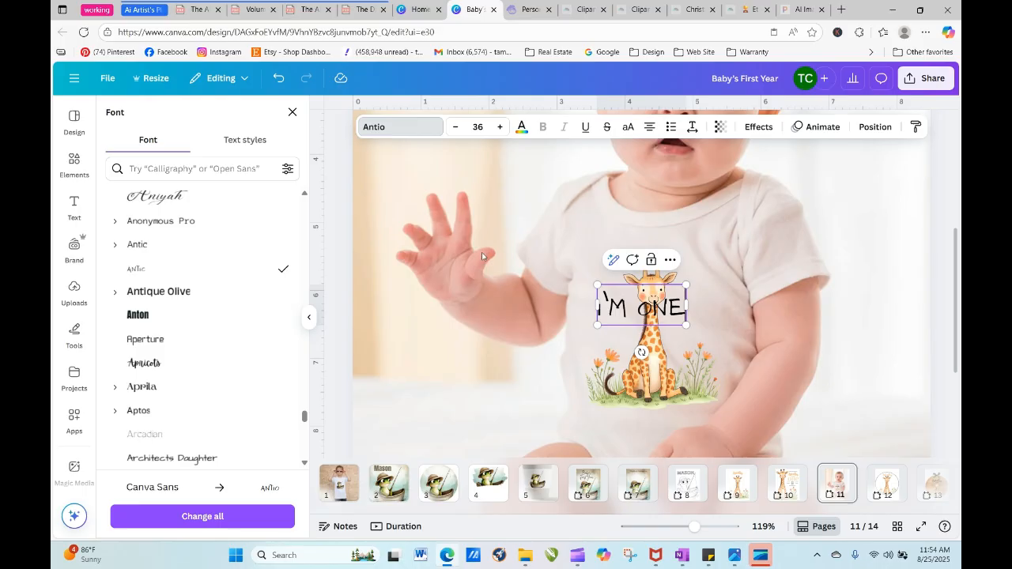
# - Curve the "I'm One" text by 25 and place it on the onesie just above the giraffe's head
pyautogui.click(757, 127)
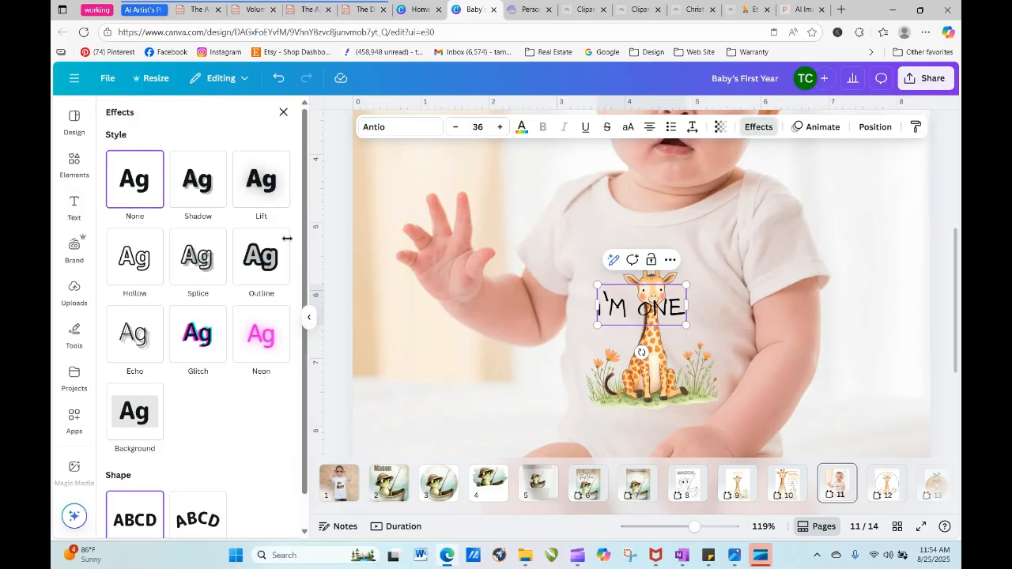
pyautogui.click(189, 520)
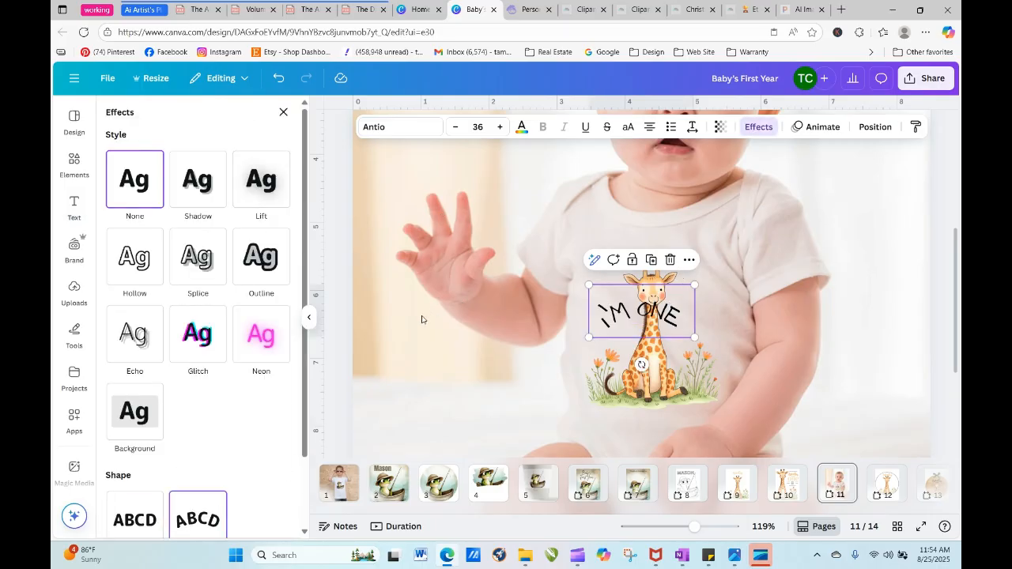
pyautogui.scroll(-2, 307, 379)
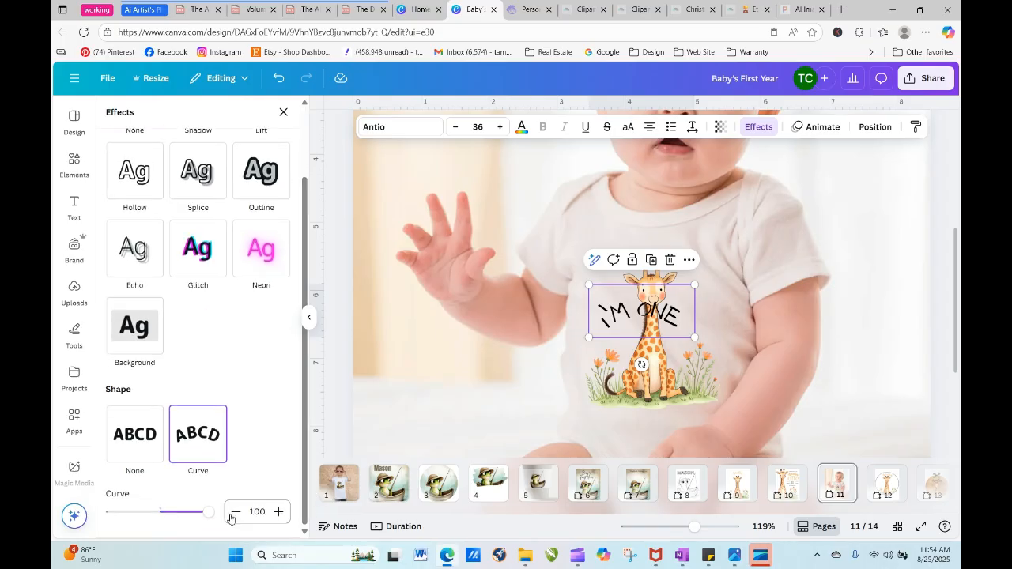
pyautogui.moveTo(208, 512); pyautogui.dragTo(172, 513)
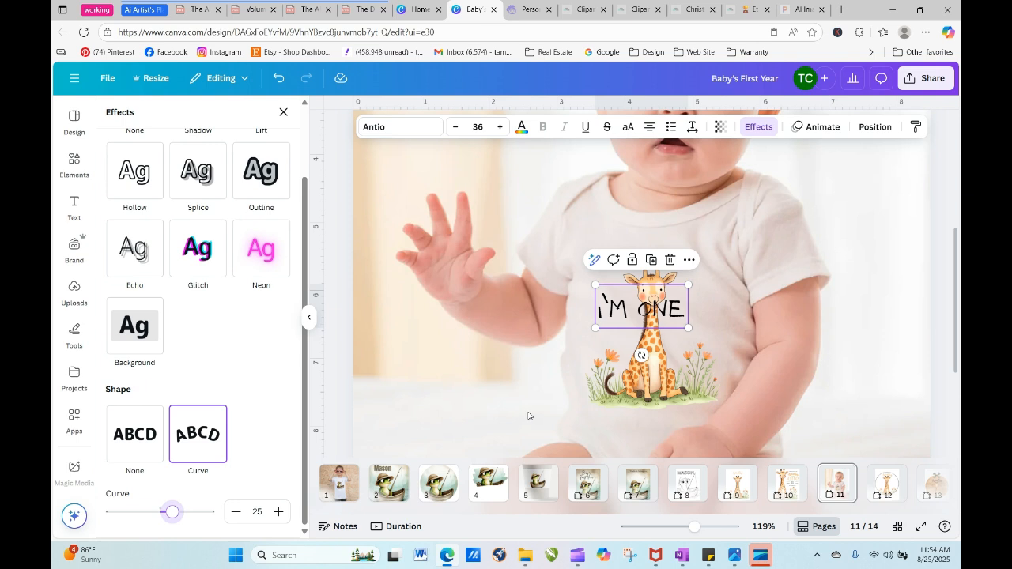
pyautogui.moveTo(648, 321); pyautogui.dragTo(654, 263)
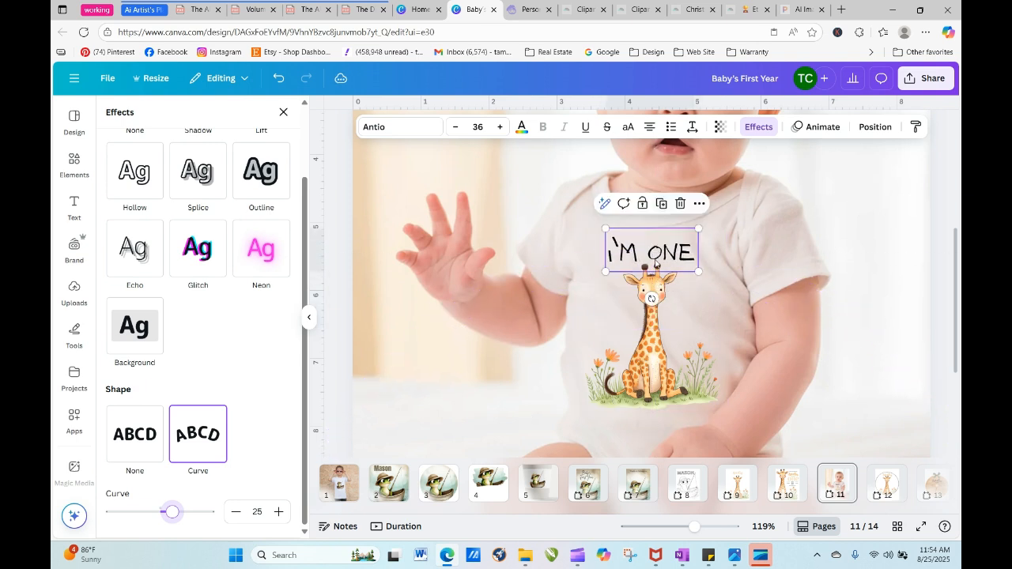
# - Try several photo colours on the "I'm One" text and settle on the light green sampled from the giraffe image
pyautogui.click(521, 127)
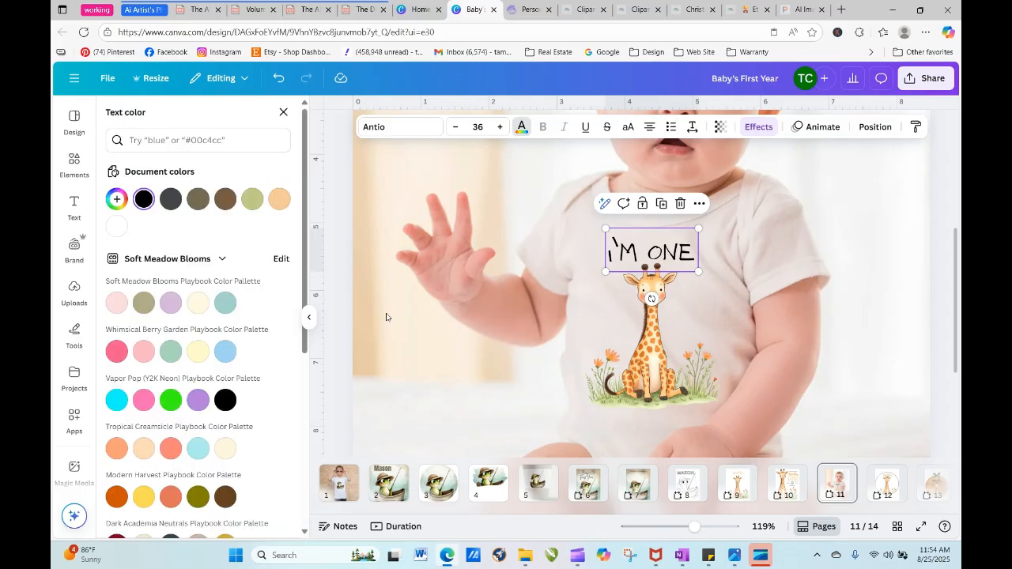
pyautogui.moveTo(305, 297); pyautogui.dragTo(312, 471)
pyautogui.click(177, 378)
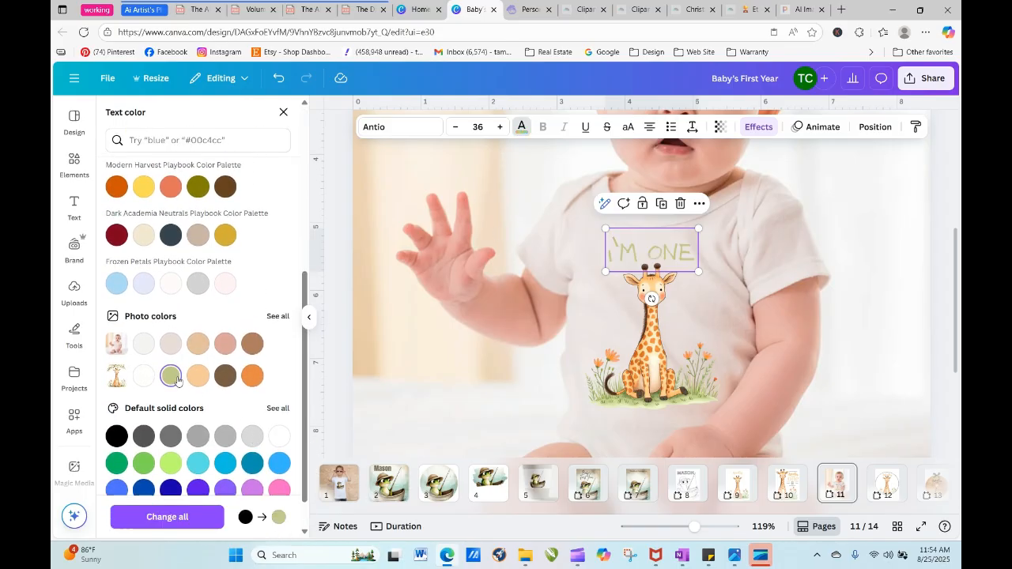
pyautogui.click(198, 376)
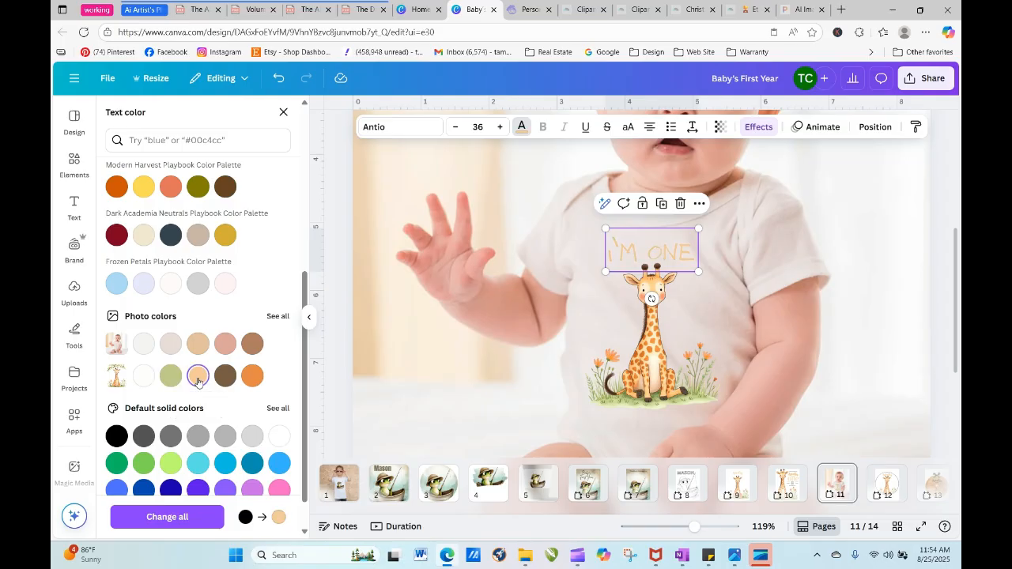
pyautogui.click(251, 377)
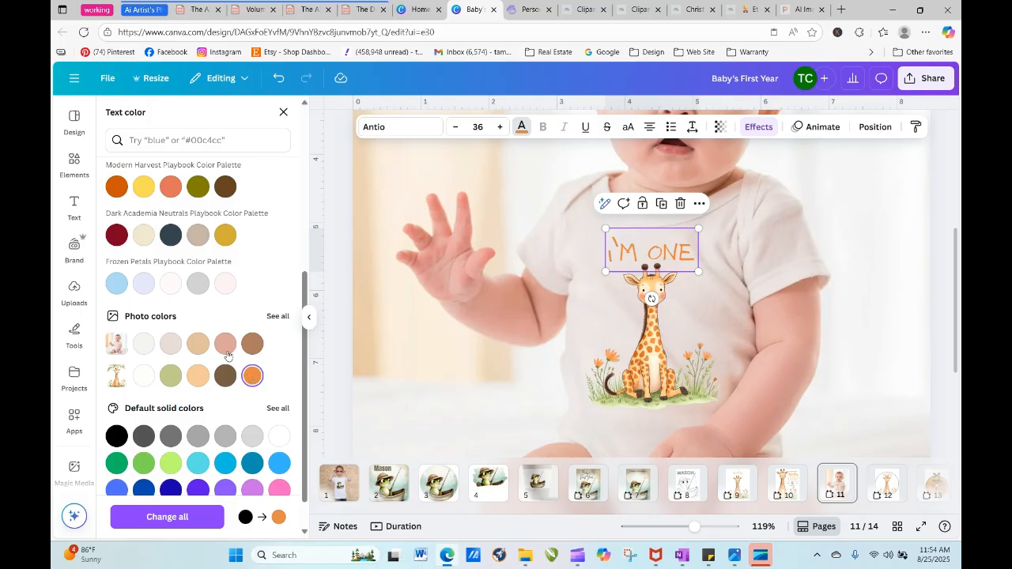
pyautogui.click(172, 345)
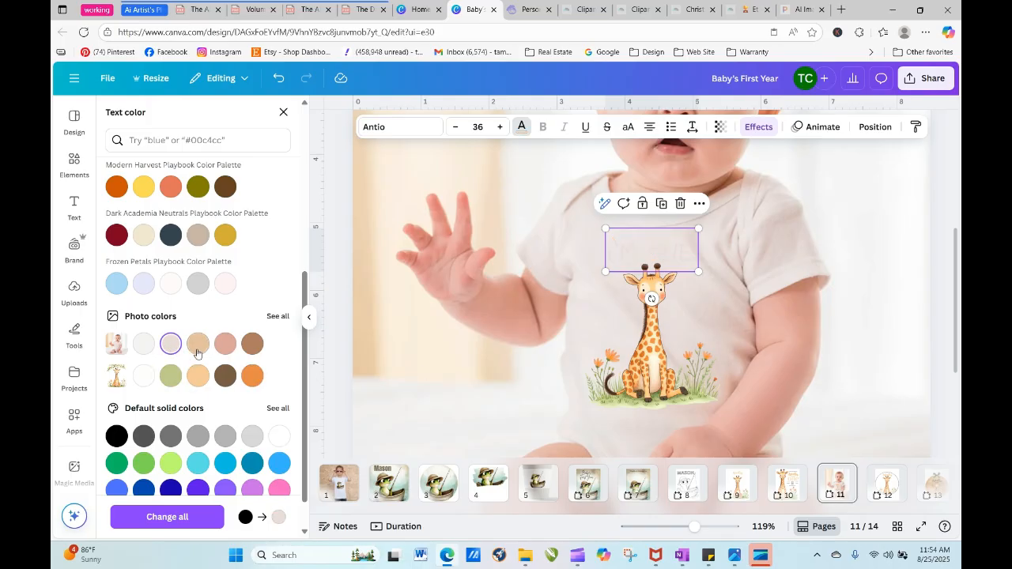
pyautogui.click(197, 348)
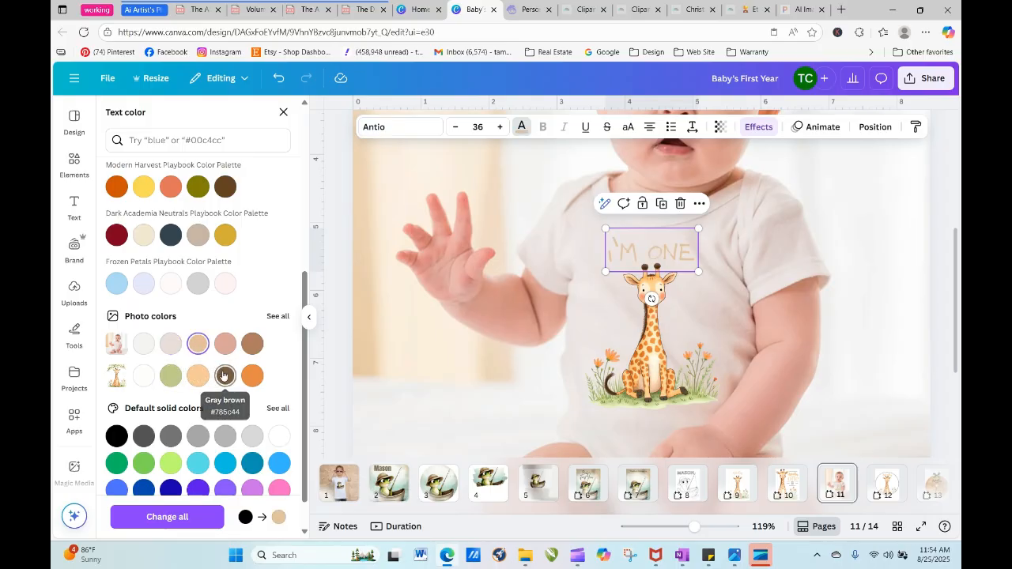
pyautogui.click(197, 377)
pyautogui.click(173, 378)
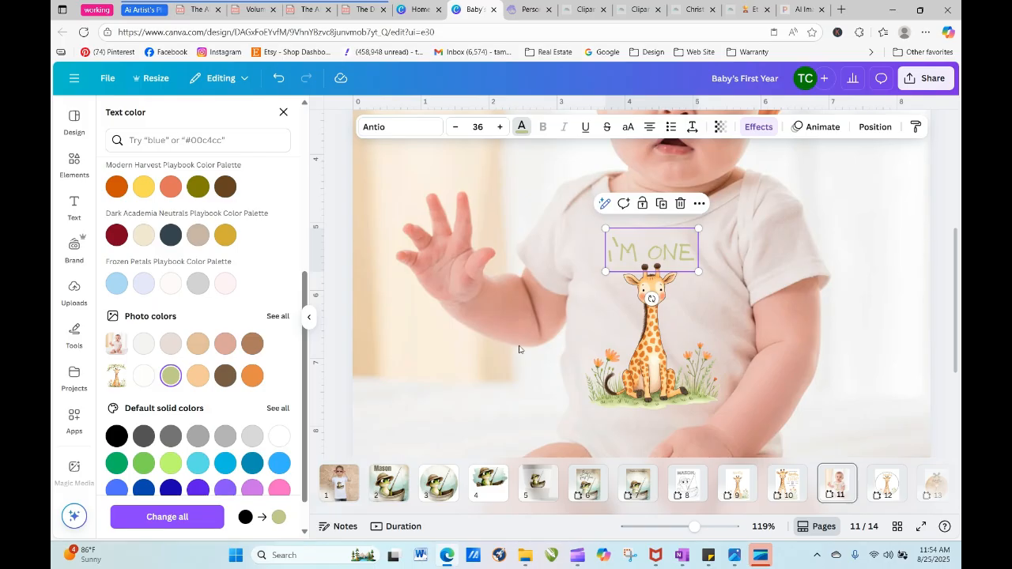
pyautogui.moveTo(693, 536); pyautogui.dragTo(667, 539)
pyautogui.click(812, 402)
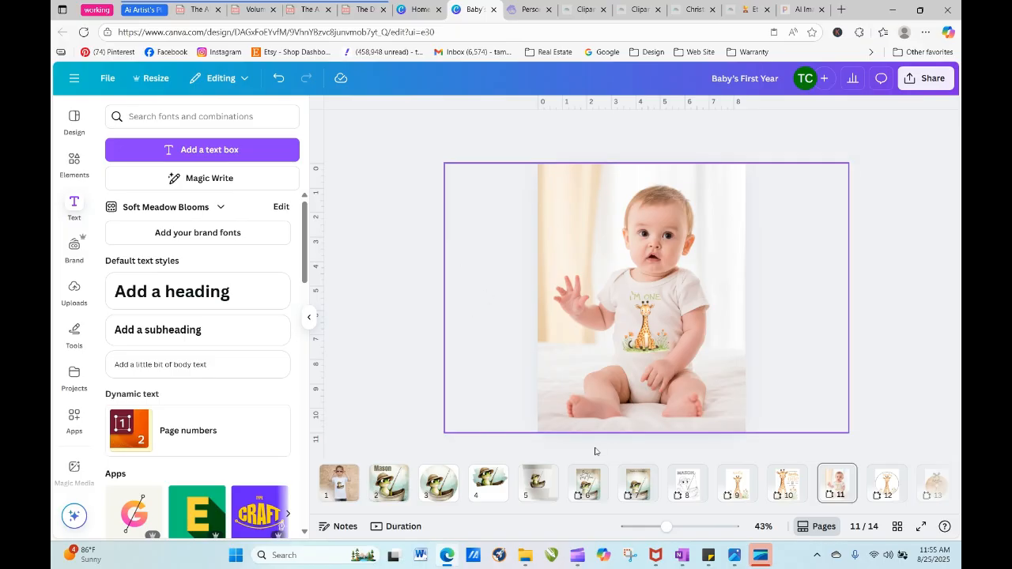
pyautogui.hscroll(3, 583, 515)
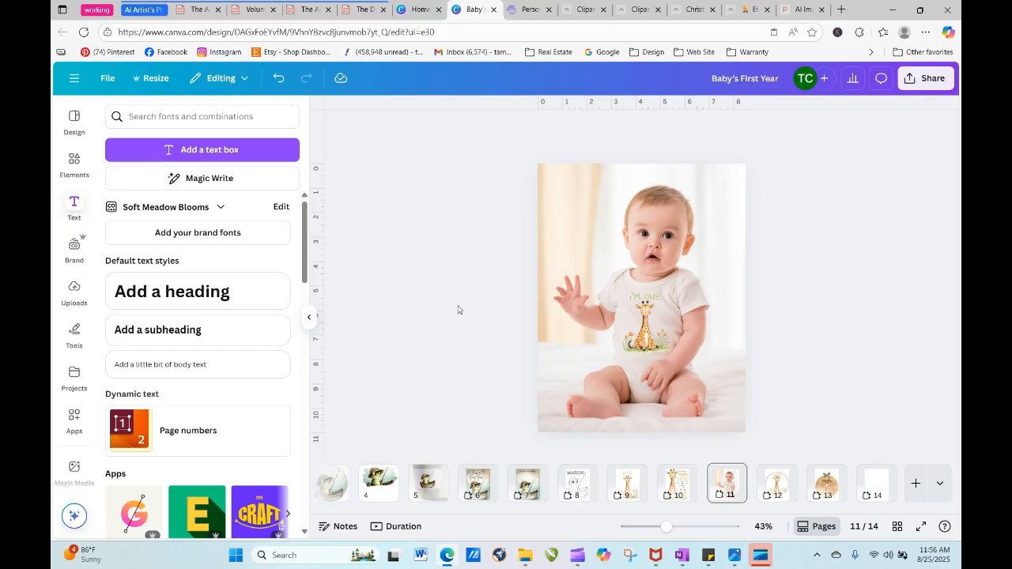
# - Switch to Artistly's personal designs and reuse the prompt of the giraffe sitting beneath the orange-flowered branch in the AI illustrator
pyautogui.click(529, 10)
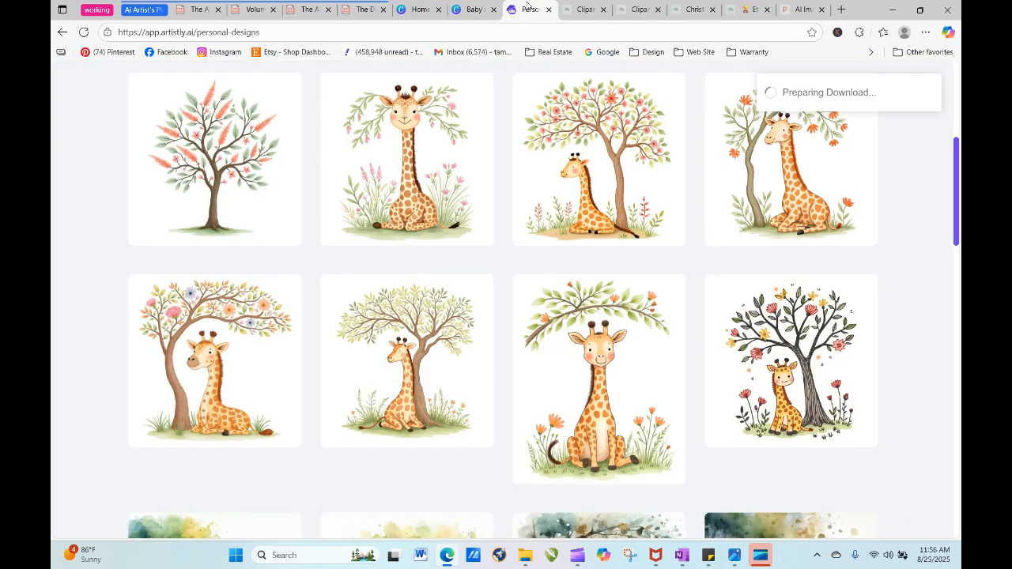
pyautogui.moveTo(494, 180); pyautogui.dragTo(426, 230)
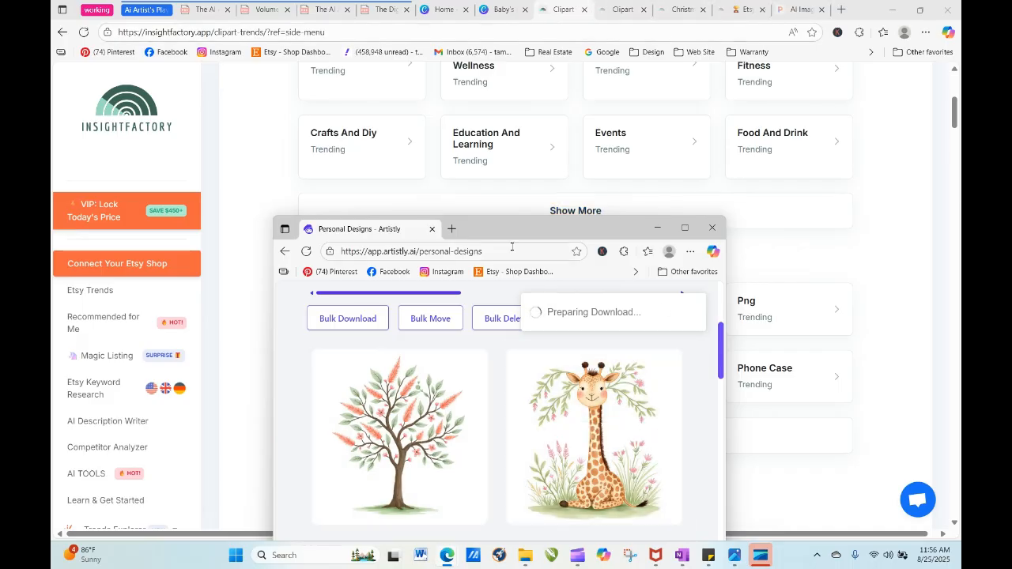
pyautogui.click(566, 13)
pyautogui.moveTo(566, 13); pyautogui.dragTo(582, 13)
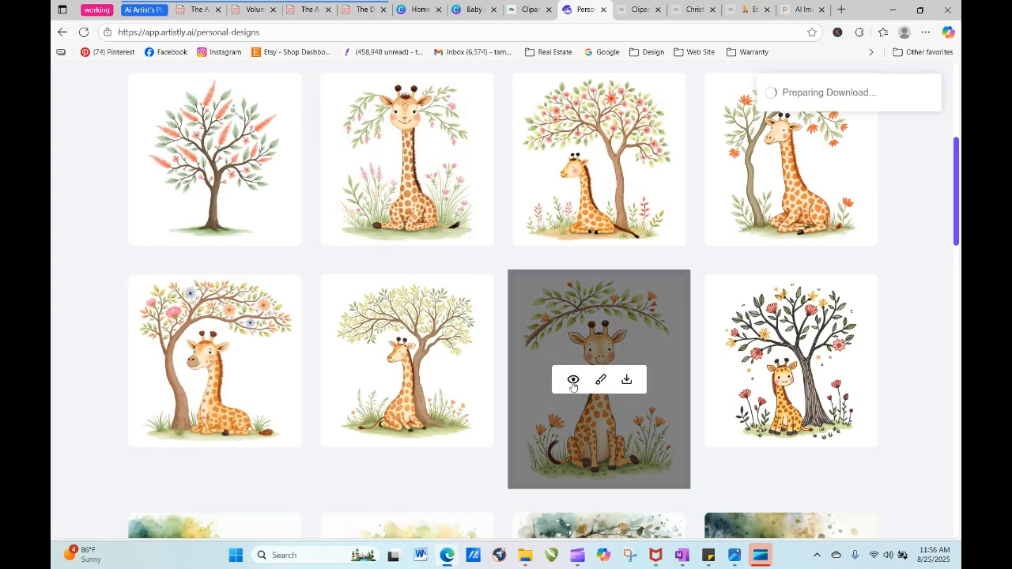
pyautogui.click(572, 382)
pyautogui.click(408, 105)
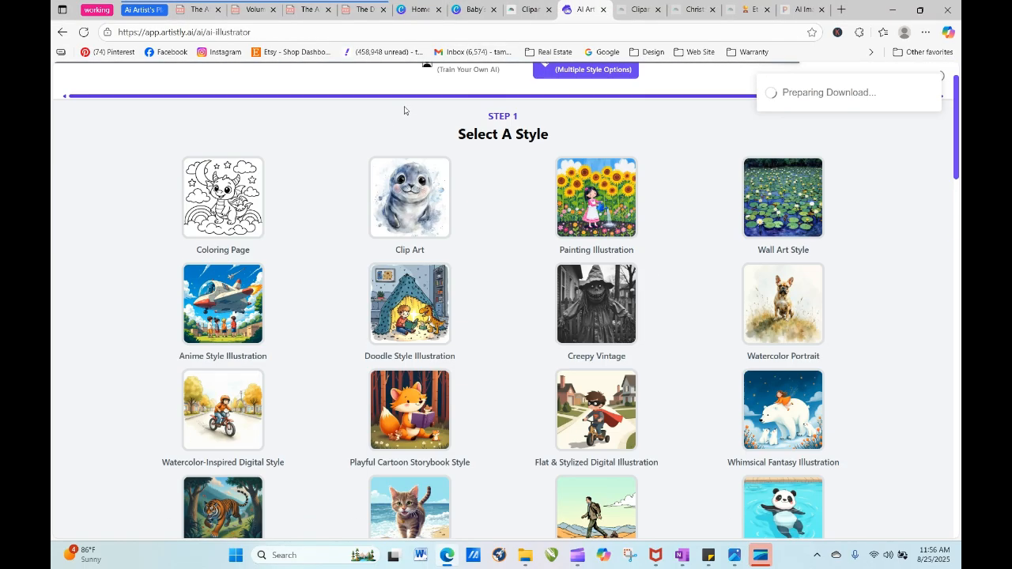
# - Change the sitting animal in the prompt from "baby giraffe" to "baby monkey" and generate one 1:1 image
pyautogui.scroll(-10, 455, 289)
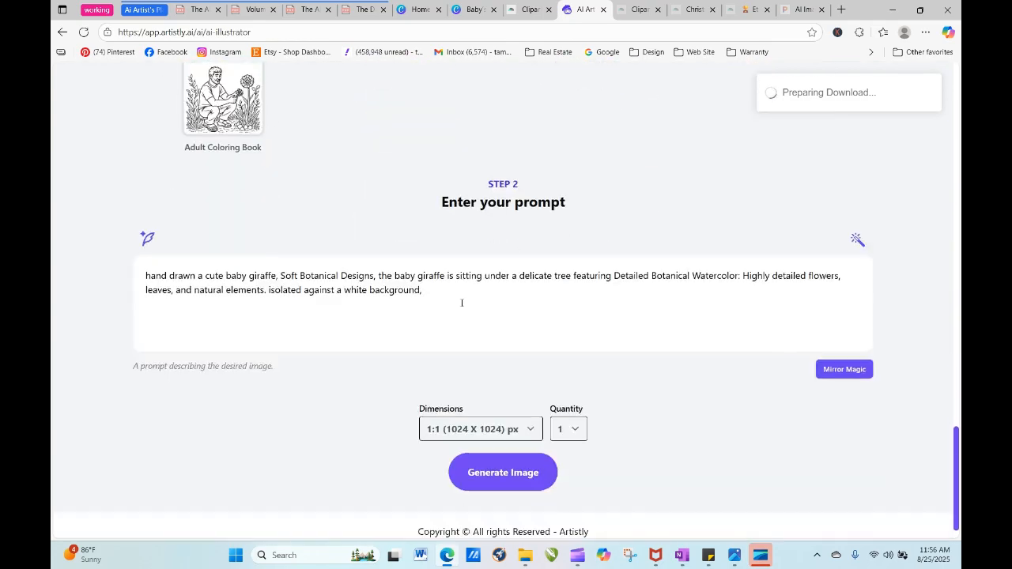
pyautogui.moveTo(415, 264); pyautogui.dragTo(447, 264)
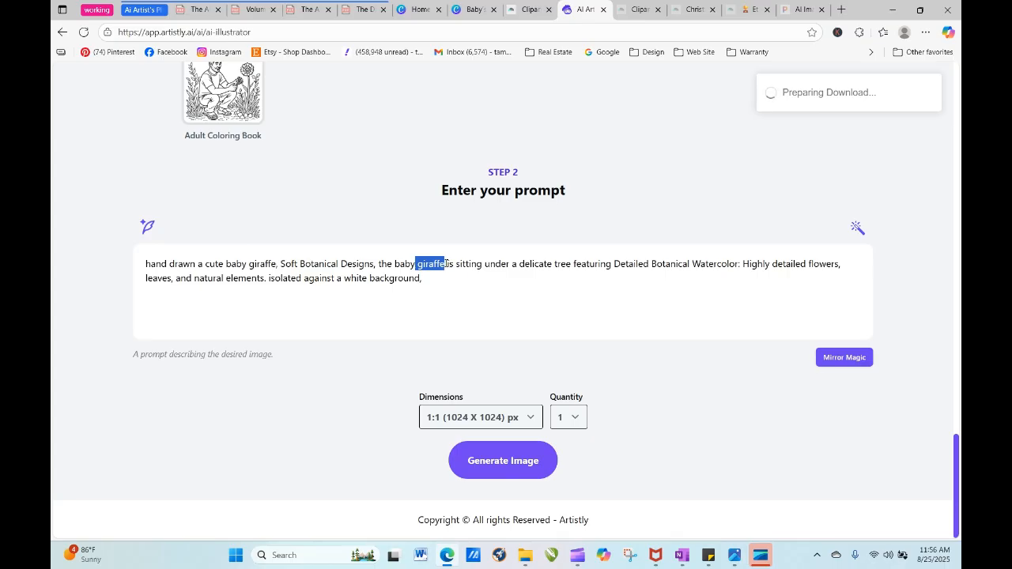
pyautogui.write('monek')
pyautogui.press('BackSpace')
pyautogui.press('BackSpace')
pyautogui.press('BackSpace')
pyautogui.press('BackSpace')
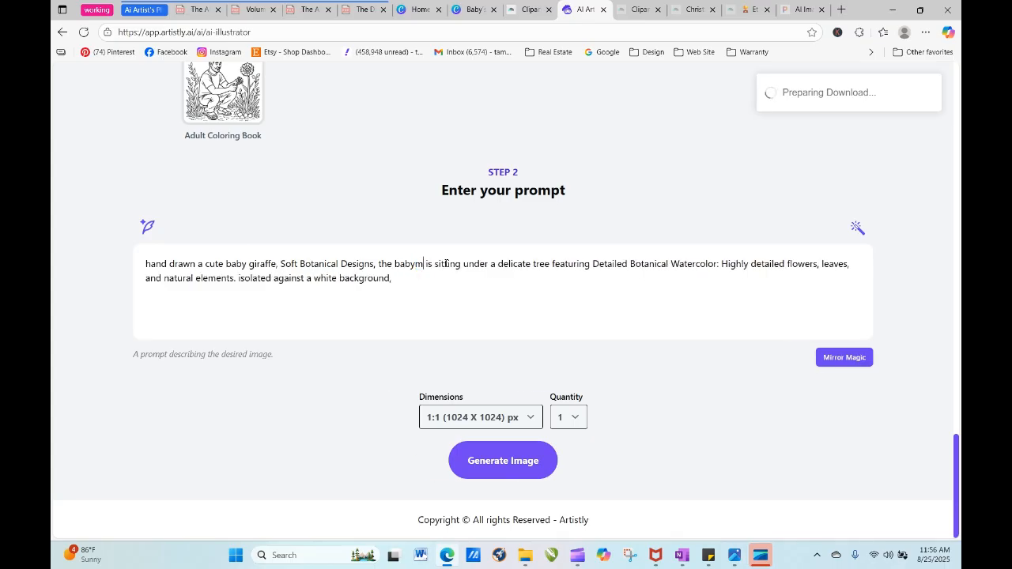
pyautogui.press('BackSpace')
pyautogui.write('monkey')
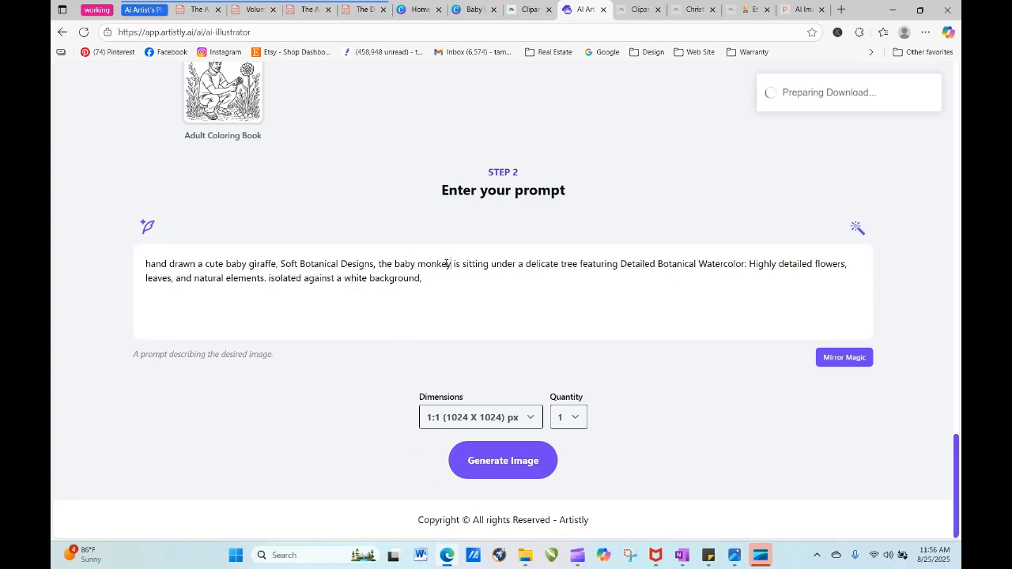
pyautogui.click(518, 454)
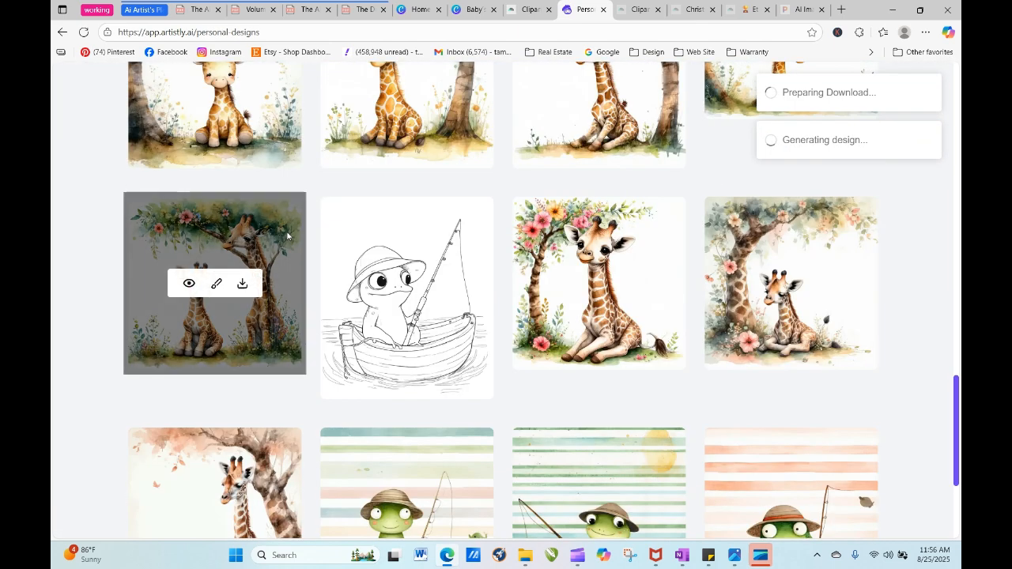
# - Reuse the prompt of the monkey design still in processing, change "monkey" to "lion cub", and generate another image
pyautogui.moveTo(956, 410); pyautogui.dragTo(948, 142)
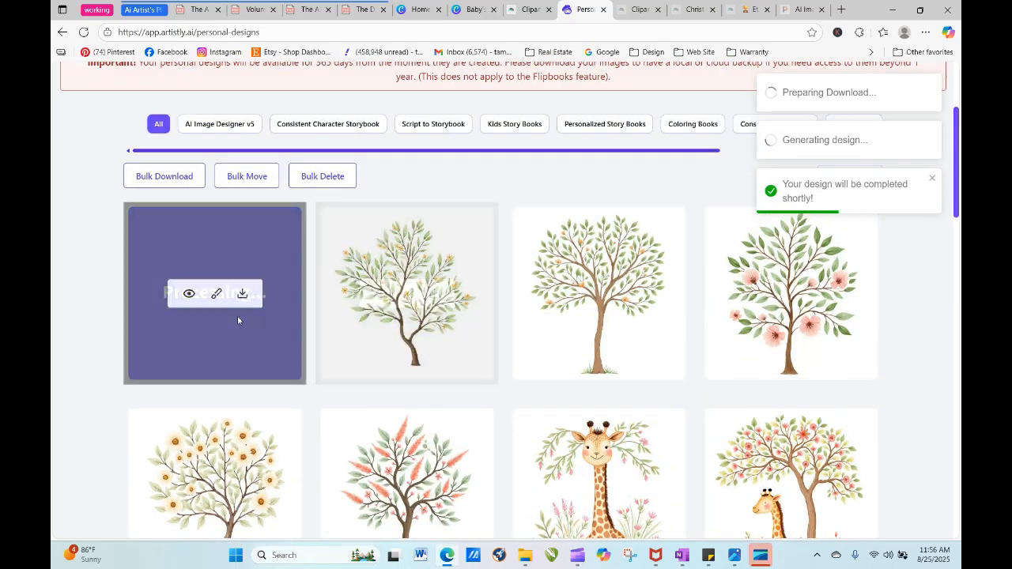
pyautogui.click(189, 295)
pyautogui.click(408, 103)
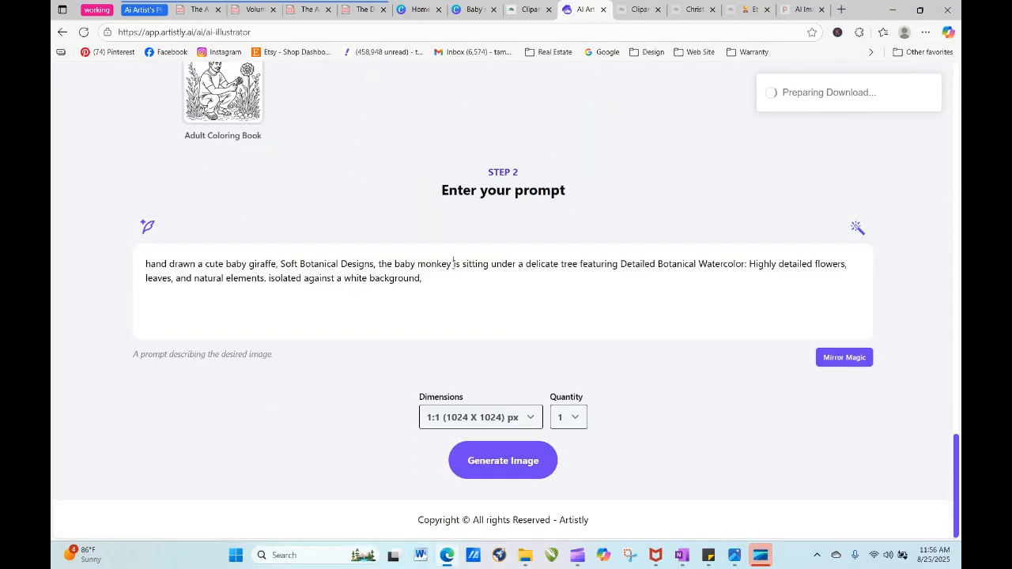
pyautogui.moveTo(454, 264); pyautogui.dragTo(426, 264)
pyautogui.write('lion')
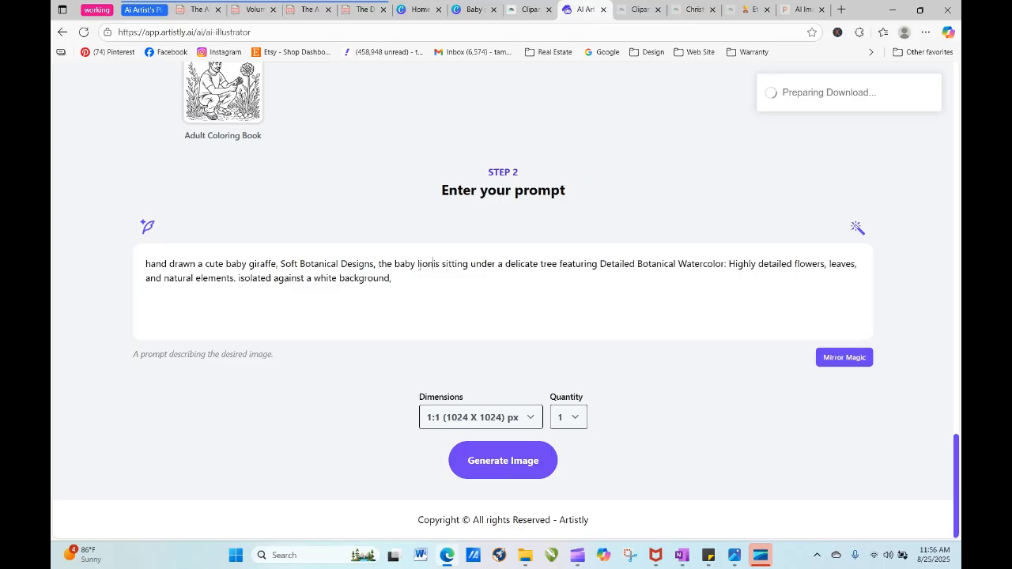
pyautogui.write(' cub')
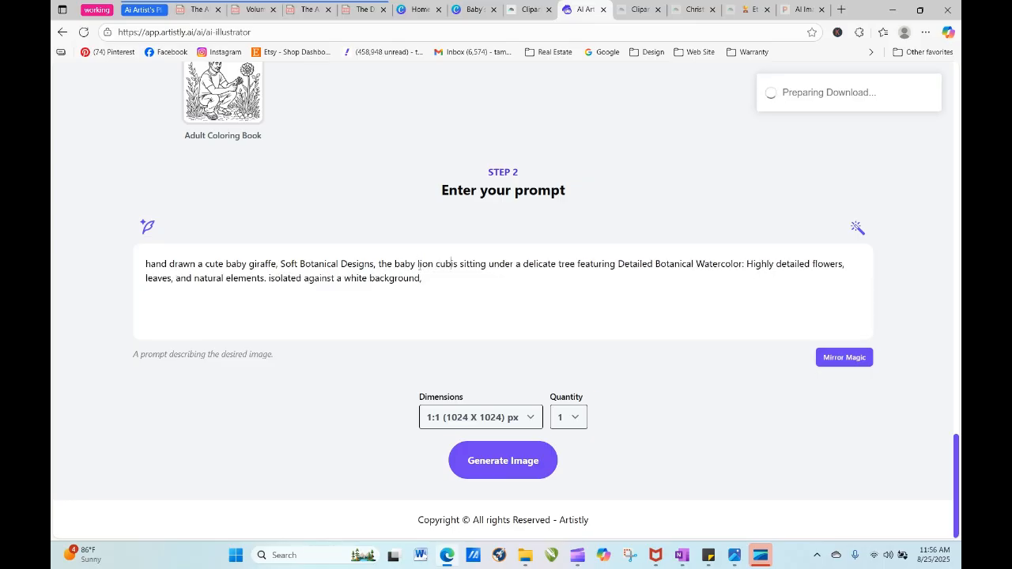
pyautogui.click(501, 466)
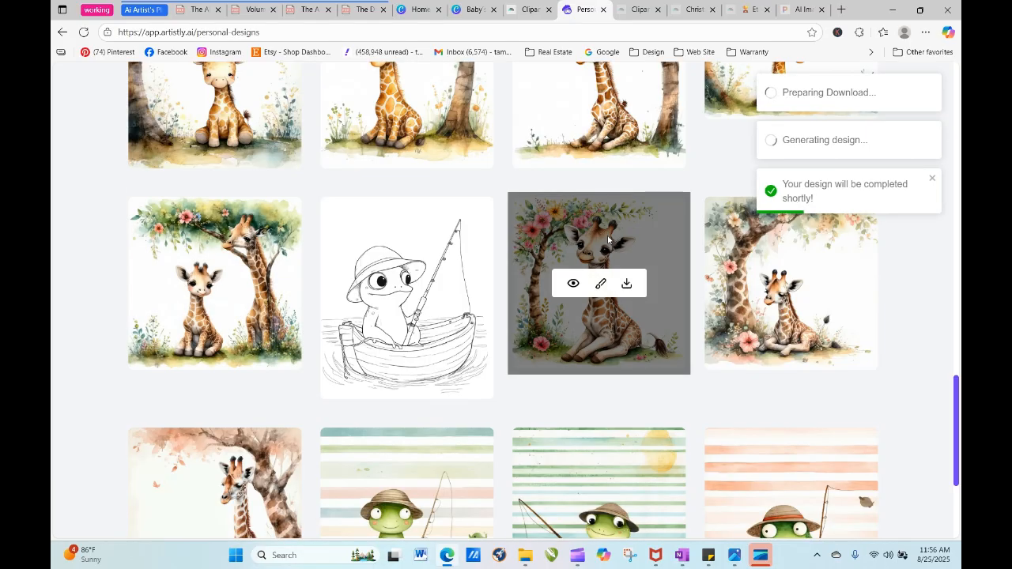
# - Refresh the personal designs list and inspect the details of the new monkey-and-giraffe tree design
pyautogui.moveTo(955, 408); pyautogui.dragTo(945, 155)
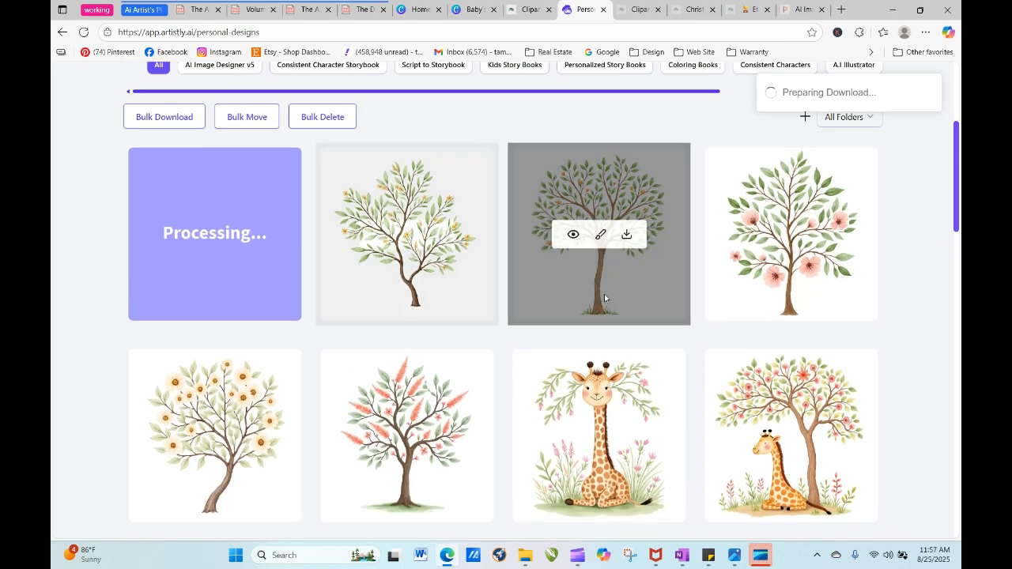
pyautogui.click(86, 32)
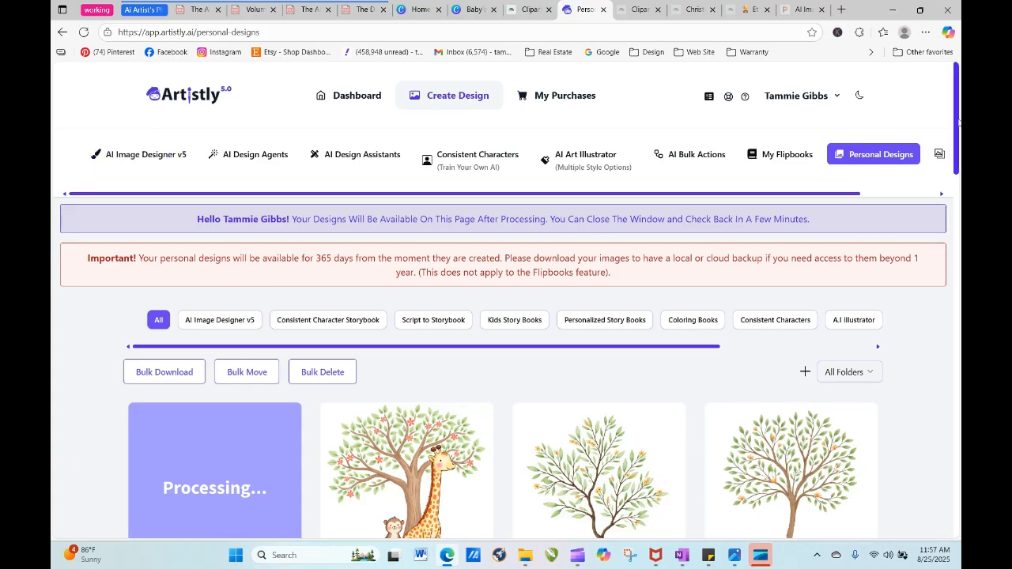
pyautogui.scroll(-3, 958, 120)
pyautogui.moveTo(416, 377)
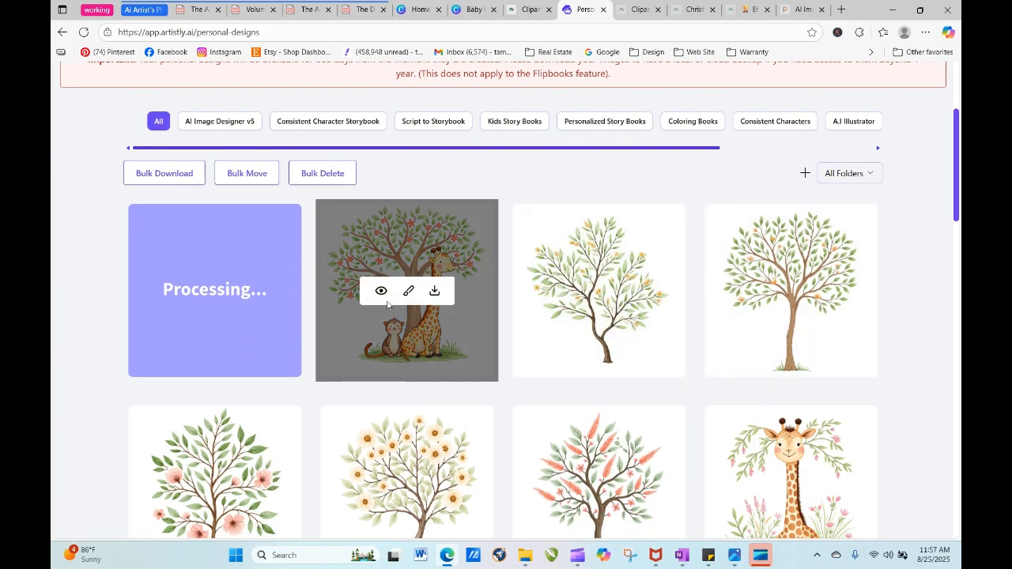
pyautogui.click(385, 295)
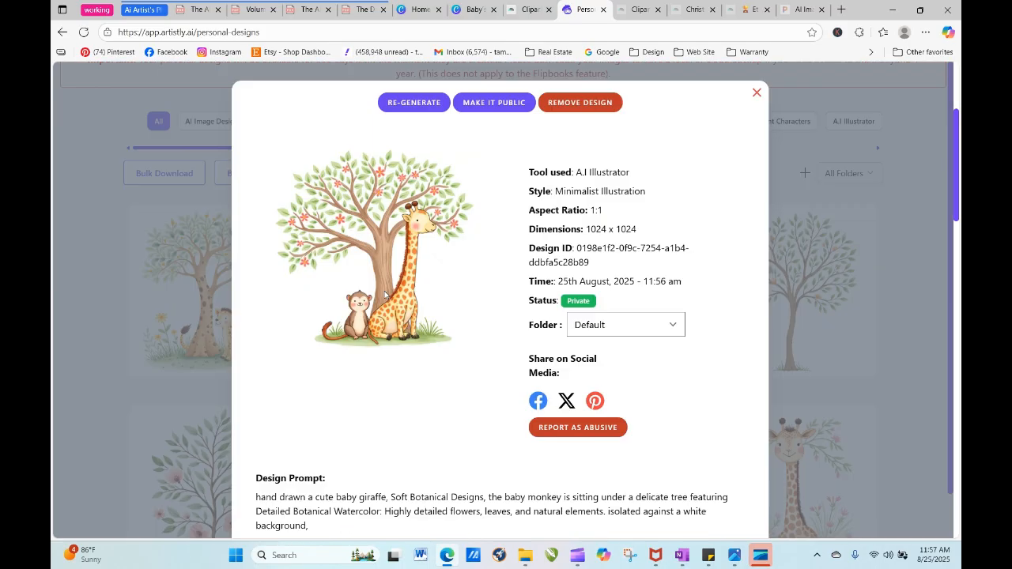
pyautogui.click(757, 92)
# - Reuse the prompt of the newest lion cub design in the AI illustrator and replace "giraffe" with "lion cub"
pyautogui.click(188, 291)
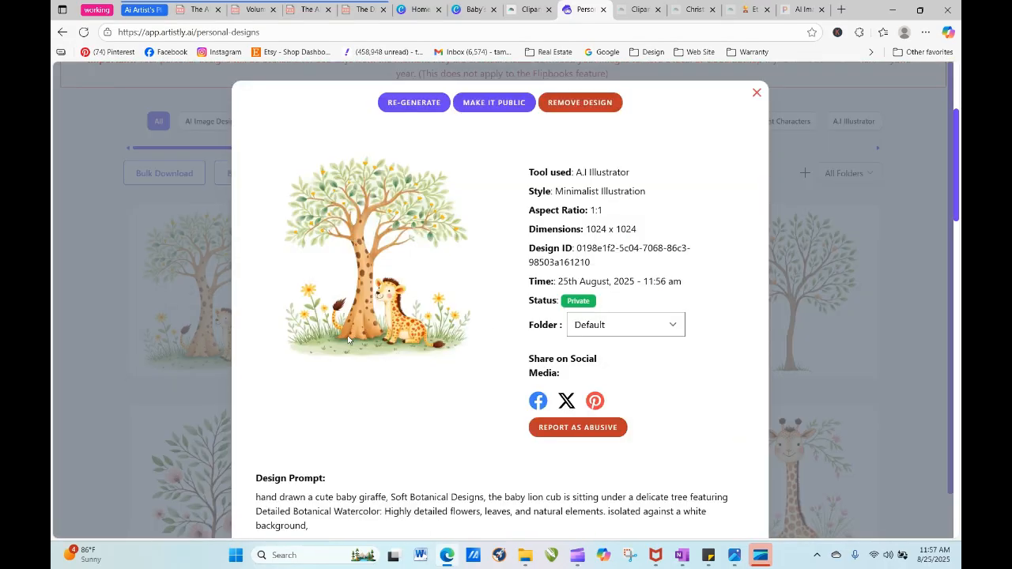
pyautogui.click(430, 107)
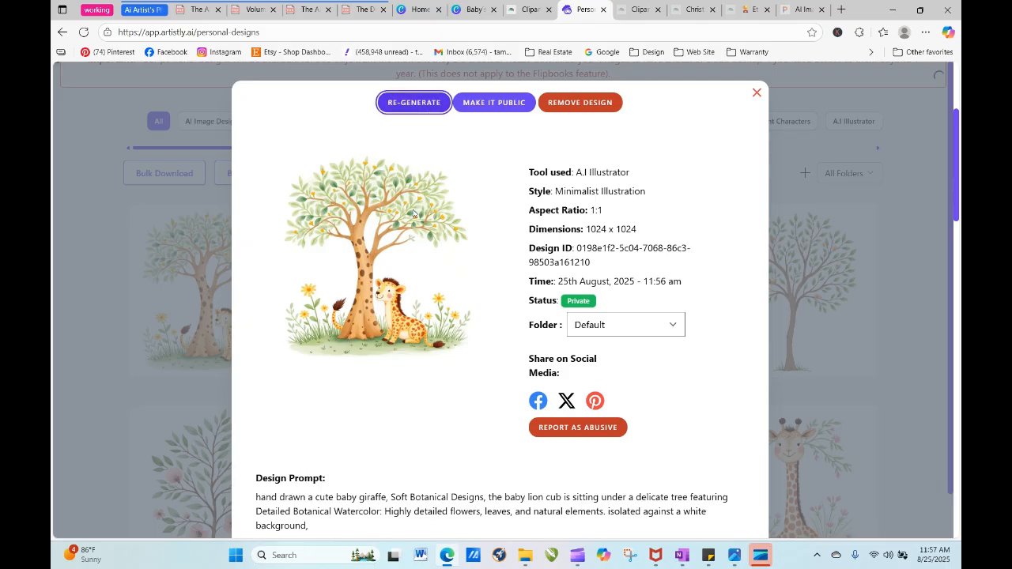
pyautogui.scroll(-15, 436, 314)
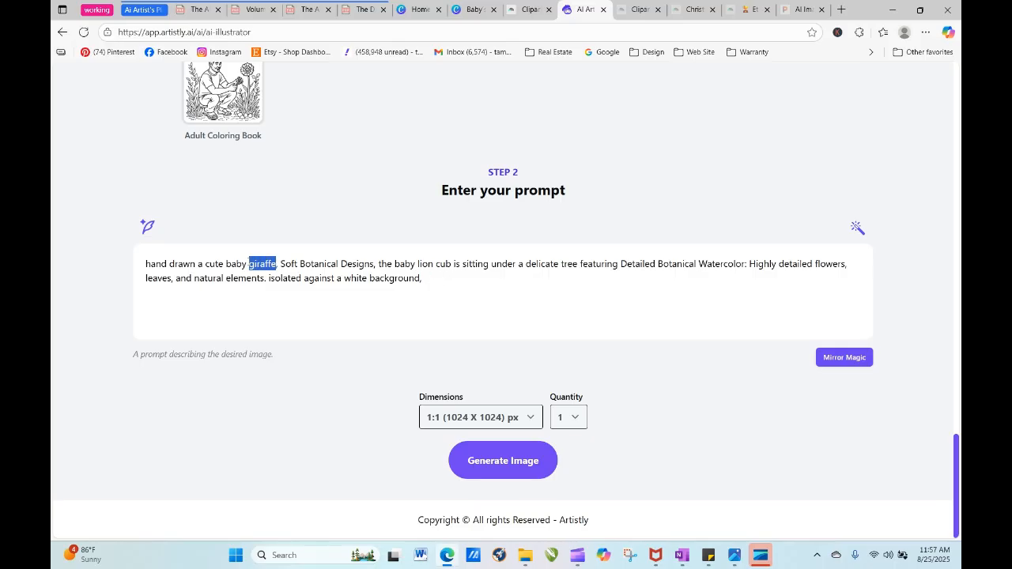
pyautogui.write('lion c')
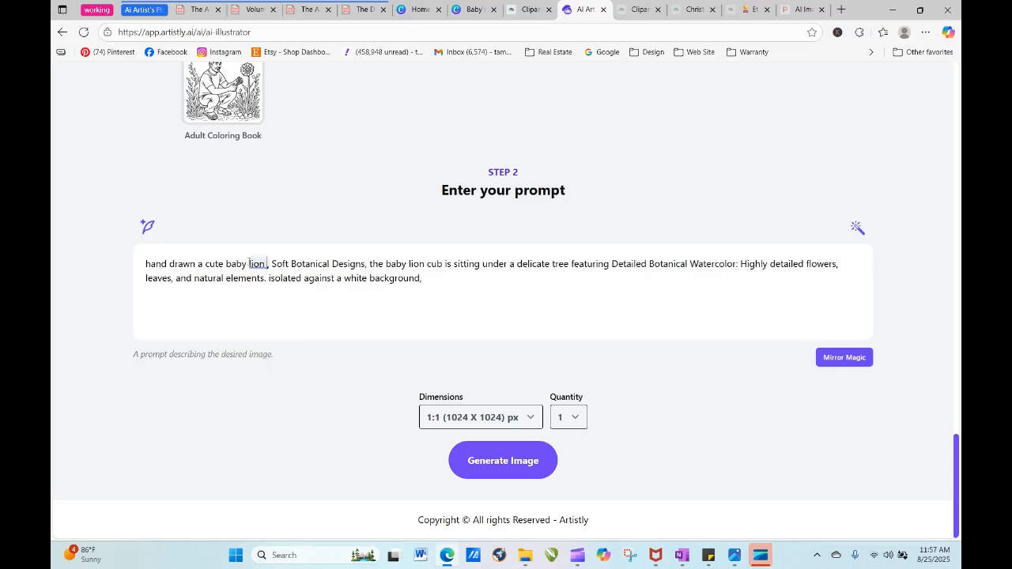
pyautogui.write('ub')
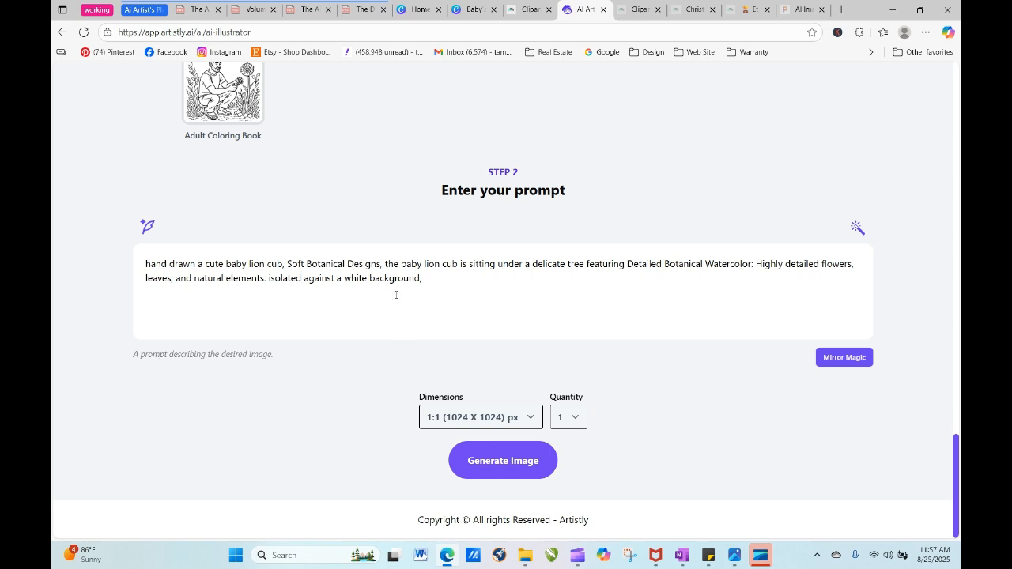
# - Remove "Soft Botanical Designs," from the lion cub prompt and generate one 1:1 image
pyautogui.moveTo(382, 263); pyautogui.dragTo(308, 264)
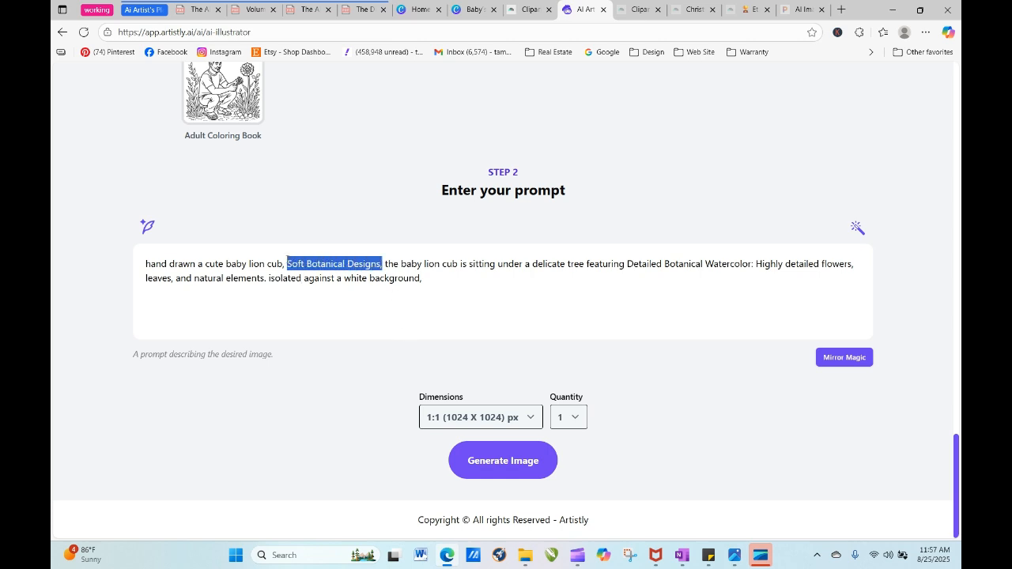
pyautogui.press('BackSpace')
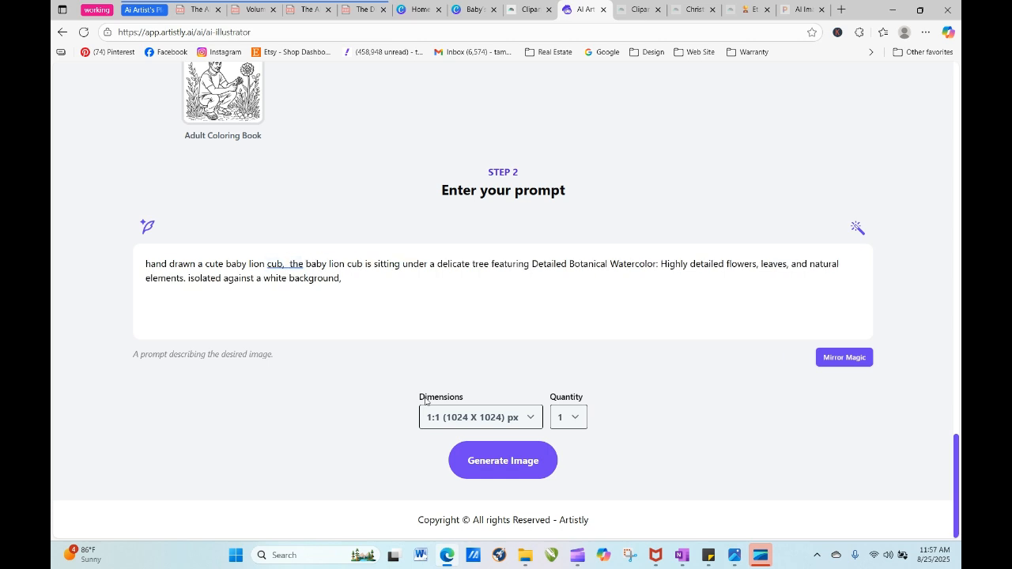
pyautogui.click(475, 466)
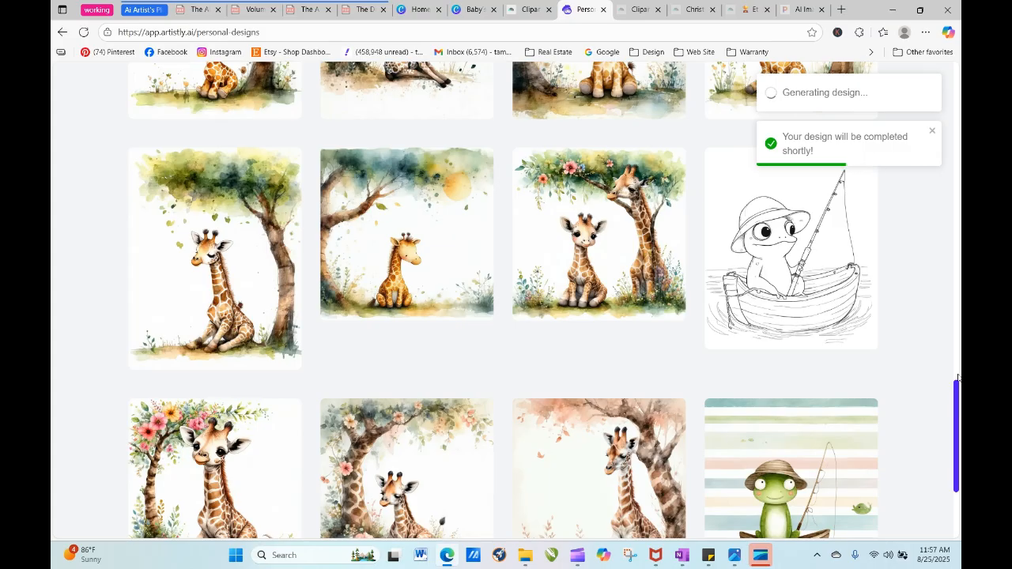
# - Refresh the personal designs list until the new lion cub image finishes processing
pyautogui.moveTo(958, 378); pyautogui.dragTo(956, 109)
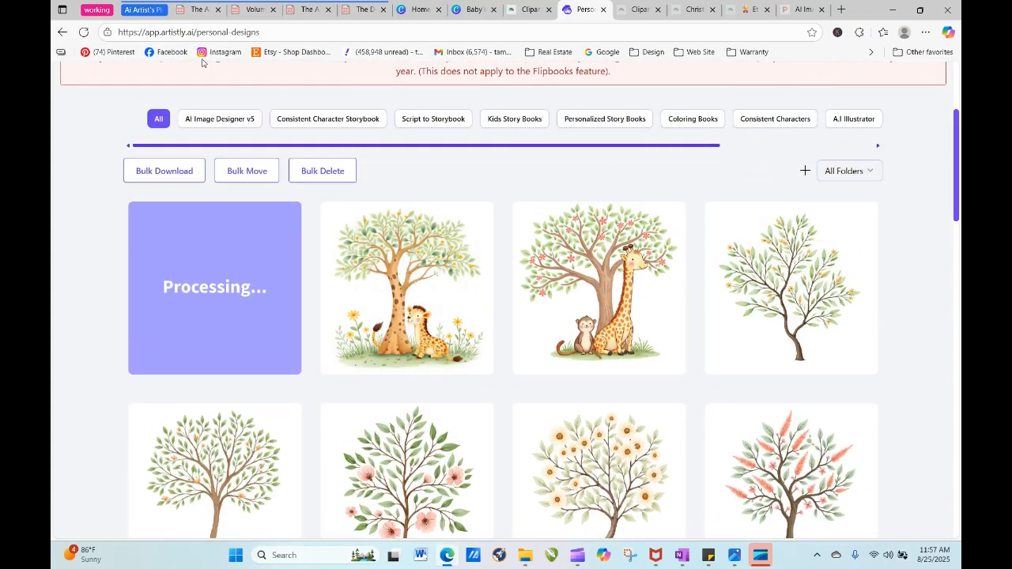
pyautogui.click(83, 31)
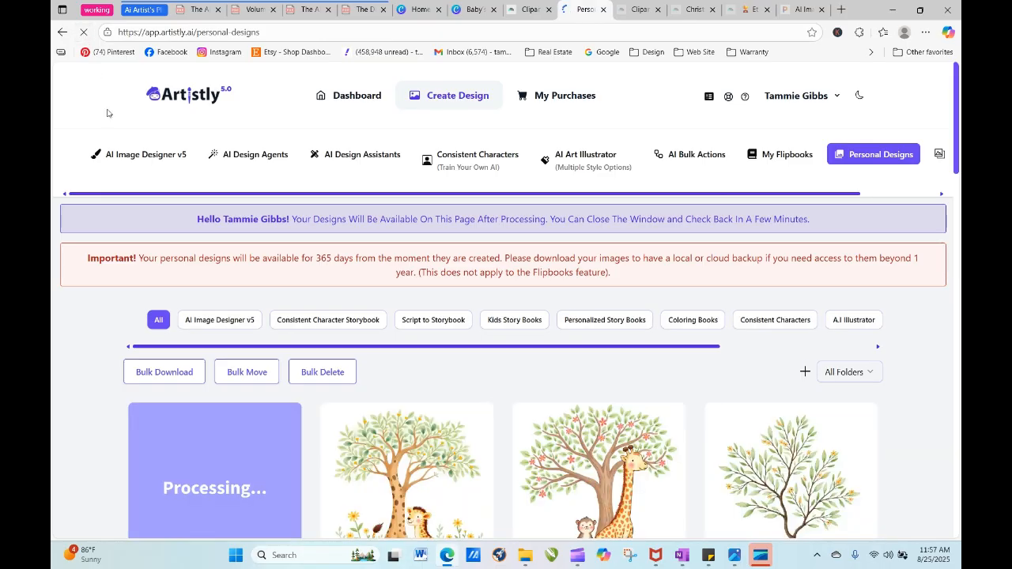
pyautogui.click(83, 32)
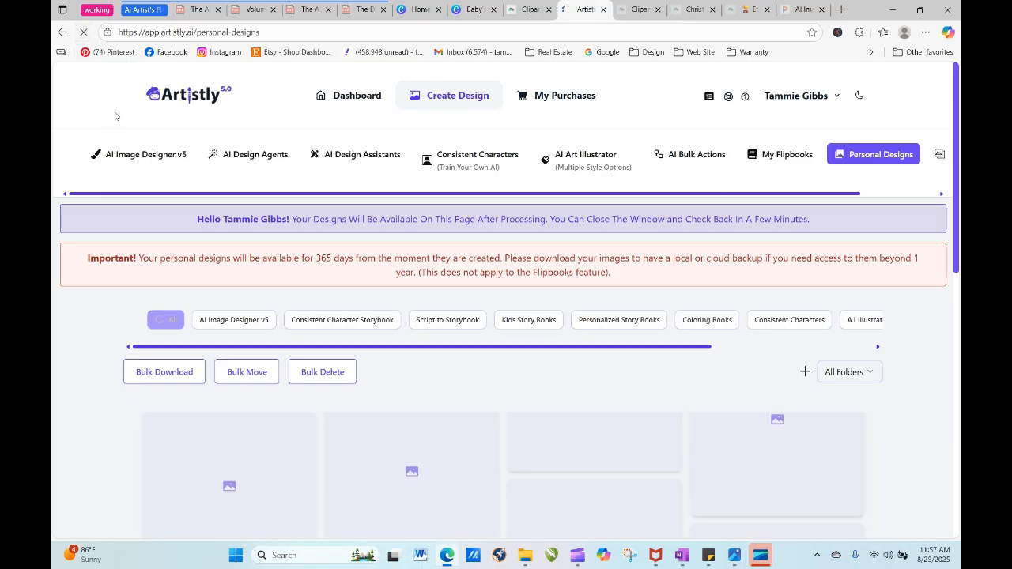
pyautogui.click(85, 33)
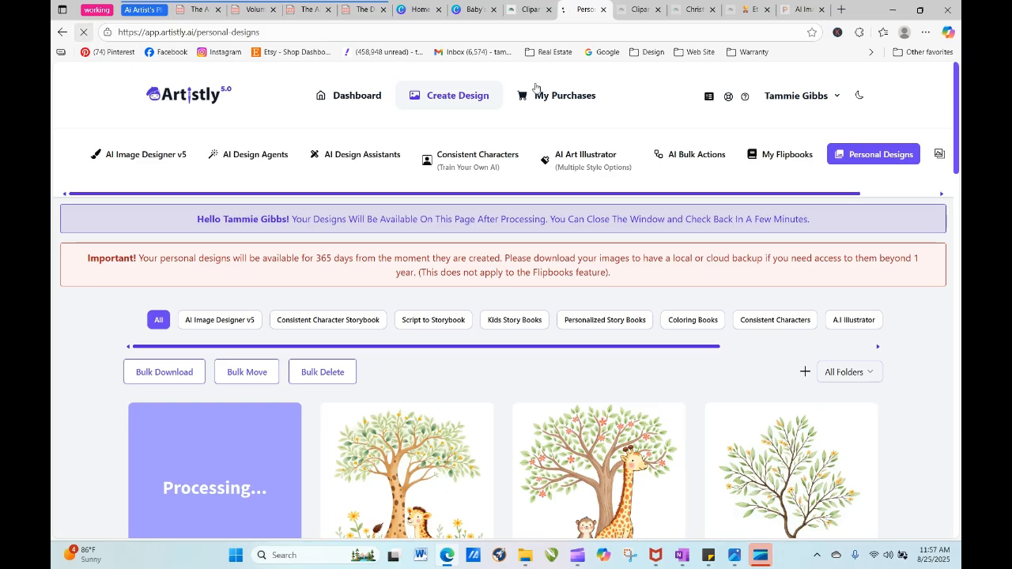
pyautogui.moveTo(957, 88); pyautogui.dragTo(956, 129)
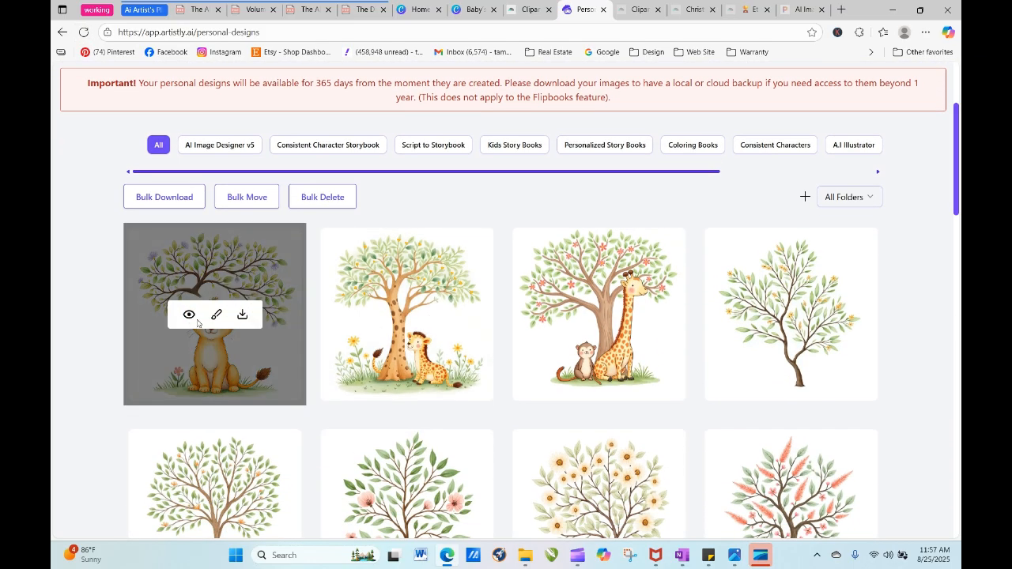
# - Reuse the prompt of the lion cub beneath the purple-flowered tree and generate 4 images from it
pyautogui.click(188, 315)
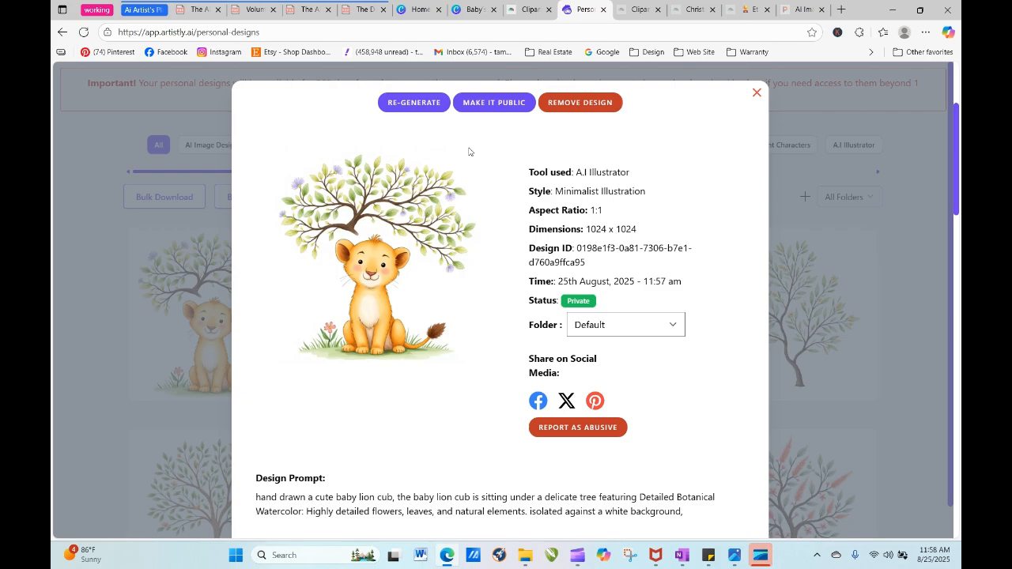
pyautogui.click(413, 103)
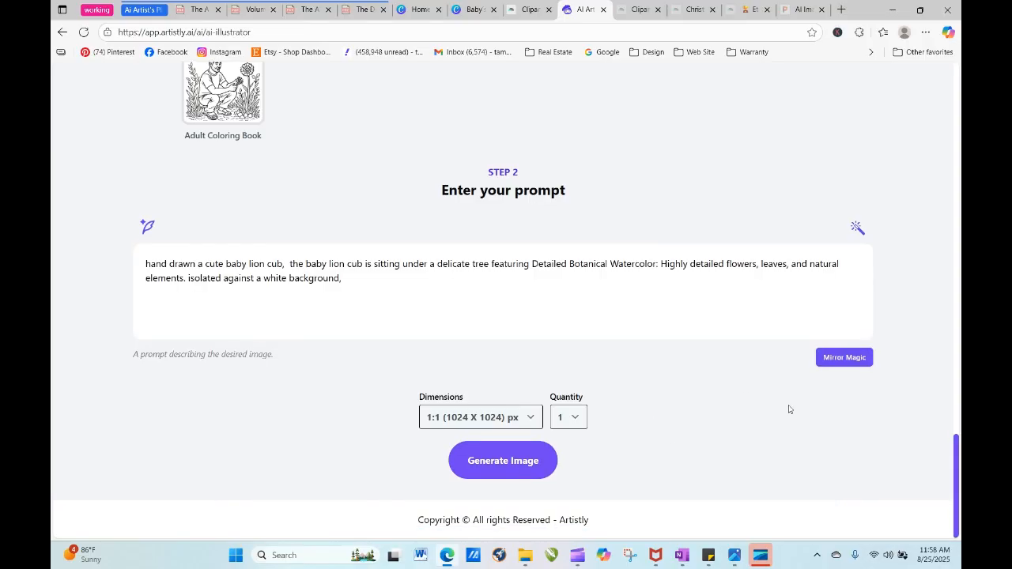
pyautogui.click(575, 417)
pyautogui.click(569, 493)
pyautogui.click(506, 462)
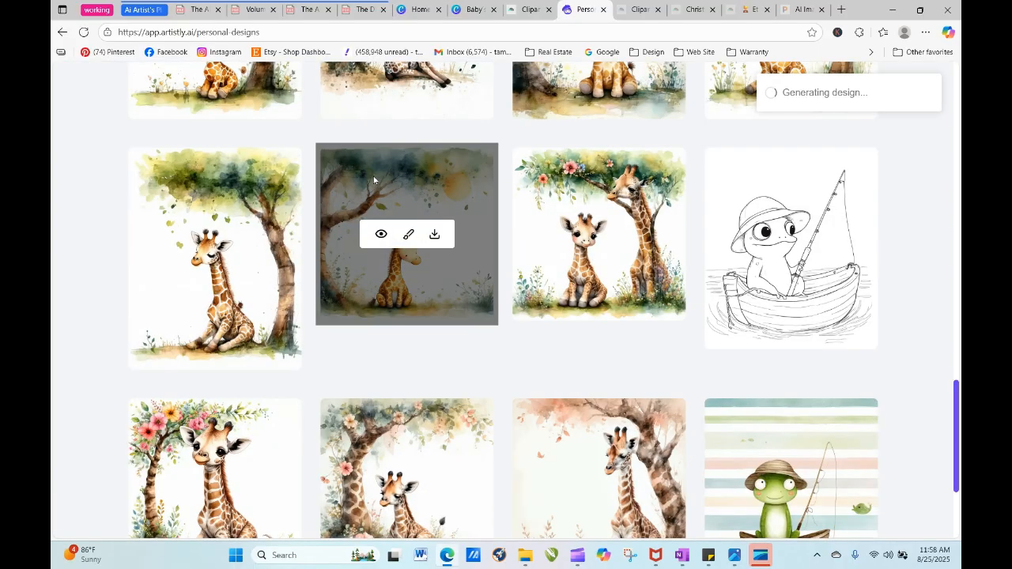
# - Refresh the personal designs list until all four lion cub variations finish processing
pyautogui.scroll(5, 955, 332)
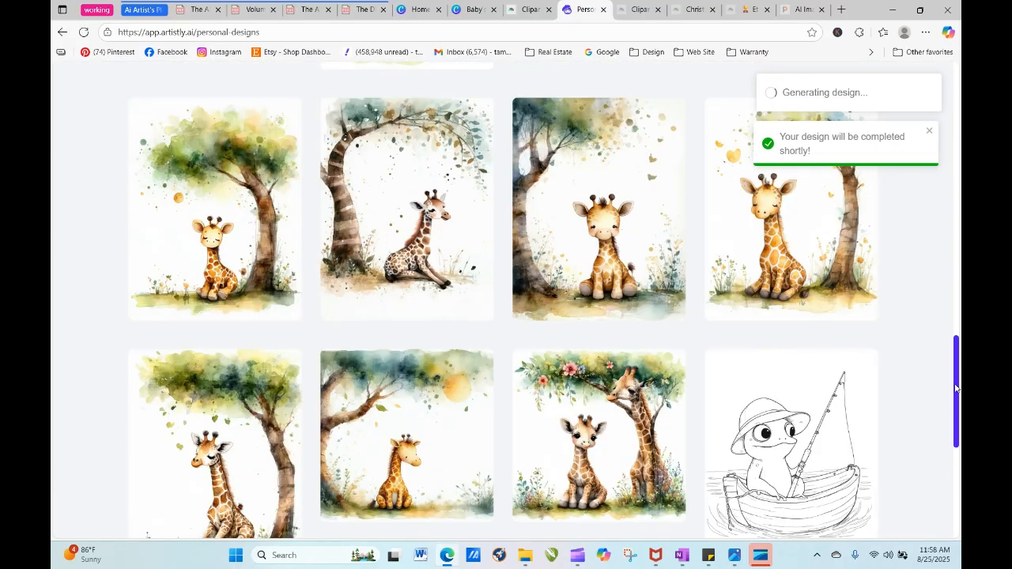
pyautogui.moveTo(954, 325); pyautogui.dragTo(939, 188)
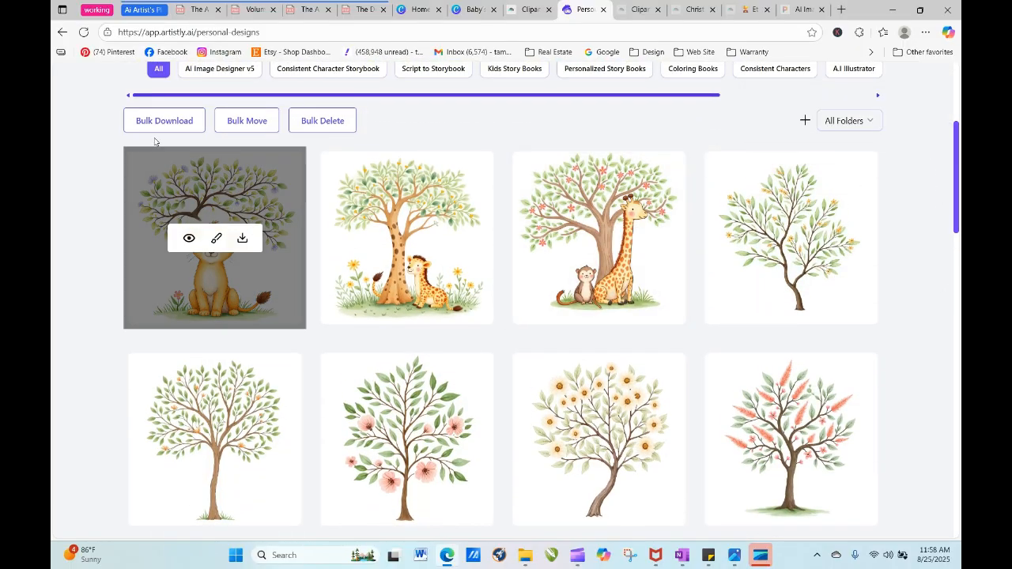
pyautogui.click(84, 32)
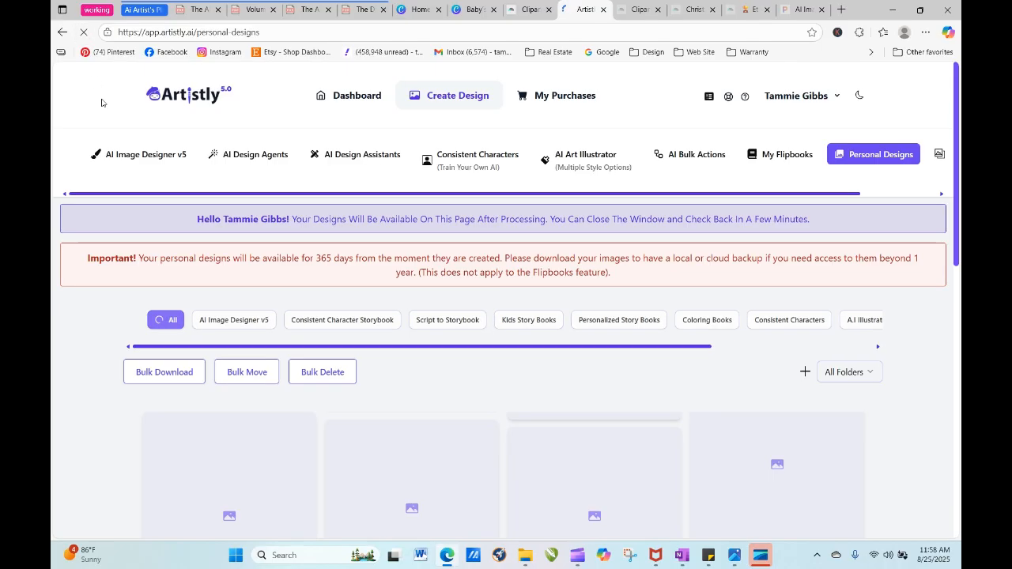
pyautogui.click(84, 32)
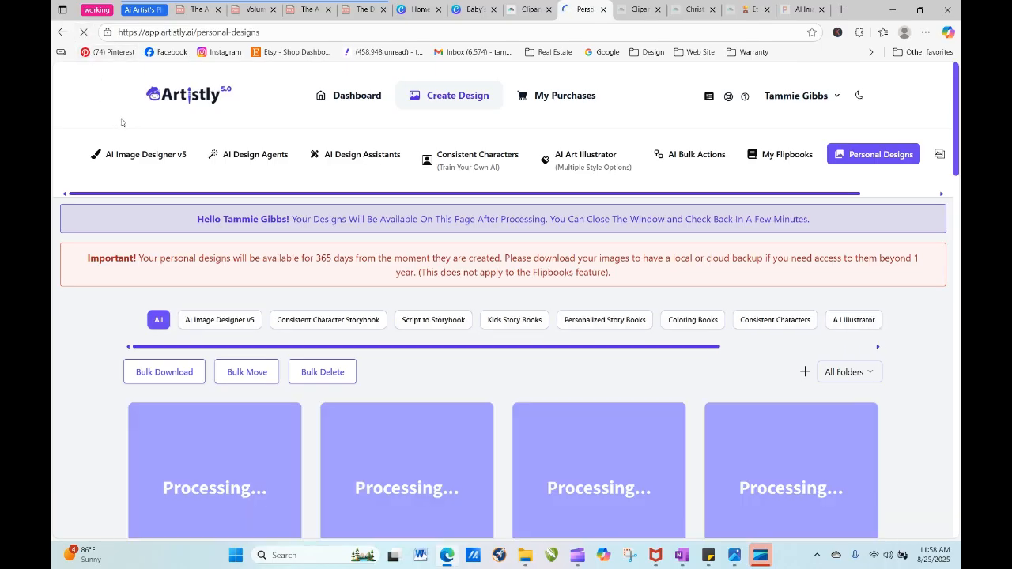
pyautogui.click(83, 32)
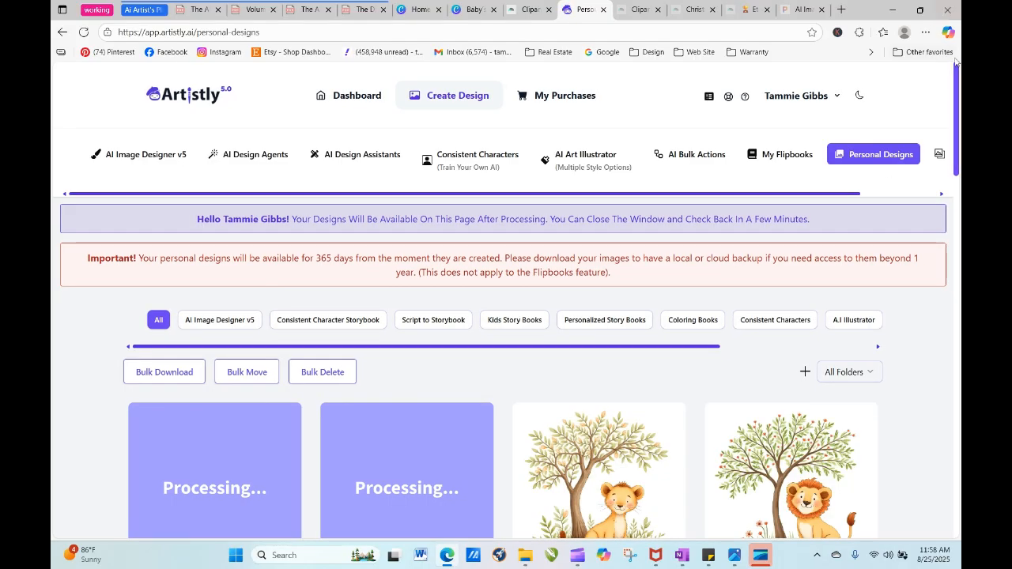
pyautogui.moveTo(957, 84); pyautogui.dragTo(958, 117)
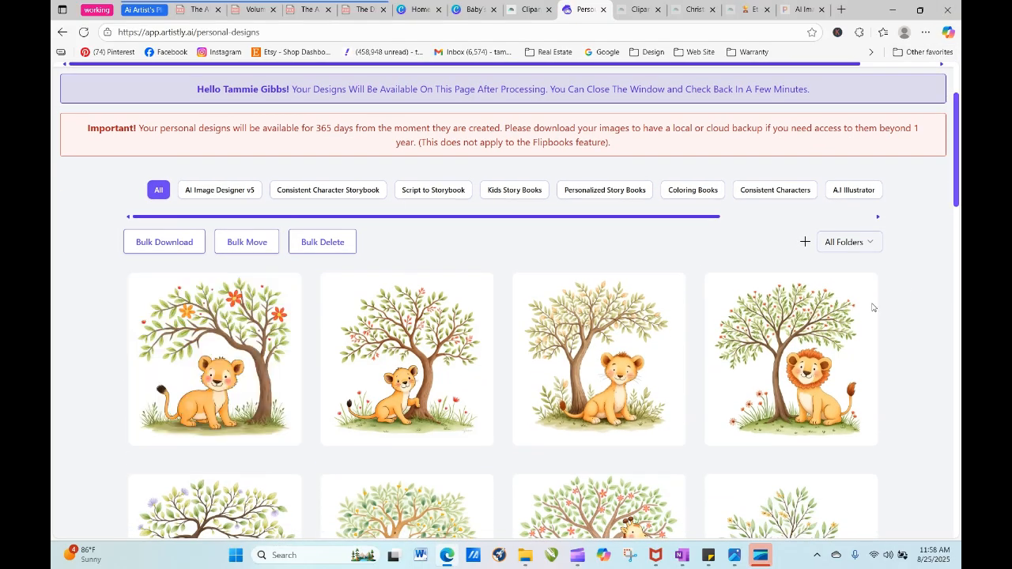
# - Download the lion cub design with the orange and red flowers in the tree
pyautogui.moveTo(215, 379)
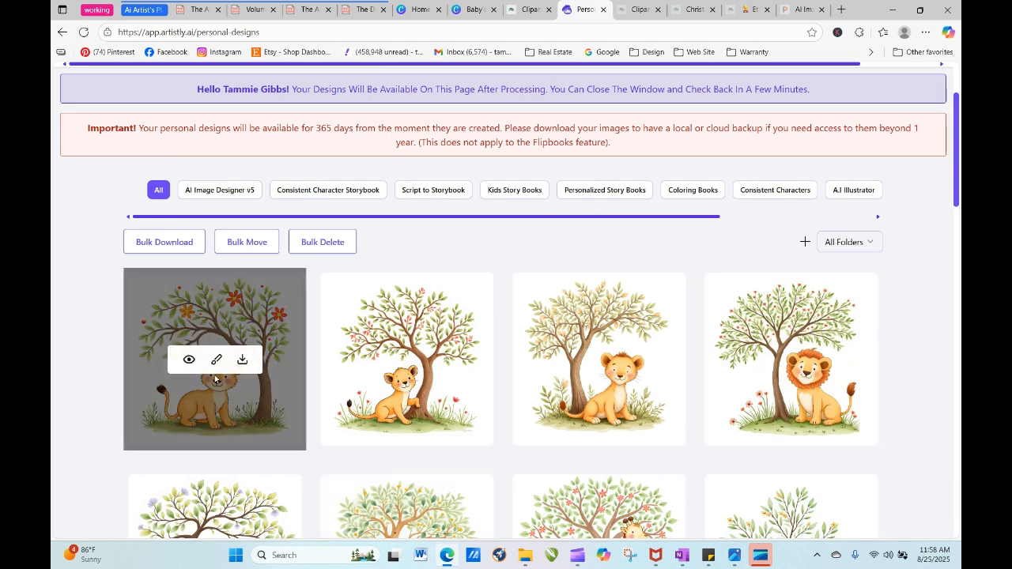
pyautogui.click(241, 361)
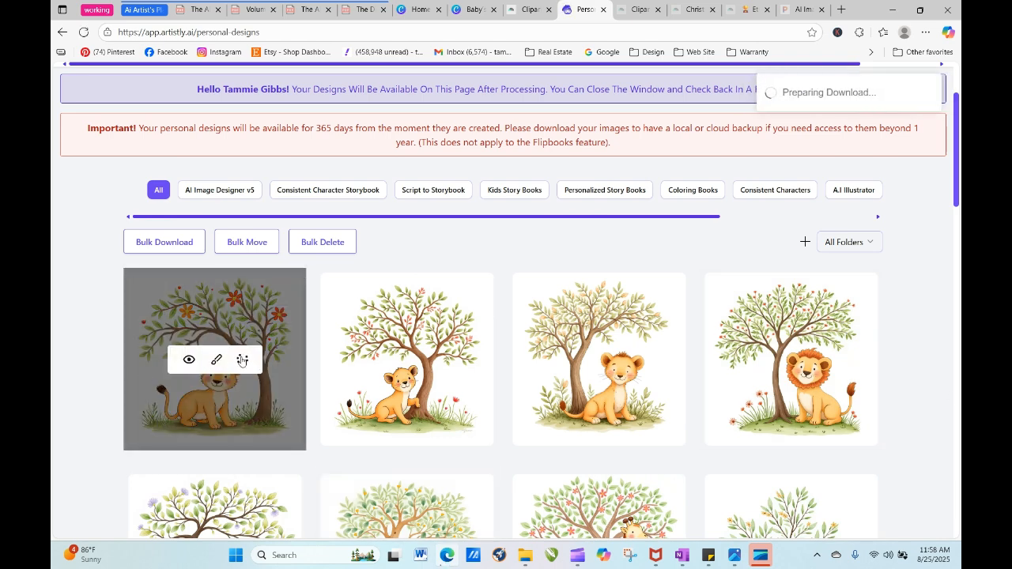
pyautogui.moveTo(238, 364)
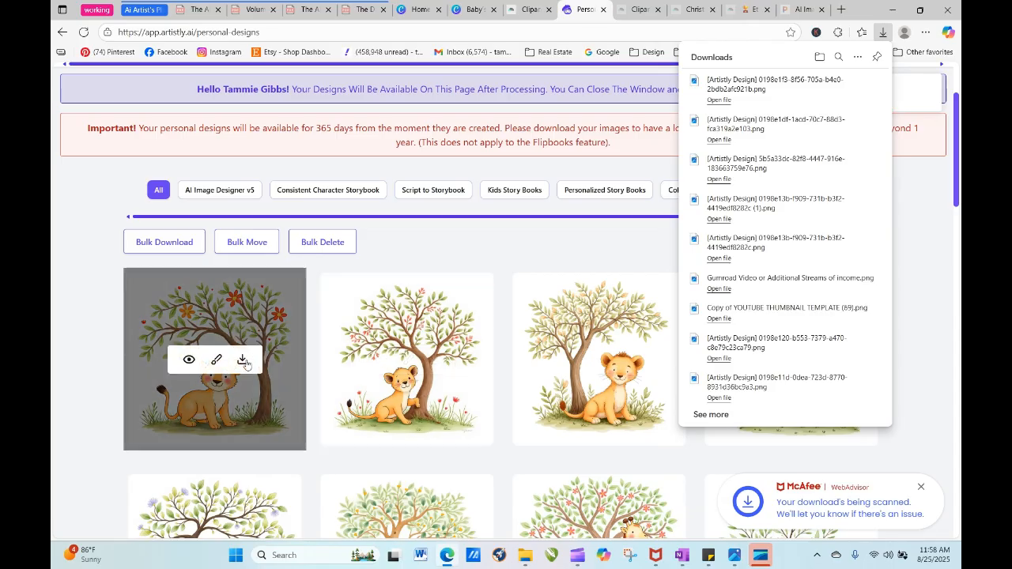
# - Reuse the prompt of the lion cub beneath the orange and red flowers, changing its opening "baby lion cub" to "baby monkey"
pyautogui.click(189, 361)
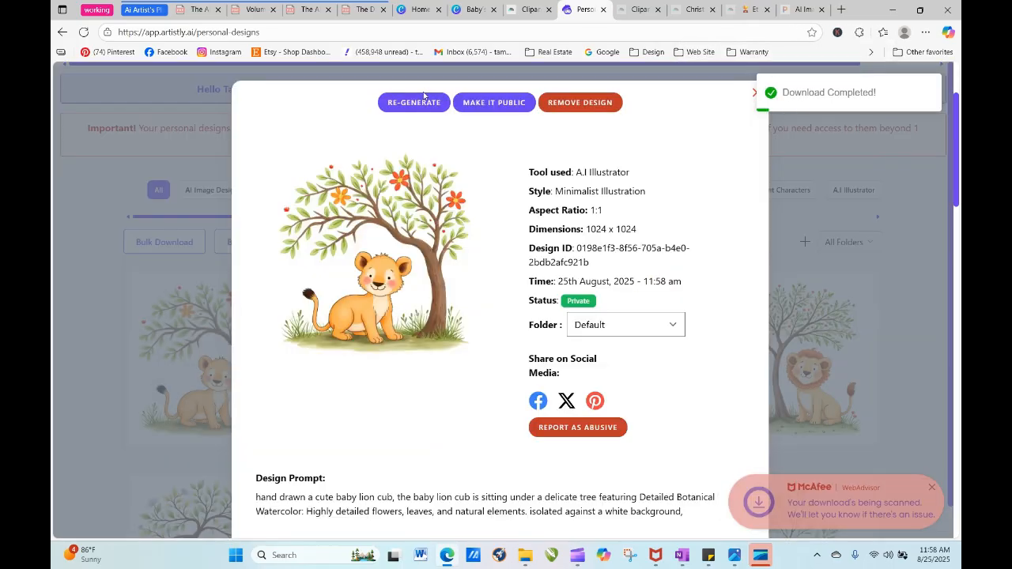
pyautogui.click(413, 102)
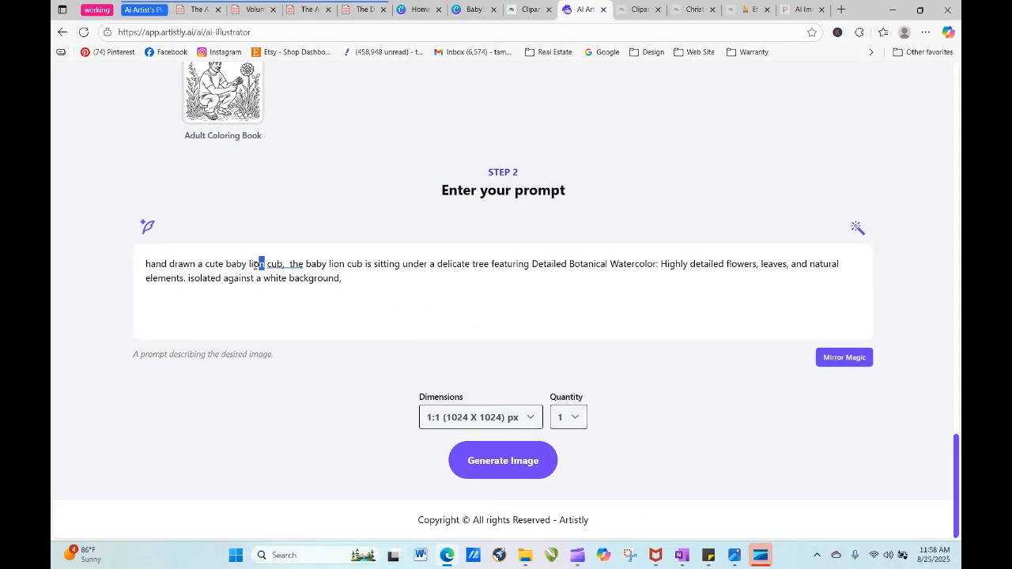
pyautogui.write('monkey')
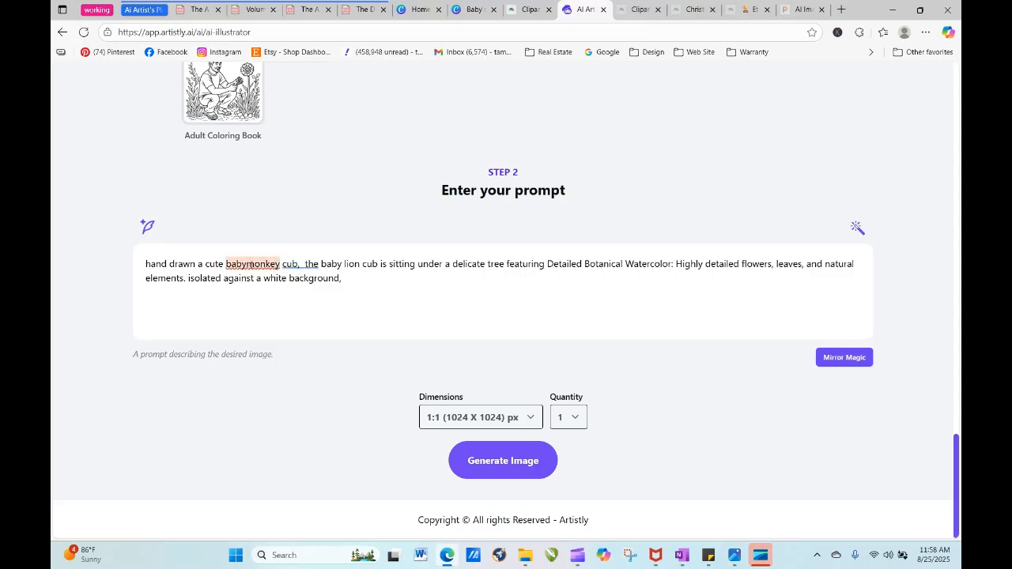
pyautogui.doubleClick(293, 264)
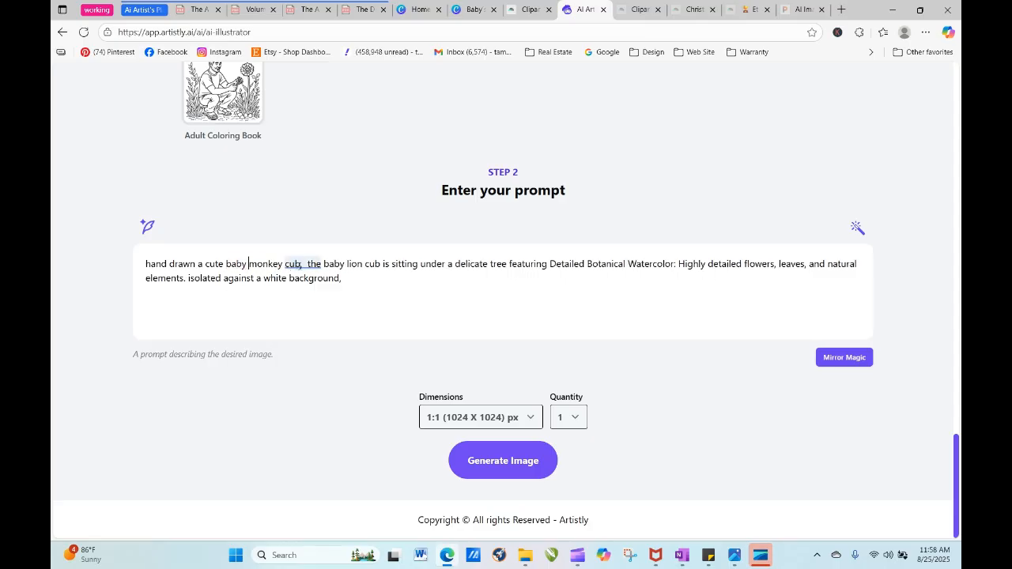
pyautogui.press('BackSpace')
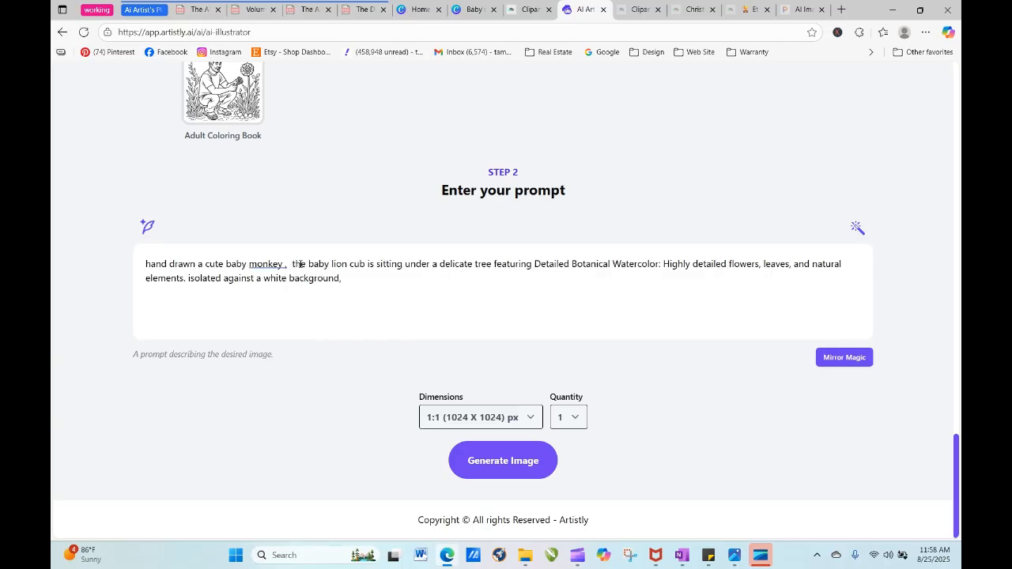
pyautogui.press('BackSpace')
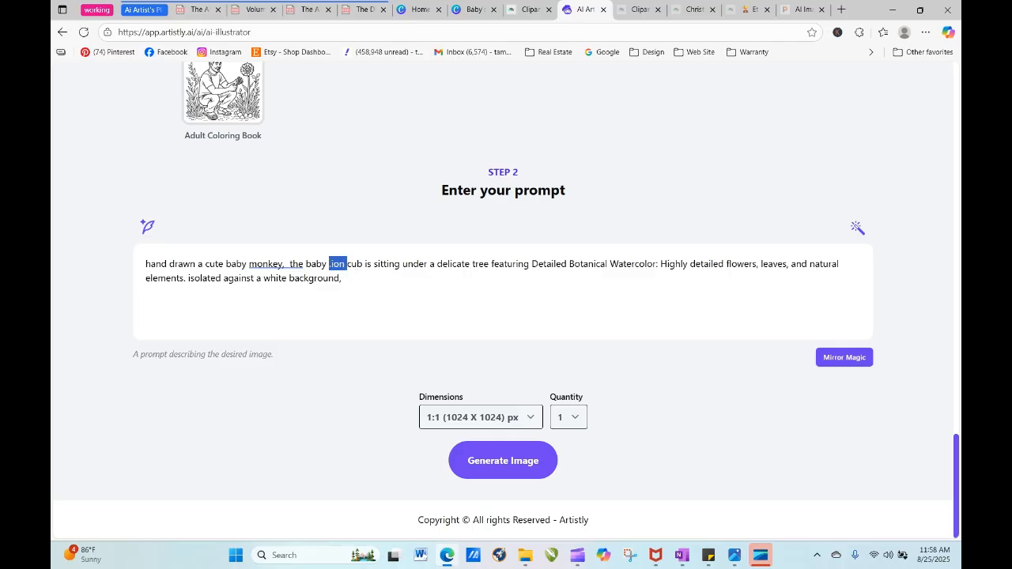
# - Replace the second "lion cub" in the prompt with "monkey" and generate one 1:1 (1024 X 1024) image
pyautogui.write('mon')
pyautogui.press('BackSpace')
pyautogui.write('nkey')
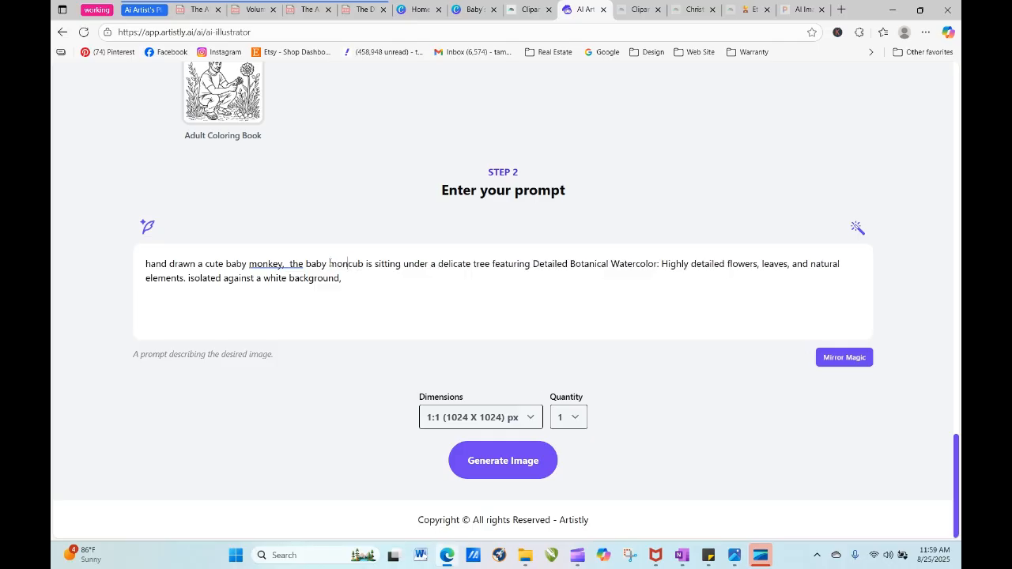
pyautogui.press('Delete')
pyautogui.press('Delete')
pyautogui.press('Delete')
pyautogui.press('Delete')
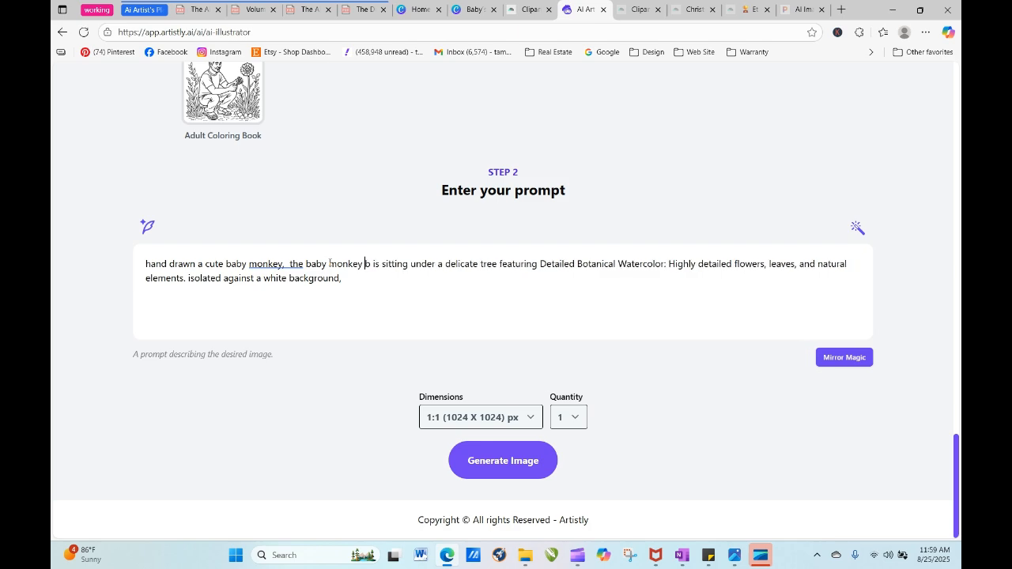
pyautogui.click(483, 457)
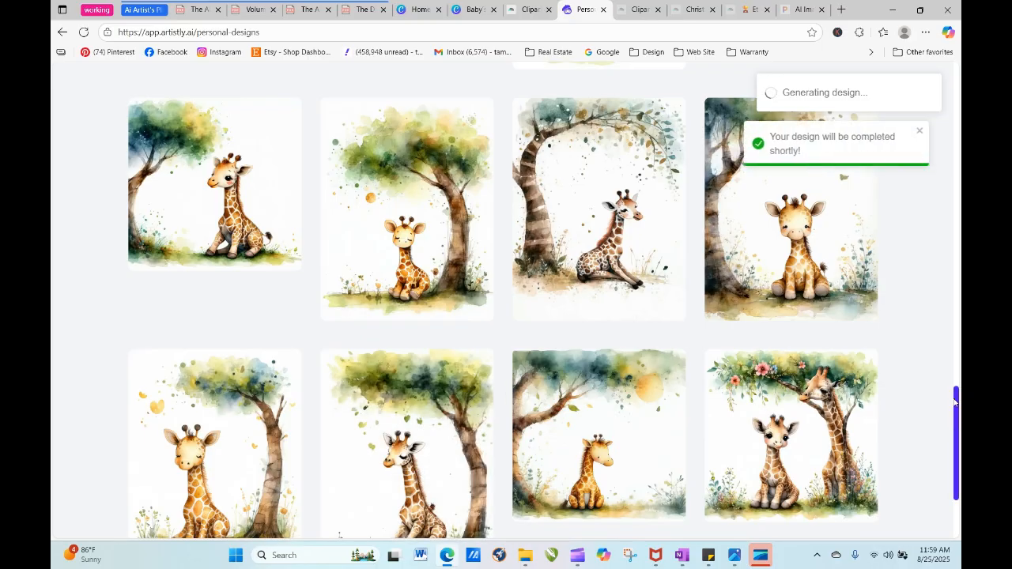
# - Refresh the personal designs list to check on the processing monkey image
pyautogui.moveTo(955, 402); pyautogui.dragTo(953, 146)
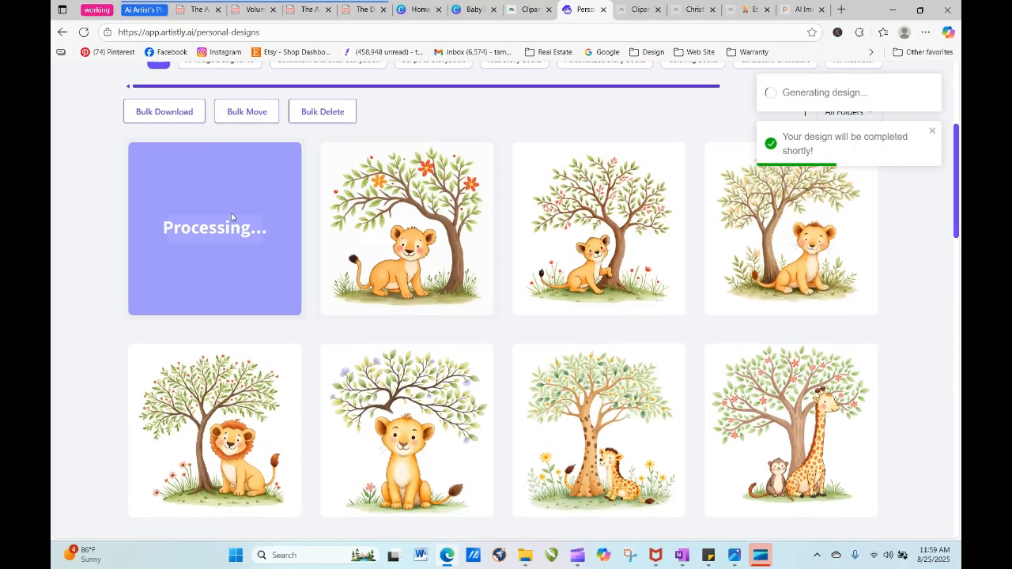
pyautogui.click(83, 32)
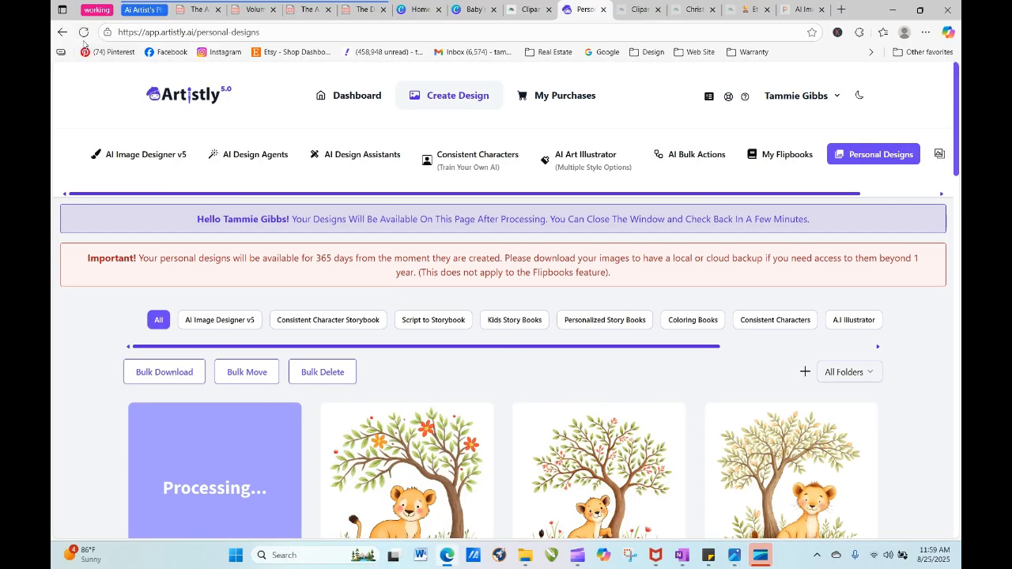
pyautogui.click(83, 32)
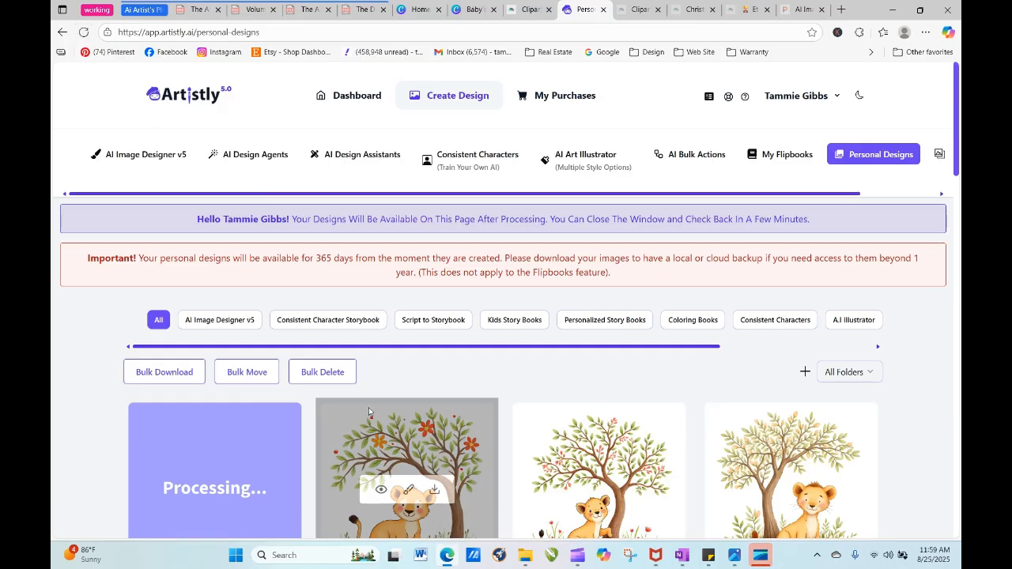
# - Reopen the orange-flowered lion cub design for regeneration and copy its full prompt
pyautogui.click(383, 493)
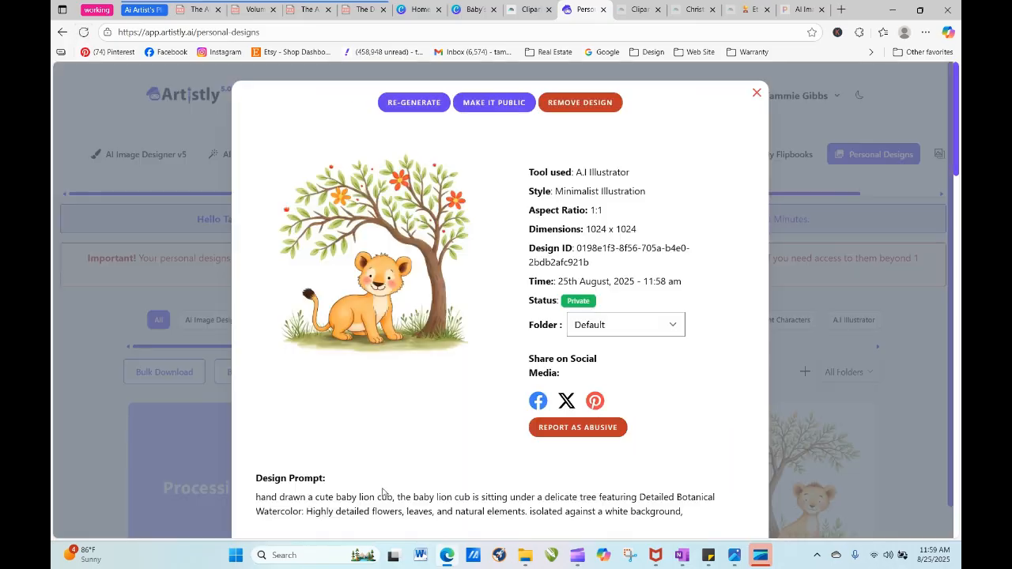
pyautogui.click(414, 102)
pyautogui.scroll(-15, 481, 374)
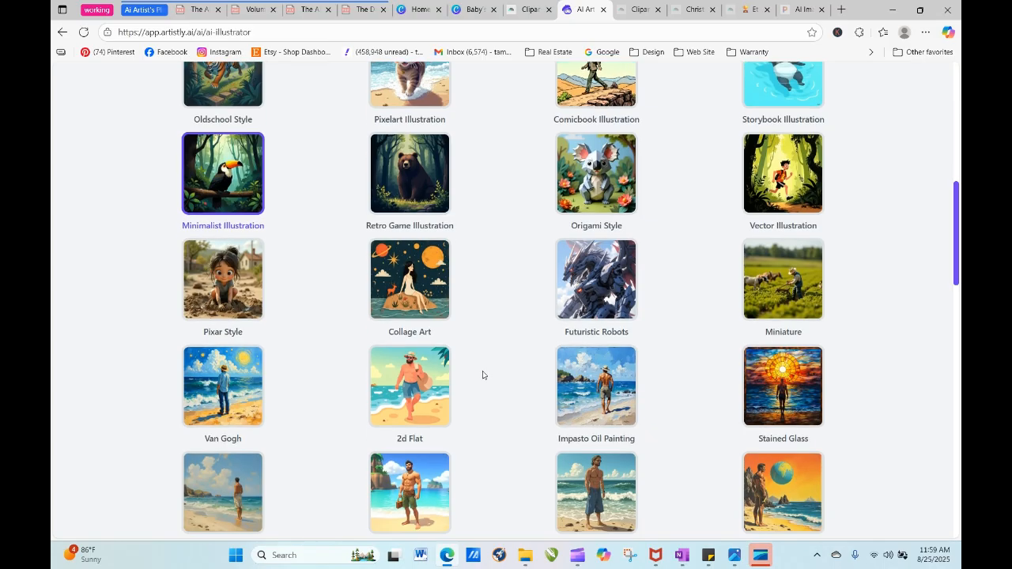
pyautogui.moveTo(356, 281); pyautogui.dragTo(142, 266)
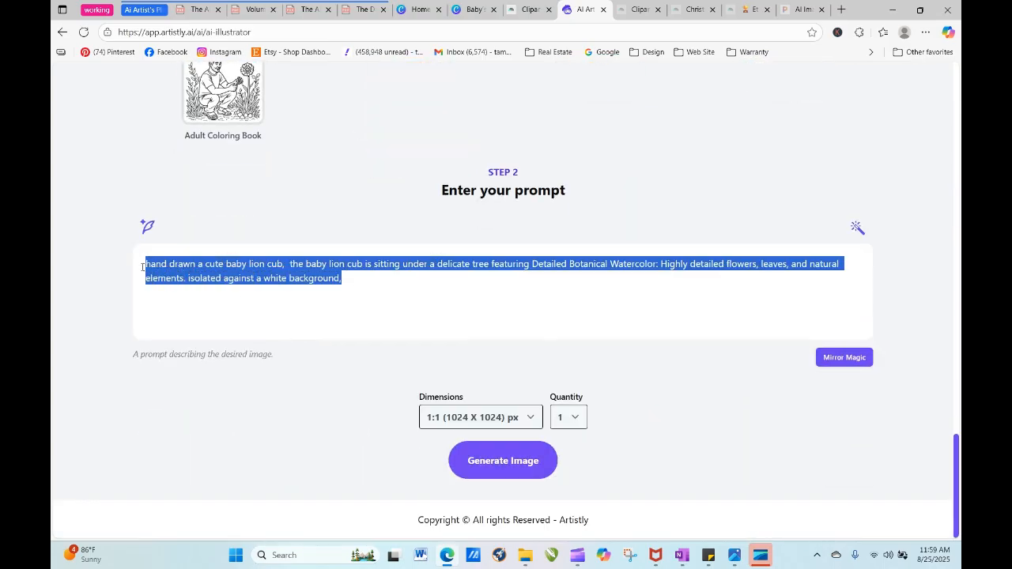
pyautogui.rightClick(186, 269)
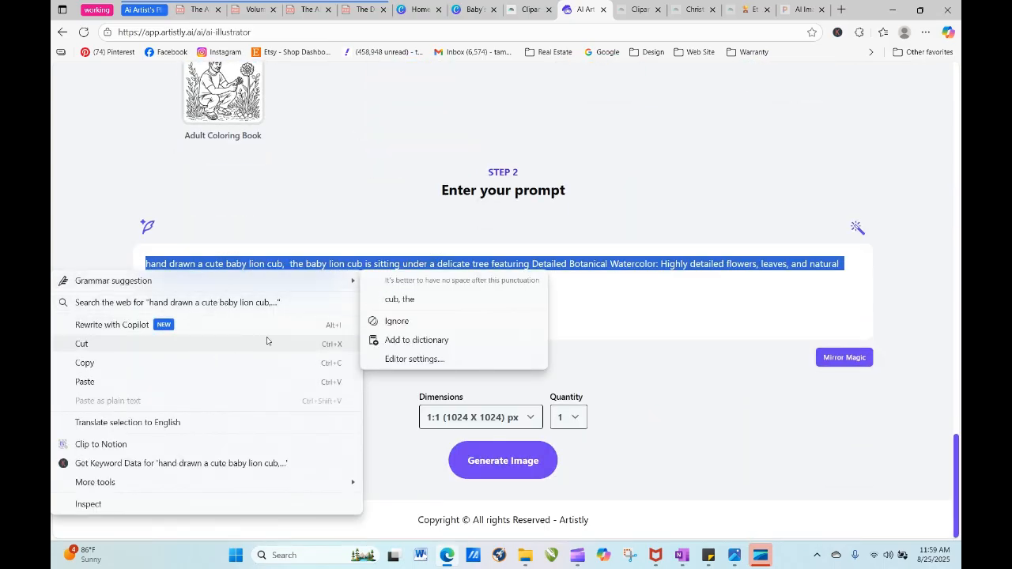
pyautogui.click(108, 364)
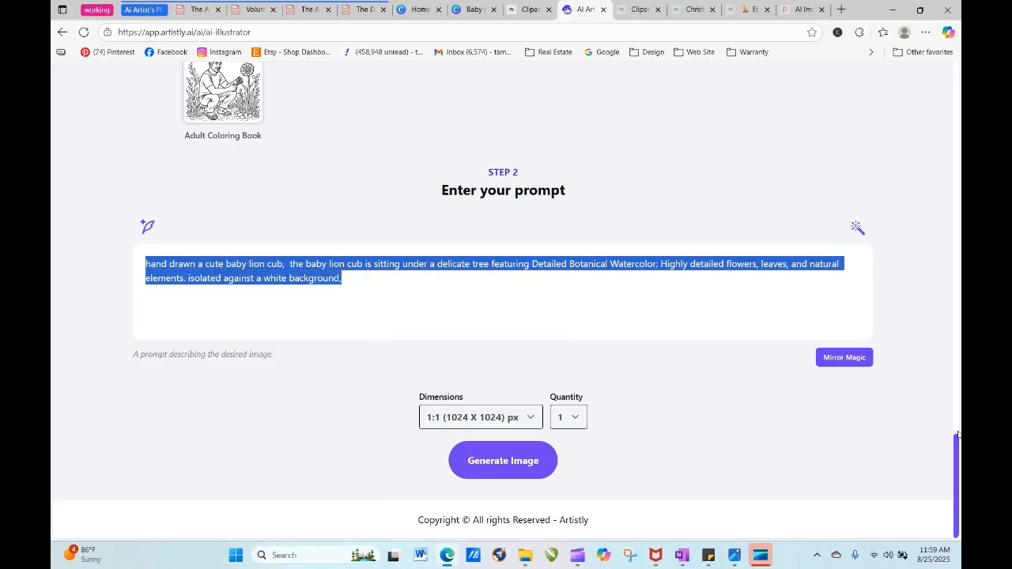
# - Generate one High Quality image from the copied lion cub prompt using Create From Prompt in AI Image Designer v5
pyautogui.moveTo(958, 435); pyautogui.dragTo(958, 65)
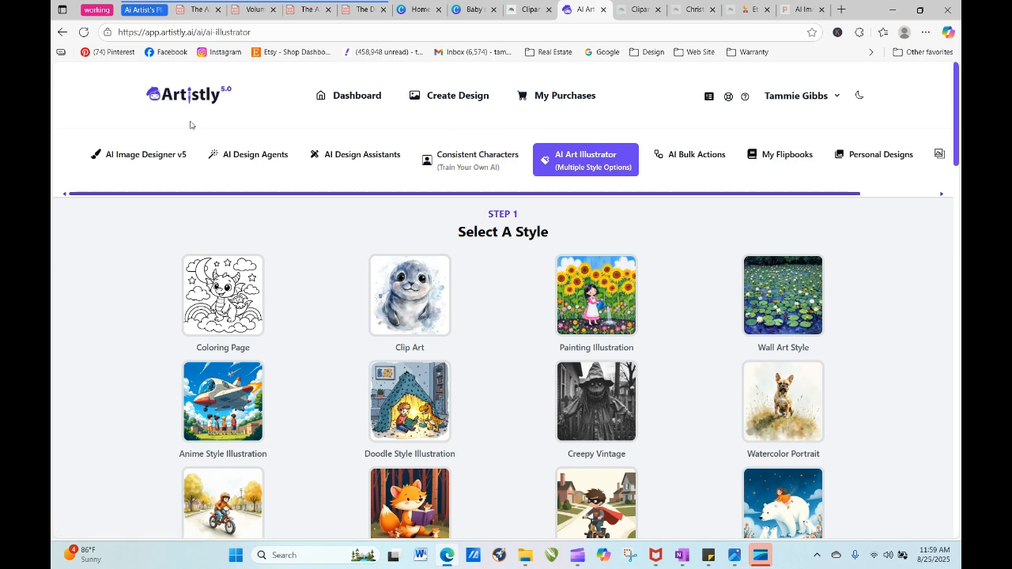
pyautogui.click(146, 154)
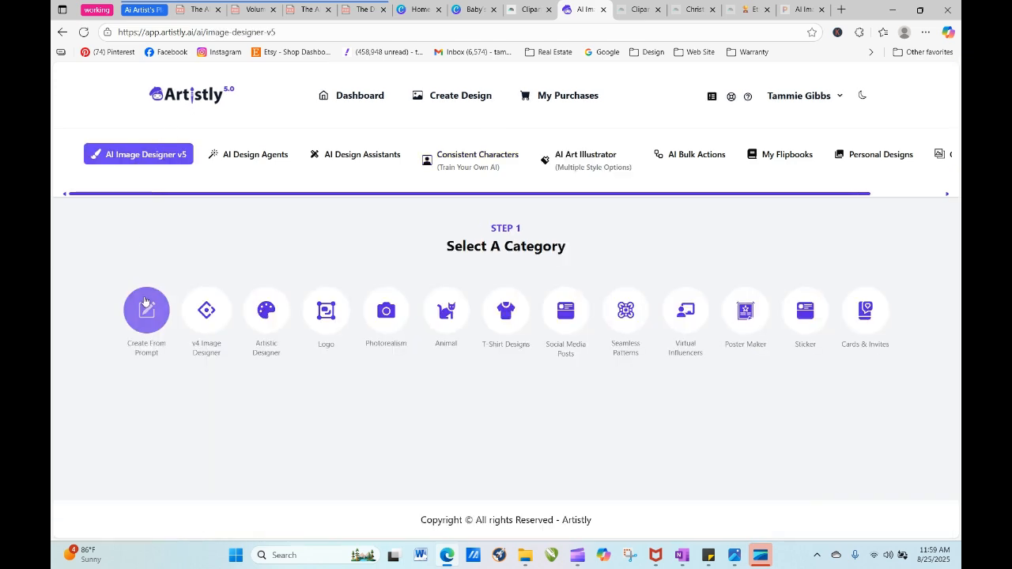
pyautogui.scroll(-1, 145, 301)
pyautogui.scroll(-3, 145, 302)
pyautogui.rightClick(197, 151)
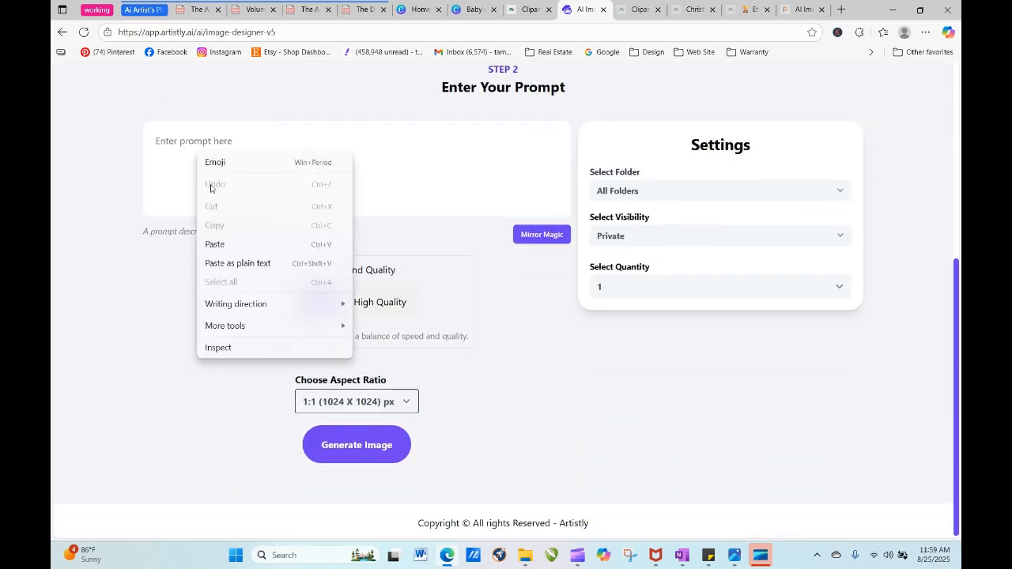
pyautogui.click(215, 245)
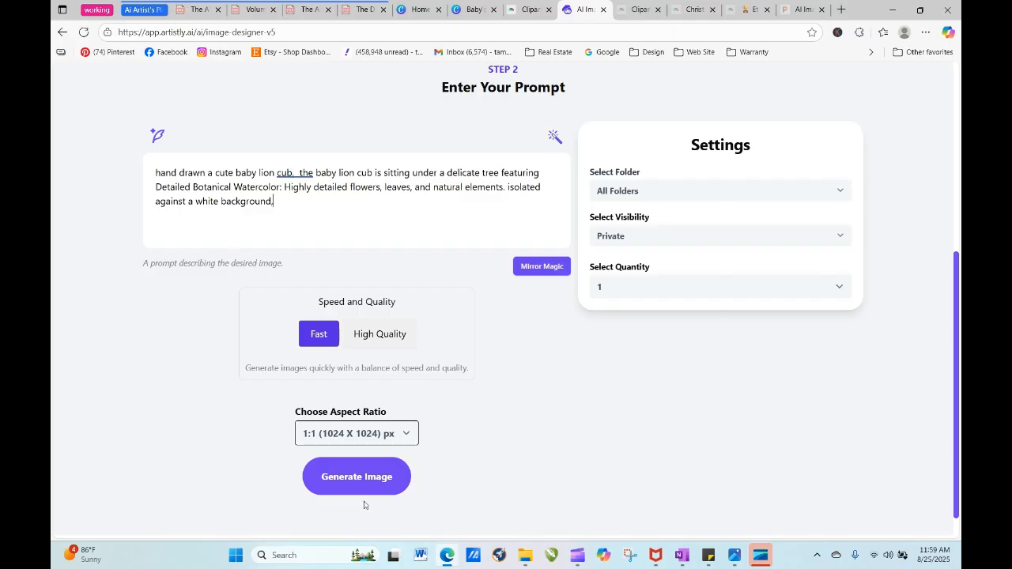
pyautogui.click(380, 334)
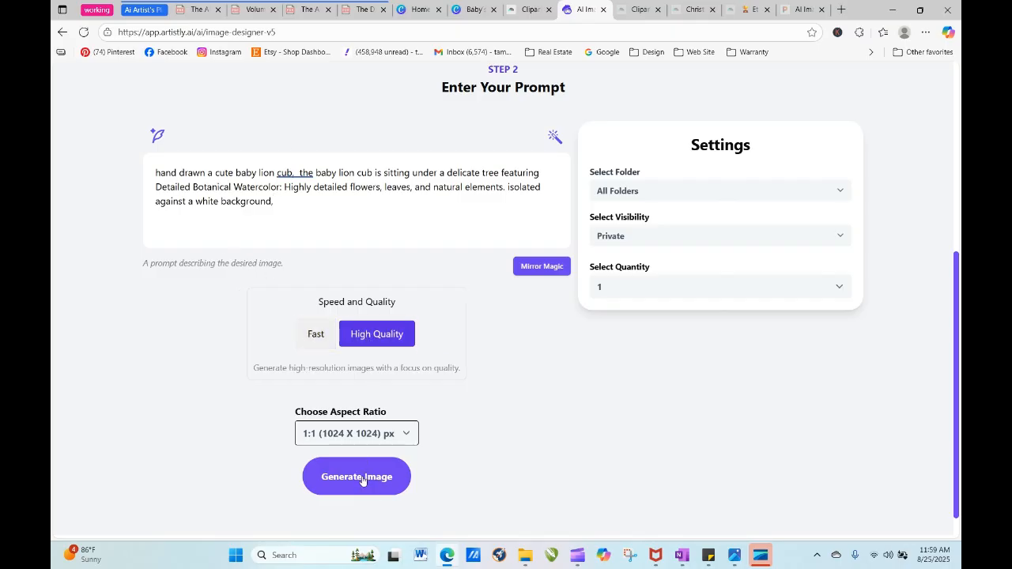
pyautogui.click(361, 478)
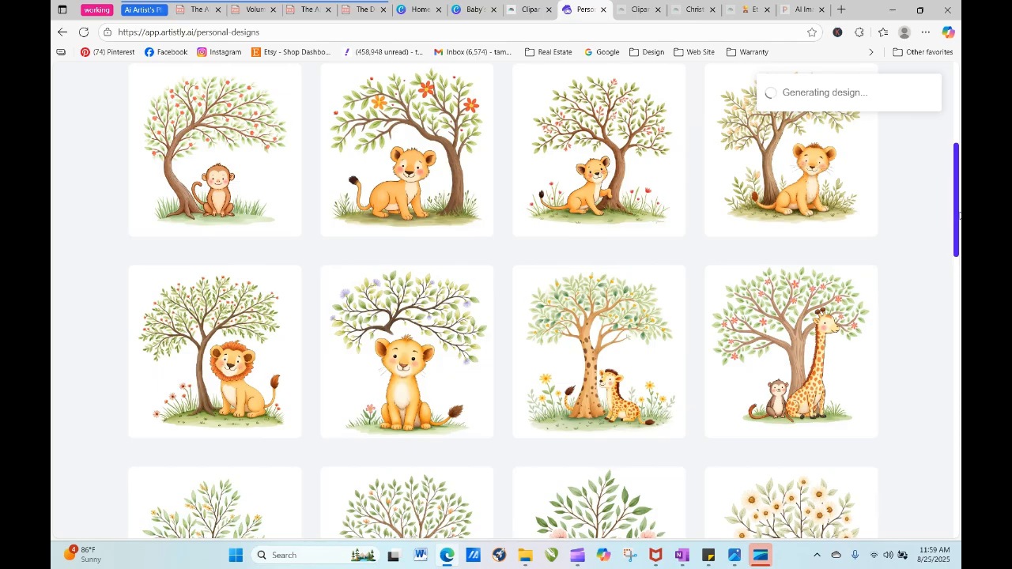
# - Inspect the details of the baby monkey beneath the tree and download that design
pyautogui.moveTo(957, 216); pyautogui.dragTo(955, 172)
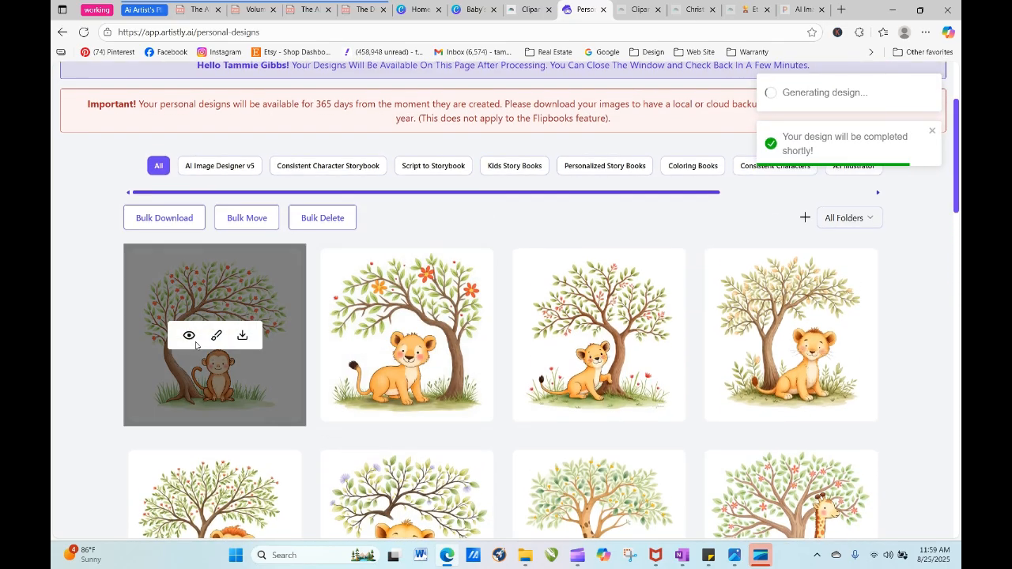
pyautogui.click(189, 337)
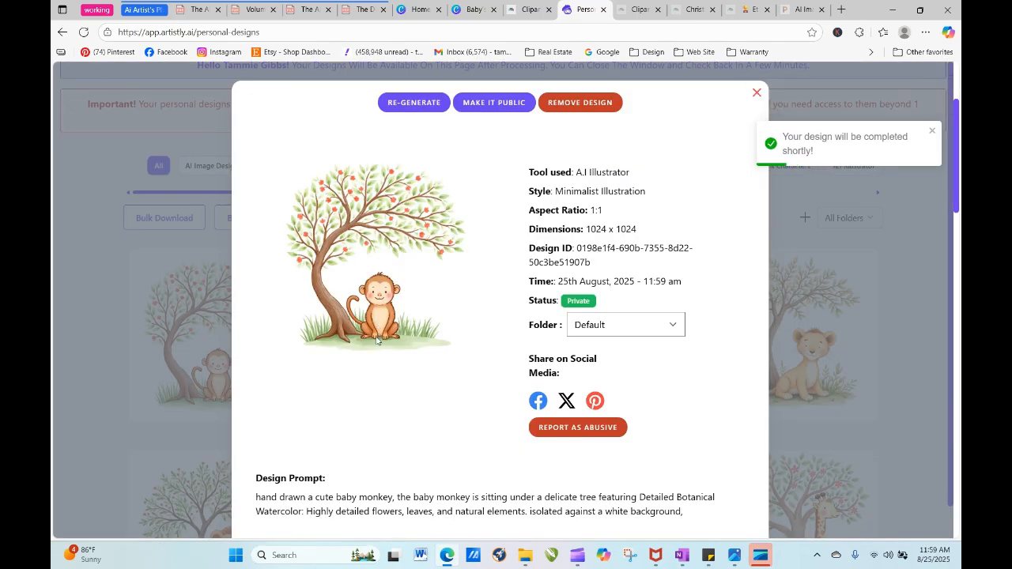
pyautogui.click(756, 94)
pyautogui.click(243, 336)
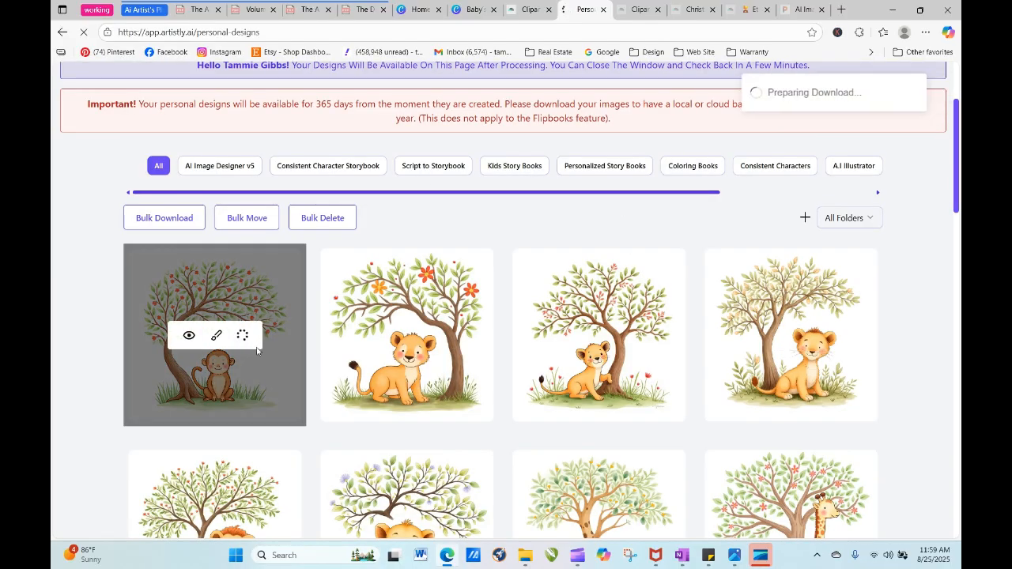
# - Switch to Pixelcut, remove the background from the downloaded monkey image and download the cutout
pyautogui.click(799, 9)
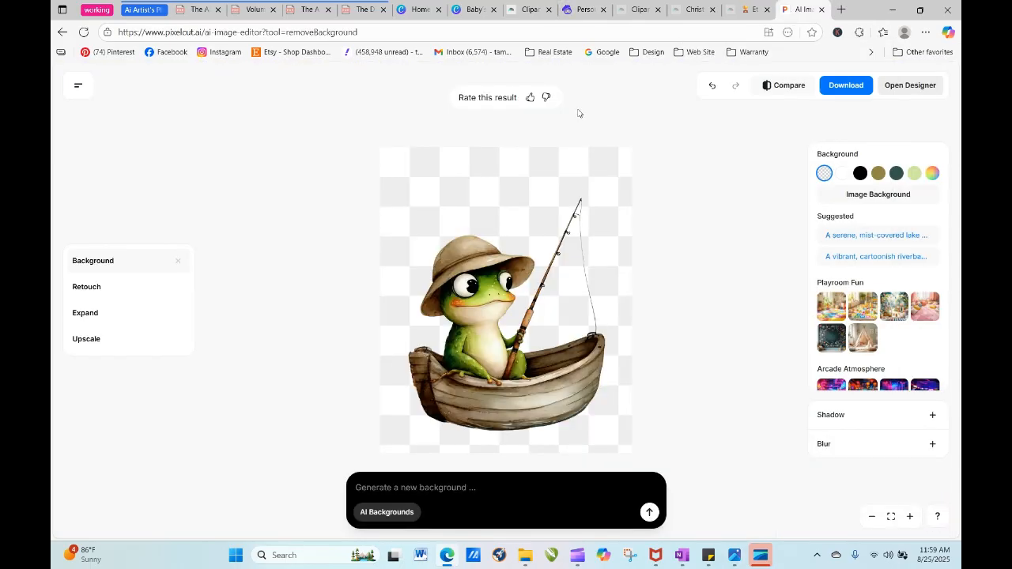
pyautogui.click(62, 32)
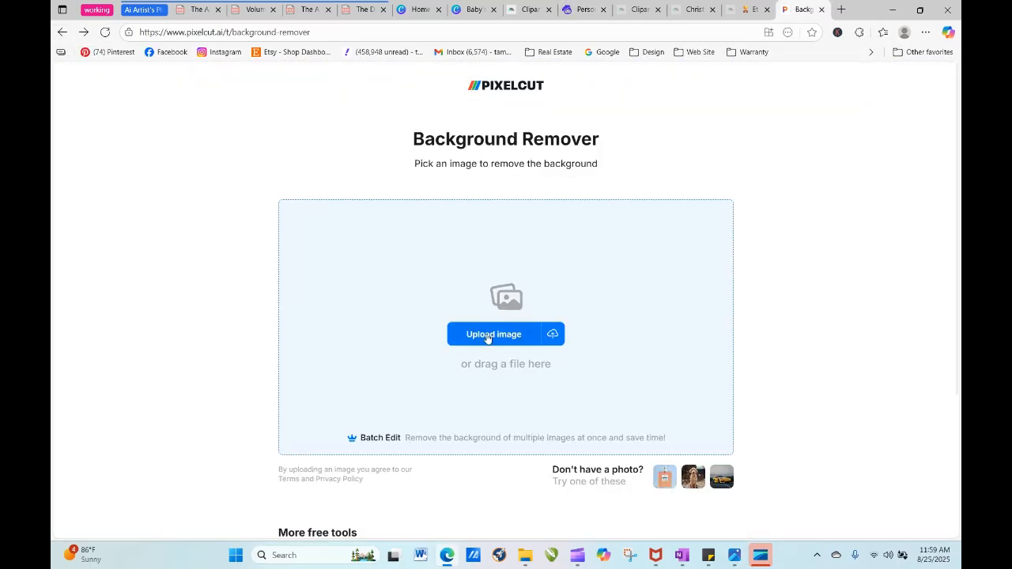
pyautogui.click(488, 336)
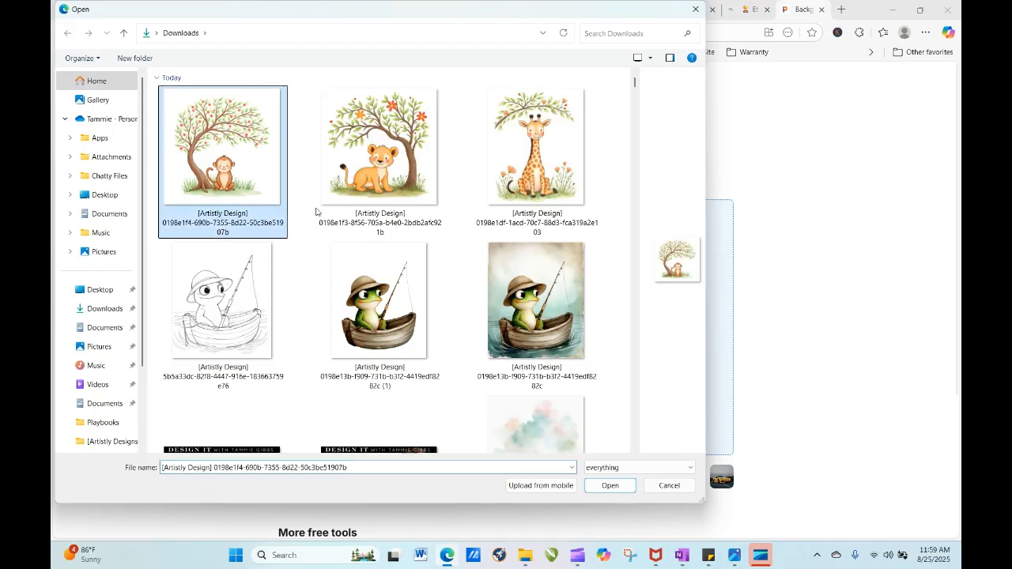
pyautogui.click(609, 484)
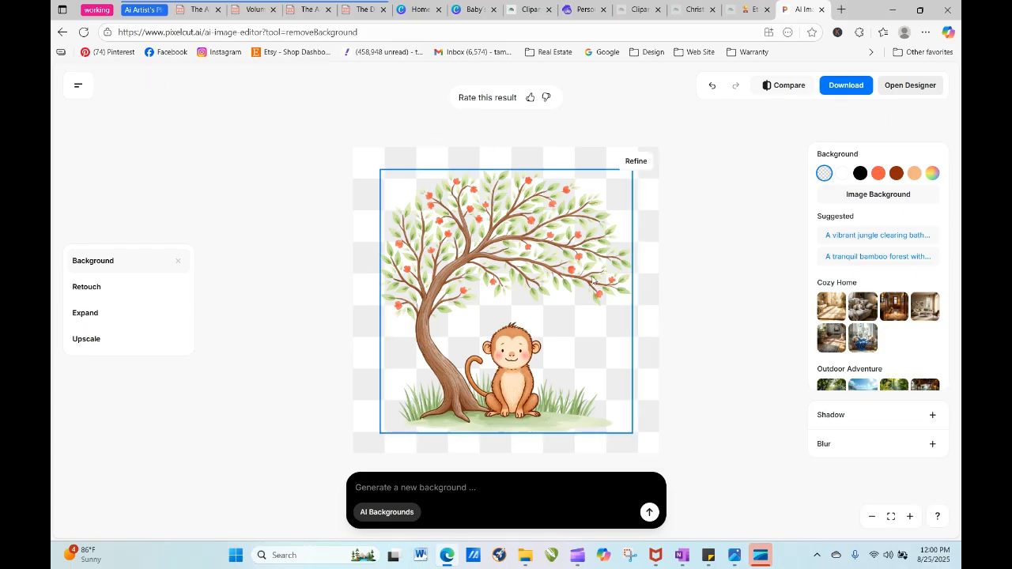
pyautogui.click(838, 87)
# - Return to Artistly, refresh the personal designs and open the details of the maned lion beneath the tree
pyautogui.click(585, 9)
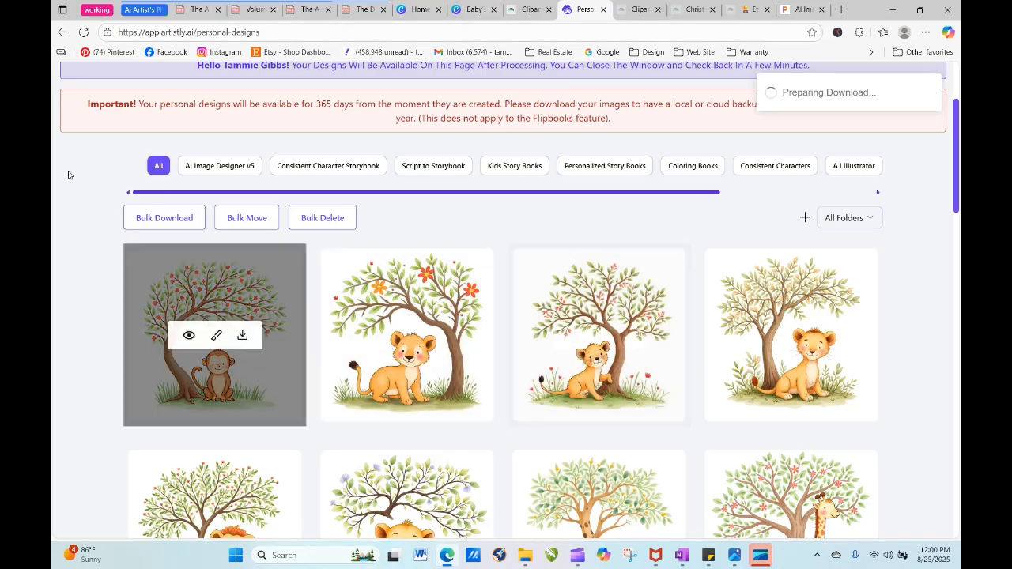
pyautogui.click(84, 32)
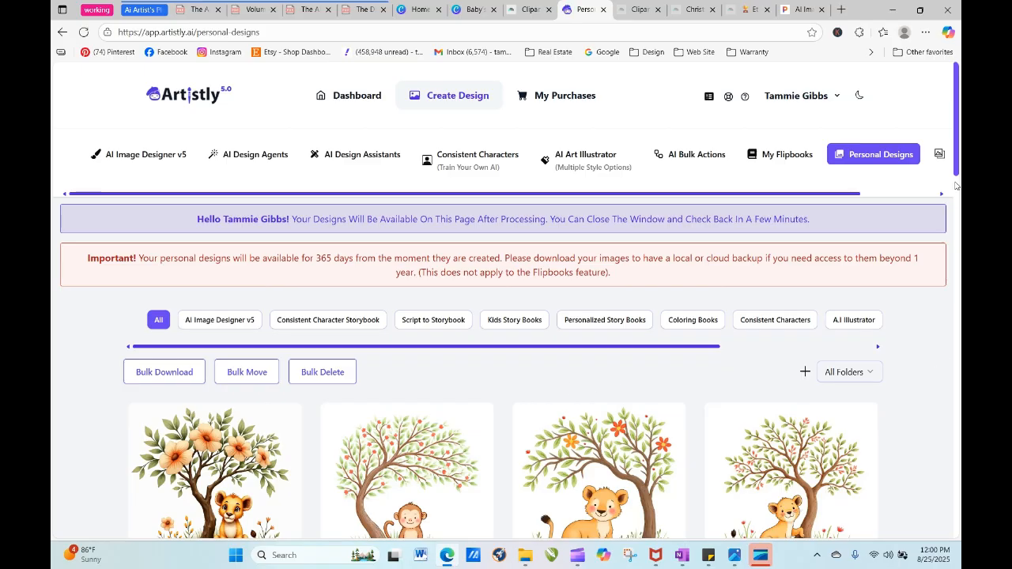
pyautogui.scroll(-2, 957, 150)
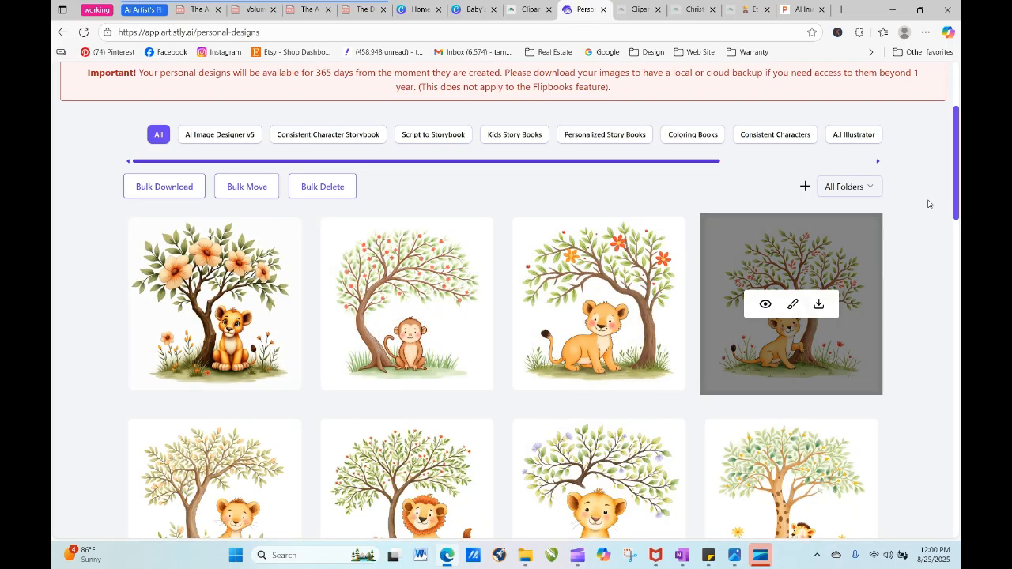
pyautogui.moveTo(958, 194); pyautogui.dragTo(959, 289)
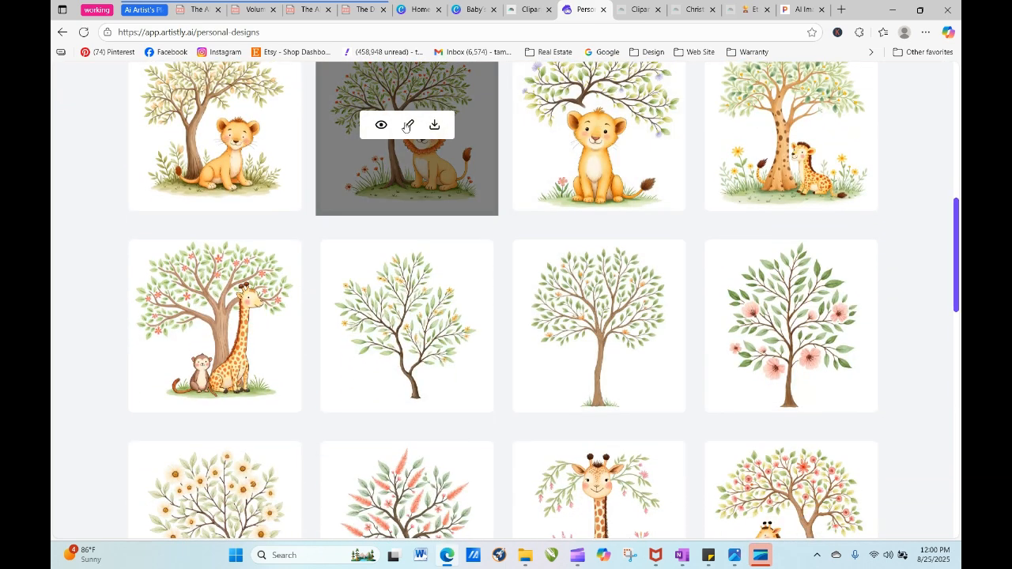
pyautogui.click(380, 125)
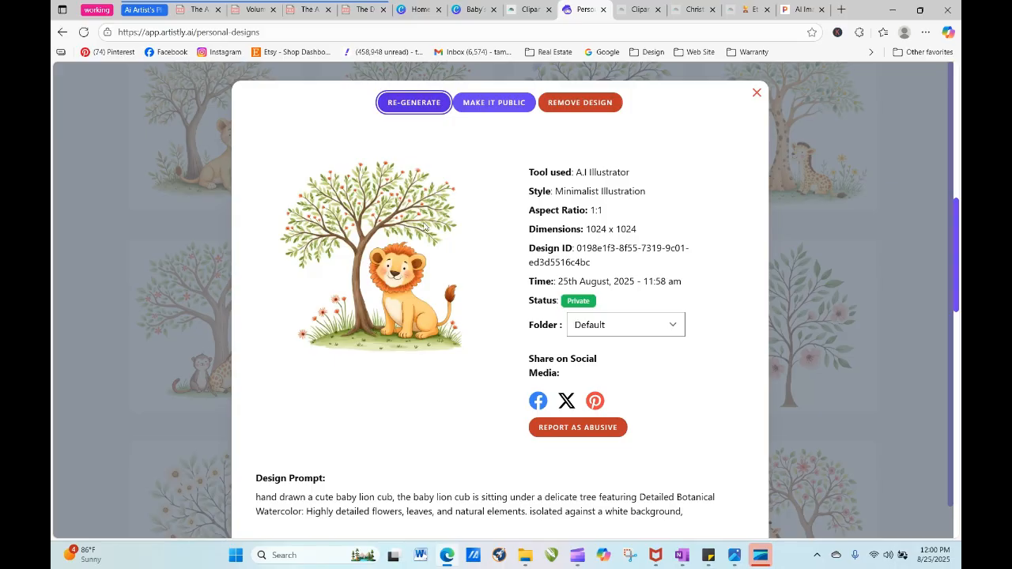
# - Regenerate the maned lion prompt as one 1:1 image in Doodle Style Illustration
pyautogui.click(413, 102)
pyautogui.scroll(-3, 431, 245)
pyautogui.scroll(-15, 431, 245)
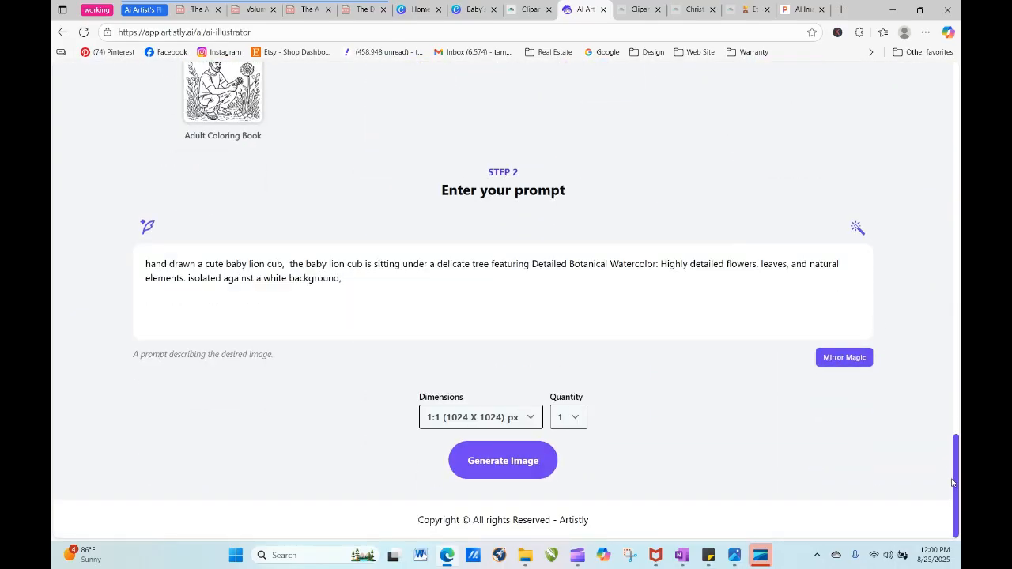
pyautogui.moveTo(952, 482); pyautogui.dragTo(898, 162)
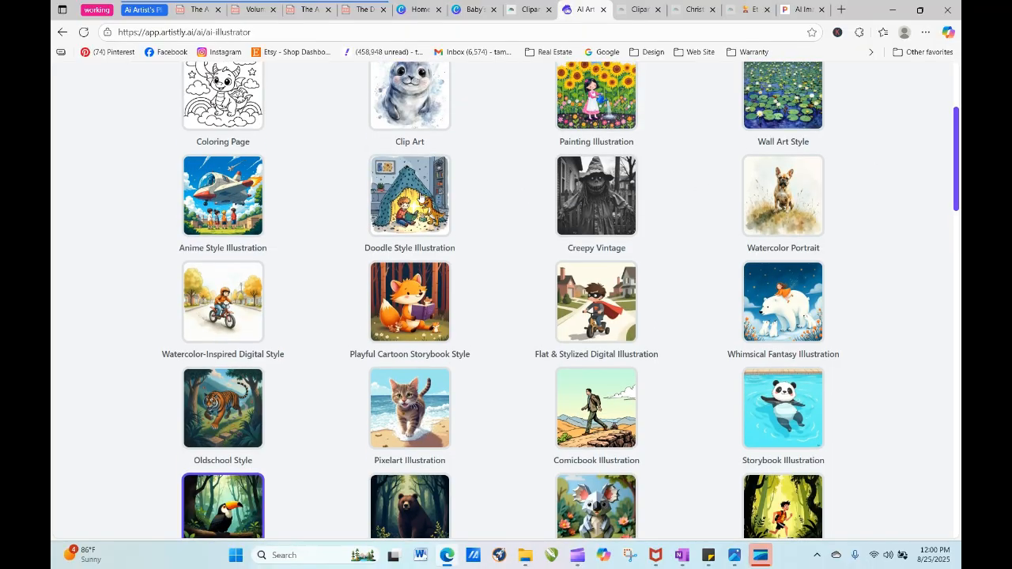
pyautogui.scroll(-20, 414, 196)
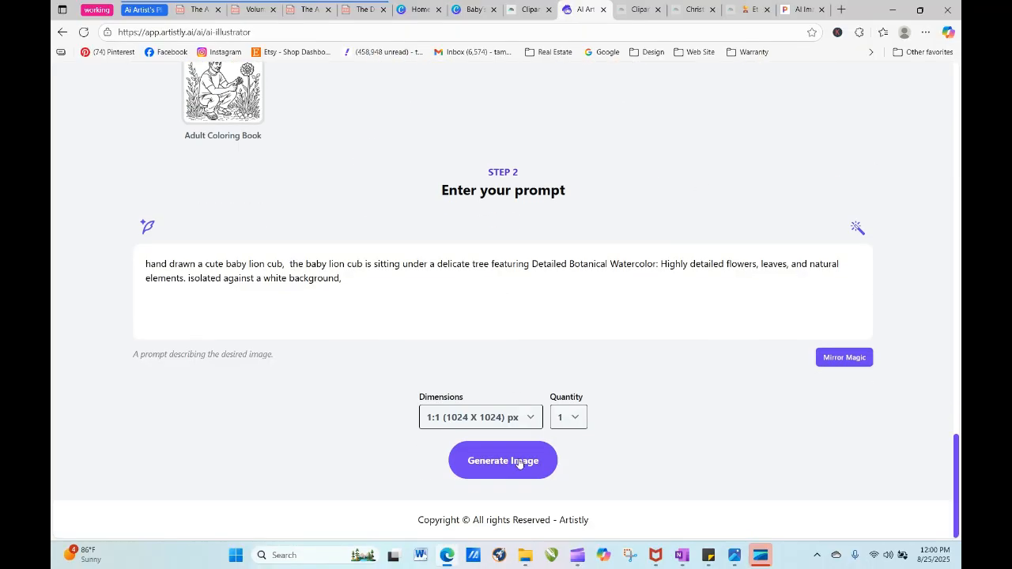
pyautogui.click(517, 462)
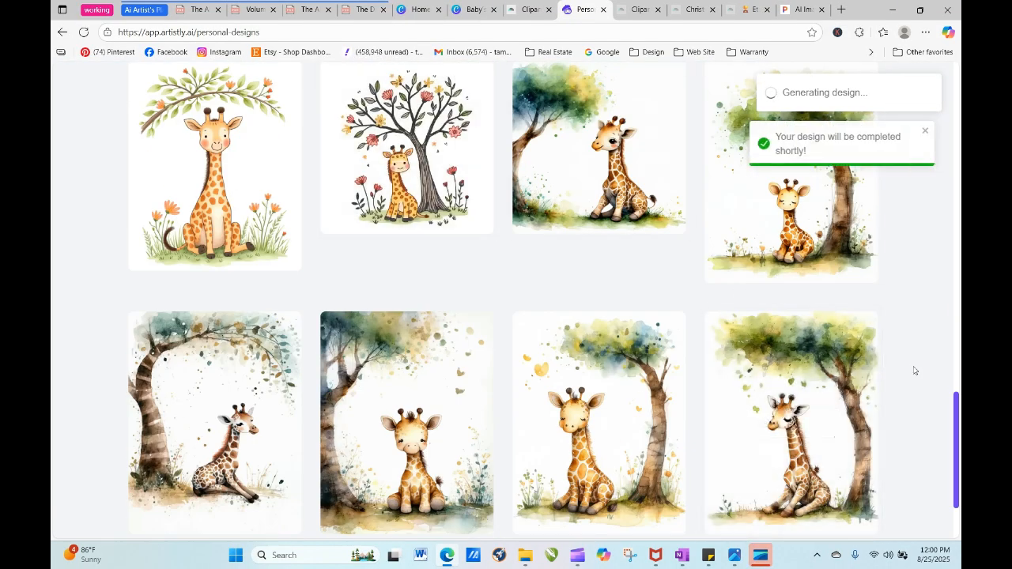
# - Reuse the newly queued lion cub design's prompt to generate one 1:1 image in Watercolor-Inspired Digital Style
pyautogui.moveTo(955, 407); pyautogui.dragTo(897, 135)
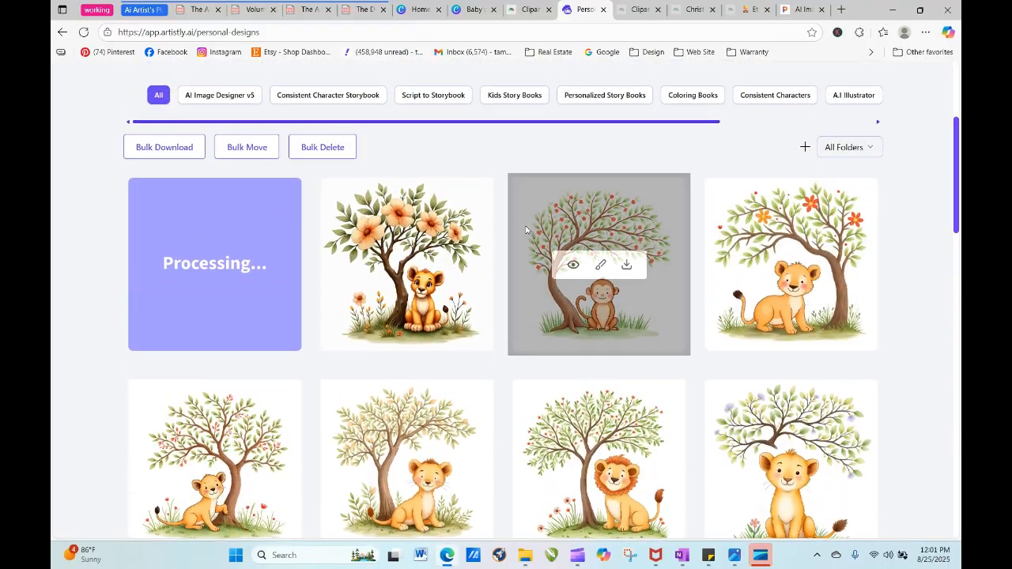
pyautogui.click(189, 265)
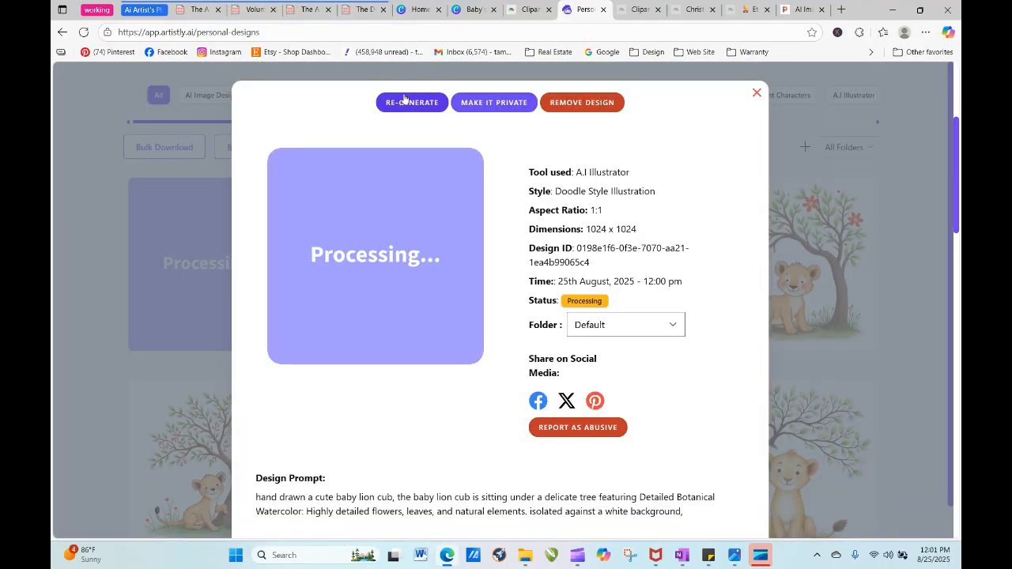
pyautogui.click(405, 100)
pyautogui.scroll(-15, 402, 188)
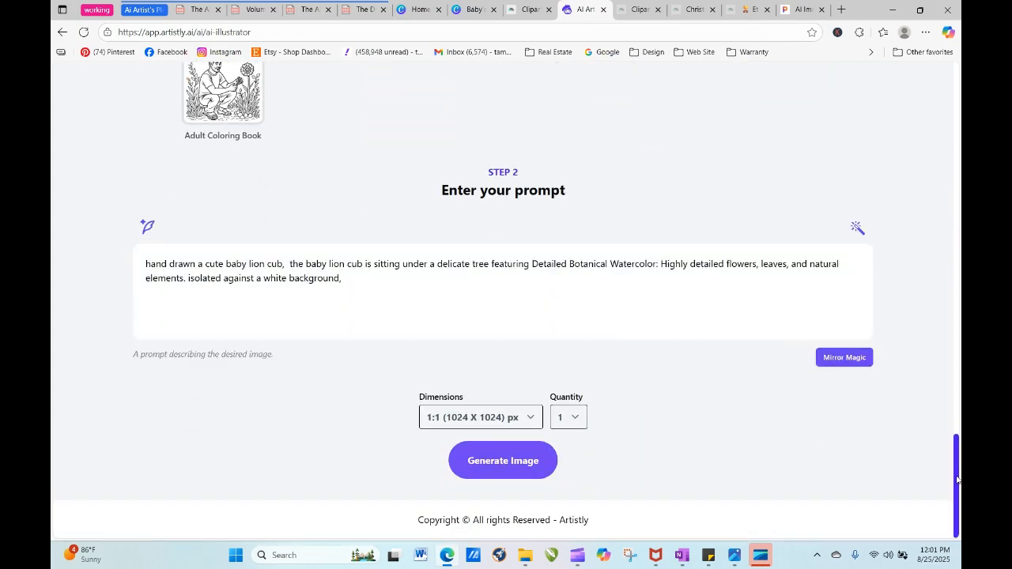
pyautogui.moveTo(957, 478); pyautogui.dragTo(929, 142)
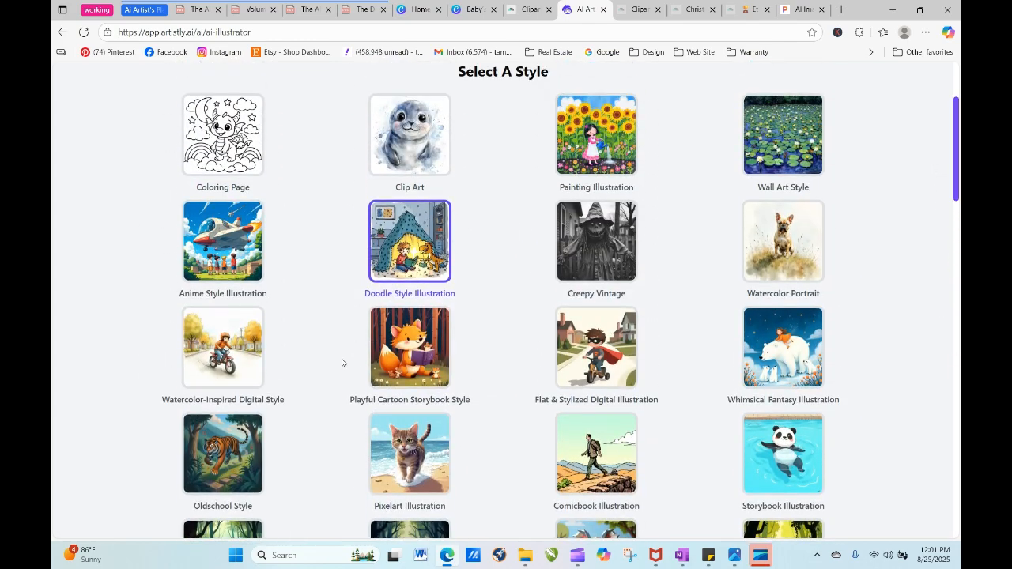
pyautogui.scroll(-15, 205, 360)
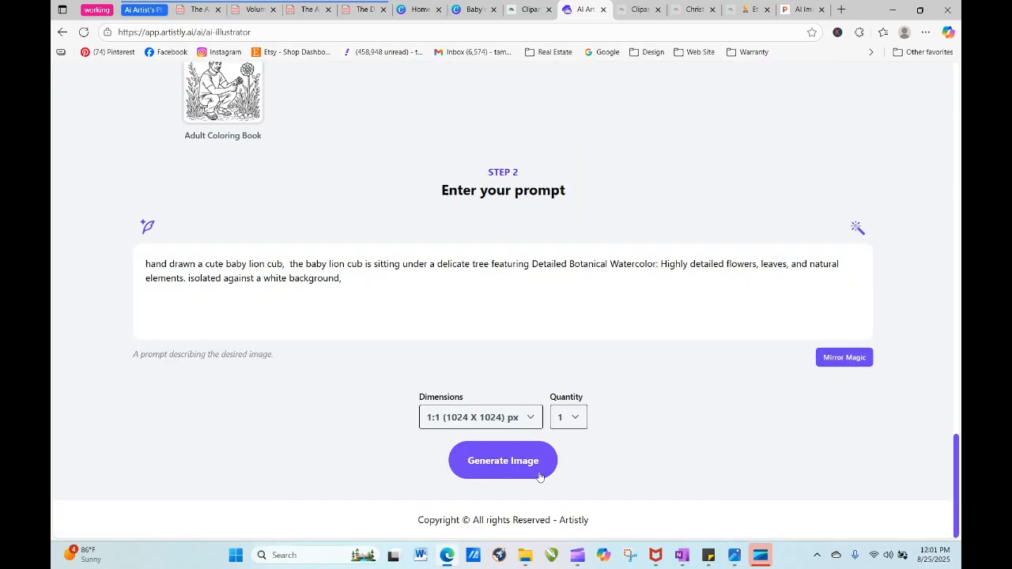
pyautogui.click(540, 474)
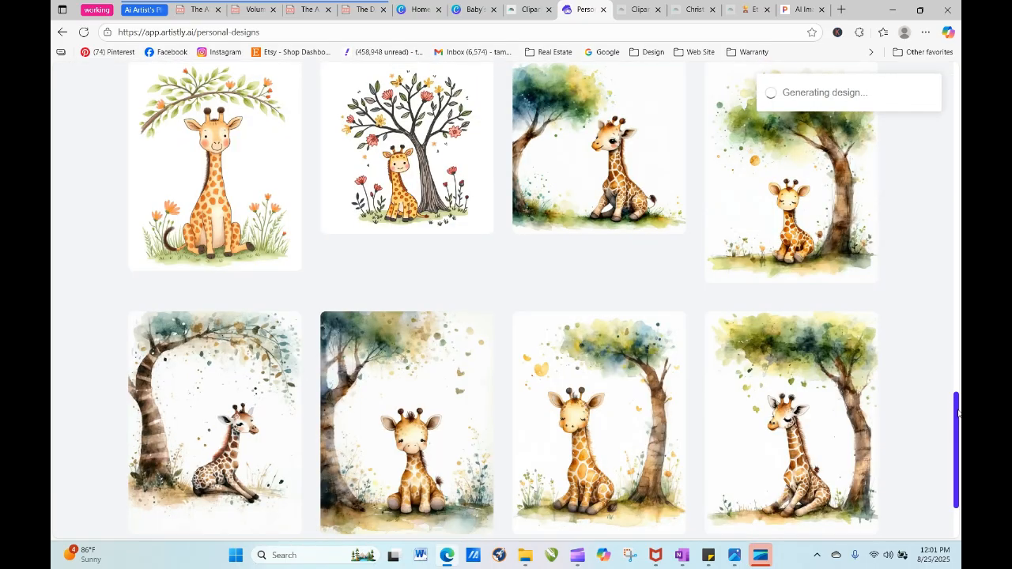
# - Refresh the personal designs and inspect the details of the Doodle Style lion and the Watercolor-Inspired Digital Style lion cub
pyautogui.moveTo(957, 412); pyautogui.dragTo(940, 158)
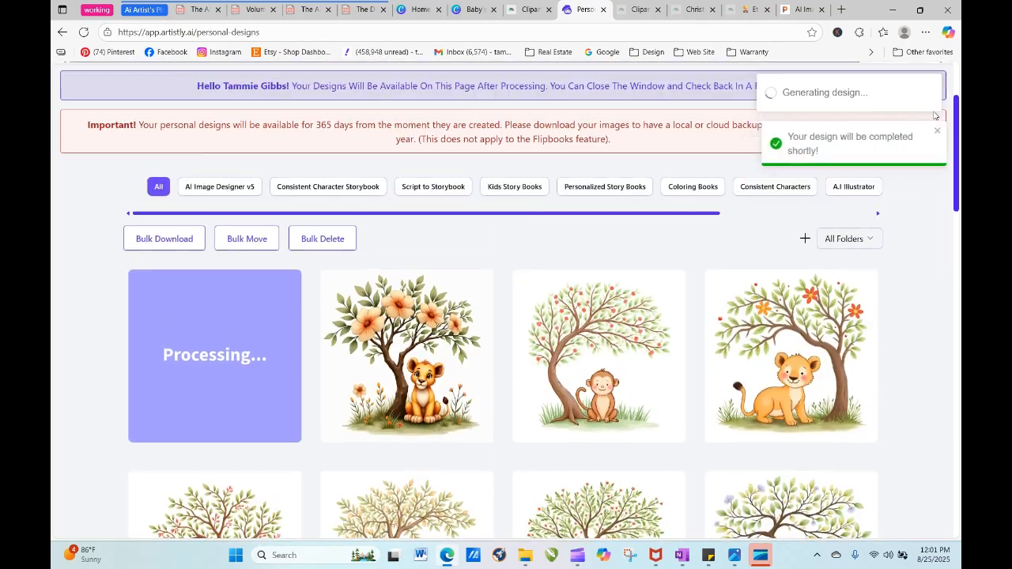
pyautogui.click(84, 32)
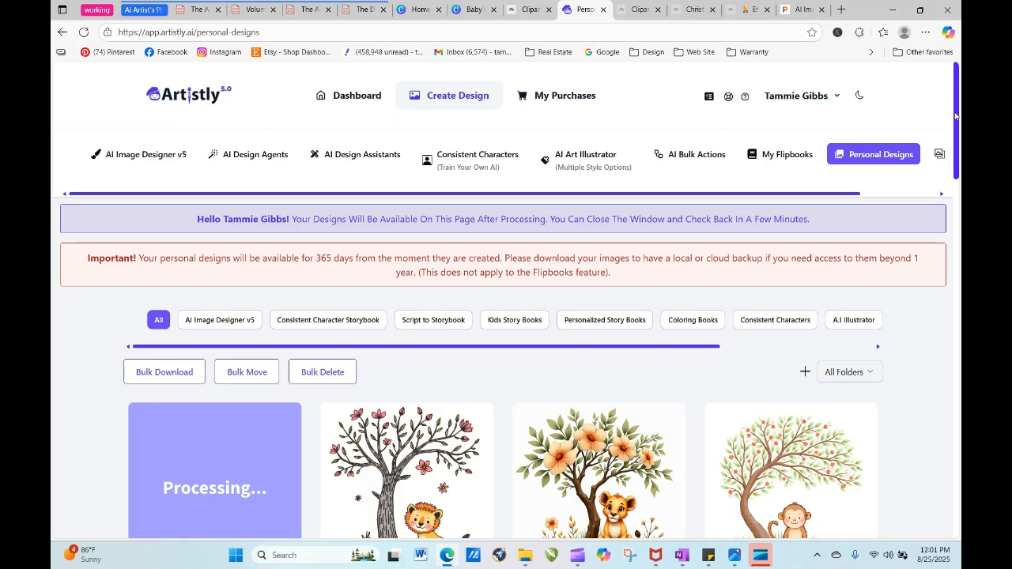
pyautogui.moveTo(955, 116); pyautogui.dragTo(955, 163)
pyautogui.moveTo(410, 272)
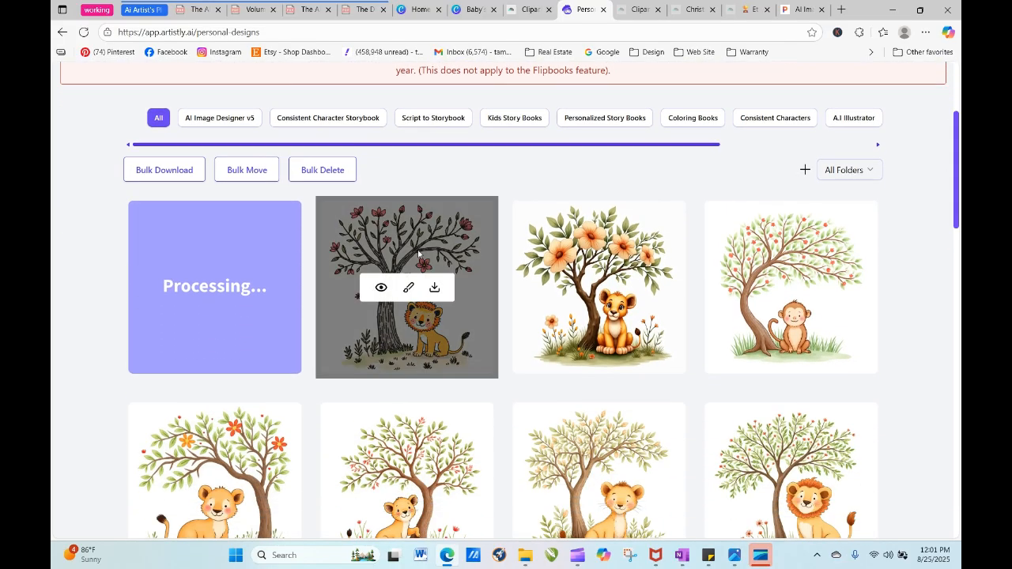
pyautogui.click(381, 288)
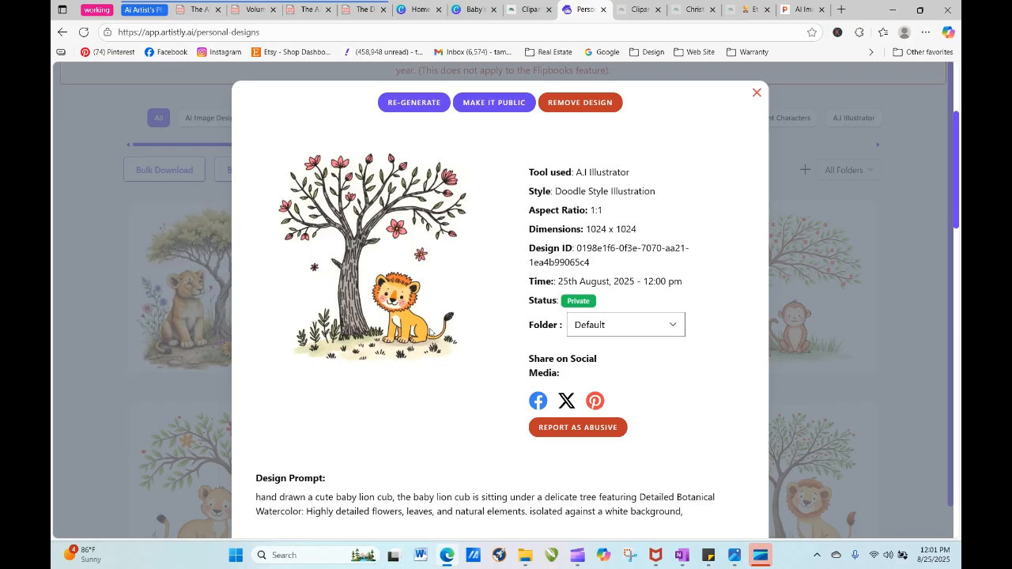
pyautogui.click(756, 94)
pyautogui.moveTo(223, 330)
pyautogui.click(188, 290)
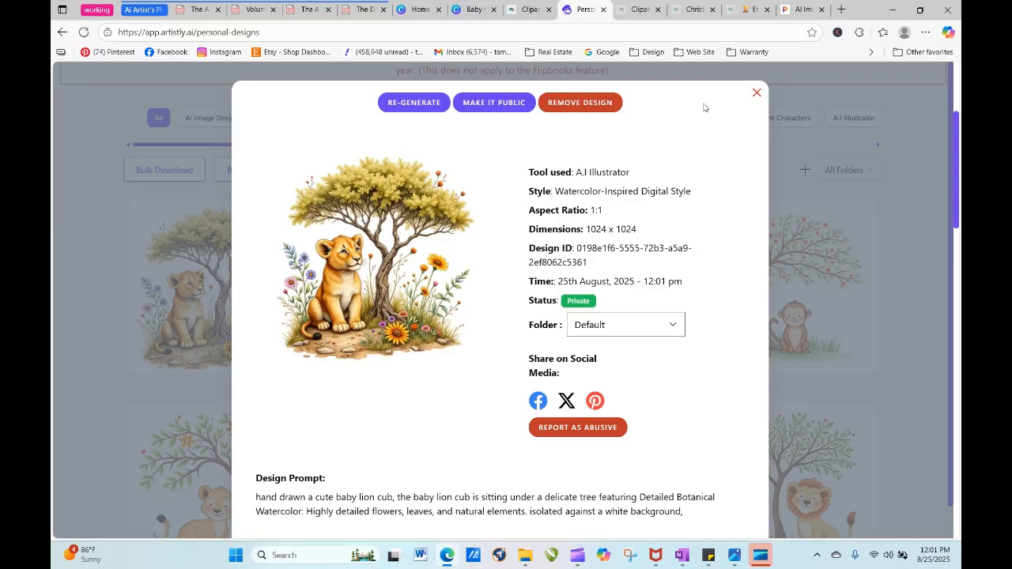
# - Regenerate the lion cub prompt as a 1:1 image in Unique Dreamy Style
pyautogui.click(414, 103)
pyautogui.scroll(-5, 411, 335)
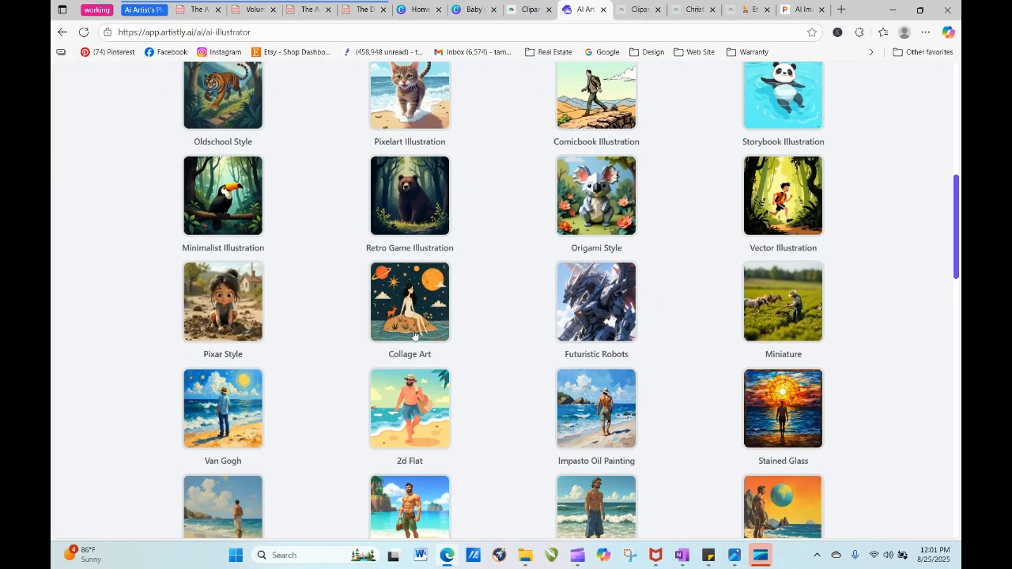
pyautogui.scroll(-15, 628, 295)
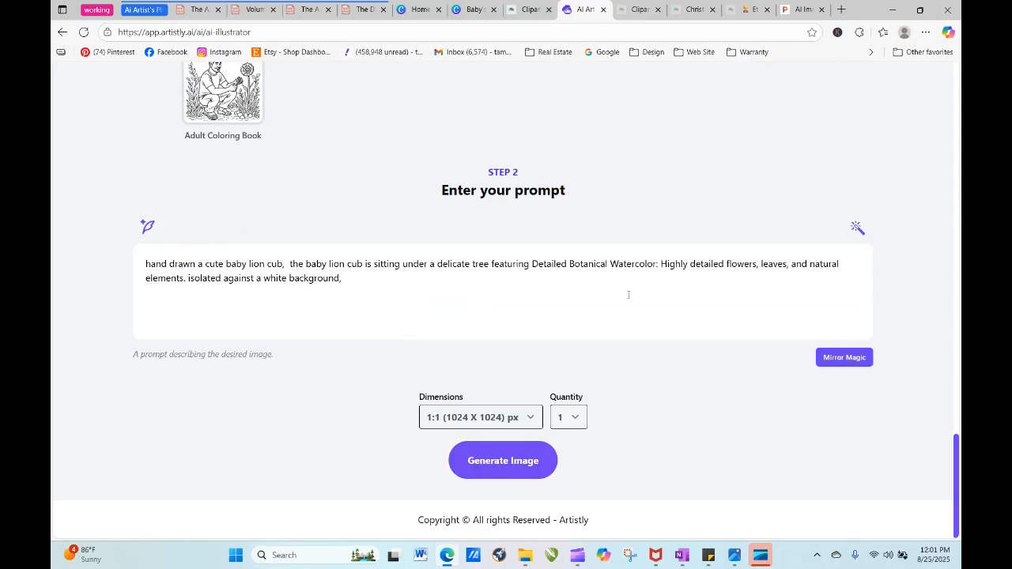
pyautogui.moveTo(957, 455); pyautogui.dragTo(950, 315)
pyautogui.scroll(-12, 927, 377)
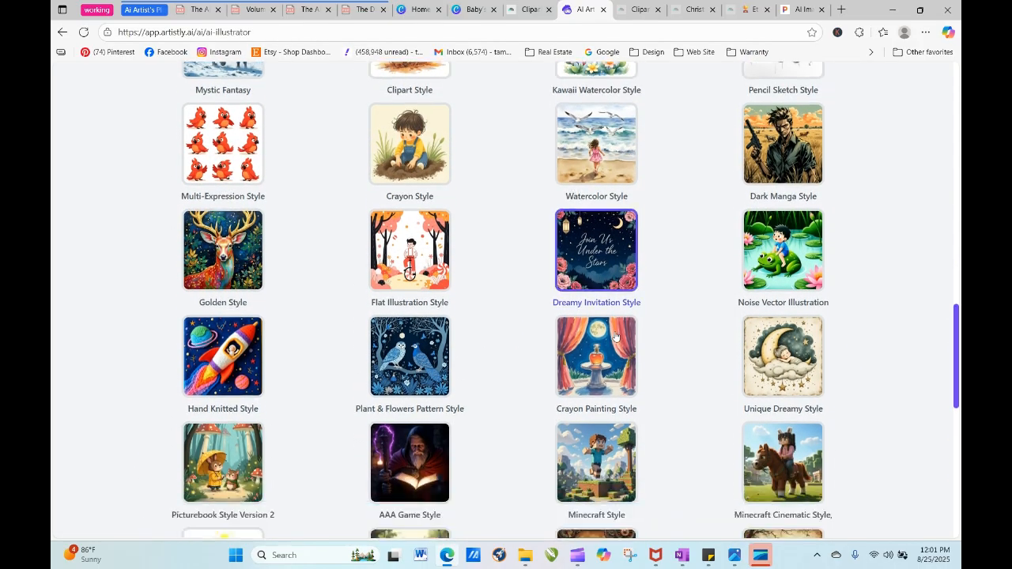
pyautogui.scroll(10, 939, 433)
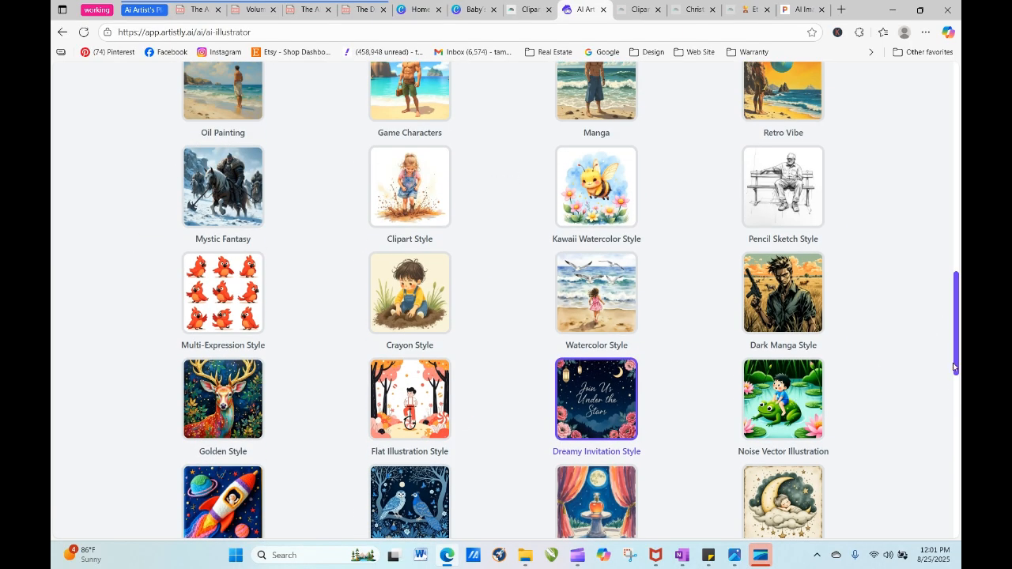
pyautogui.scroll(-3, 956, 372)
pyautogui.scroll(-6, 803, 331)
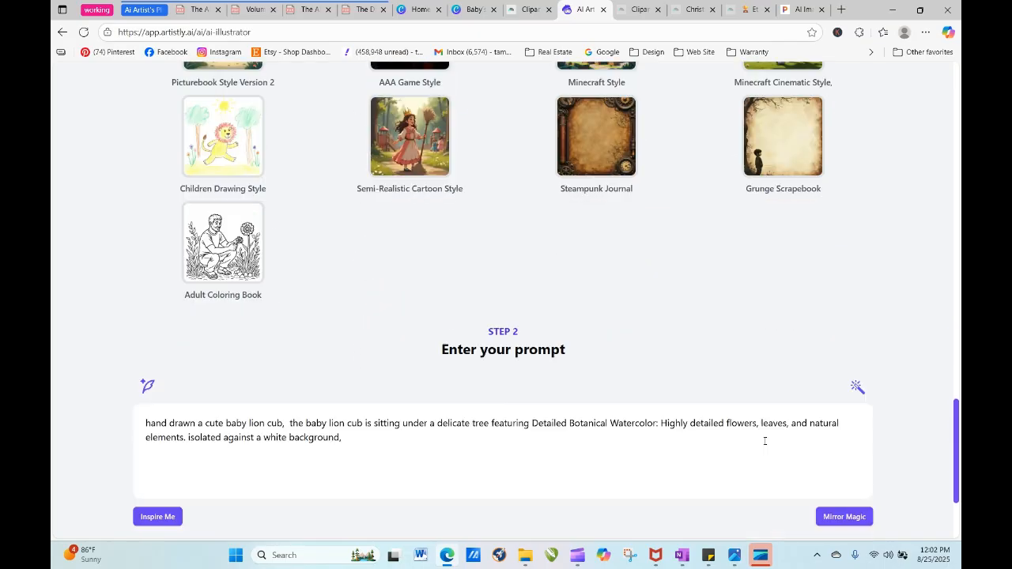
pyautogui.click(527, 463)
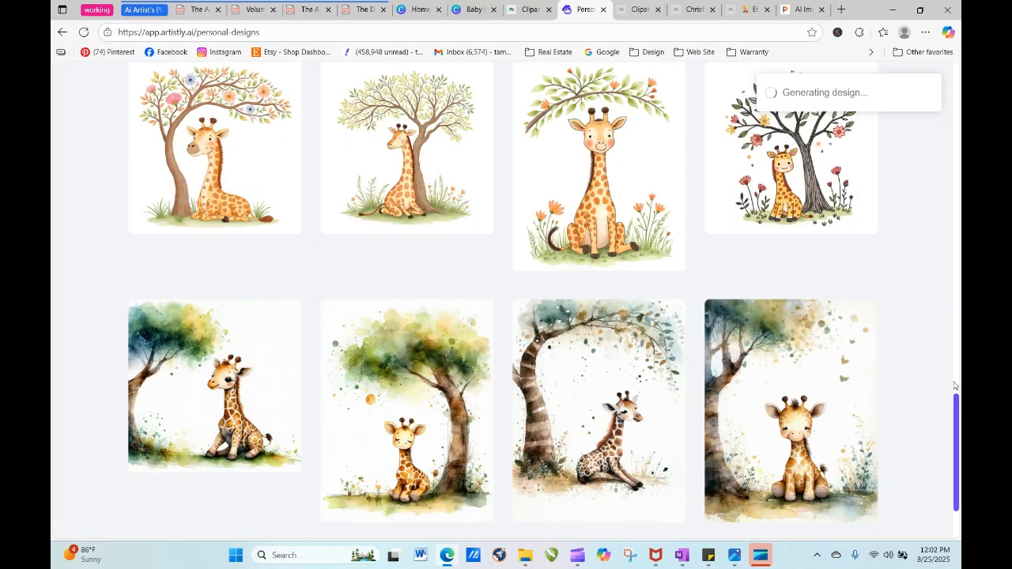
# - Refresh the personal designs and open the details of the Unique Dreamy Style lion cub beneath the flowering tree
pyautogui.moveTo(957, 409); pyautogui.dragTo(938, 177)
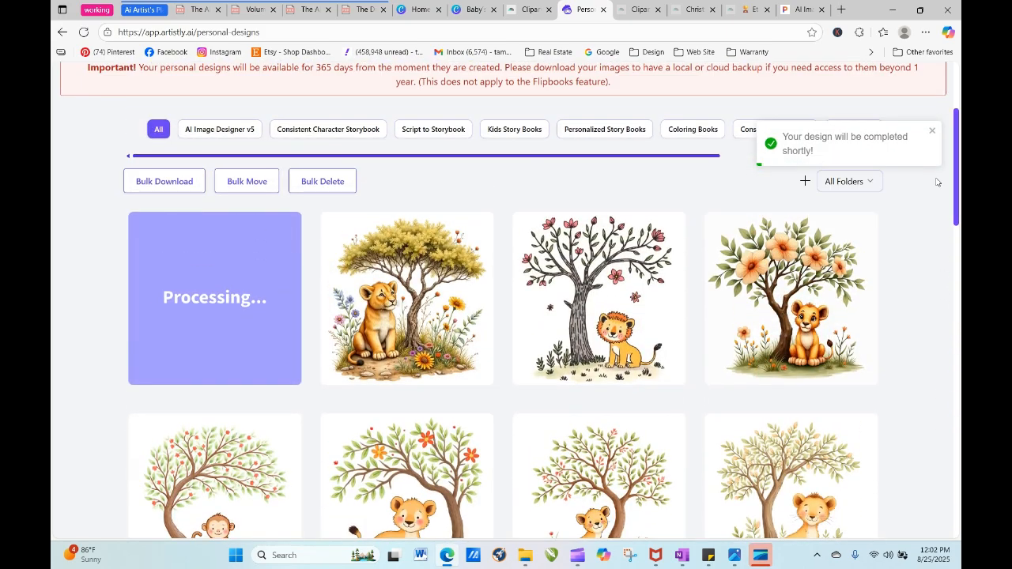
pyautogui.click(84, 32)
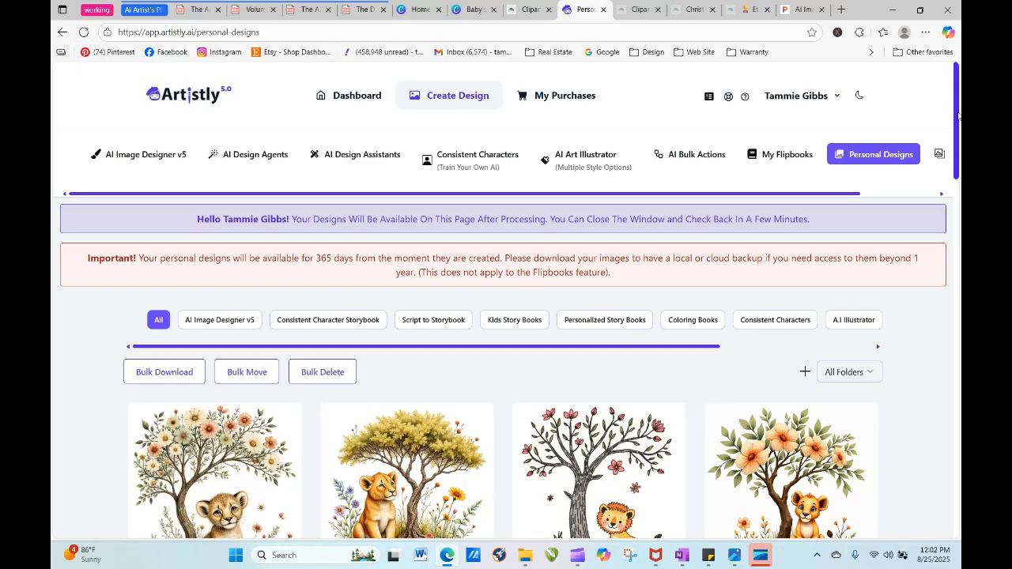
pyautogui.scroll(-2, 958, 115)
pyautogui.moveTo(145, 296)
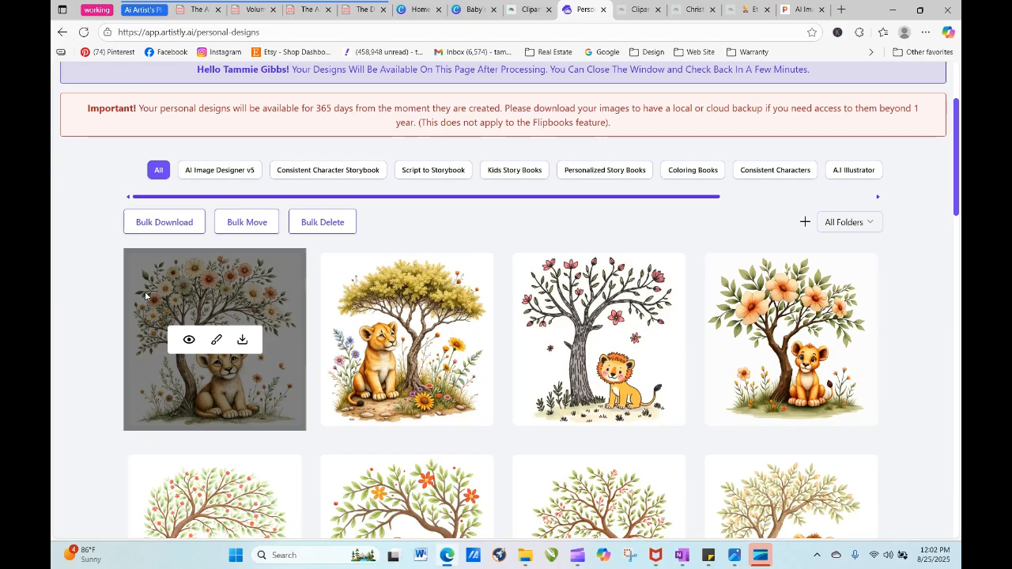
pyautogui.click(188, 342)
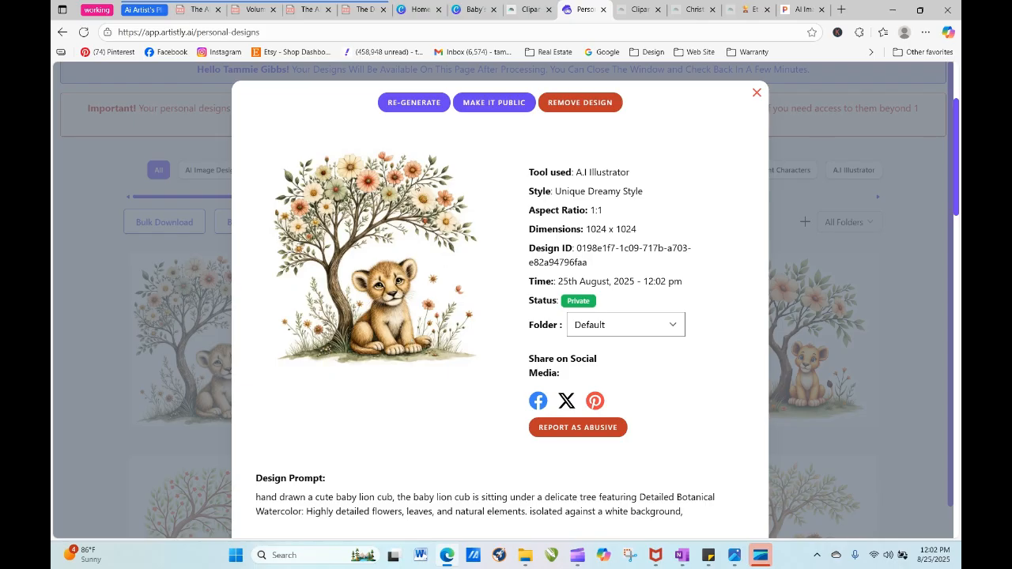
# - Start regenerating the Unique Dreamy Style cub and cut the prompt's lion cub wording so it starts "hand drawn a cute a delicate tree"
pyautogui.click(414, 102)
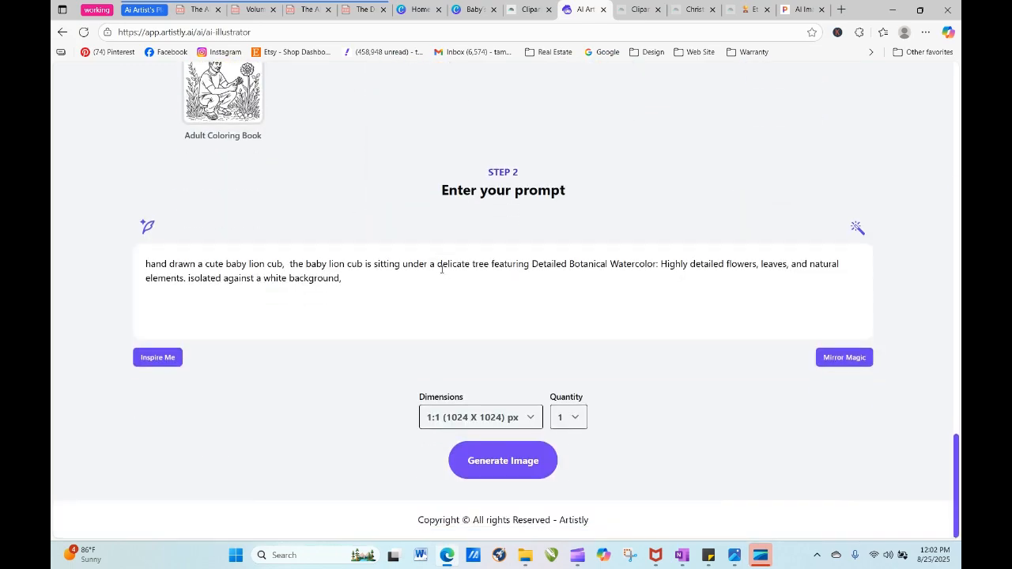
pyautogui.moveTo(287, 267); pyautogui.dragTo(232, 267)
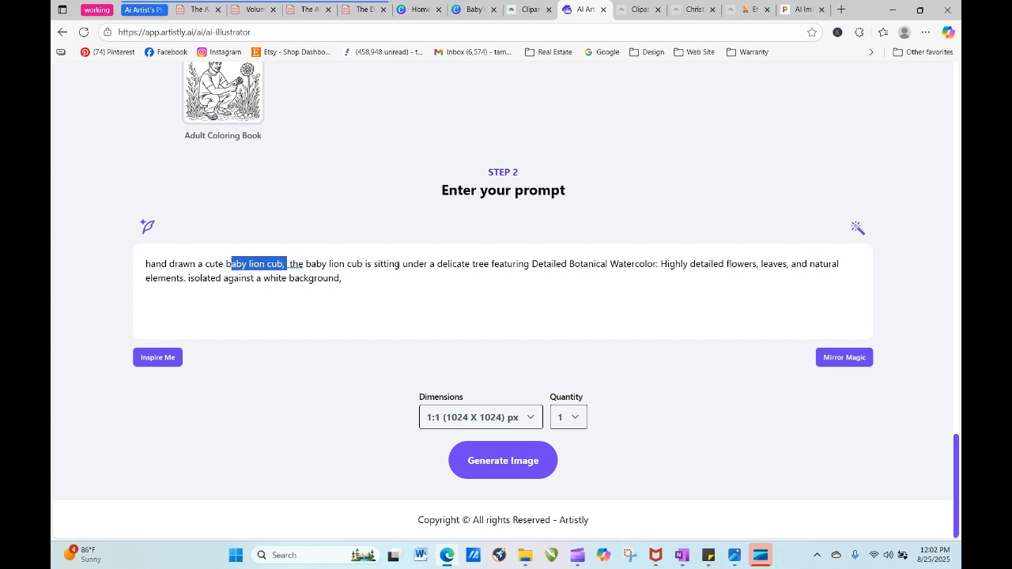
pyautogui.moveTo(398, 266); pyautogui.dragTo(305, 265)
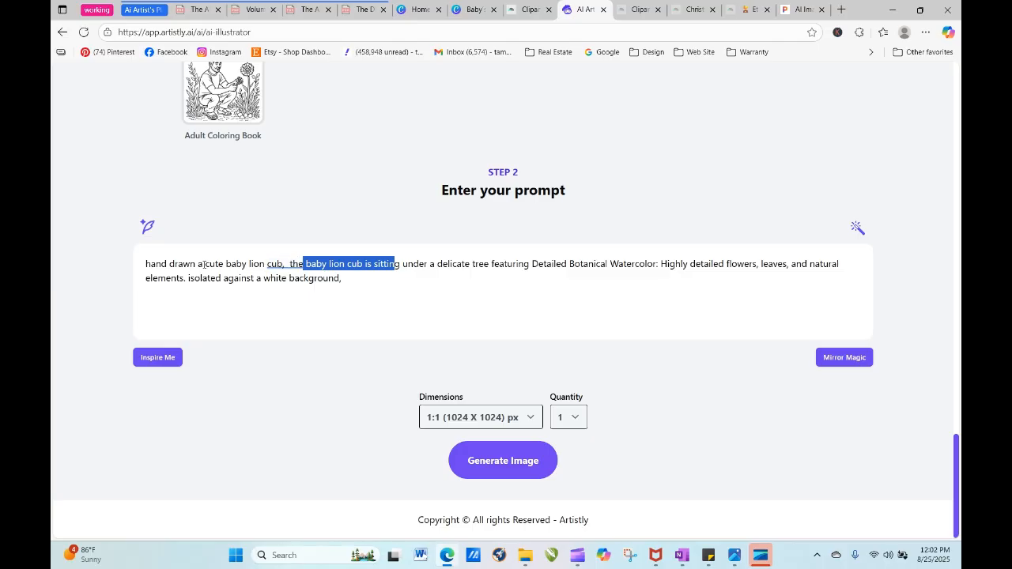
pyautogui.moveTo(226, 264); pyautogui.dragTo(426, 264)
pyautogui.press('BackSpace')
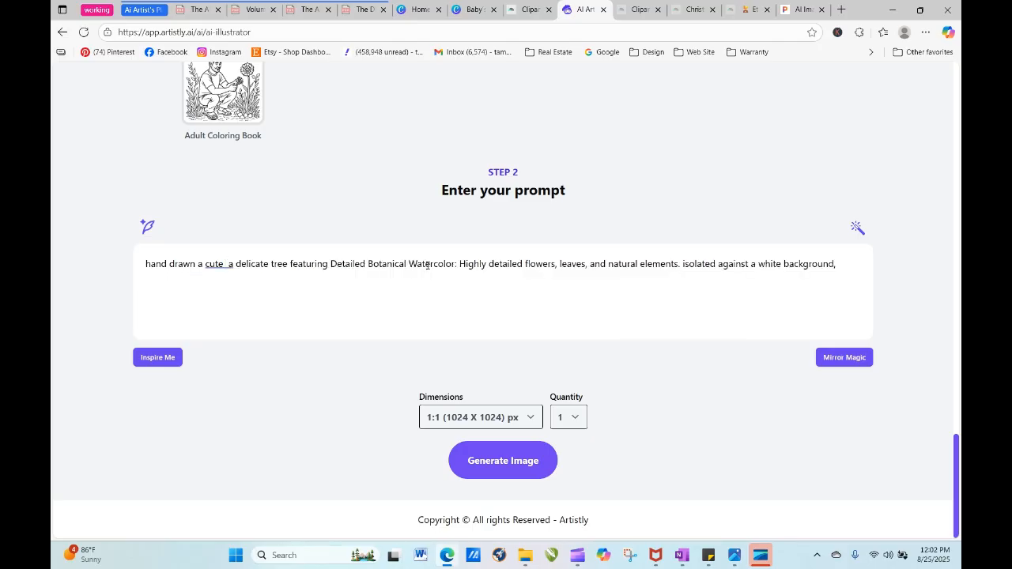
pyautogui.press('BackSpace')
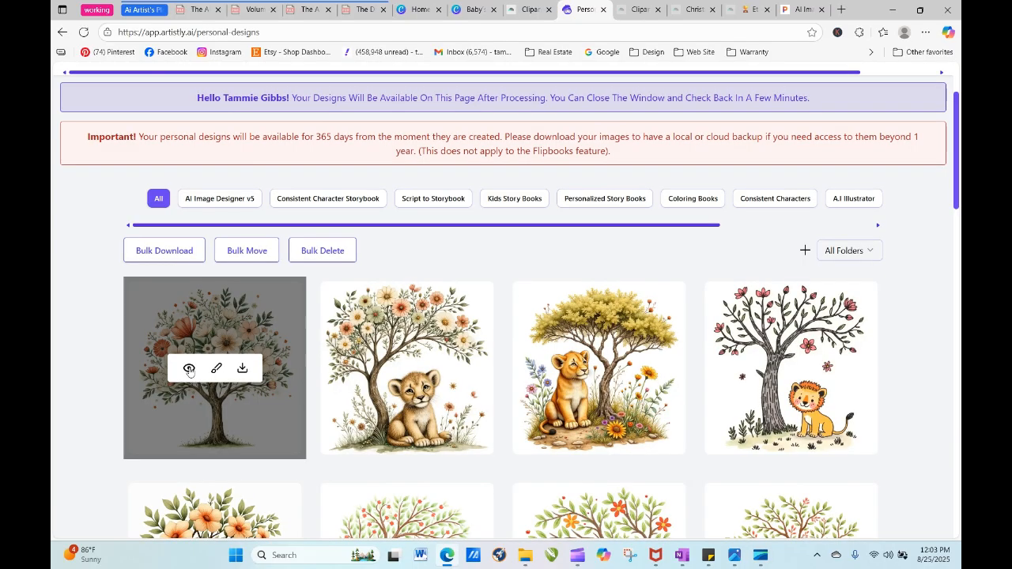
# - Open the details of the new flowering tree without a lion and regenerate it in Unique Dreamy Style with a quantity of 4
pyautogui.click(188, 368)
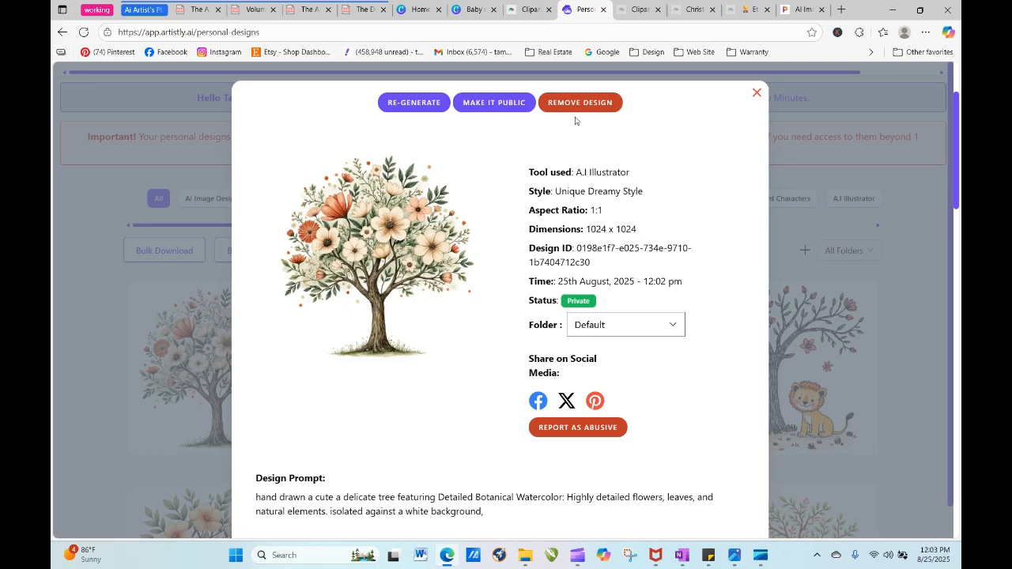
pyautogui.click(432, 102)
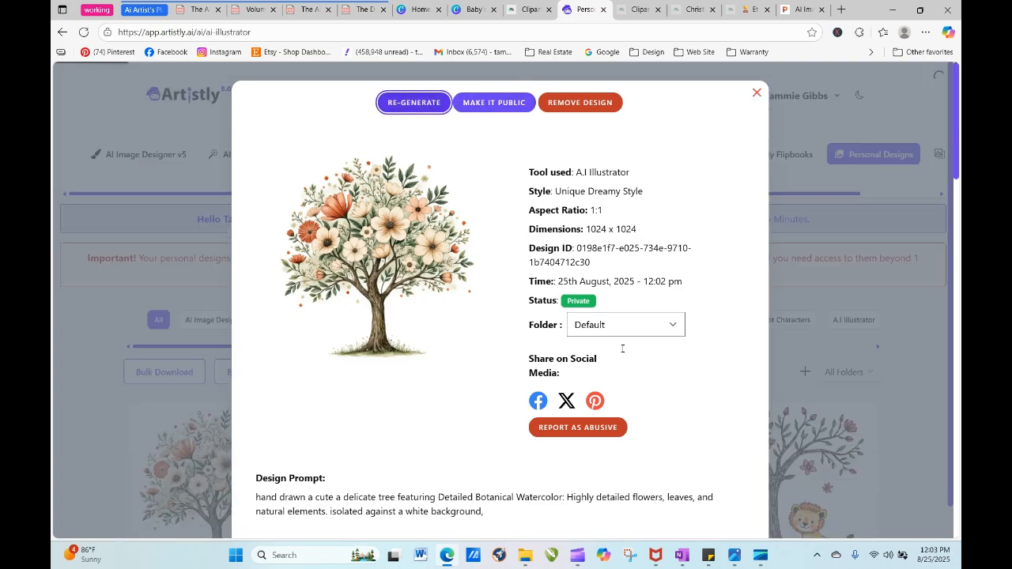
pyautogui.scroll(-15, 690, 425)
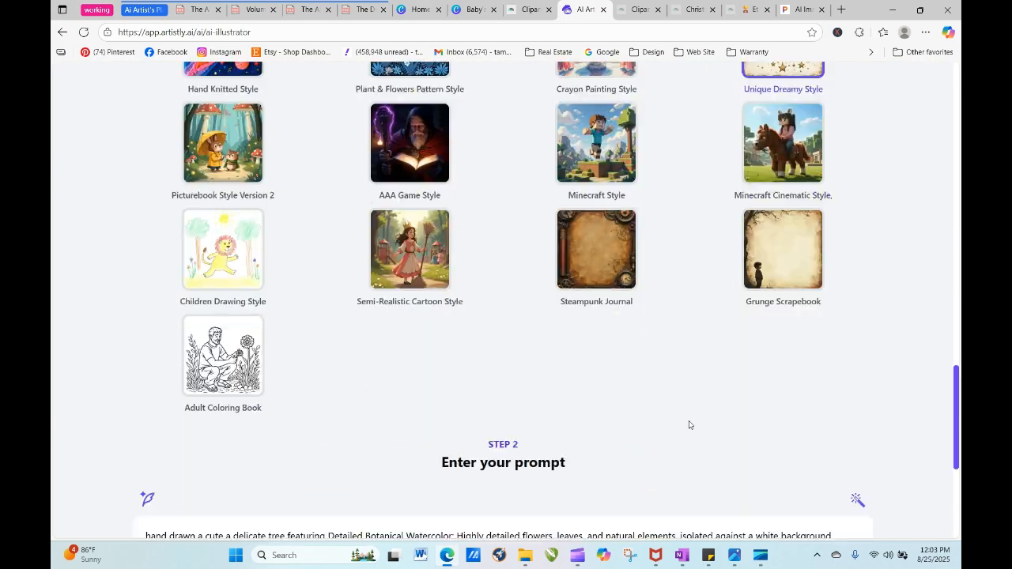
pyautogui.click(575, 419)
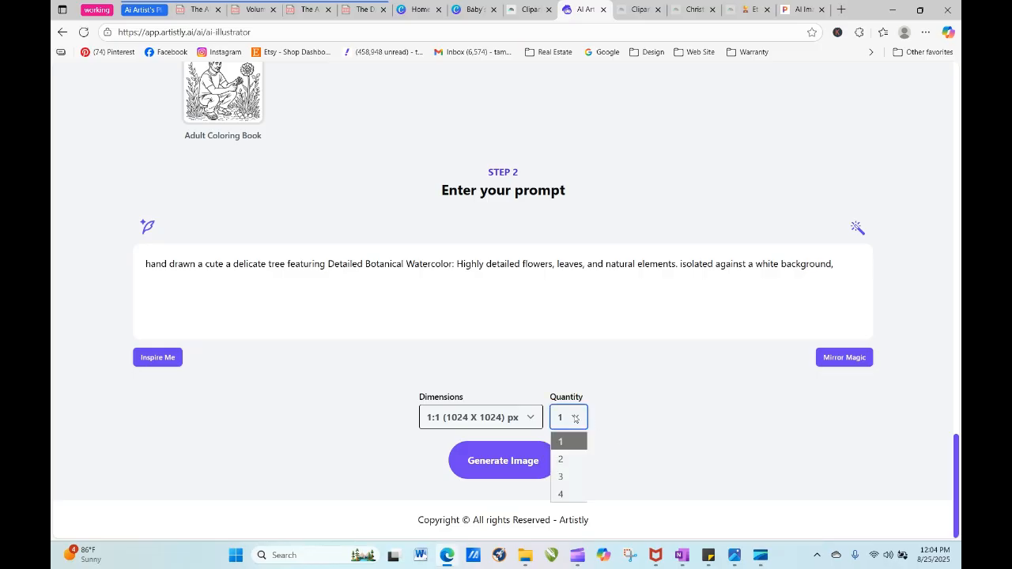
pyautogui.click(567, 493)
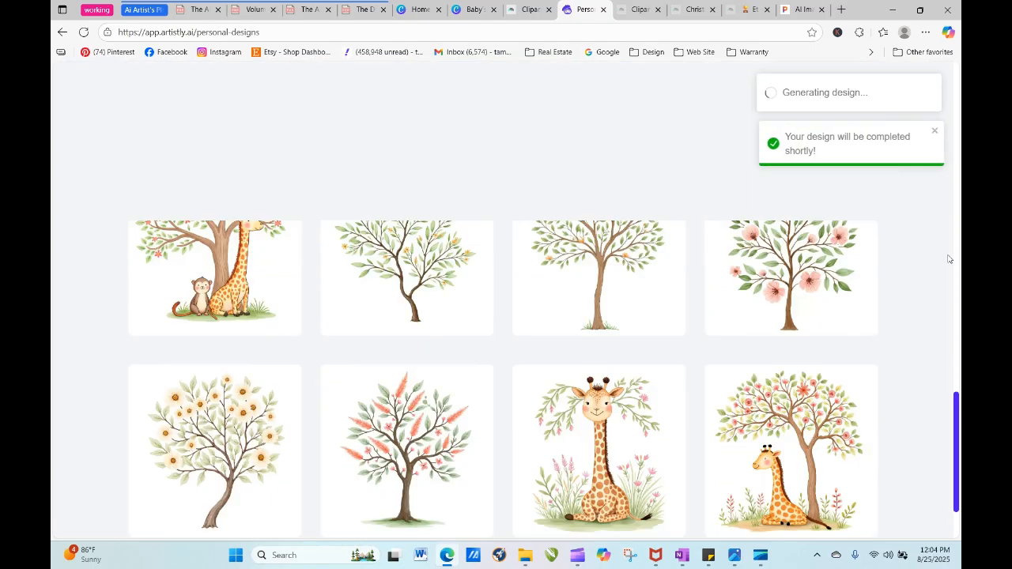
# - Refresh the personal designs and open the details of the new tree with the dense green canopy
pyautogui.moveTo(950, 259); pyautogui.dragTo(944, 111)
pyautogui.click(84, 33)
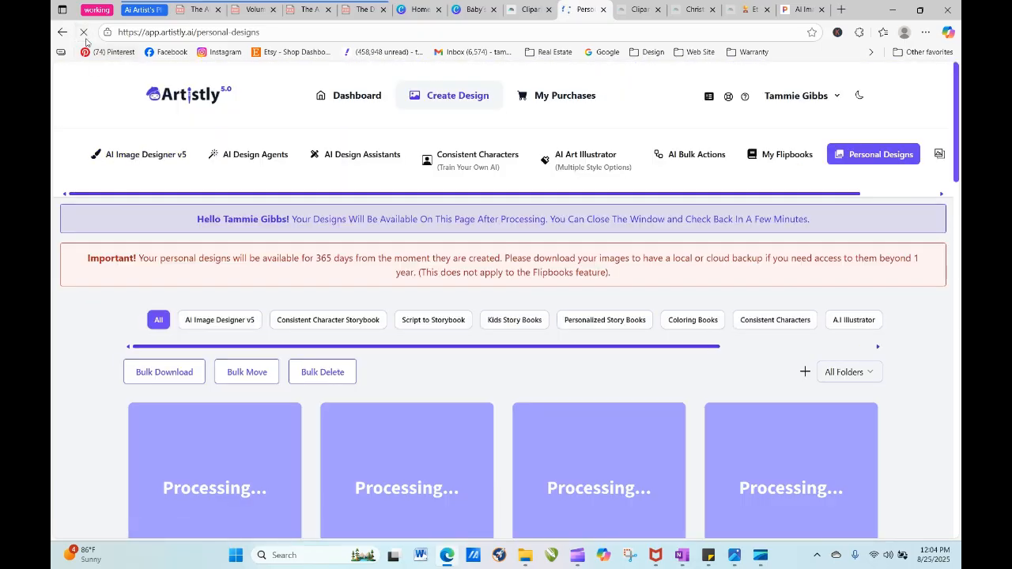
pyautogui.click(84, 33)
pyautogui.moveTo(957, 130); pyautogui.dragTo(960, 194)
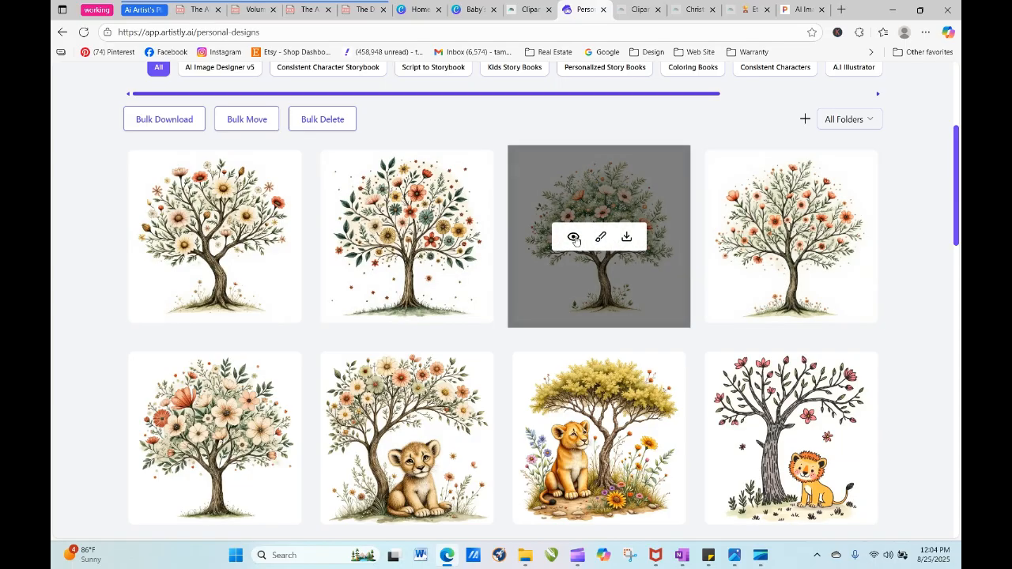
pyautogui.click(574, 237)
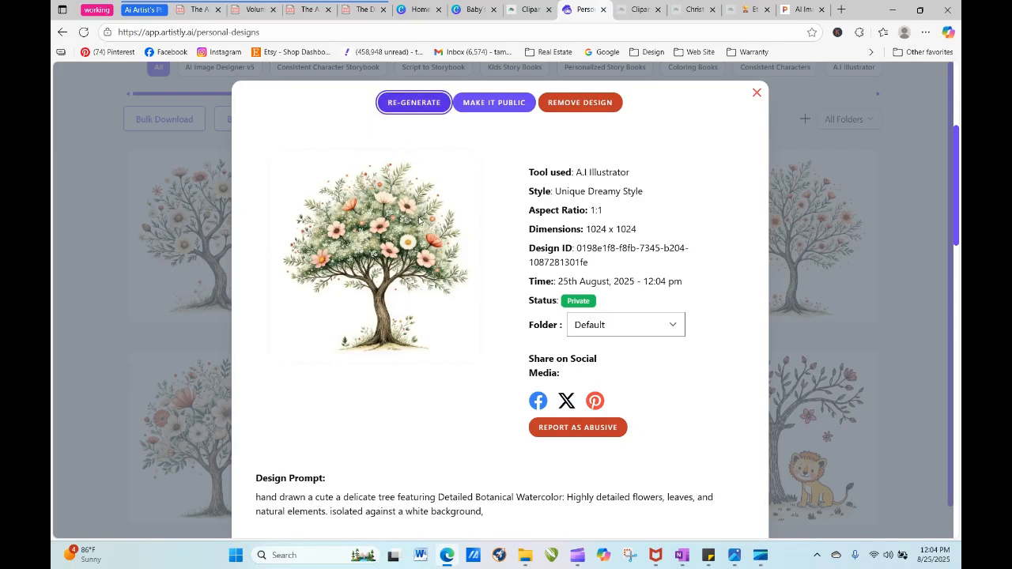
pyautogui.click(411, 104)
pyautogui.scroll(-3, 433, 244)
pyautogui.moveTo(955, 190); pyautogui.dragTo(944, 210)
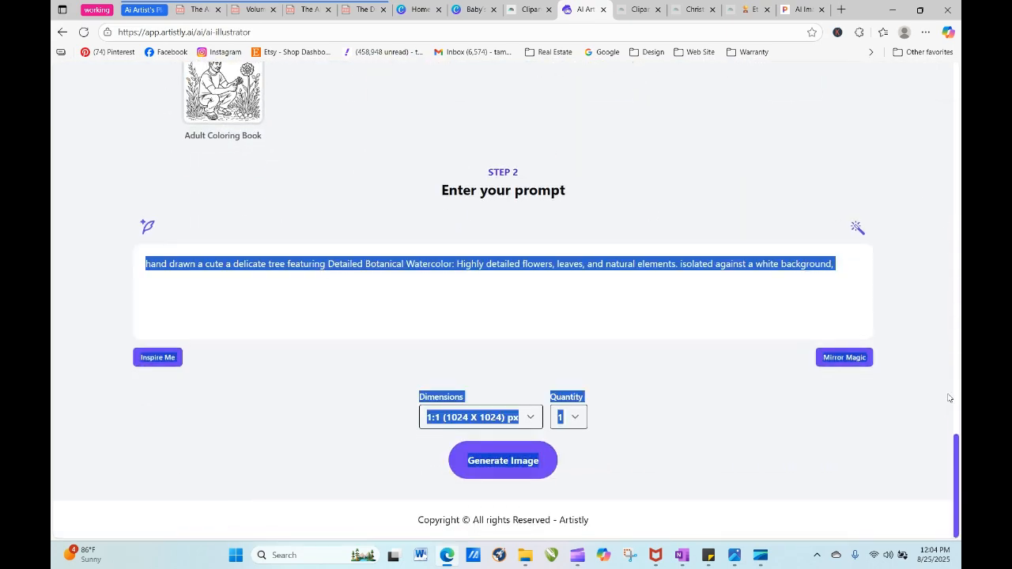
pyautogui.click(929, 436)
pyautogui.moveTo(957, 490); pyautogui.dragTo(957, 119)
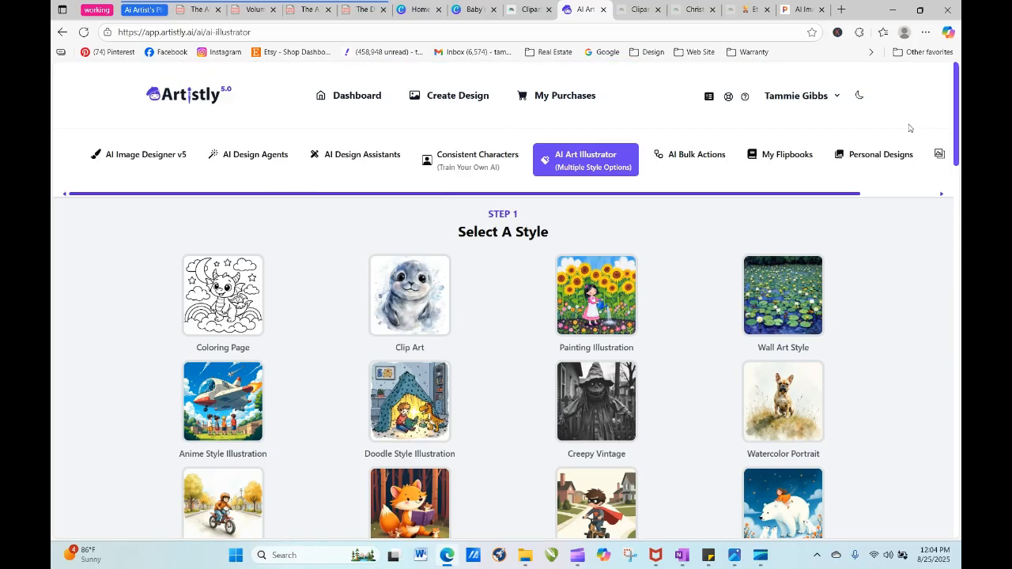
pyautogui.click(870, 154)
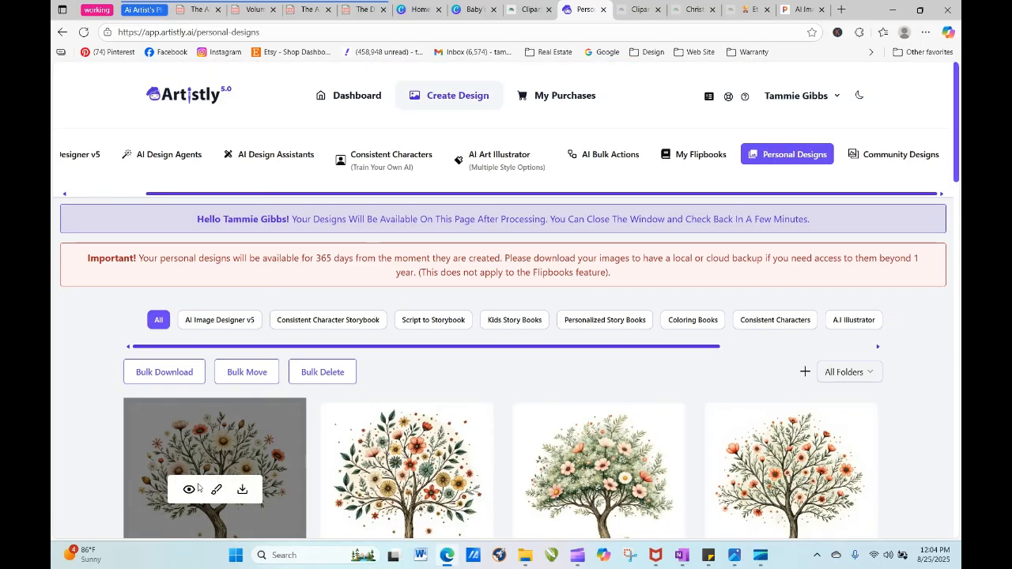
# - Inspect the details of the newest tree with cream and coral flowers, close them and look over the generated trees
pyautogui.click(190, 489)
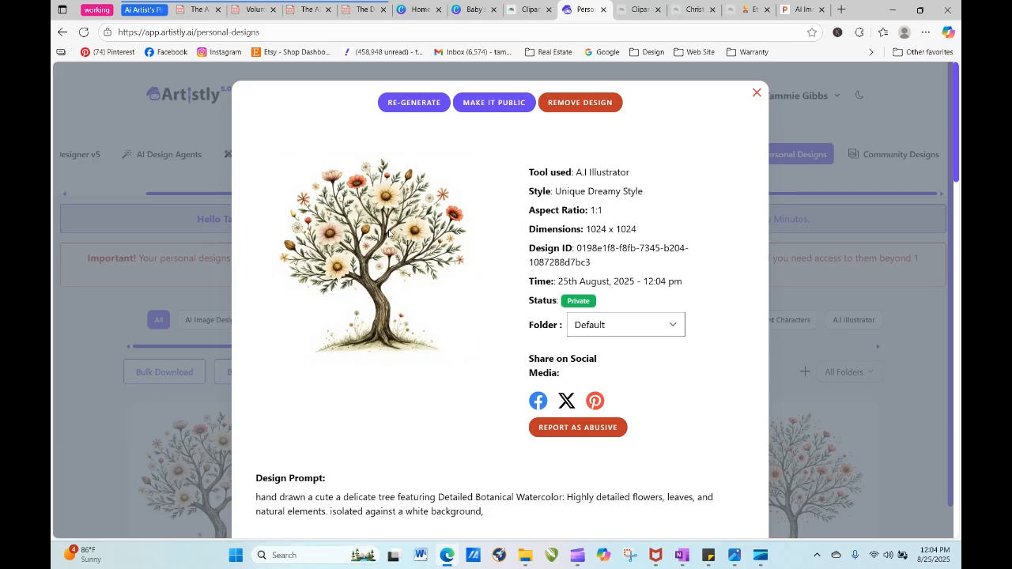
pyautogui.click(756, 92)
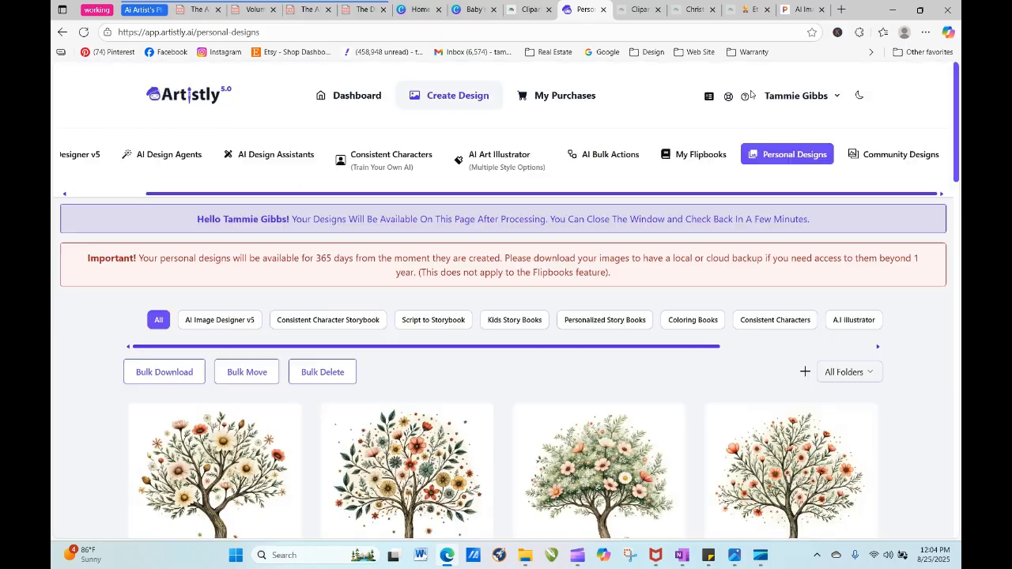
pyautogui.moveTo(835, 454)
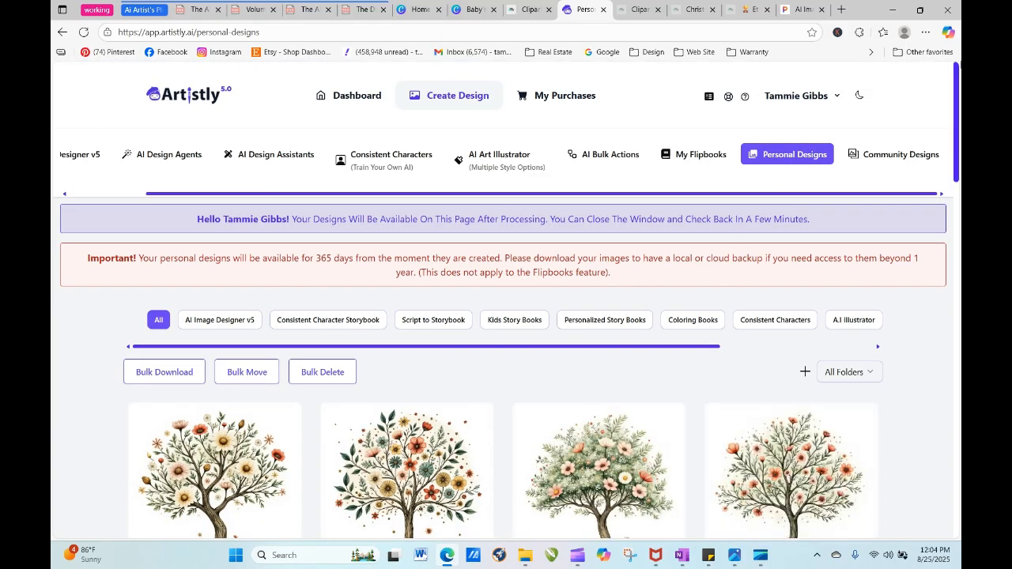
pyautogui.scroll(-1, 957, 110)
pyautogui.scroll(-2, 958, 111)
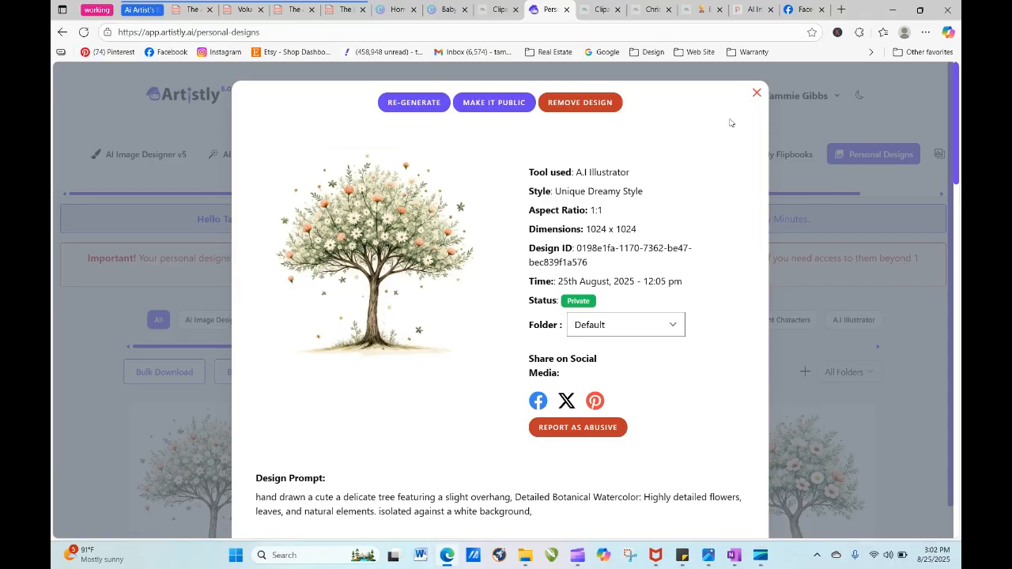
# - Close the details of the tree prompted with "a slight overhang" and browse the generated tree designs
pyautogui.click(756, 93)
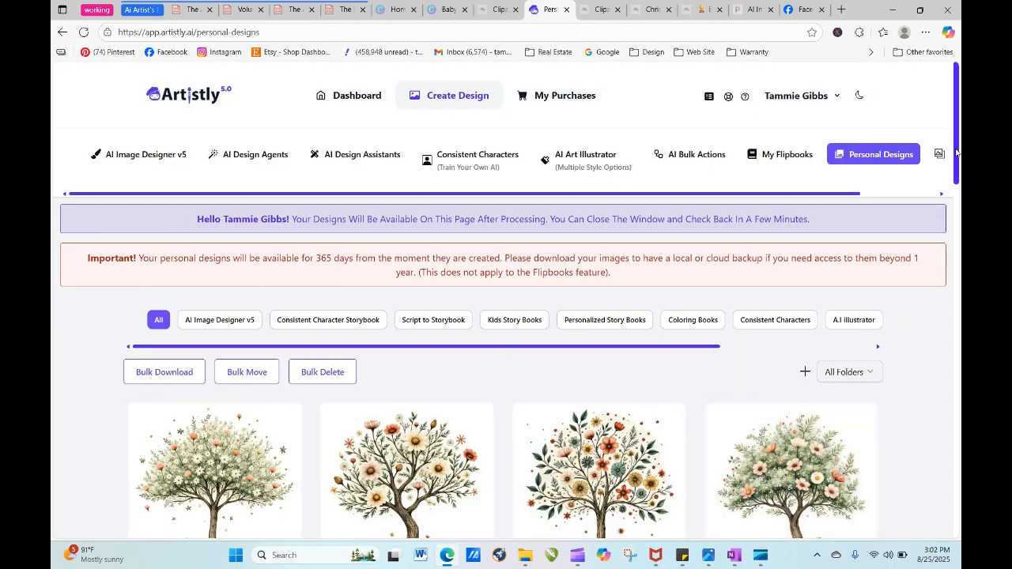
pyautogui.moveTo(955, 154); pyautogui.dragTo(961, 332)
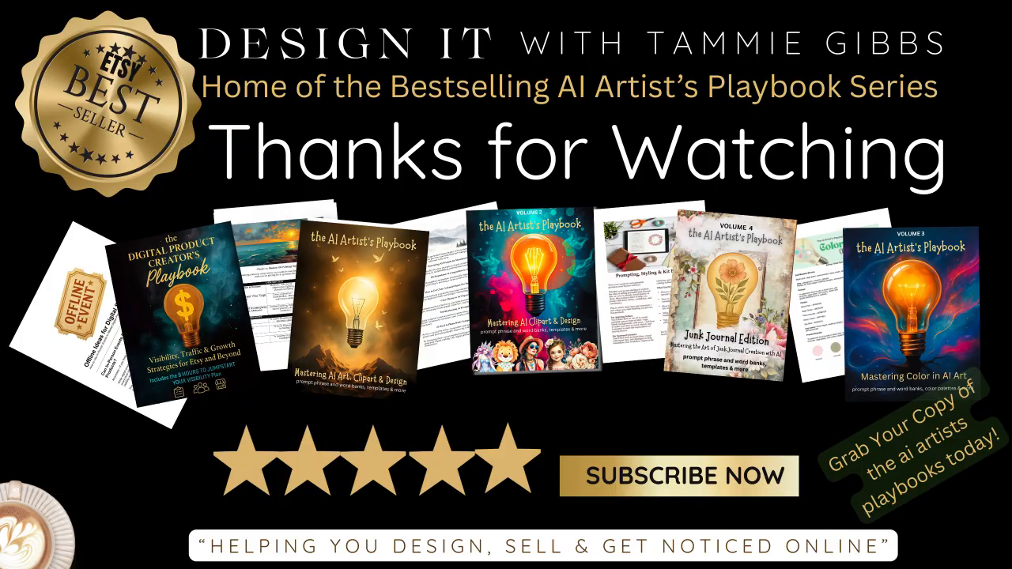